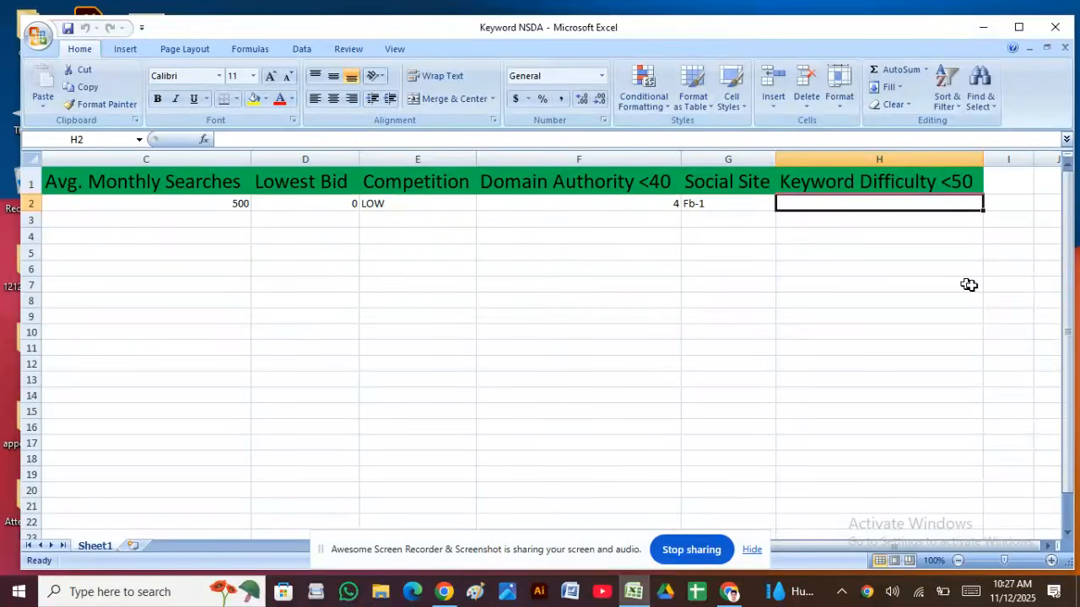
# Step: Scroll the keyword sheet left so columns A and B (SL, Keyword) show beside the fish farms near me metrics
pyautogui.moveTo(854, 547); pyautogui.dragTo(716, 578)
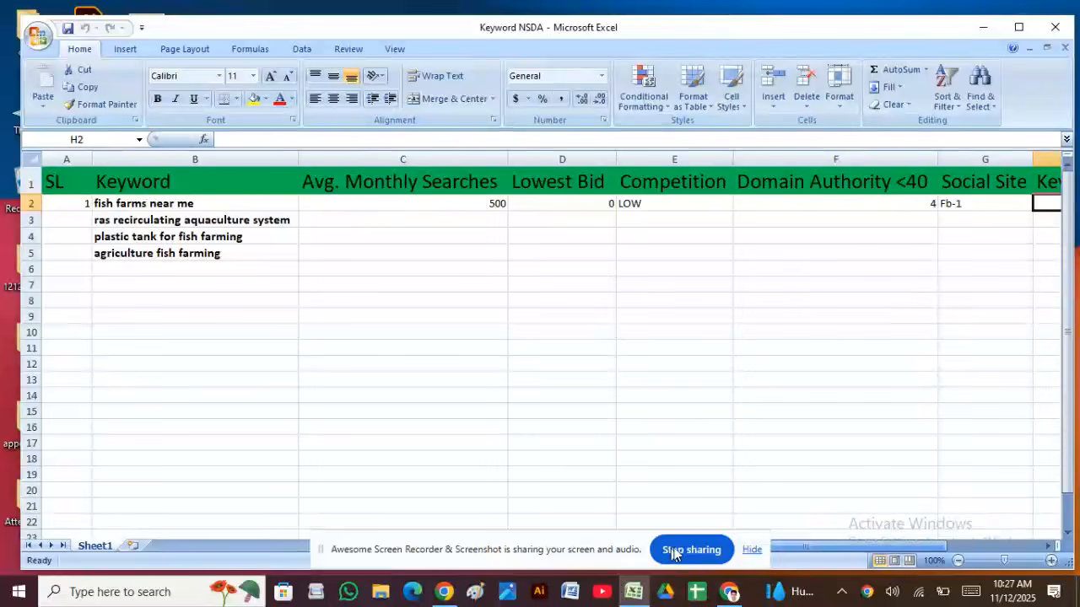
pyautogui.click(750, 550)
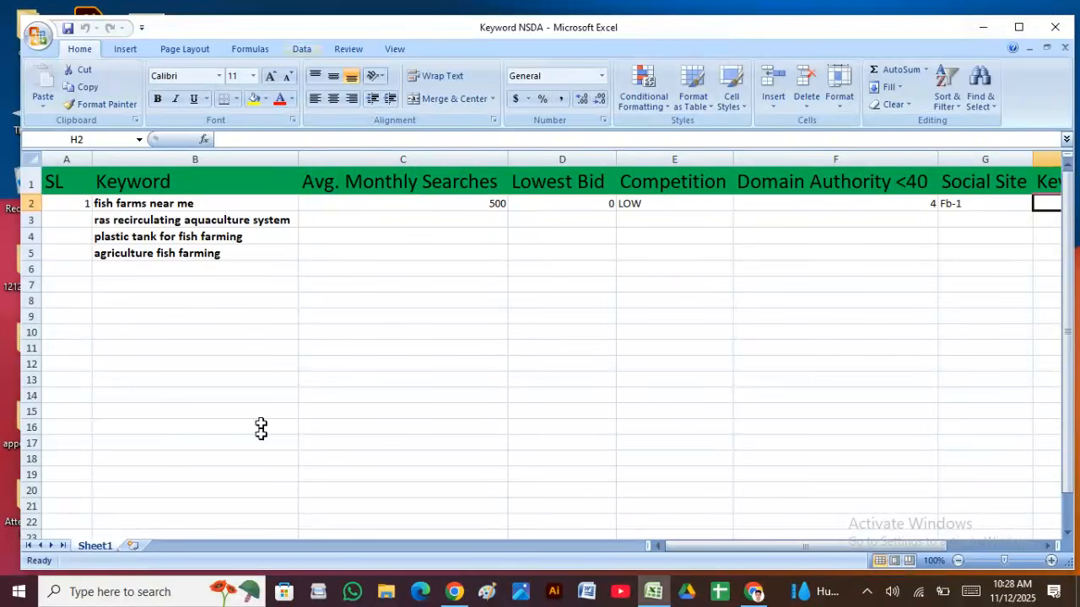
pyautogui.moveTo(754, 595)
# Step: Minimize Excel, empty the Recycle Bin's 319 items with administrator permission, and refresh the desktop
pyautogui.click(985, 27)
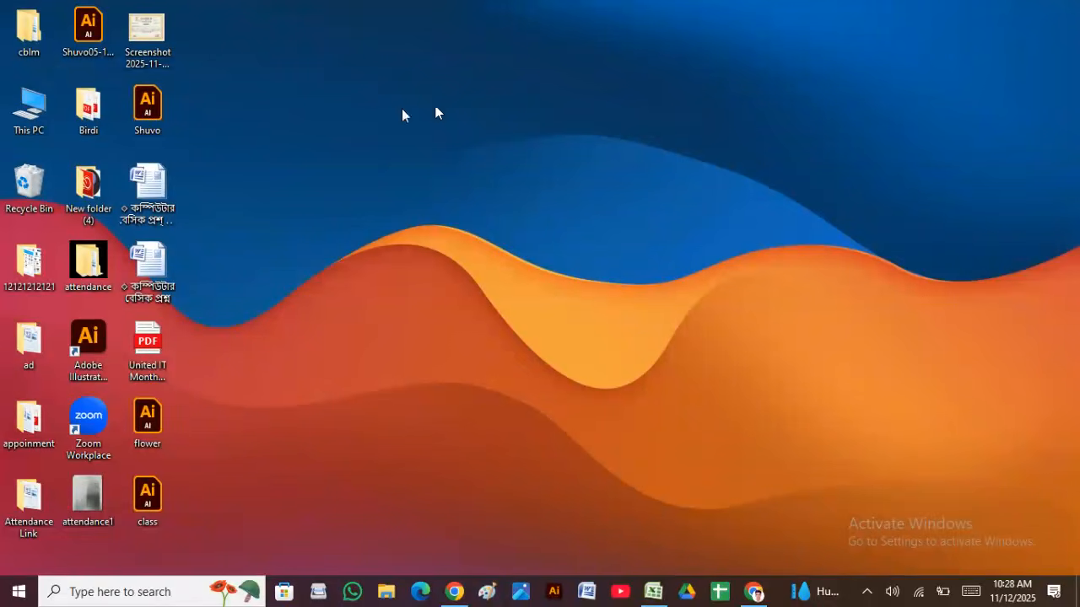
pyautogui.rightClick(46, 186)
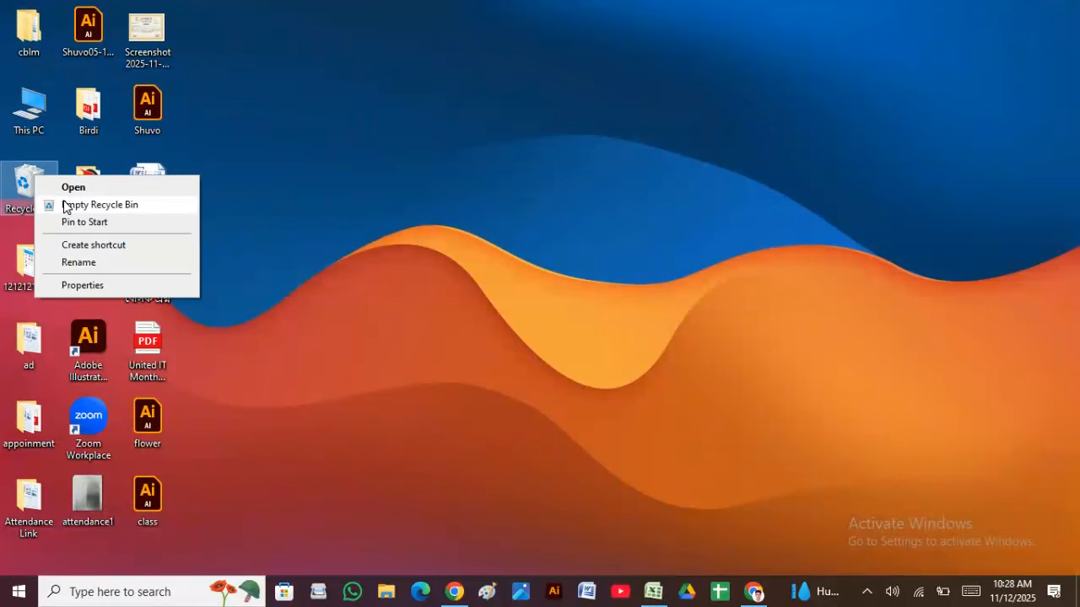
pyautogui.click(59, 205)
pyautogui.click(600, 313)
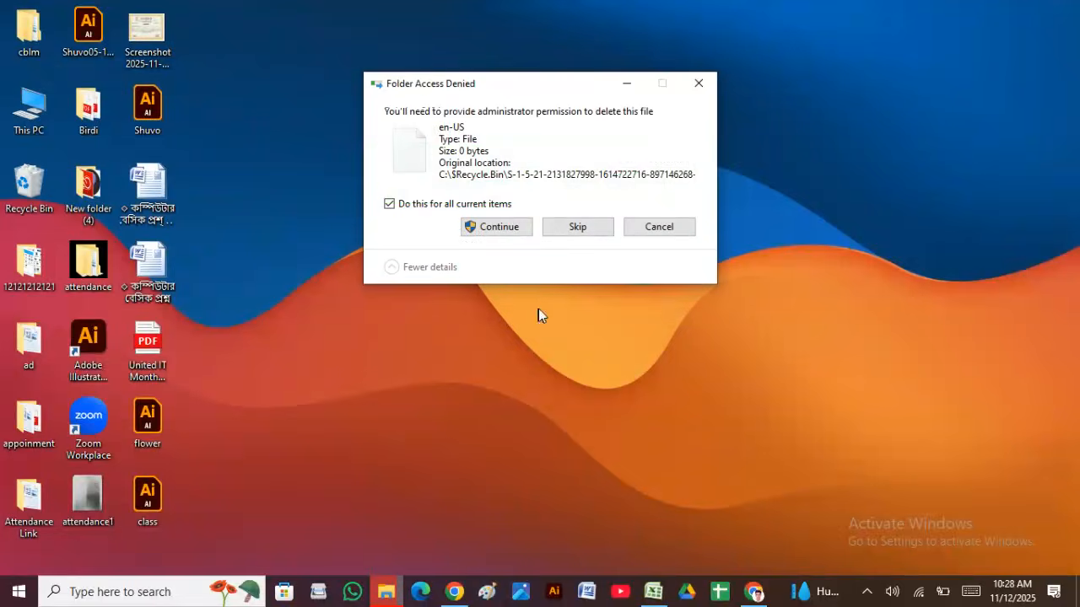
pyautogui.click(511, 227)
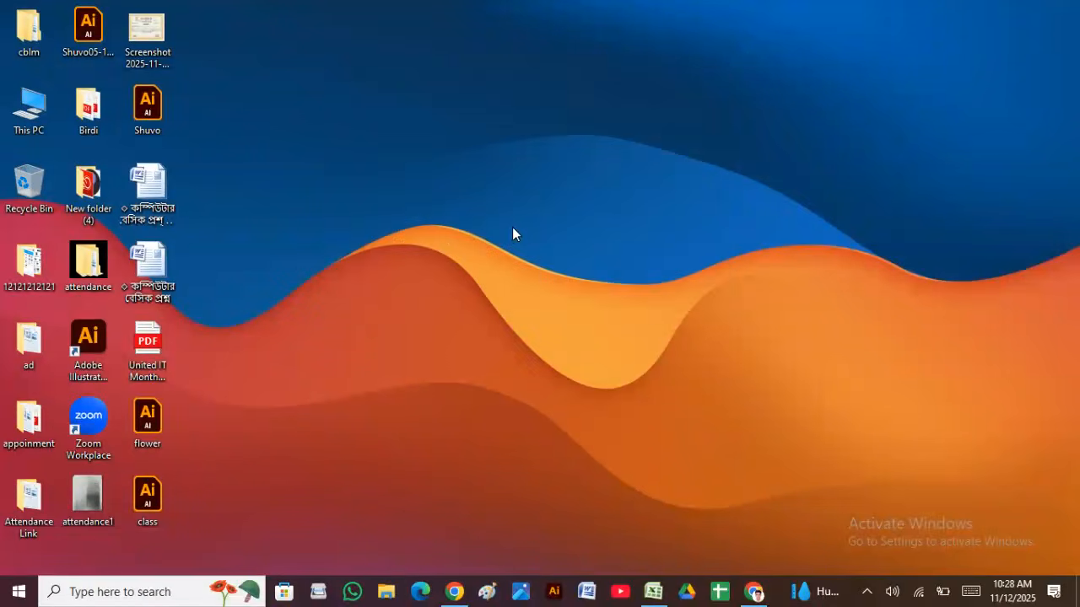
pyautogui.rightClick(403, 120)
pyautogui.click(446, 160)
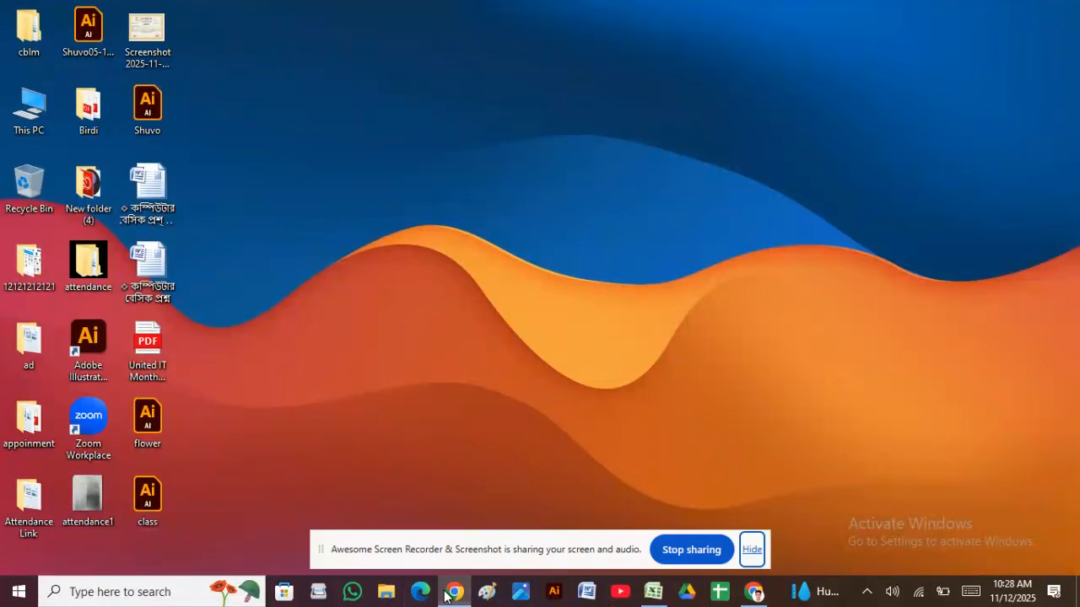
# Step: Open a new maximized Chrome window and add a new Chrome profile, choosing to sign in
pyautogui.rightClick(453, 596)
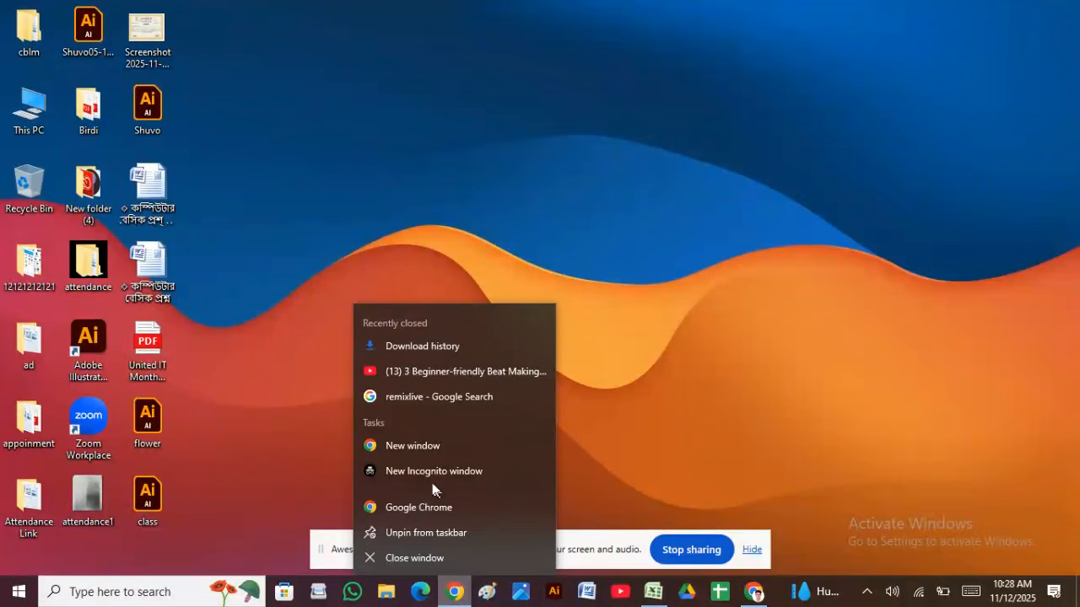
pyautogui.click(429, 449)
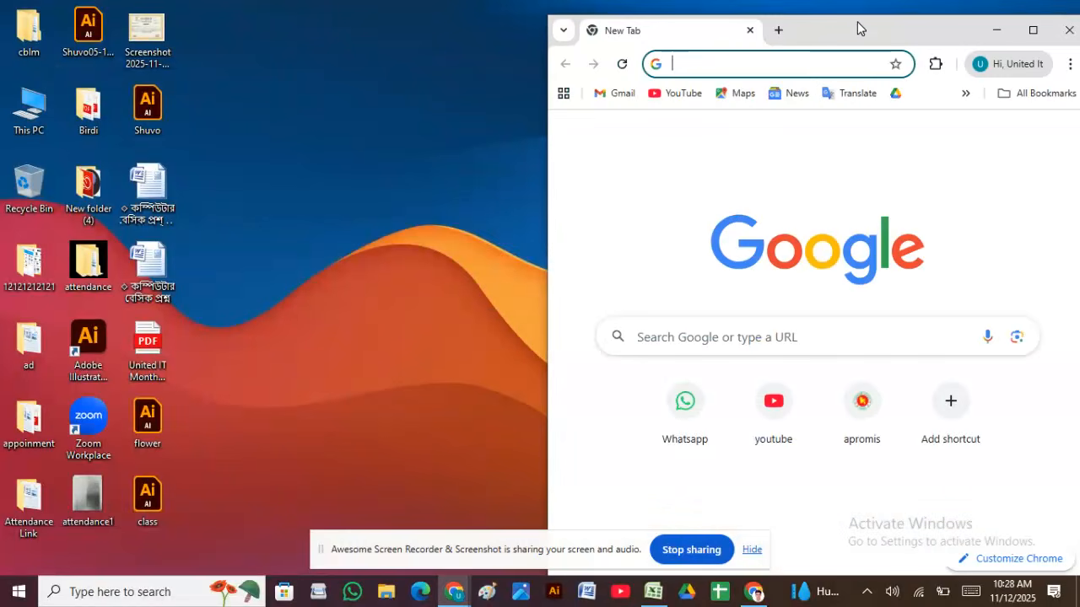
pyautogui.doubleClick(857, 28)
pyautogui.click(1033, 52)
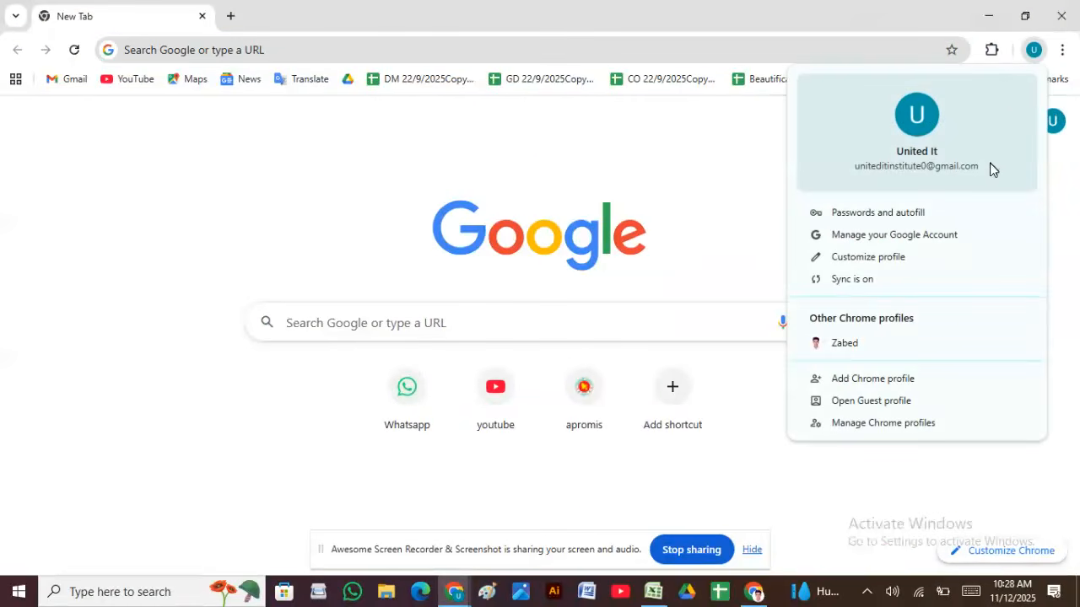
pyautogui.click(872, 379)
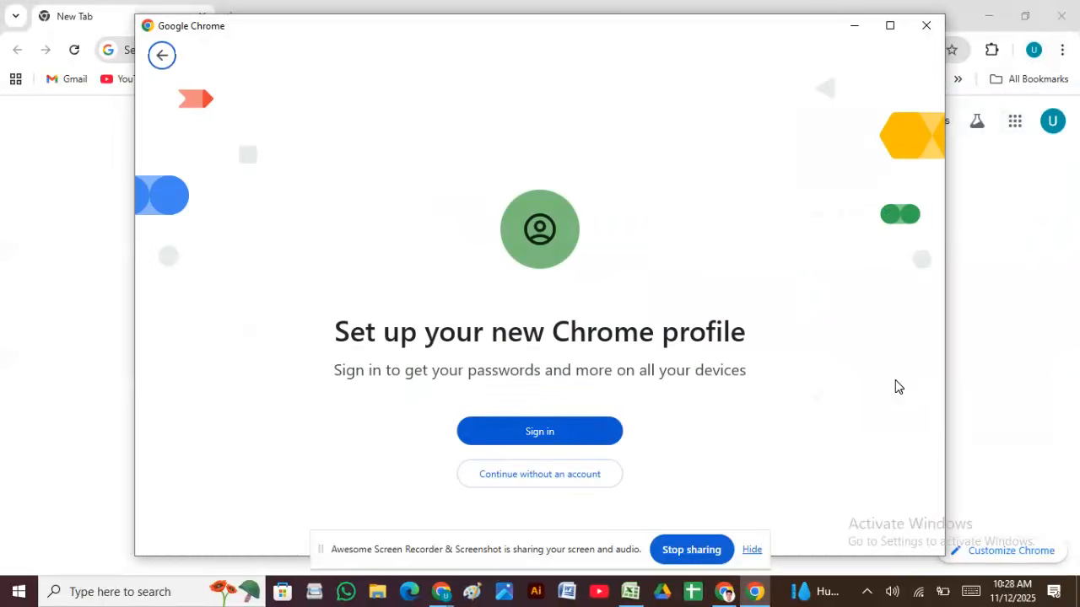
pyautogui.click(565, 437)
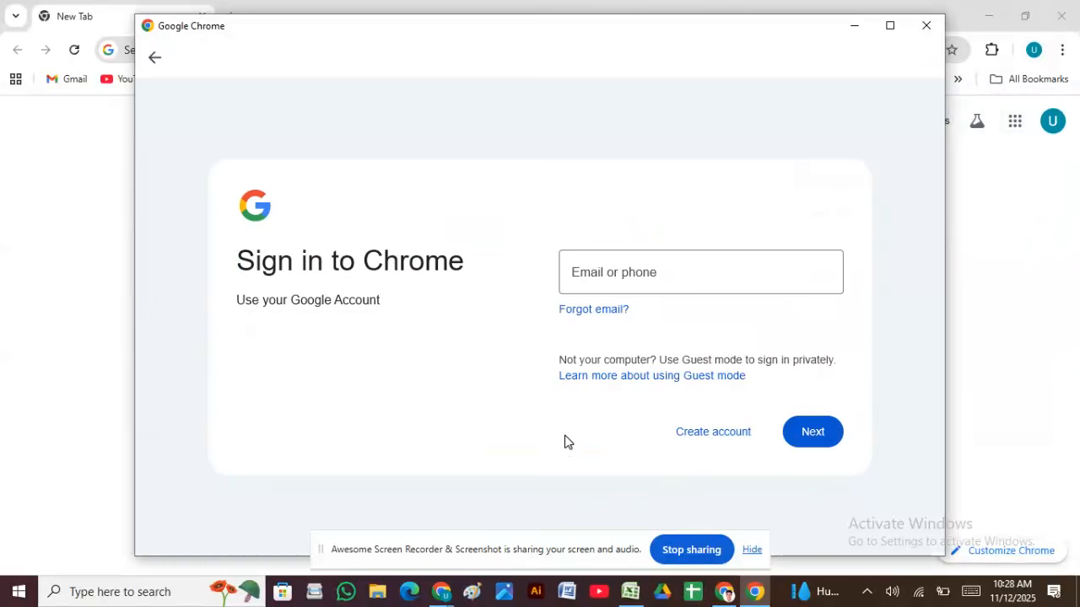
# Step: Enter the Google account's e-mail address and password on the maximized sign-in page
pyautogui.click(889, 25)
pyautogui.click(745, 242)
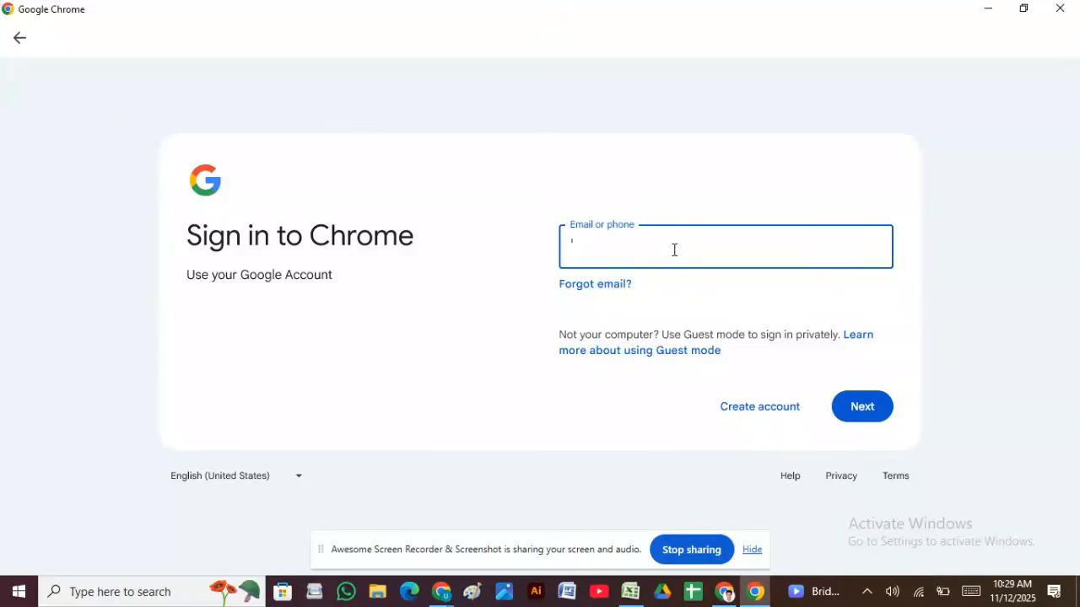
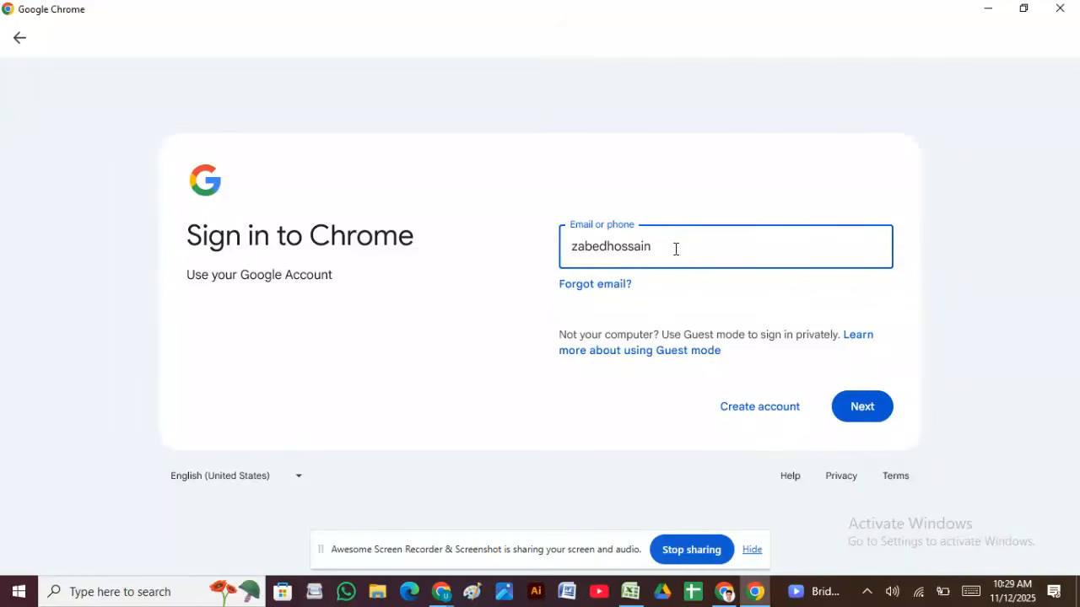
pyautogui.click(871, 419)
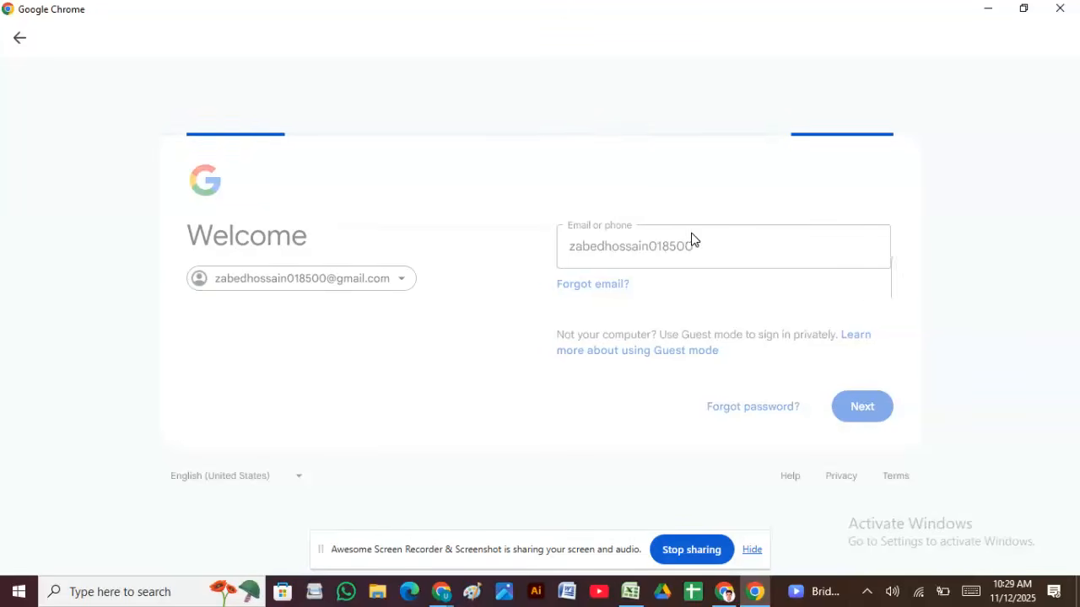
pyautogui.write('•')
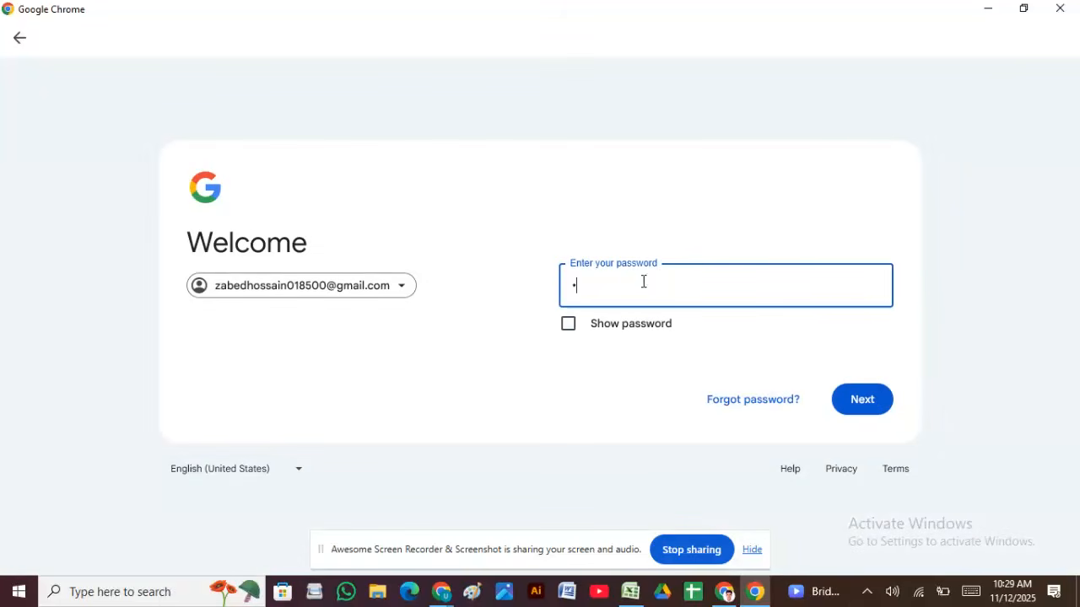
pyautogui.write('••••••••••')
pyautogui.click(877, 397)
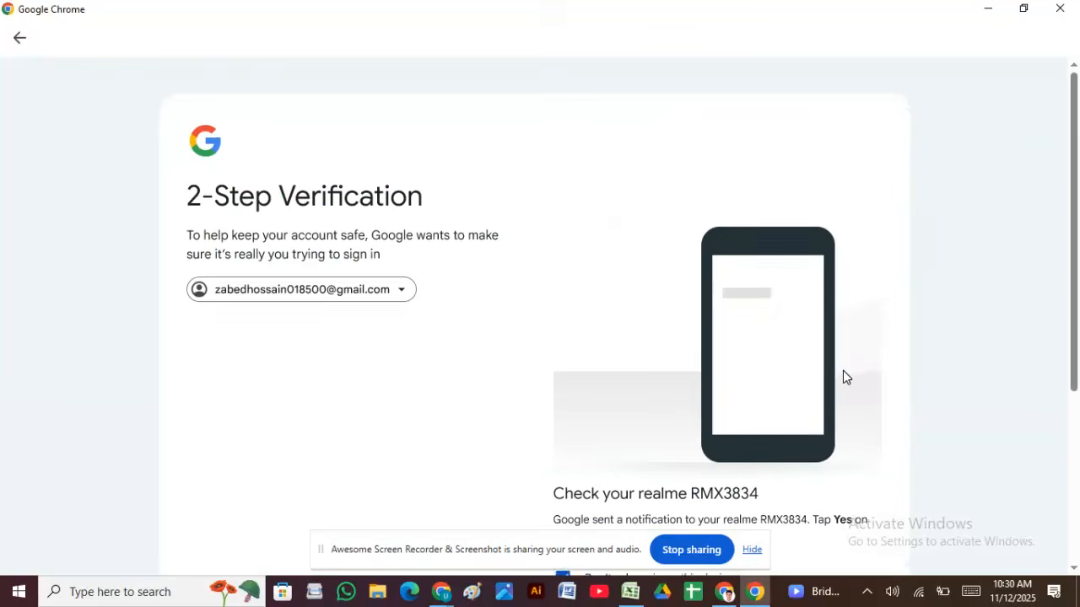
# Step: After approving 2-Step Verification on the phone, turn on sync with 'Yes, I'm in'
pyautogui.scroll(-2, 843, 376)
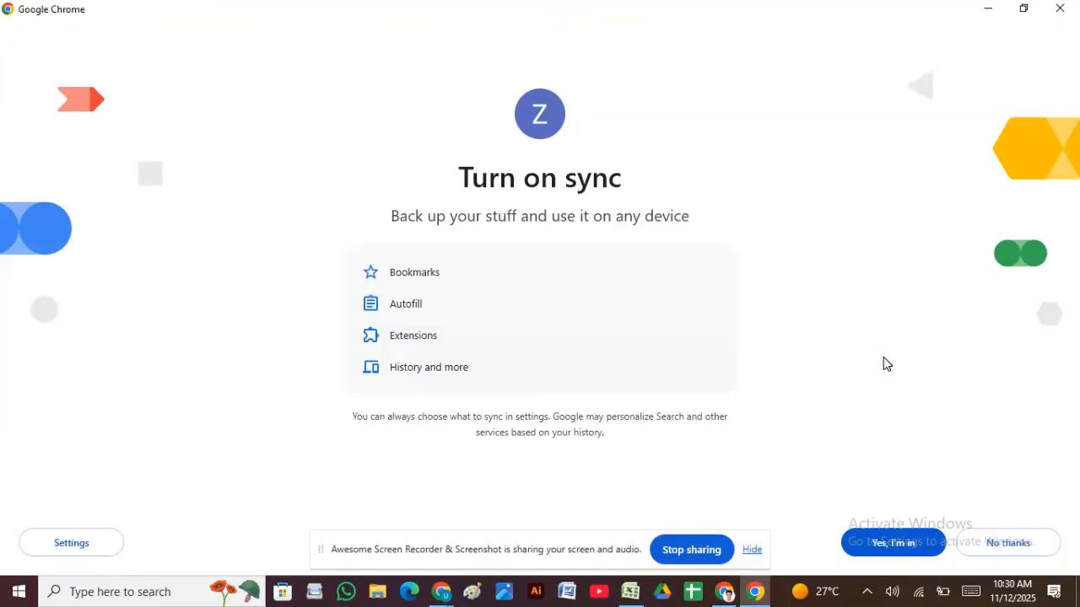
pyautogui.click(918, 554)
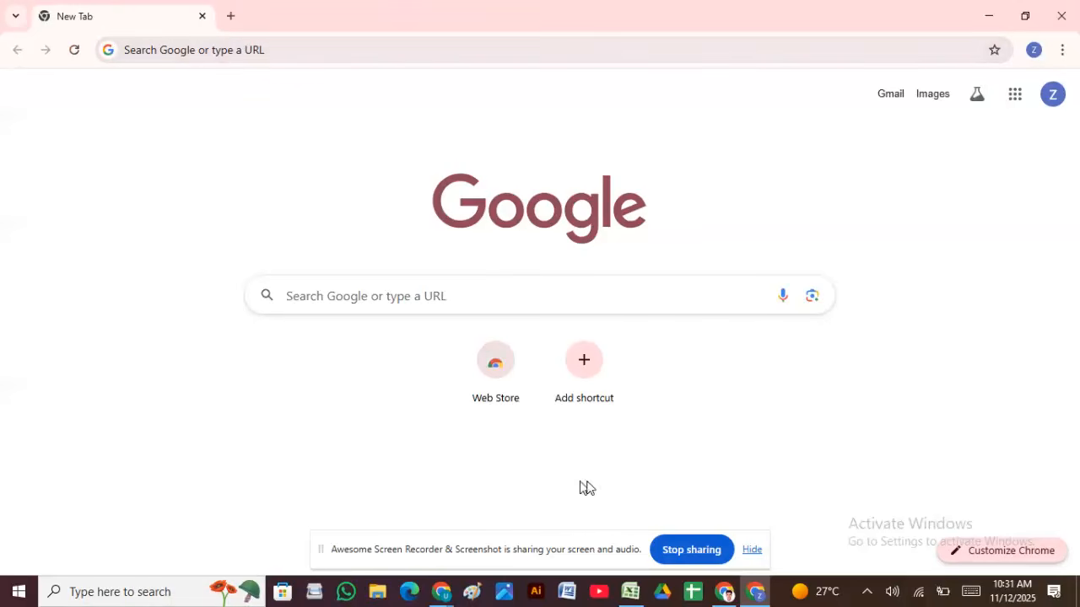
pyautogui.click(727, 592)
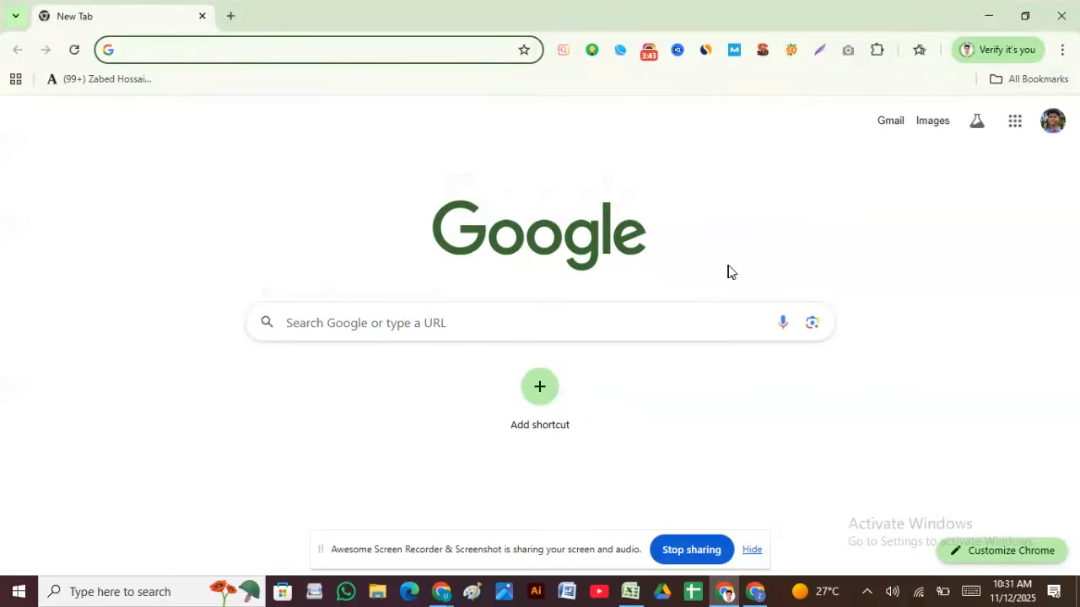
pyautogui.click(648, 53)
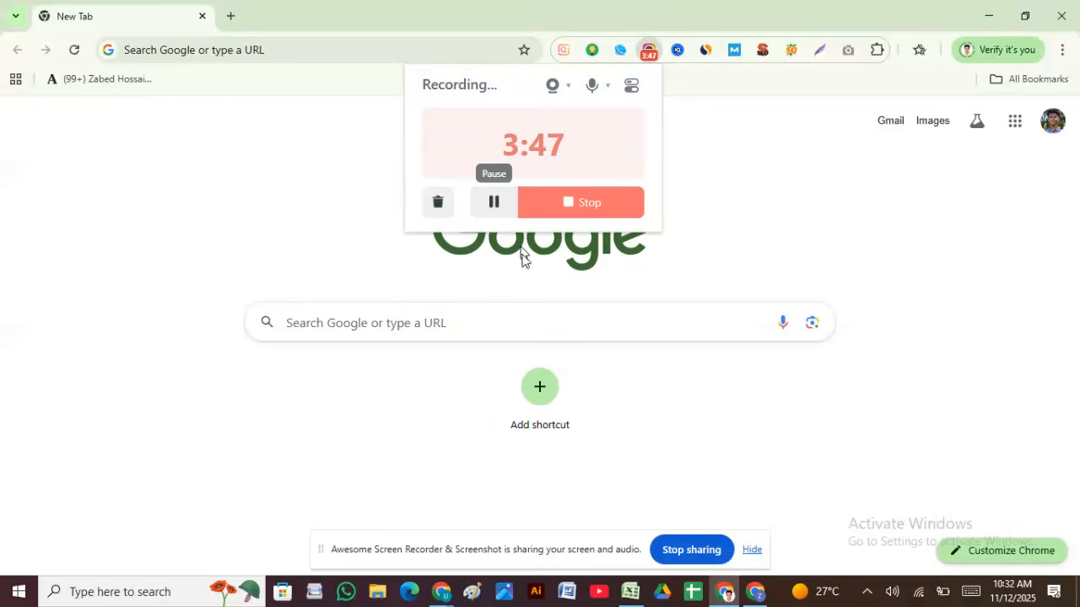
pyautogui.click(758, 594)
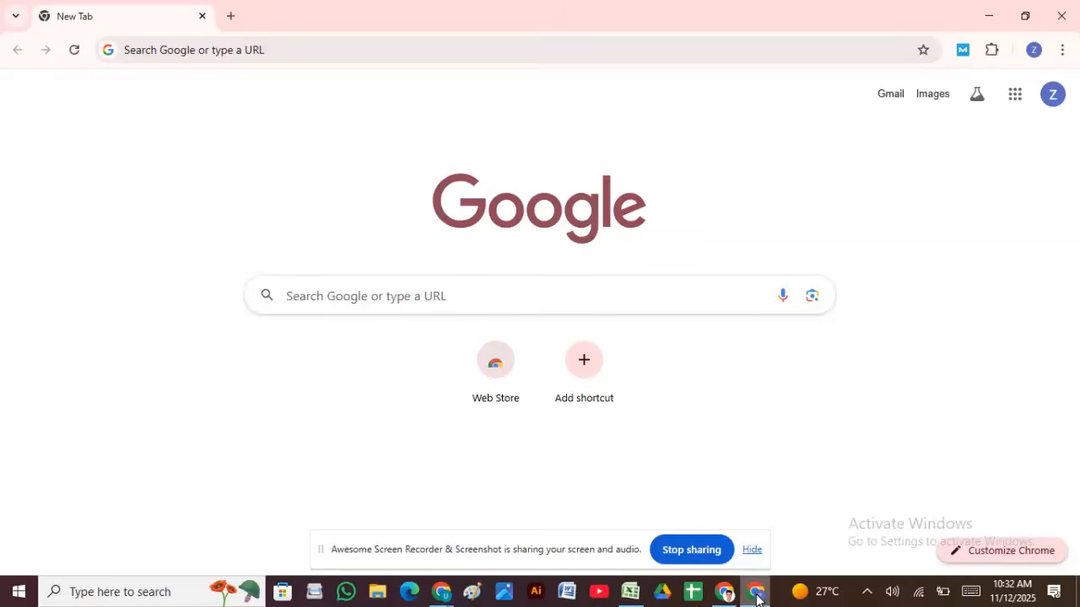
# Step: Search 'semrush keyword research', open Semrush's Keyword Overview page, and choose Find Your Keywords
pyautogui.click(165, 48)
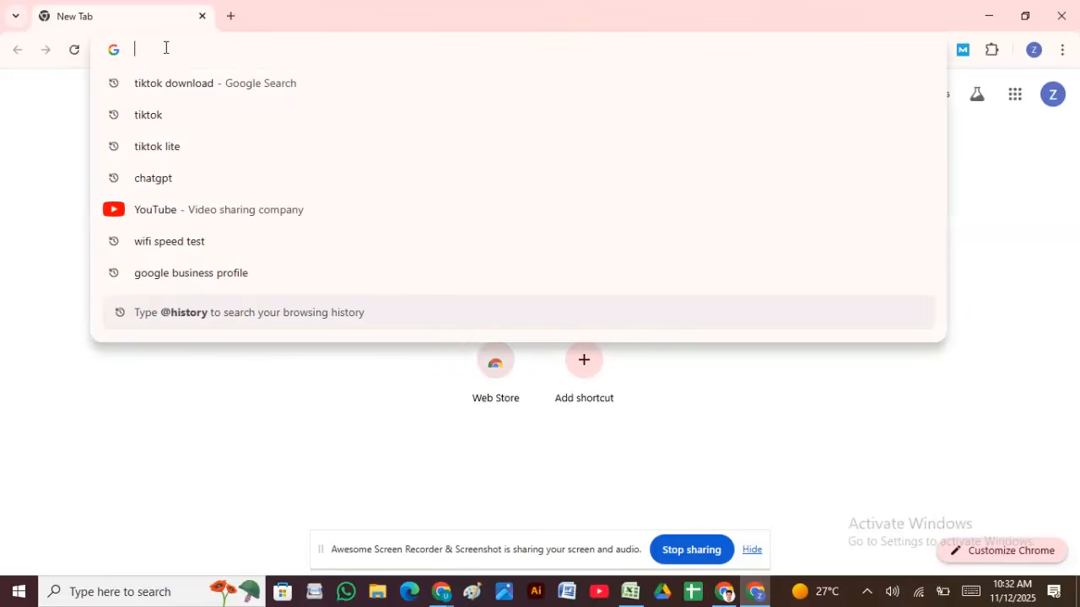
pyautogui.write('se')
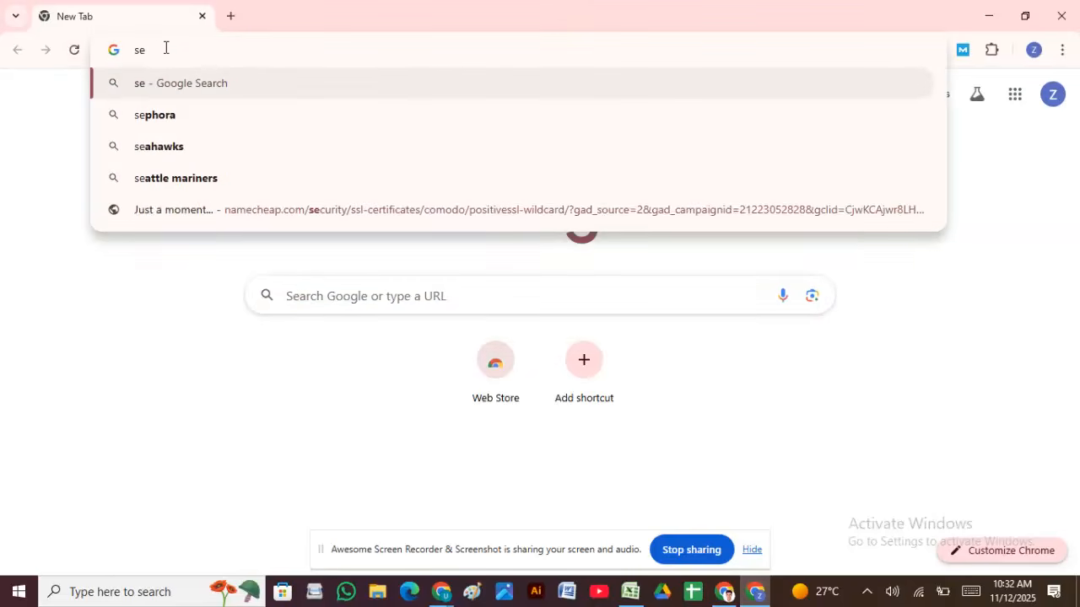
pyautogui.write('mrush')
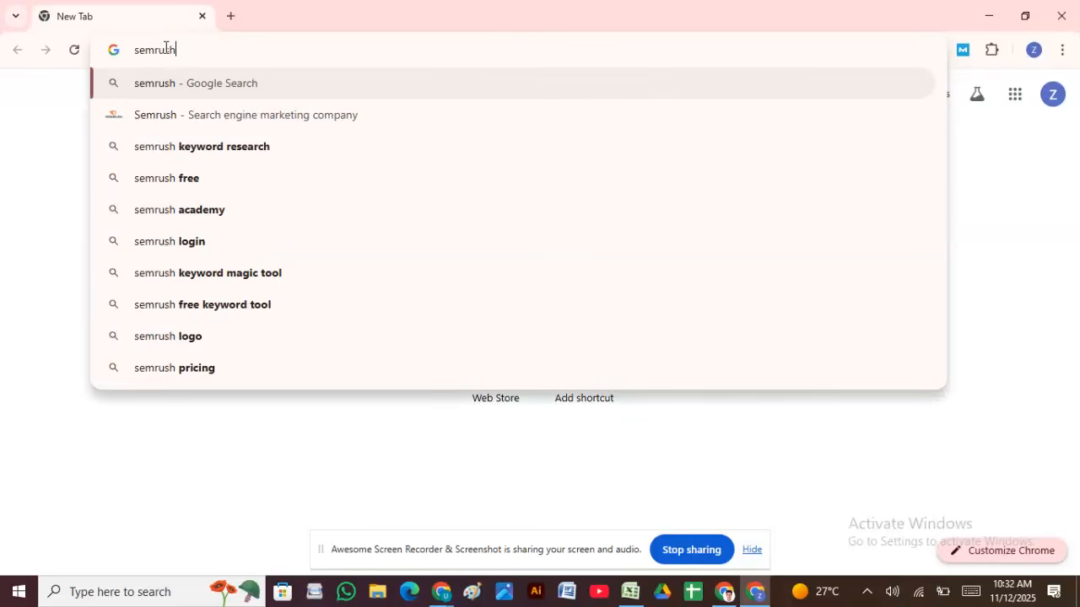
pyautogui.click(208, 148)
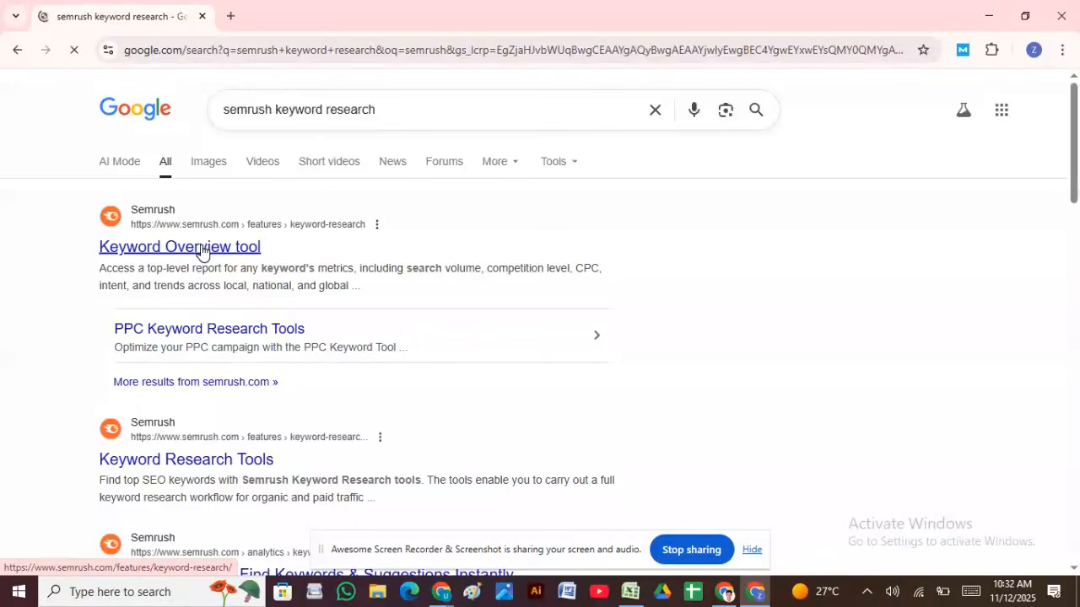
pyautogui.click(202, 252)
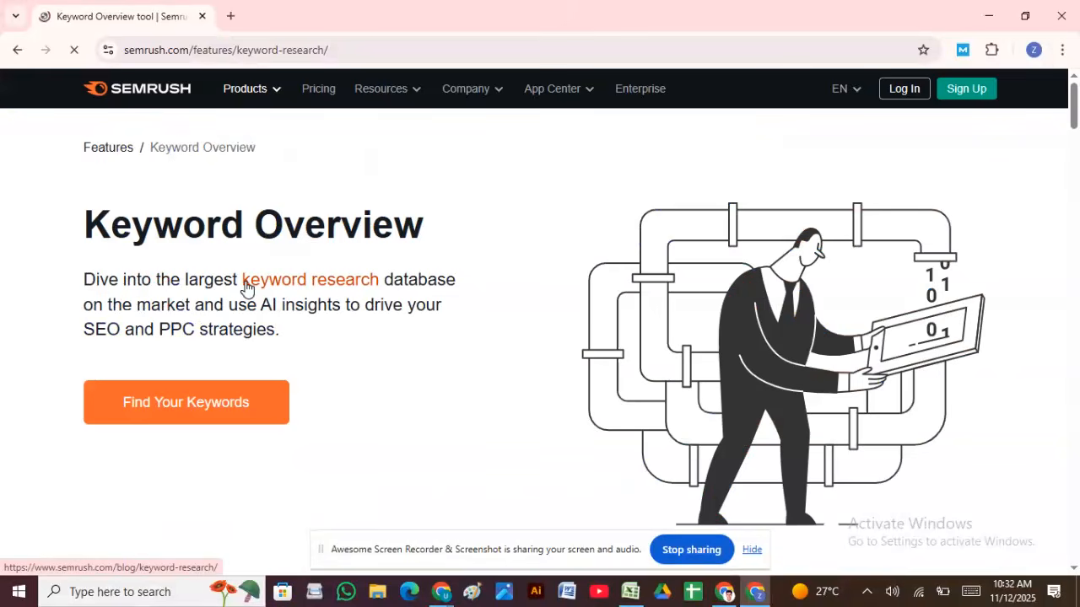
pyautogui.click(213, 407)
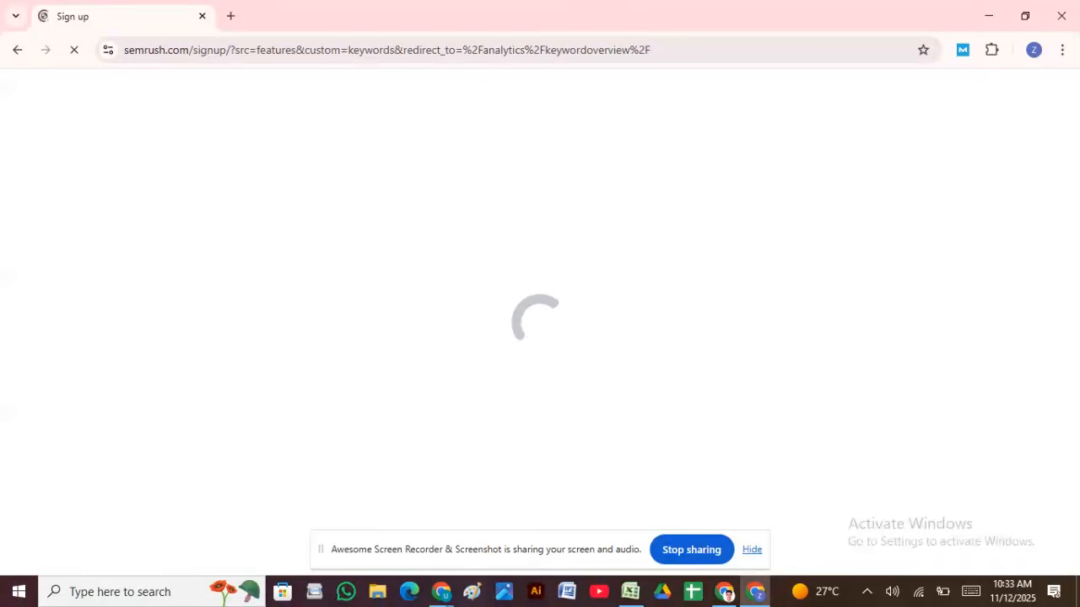
# Step: Hide the screen-sharing bar while Semrush's Create your account page finishes loading
pyautogui.click(756, 549)
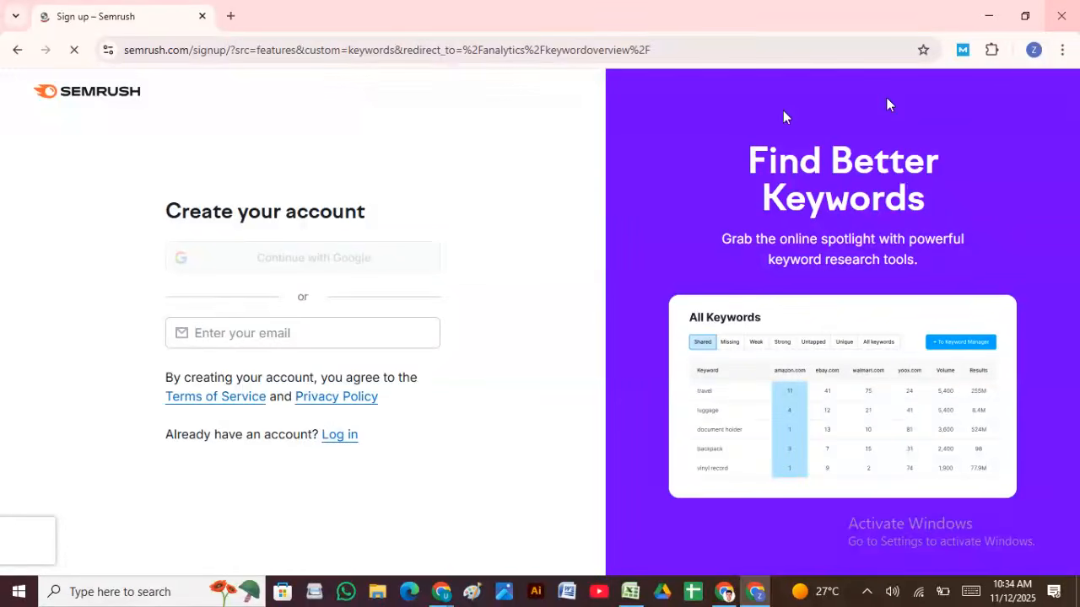
# Step: Open a new browser tab and dismiss the ad privacy notice
pyautogui.click(232, 16)
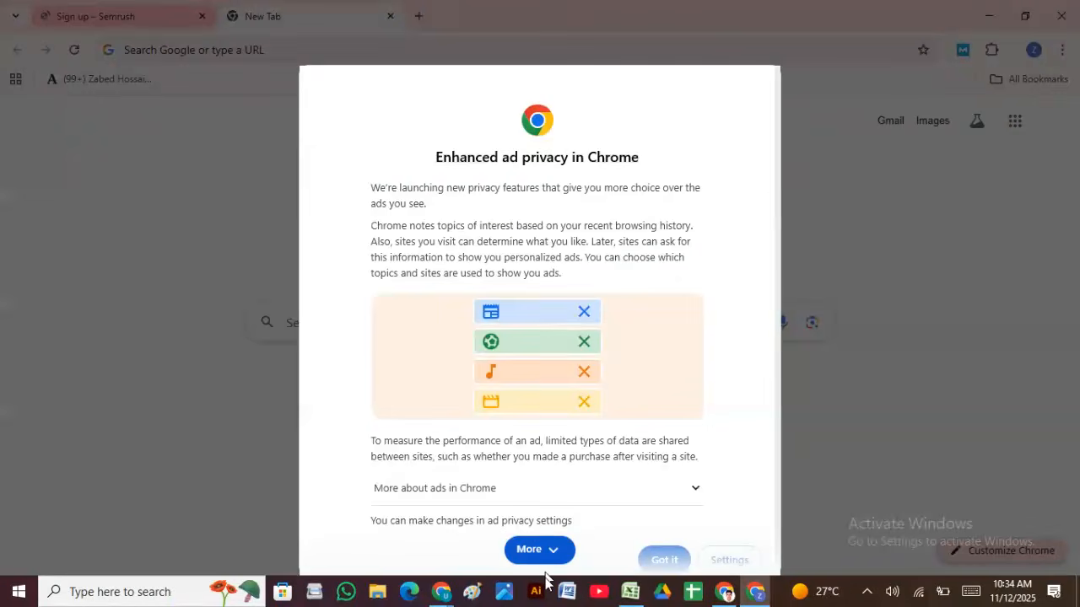
pyautogui.click(525, 562)
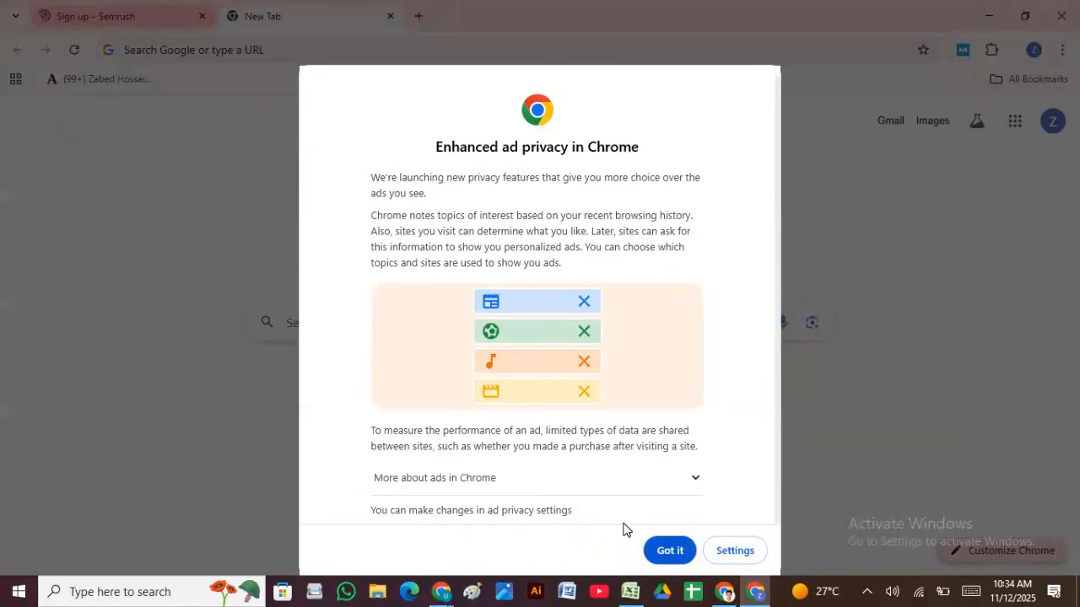
pyautogui.click(663, 552)
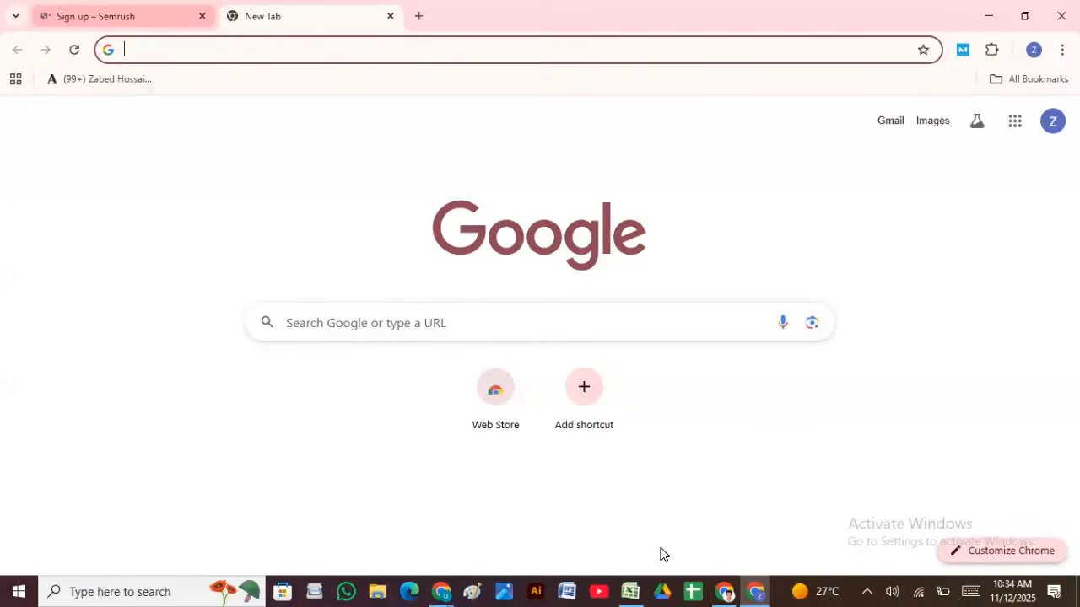
# Step: Close the Semrush sign-up tab and search Google for 'semrush keyword magic tool'
pyautogui.click(201, 16)
pyautogui.write('se')
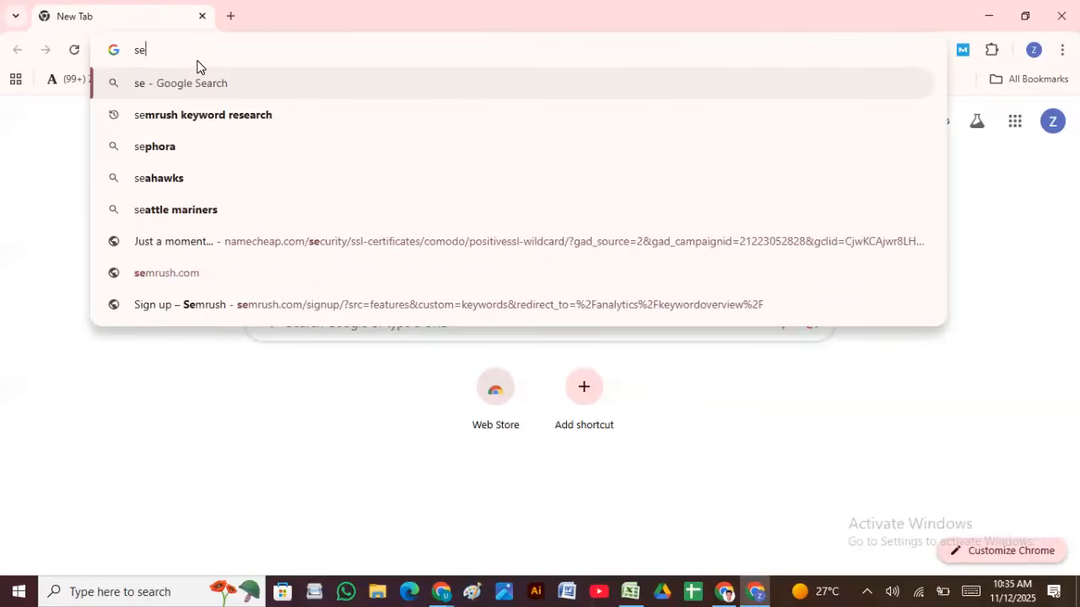
pyautogui.write('mrush')
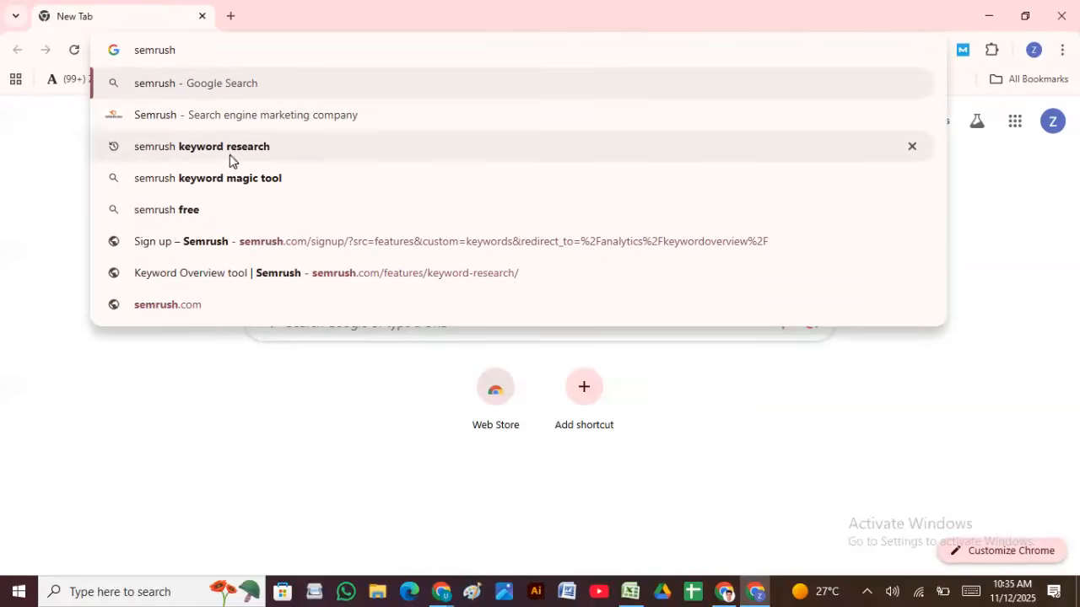
pyautogui.click(234, 178)
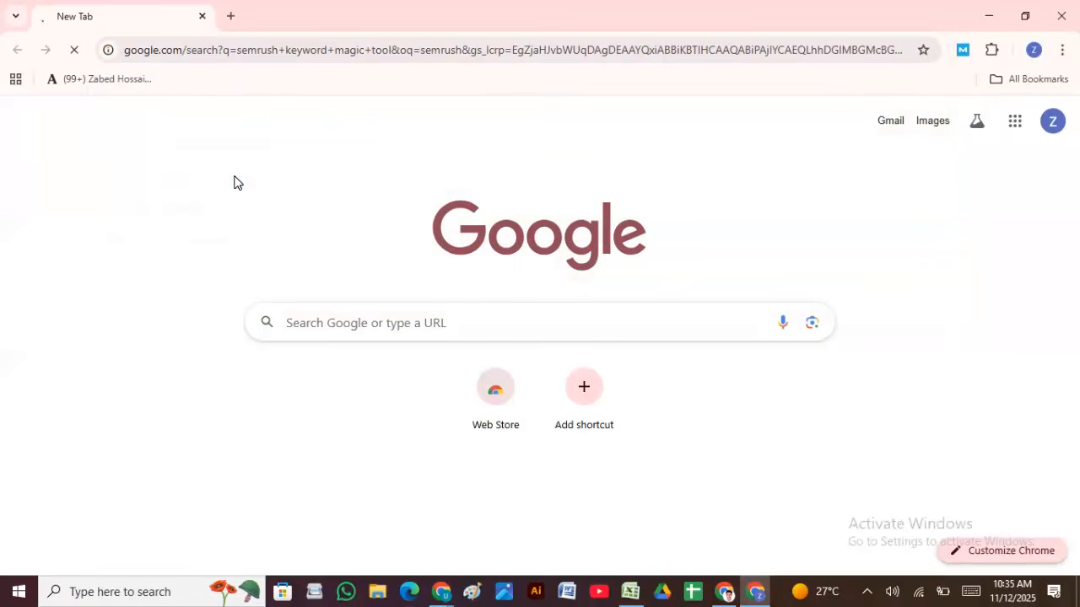
# Step: On Semrush's Keyword Magic Tool page, choose Try it Free to reach account creation
pyautogui.moveTo(579, 7)
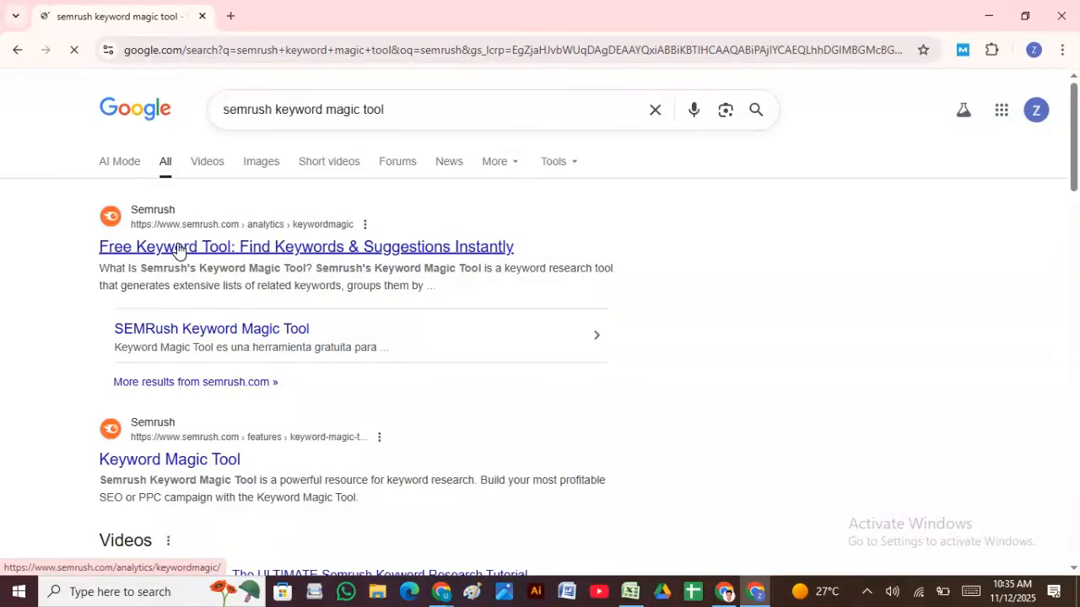
pyautogui.scroll(-2, 211, 335)
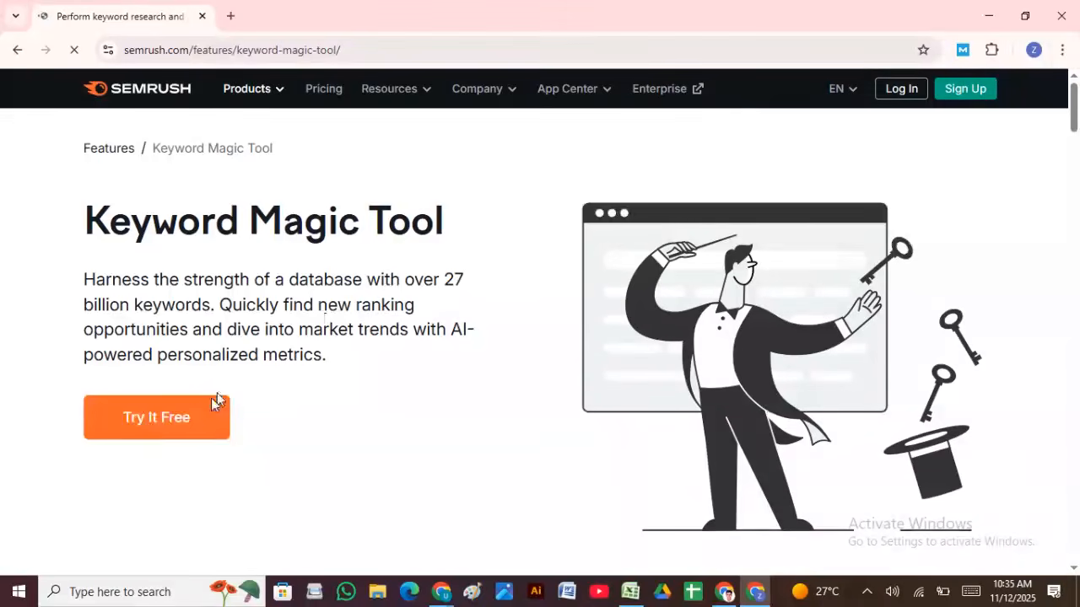
pyautogui.click(149, 408)
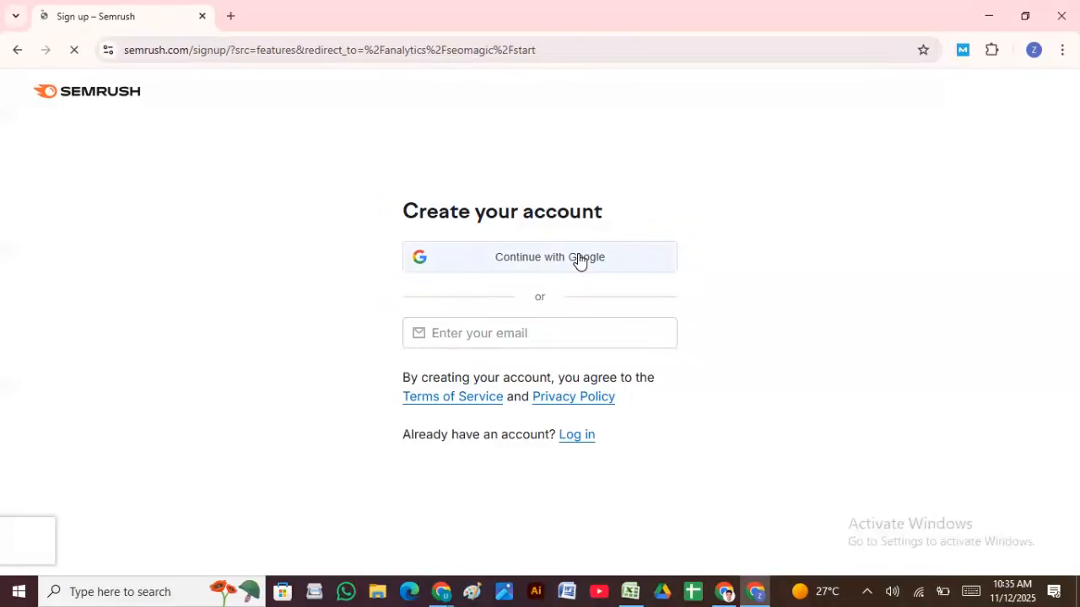
# Step: Choose Continue with Google on Semrush's Create your account page
pyautogui.click(517, 269)
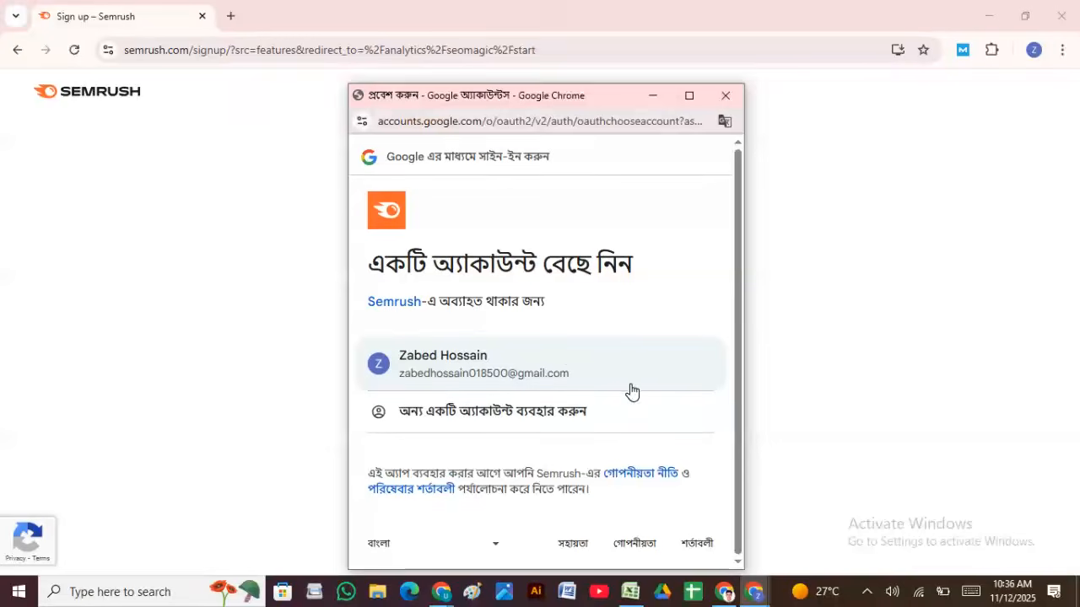
# Step: Sign in to Semrush with the chosen Google account and allow it access to the account info
pyautogui.click(566, 353)
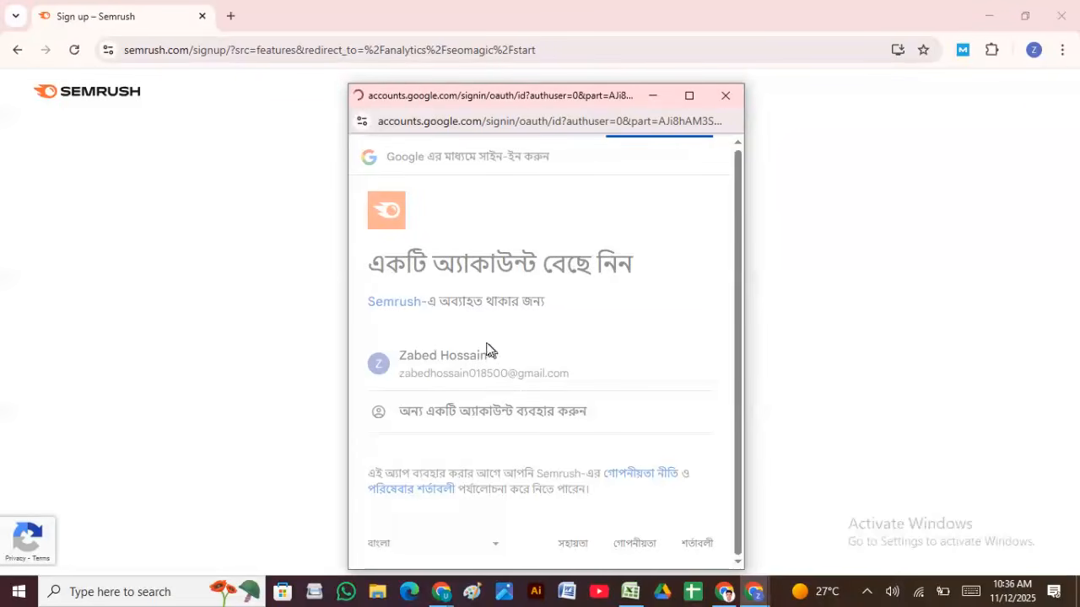
pyautogui.scroll(-3, 549, 405)
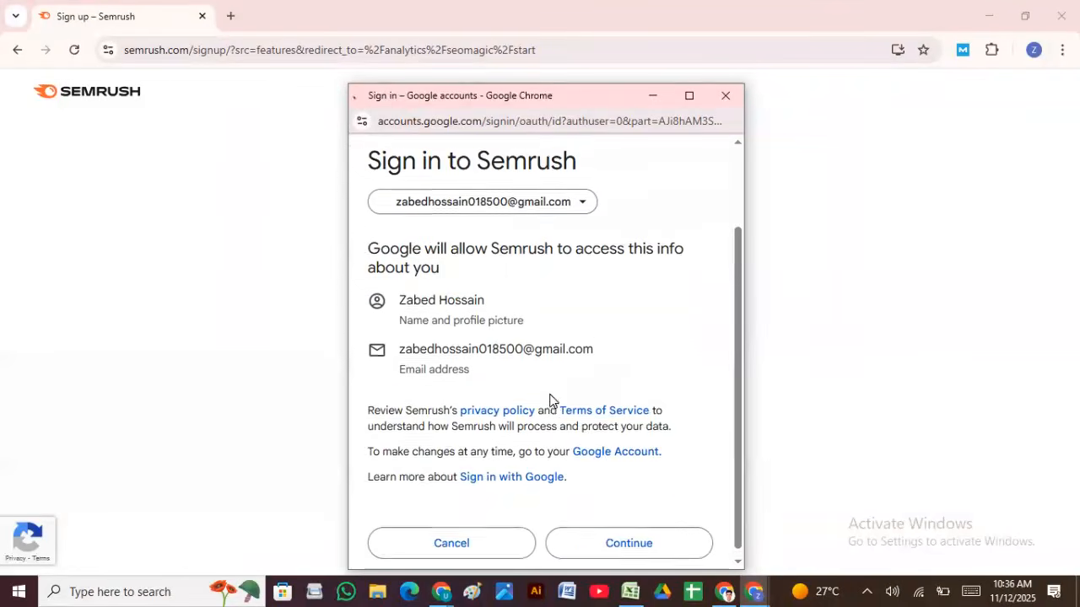
pyautogui.click(615, 482)
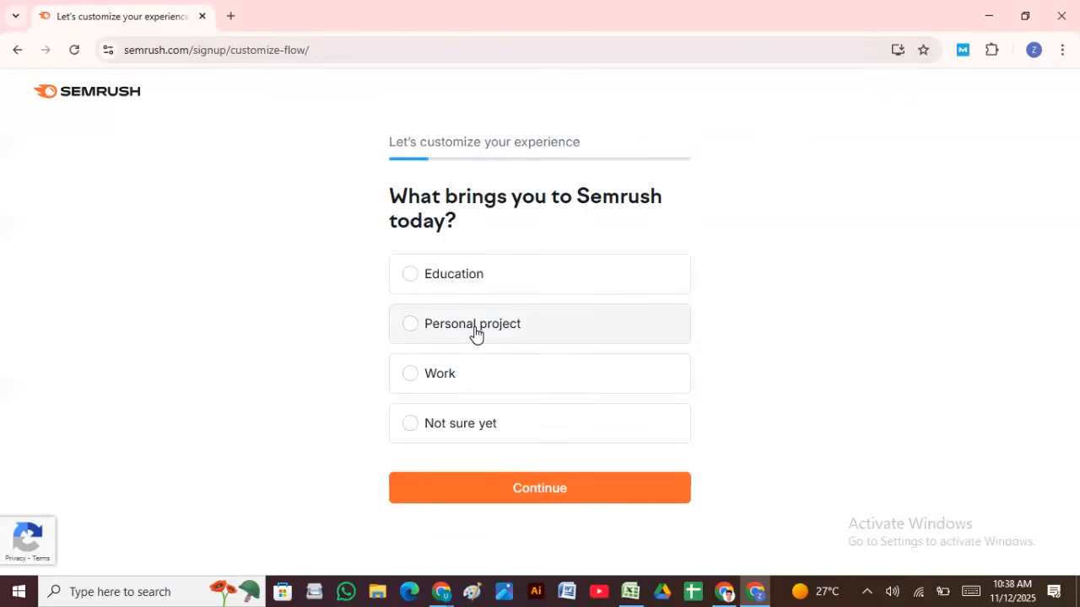
# Step: Answer Personal project, Consultant / Freelancer, and I need guidance in the setup questionnaire
pyautogui.click(419, 322)
pyautogui.click(493, 488)
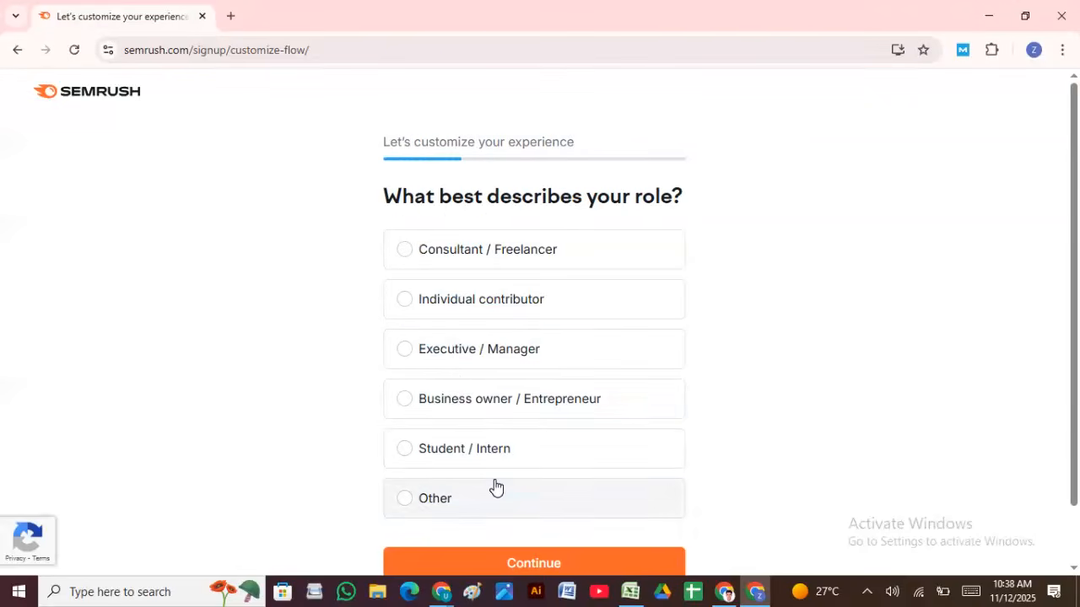
pyautogui.click(413, 246)
pyautogui.scroll(-1, 512, 380)
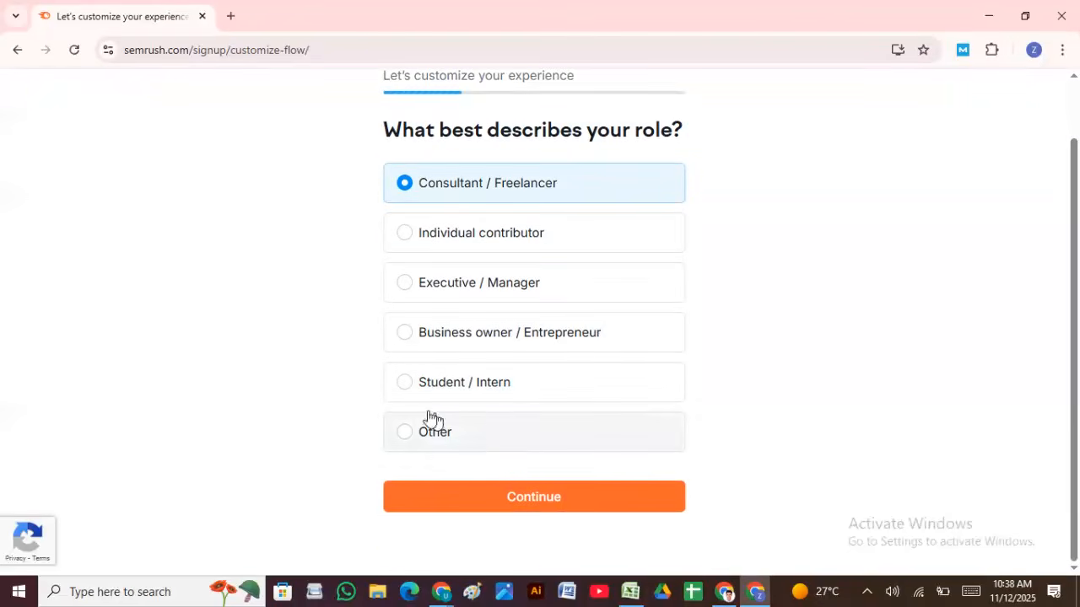
pyautogui.click(503, 497)
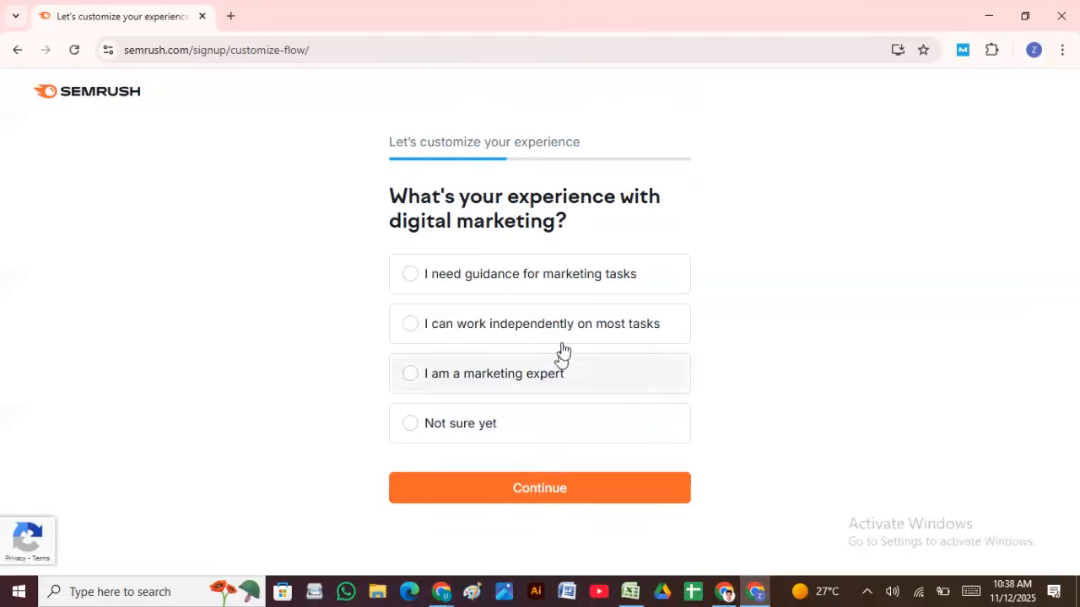
pyautogui.click(414, 284)
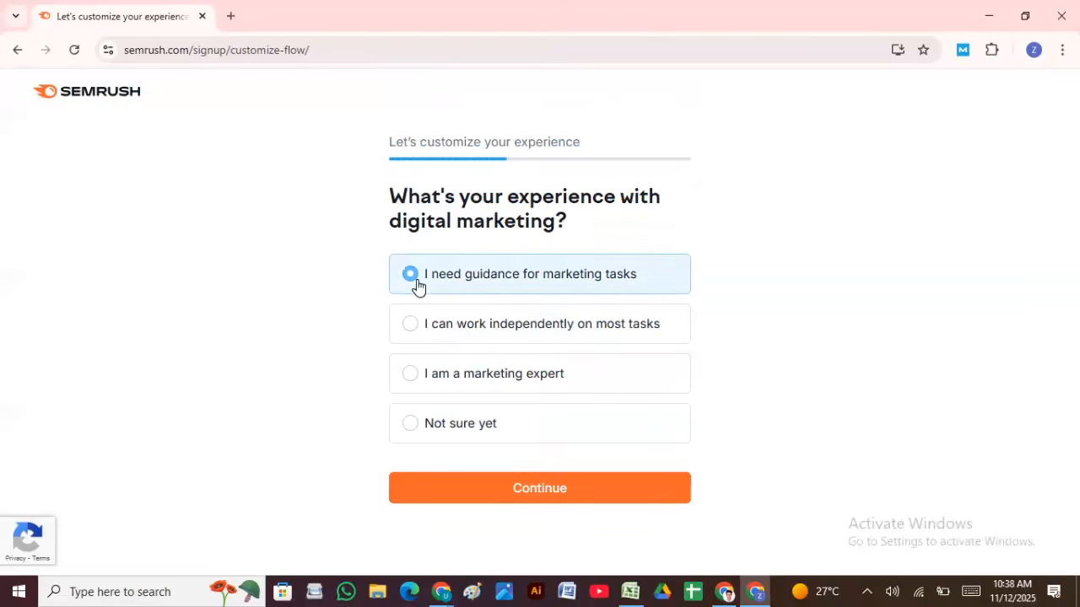
pyautogui.click(514, 504)
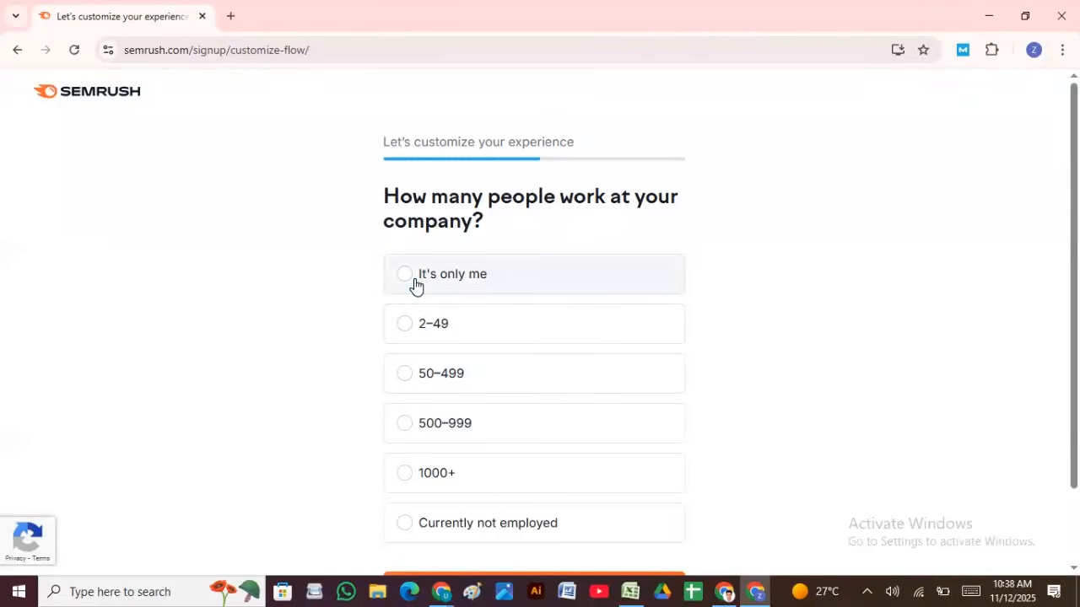
# Step: Answer It's only me, E-commerce and SEO optimization, then submit the questionnaire
pyautogui.click(413, 277)
pyautogui.scroll(-2, 481, 331)
pyautogui.click(526, 501)
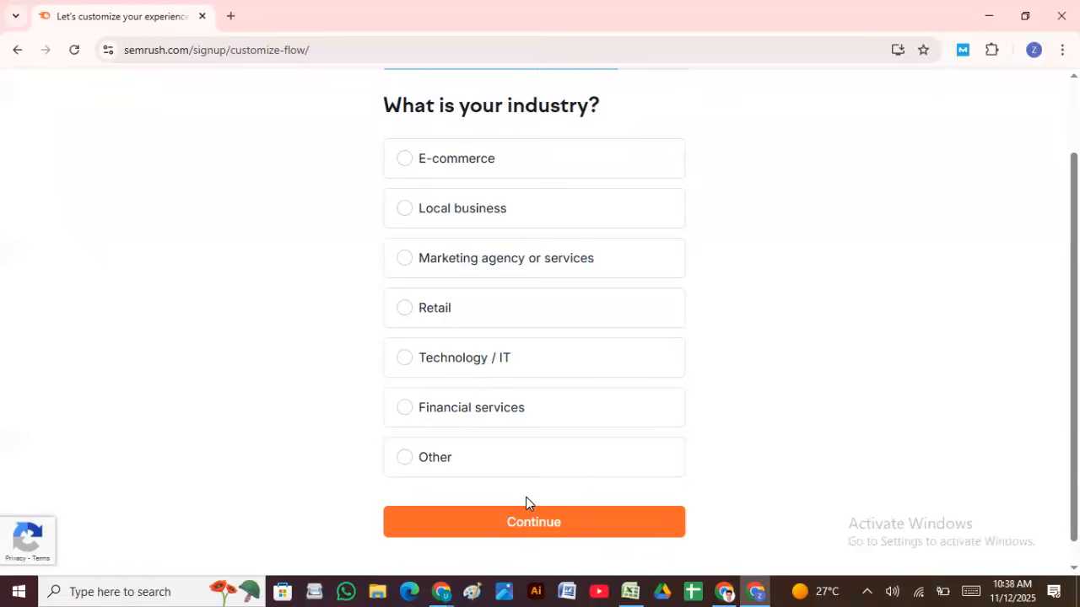
pyautogui.click(410, 167)
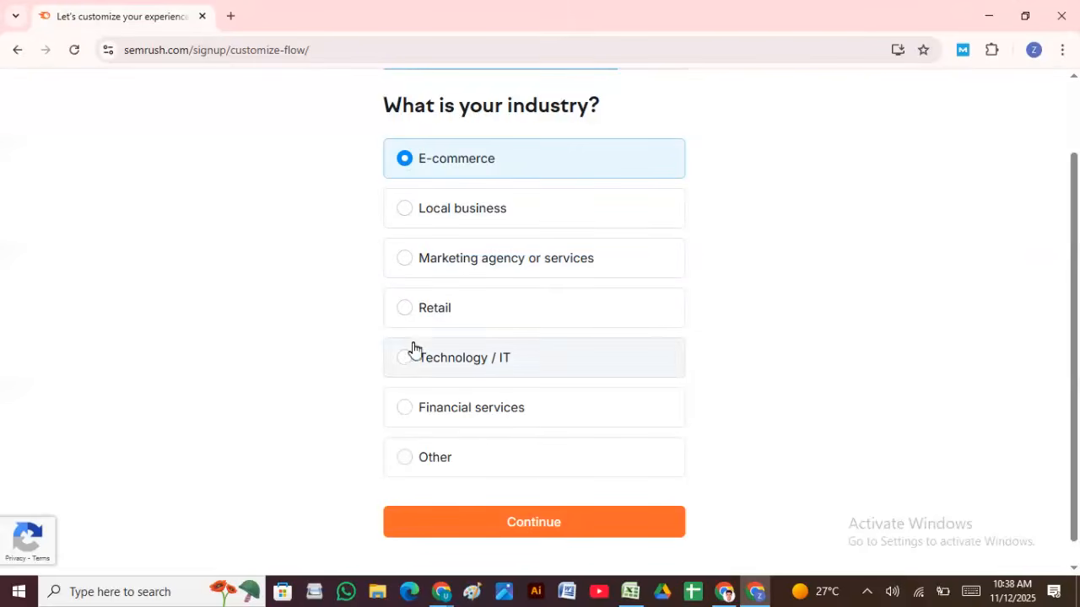
pyautogui.click(479, 530)
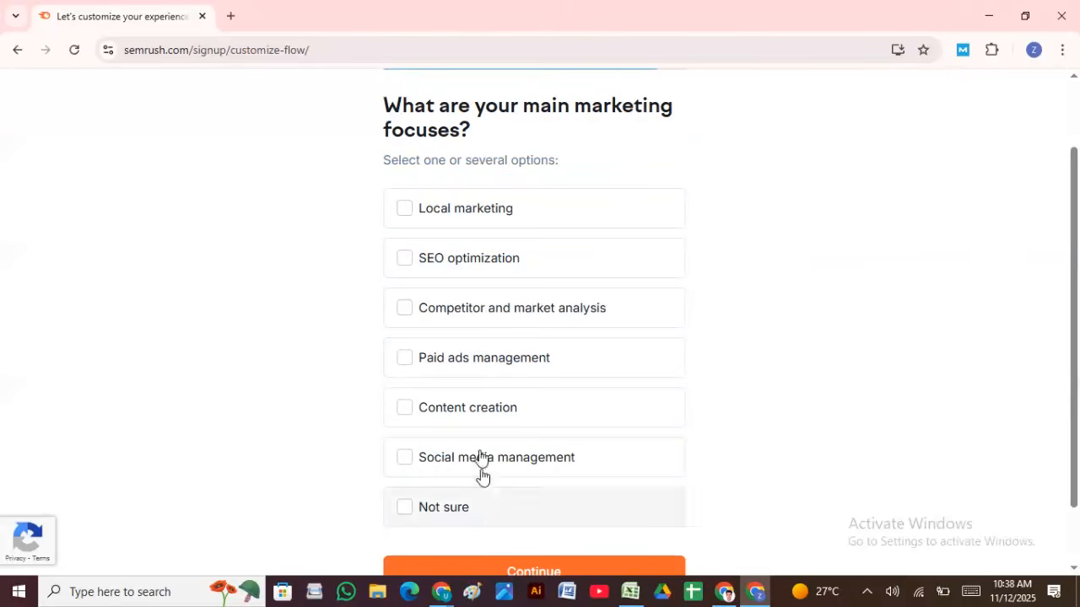
pyautogui.click(410, 256)
pyautogui.scroll(-1, 502, 363)
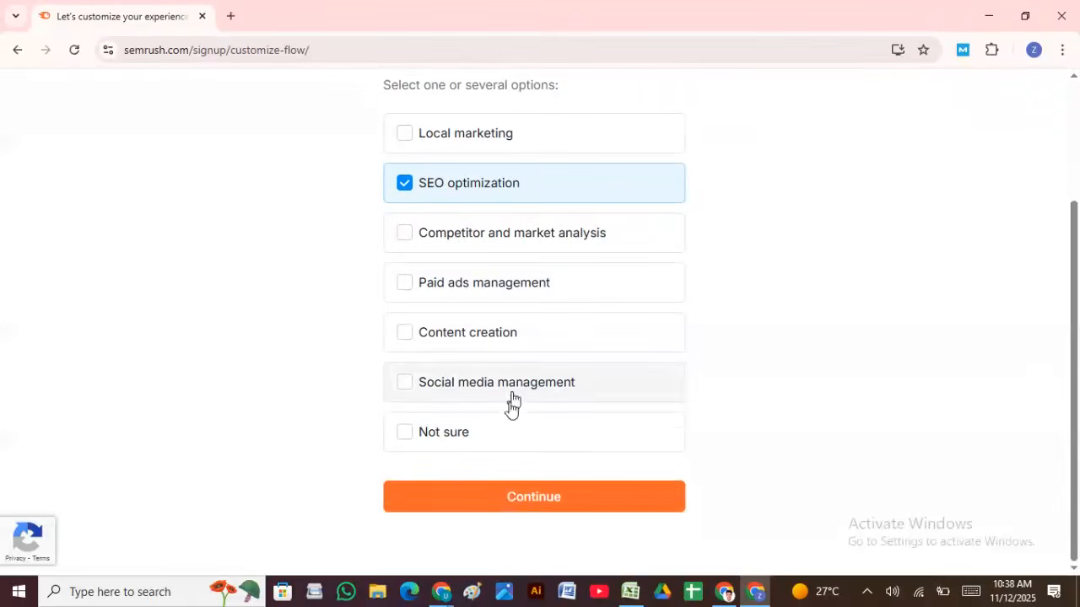
pyautogui.click(510, 500)
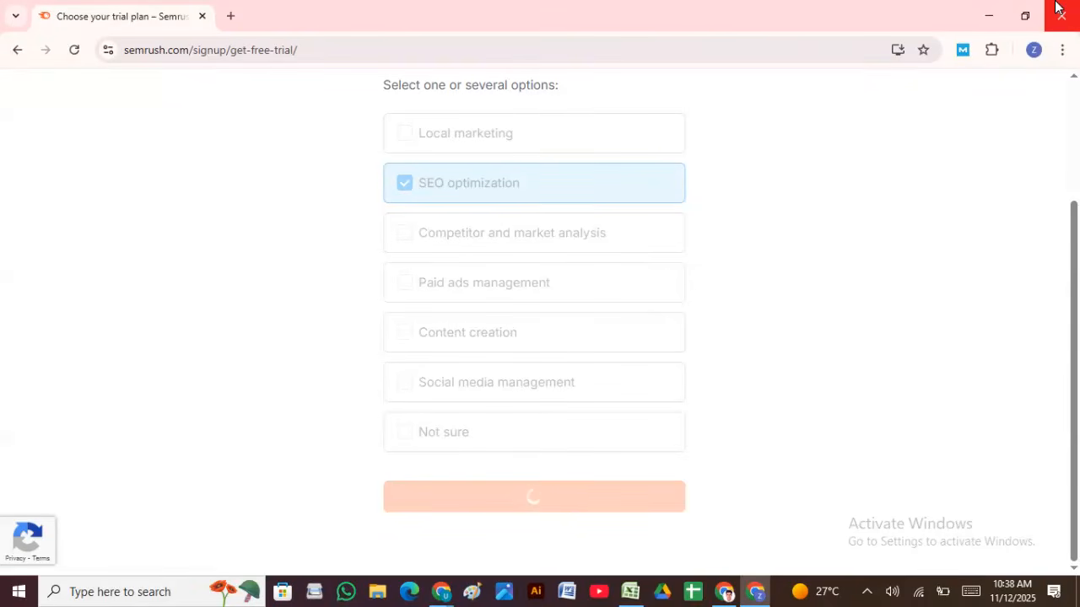
# Step: Skip the free trial plan offer
pyautogui.moveTo(494, 6)
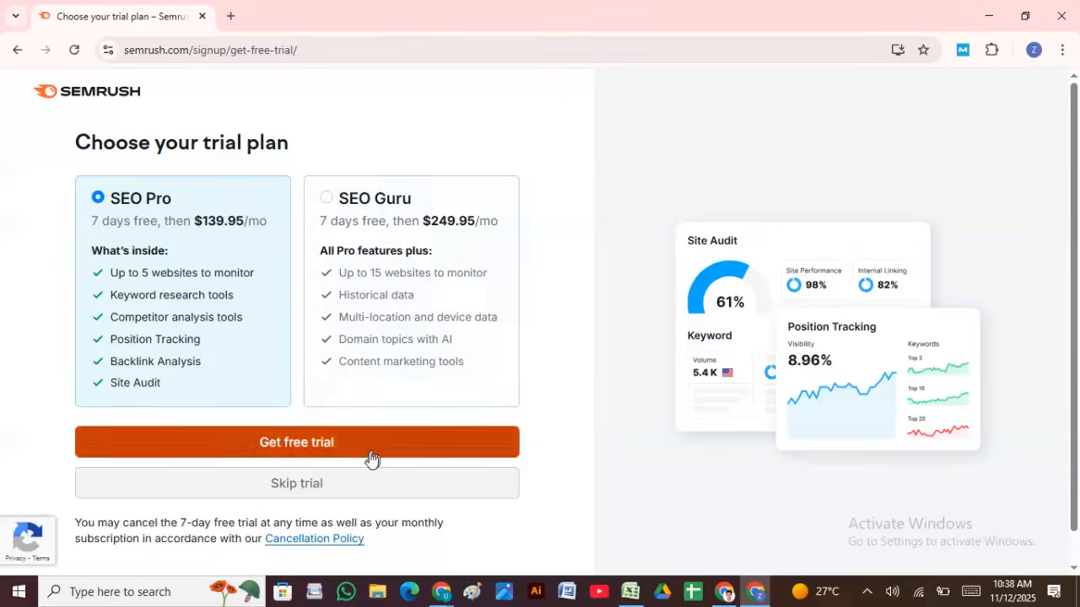
pyautogui.click(341, 496)
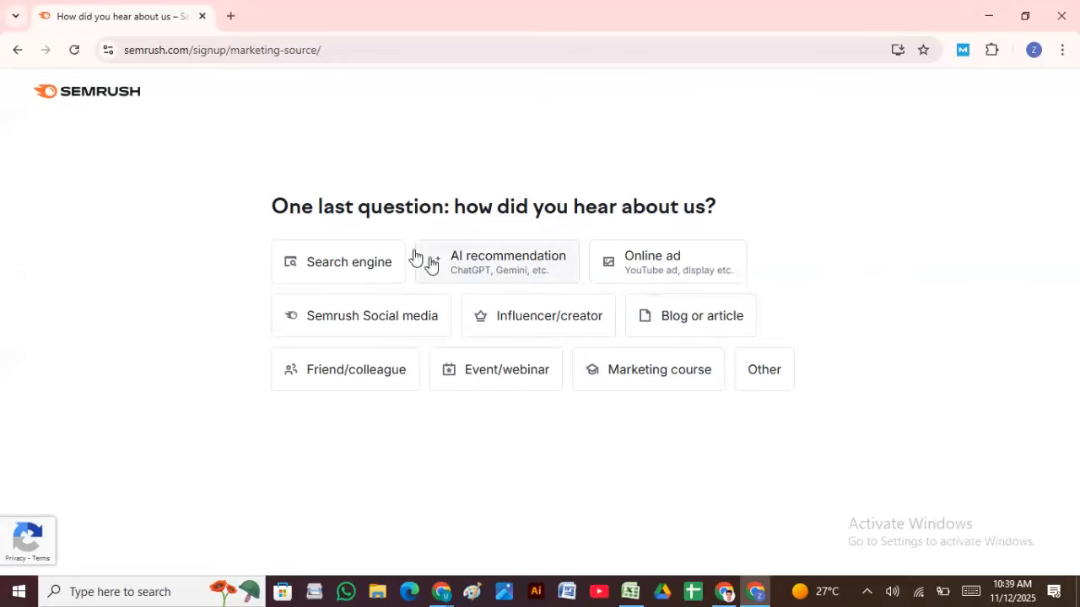
# Step: Answer Search engine as how you heard of Semrush and finish sign-up
pyautogui.click(317, 271)
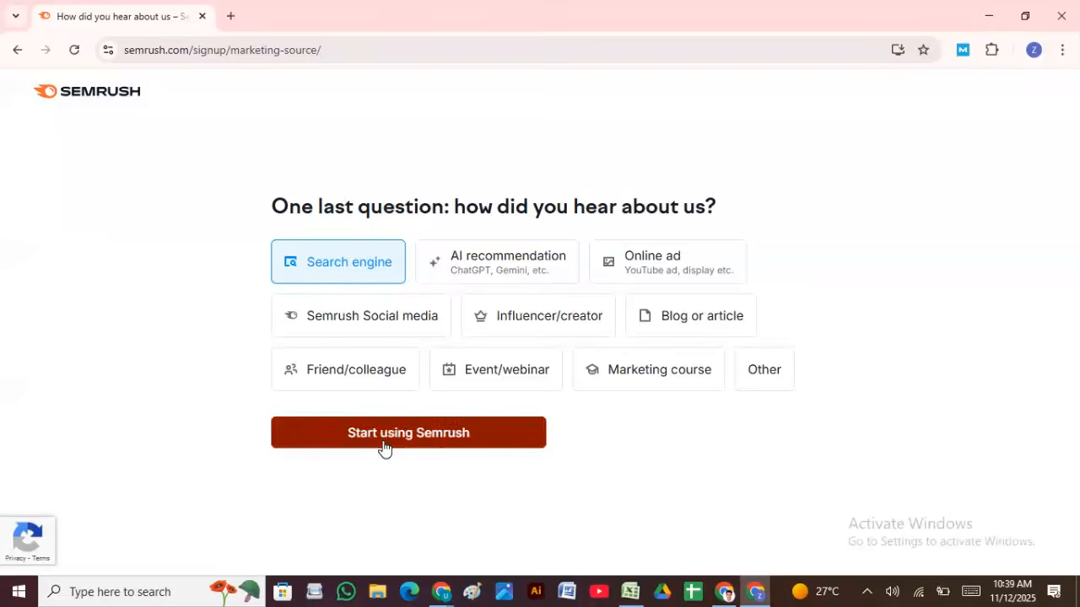
pyautogui.click(385, 433)
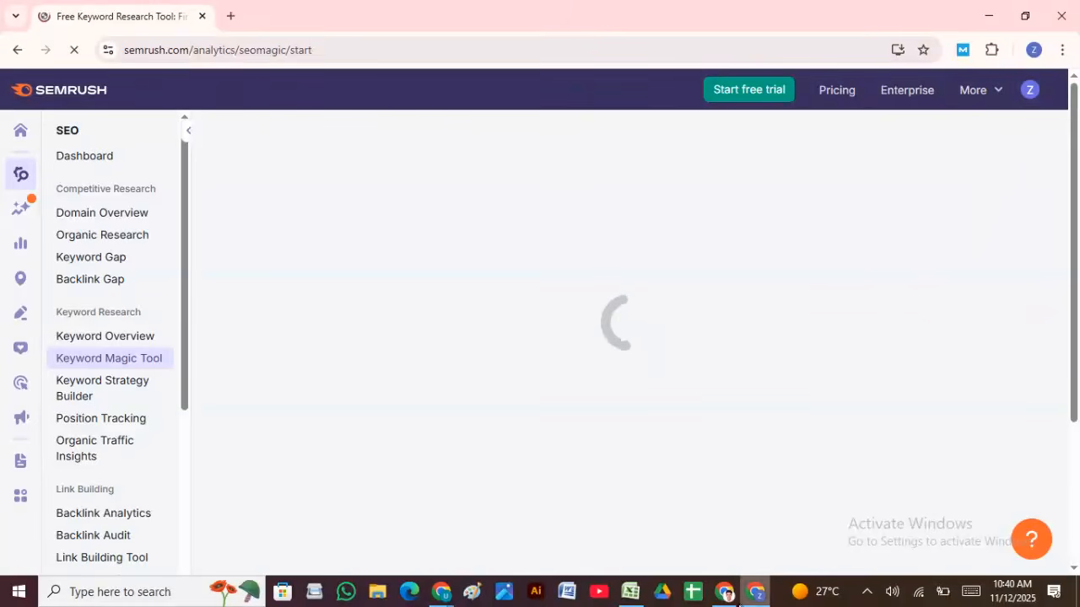
# Step: Switch between Chrome windows to reach the loaded Keyword Magic Tool page
pyautogui.click(724, 591)
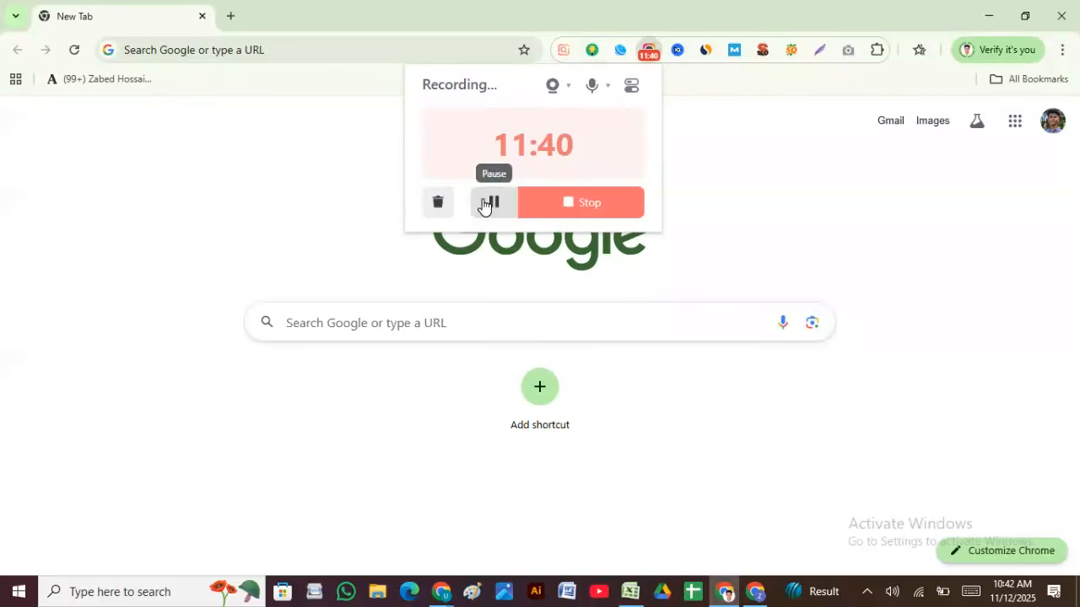
pyautogui.click(989, 16)
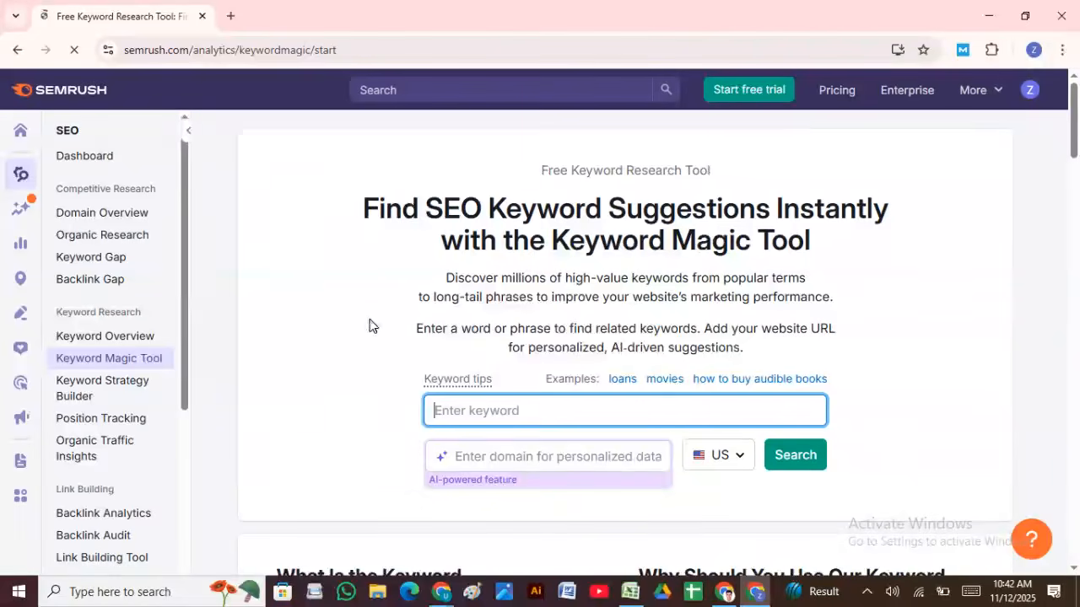
pyautogui.click(723, 591)
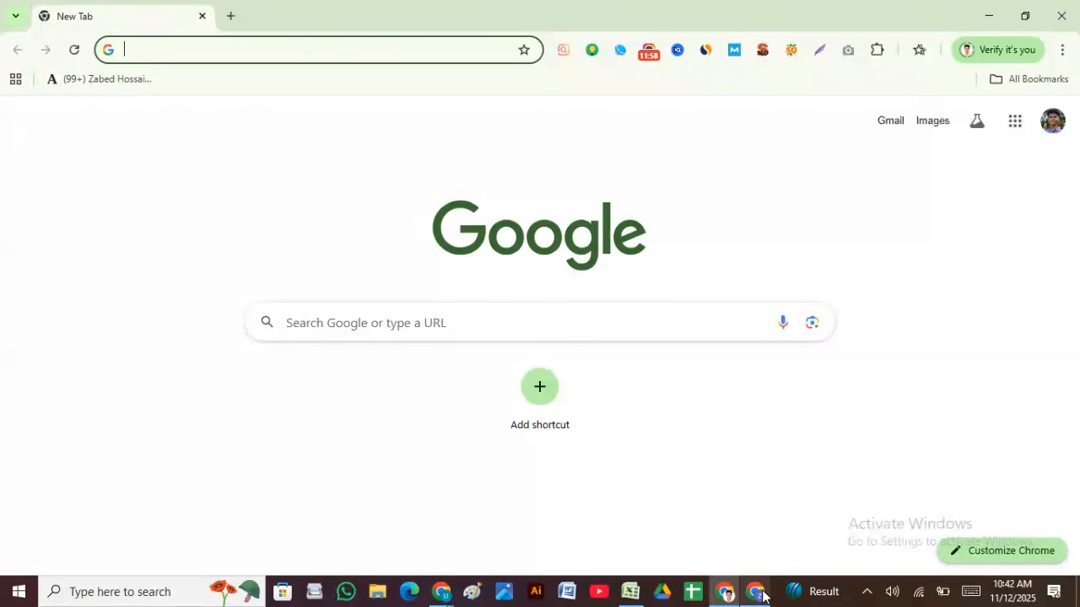
pyautogui.click(755, 593)
pyautogui.click(723, 595)
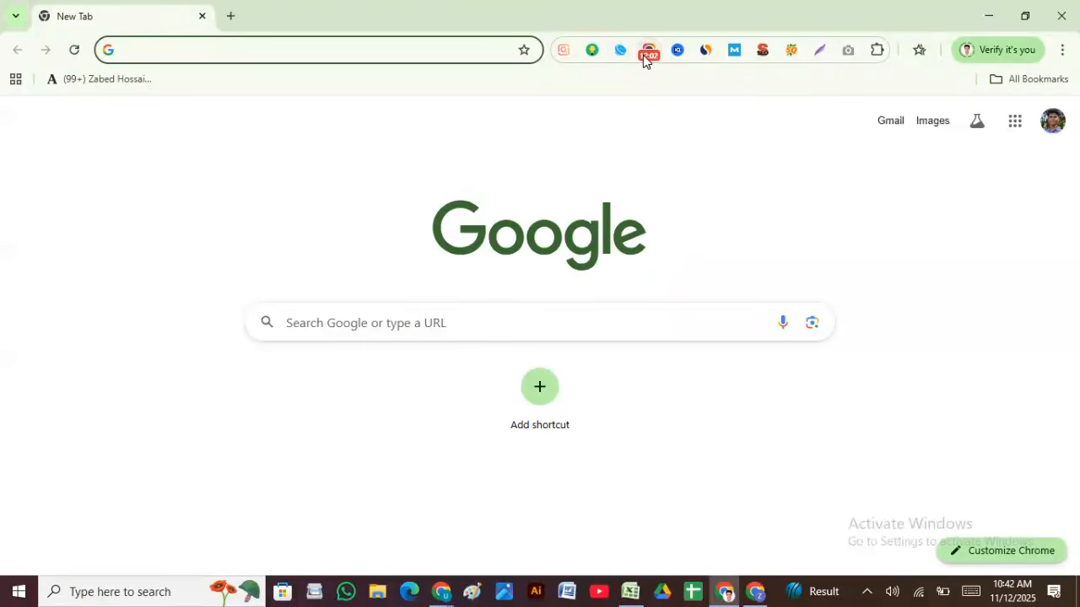
# Step: Bring the Keyword NSDA workbook back in front of the Keyword Magic Tool page
pyautogui.click(644, 56)
pyautogui.click(491, 207)
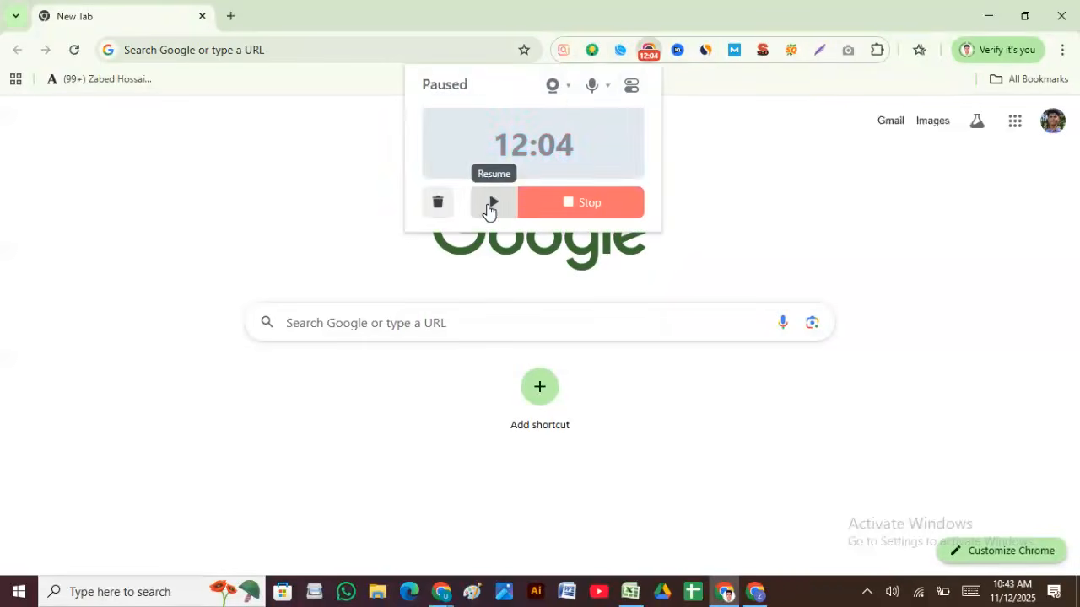
pyautogui.click(491, 207)
pyautogui.click(988, 16)
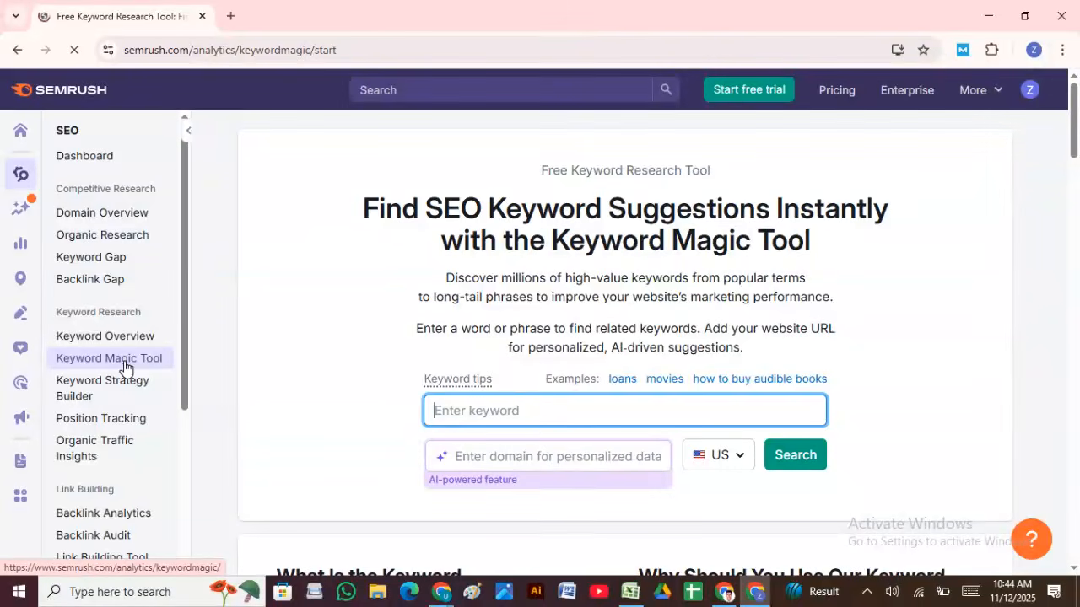
pyautogui.click(633, 595)
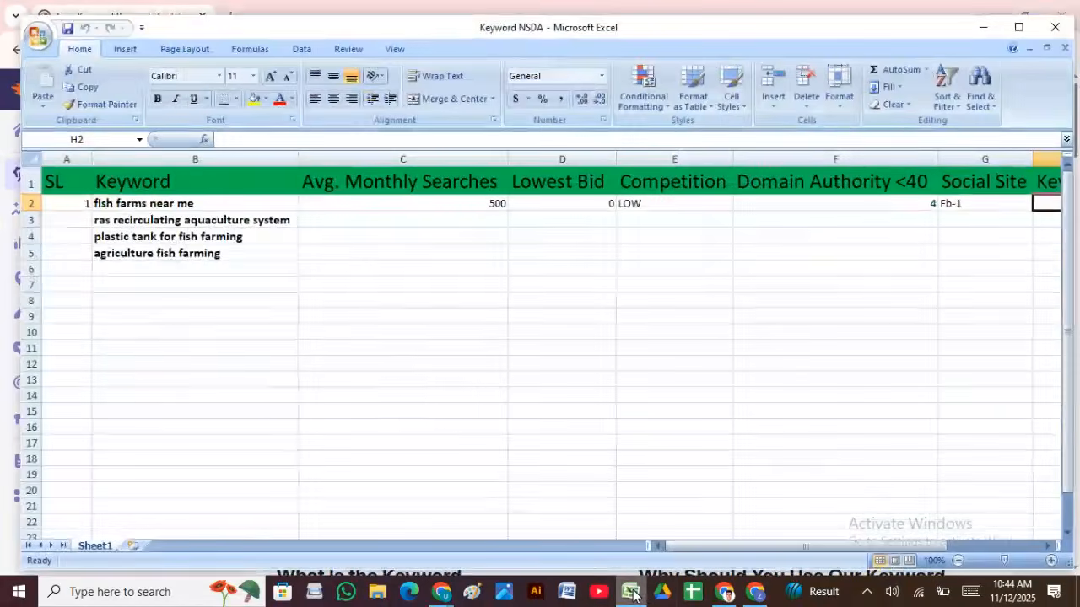
# Step: Copy 'fish farms' from the B2 keyword and switch to the Semrush Keyword Magic Tool window
pyautogui.click(161, 203)
pyautogui.doubleClick(145, 203)
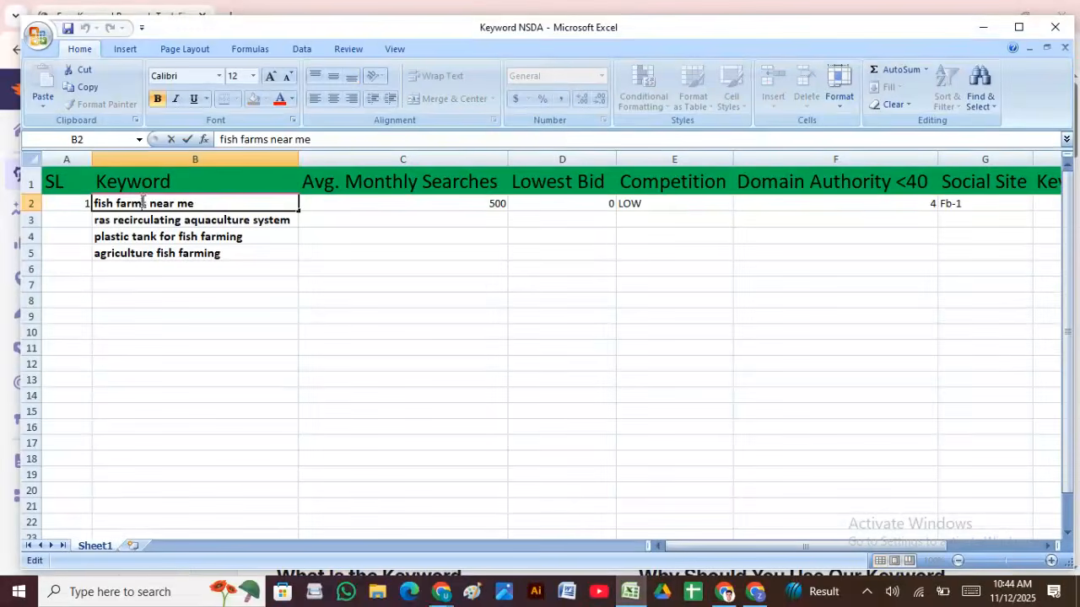
pyautogui.moveTo(145, 203); pyautogui.dragTo(94, 205)
pyautogui.hotkey('ctrl', 'c')
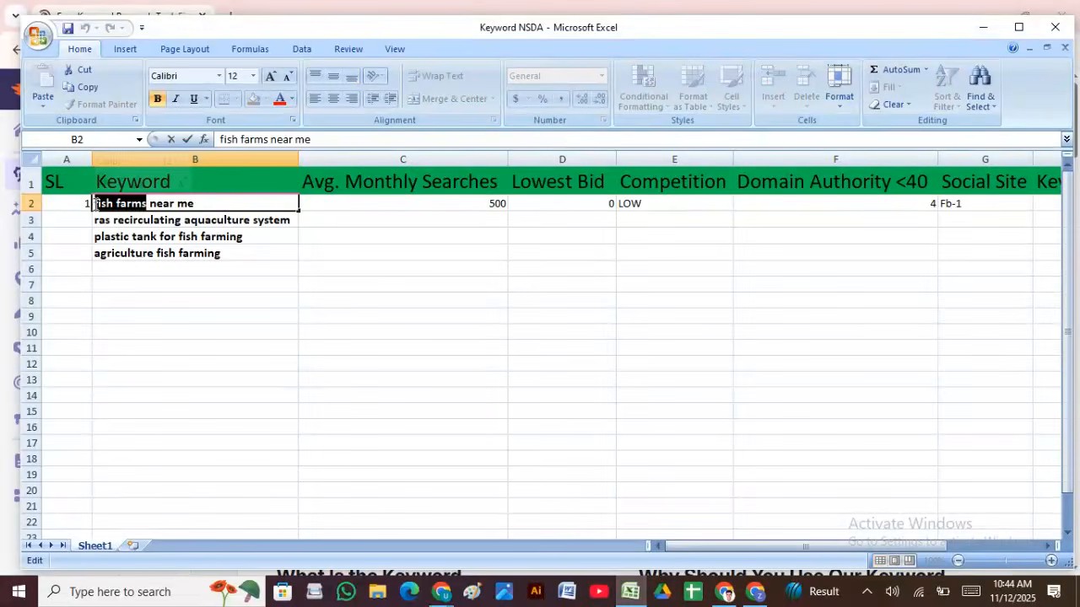
pyautogui.moveTo(101, 283); pyautogui.dragTo(559, 456)
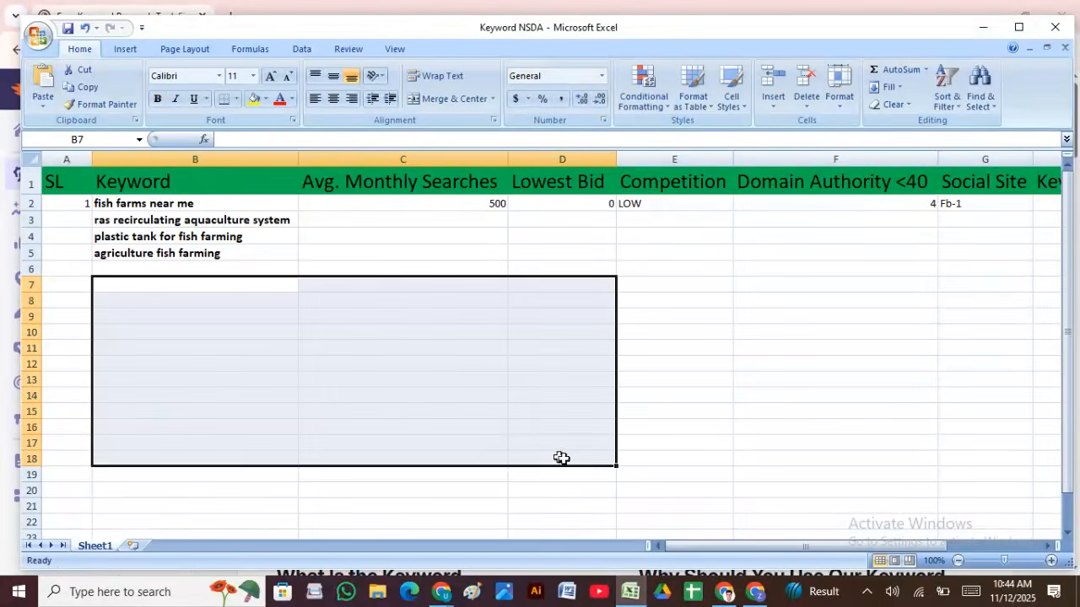
pyautogui.click(726, 595)
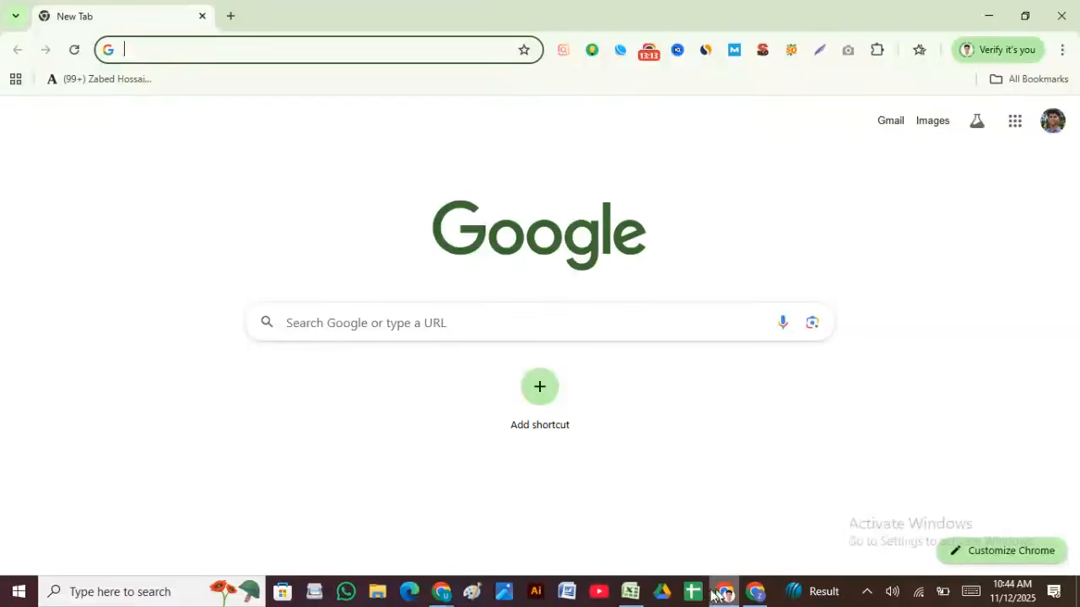
pyautogui.click(755, 595)
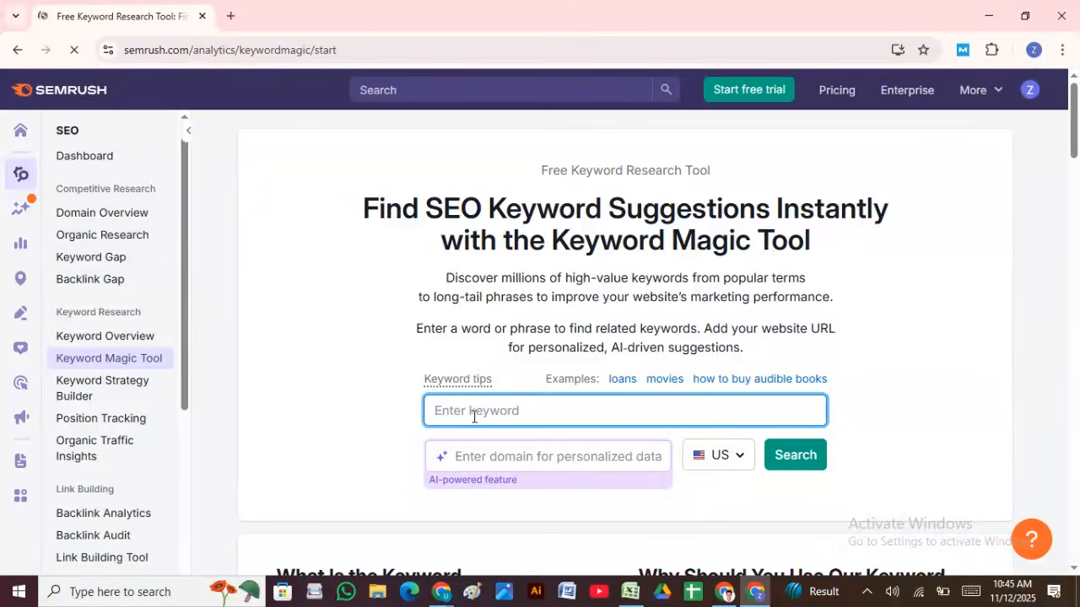
# Step: Paste 'fish farms' as the keyword and switch the database country to Bangladesh
pyautogui.hotkey('ctrl', 'v')
pyautogui.click(739, 461)
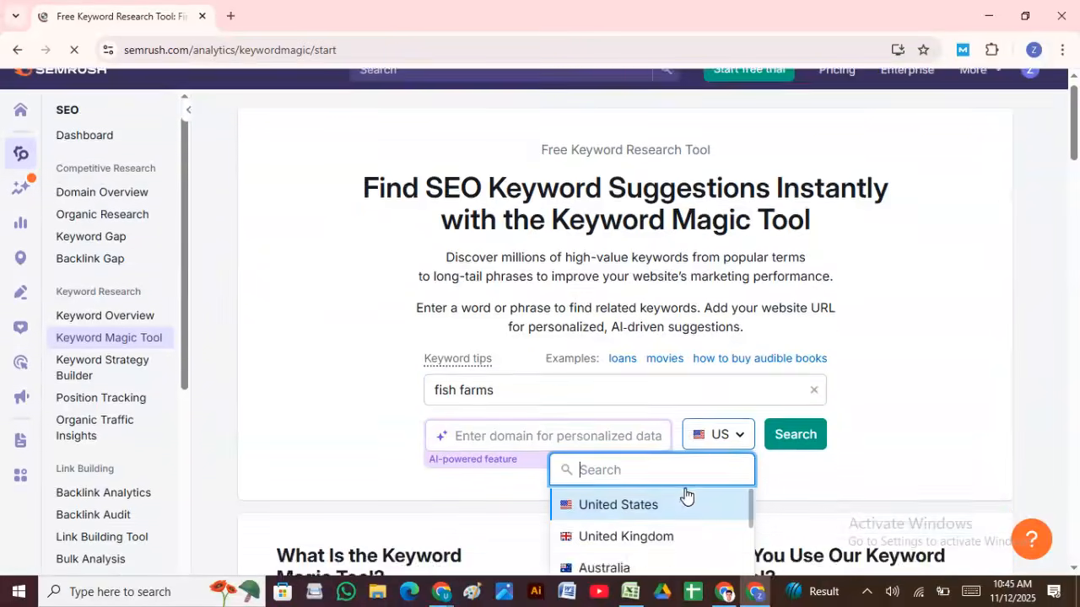
pyautogui.scroll(-4, 685, 496)
pyautogui.write('b')
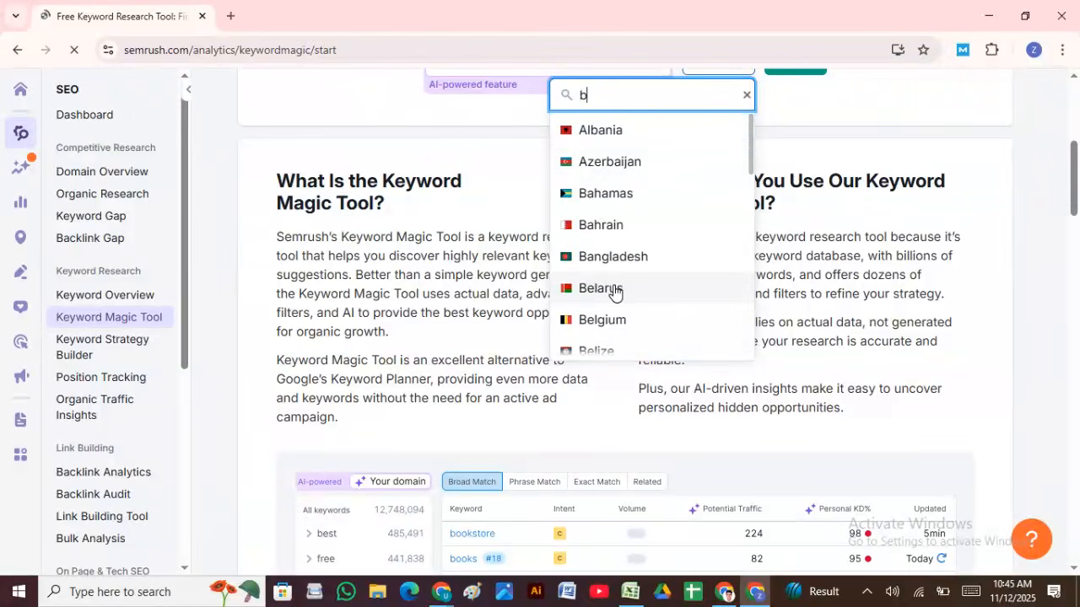
pyautogui.click(618, 263)
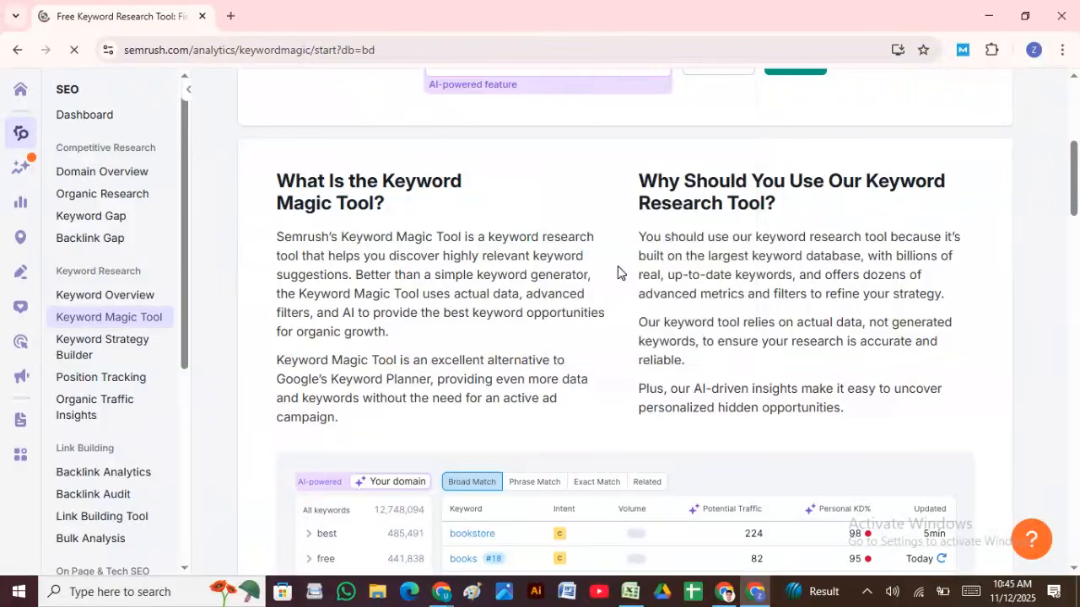
pyautogui.scroll(5, 591, 287)
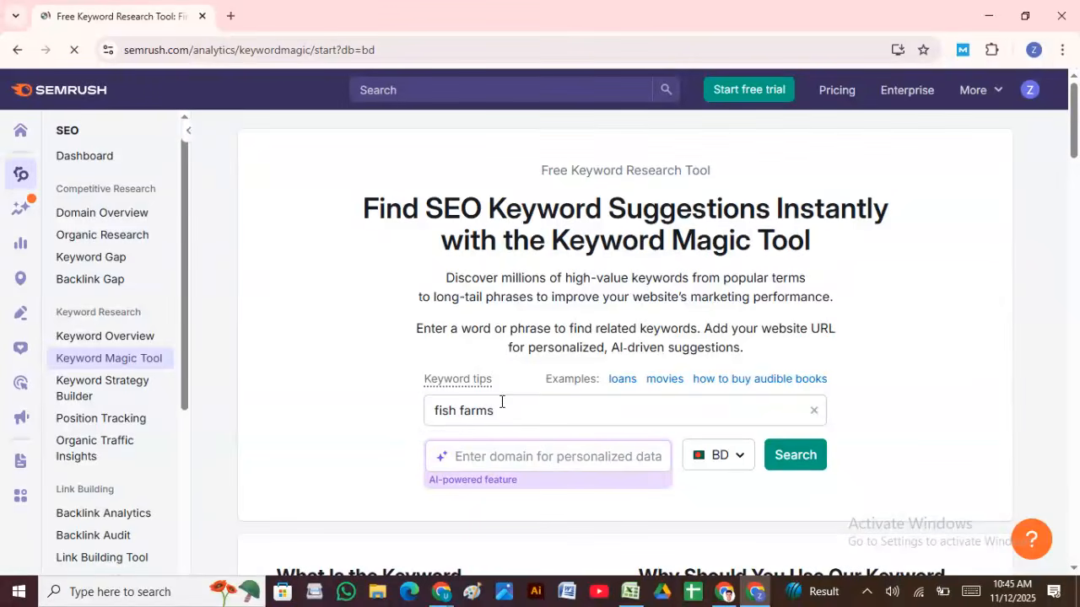
# Step: Search fish farms on the Bangladesh database and scroll through the 877 keywords' volume, KD and CPC
pyautogui.click(796, 455)
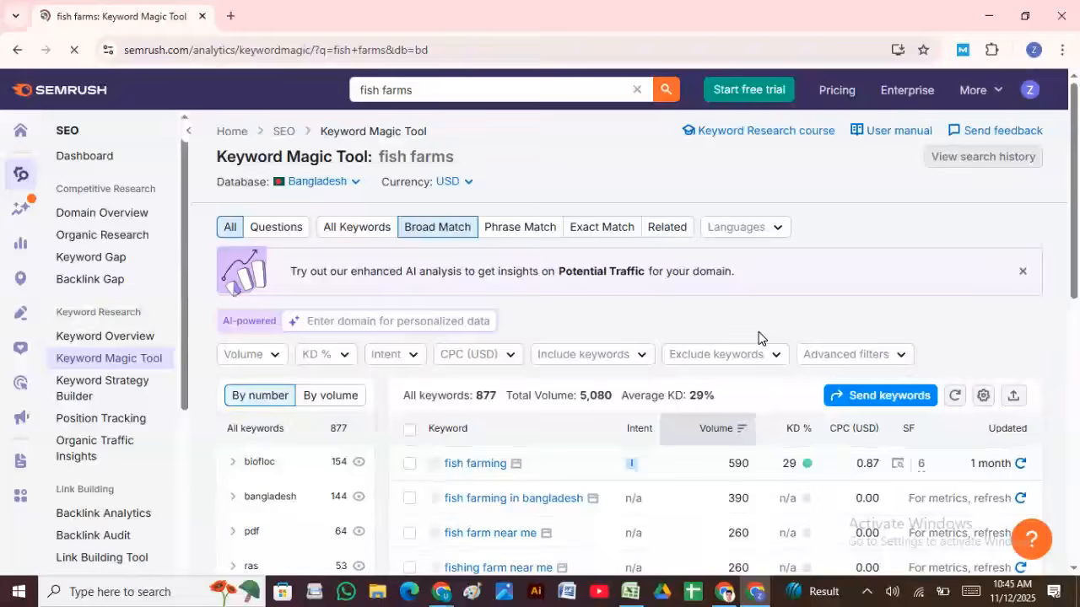
pyautogui.scroll(-4, 624, 439)
pyautogui.scroll(-1, 582, 443)
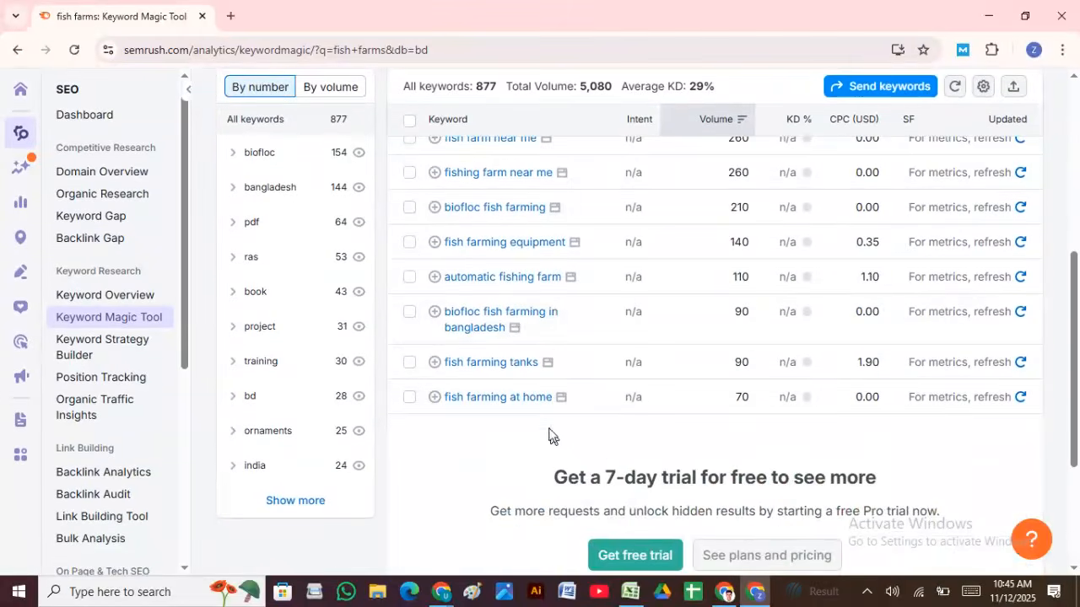
pyautogui.scroll(4, 544, 422)
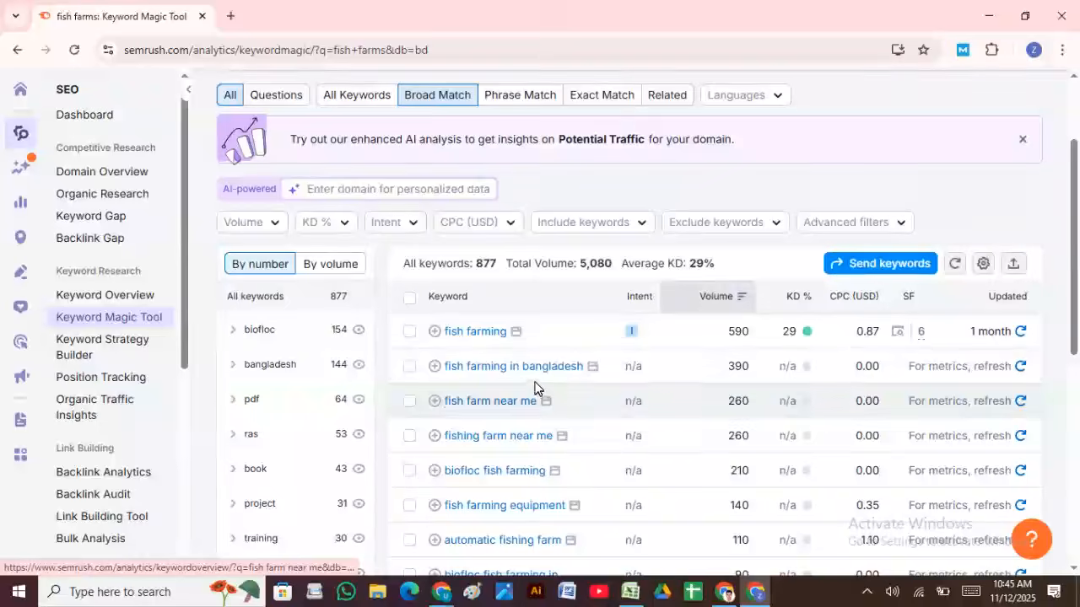
pyautogui.scroll(-3, 531, 377)
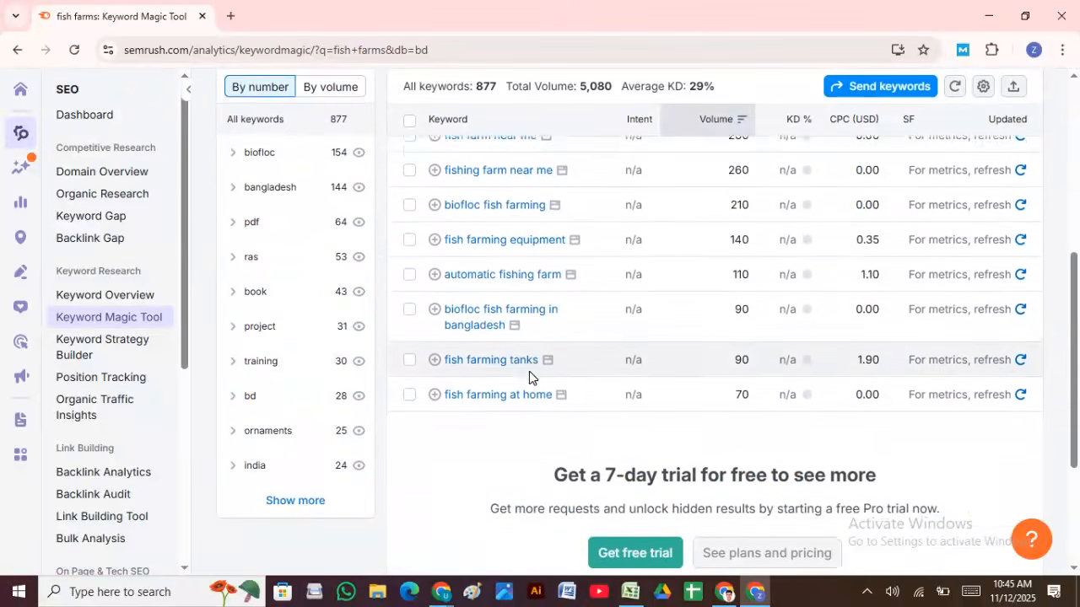
pyautogui.scroll(-2, 529, 373)
pyautogui.scroll(5, 540, 373)
pyautogui.scroll(2, 546, 373)
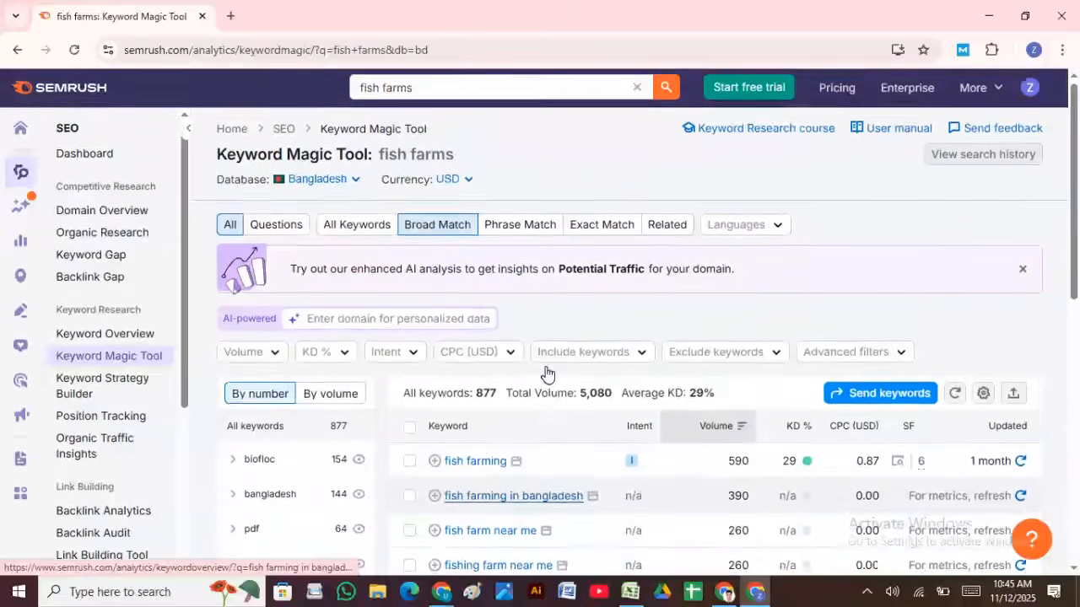
pyautogui.scroll(-2, 540, 376)
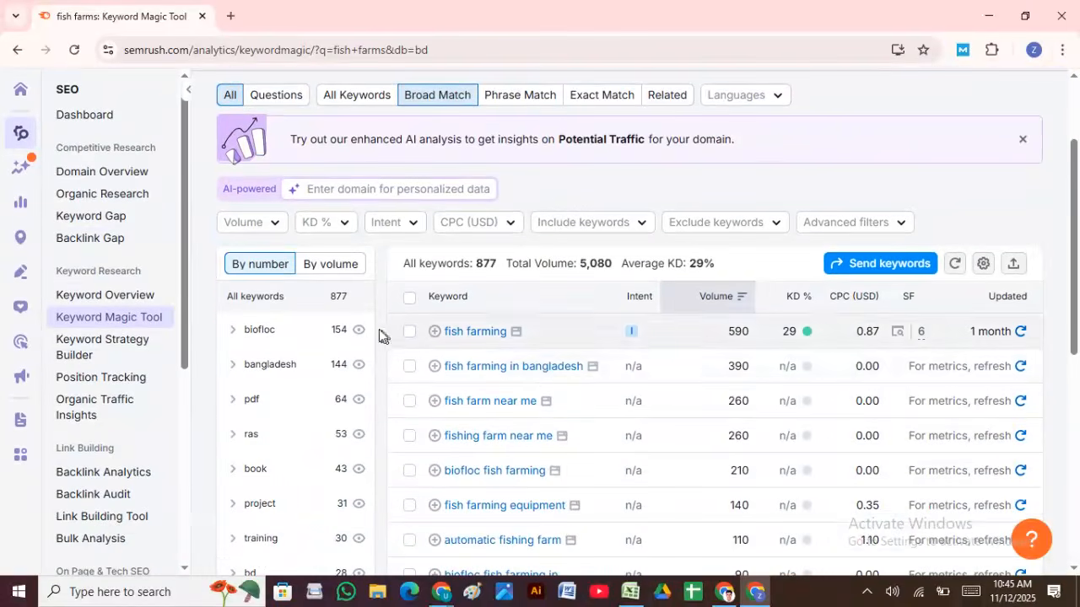
pyautogui.scroll(-3, 576, 380)
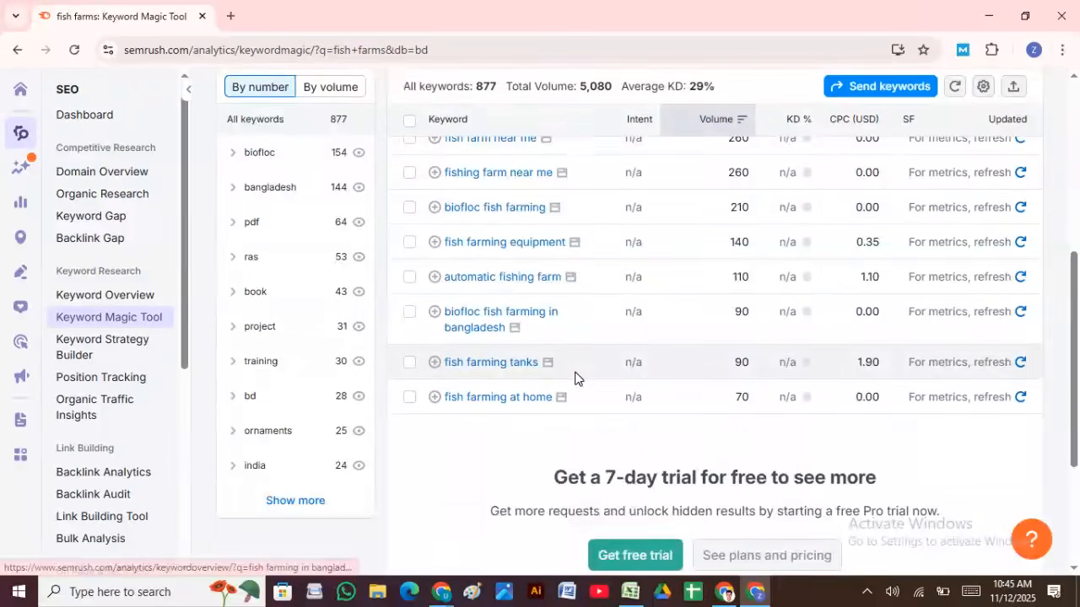
pyautogui.scroll(2, 577, 380)
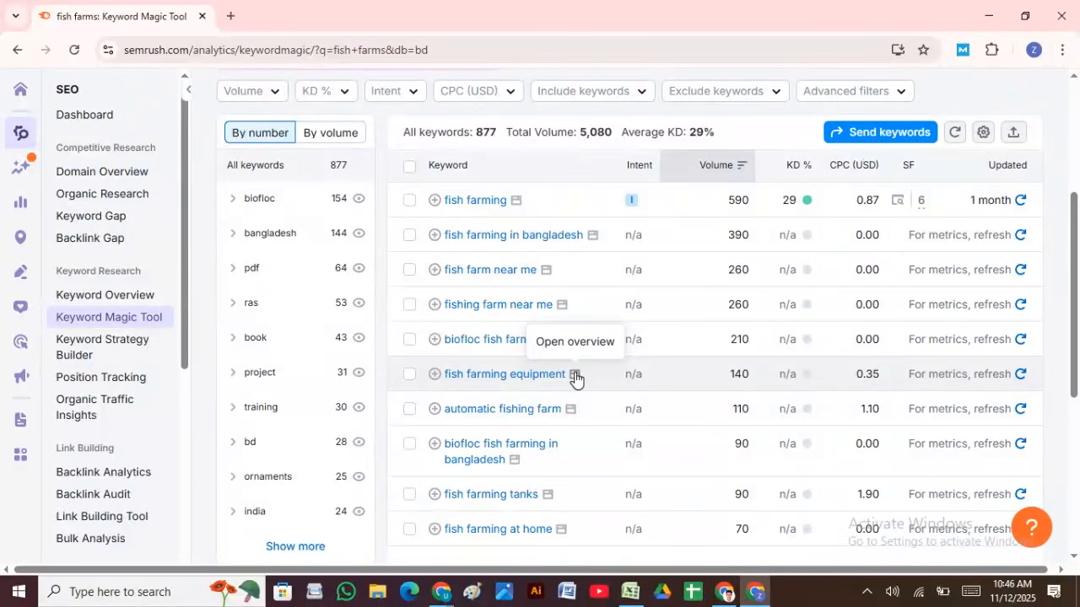
pyautogui.scroll(-2, 549, 379)
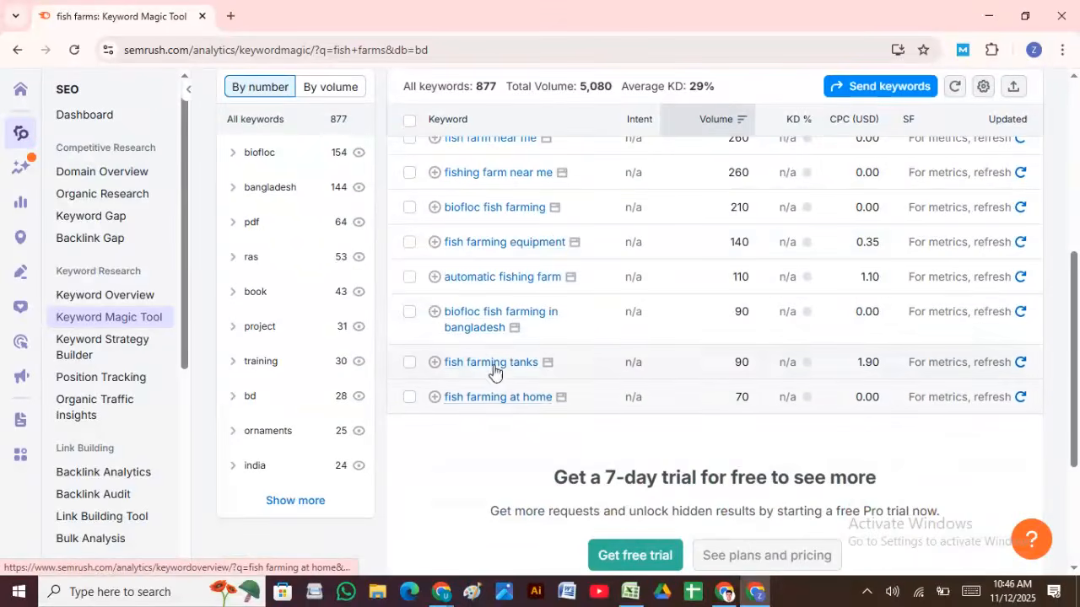
pyautogui.scroll(2, 530, 203)
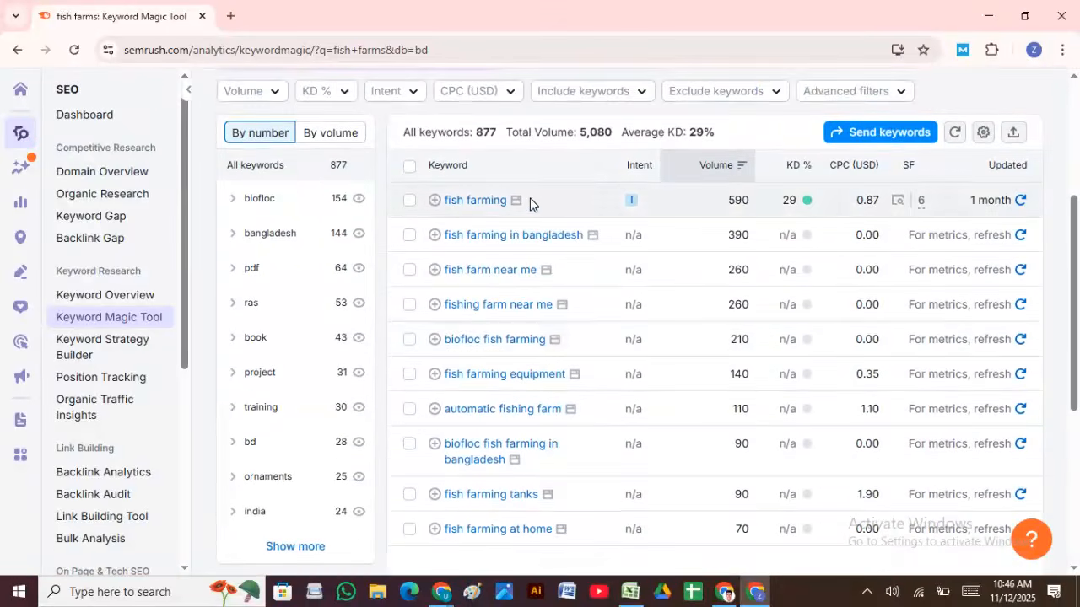
pyautogui.scroll(-2, 530, 203)
pyautogui.scroll(6, 531, 212)
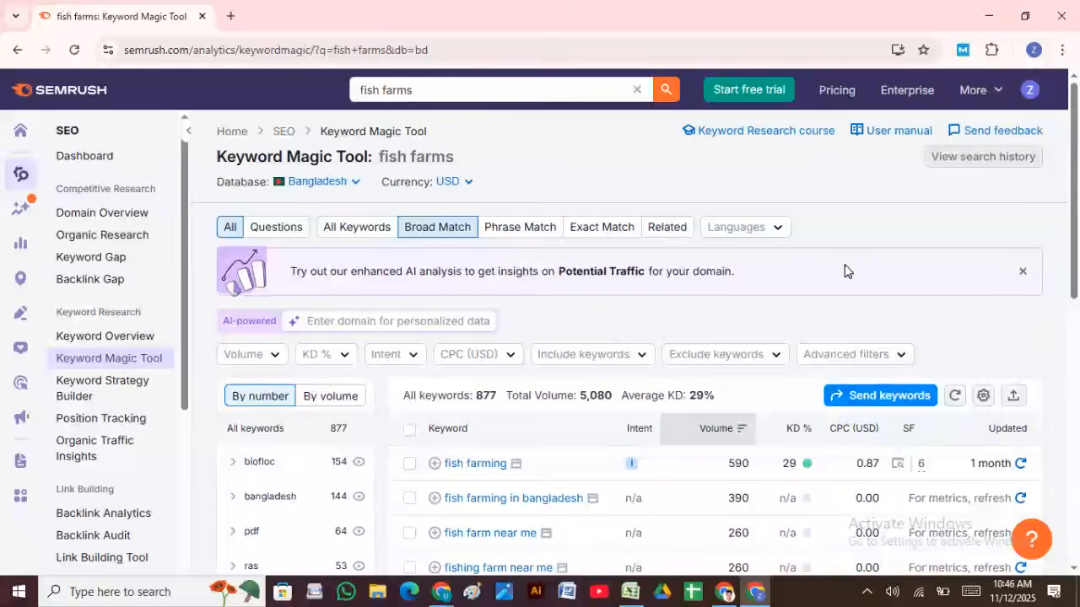
pyautogui.scroll(-5, 499, 315)
pyautogui.scroll(2, 543, 362)
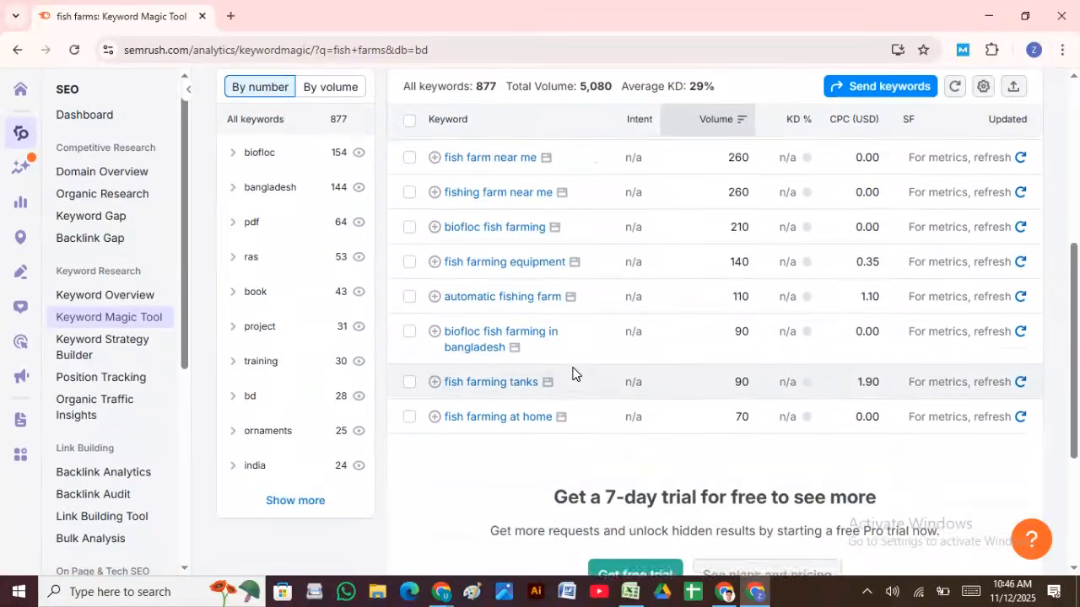
pyautogui.scroll(-5, 535, 244)
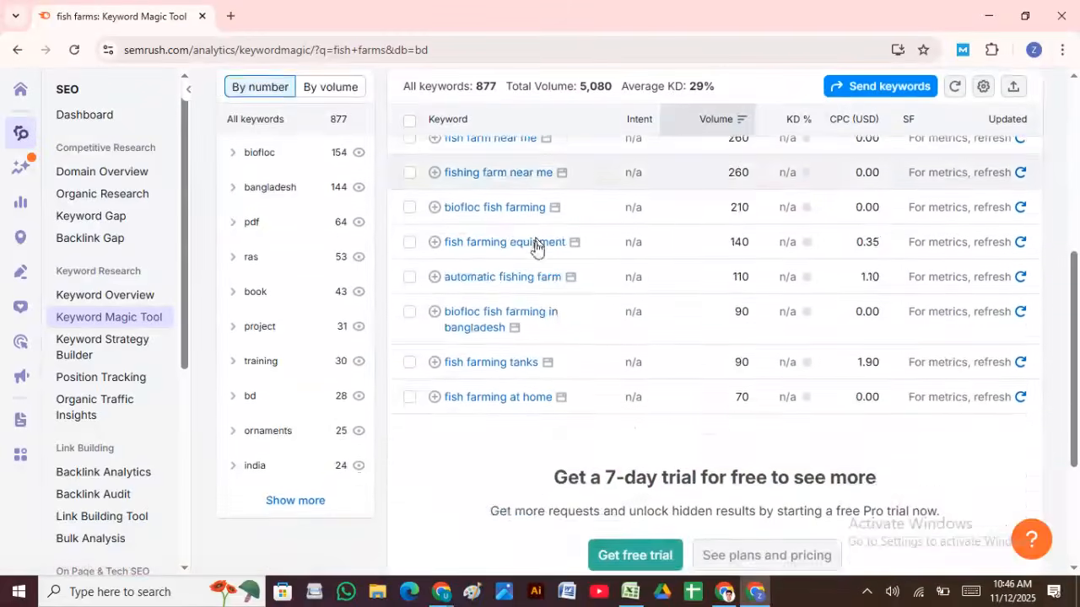
pyautogui.scroll(3, 534, 281)
pyautogui.scroll(-4, 531, 284)
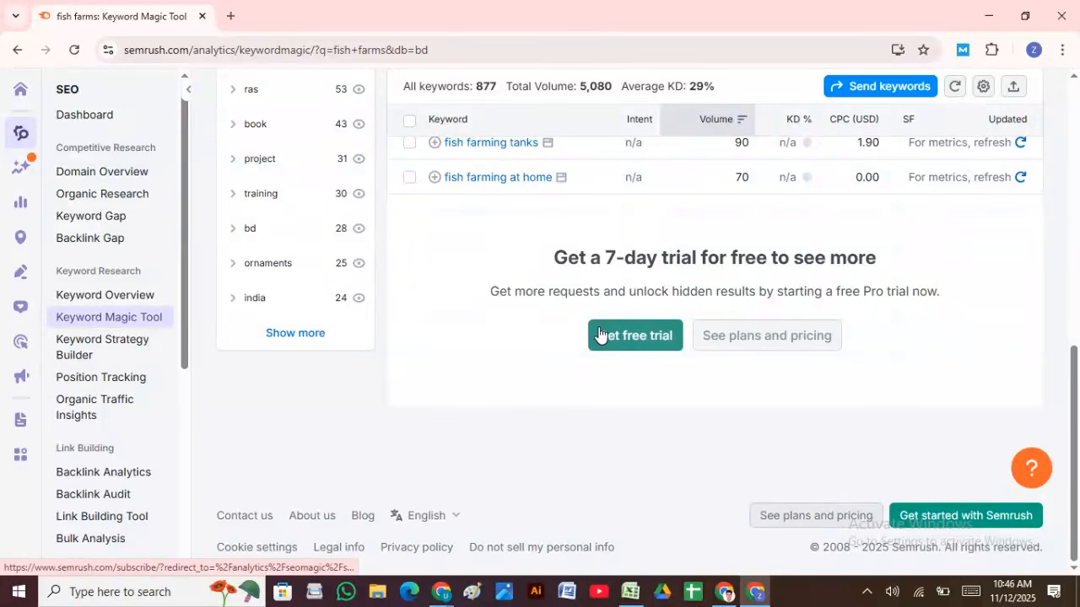
pyautogui.scroll(6, 574, 309)
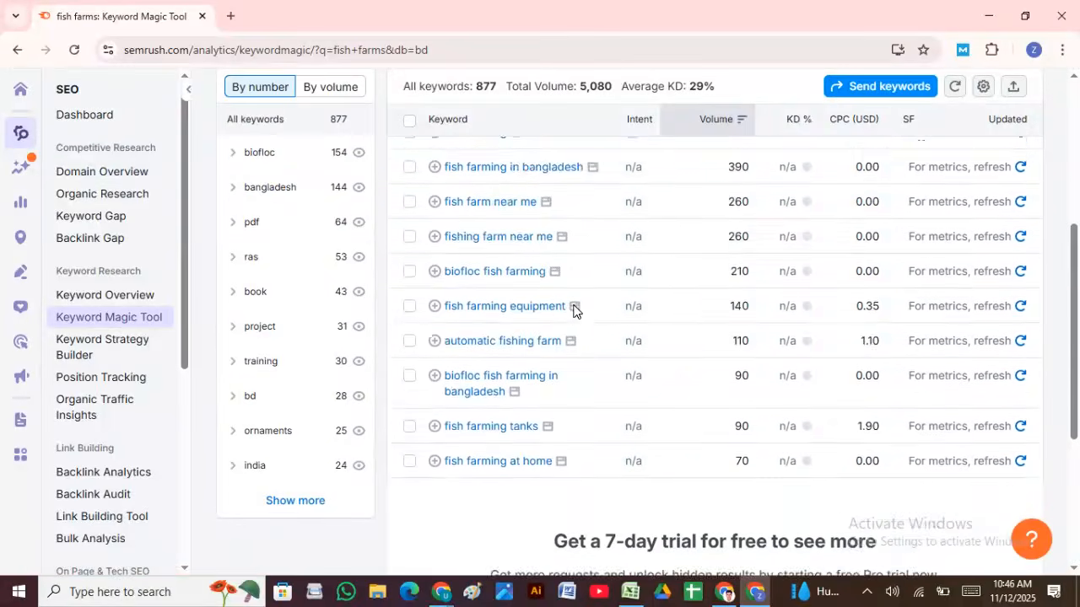
pyautogui.scroll(2, 515, 354)
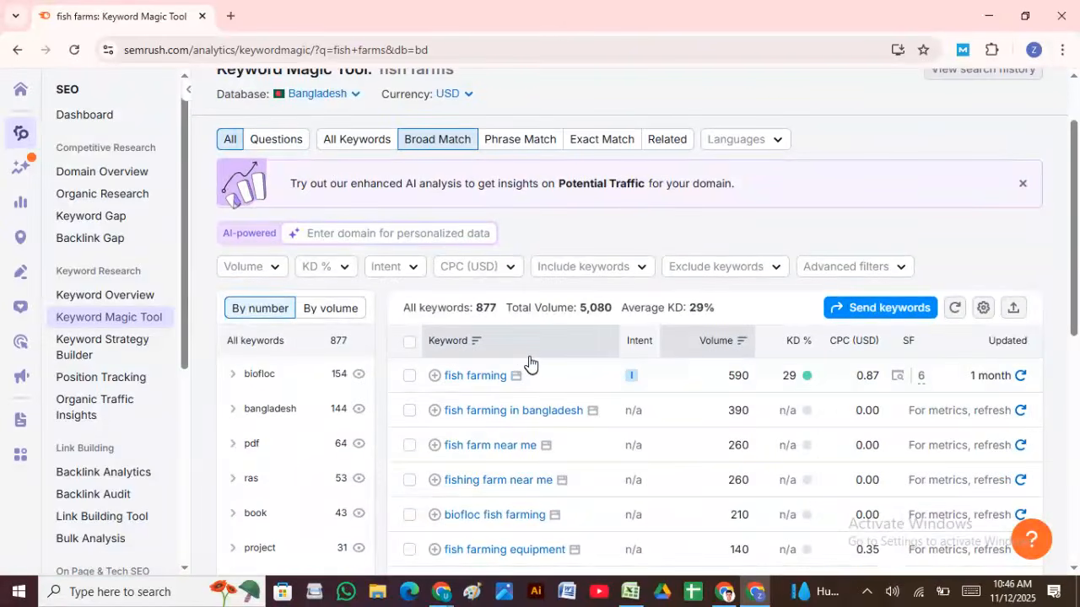
pyautogui.scroll(-2, 535, 350)
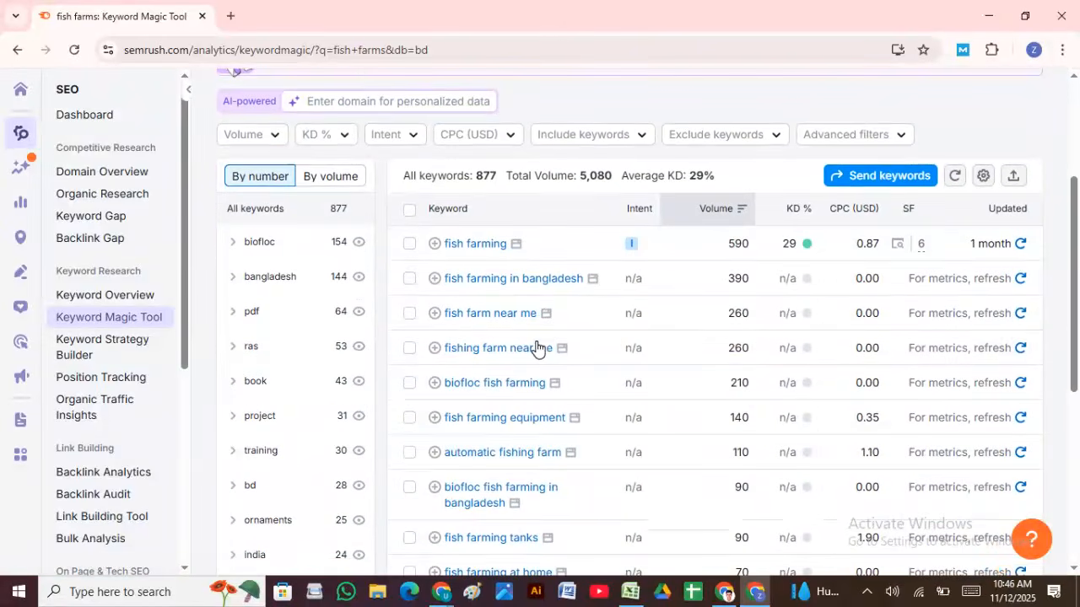
pyautogui.scroll(-1, 557, 371)
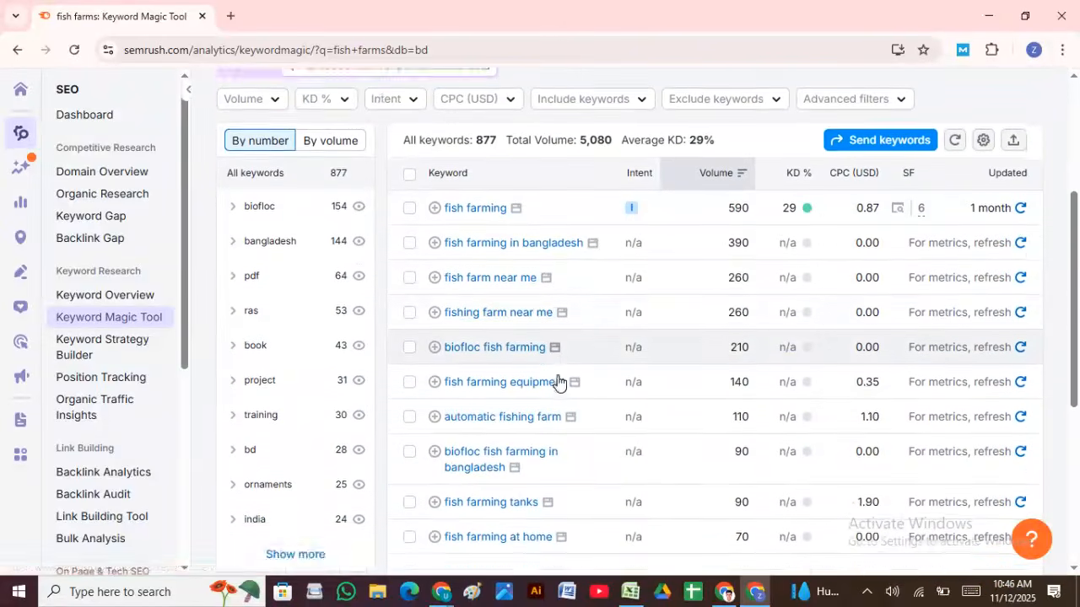
pyautogui.scroll(5, 558, 372)
pyautogui.scroll(-2, 557, 372)
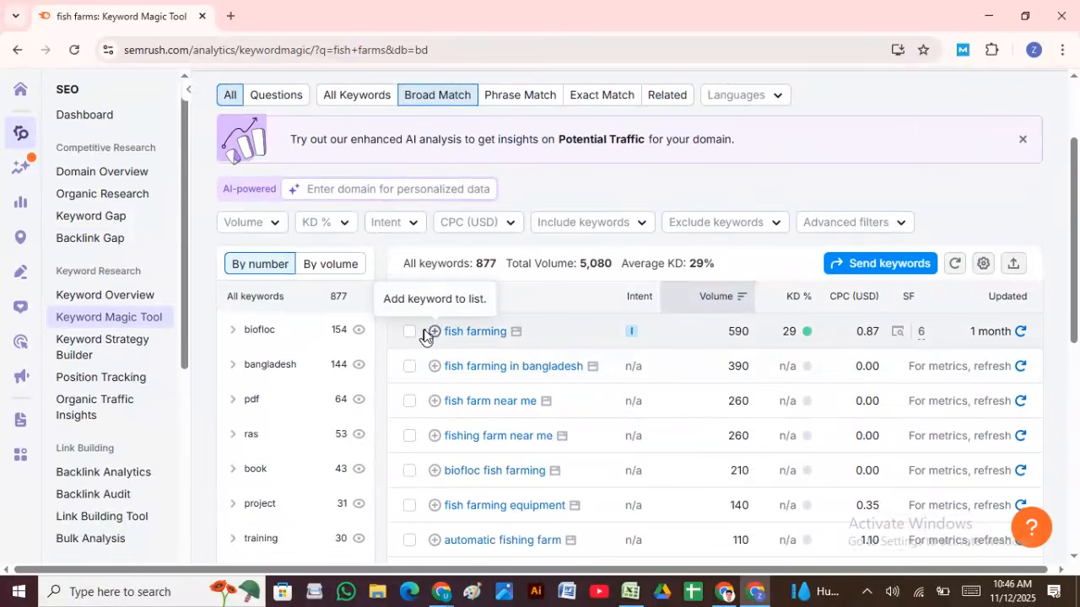
pyautogui.click(258, 223)
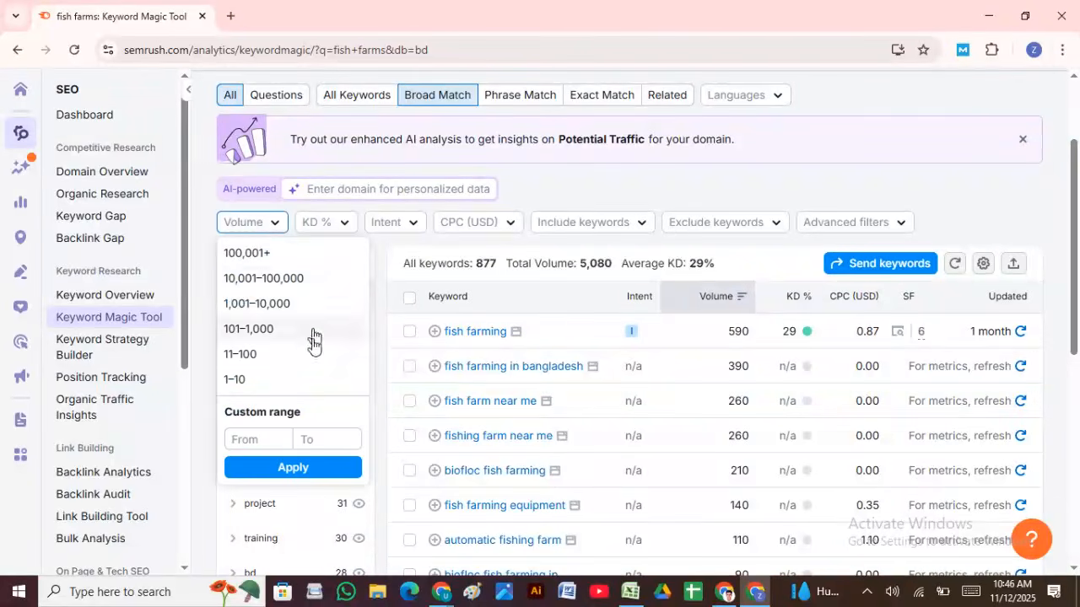
pyautogui.click(250, 438)
pyautogui.write('1')
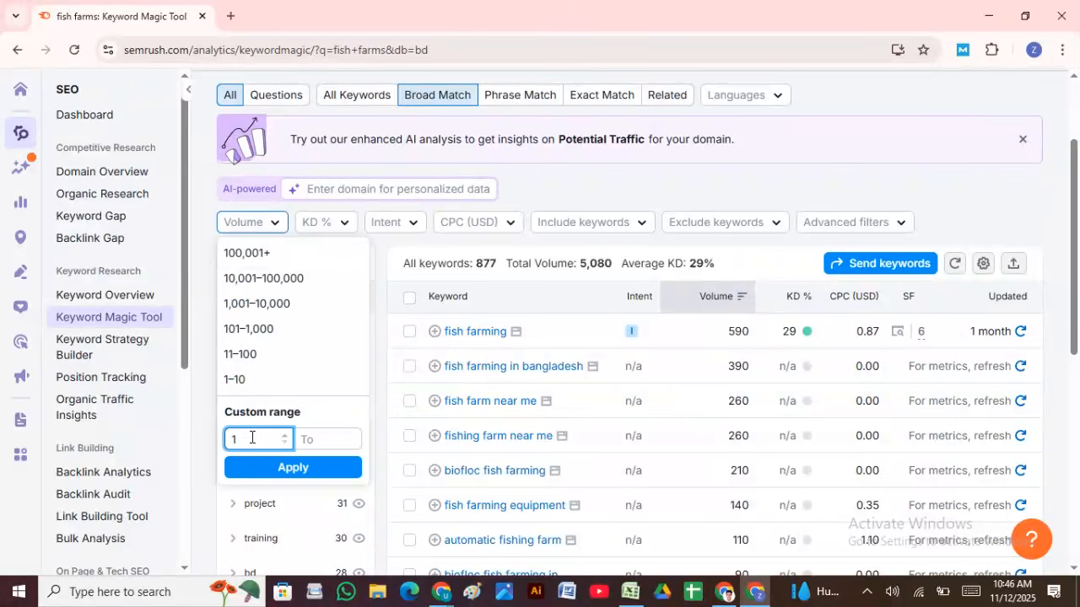
pyautogui.write('00')
pyautogui.click(327, 440)
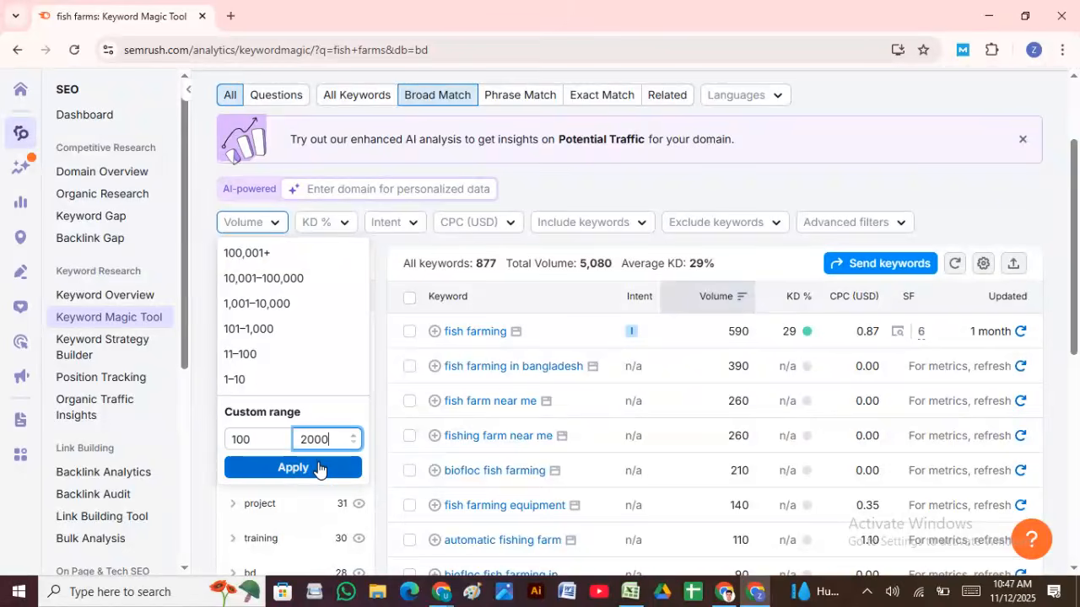
pyautogui.click(318, 469)
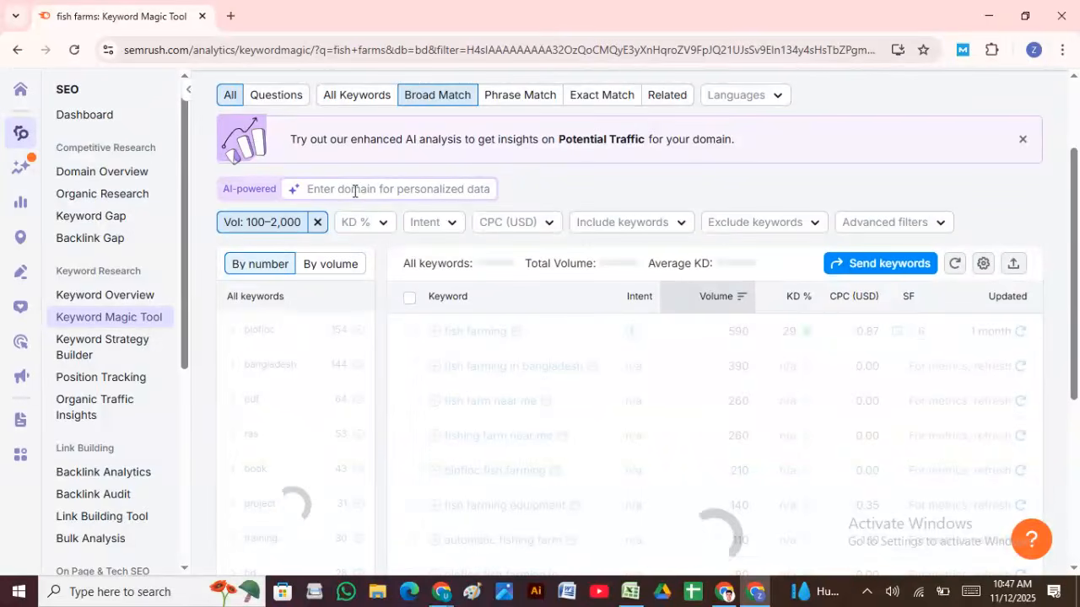
pyautogui.scroll(-3, 604, 388)
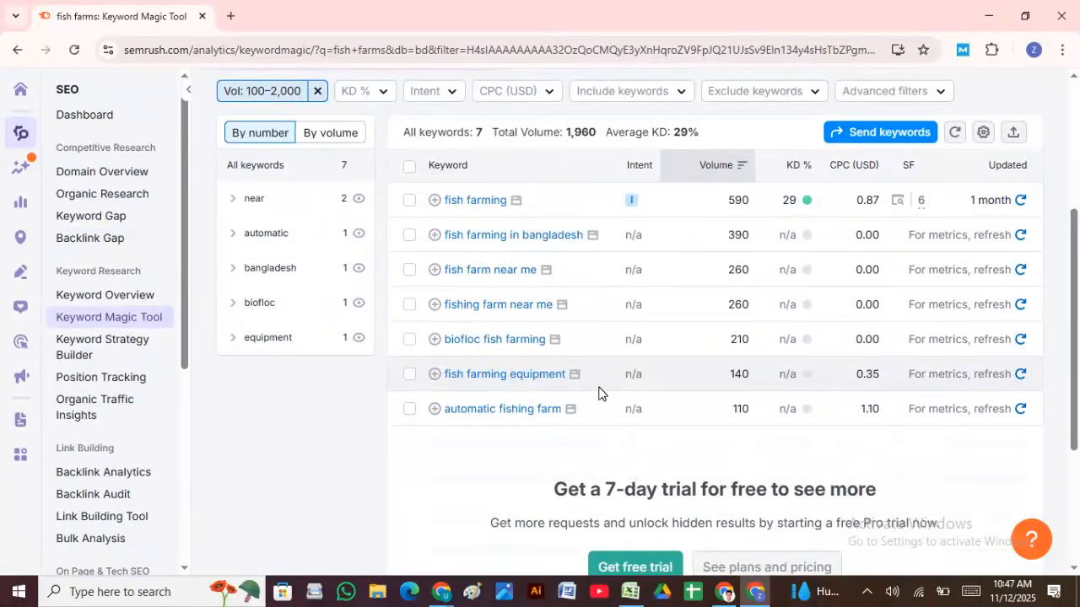
pyautogui.scroll(2, 600, 390)
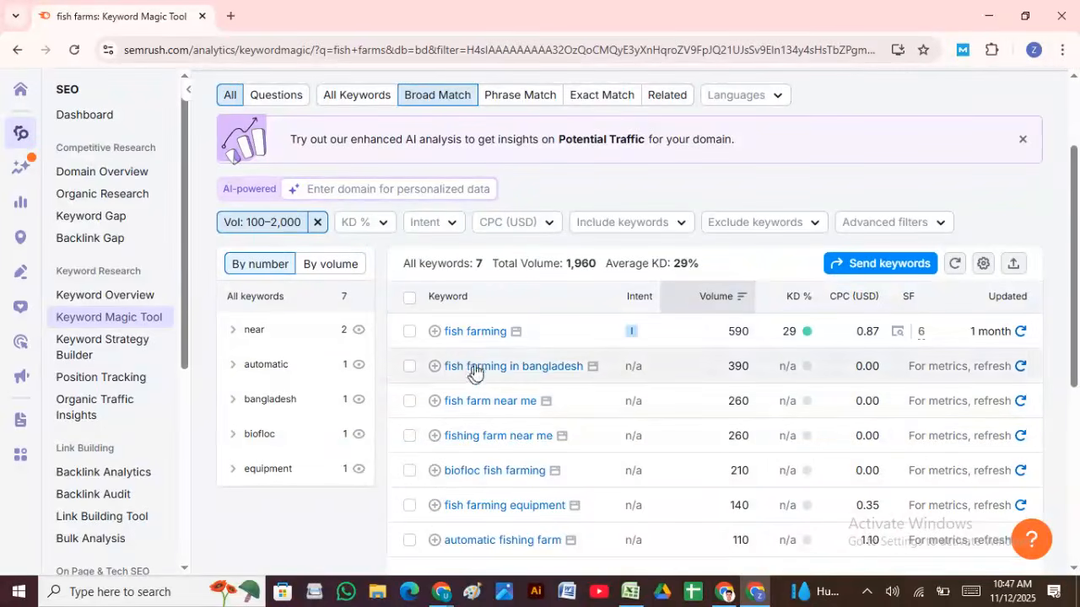
pyautogui.scroll(-1, 481, 354)
pyautogui.scroll(-1, 487, 334)
pyautogui.scroll(2, 456, 334)
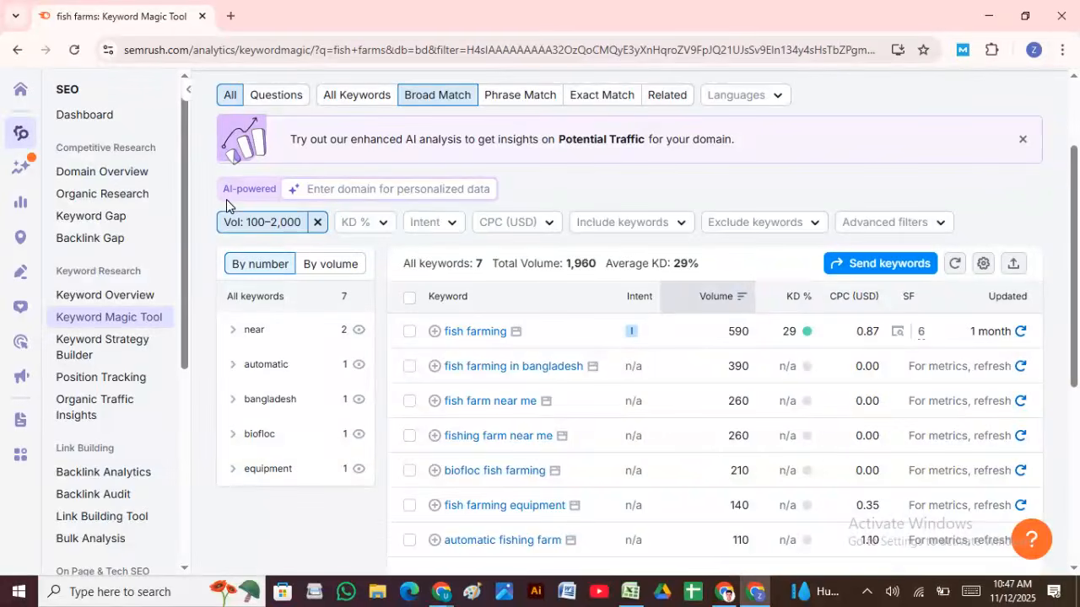
# Step: Apply a custom 0–49% keyword difficulty filter, retrying the load, leaving only fish farming
pyautogui.click(379, 226)
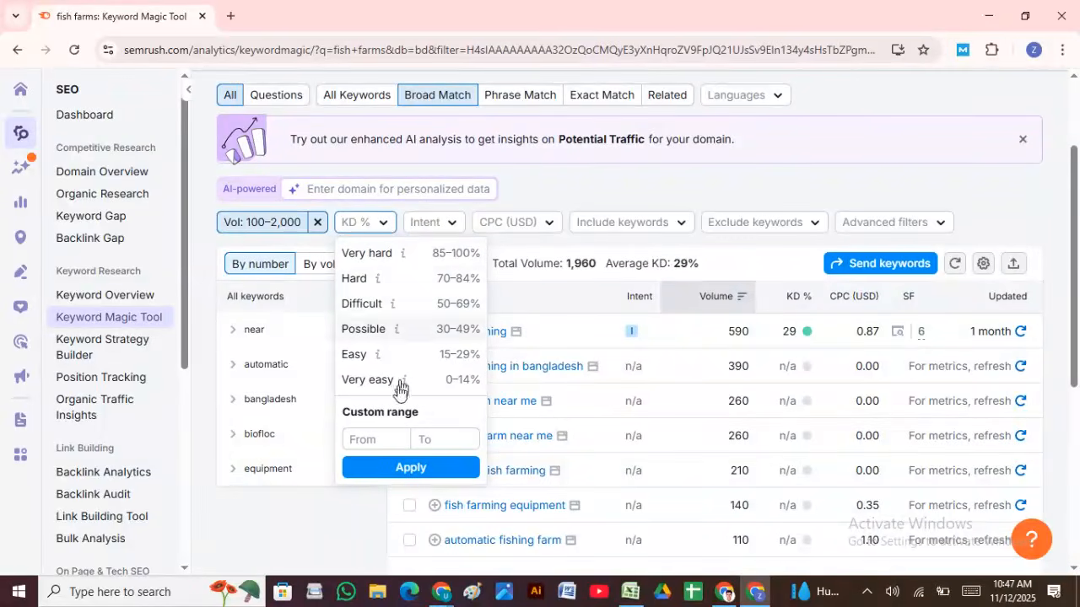
pyautogui.click(355, 440)
pyautogui.write('1')
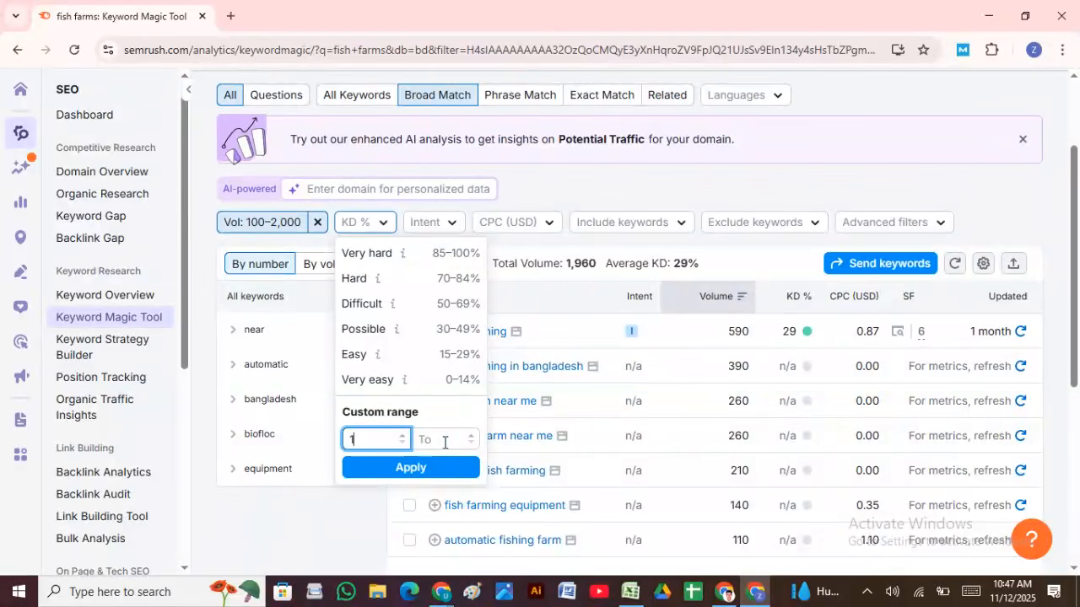
pyautogui.press('BackSpace')
pyautogui.write('0')
pyautogui.click(444, 439)
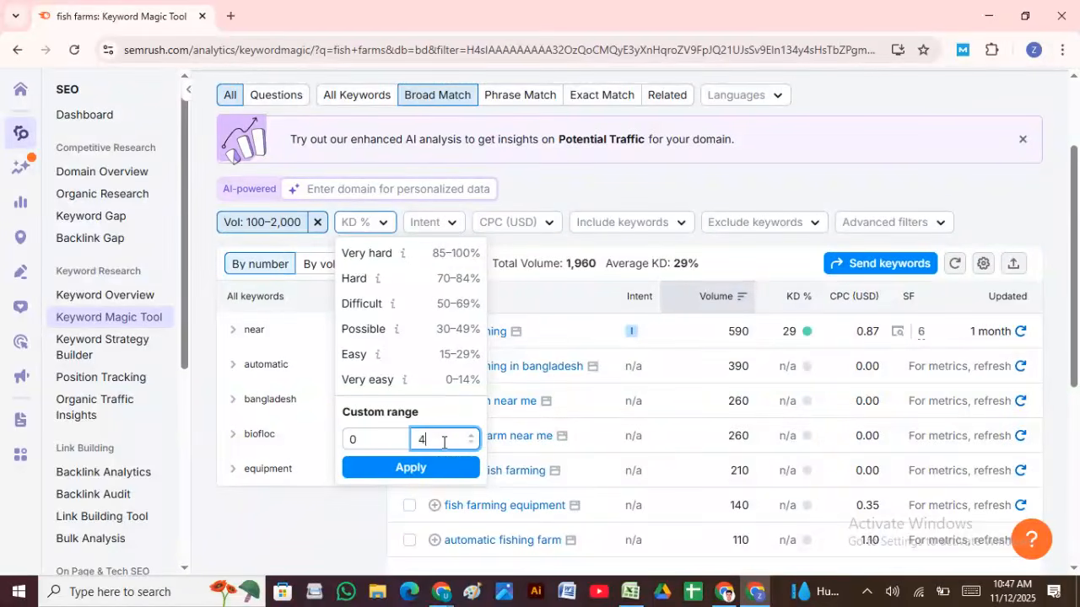
pyautogui.click(423, 469)
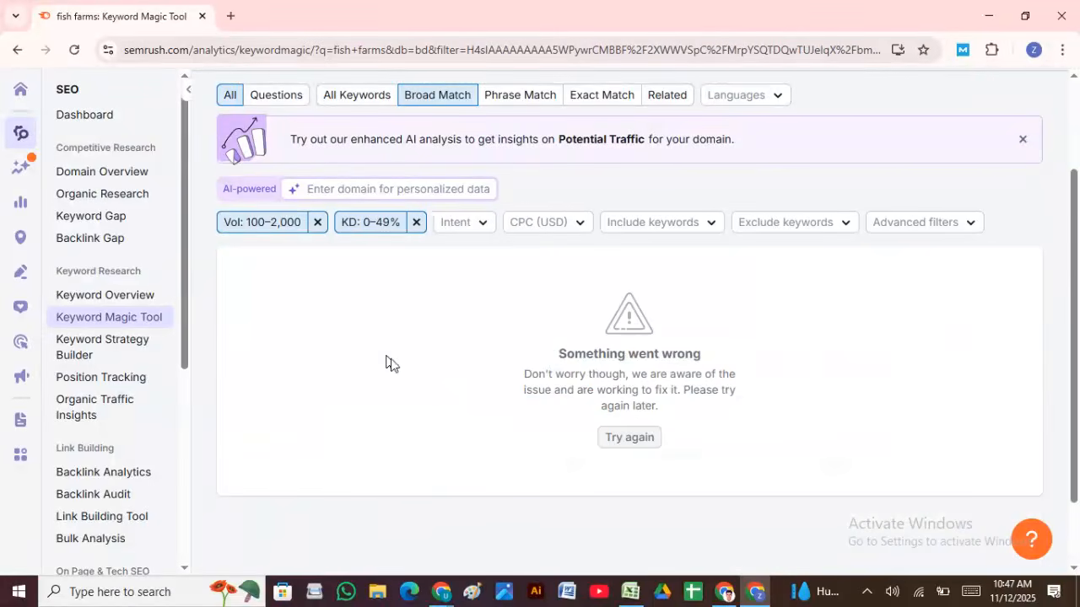
pyautogui.click(625, 440)
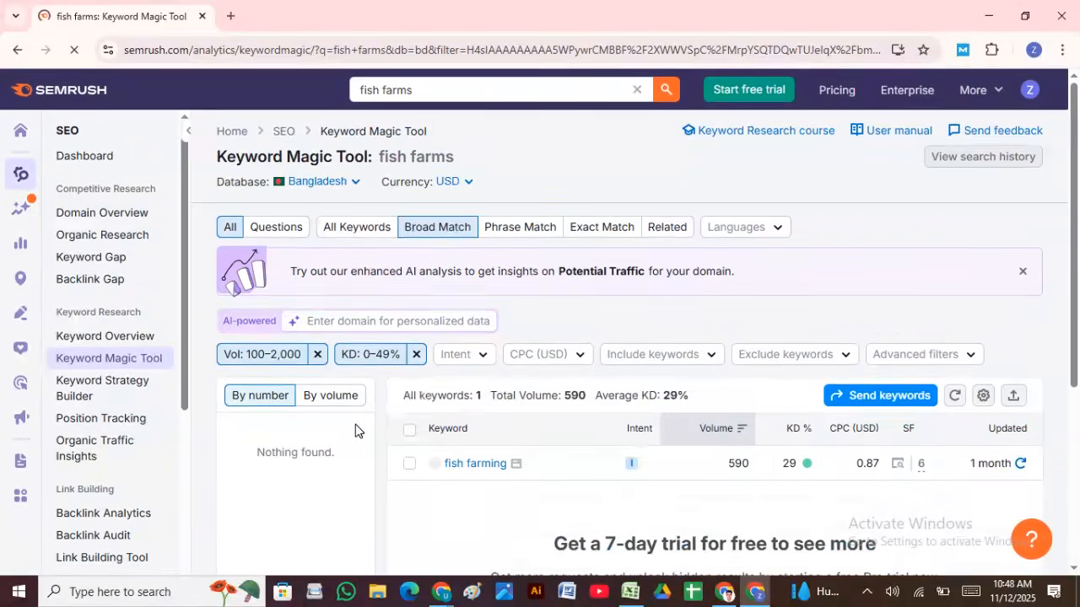
pyautogui.scroll(-3, 325, 402)
pyautogui.scroll(3, 321, 395)
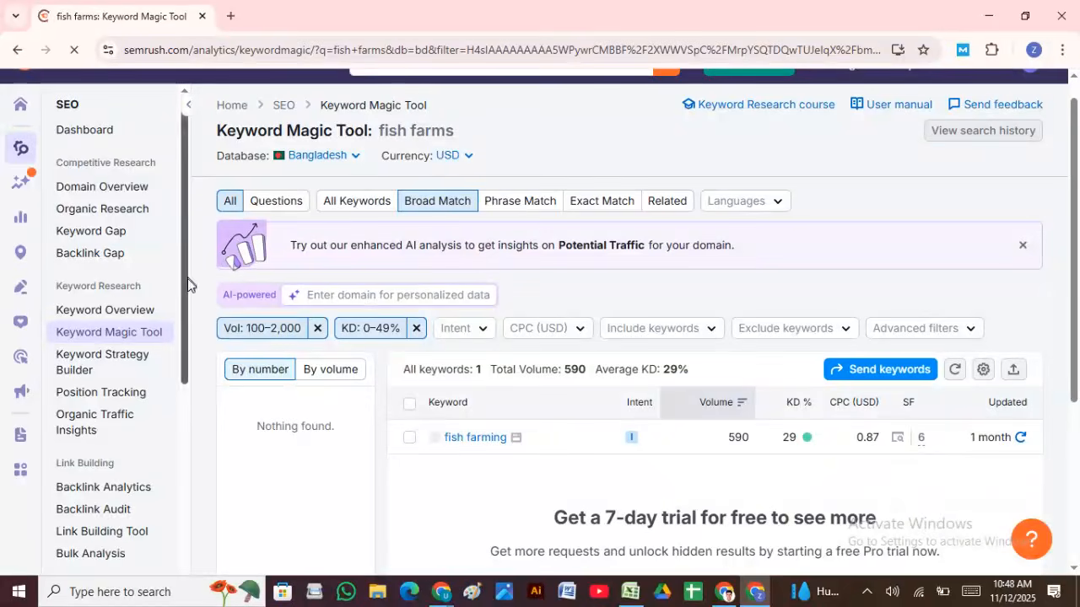
# Step: Toggle grouping by volume and back to count, and include all keyword match types
pyautogui.click(302, 379)
pyautogui.click(264, 376)
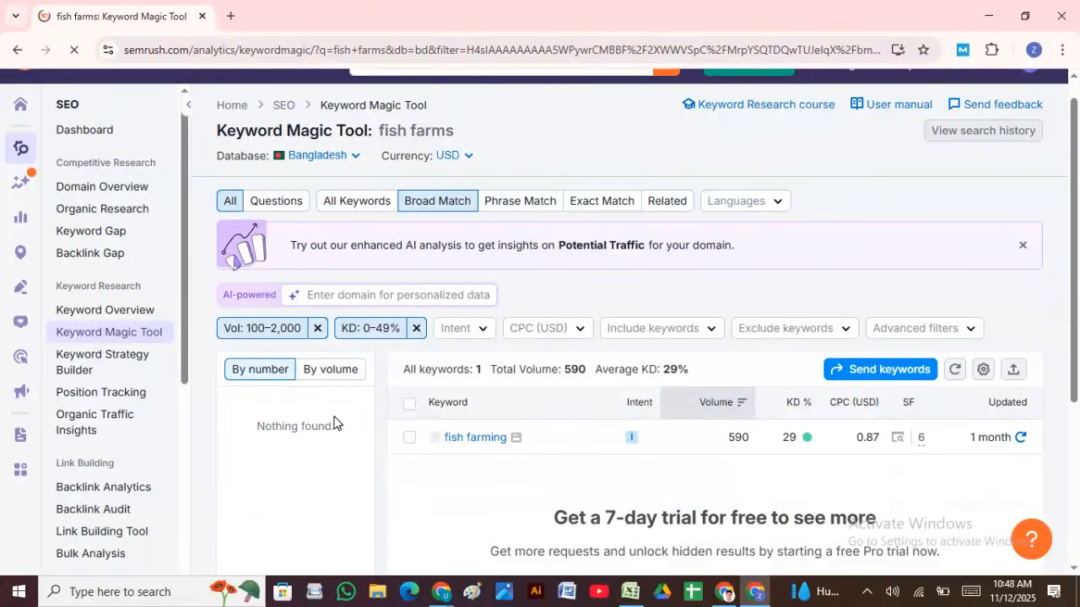
pyautogui.click(336, 203)
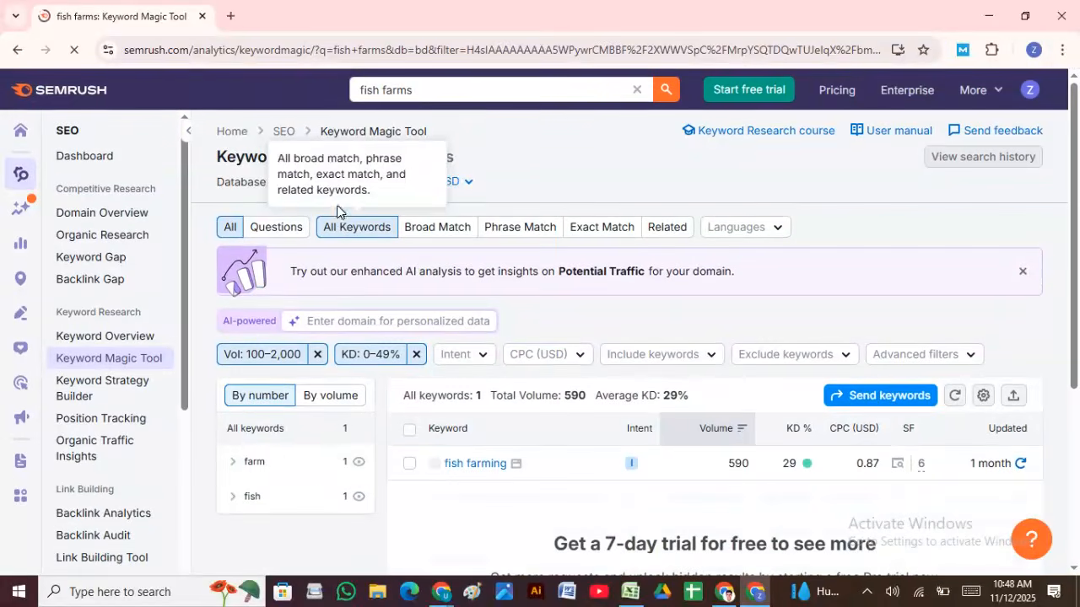
# Step: Browse the farm and fish keyword groups in the results
pyautogui.click(304, 463)
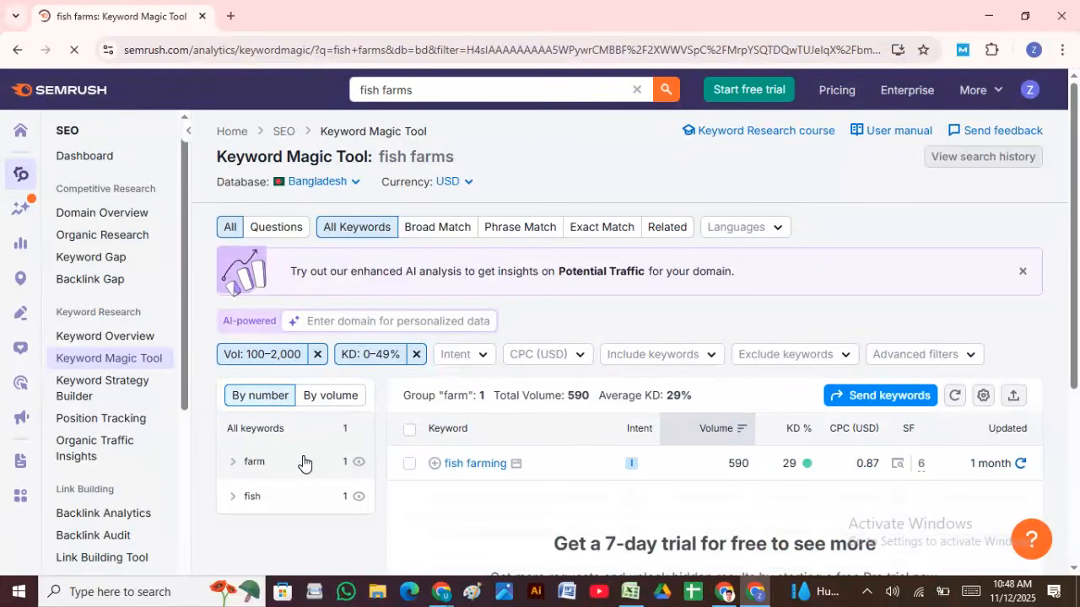
pyautogui.click(296, 501)
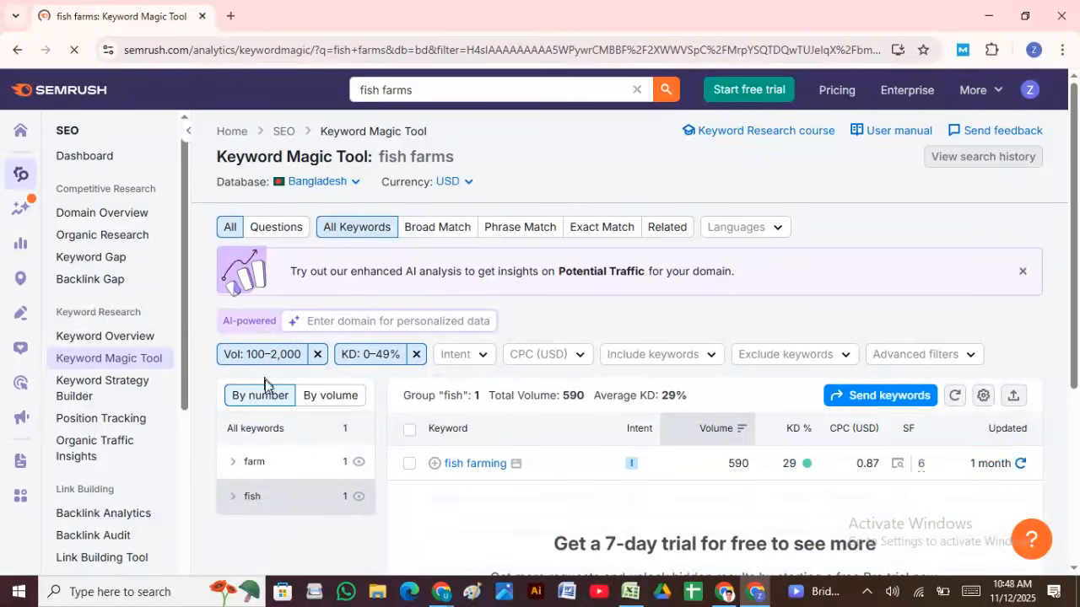
pyautogui.scroll(-2, 268, 390)
pyautogui.scroll(2, 291, 397)
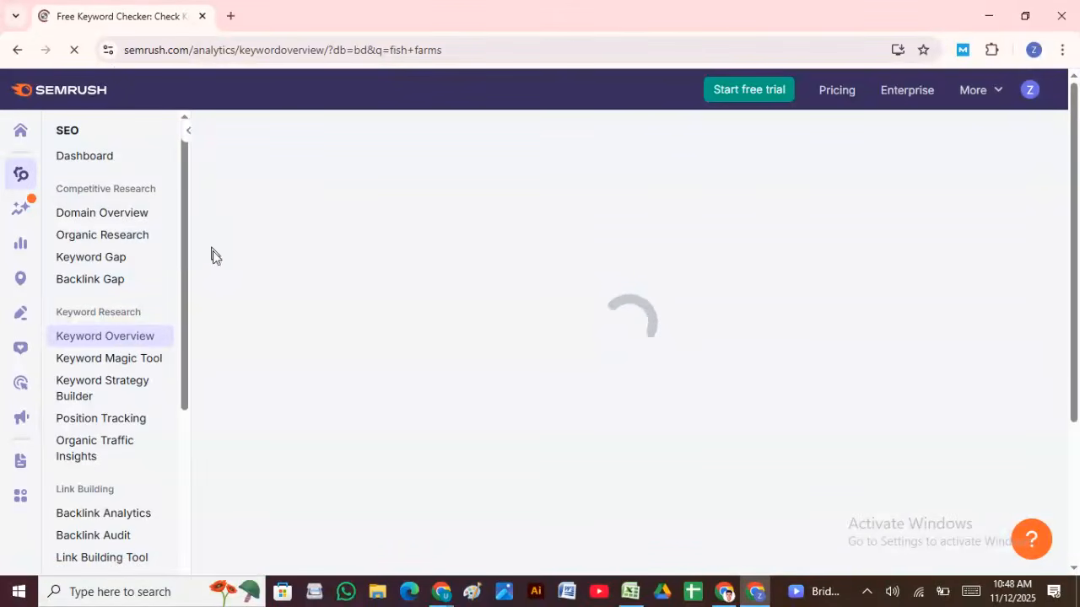
# Step: Reload the Keyword Magic Tool to show all 877 fish farms keywords unfiltered
pyautogui.click(137, 363)
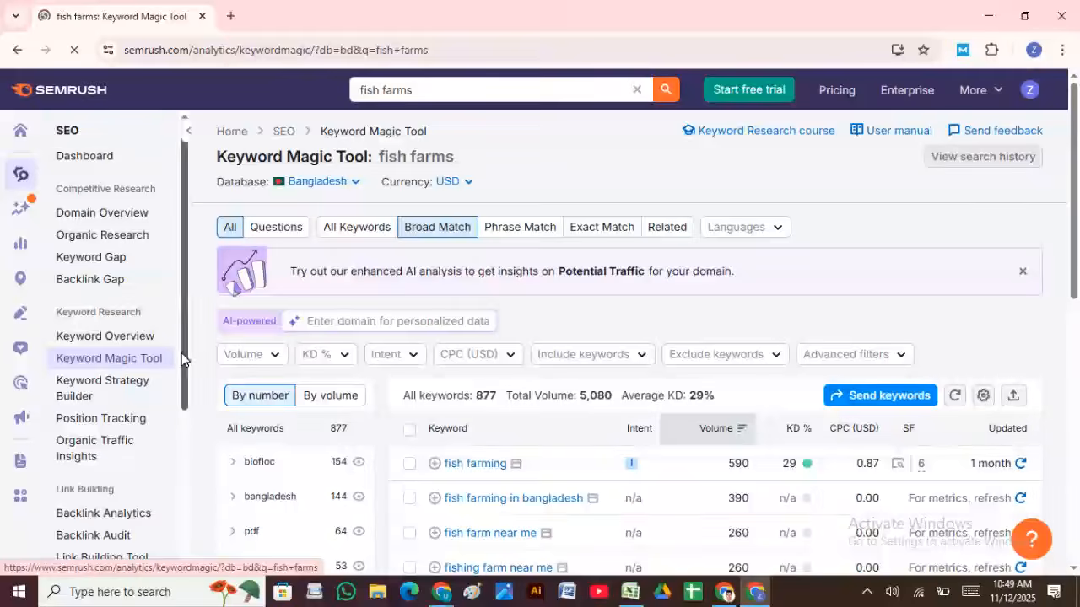
# Step: Filter the fish farms keywords to a search volume of 100–2,000
pyautogui.scroll(-1, 453, 466)
pyautogui.scroll(-4, 456, 462)
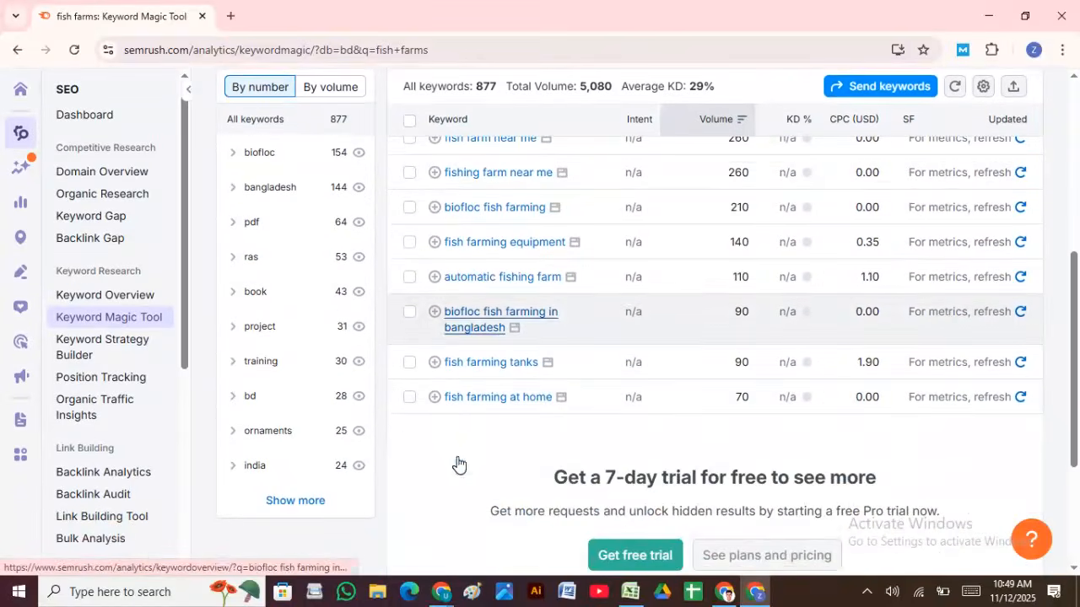
pyautogui.scroll(1, 489, 413)
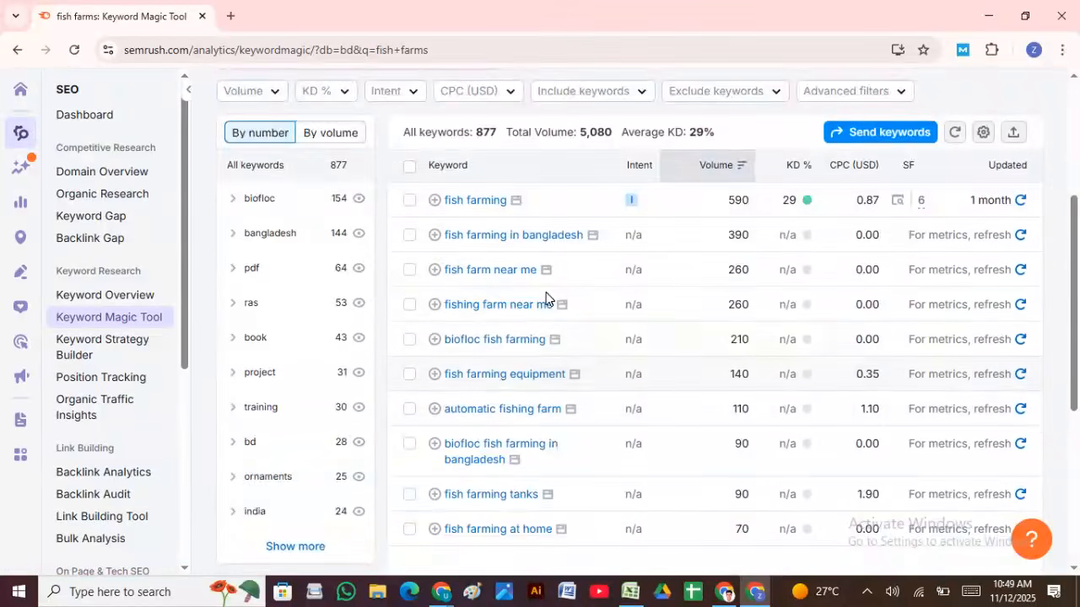
pyautogui.scroll(2, 547, 308)
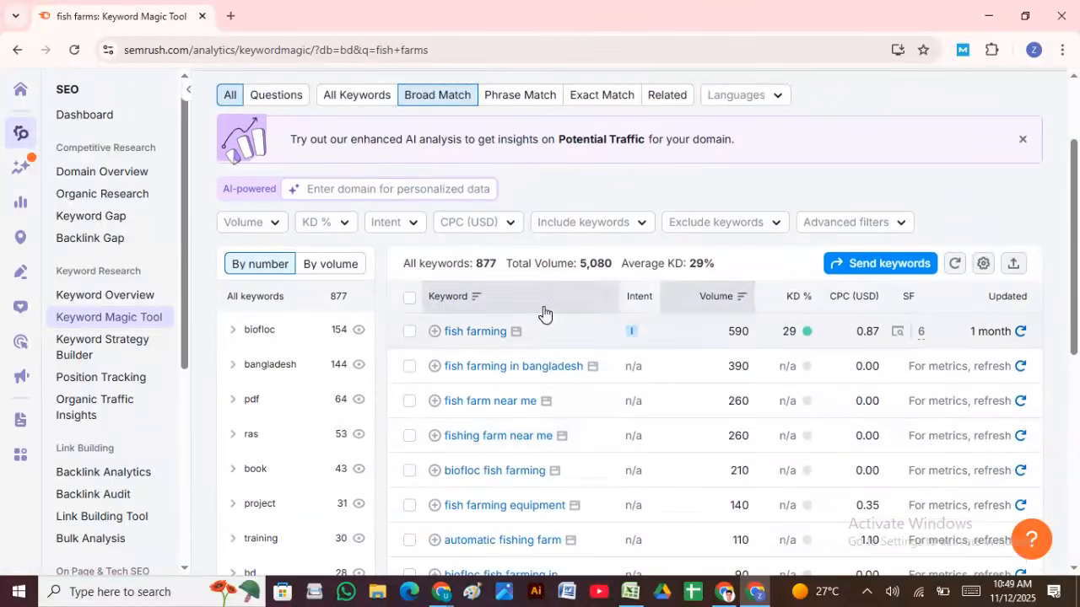
pyautogui.click(260, 221)
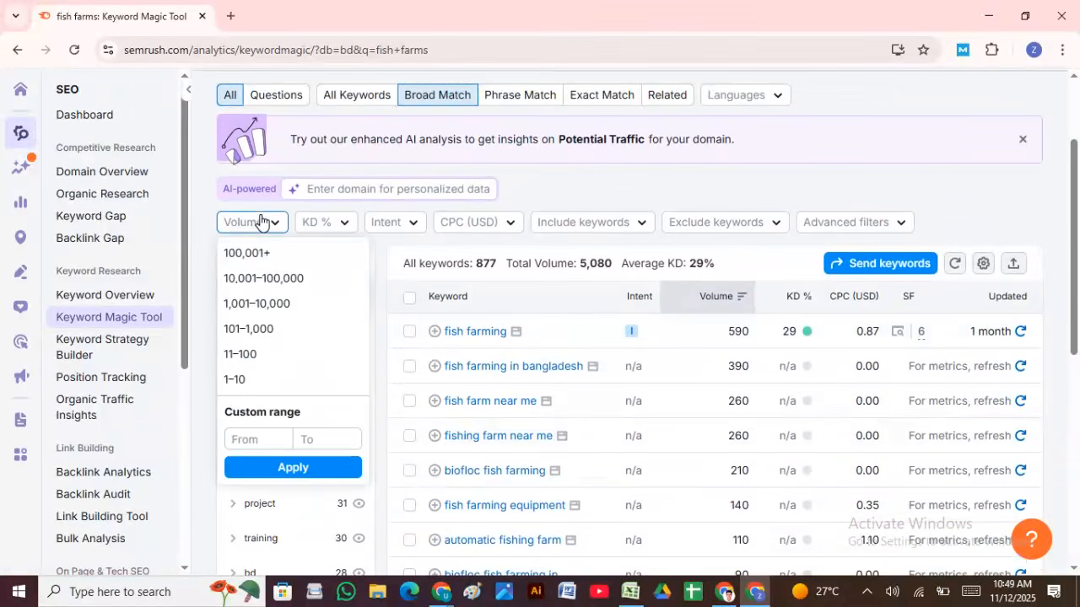
pyautogui.click(261, 440)
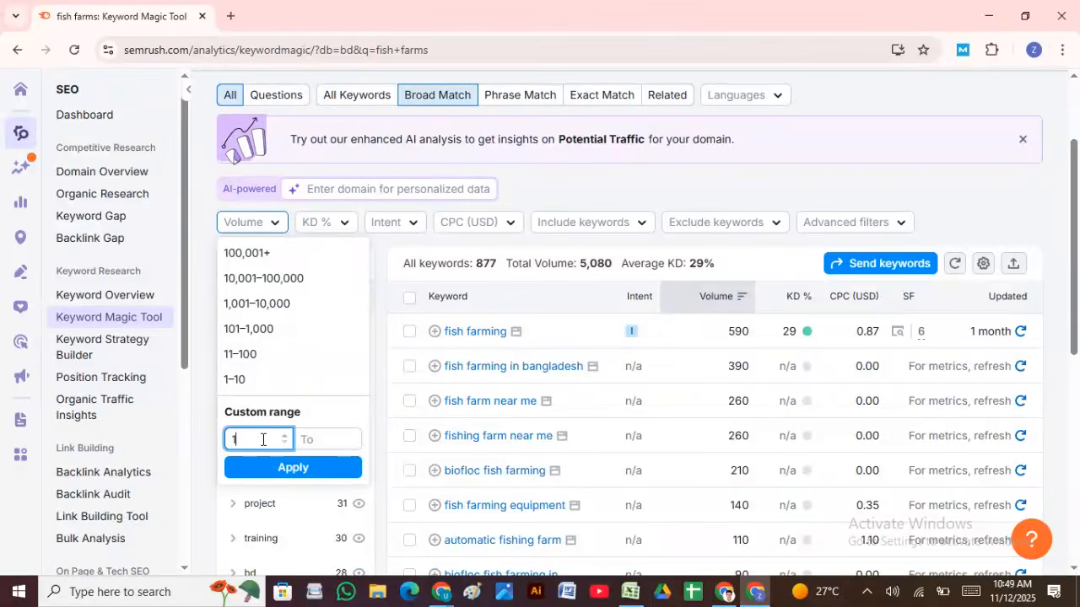
pyautogui.click(325, 442)
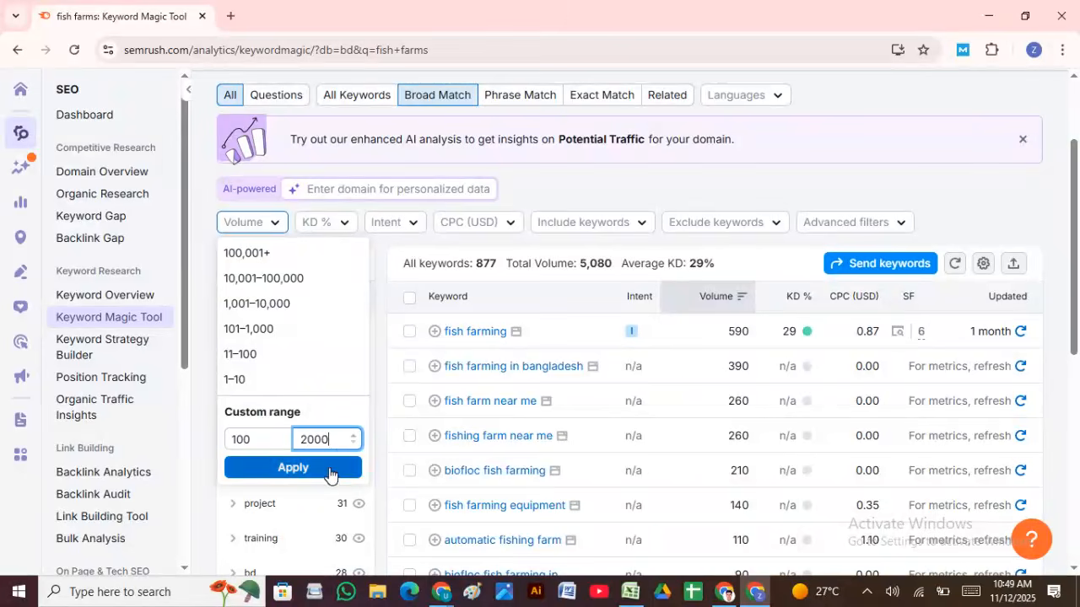
pyautogui.click(328, 471)
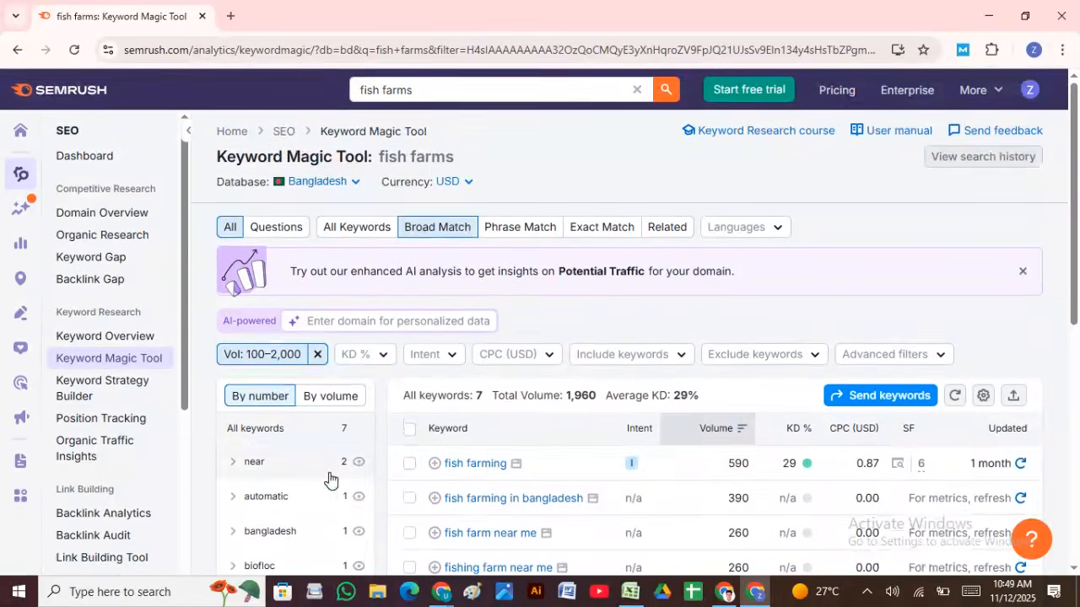
# Step: Review the seven filtered keywords totalling 1,960 volume
pyautogui.scroll(-3, 485, 481)
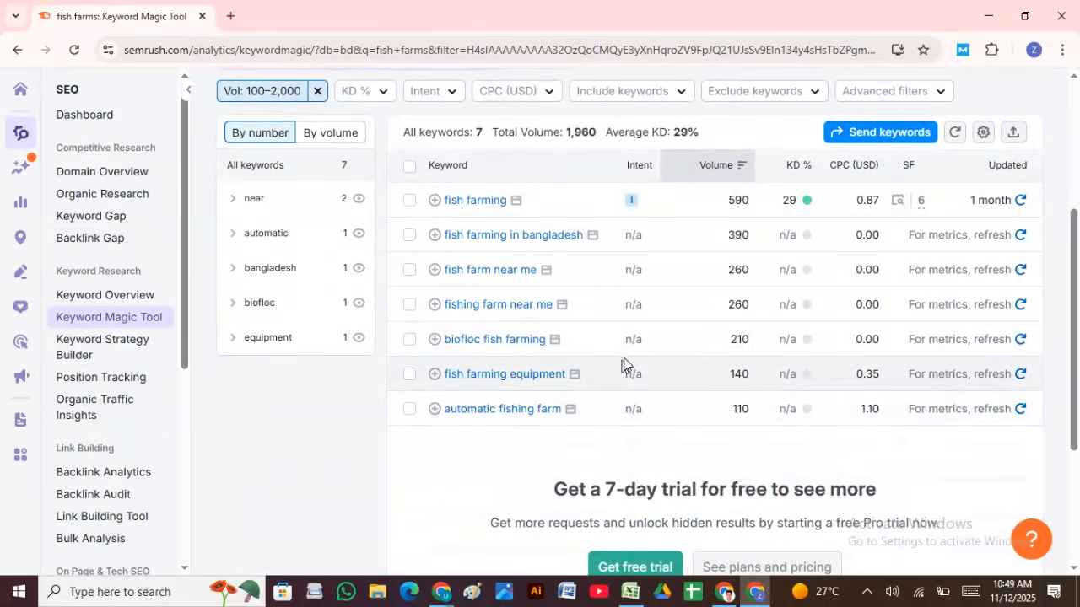
pyautogui.scroll(2, 624, 363)
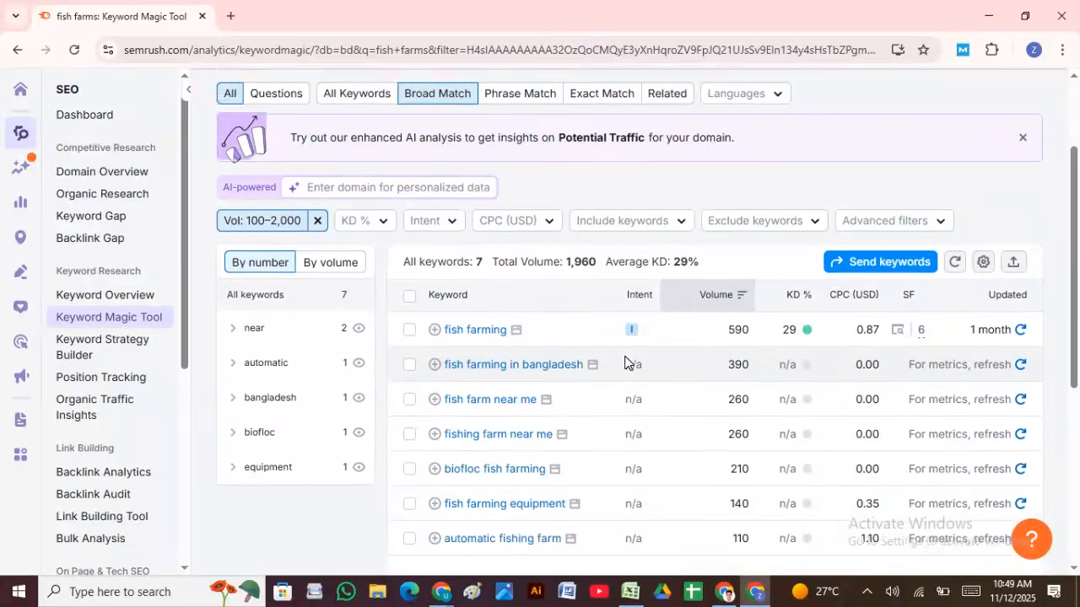
pyautogui.scroll(-4, 626, 363)
pyautogui.scroll(3, 625, 362)
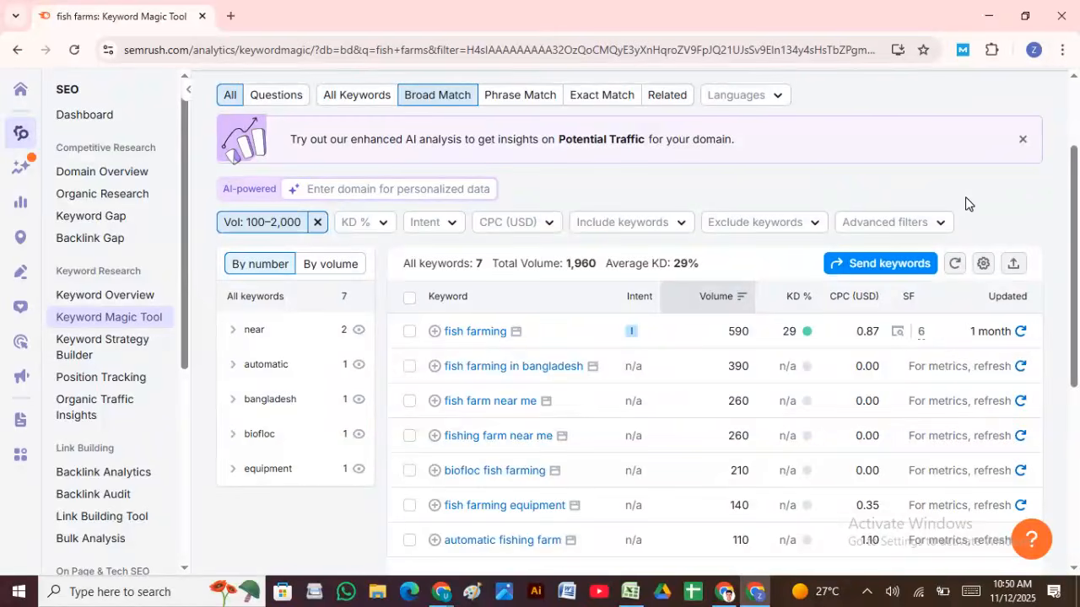
pyautogui.scroll(-2, 531, 407)
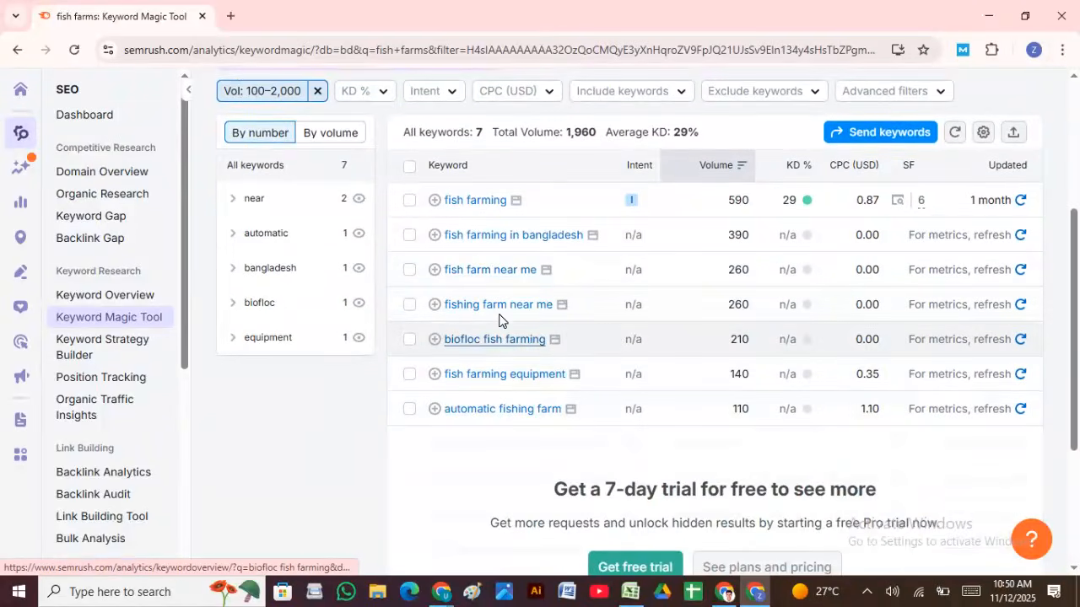
pyautogui.scroll(2, 494, 249)
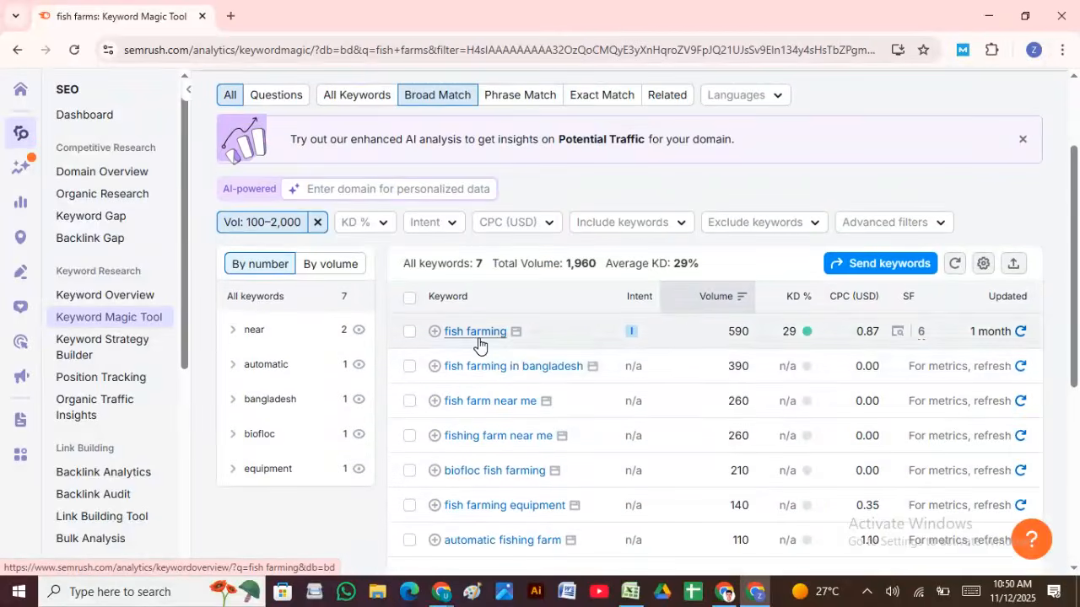
pyautogui.scroll(-2, 485, 355)
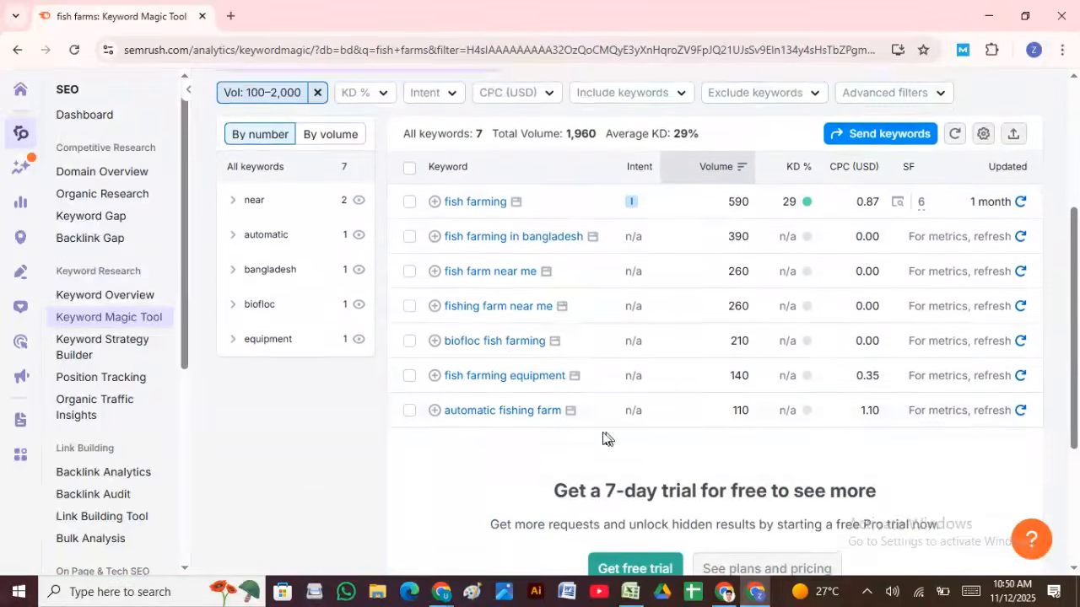
pyautogui.scroll(2, 590, 437)
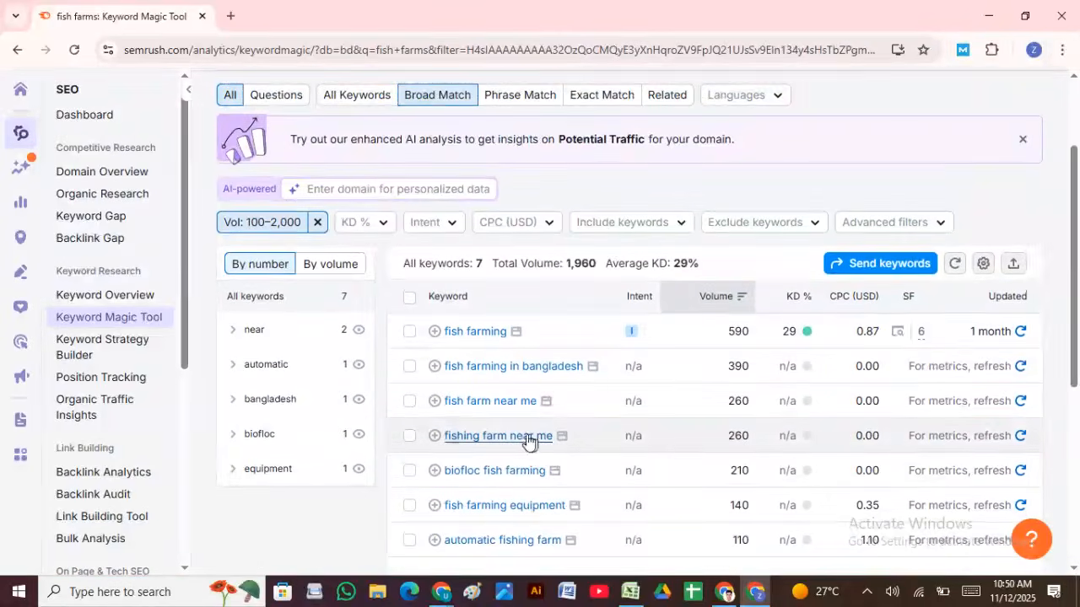
# Step: Show only the near group: fish farm near me and fishing farm near me
pyautogui.click(315, 328)
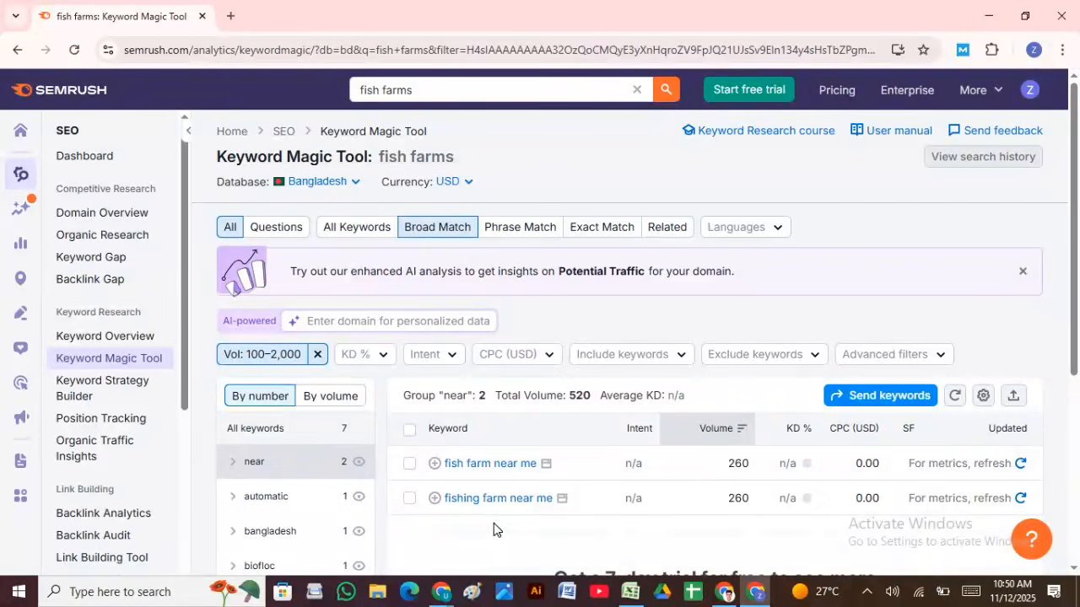
pyautogui.scroll(-2, 346, 492)
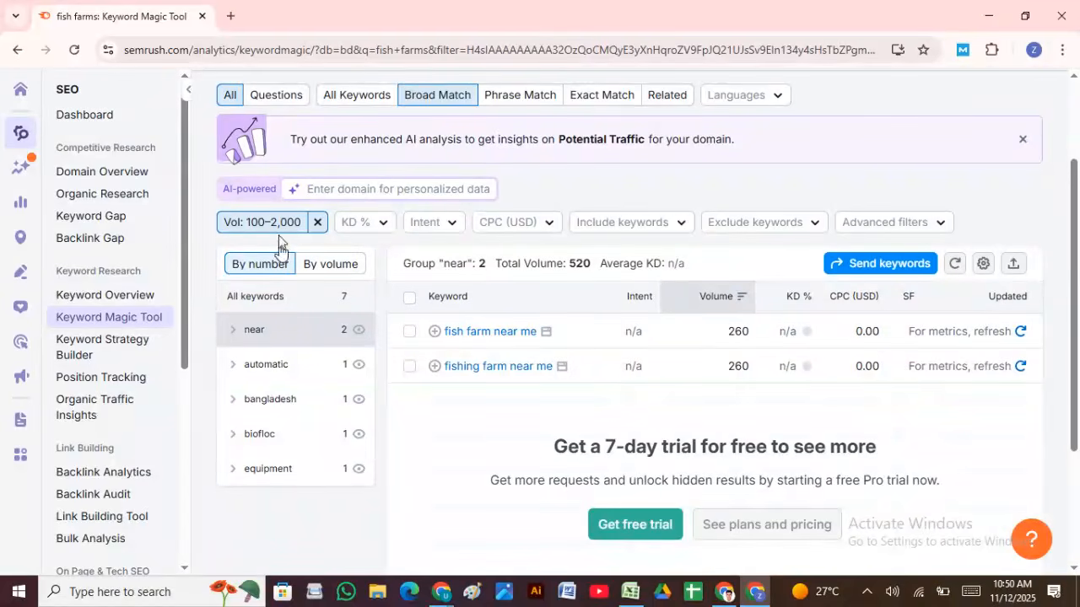
pyautogui.click(341, 96)
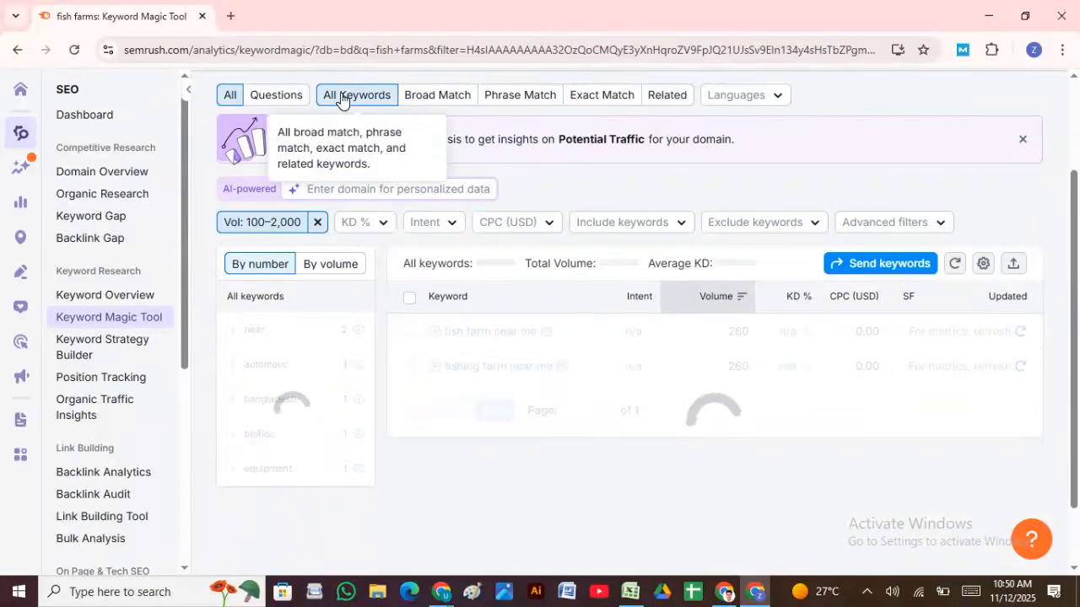
pyautogui.scroll(2, 301, 375)
pyautogui.scroll(-3, 552, 444)
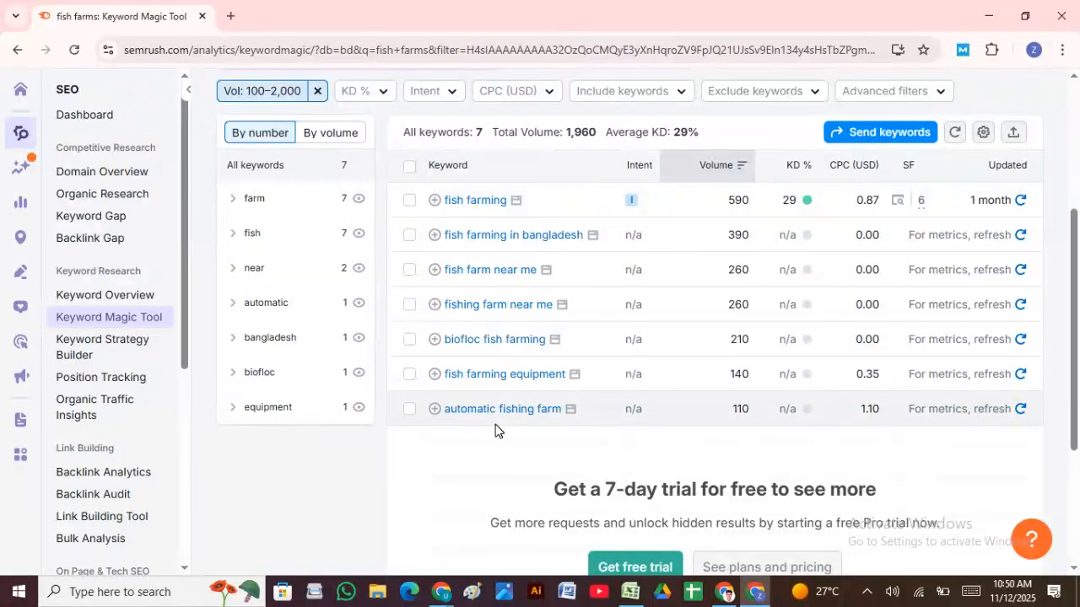
pyautogui.scroll(2, 514, 464)
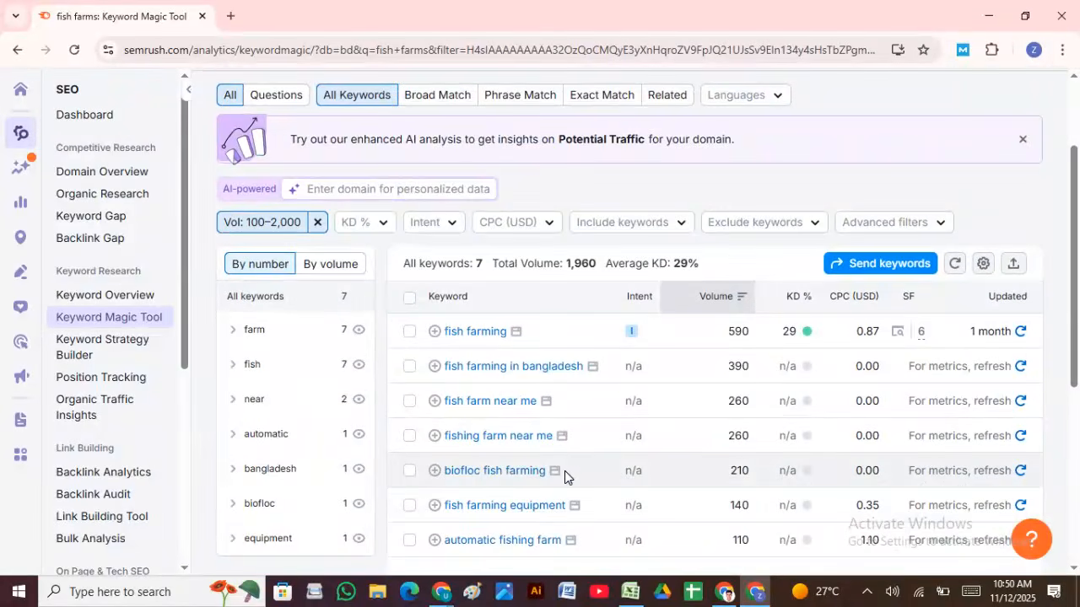
pyautogui.scroll(-2, 565, 475)
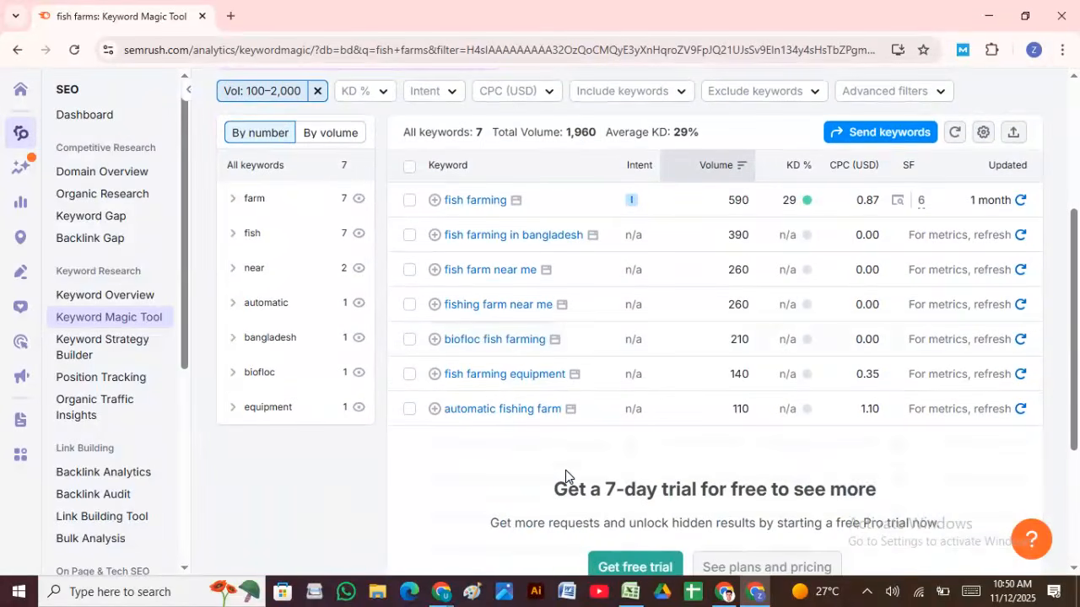
pyautogui.scroll(2, 565, 470)
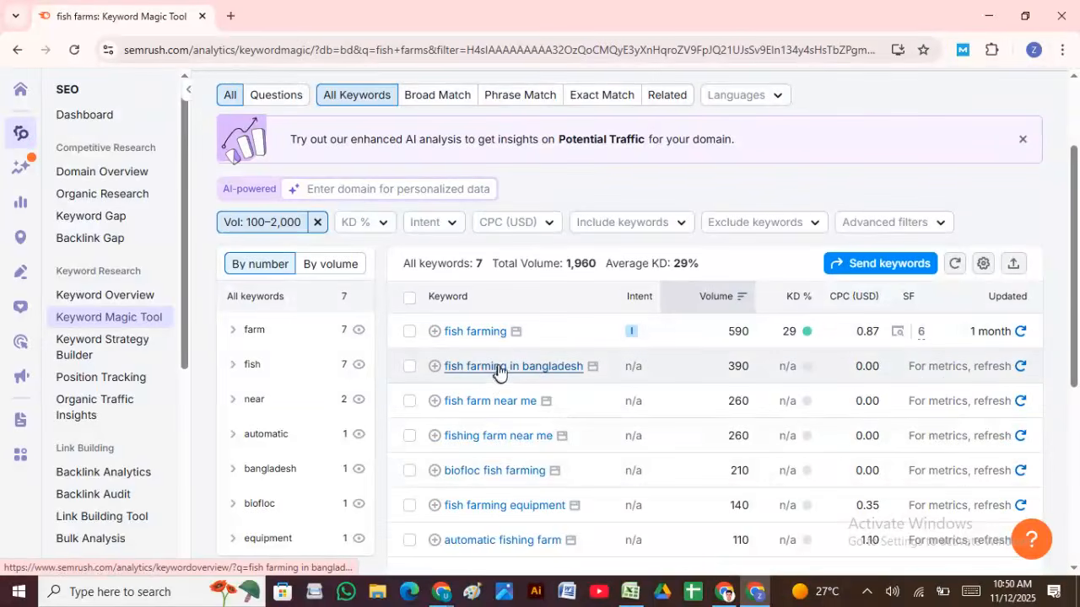
pyautogui.scroll(-2, 519, 377)
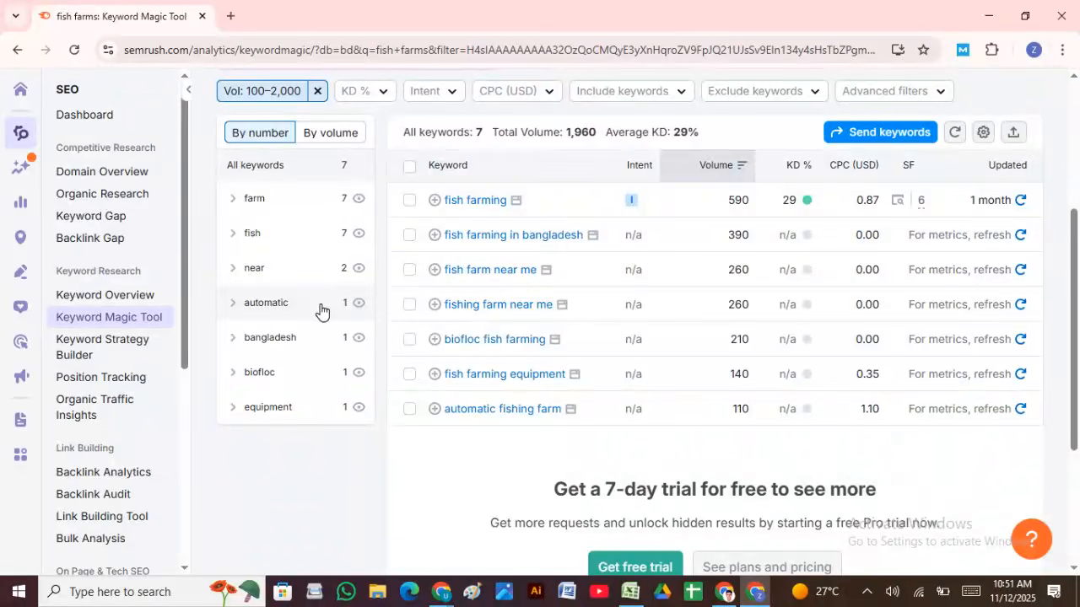
# Step: View the keywords in the equipment group
pyautogui.click(308, 413)
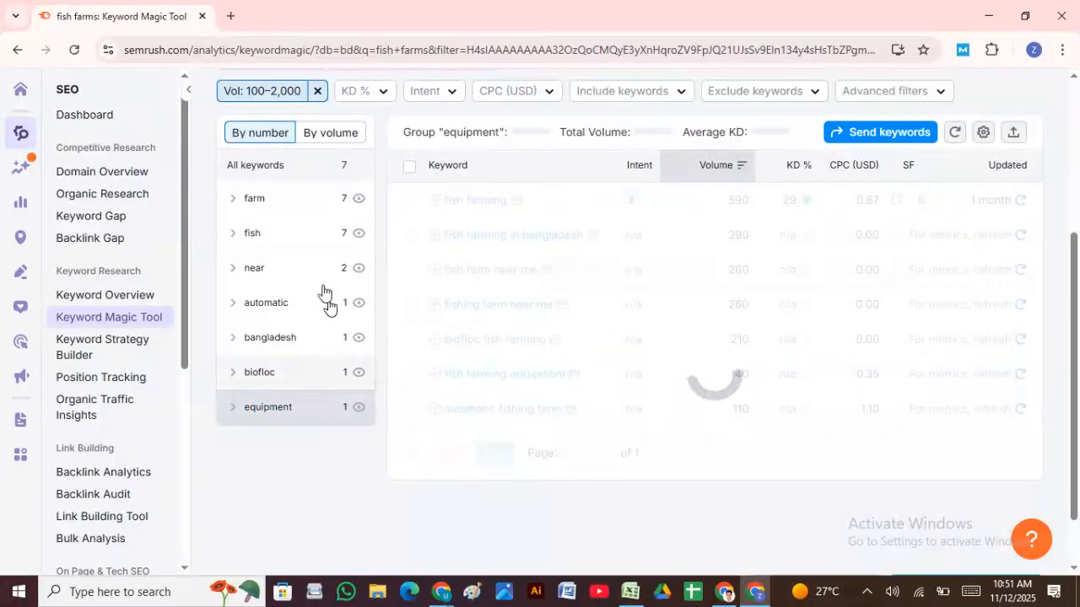
pyautogui.scroll(4, 316, 201)
pyautogui.scroll(-4, 512, 456)
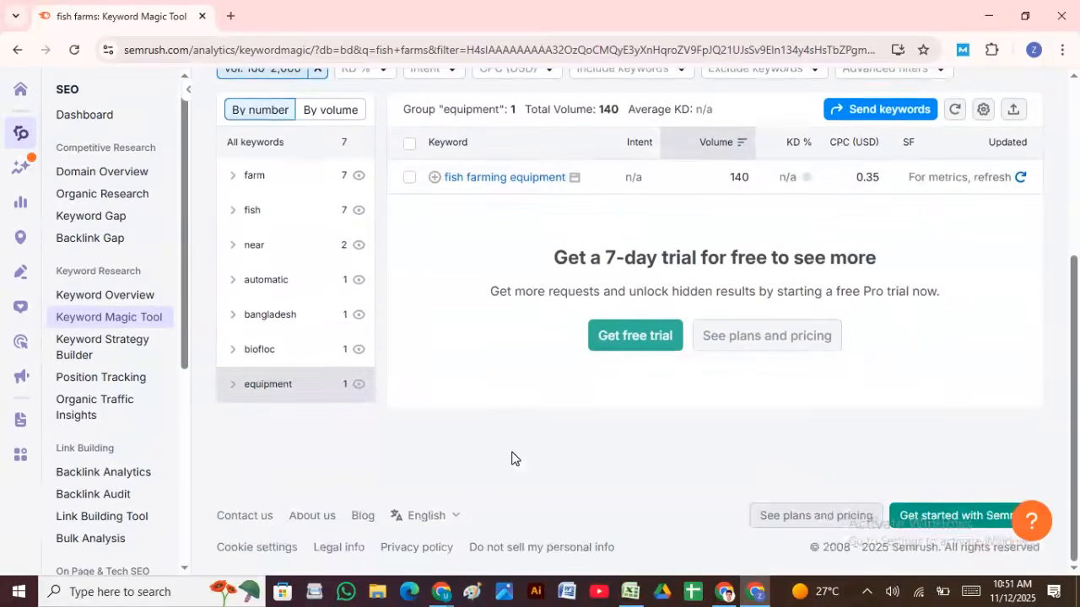
# Step: Return to all keywords via the farm group, triggering the daily request-limit notice
pyautogui.click(326, 188)
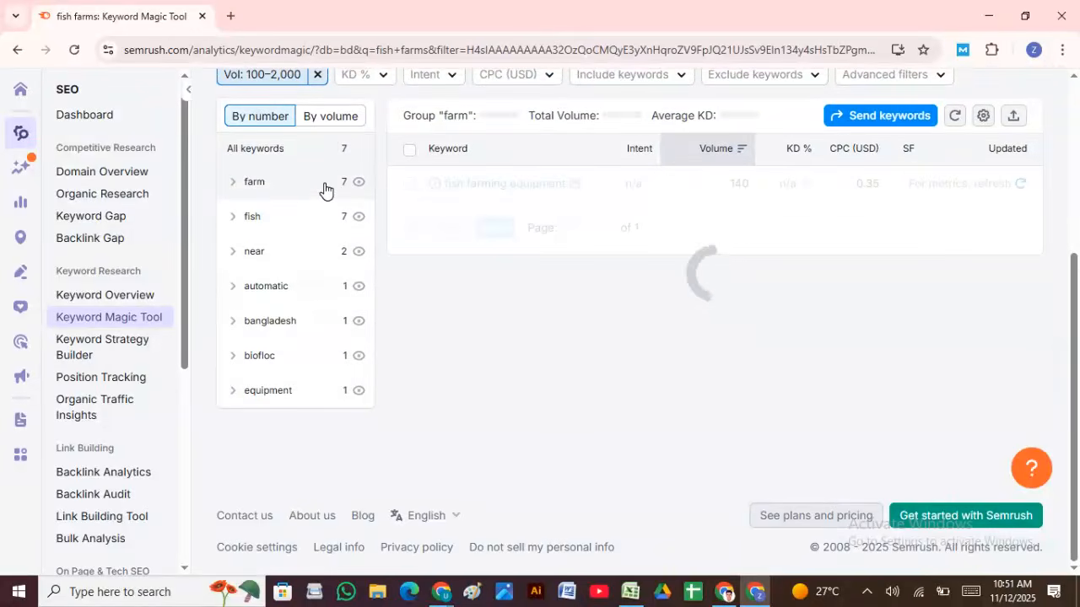
pyautogui.click(326, 187)
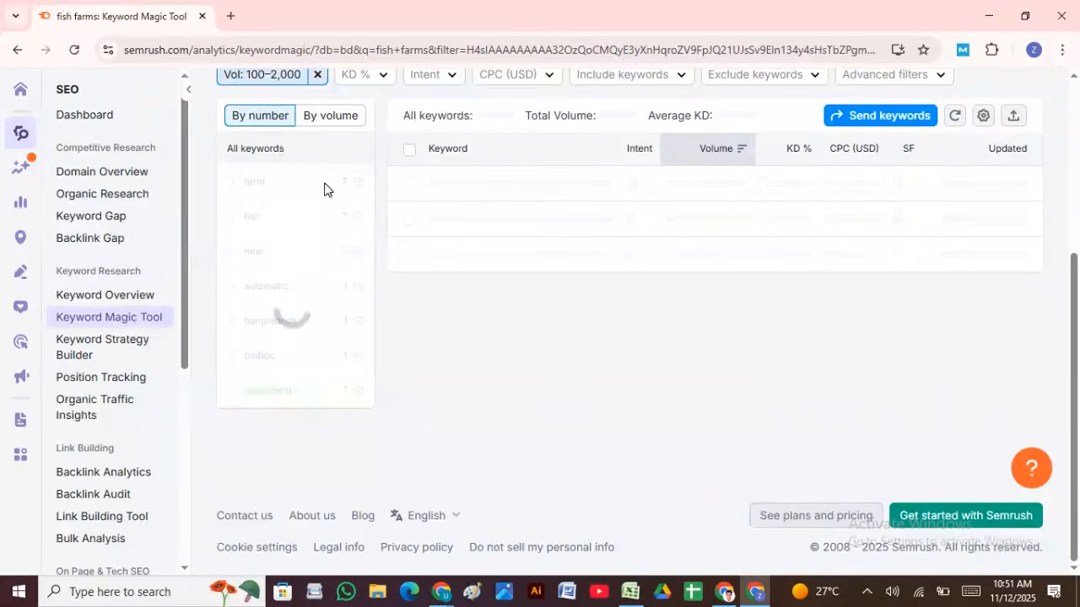
pyautogui.scroll(-3, 540, 451)
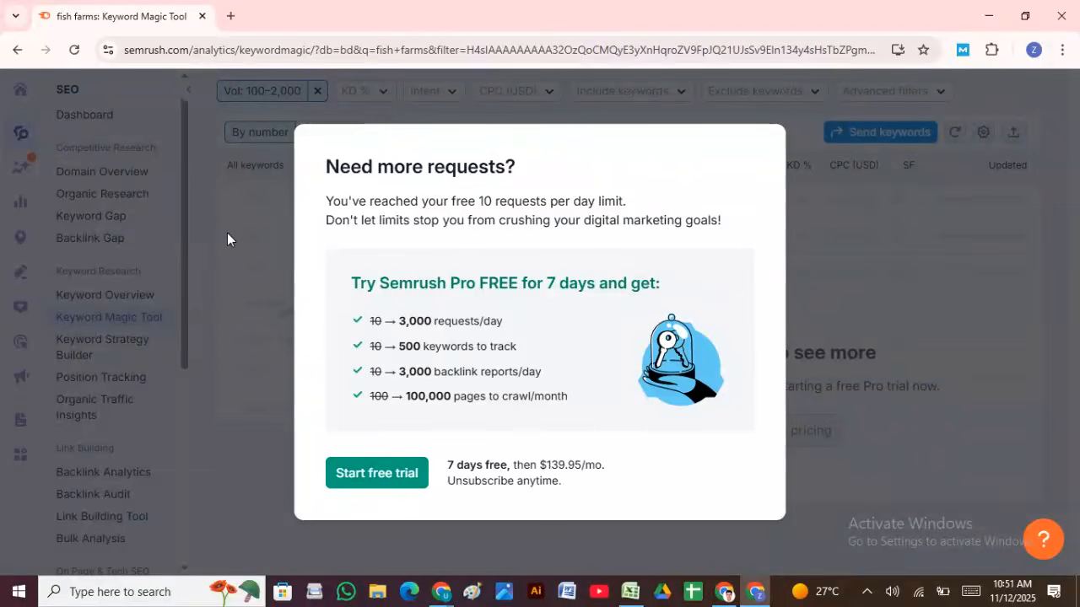
# Step: Reload the page to clear the notice and list all 7 fish farms keywords again
pyautogui.click(370, 484)
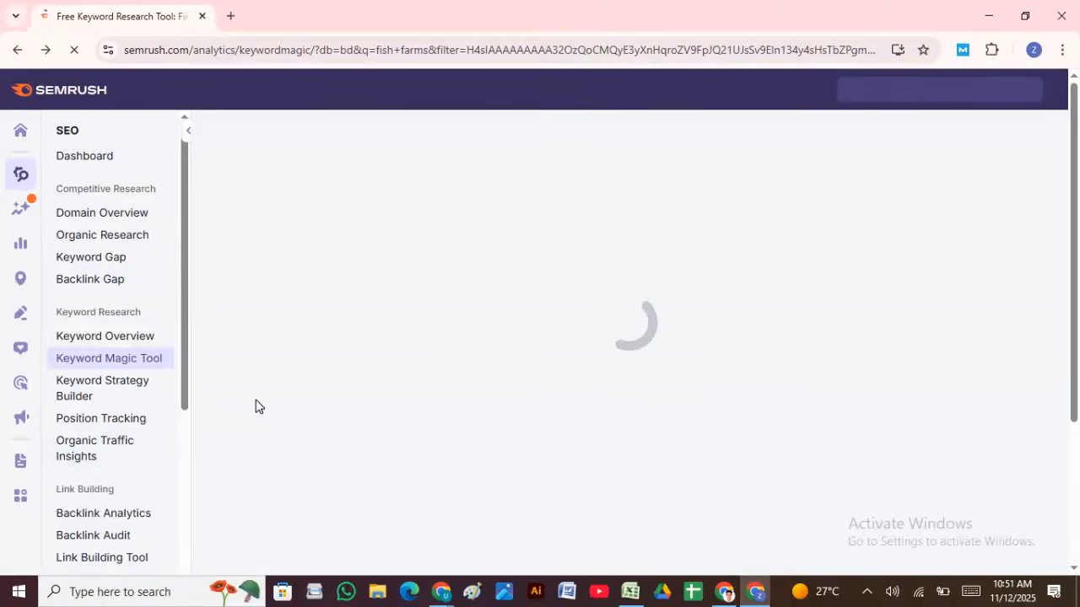
pyautogui.scroll(-3, 279, 418)
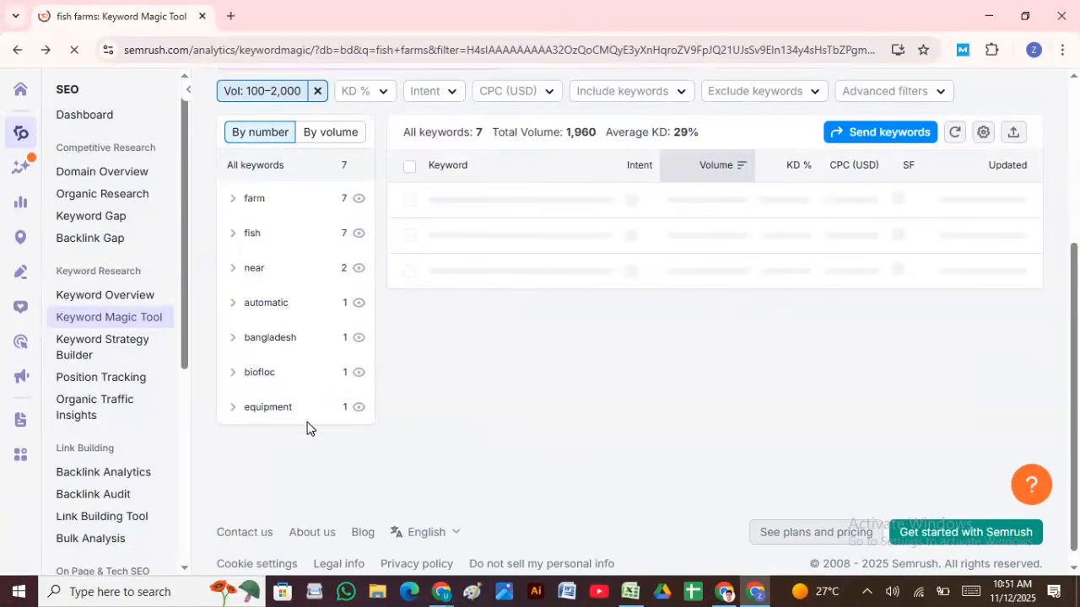
pyautogui.scroll(-2, 531, 426)
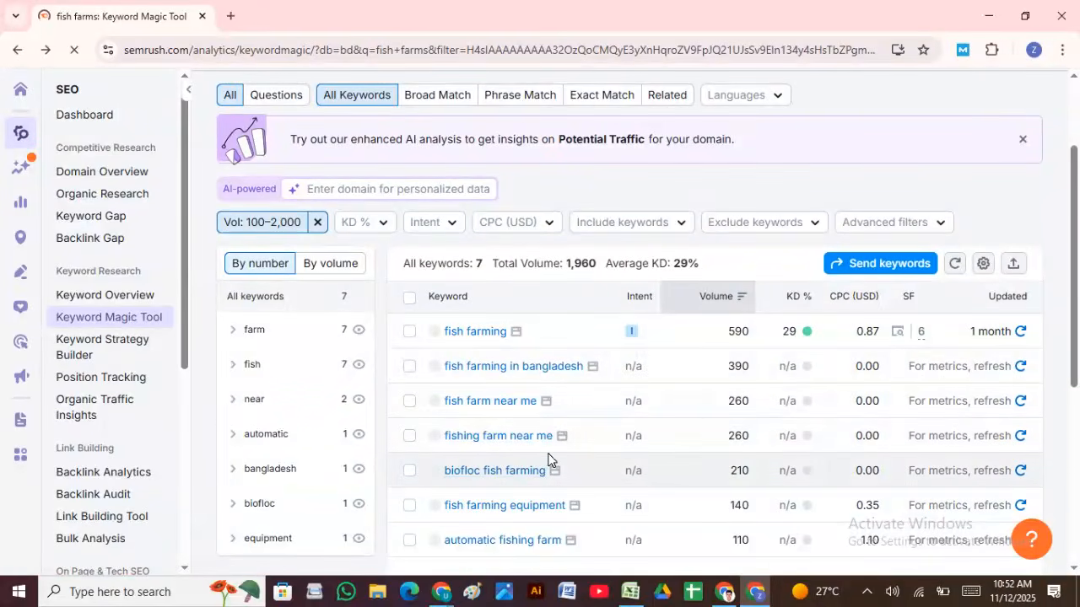
# Step: Copy 'fish farming equipment' from the results and select B2:B5 in the Excel sheet
pyautogui.scroll(-2, 507, 455)
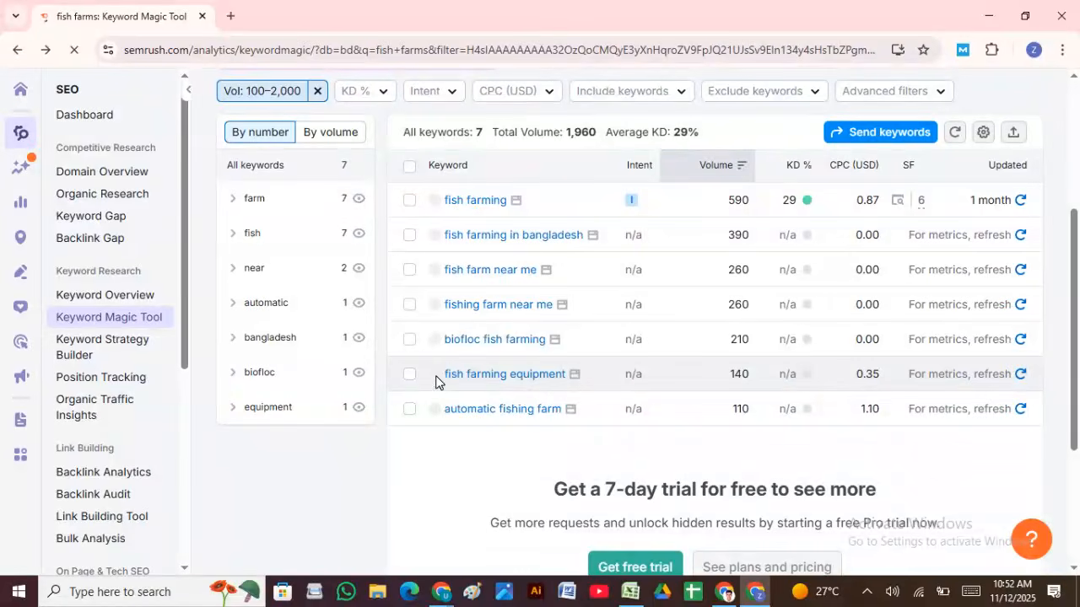
pyautogui.moveTo(436, 381); pyautogui.dragTo(563, 397)
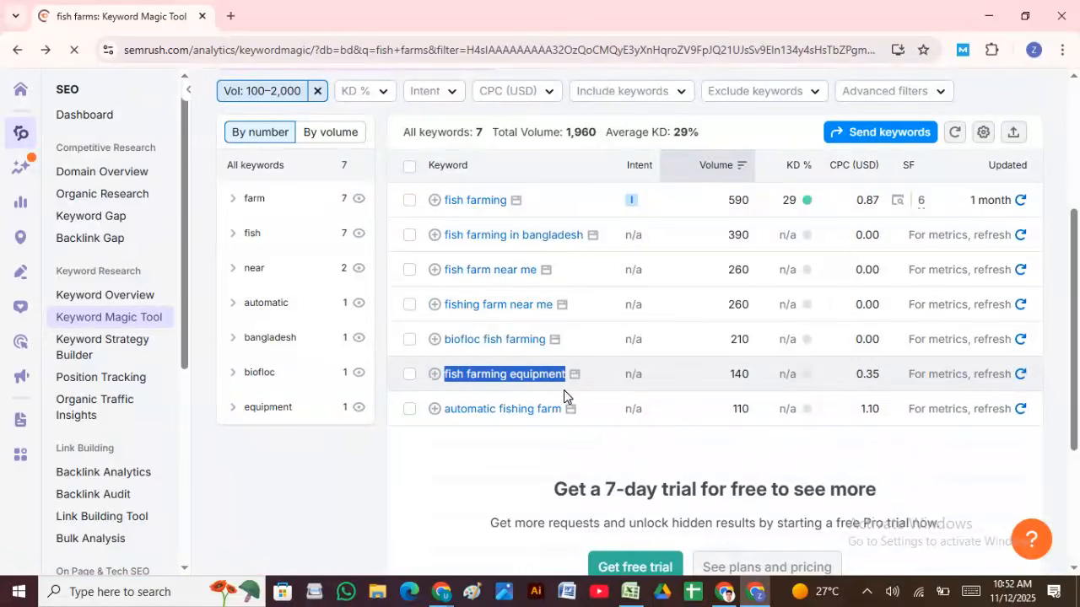
pyautogui.click(564, 389)
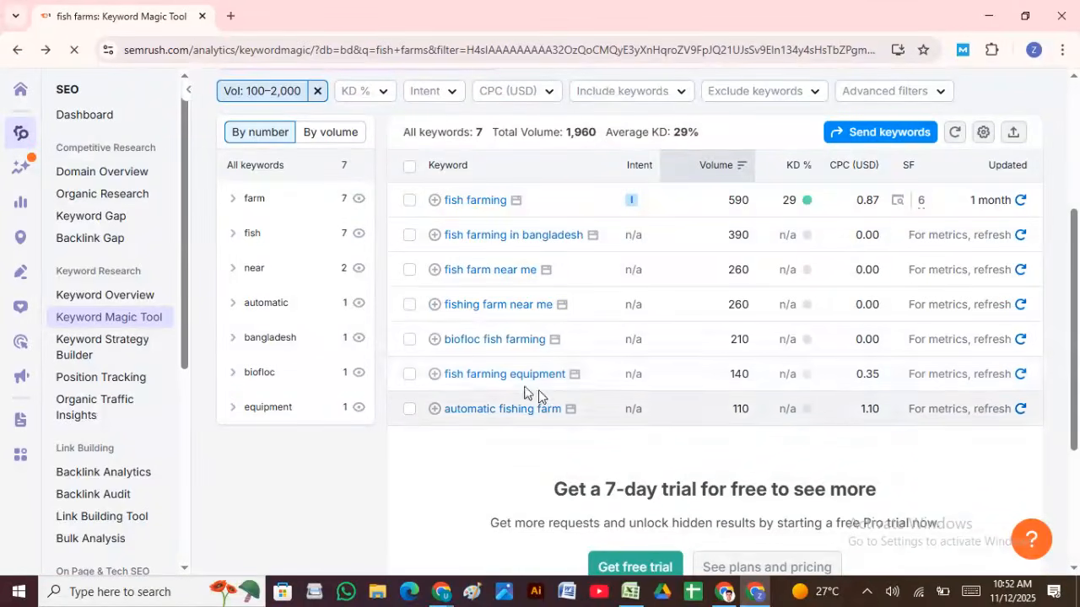
pyautogui.moveTo(571, 385); pyautogui.dragTo(441, 371)
pyautogui.hotkey('ctrl', 'c')
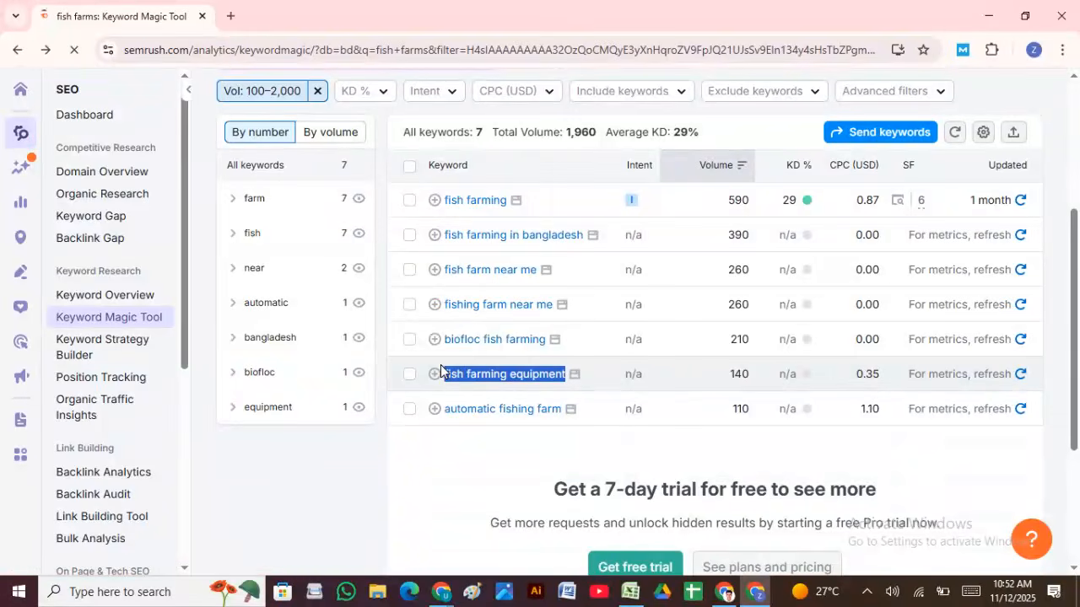
pyautogui.click(631, 588)
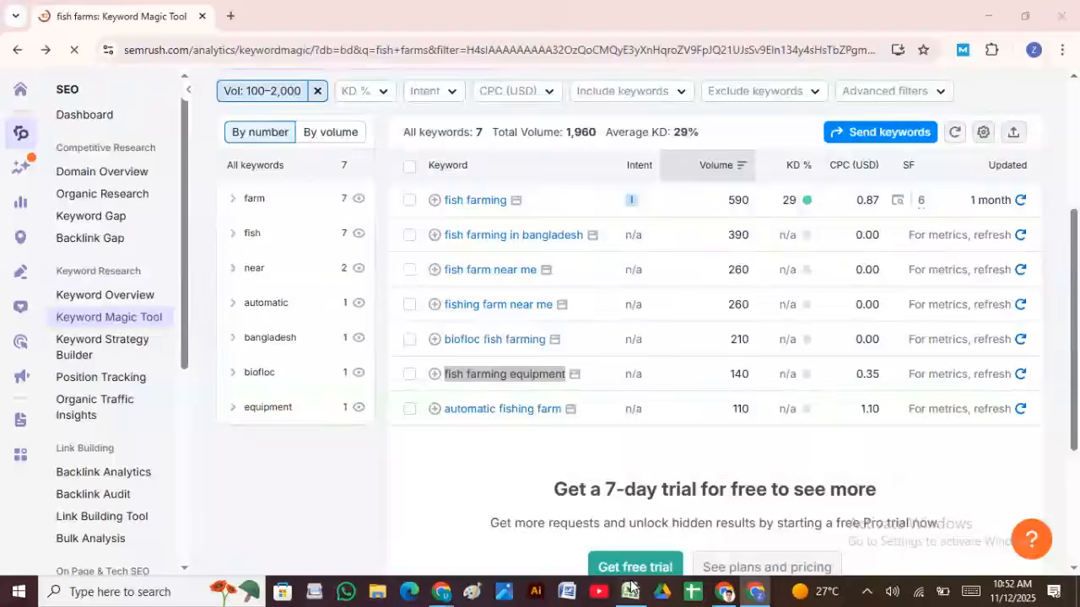
pyautogui.moveTo(240, 202); pyautogui.dragTo(248, 253)
# Step: Delete the old keywords in B2 through B5
pyautogui.press('BackSpace')
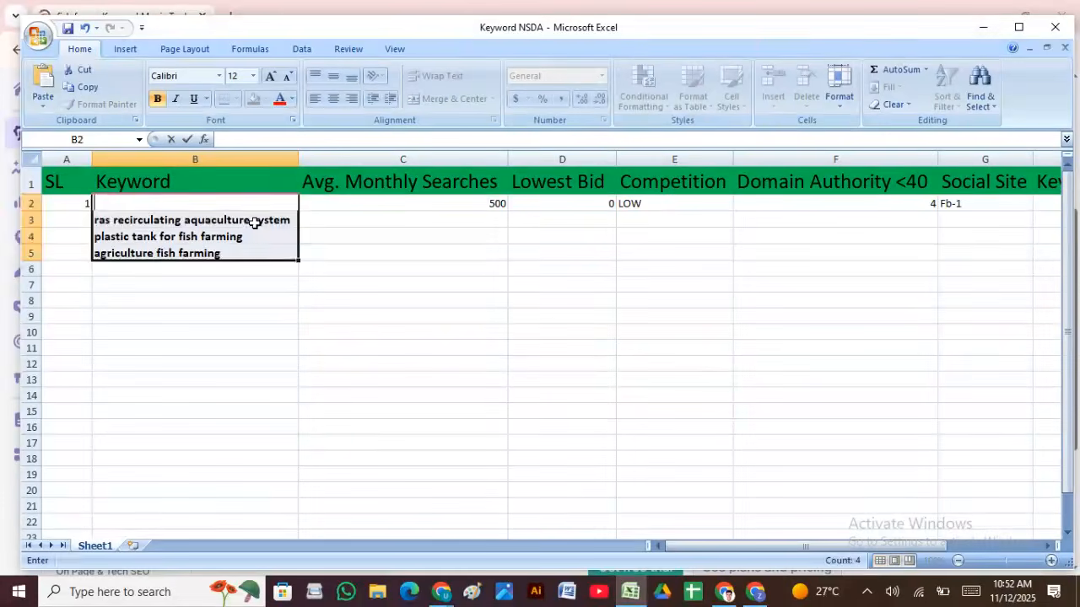
pyautogui.click(253, 219)
pyautogui.press('BackSpace')
pyautogui.click(255, 236)
pyautogui.press('BackSpace')
pyautogui.click(253, 251)
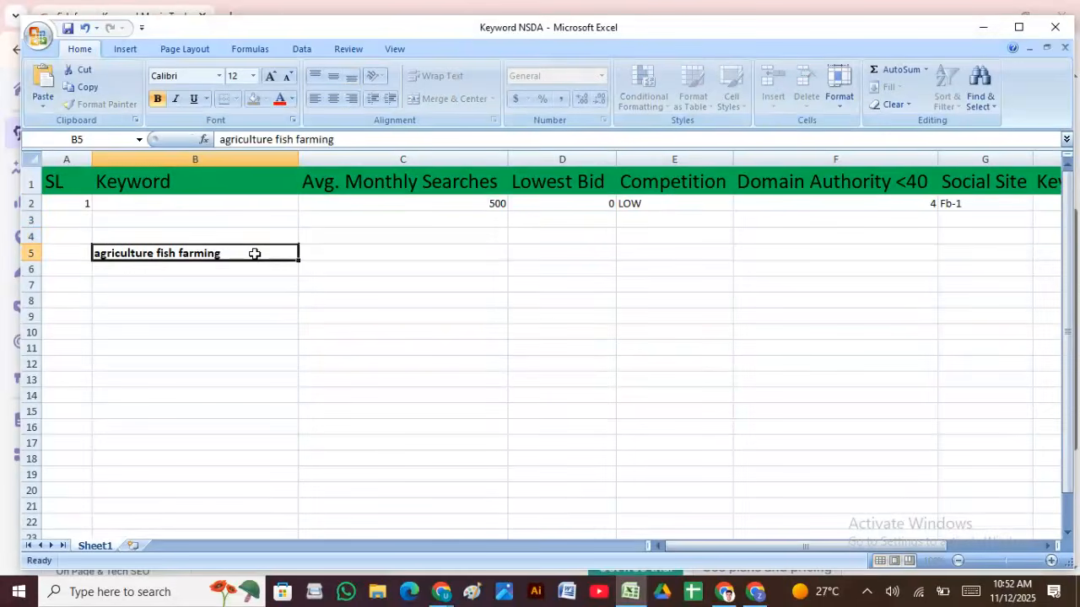
pyautogui.press('BackSpace')
pyautogui.click(71, 202)
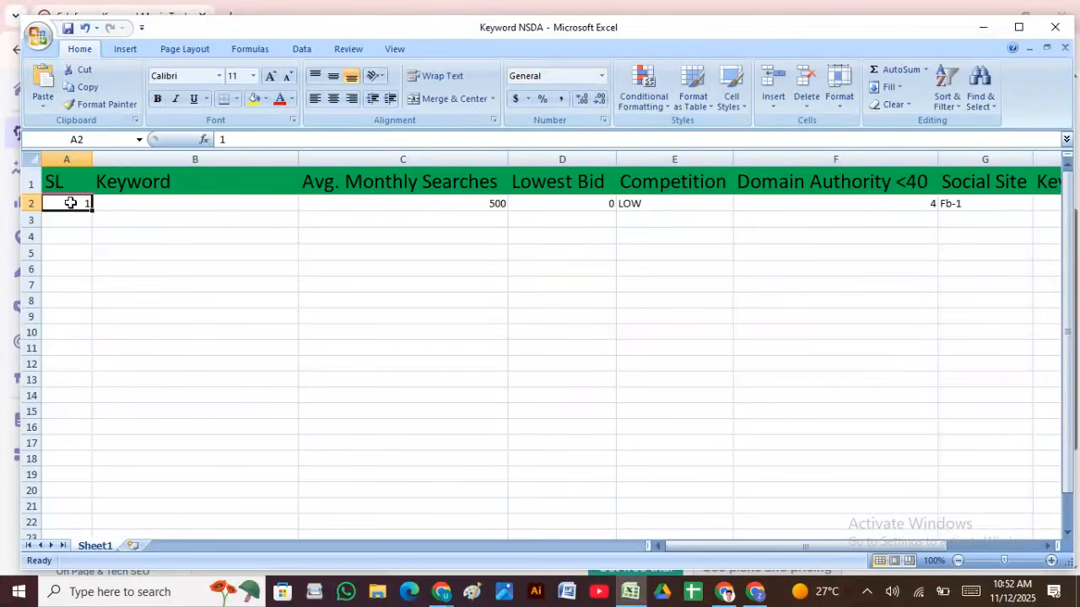
# Step: Delete the old row 2 metrics in C2 through G2 (500, 0, LOW, 4, Fb-1)
pyautogui.click(447, 207)
pyautogui.press('BackSpace')
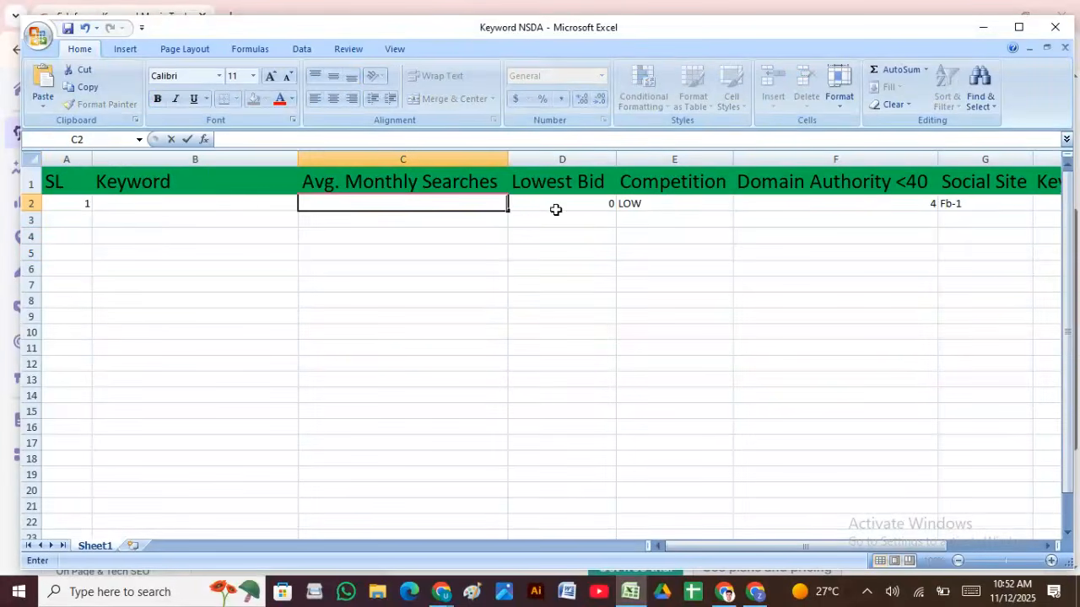
pyautogui.click(557, 208)
pyautogui.press('BackSpace')
pyautogui.click(622, 203)
pyautogui.press('BackSpace')
pyautogui.click(833, 210)
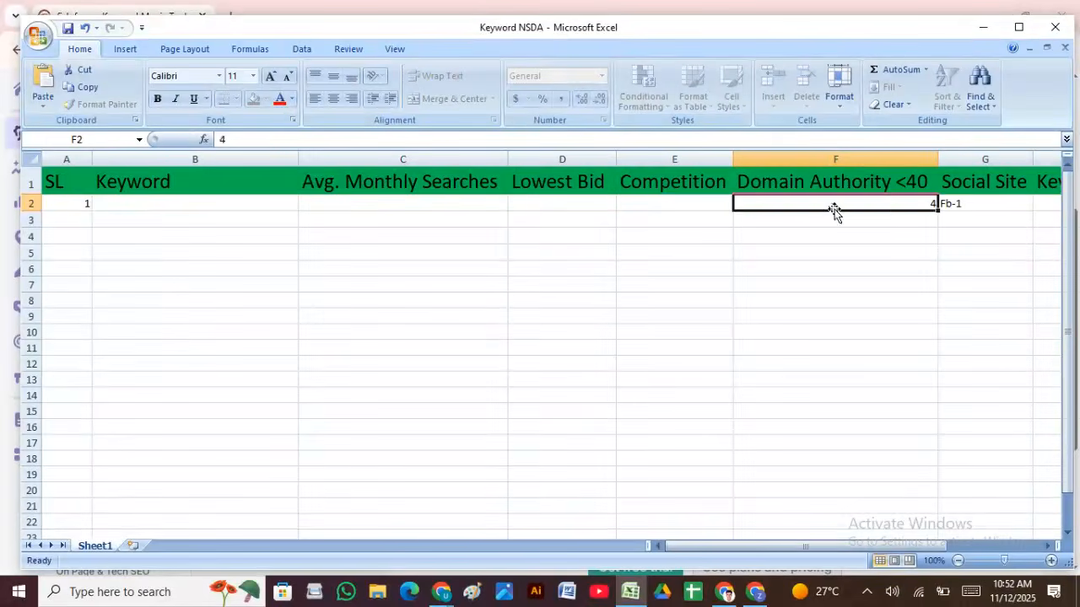
pyautogui.press('BackSpace')
pyautogui.click(952, 203)
pyautogui.press('BackSpace')
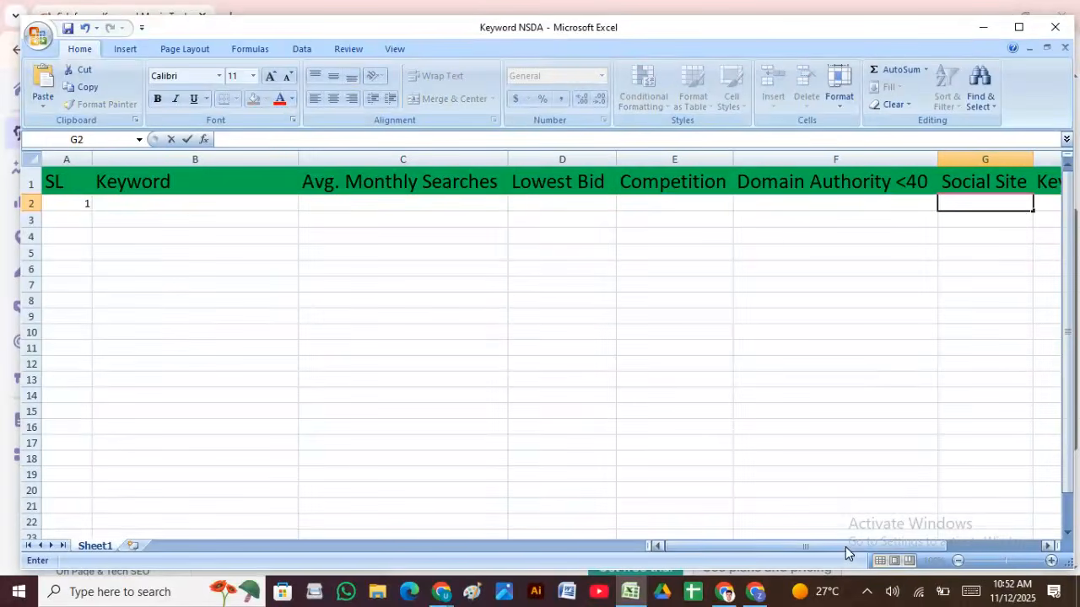
# Step: Go back to the Semrush keyword results in the browser
pyautogui.moveTo(846, 547); pyautogui.dragTo(928, 547)
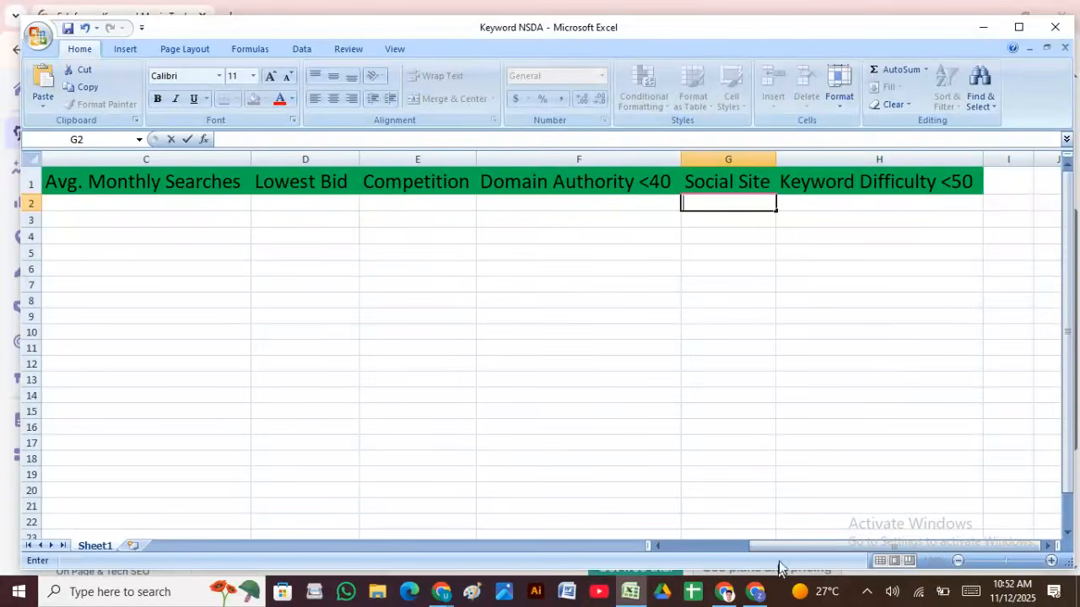
pyautogui.moveTo(783, 549); pyautogui.dragTo(696, 546)
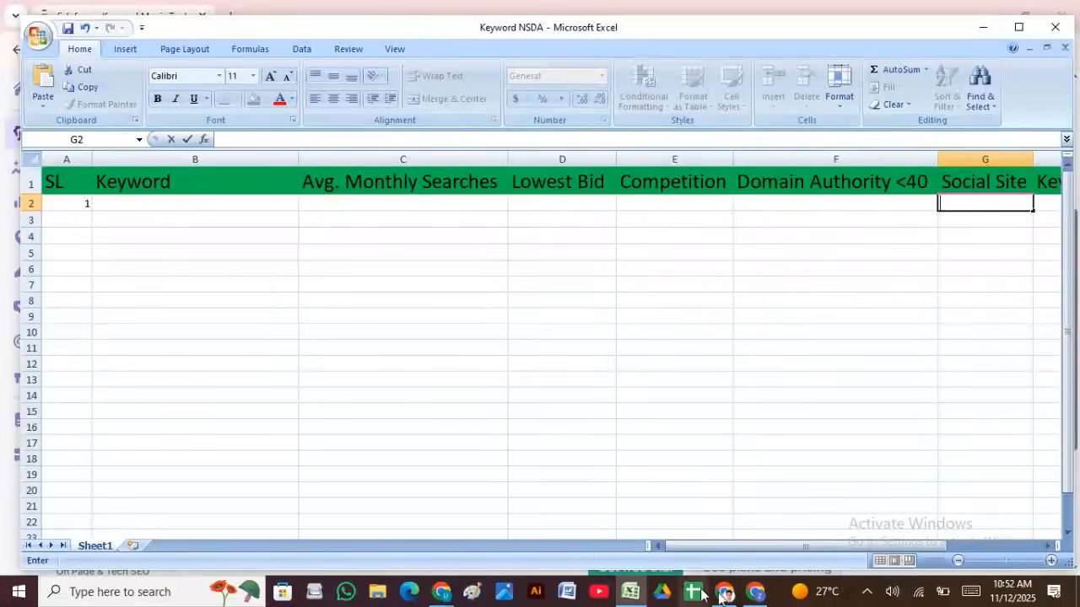
pyautogui.click(755, 591)
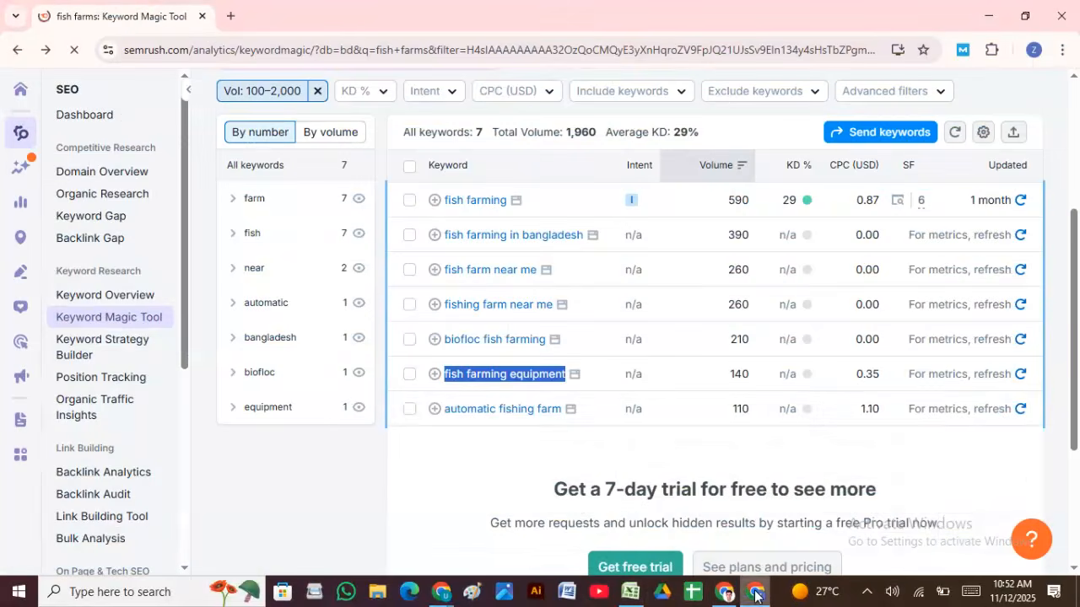
pyautogui.scroll(1, 453, 400)
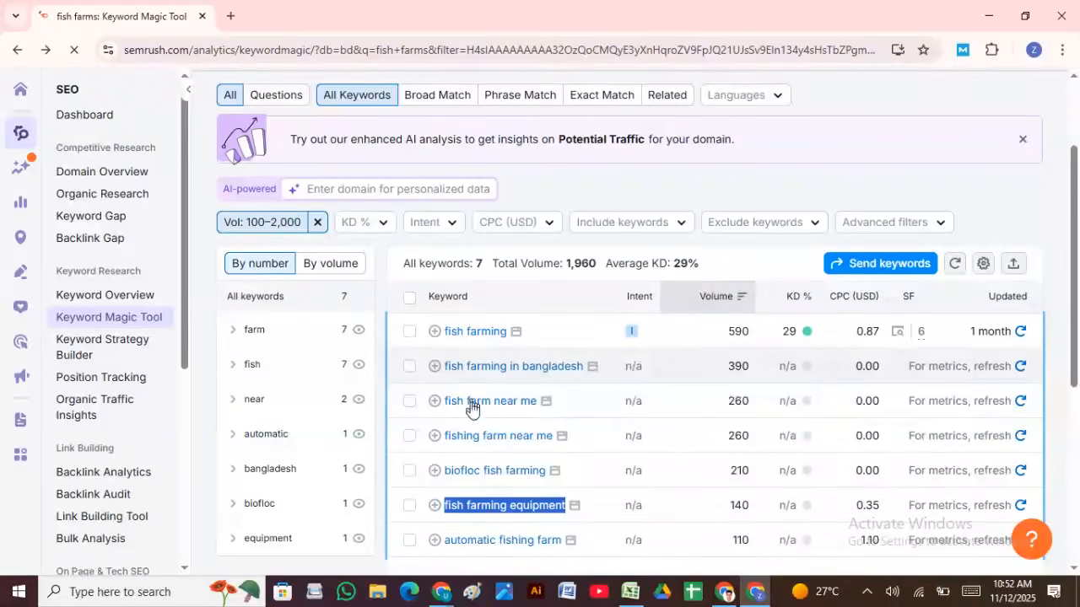
pyautogui.click(724, 591)
# Step: Paste 'fish farming equipment' into B2 and remove its hyperlink
pyautogui.click(630, 591)
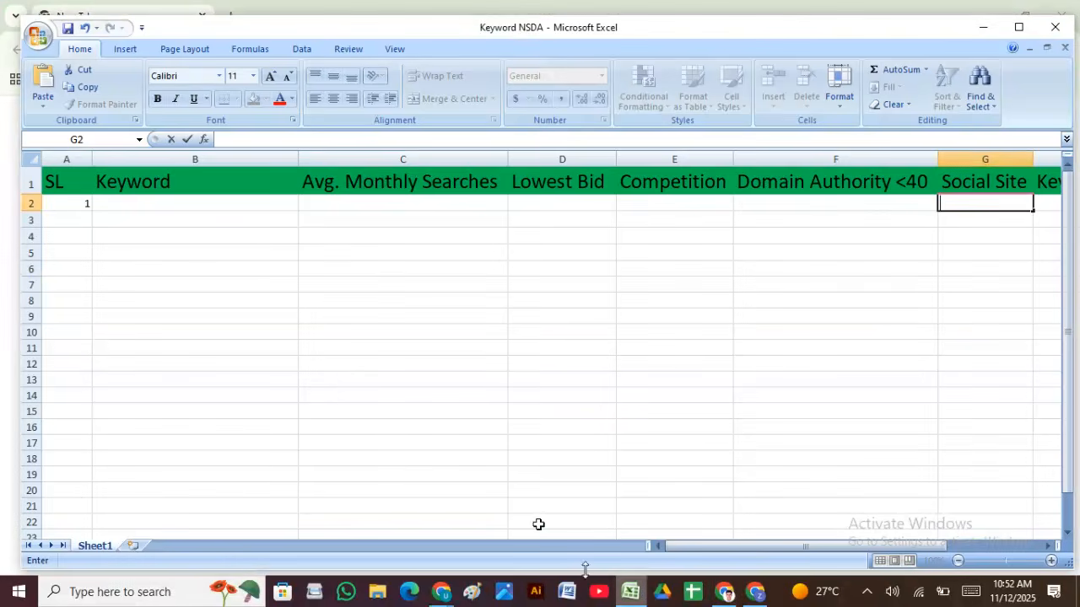
pyautogui.click(167, 203)
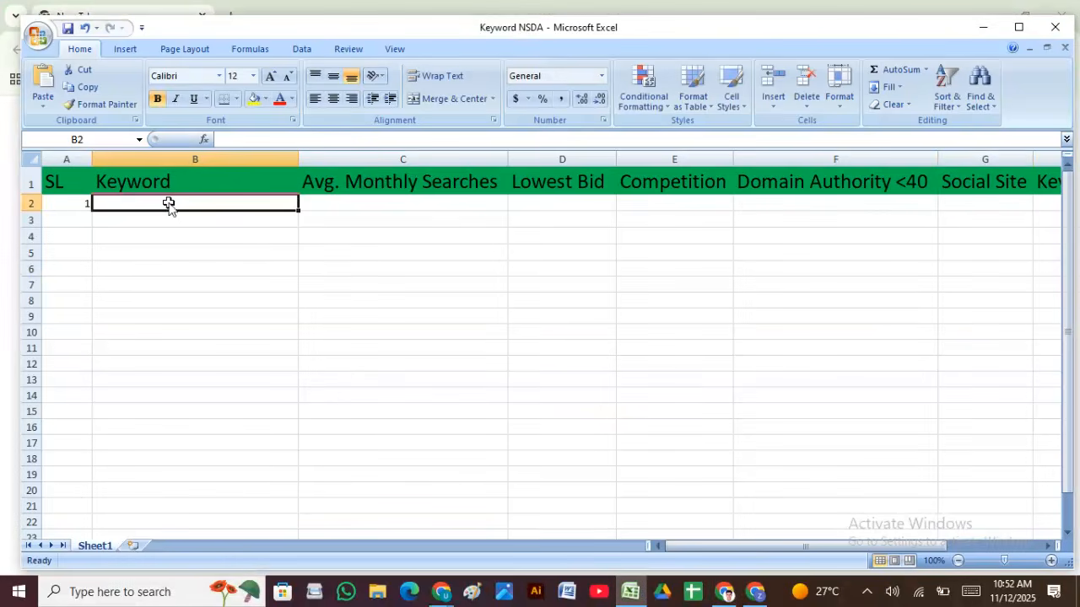
pyautogui.hotkey('ctrl', 'v')
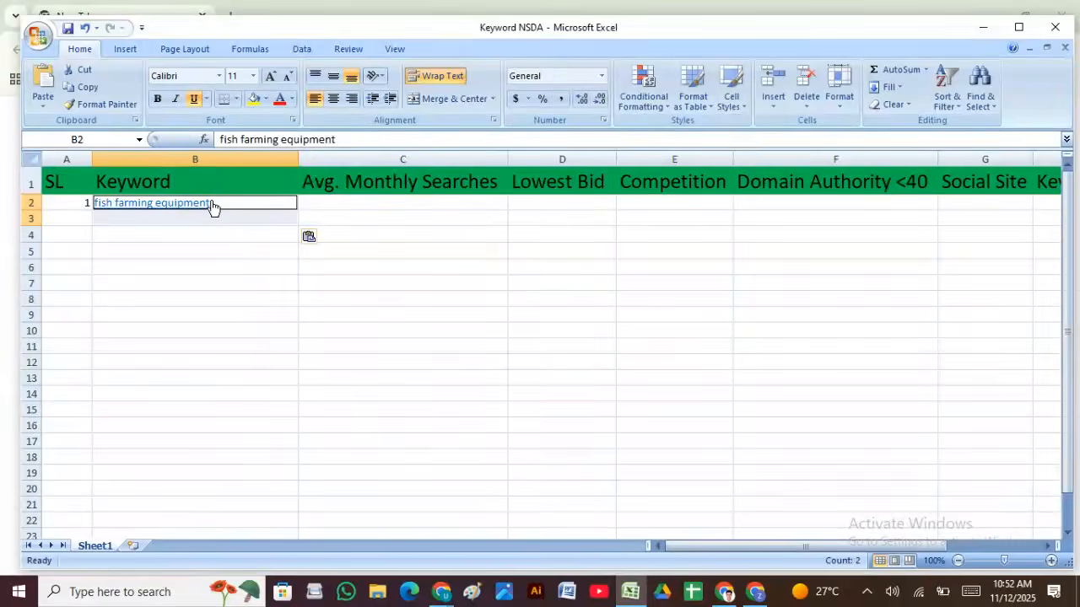
pyautogui.rightClick(211, 202)
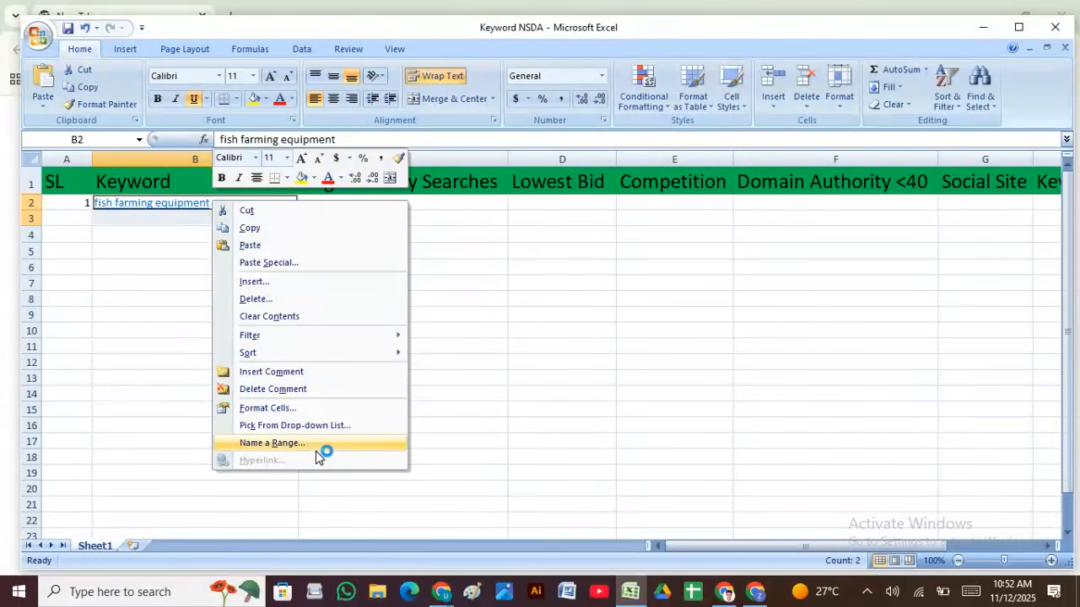
pyautogui.click(169, 372)
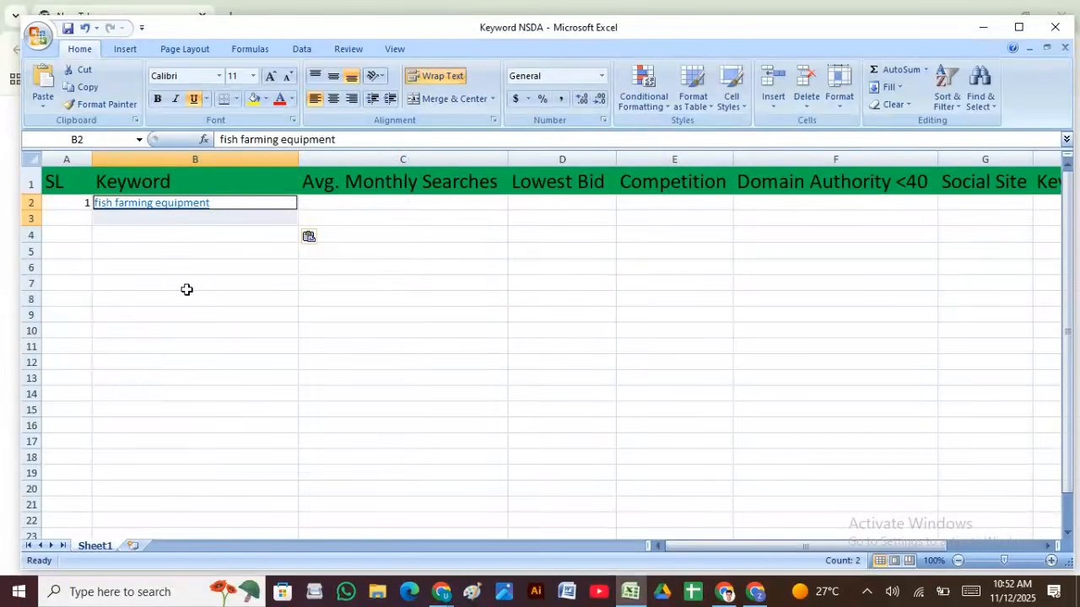
pyautogui.moveTo(199, 268); pyautogui.dragTo(209, 252)
pyautogui.click(233, 205)
pyautogui.rightClick(232, 204)
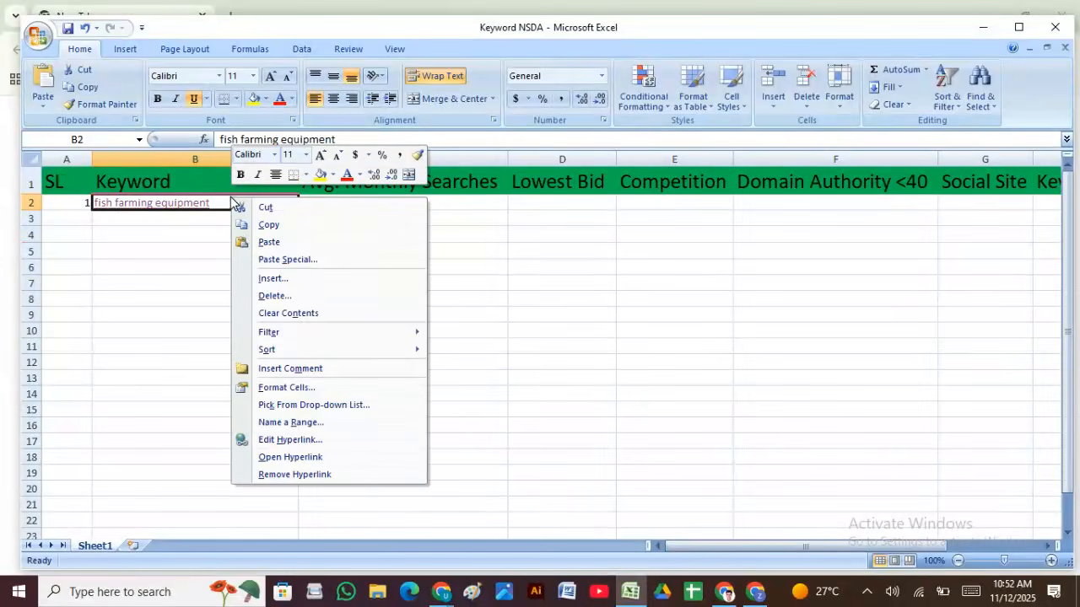
pyautogui.click(289, 475)
pyautogui.click(176, 412)
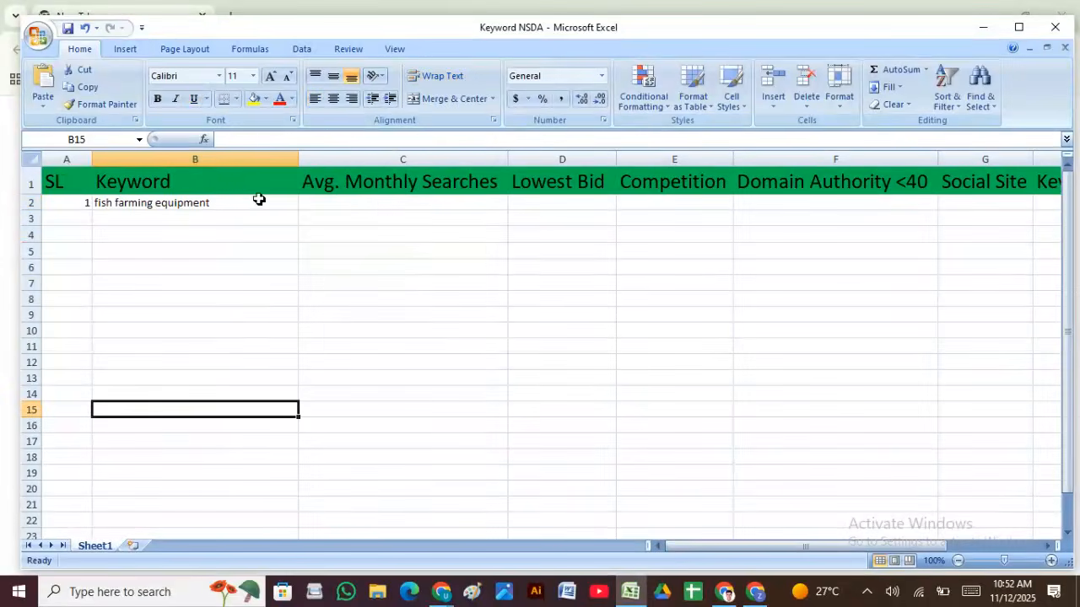
# Step: Make the B2 keyword bold at font size 11, then bring Semrush forward
pyautogui.click(222, 203)
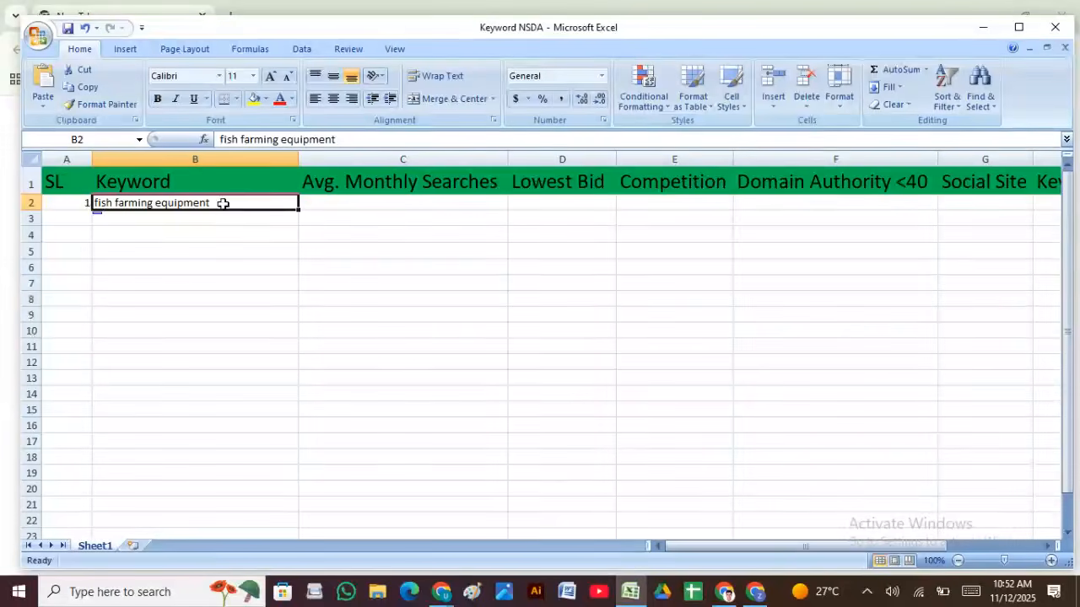
pyautogui.click(157, 98)
pyautogui.click(252, 76)
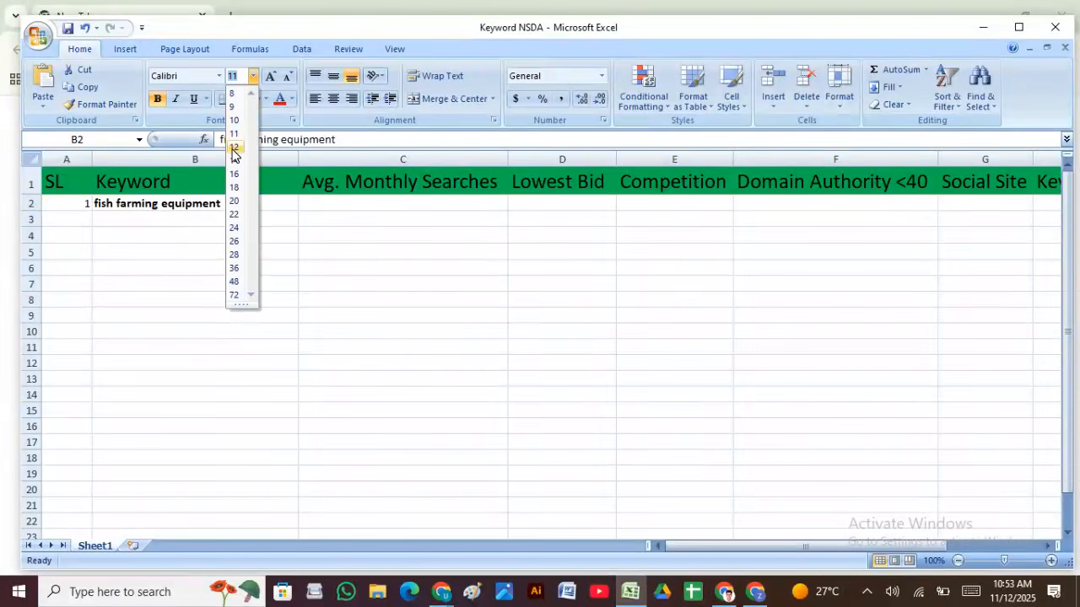
pyautogui.click(234, 134)
pyautogui.click(164, 279)
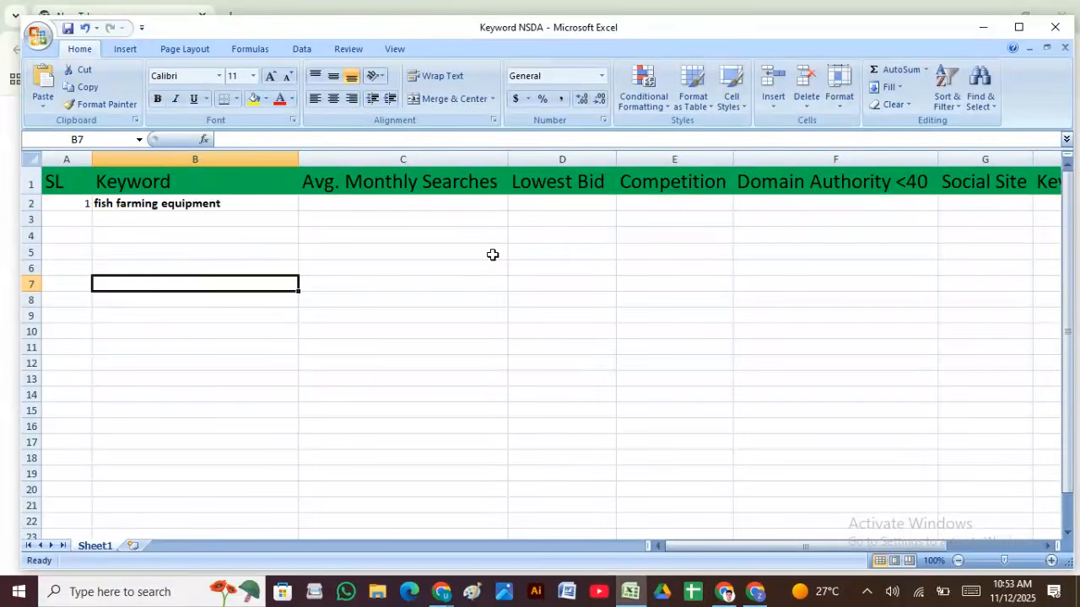
pyautogui.click(388, 206)
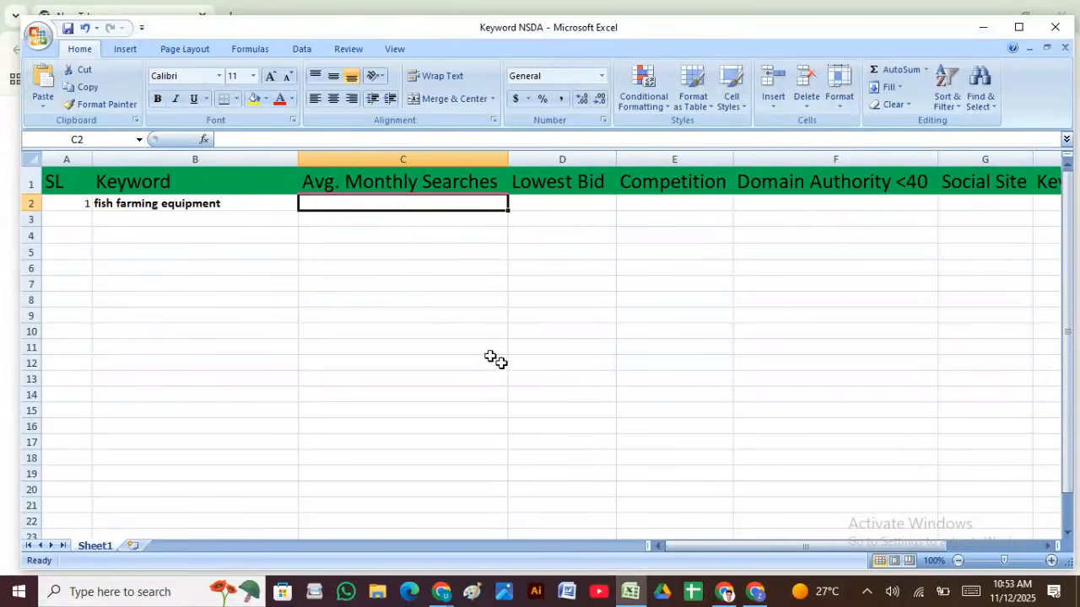
pyautogui.click(746, 593)
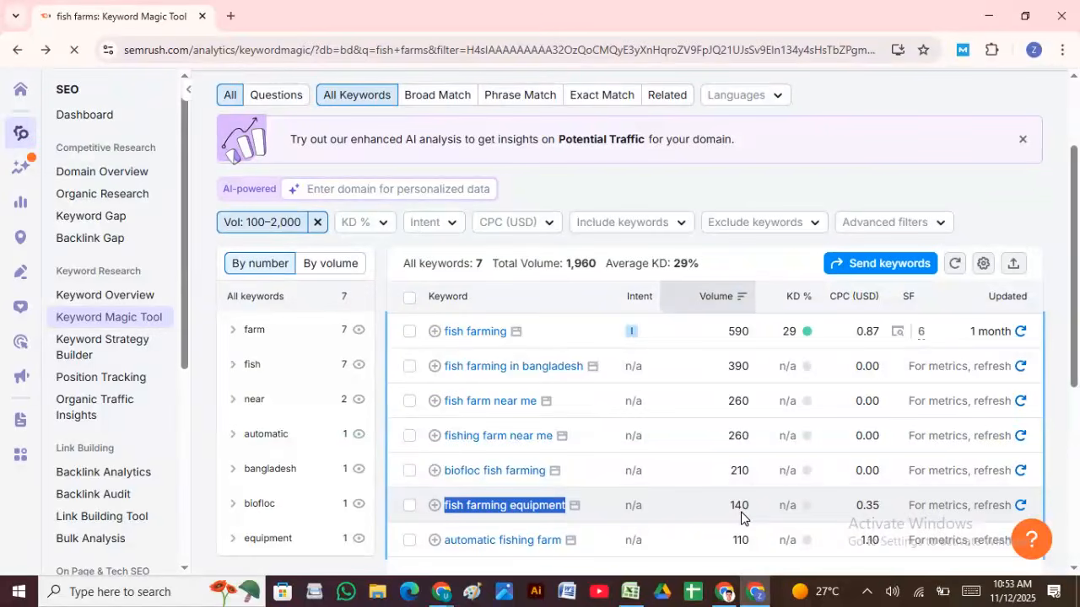
# Step: Dismiss the error message and enter 140 monthly searches in C2
pyautogui.click(725, 593)
pyautogui.click(630, 593)
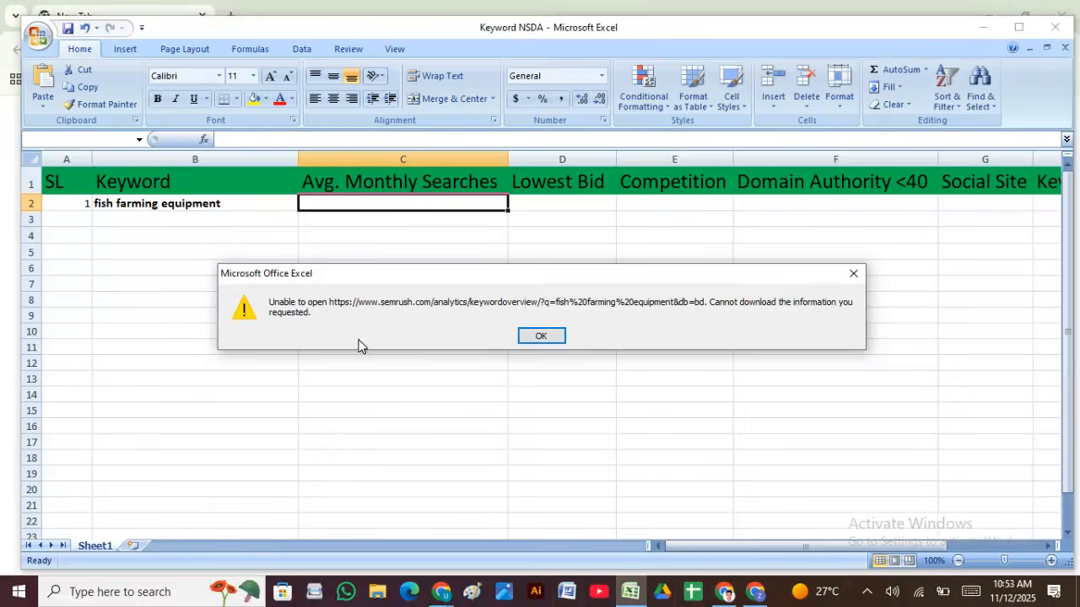
pyautogui.click(540, 335)
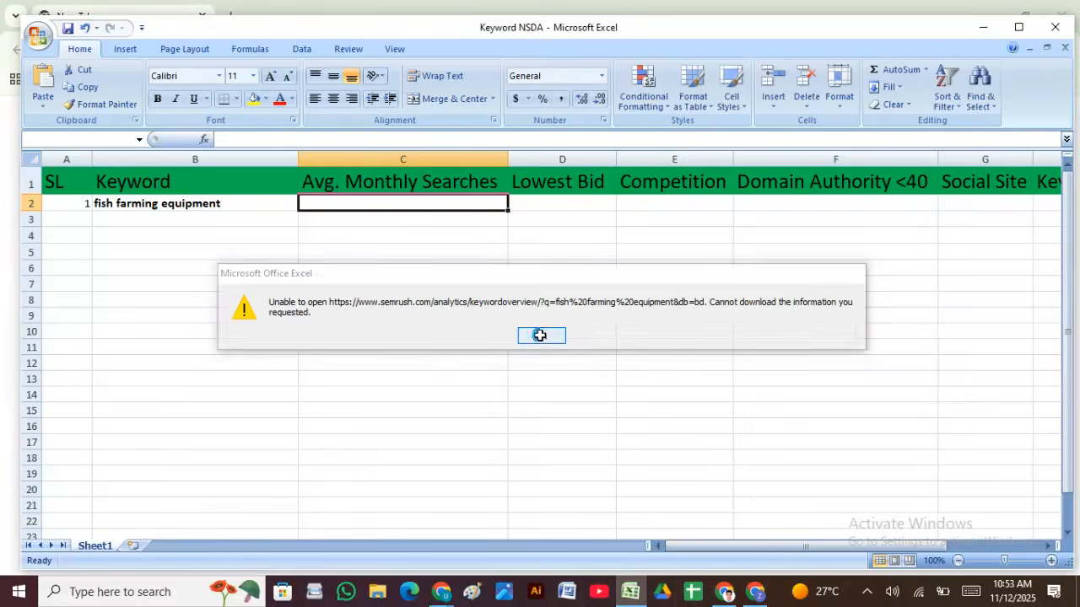
pyautogui.write('140')
pyautogui.click(415, 240)
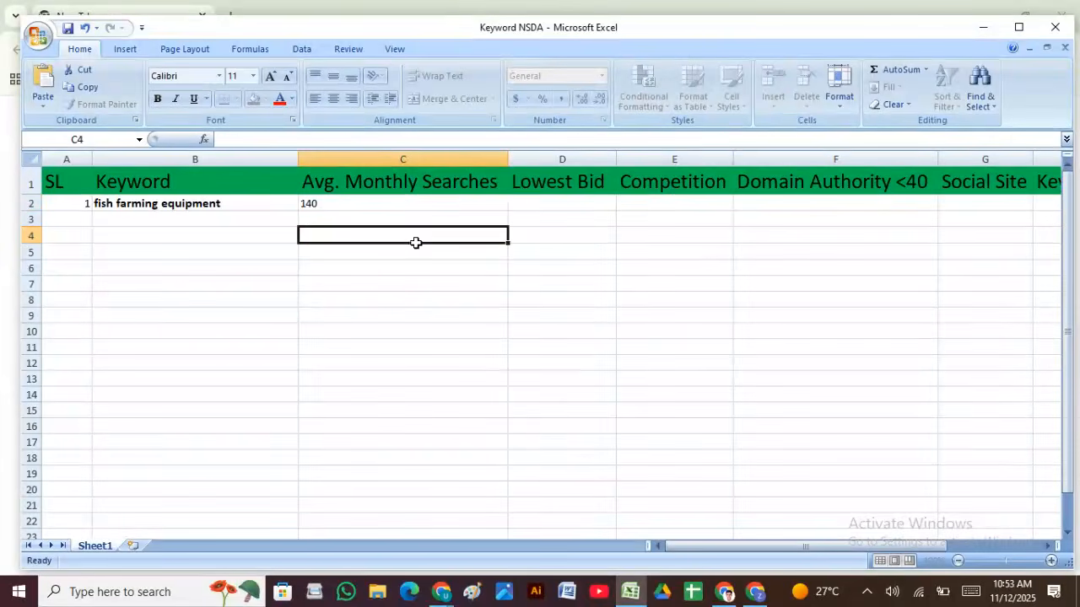
# Step: Check Semrush and enter 0.35 as the lowest bid in D2
pyautogui.click(555, 202)
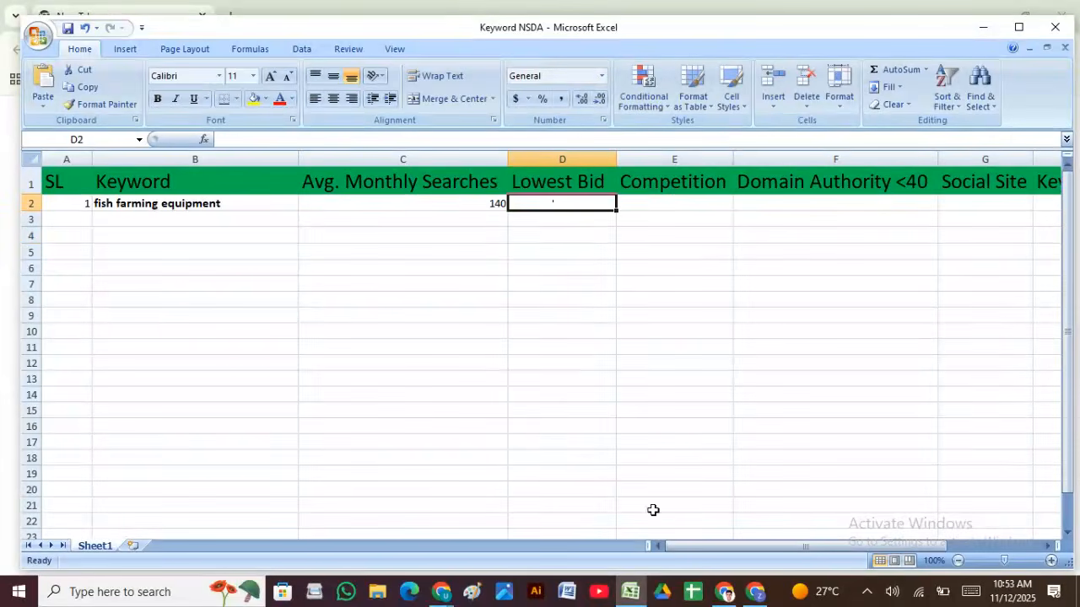
pyautogui.click(637, 590)
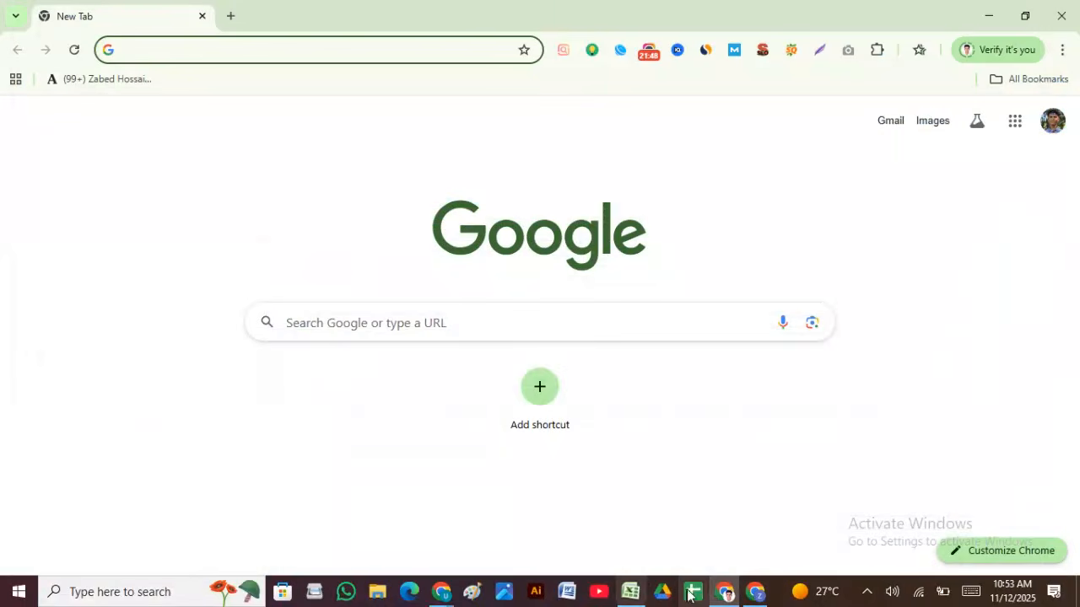
pyautogui.click(755, 591)
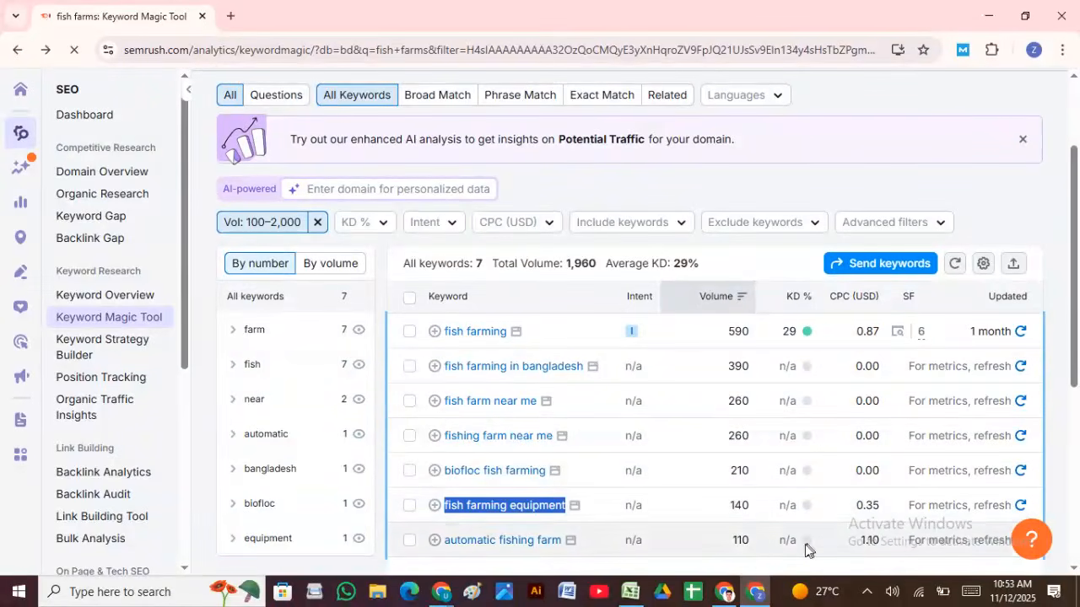
pyautogui.click(628, 589)
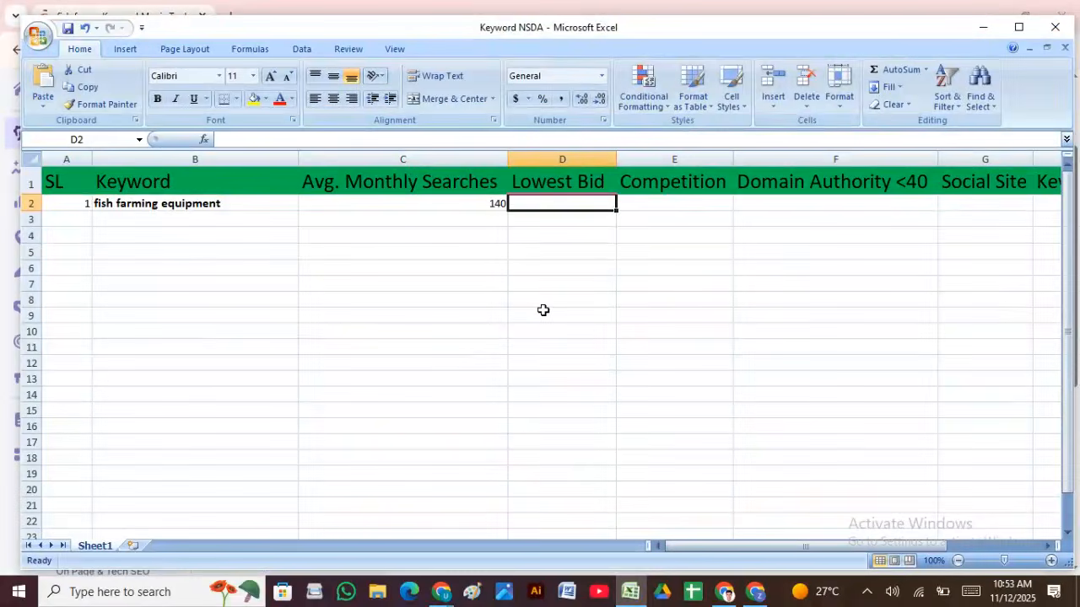
pyautogui.write('.35')
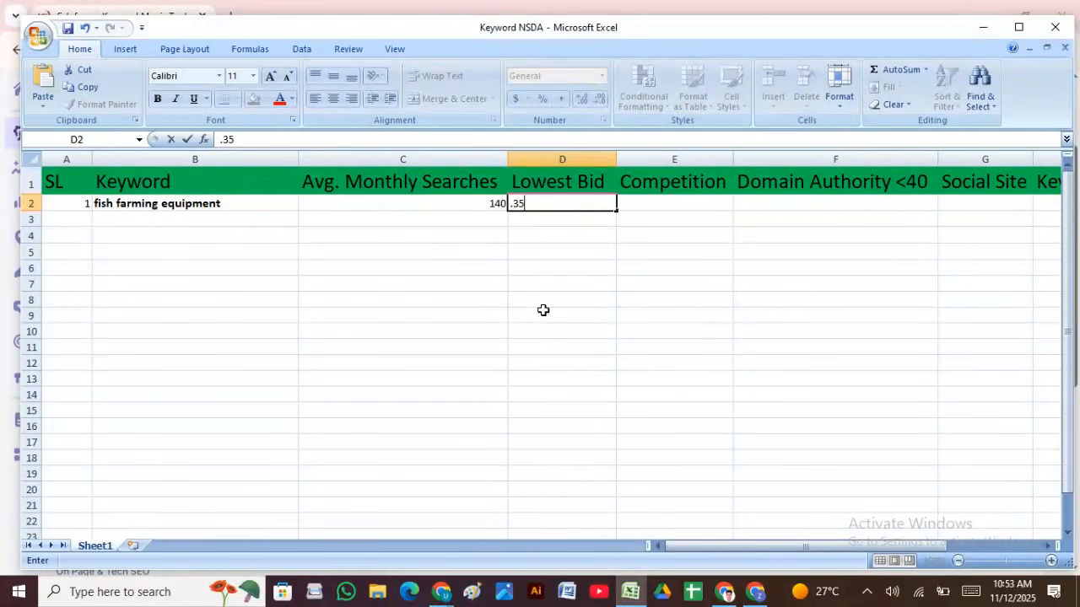
pyautogui.click(565, 302)
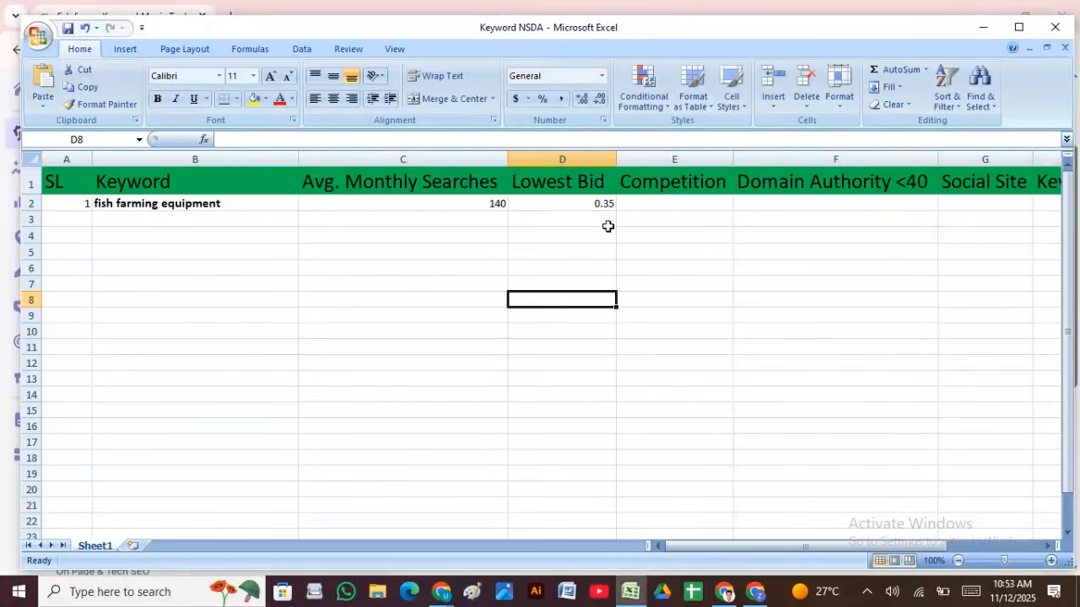
pyautogui.click(746, 598)
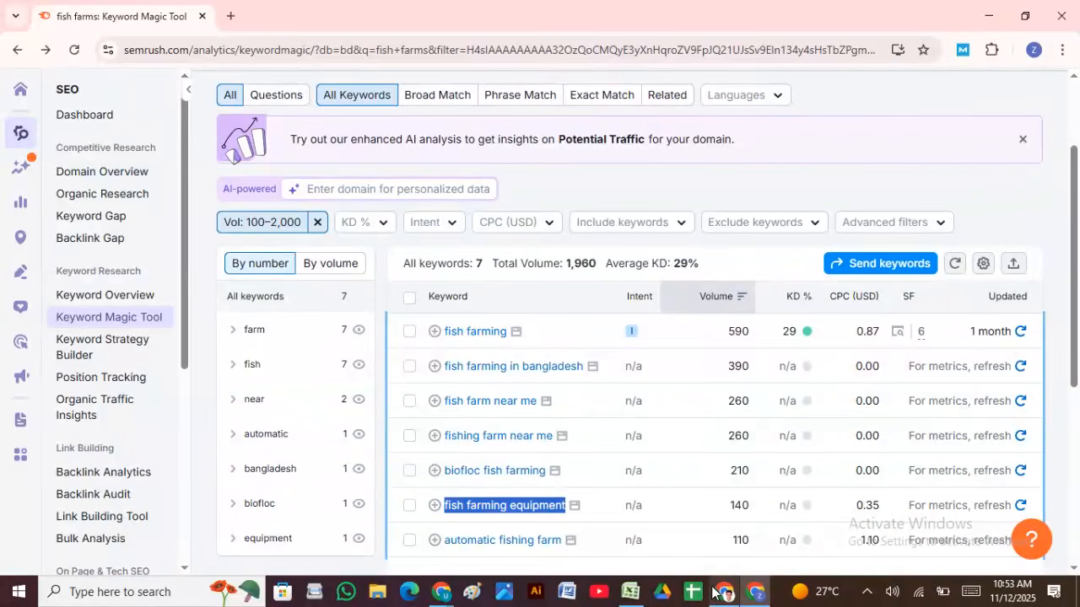
pyautogui.click(630, 591)
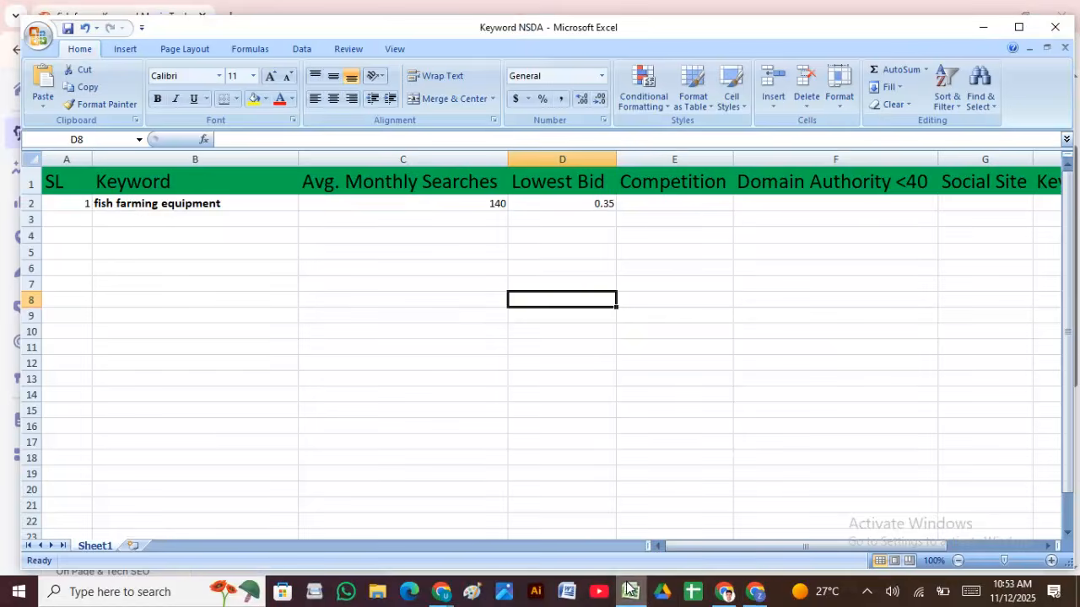
pyautogui.click(651, 203)
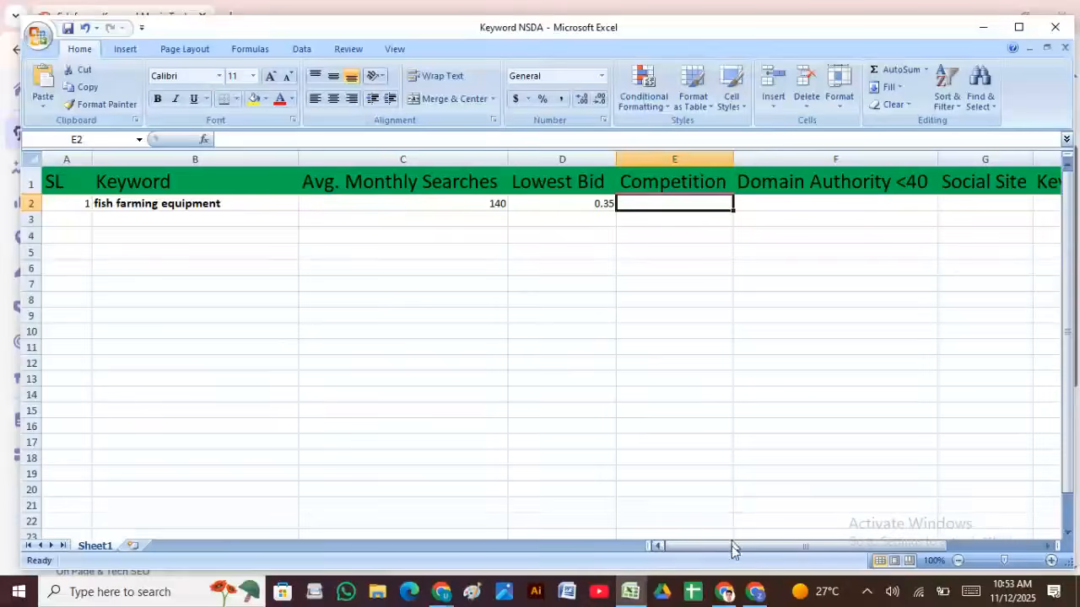
pyautogui.moveTo(734, 548); pyautogui.dragTo(854, 574)
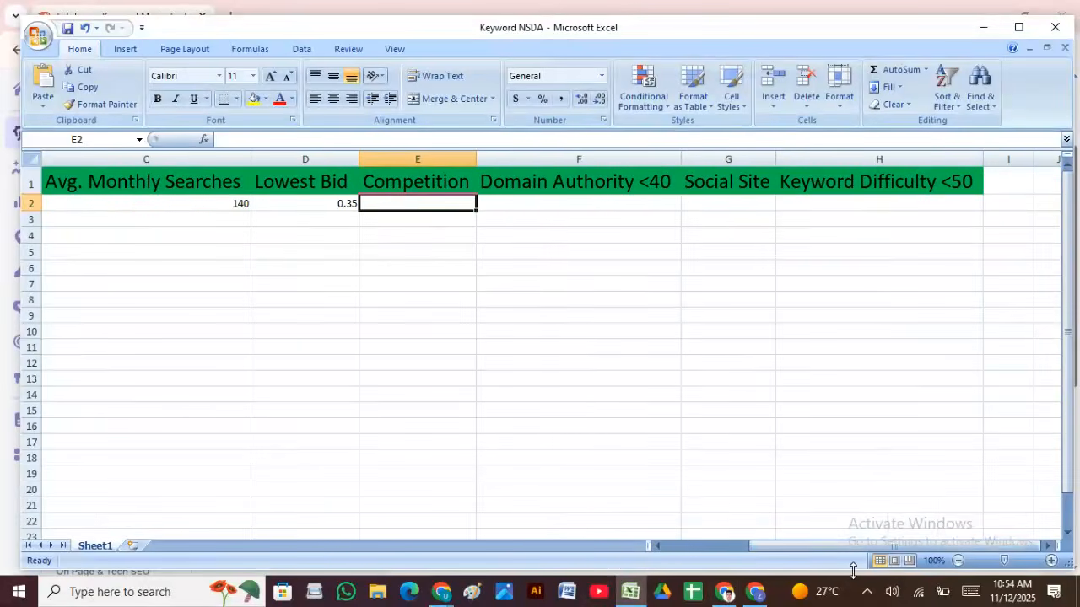
pyautogui.click(844, 204)
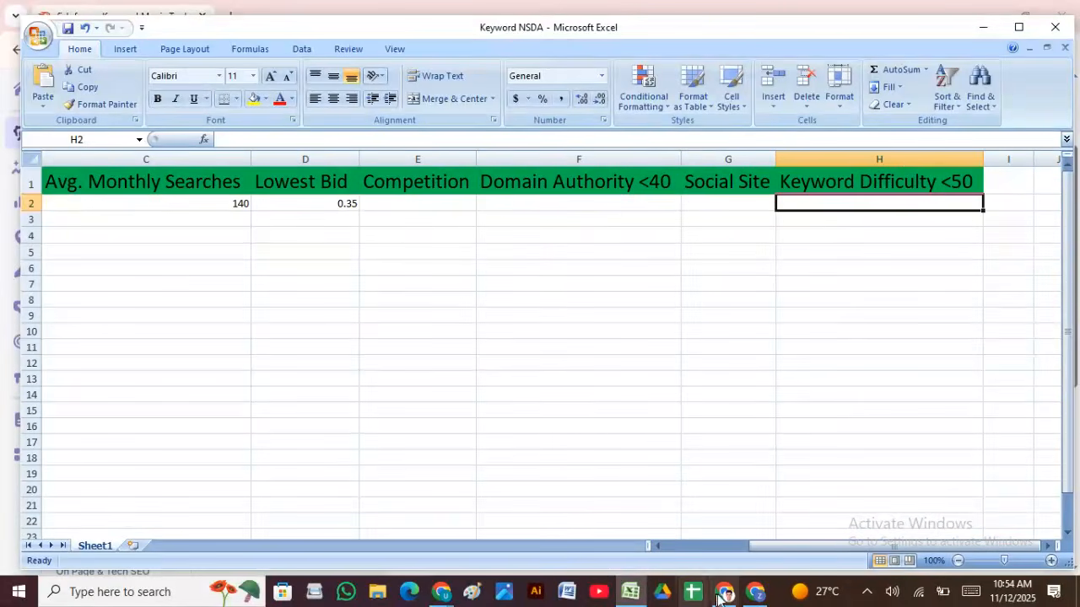
pyautogui.click(755, 591)
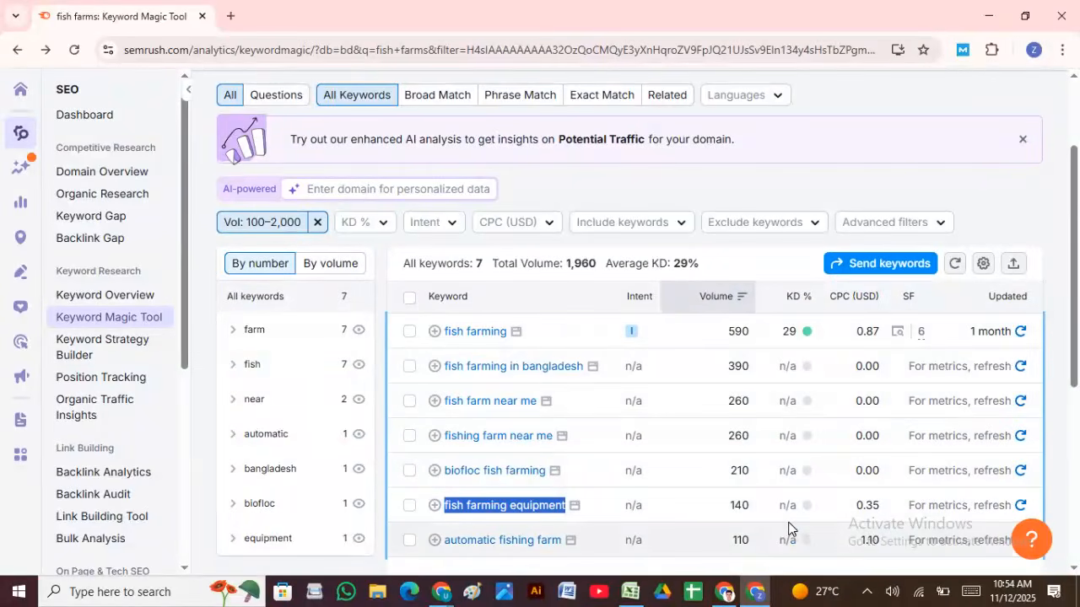
# Step: Enter keyword difficulty 0 in H2 and Low competition in E2, then edit F2
pyautogui.click(631, 594)
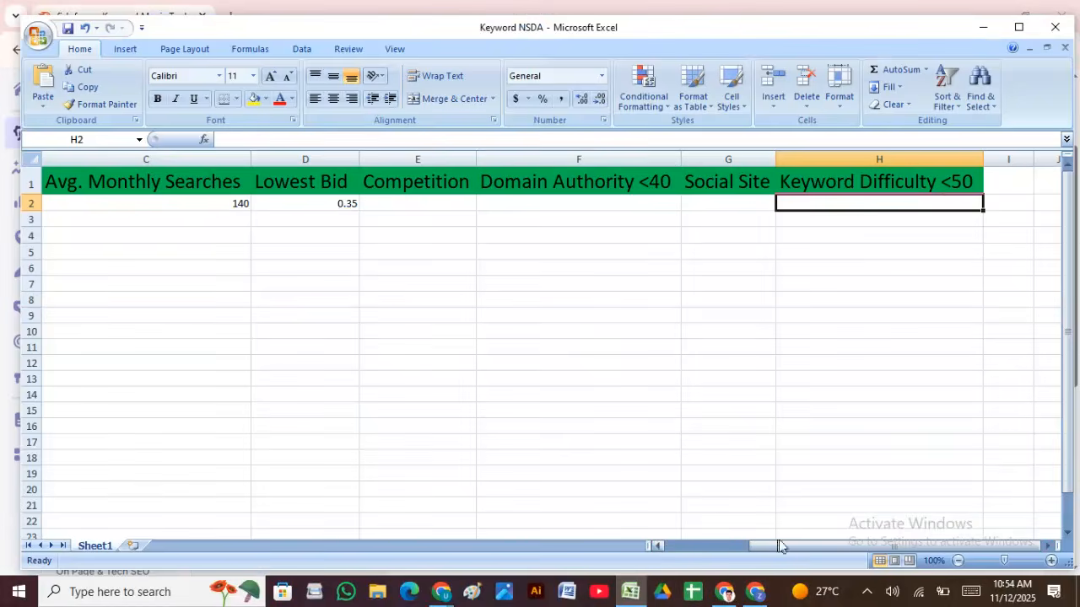
pyautogui.write('0')
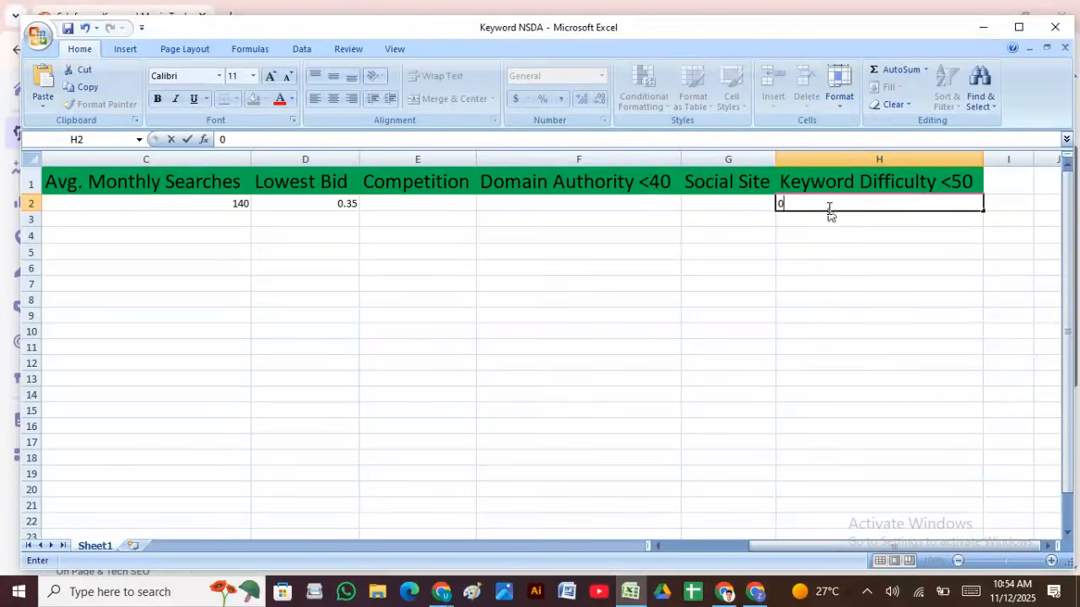
pyautogui.moveTo(799, 550); pyautogui.dragTo(722, 540)
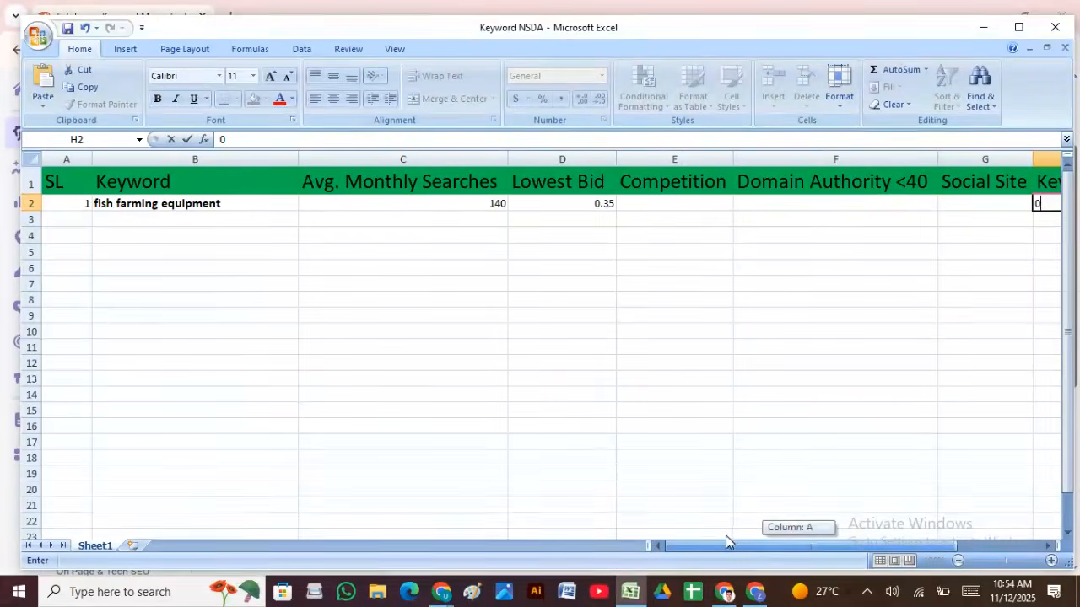
pyautogui.click(706, 203)
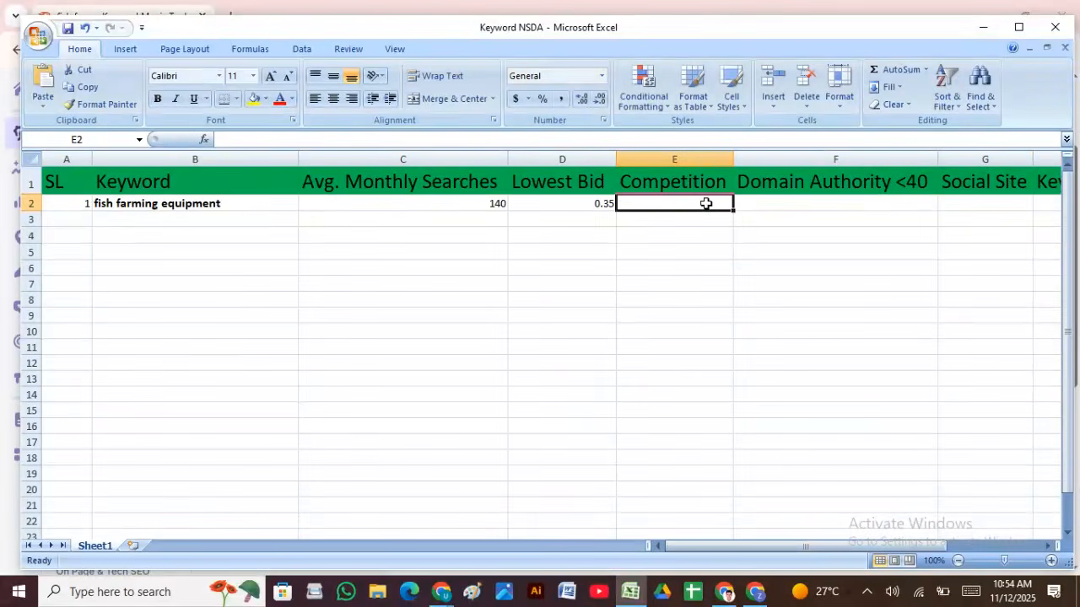
pyautogui.write('L')
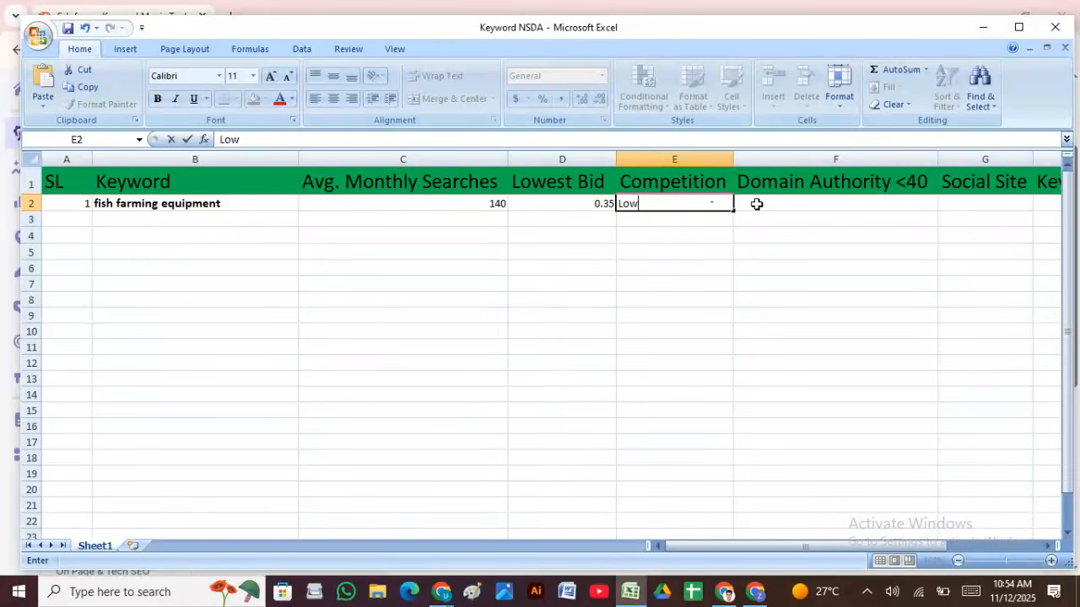
pyautogui.write('ow')
pyautogui.click(760, 203)
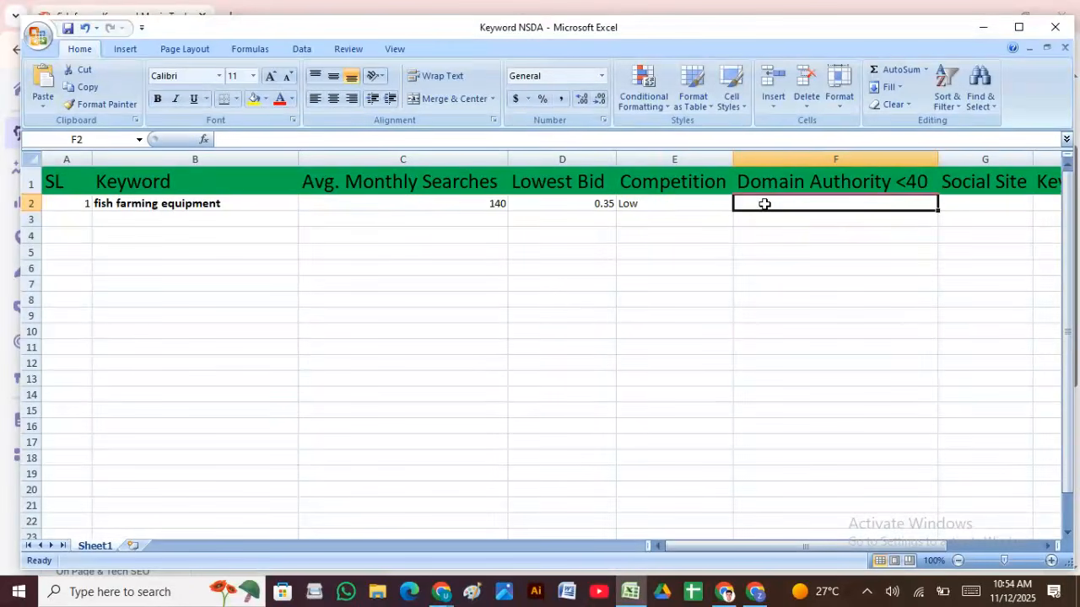
pyautogui.doubleClick(764, 204)
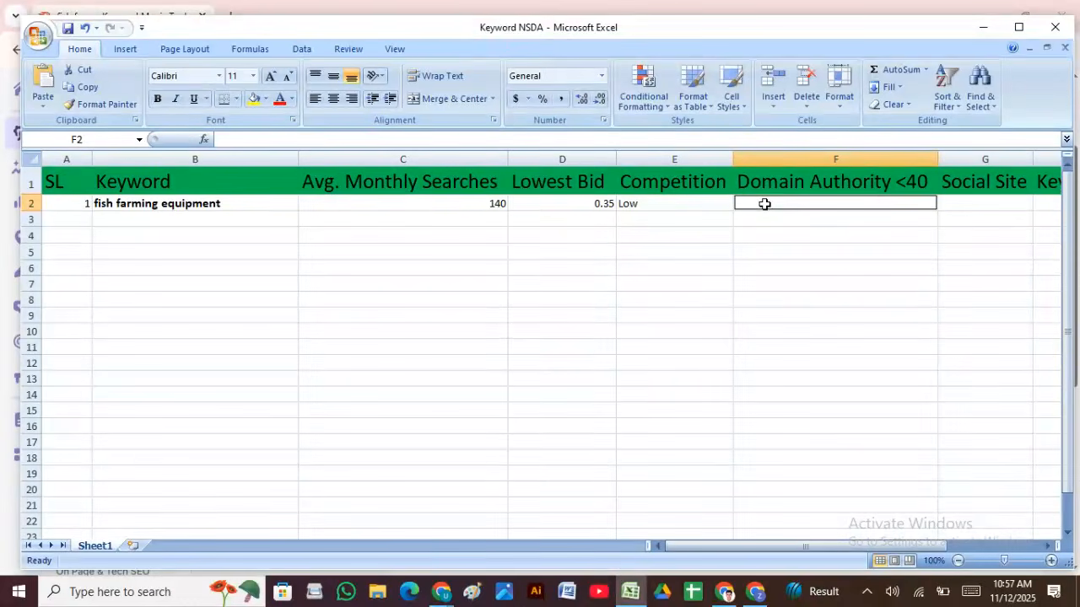
# Step: Review the fish farming equipment values in C2, D2, E2 and H2
pyautogui.click(352, 205)
pyautogui.click(536, 208)
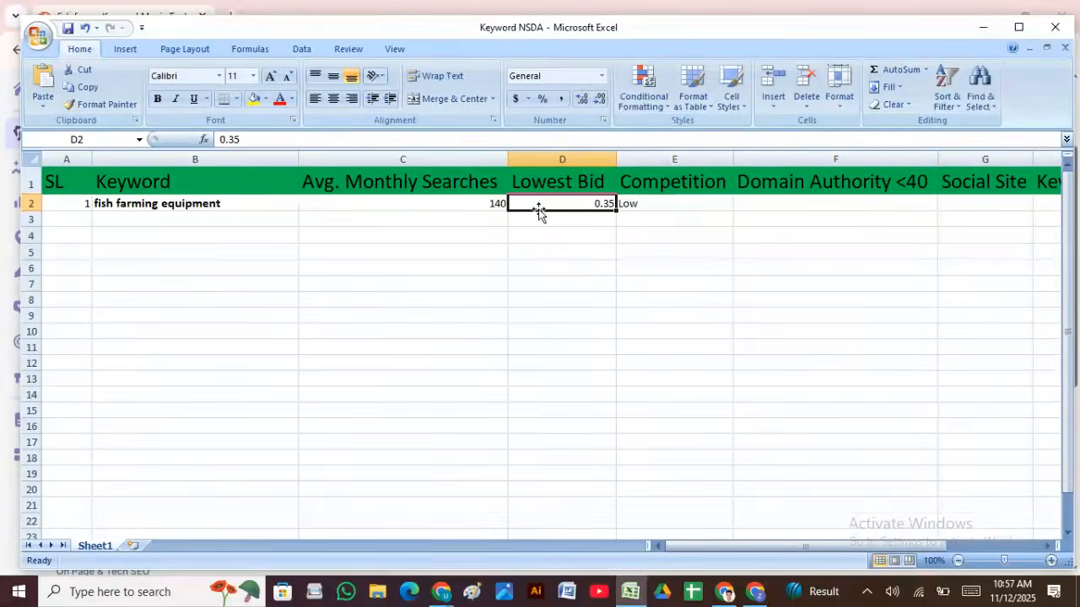
pyautogui.click(626, 197)
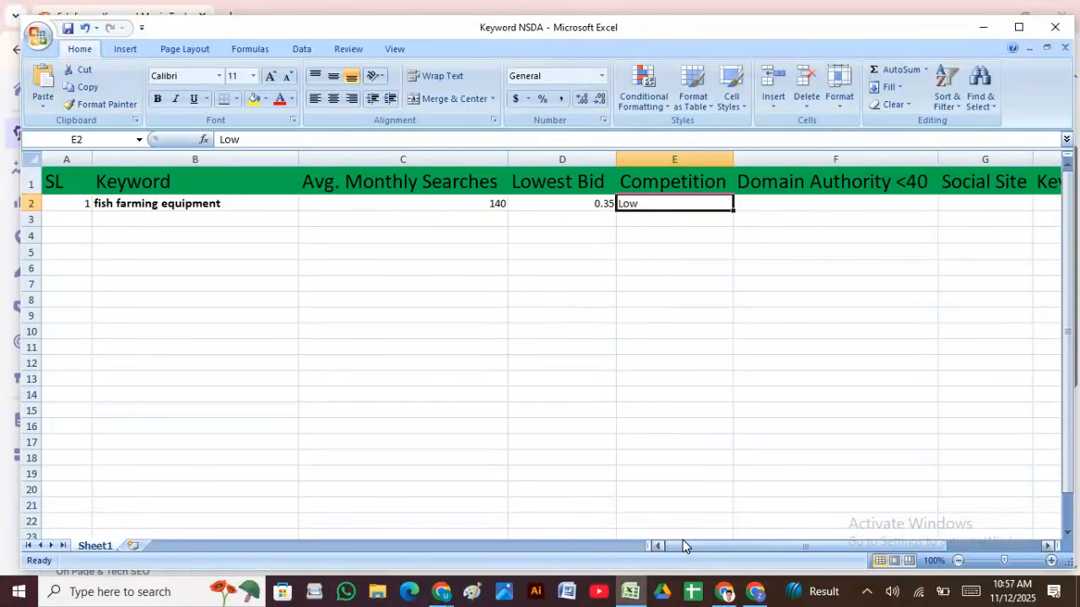
pyautogui.moveTo(682, 543); pyautogui.dragTo(754, 546)
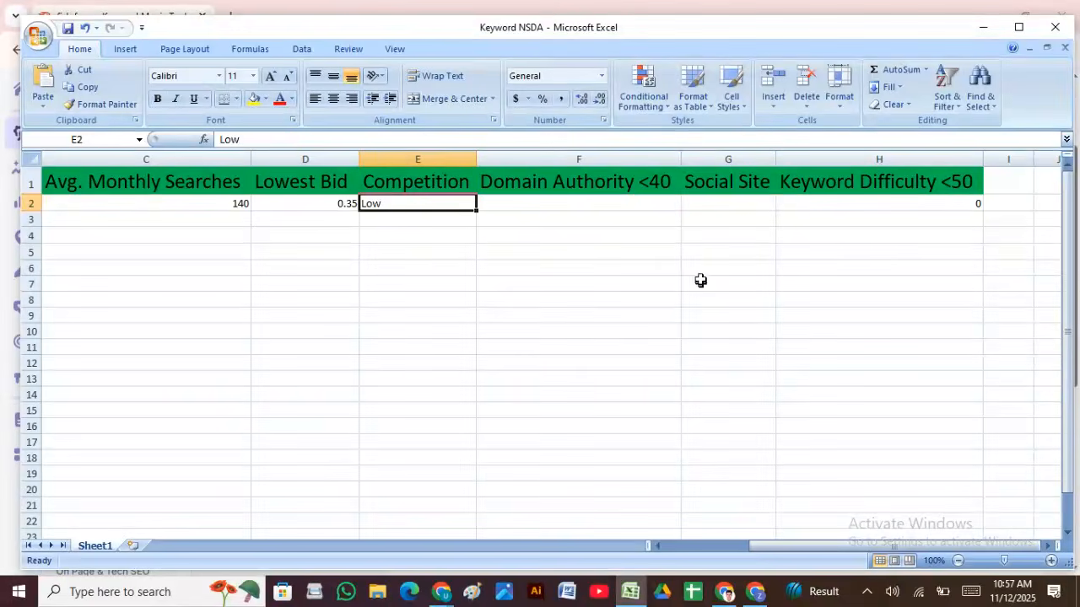
pyautogui.click(930, 207)
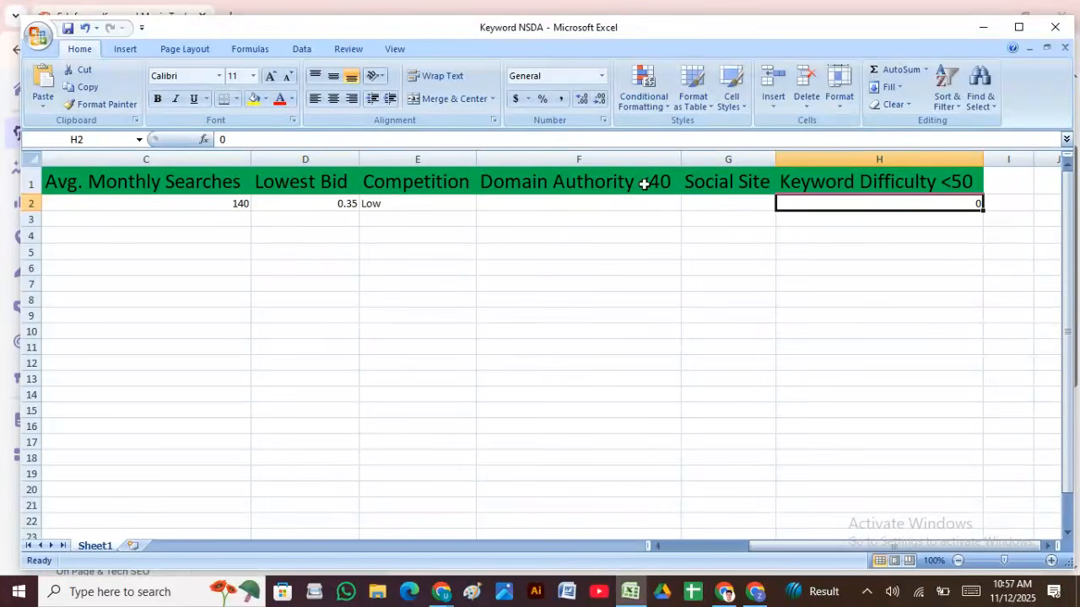
# Step: Check the empty Domain Authority and Social Site cells, then bring up a blank Chrome tab
pyautogui.click(624, 200)
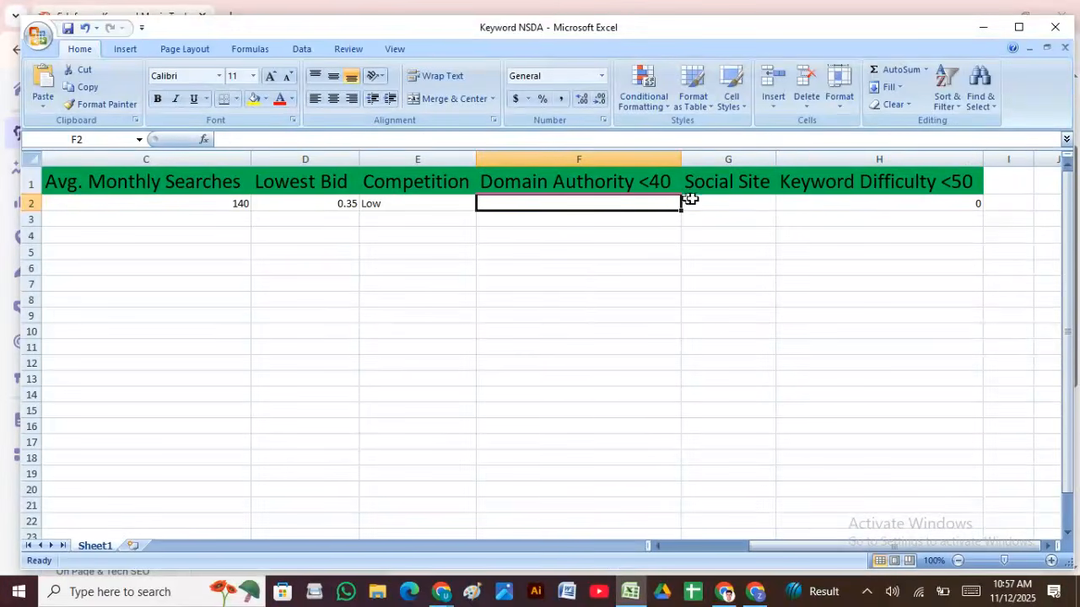
pyautogui.click(748, 200)
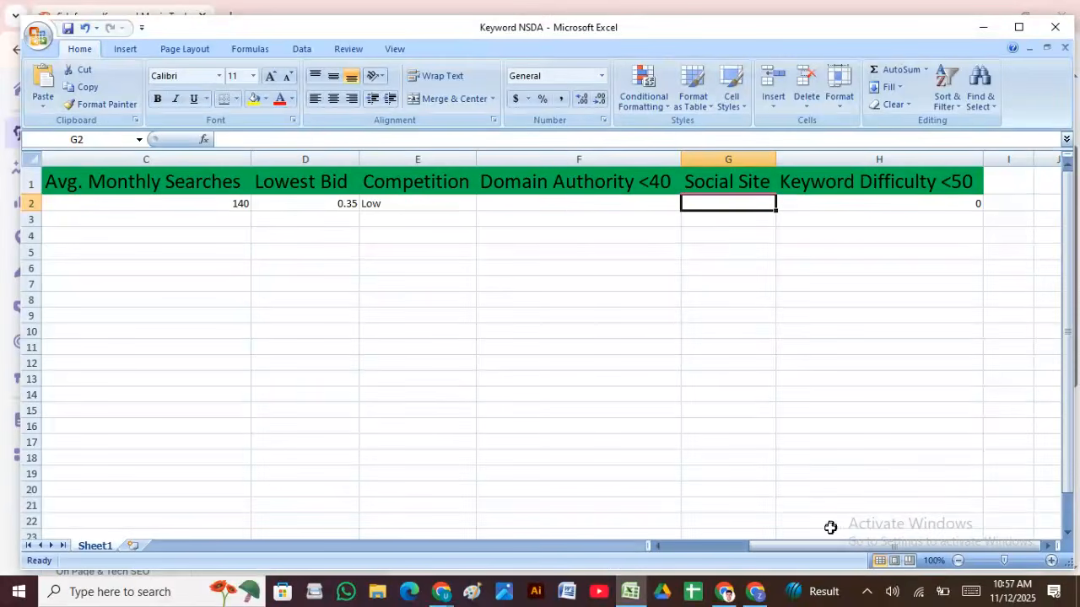
pyautogui.moveTo(820, 551); pyautogui.dragTo(684, 535)
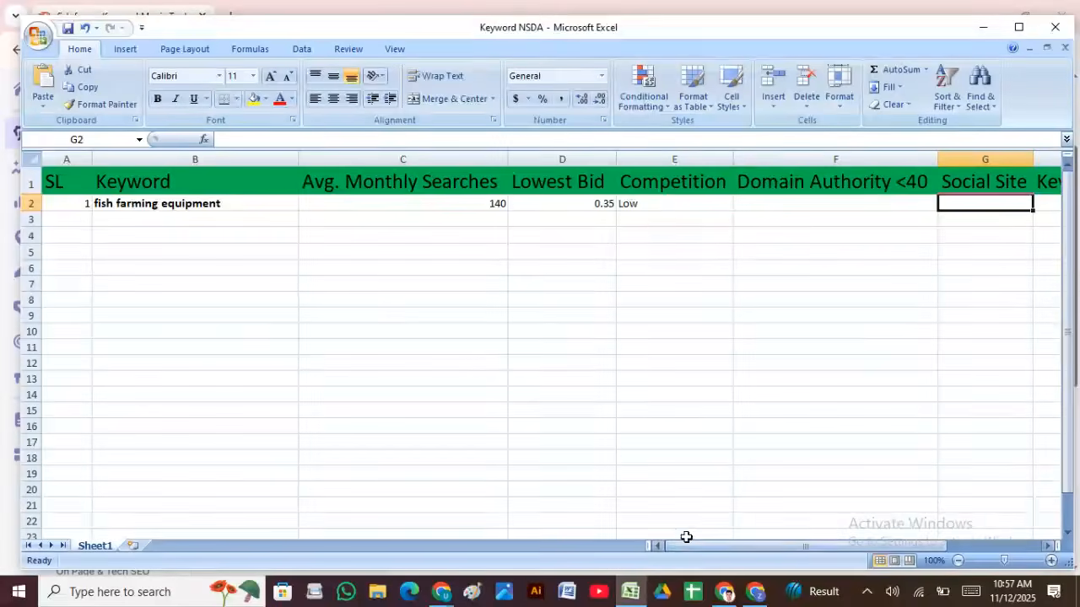
pyautogui.click(723, 591)
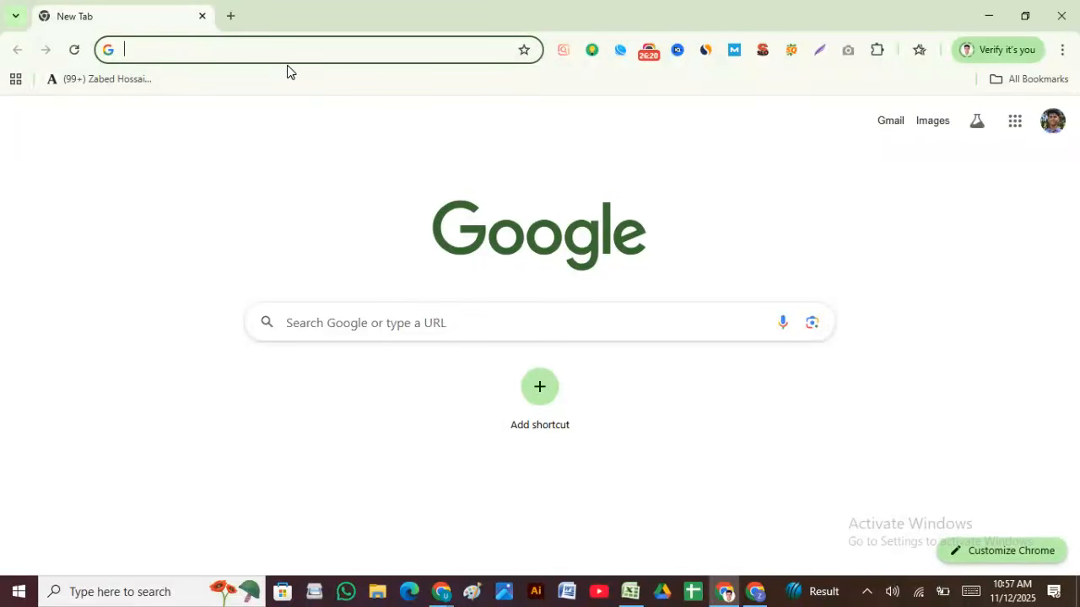
# Step: Go to Moz, log in to the Moz account, and open a new blank tab beside it
pyautogui.write('moz.com/home')
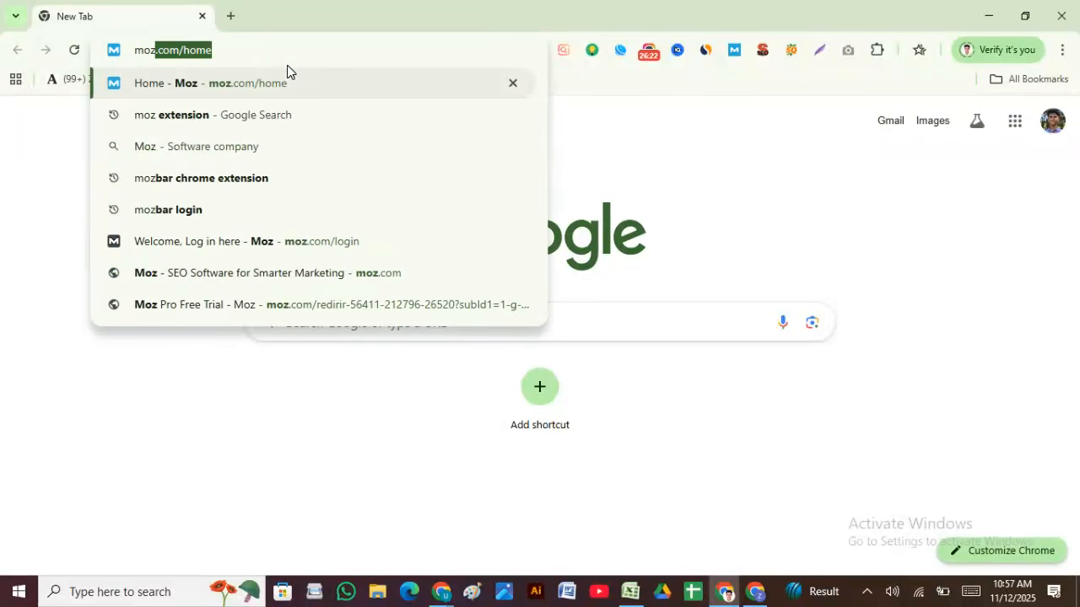
pyautogui.press('Return')
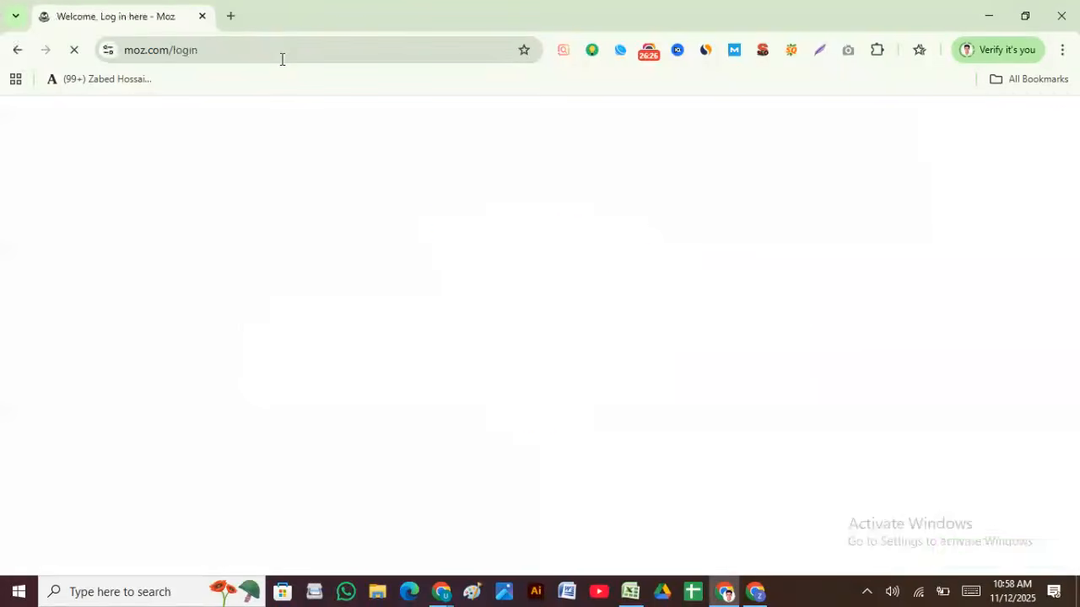
pyautogui.scroll(-1, 268, 419)
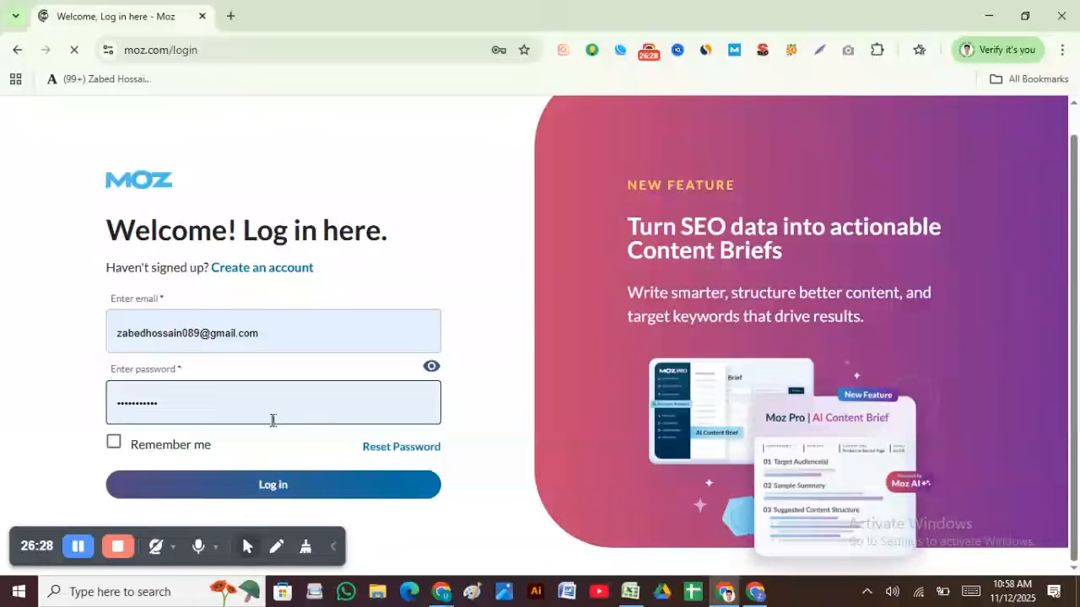
pyautogui.click(266, 484)
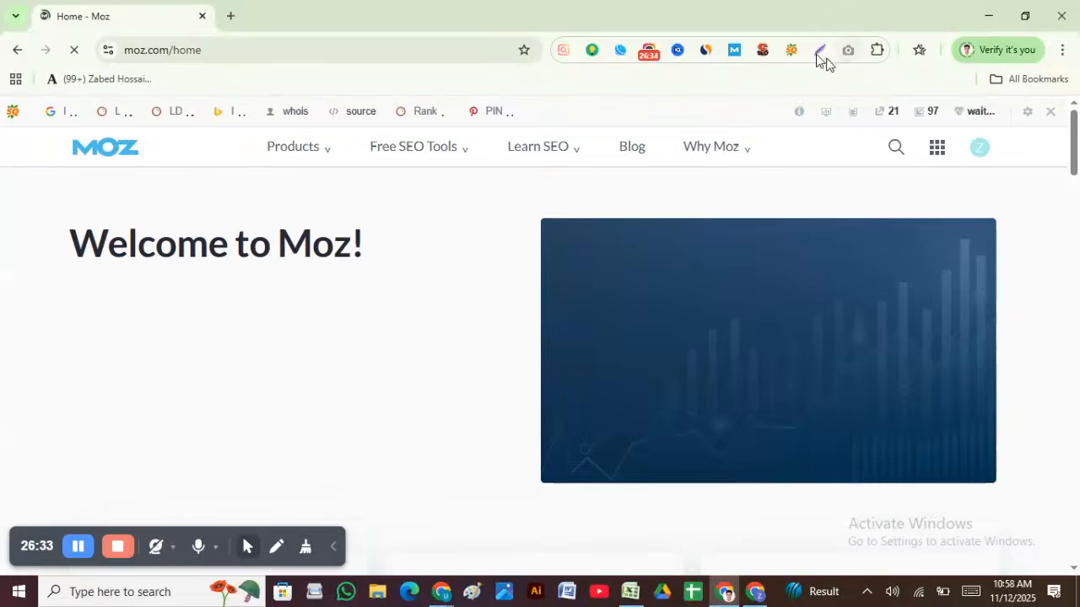
pyautogui.click(231, 15)
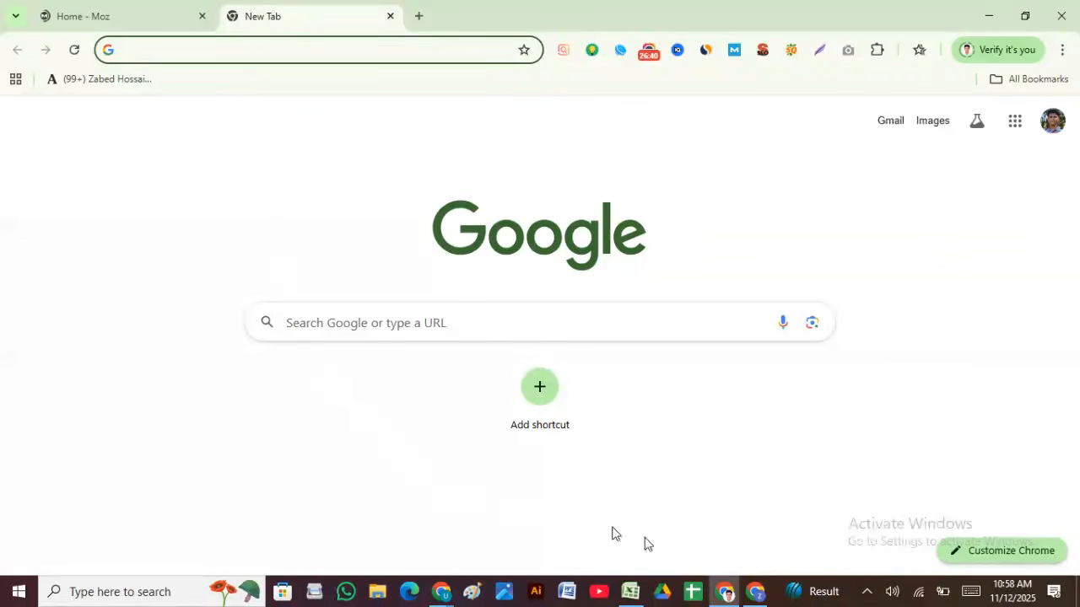
# Step: Copy 'fish farming equipment' from B2 and search it on Google
pyautogui.click(631, 591)
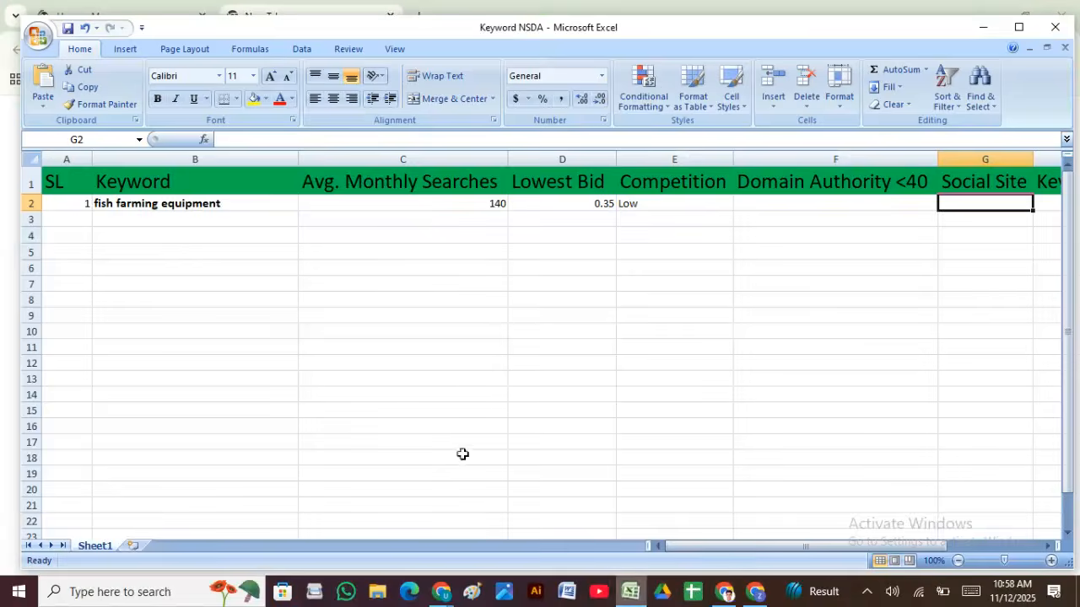
pyautogui.click(210, 204)
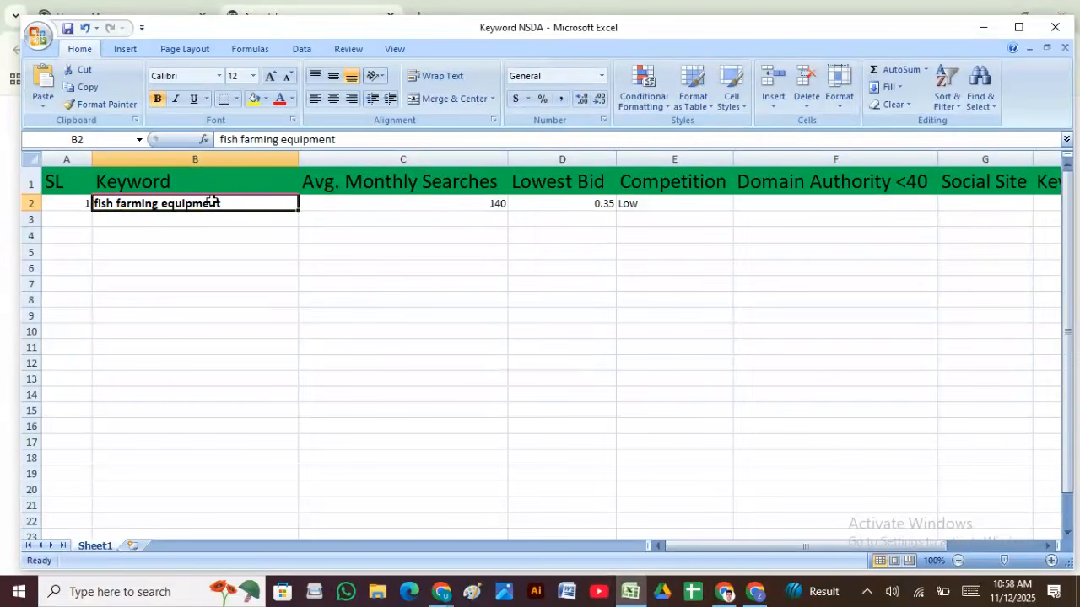
pyautogui.hotkey('ctrl', 'c')
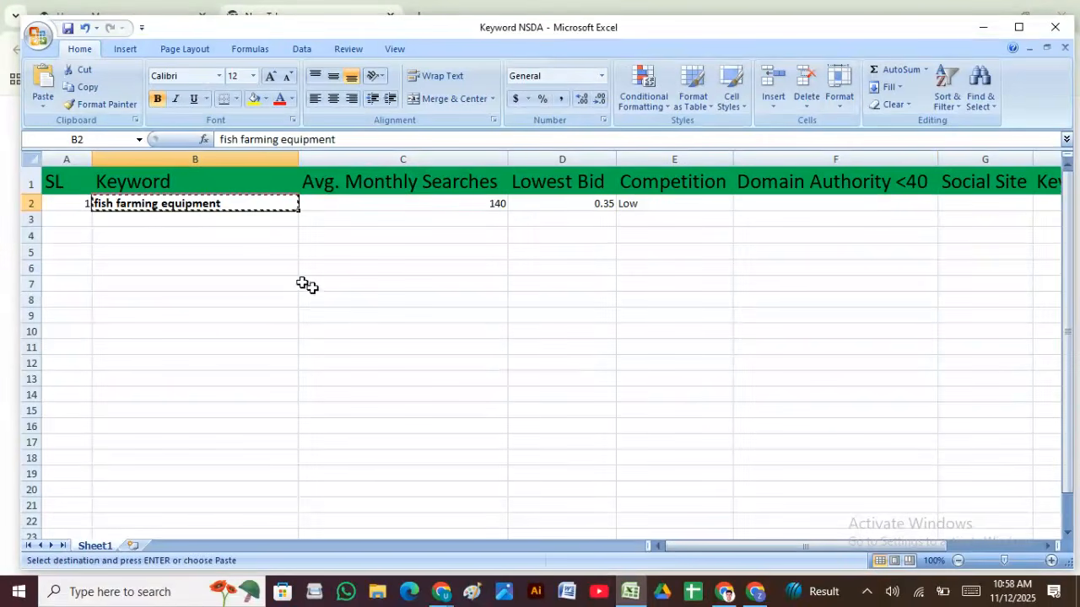
pyautogui.click(731, 596)
pyautogui.click(202, 52)
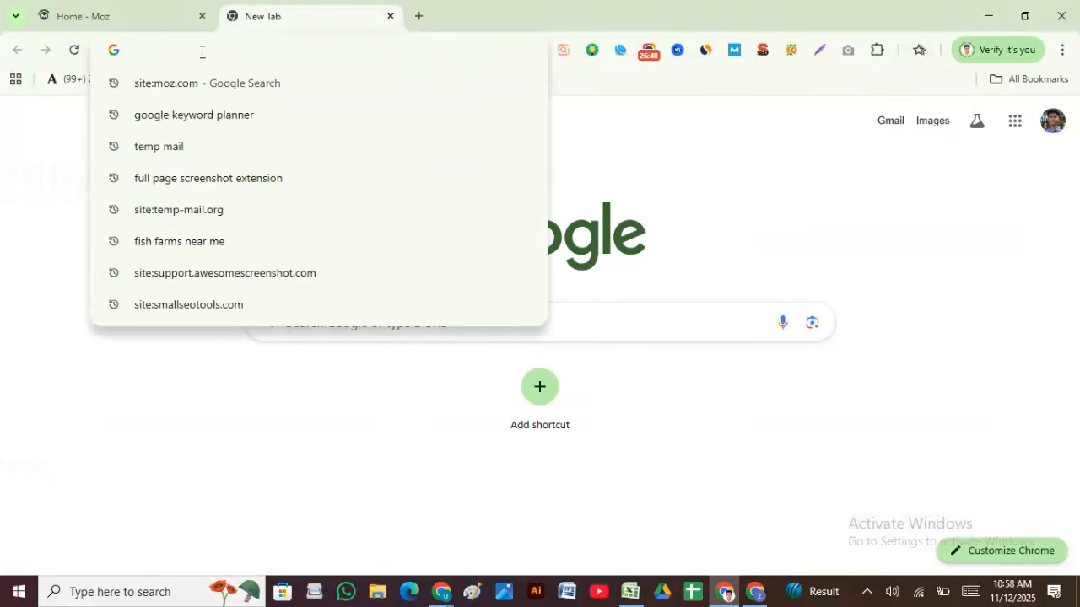
pyautogui.hotkey('ctrl', 'v')
pyautogui.press('Return')
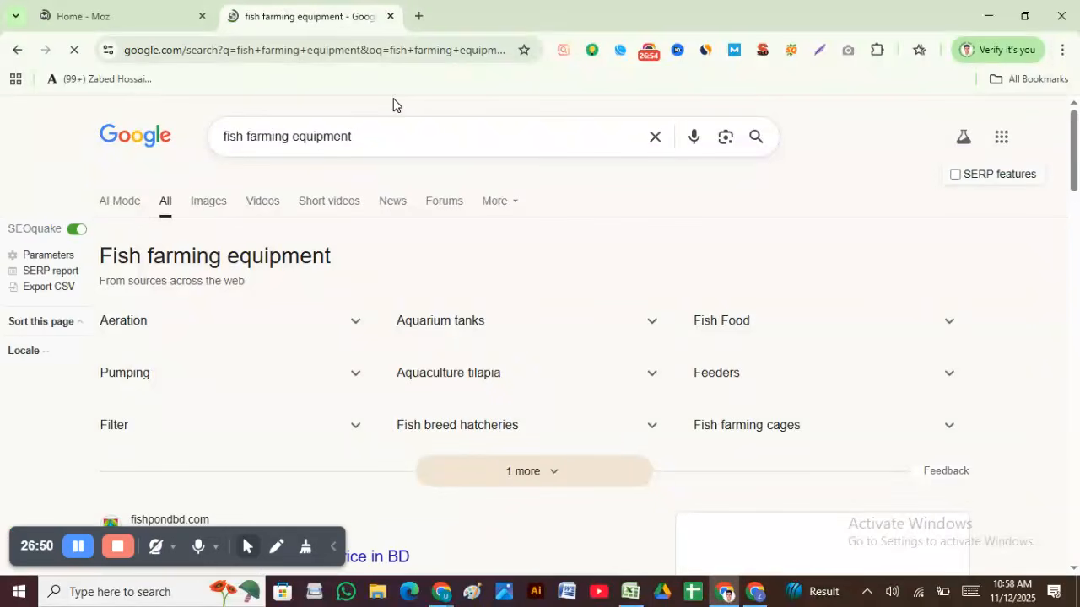
# Step: Scroll through the fish farming equipment results, then return to the Keyword NSDA workbook
pyautogui.scroll(-14, 545, 200)
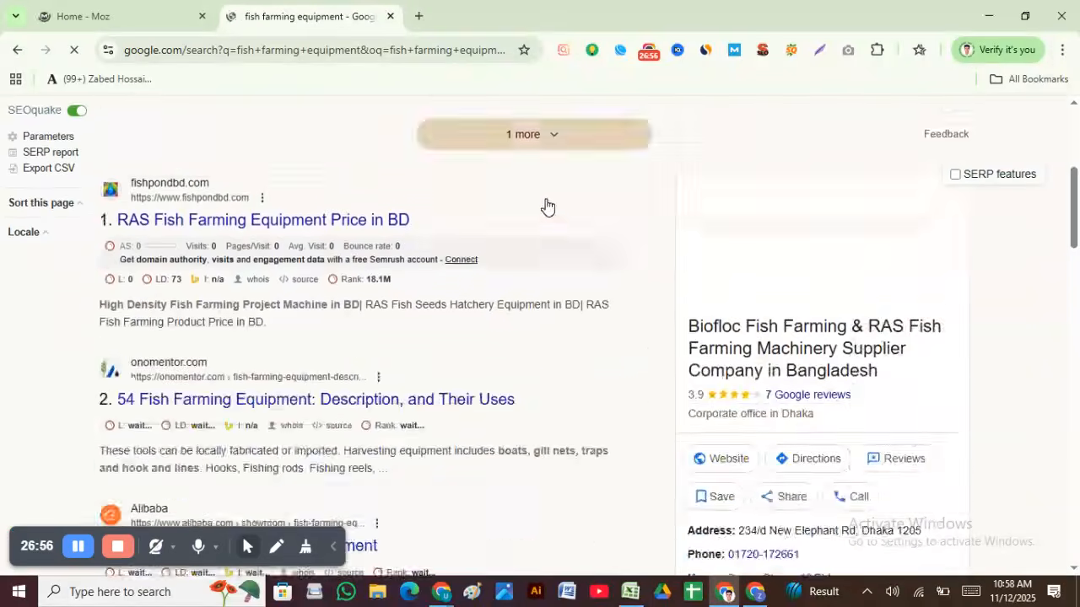
pyautogui.scroll(-12, 521, 258)
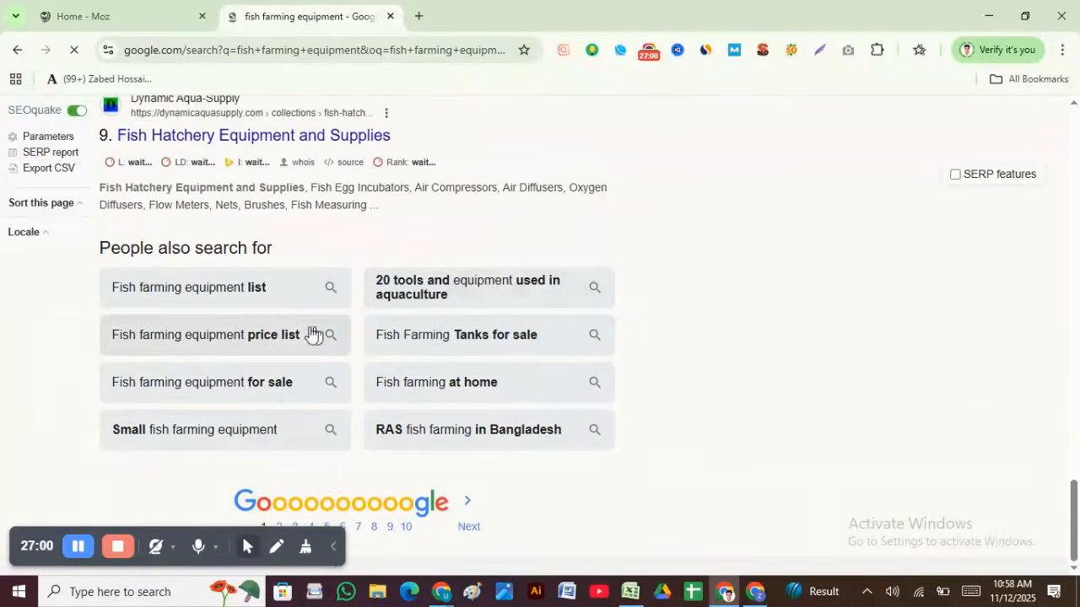
pyautogui.scroll(2, 253, 333)
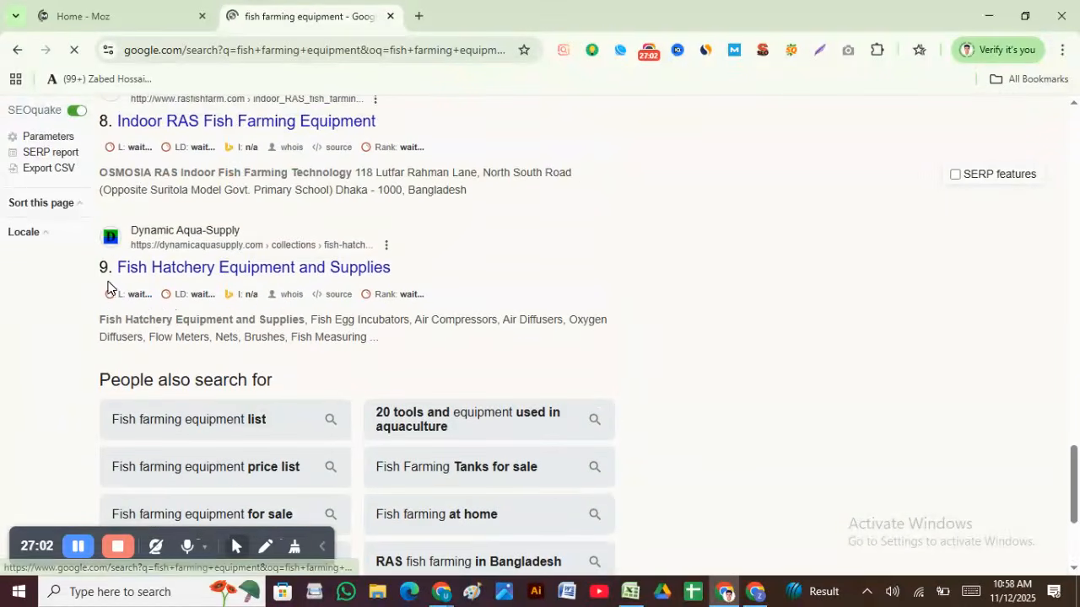
pyautogui.scroll(-3, 113, 285)
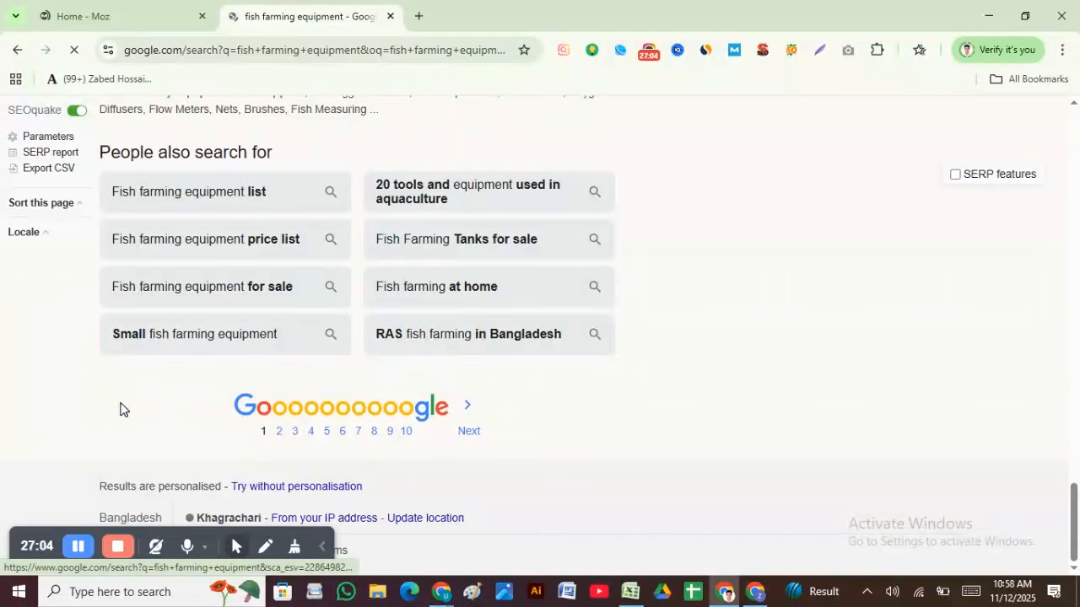
pyautogui.scroll(3, 118, 392)
pyautogui.scroll(5, 337, 275)
pyautogui.scroll(8, 343, 266)
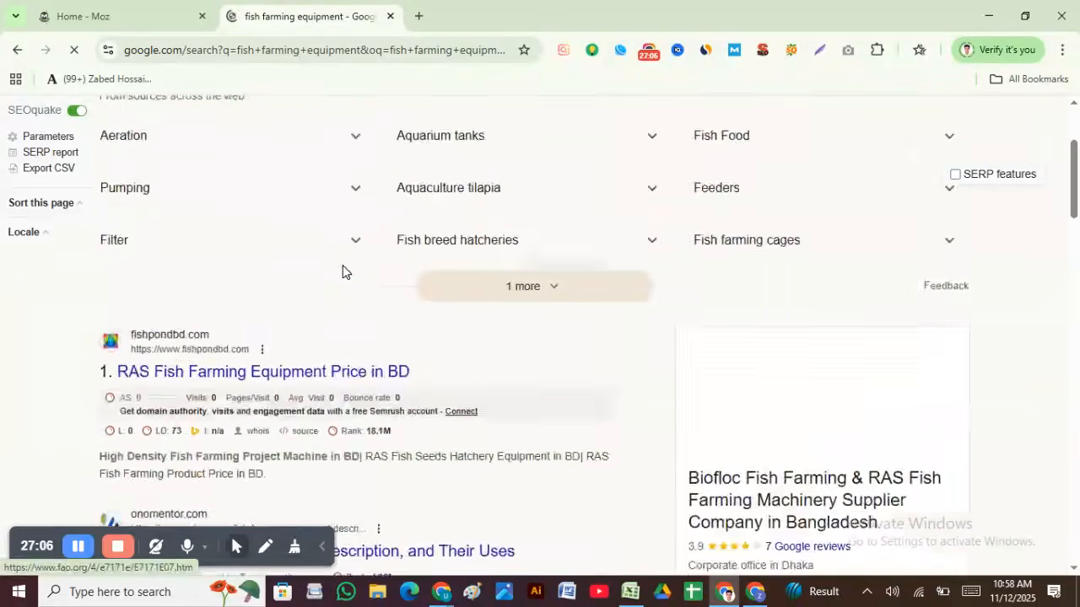
pyautogui.scroll(-15, 576, 265)
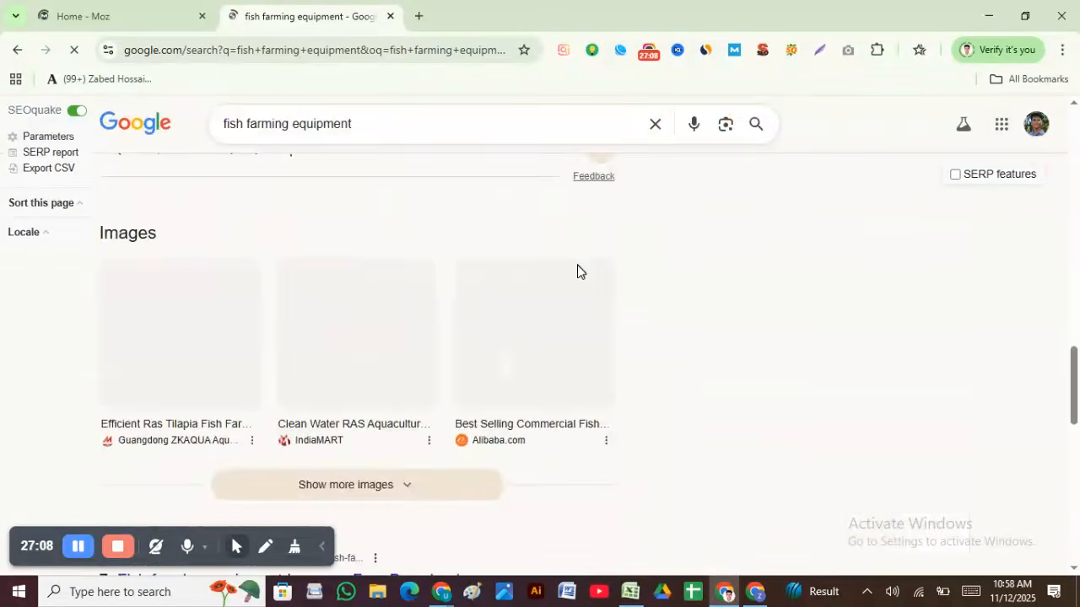
pyautogui.scroll(15, 605, 296)
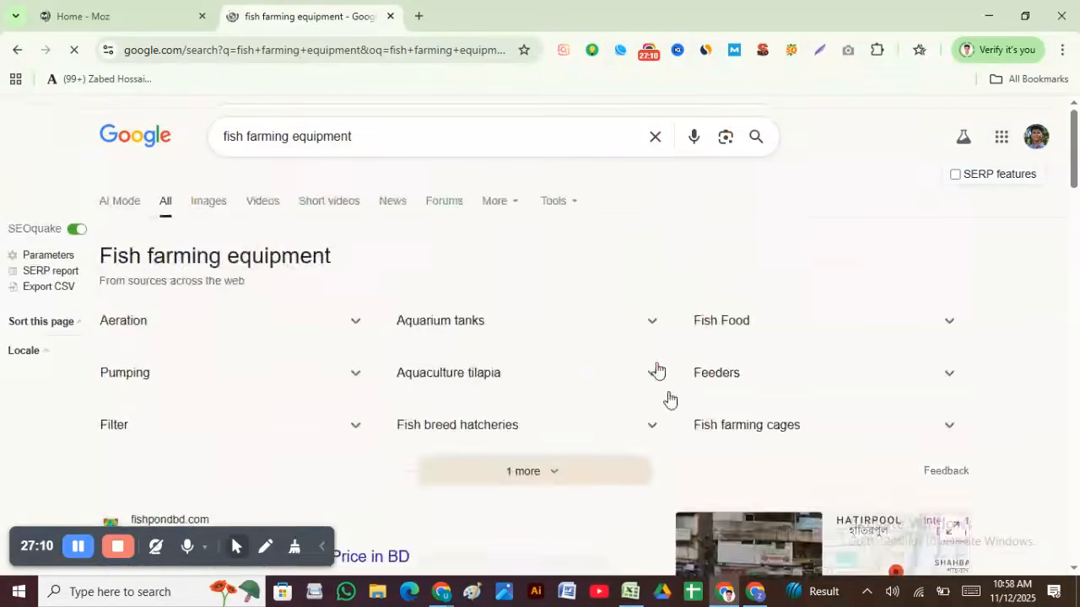
pyautogui.click(631, 593)
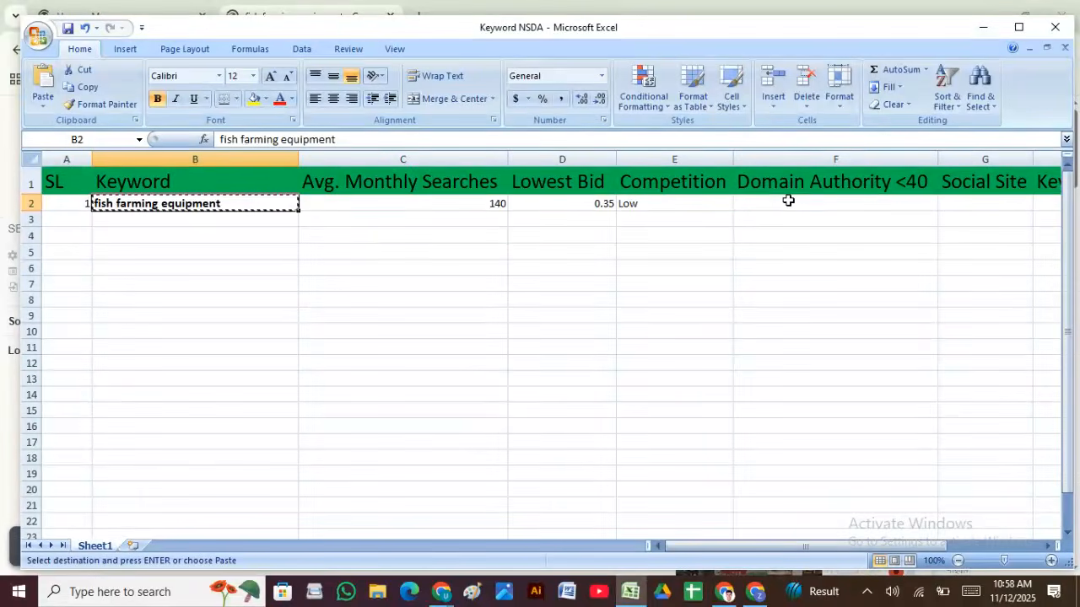
pyautogui.click(255, 215)
pyautogui.click(327, 222)
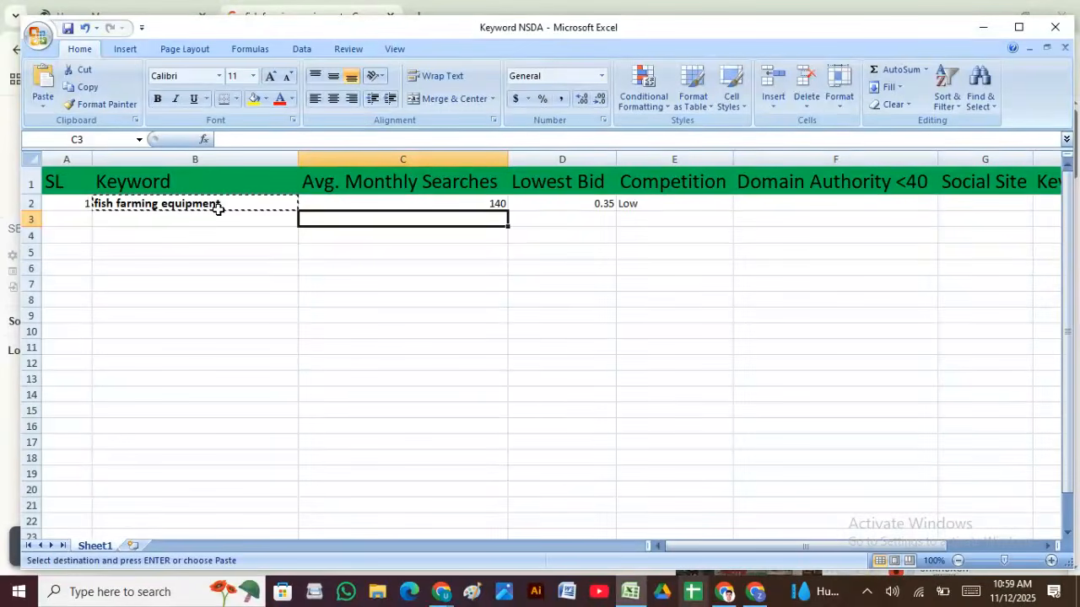
pyautogui.click(783, 201)
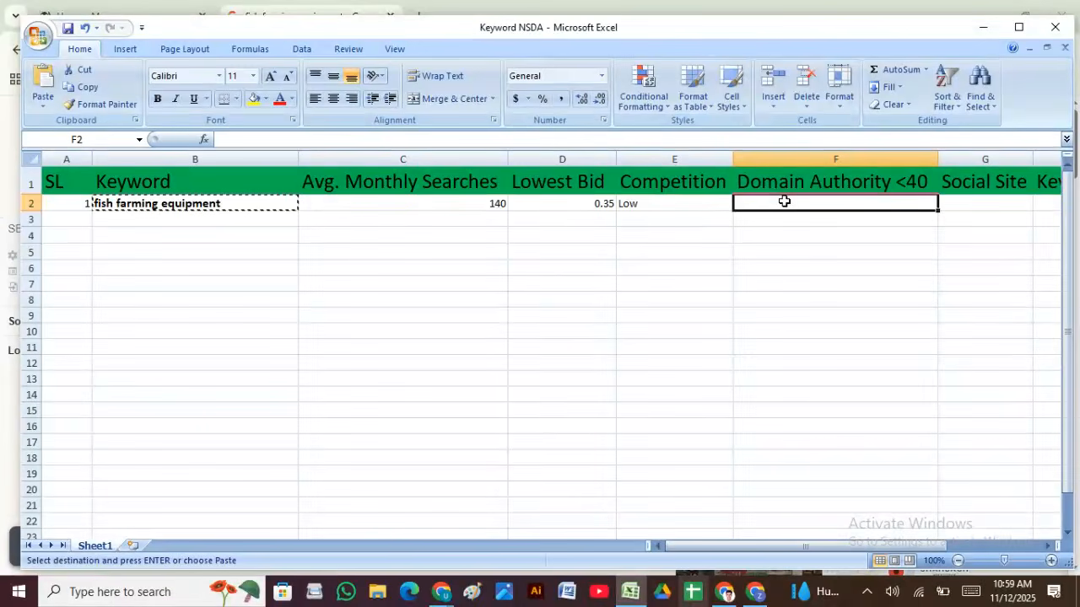
# Step: Glance over the Moz home page, then go back to the fish farming equipment results
pyautogui.click(727, 593)
pyautogui.click(113, 19)
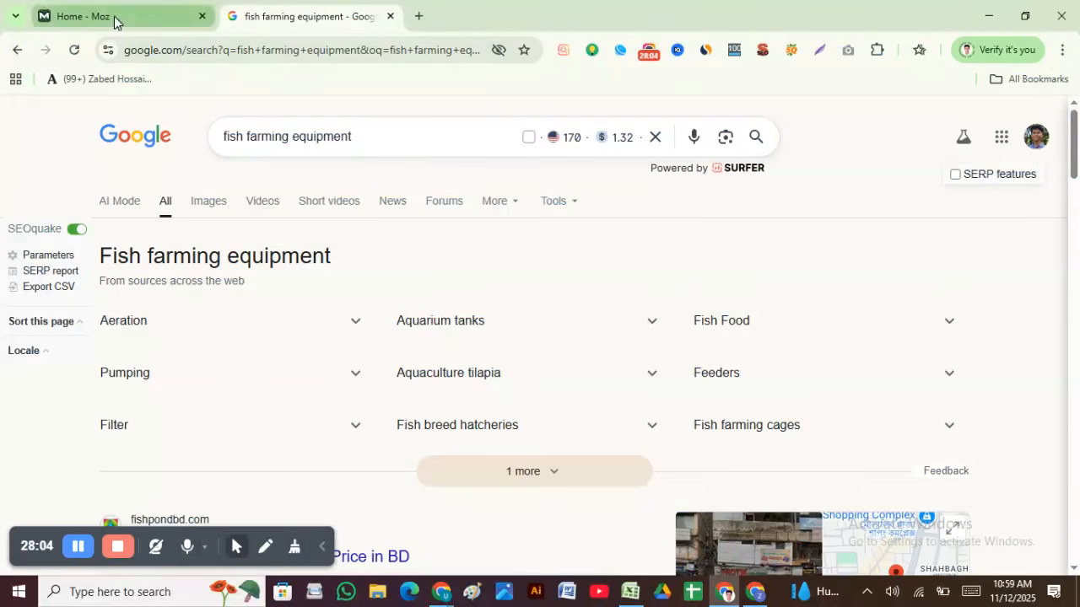
pyautogui.scroll(-3, 250, 371)
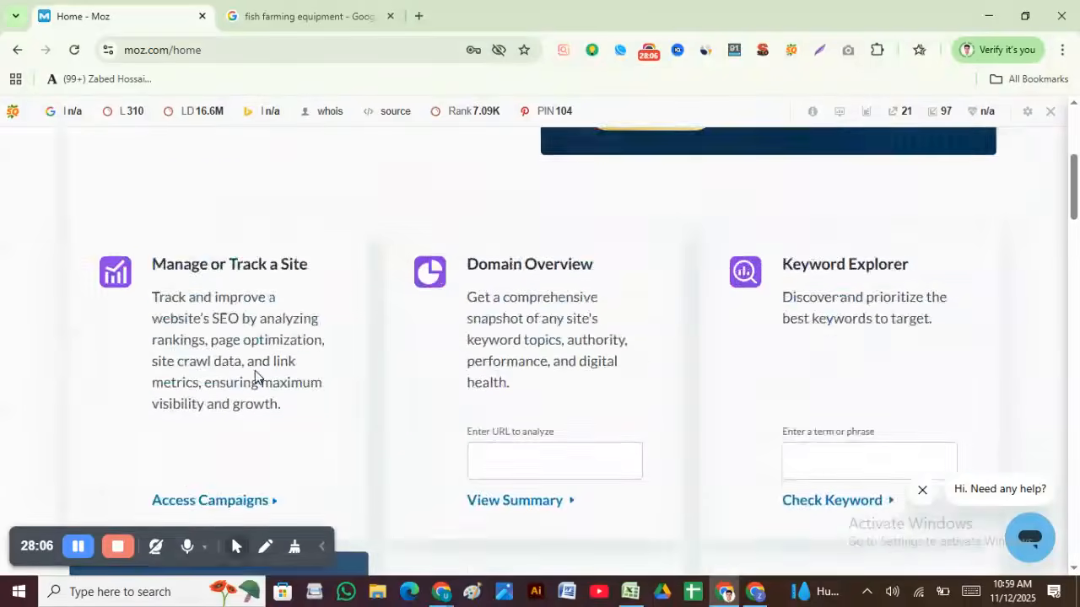
pyautogui.scroll(4, 255, 371)
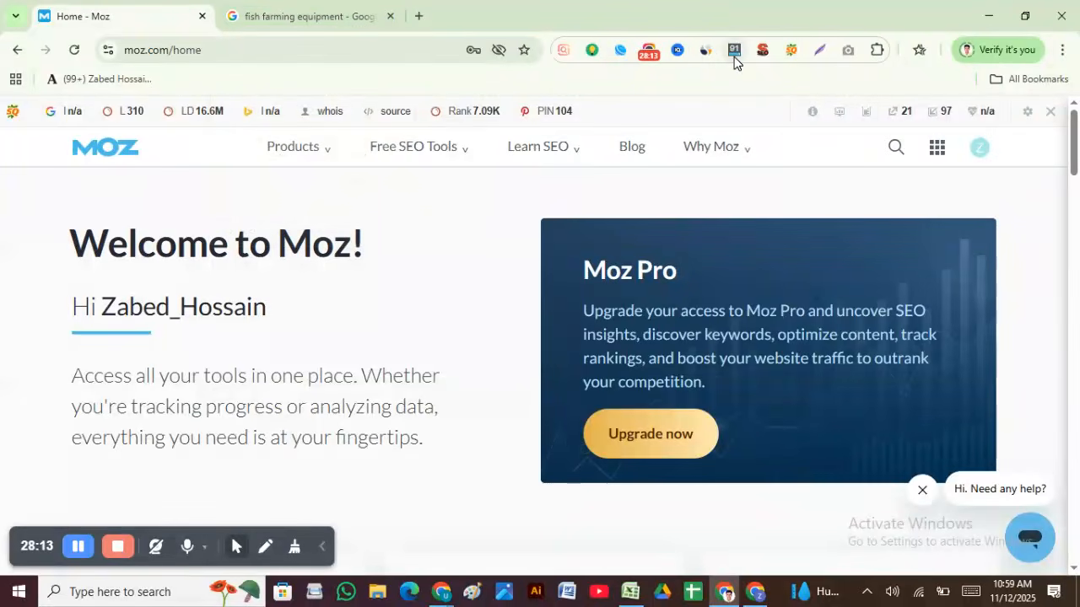
pyautogui.click(359, 15)
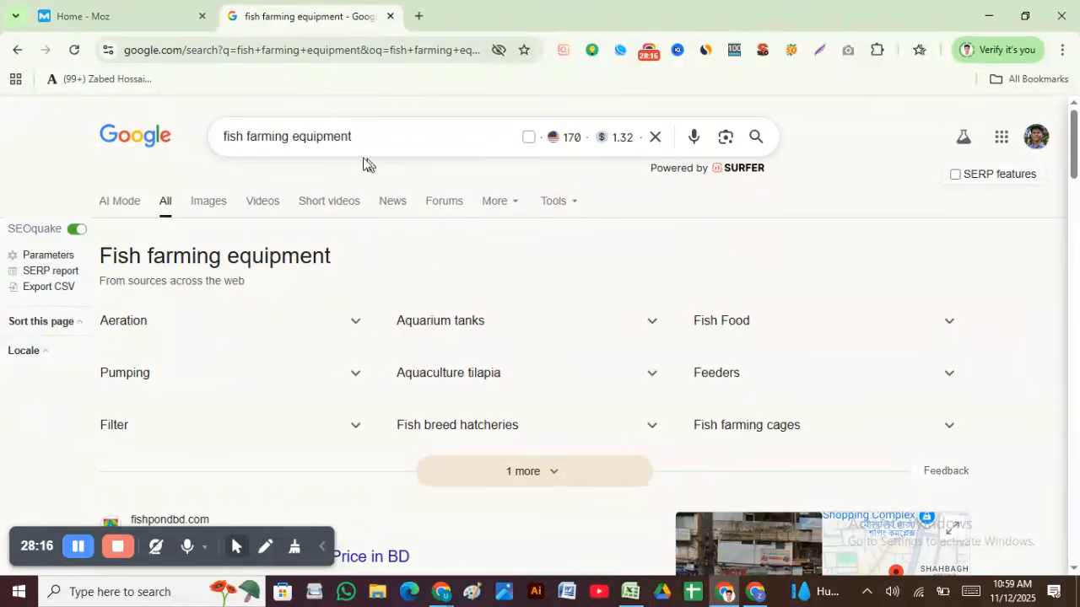
# Step: Scan the MozBar Domain Authority scores on the first page of results
pyautogui.scroll(-5, 836, 210)
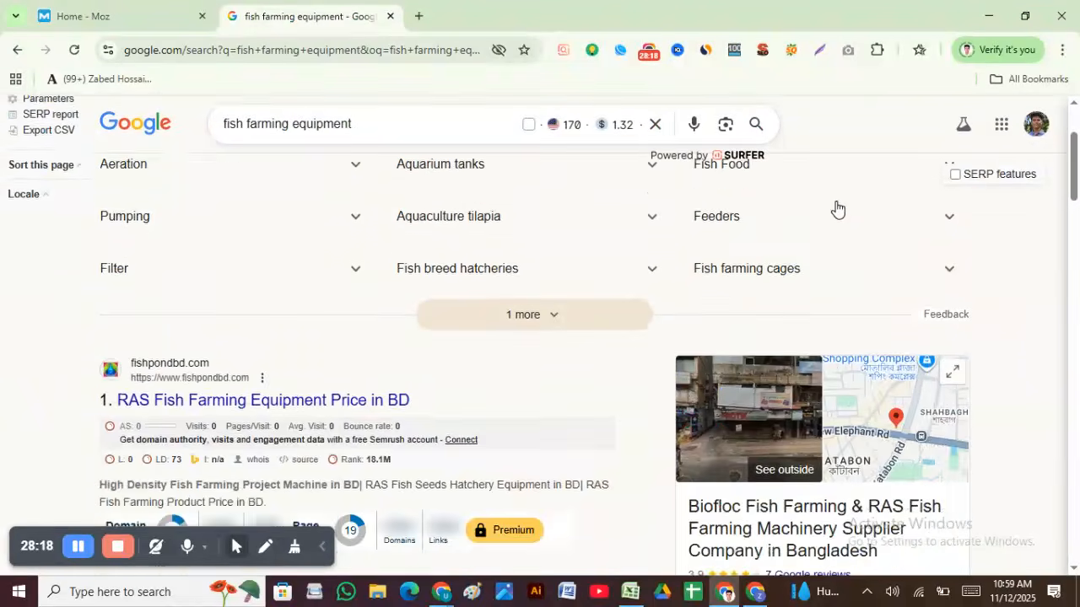
pyautogui.scroll(2, 178, 321)
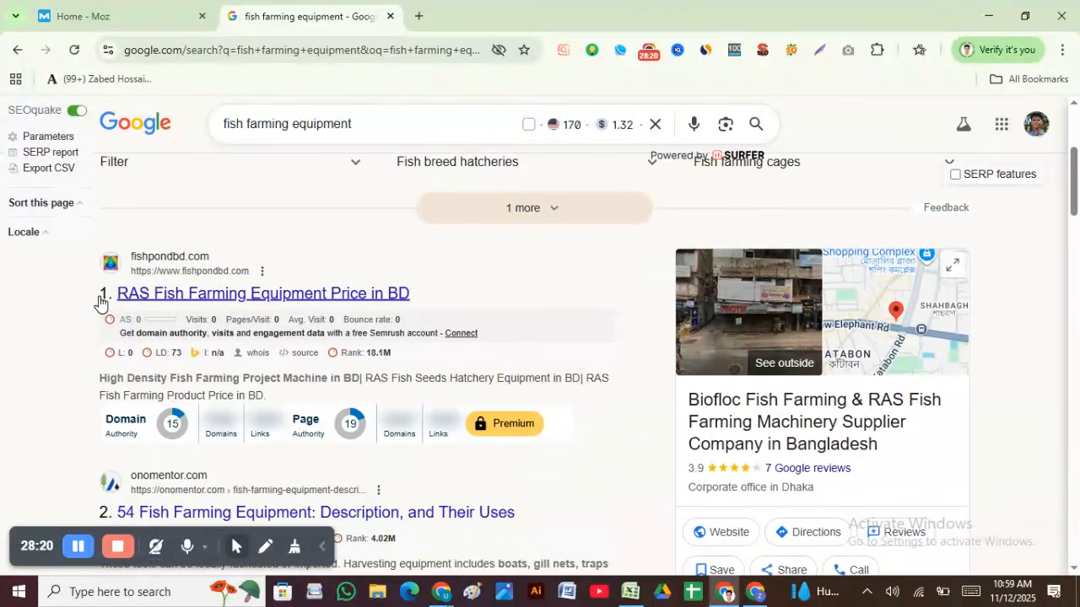
pyautogui.moveTo(123, 422)
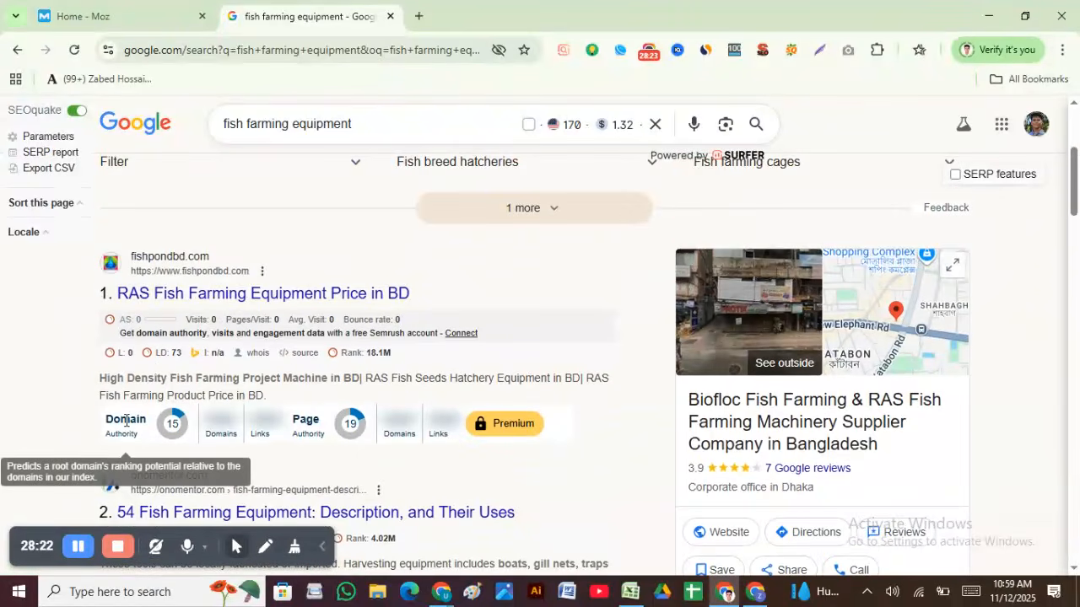
pyautogui.scroll(-2, 131, 456)
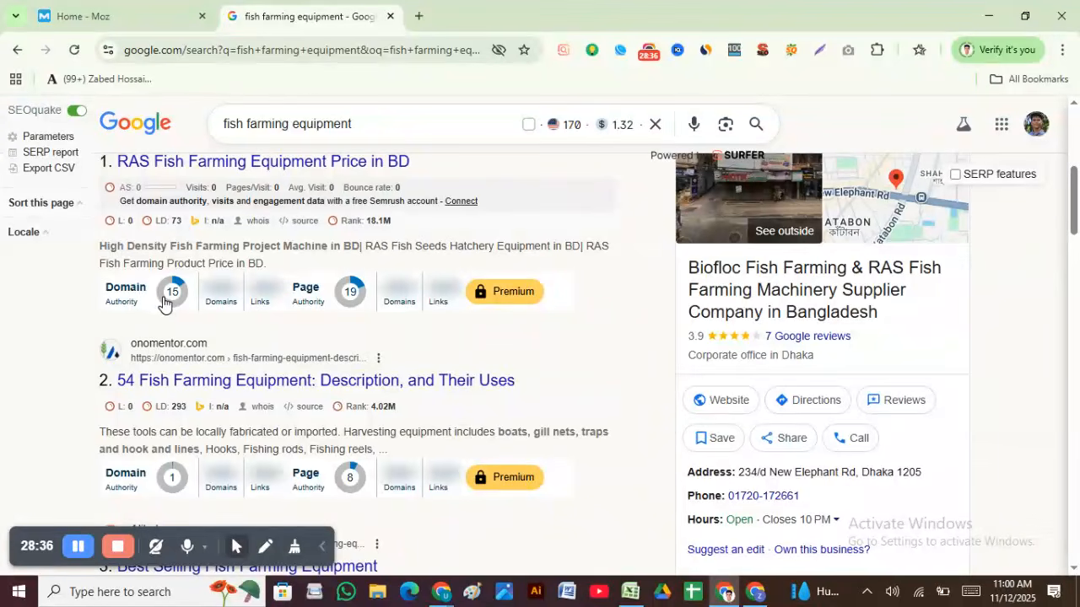
pyautogui.scroll(-3, 187, 277)
pyautogui.scroll(2, 164, 308)
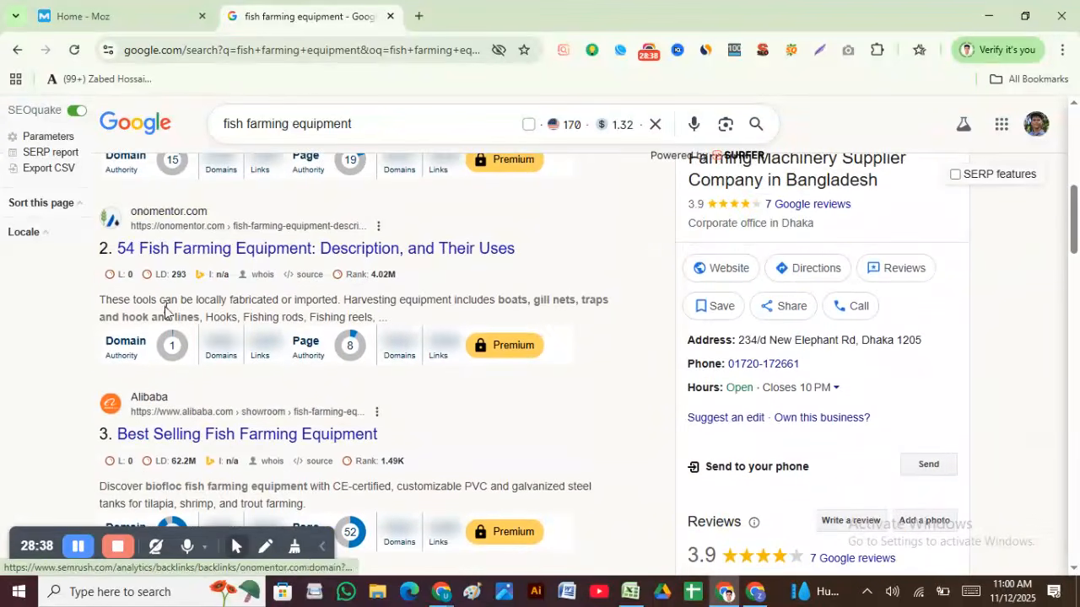
pyautogui.scroll(-2, 165, 354)
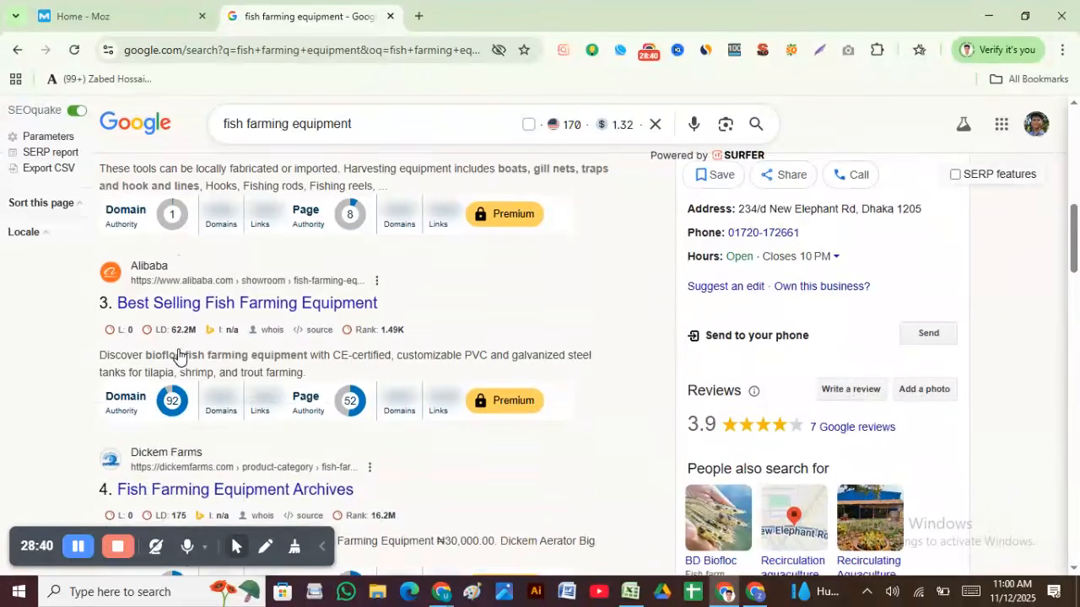
pyautogui.scroll(-3, 178, 417)
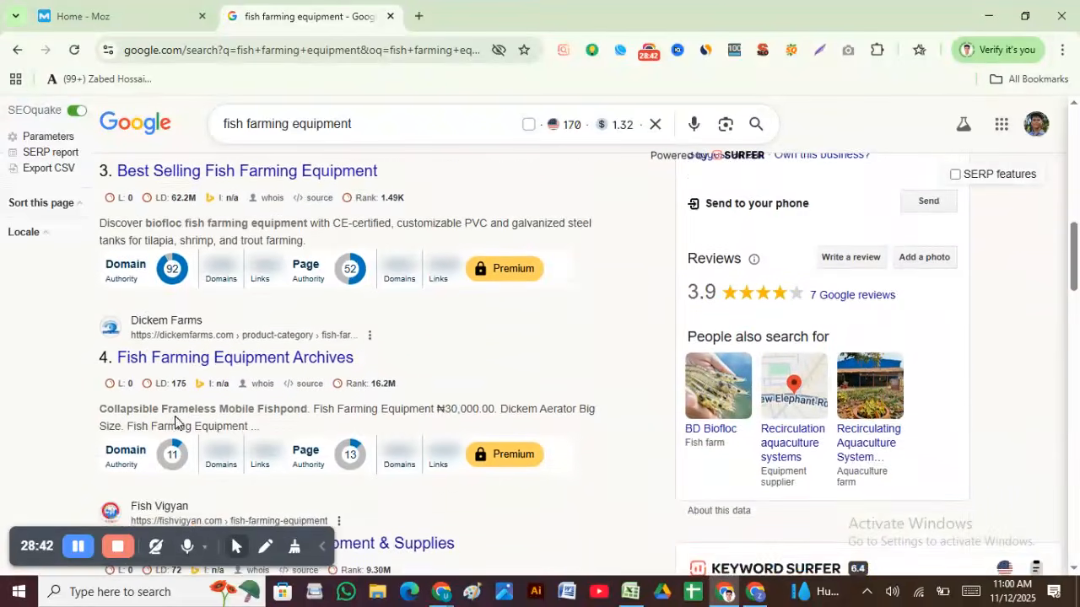
pyautogui.scroll(-2, 177, 341)
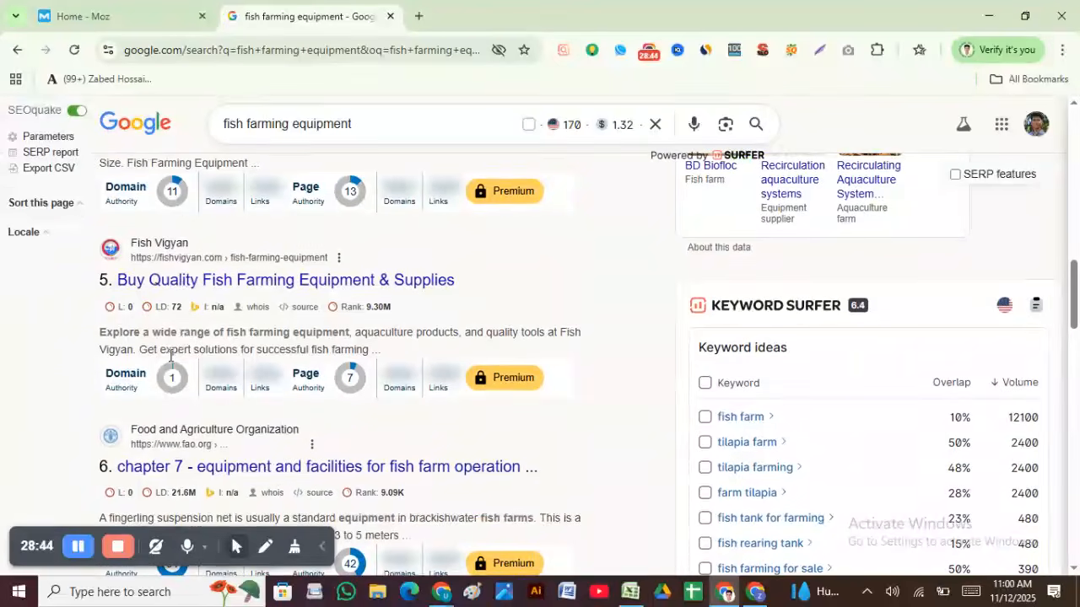
pyautogui.scroll(-2, 173, 380)
pyautogui.scroll(-5, 186, 460)
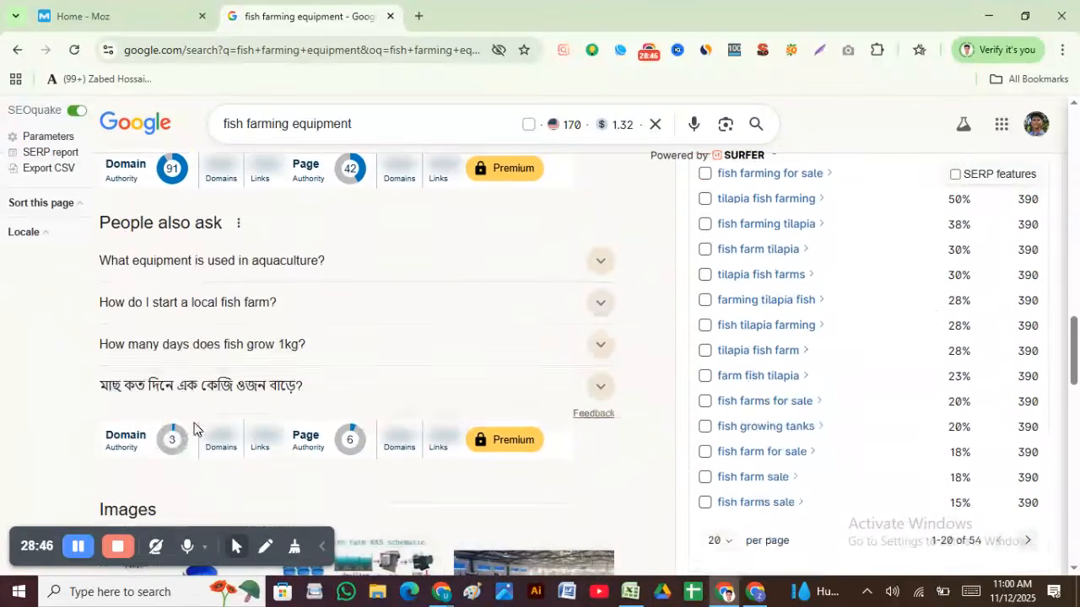
pyautogui.scroll(-3, 163, 352)
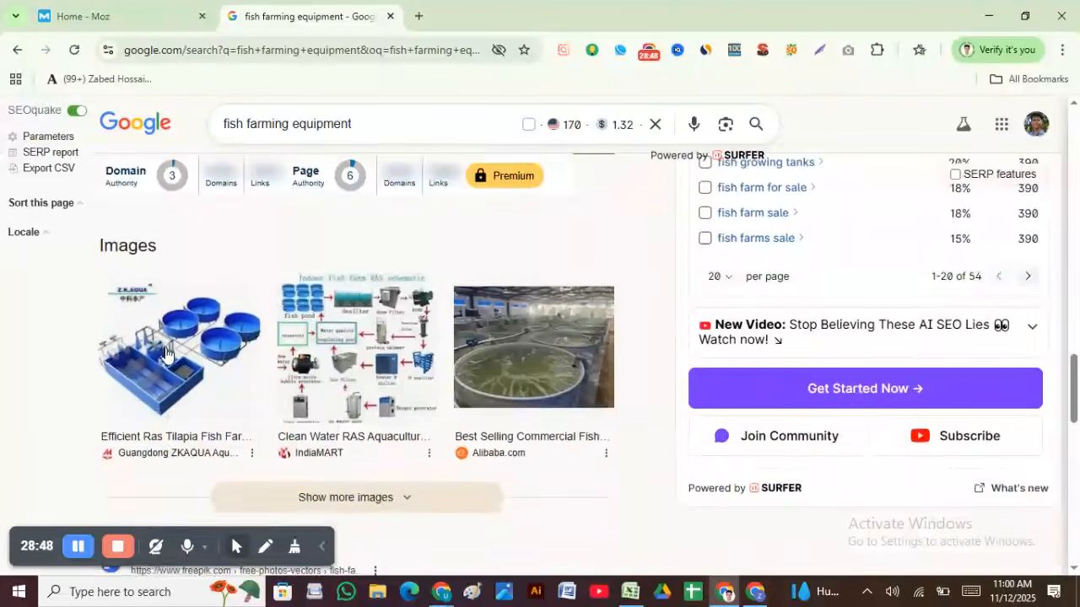
pyautogui.scroll(5, 183, 349)
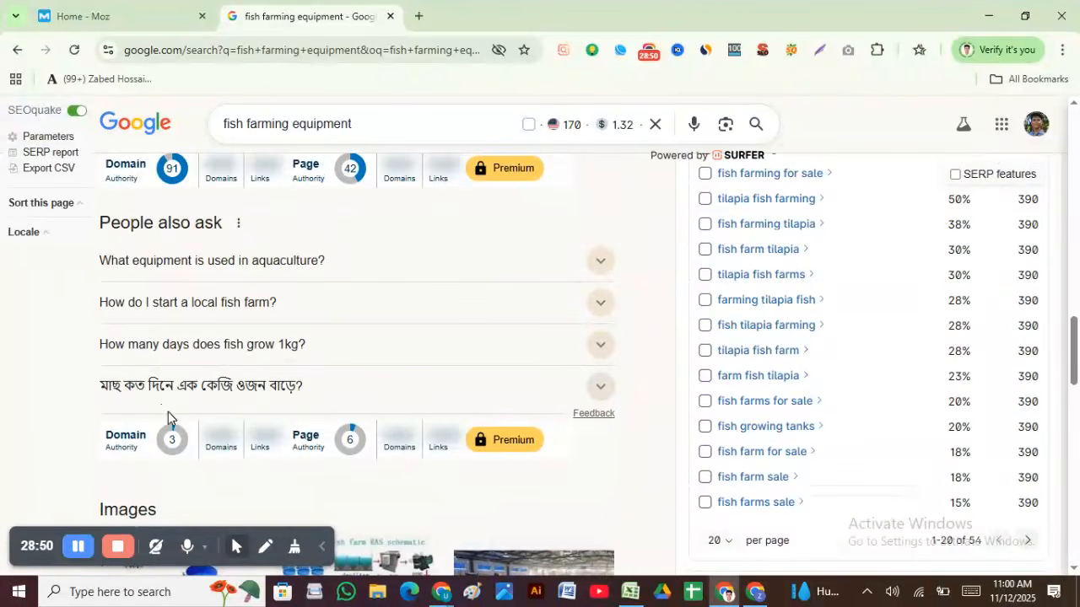
pyautogui.scroll(2, 142, 443)
pyautogui.scroll(-5, 135, 337)
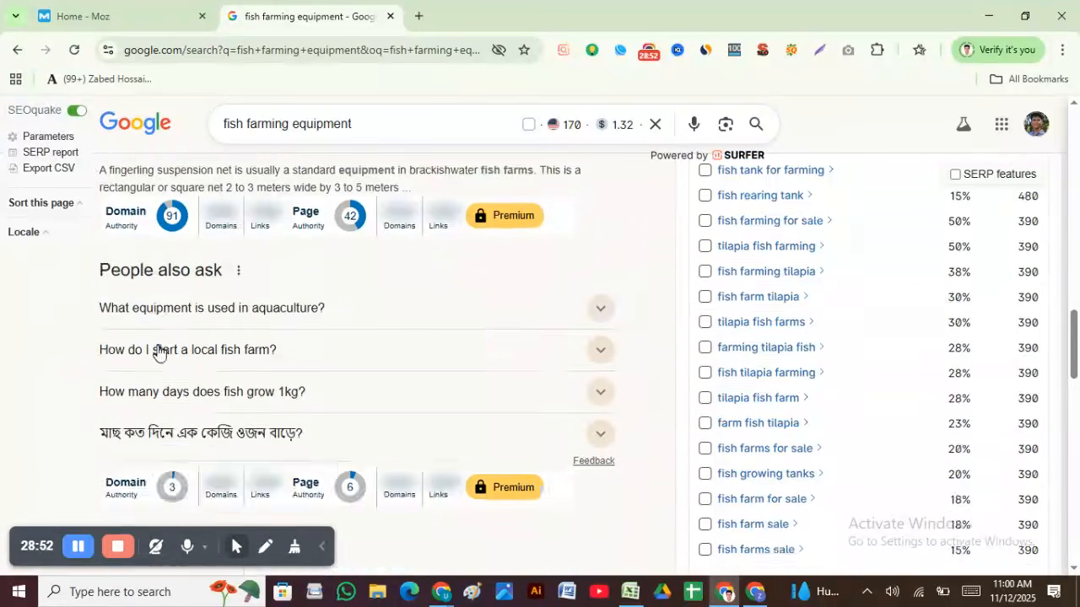
pyautogui.scroll(-5, 169, 454)
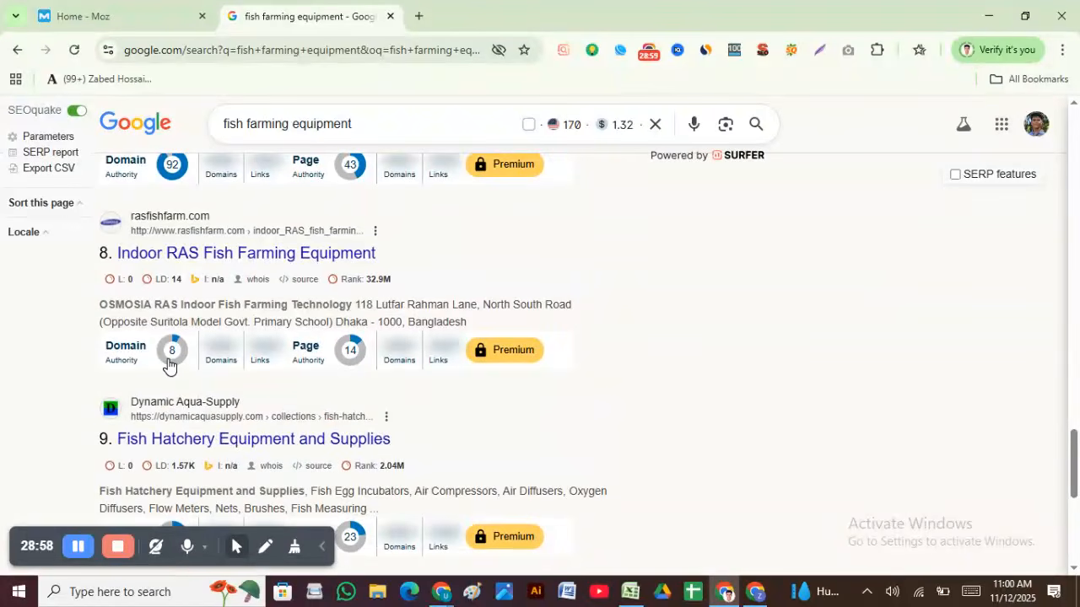
pyautogui.scroll(-2, 173, 368)
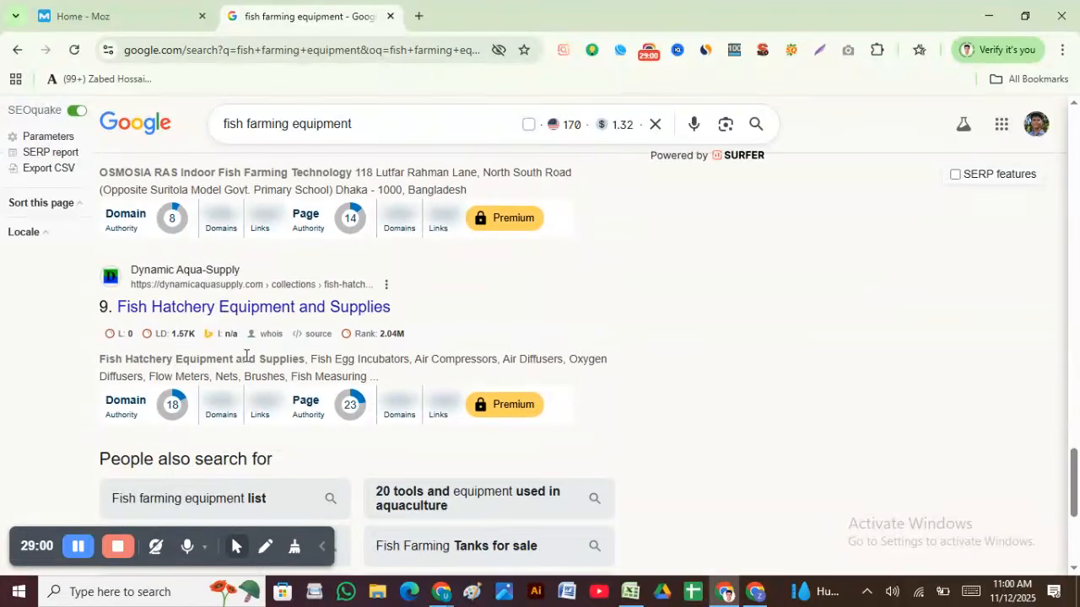
pyautogui.scroll(-4, 246, 355)
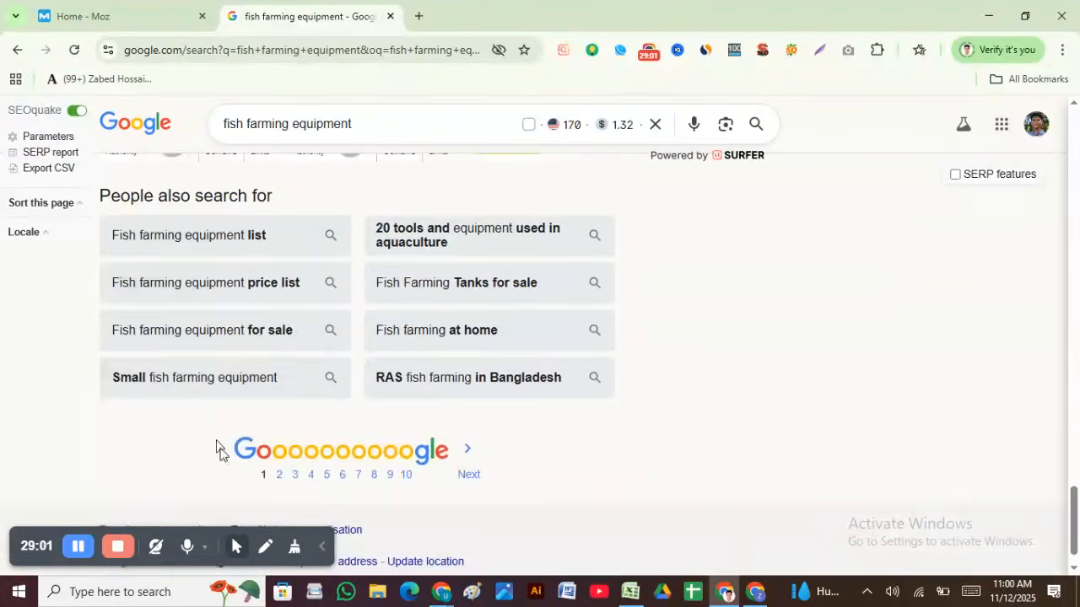
# Step: Go to page 2 of the results and view, then close, the MozBar link metrics
pyautogui.click(279, 475)
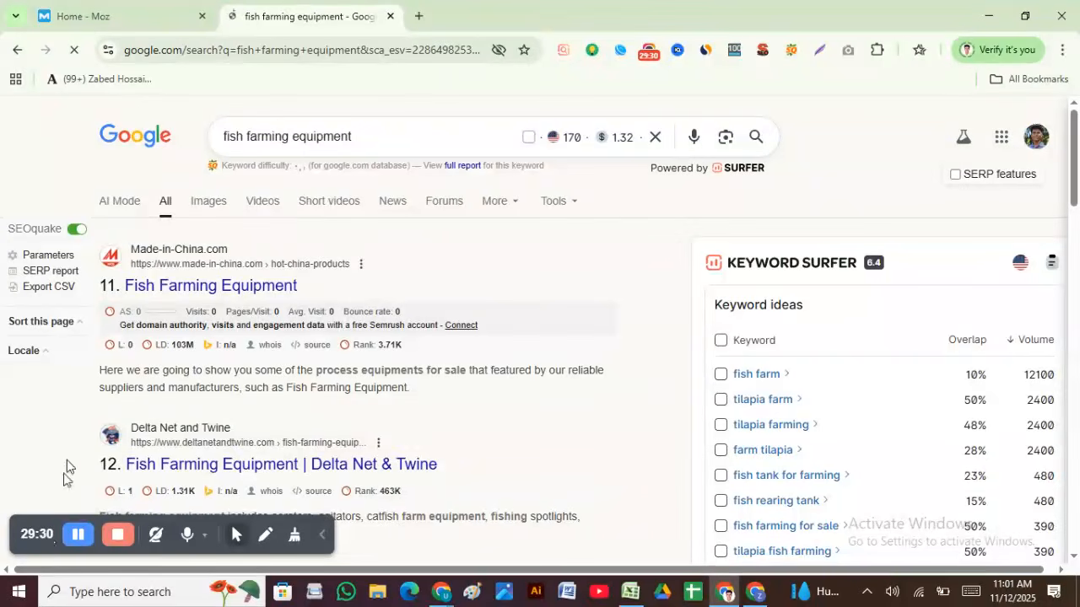
pyautogui.scroll(-6, 228, 324)
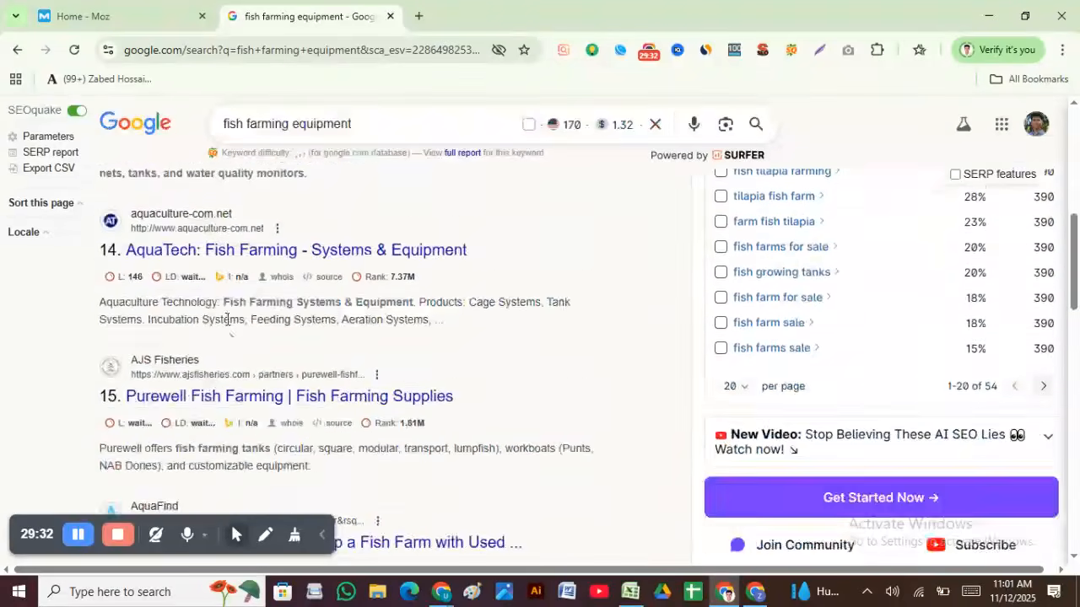
pyautogui.scroll(7, 228, 323)
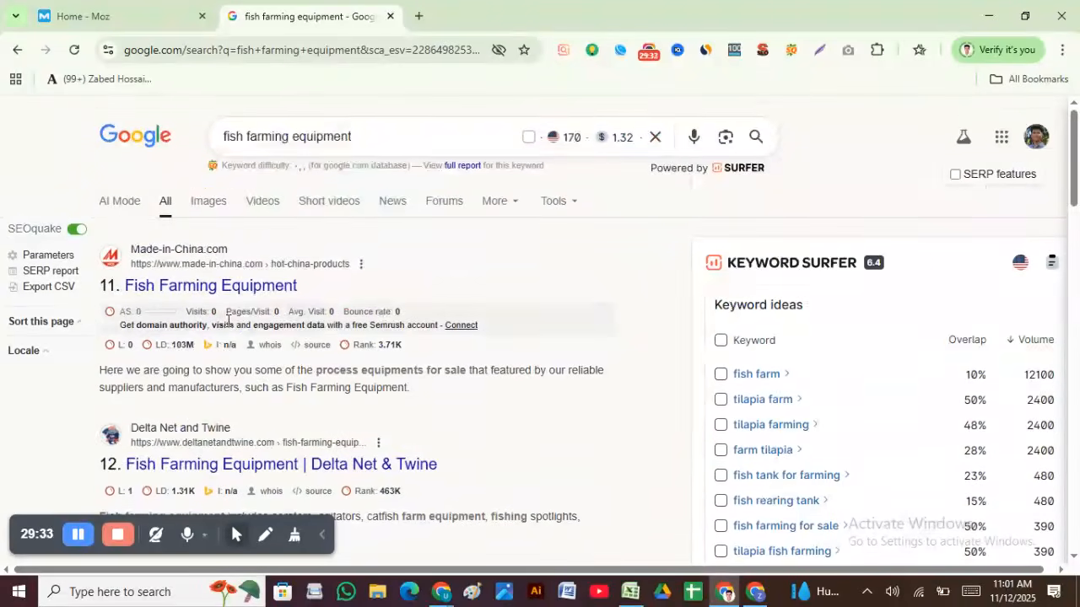
pyautogui.click(733, 50)
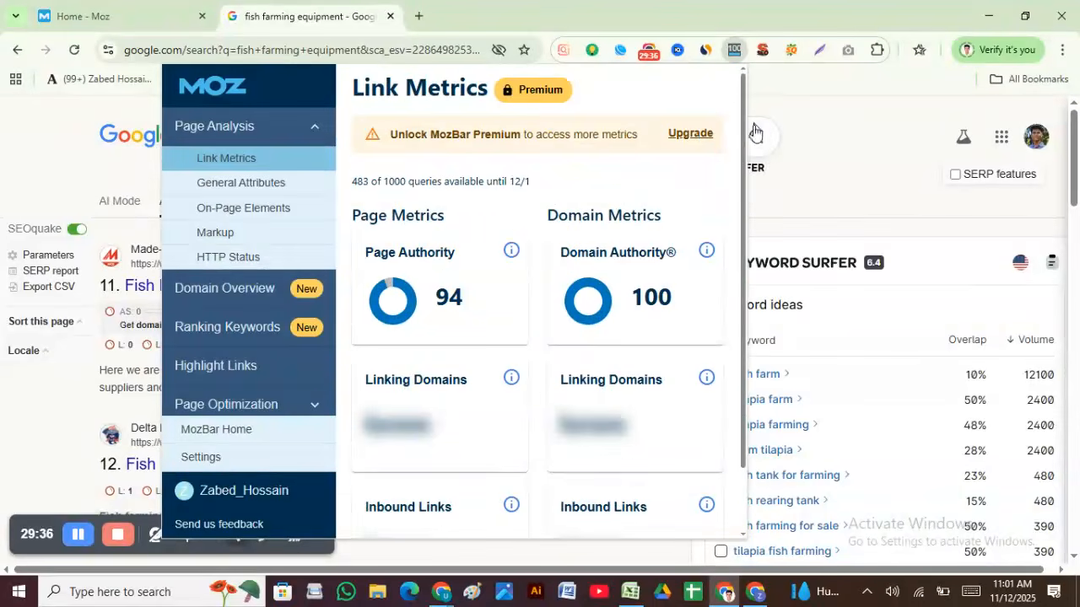
pyautogui.click(817, 105)
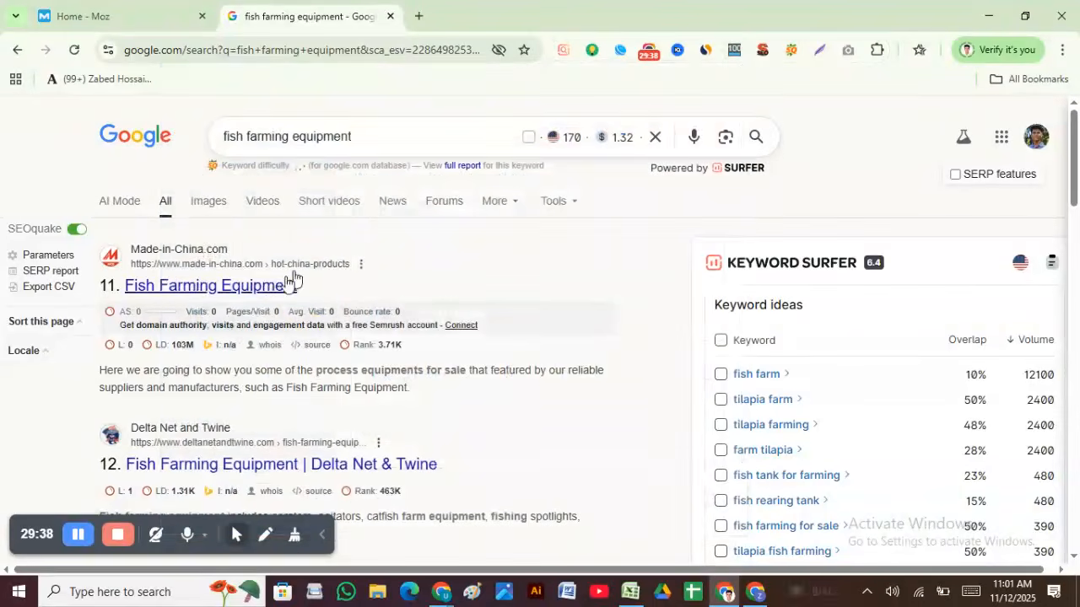
# Step: Finish scanning page 2 Domain Authority scores, return to page 1, then switch to Excel
pyautogui.scroll(-1, 263, 299)
pyautogui.scroll(-10, 266, 298)
pyautogui.scroll(12, 270, 297)
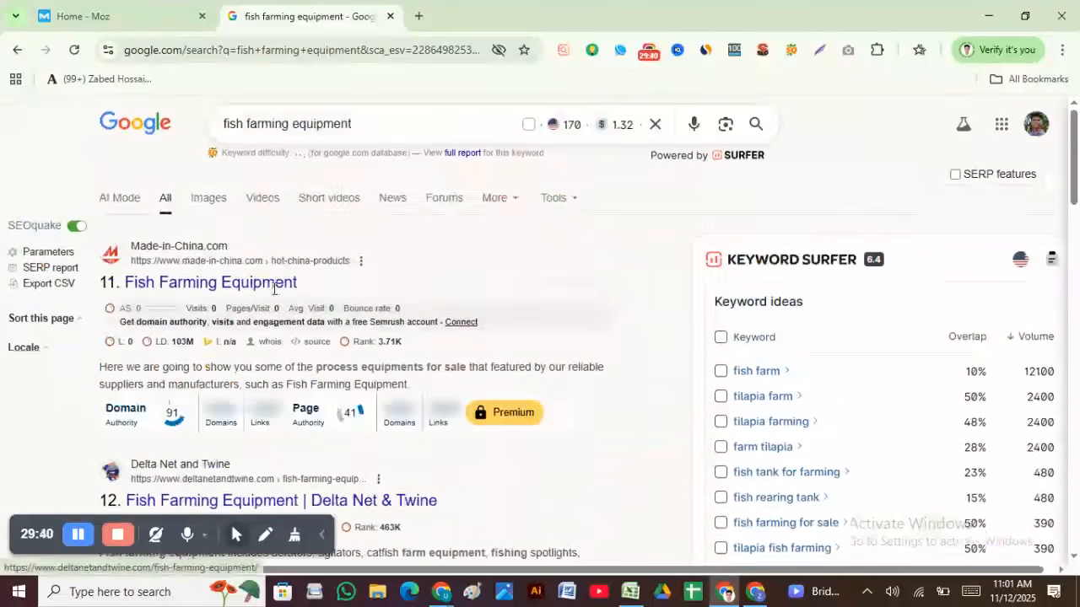
pyautogui.scroll(-12, 277, 295)
pyautogui.scroll(12, 281, 292)
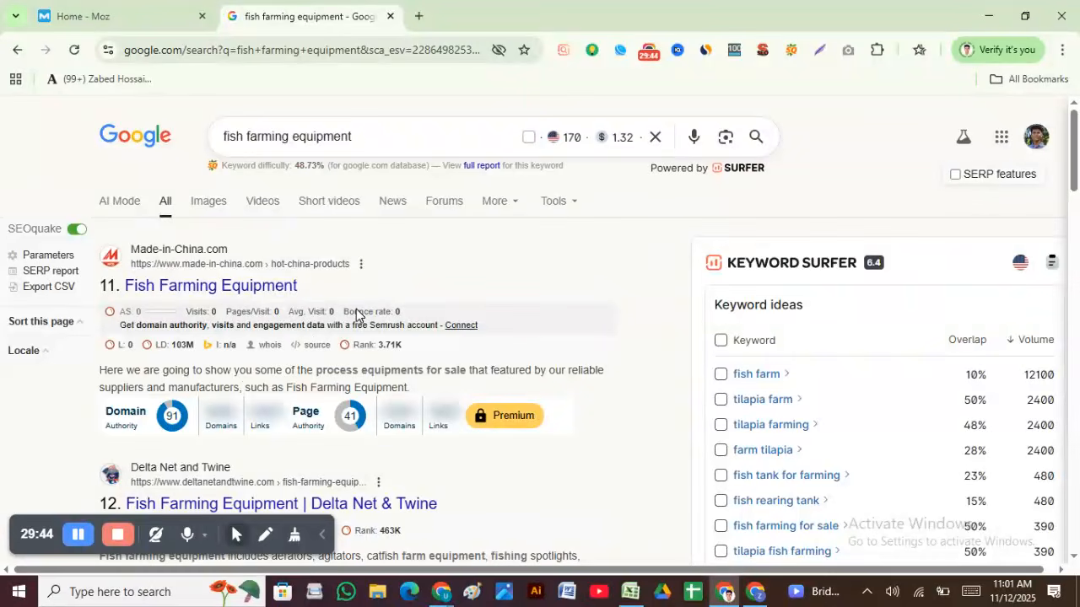
pyautogui.scroll(-20, 268, 419)
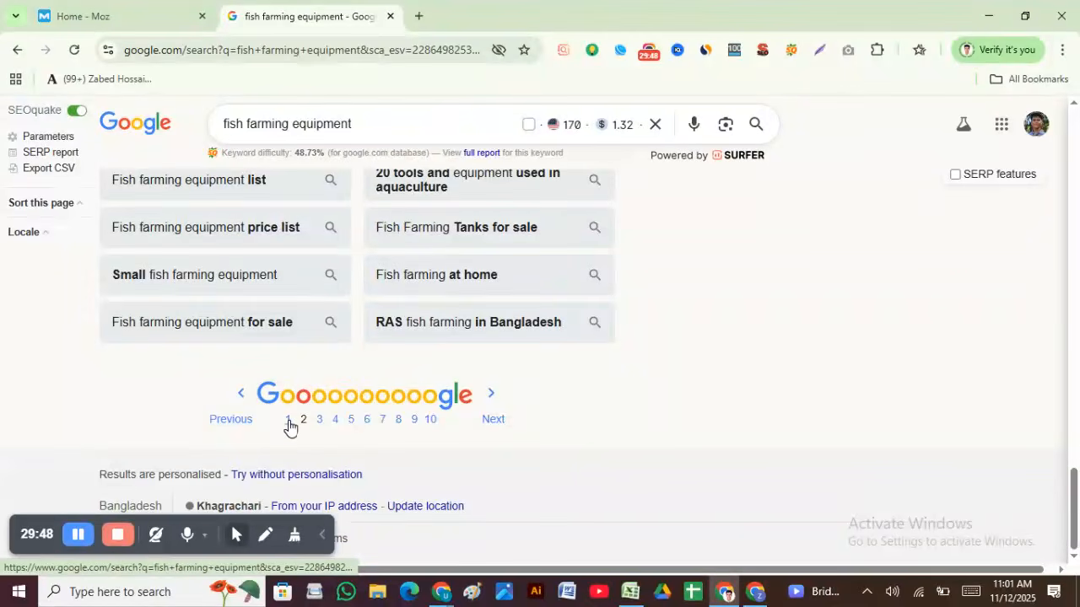
pyautogui.click(288, 420)
pyautogui.click(634, 597)
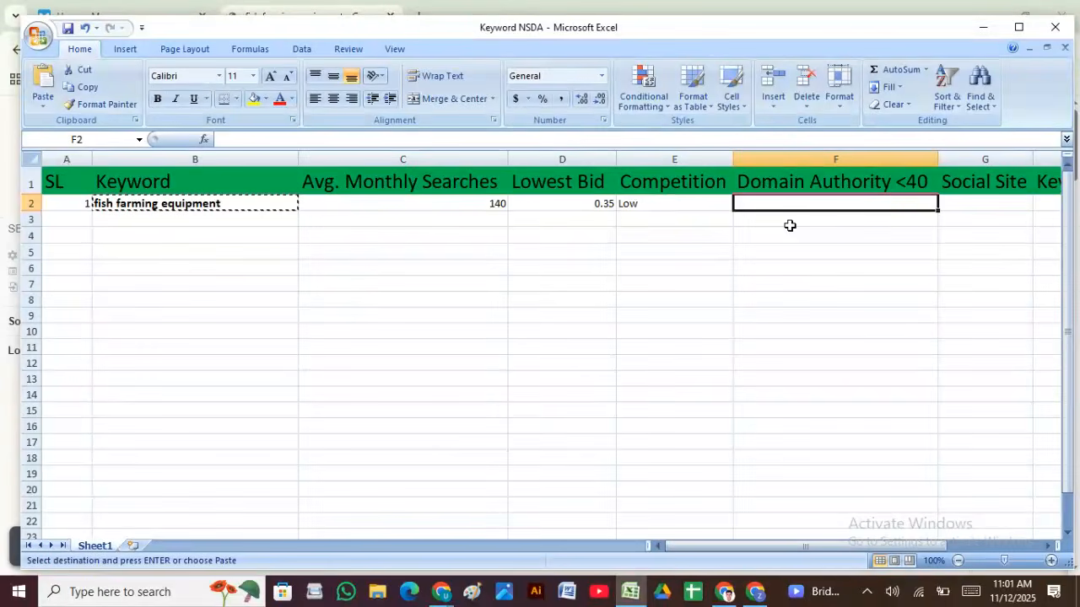
# Step: Enter Domain Authority 4 in F2 and select G2 for the Social Site value
pyautogui.write('4')
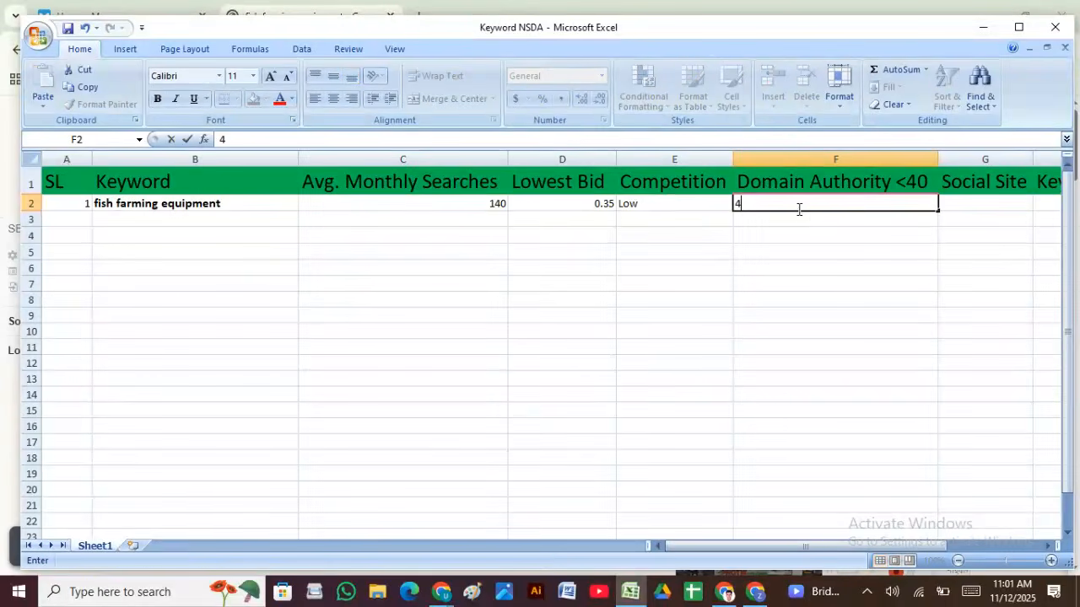
pyautogui.click(800, 232)
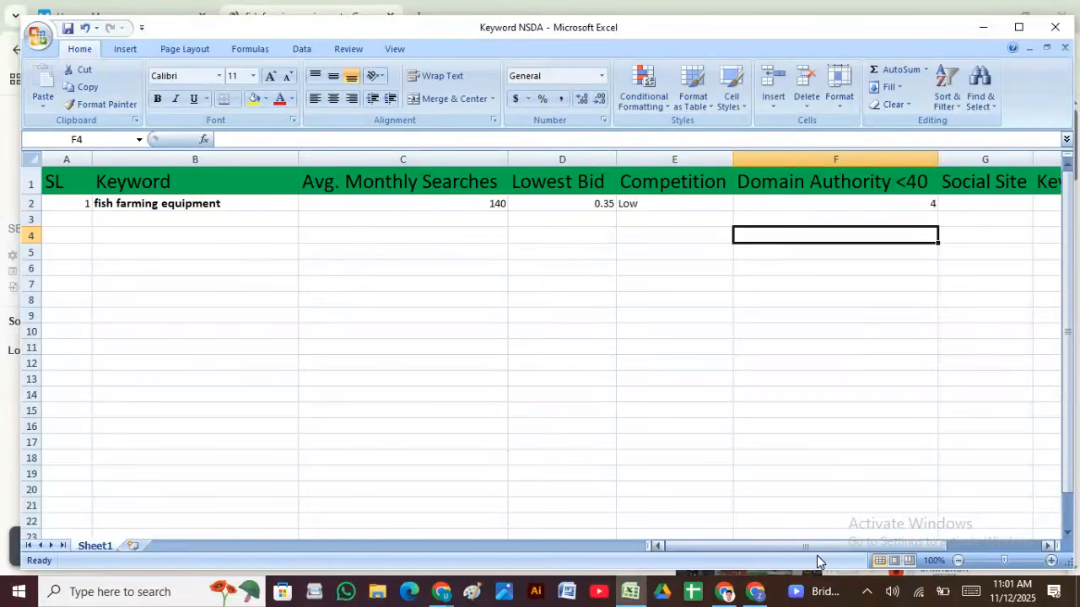
pyautogui.moveTo(813, 546); pyautogui.dragTo(891, 562)
pyautogui.click(722, 204)
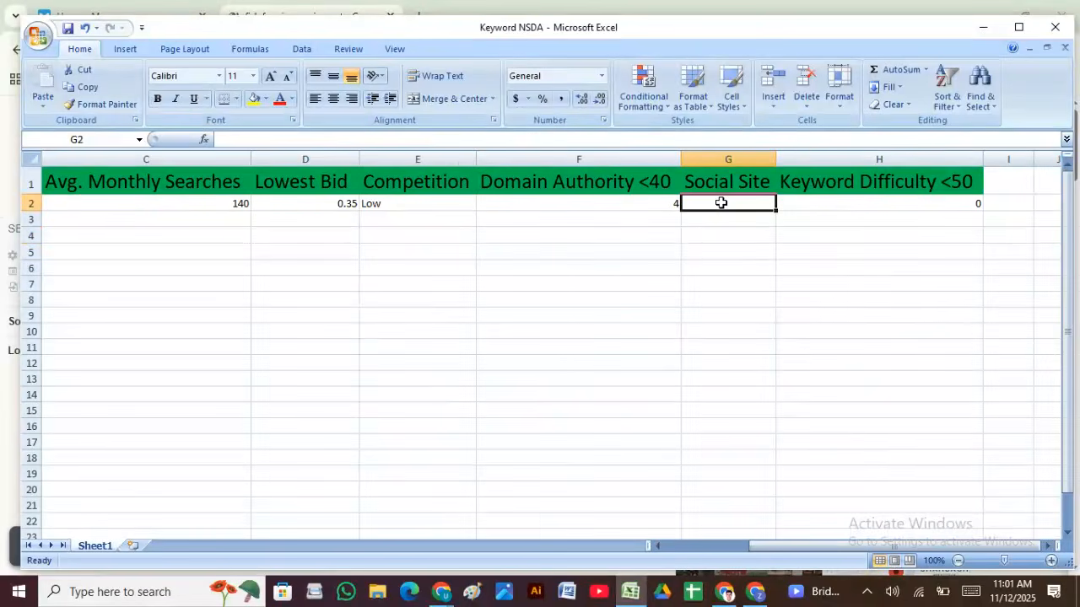
pyautogui.moveTo(817, 547); pyautogui.dragTo(708, 567)
pyautogui.click(724, 593)
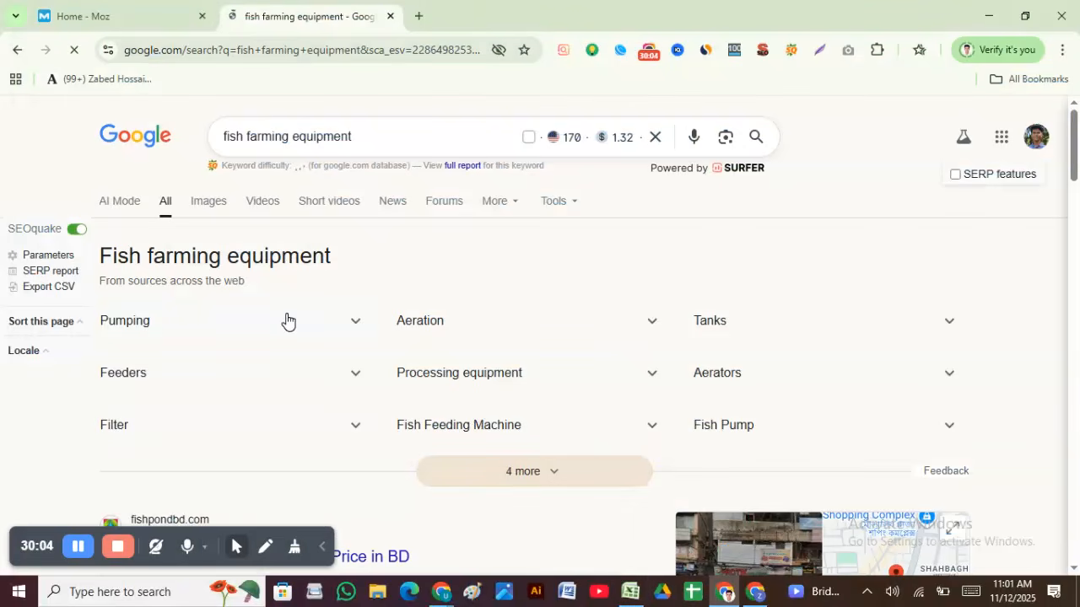
pyautogui.scroll(-10, 287, 326)
pyautogui.scroll(-15, 289, 352)
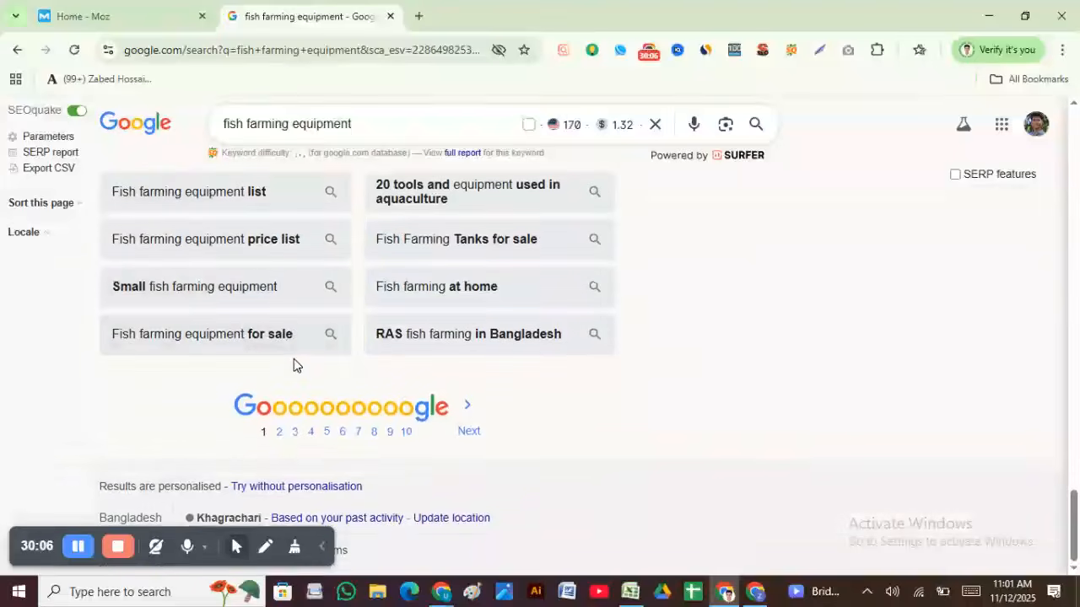
pyautogui.scroll(10, 296, 363)
pyautogui.scroll(12, 297, 363)
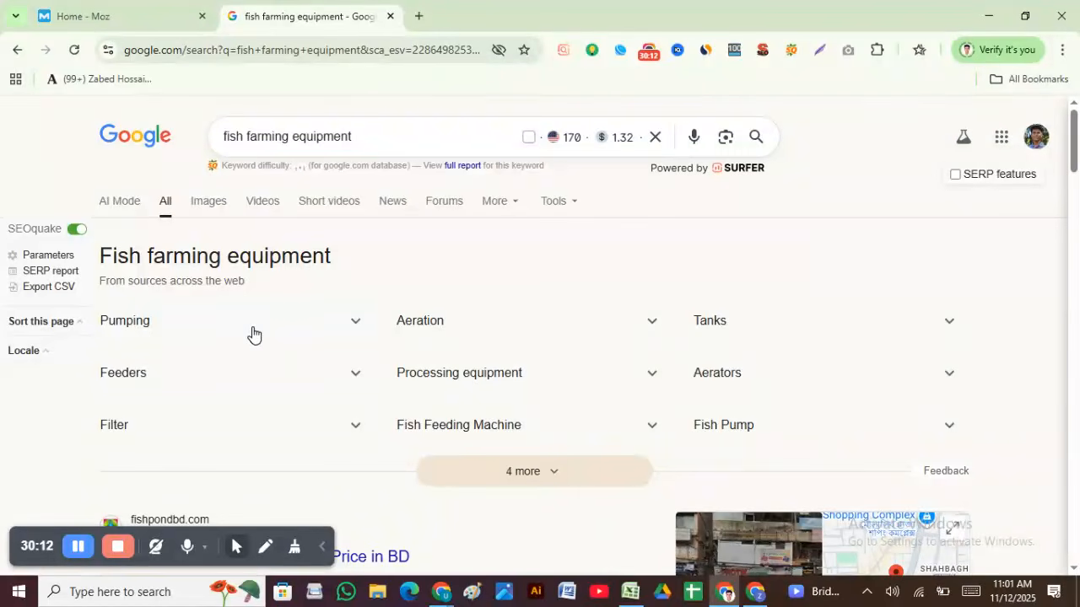
pyautogui.scroll(-1, 253, 334)
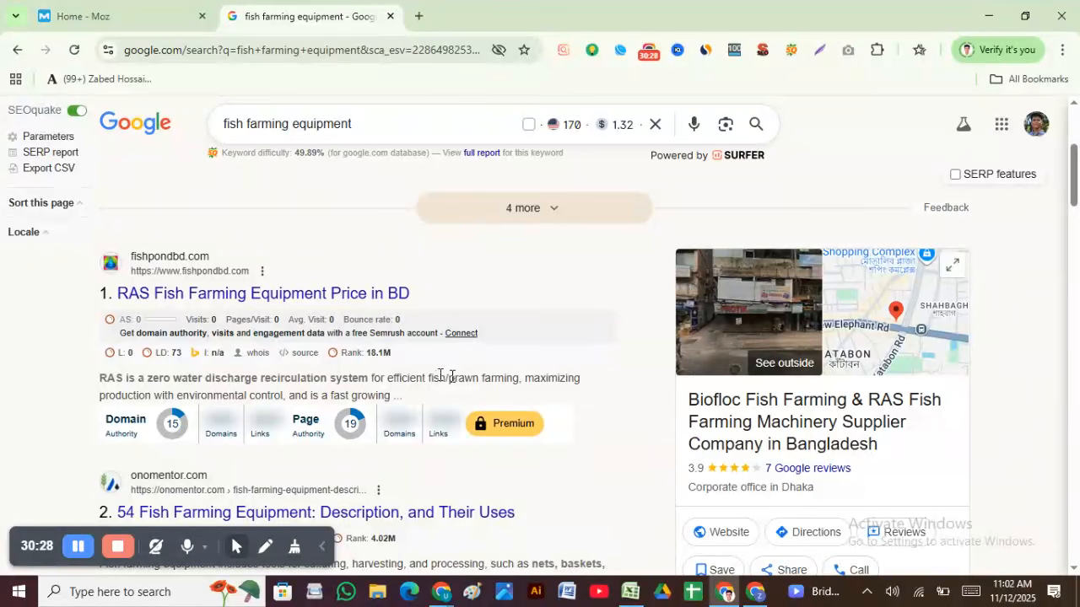
pyautogui.scroll(-3, 211, 371)
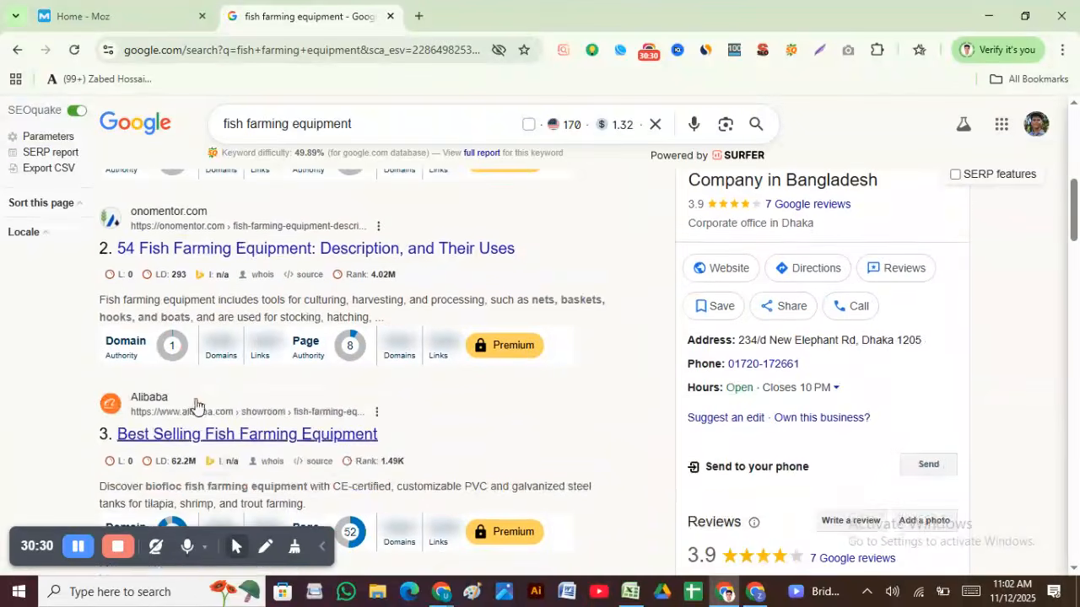
pyautogui.scroll(-3, 287, 345)
pyautogui.scroll(-1, 285, 346)
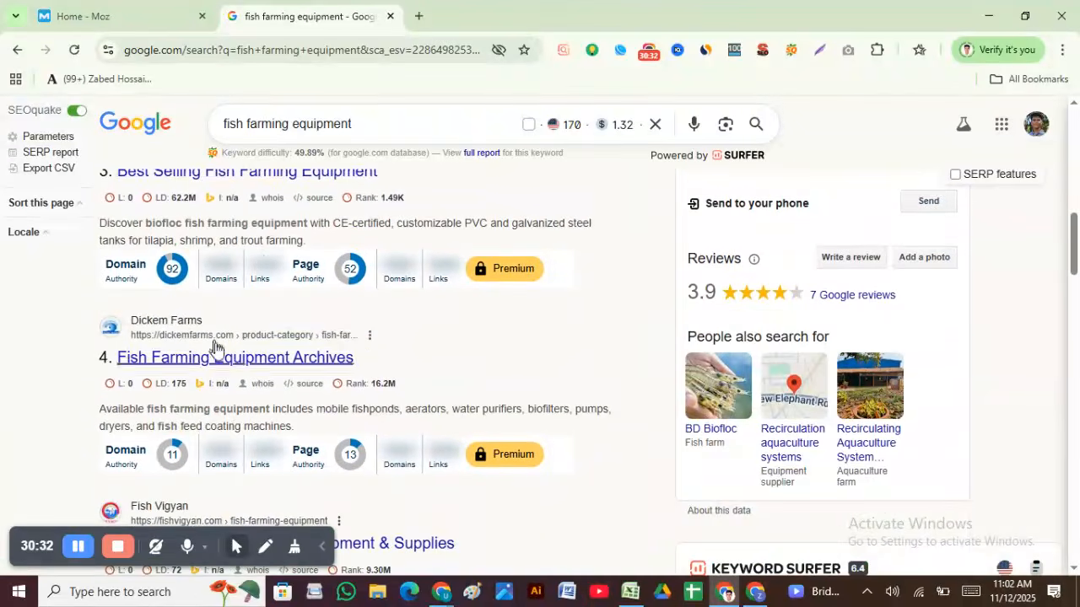
pyautogui.scroll(-2, 219, 396)
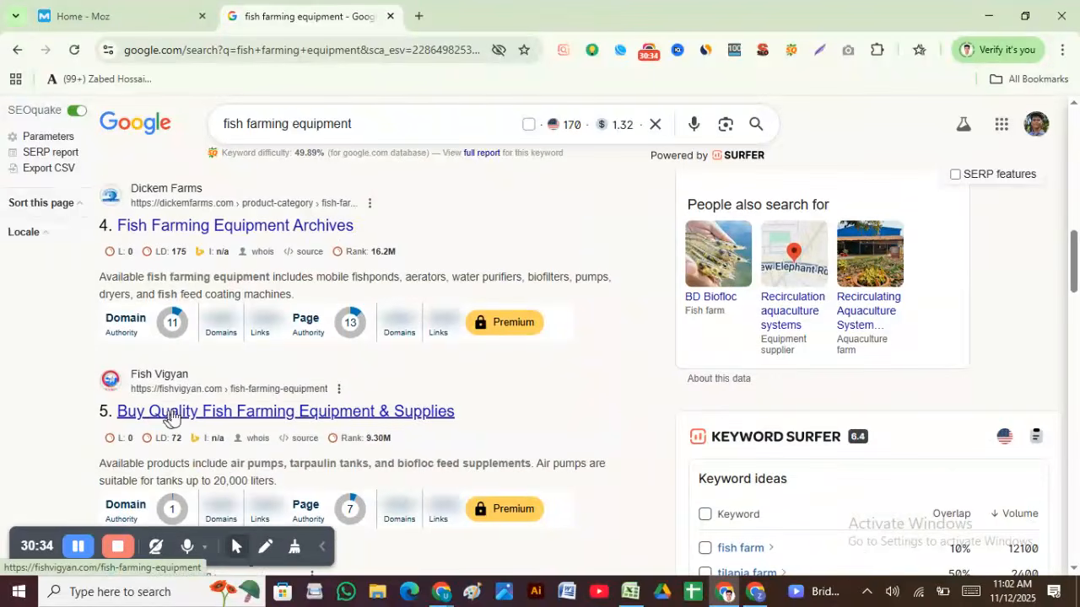
pyautogui.scroll(-3, 314, 413)
pyautogui.scroll(-4, 290, 333)
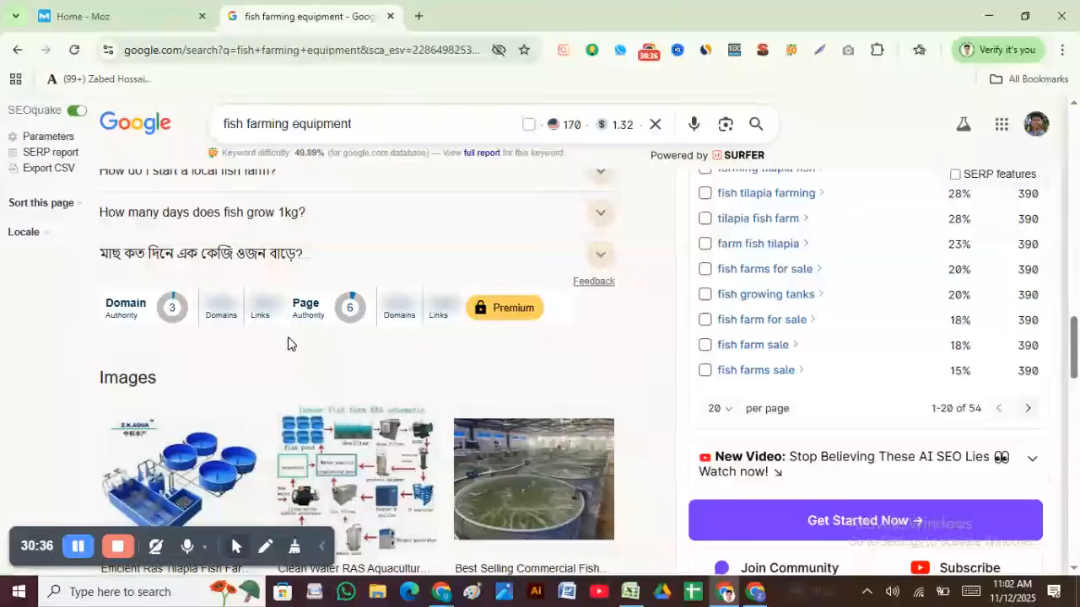
pyautogui.scroll(6, 299, 337)
pyautogui.scroll(-6, 426, 386)
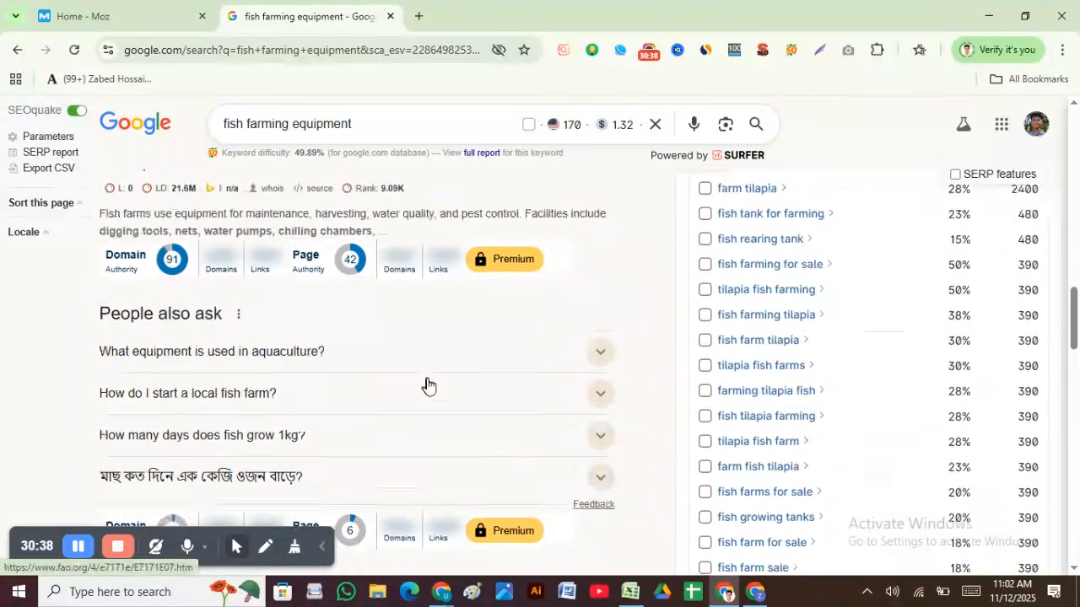
pyautogui.scroll(-5, 422, 403)
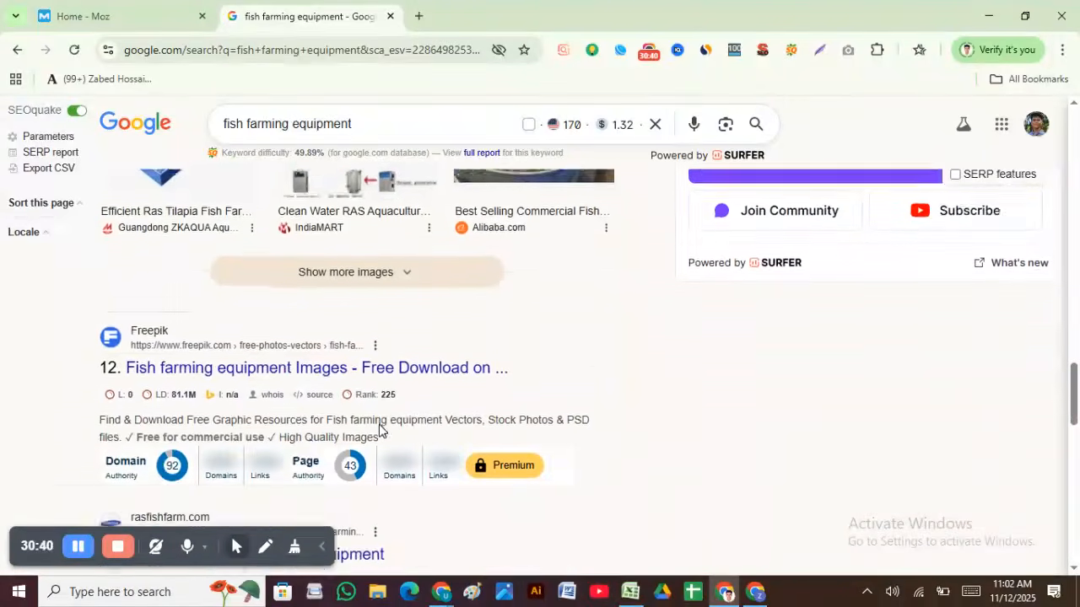
pyautogui.scroll(-2, 472, 388)
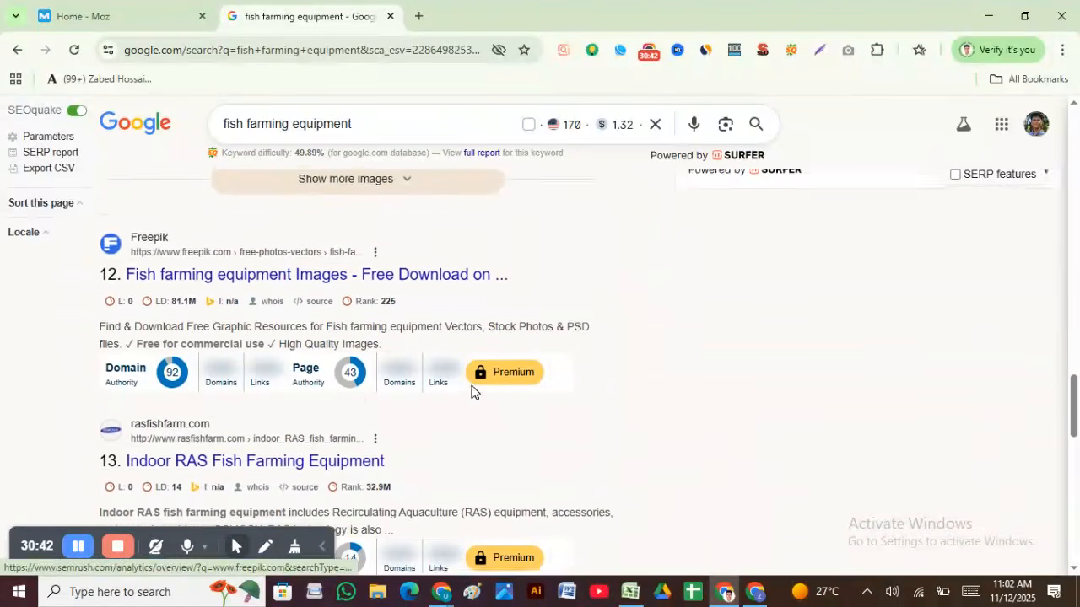
pyautogui.scroll(-5, 287, 407)
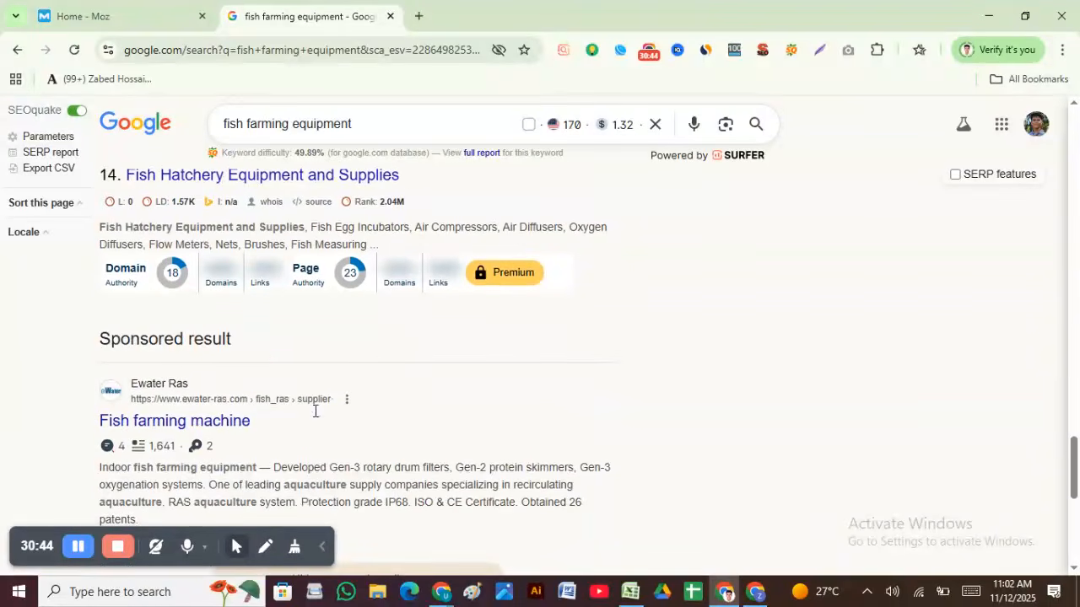
pyautogui.scroll(2, 258, 264)
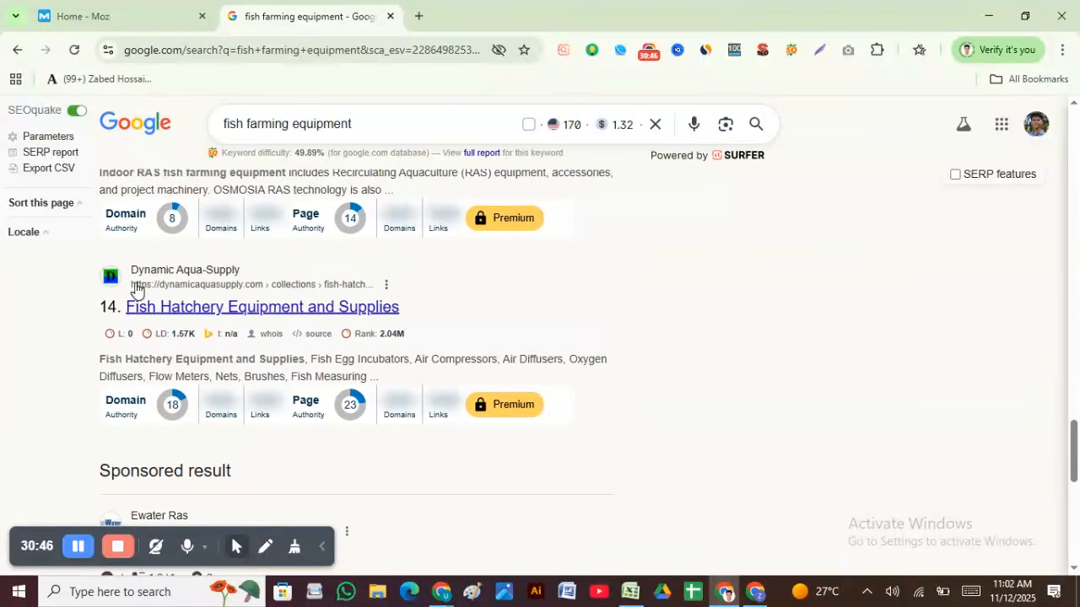
pyautogui.scroll(-4, 277, 321)
pyautogui.scroll(-3, 286, 477)
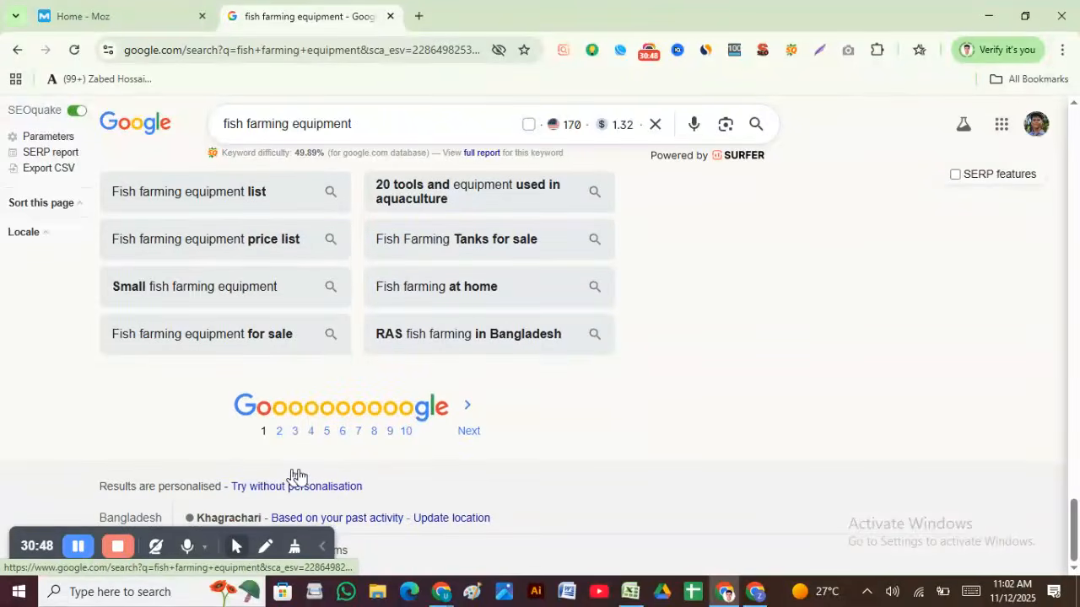
pyautogui.scroll(10, 416, 448)
pyautogui.scroll(15, 417, 438)
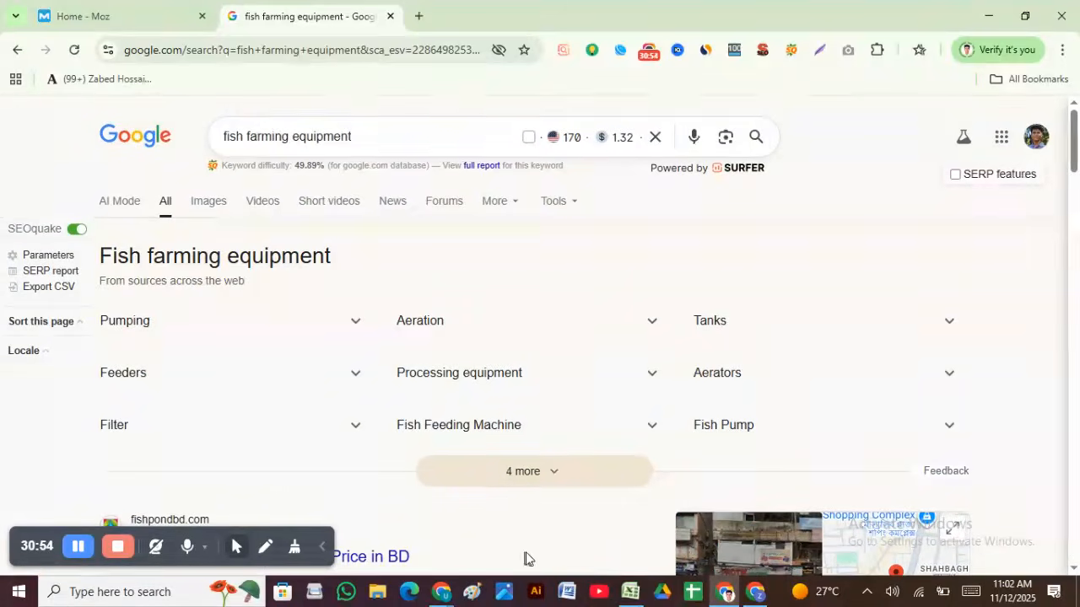
# Step: Enter 0 in the Social Site cell G2, then try an FB-1 entry instead
pyautogui.click(633, 593)
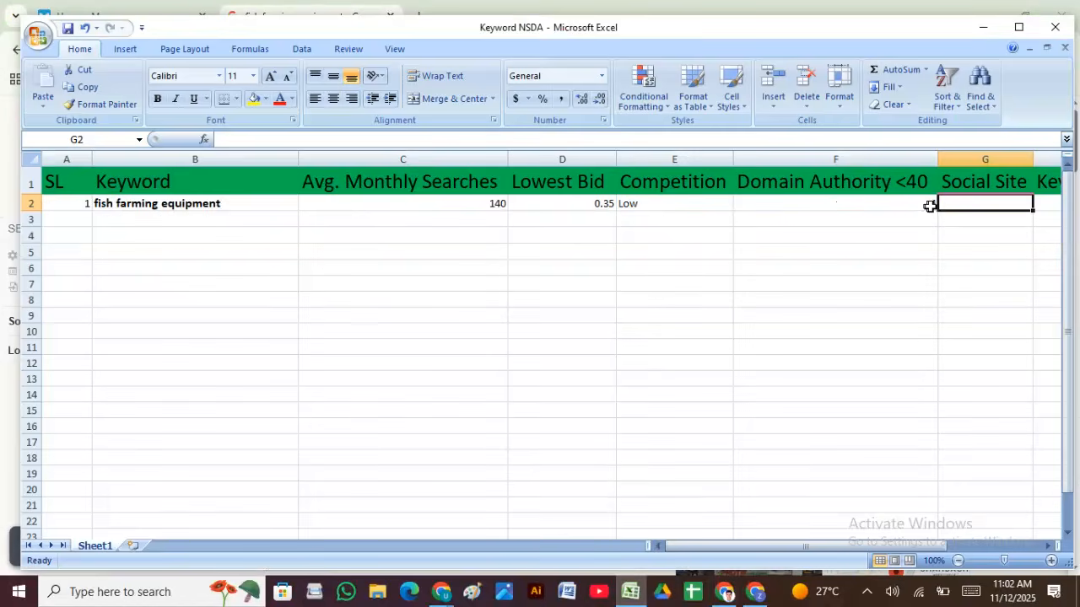
pyautogui.write('0')
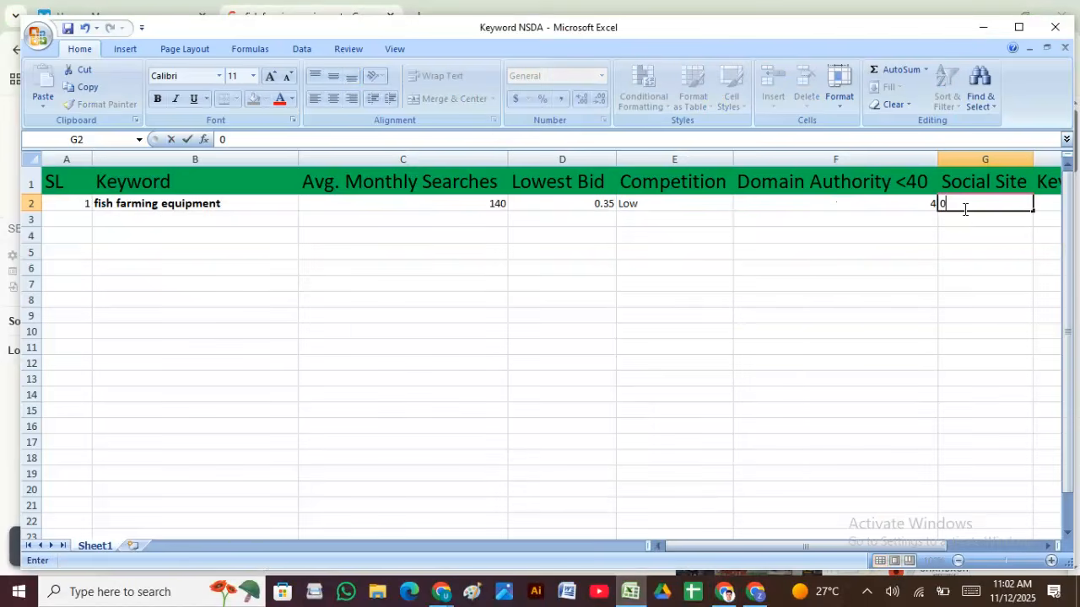
pyautogui.click(875, 224)
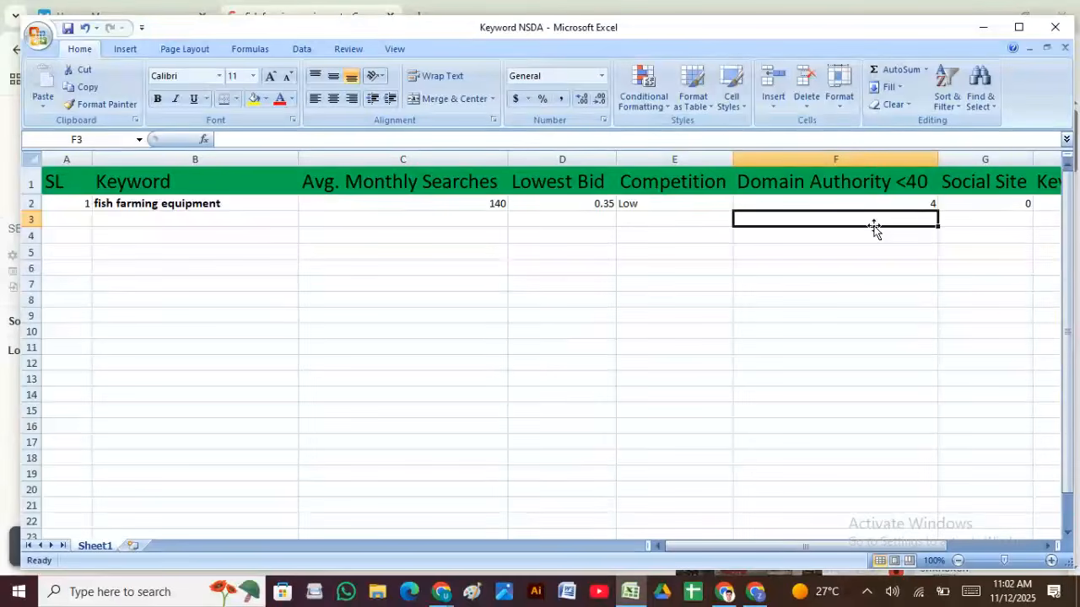
pyautogui.moveTo(831, 545); pyautogui.dragTo(877, 547)
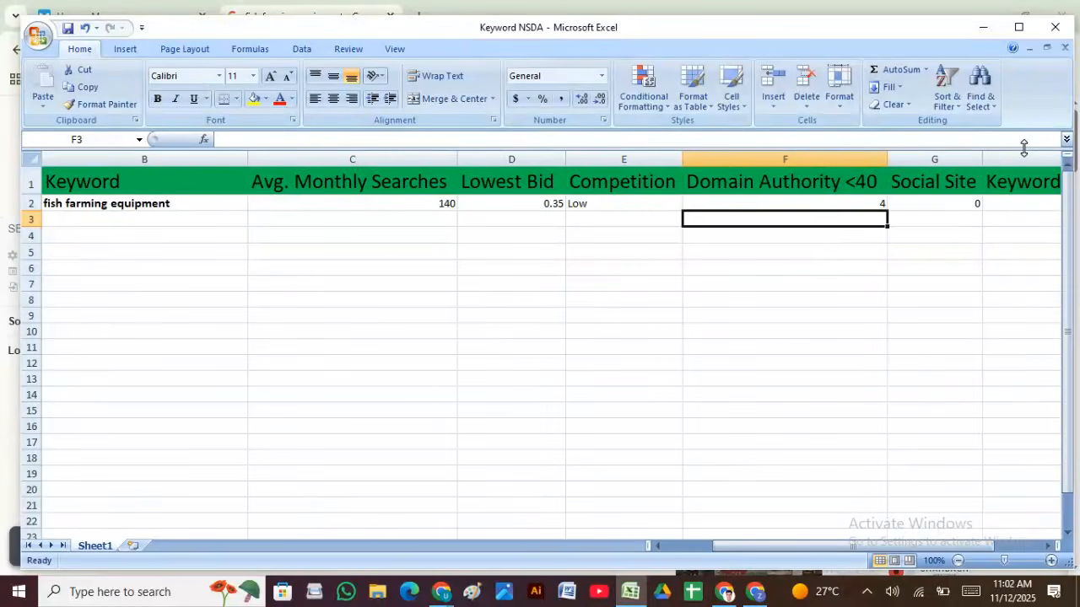
pyautogui.click(948, 203)
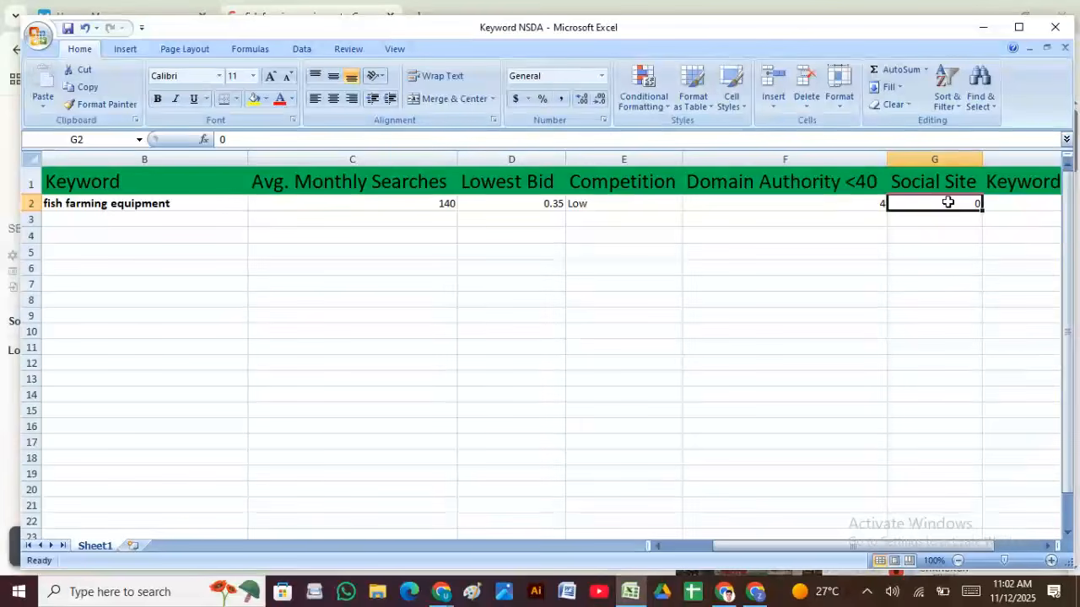
pyautogui.write('Fe')
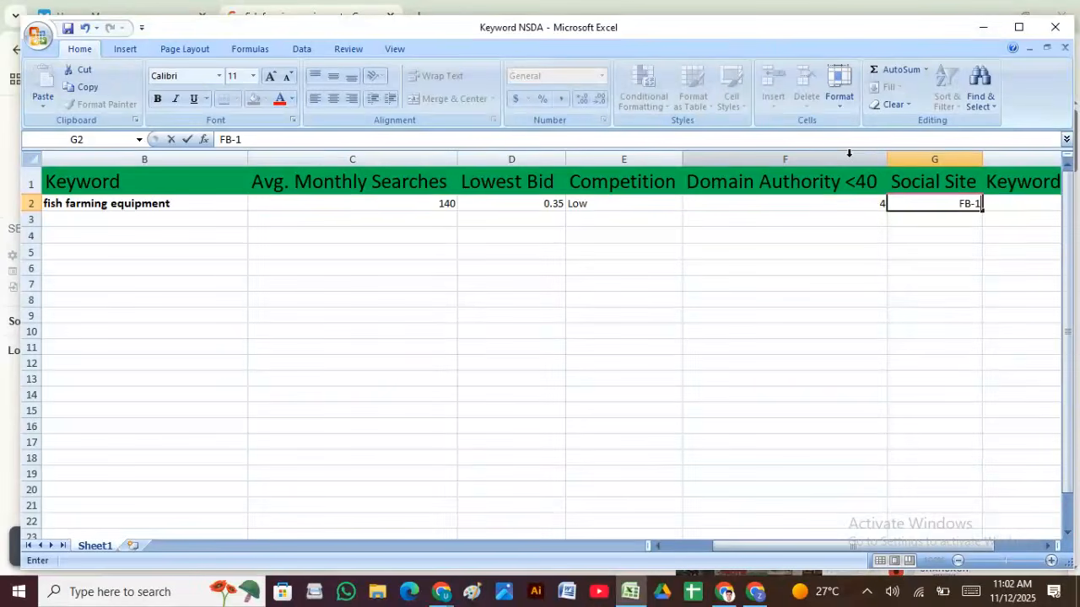
pyautogui.press('Return')
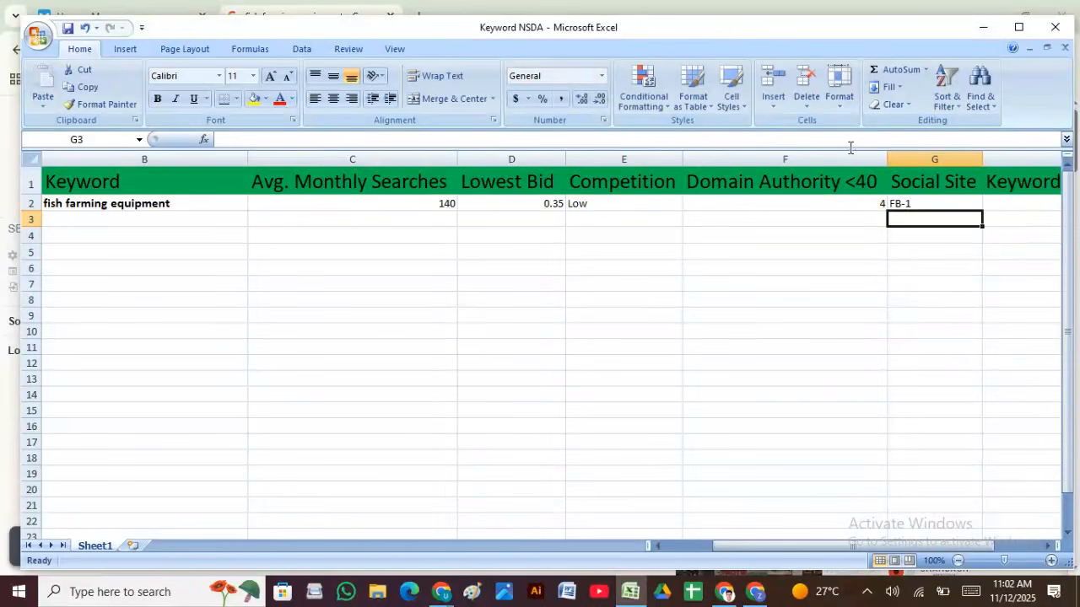
# Step: Revise the Social Site entry so it stays 0, and select B3 for the next keyword
pyautogui.doubleClick(931, 203)
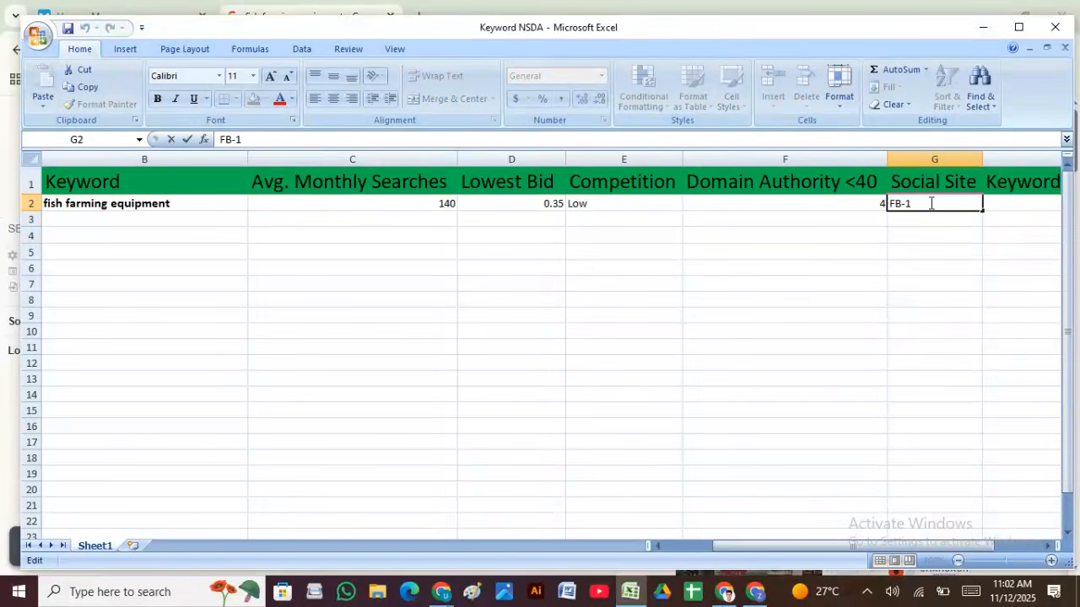
pyautogui.write('Ins')
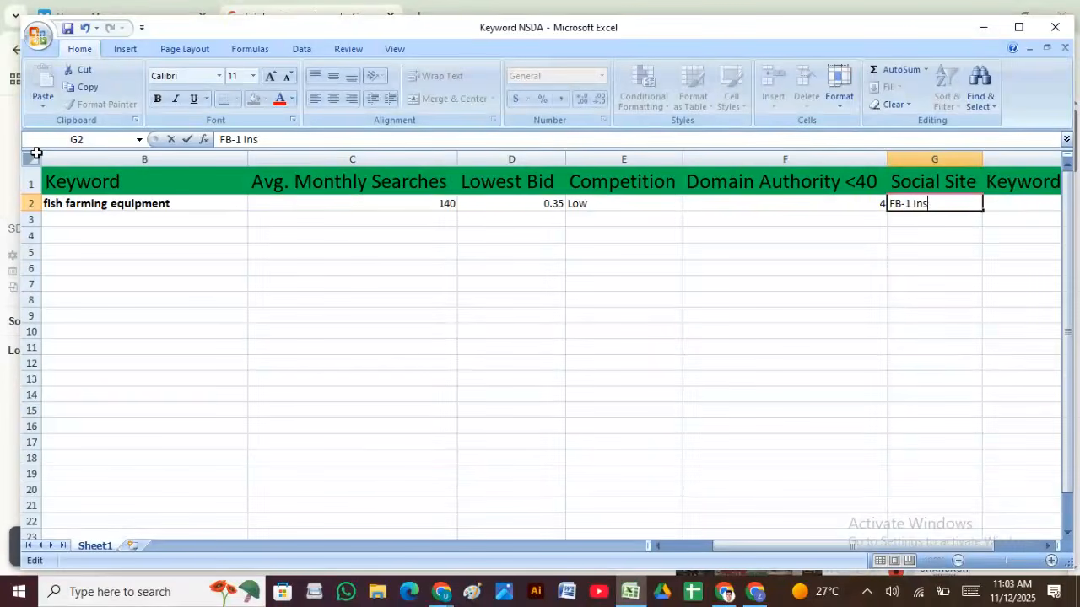
pyautogui.write('ra-1')
pyautogui.press('BackSpace')
pyautogui.press('BackSpace')
pyautogui.press('BackSpace')
pyautogui.press('BackSpace')
pyautogui.press('BackSpace')
pyautogui.click(759, 274)
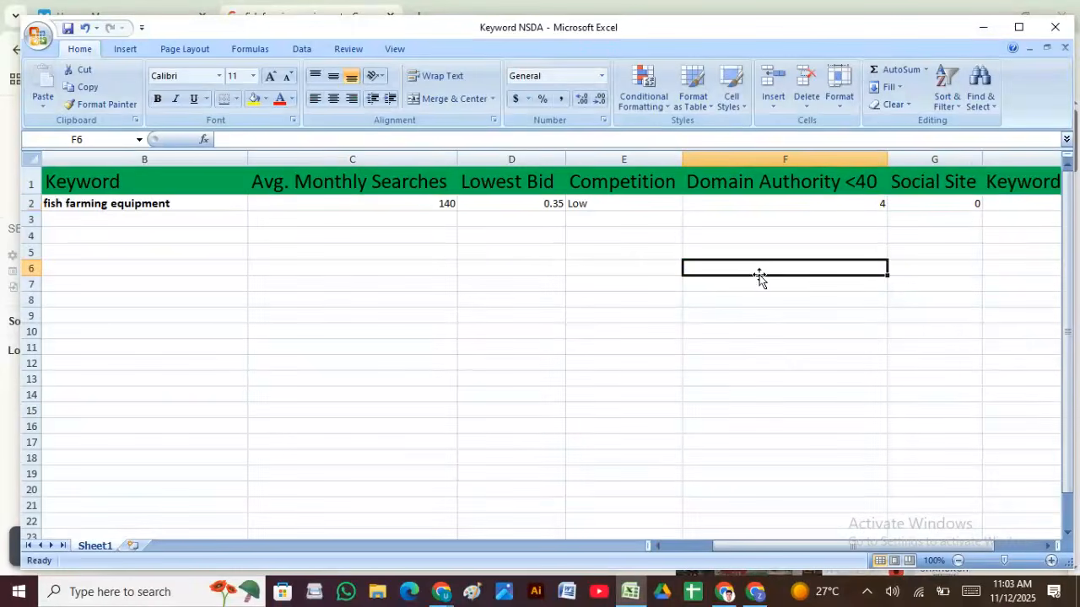
pyautogui.moveTo(762, 555); pyautogui.dragTo(602, 566)
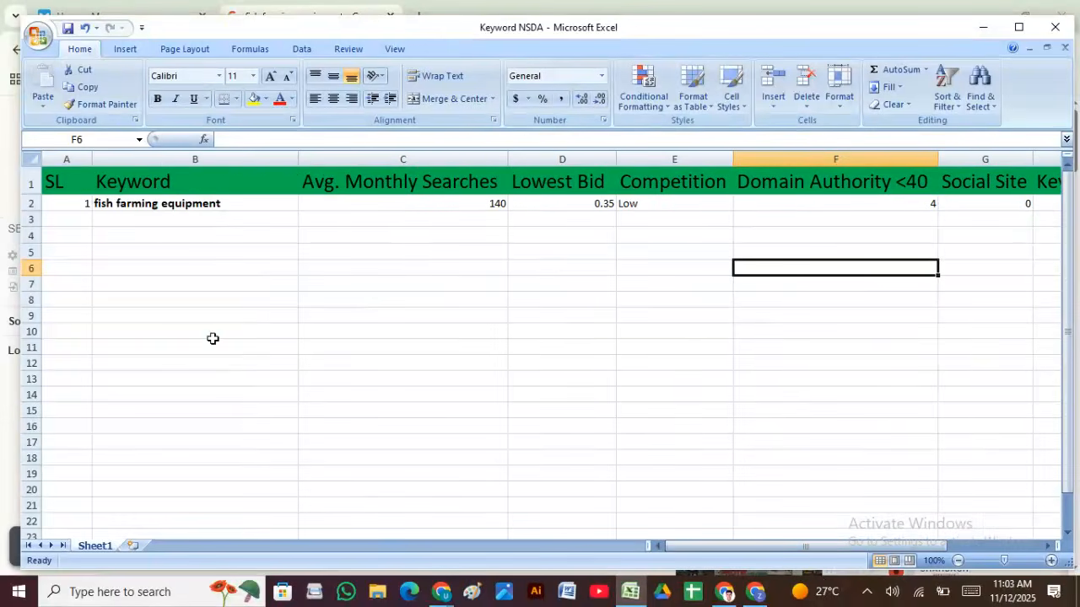
pyautogui.click(158, 222)
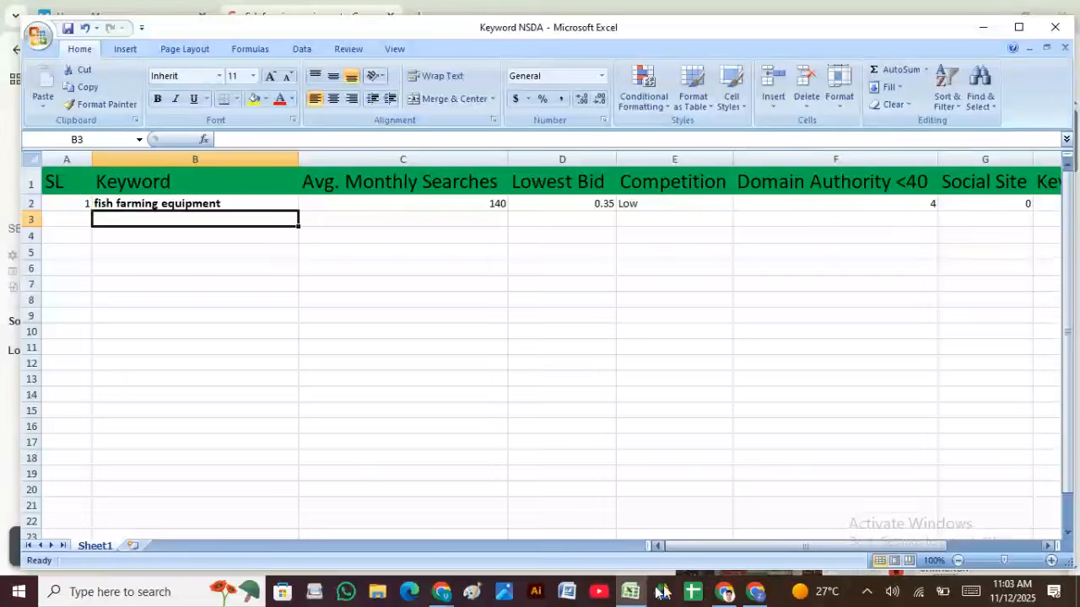
# Step: Copy 'automatic fishing farm' from the Semrush fish farms keyword list
pyautogui.click(630, 594)
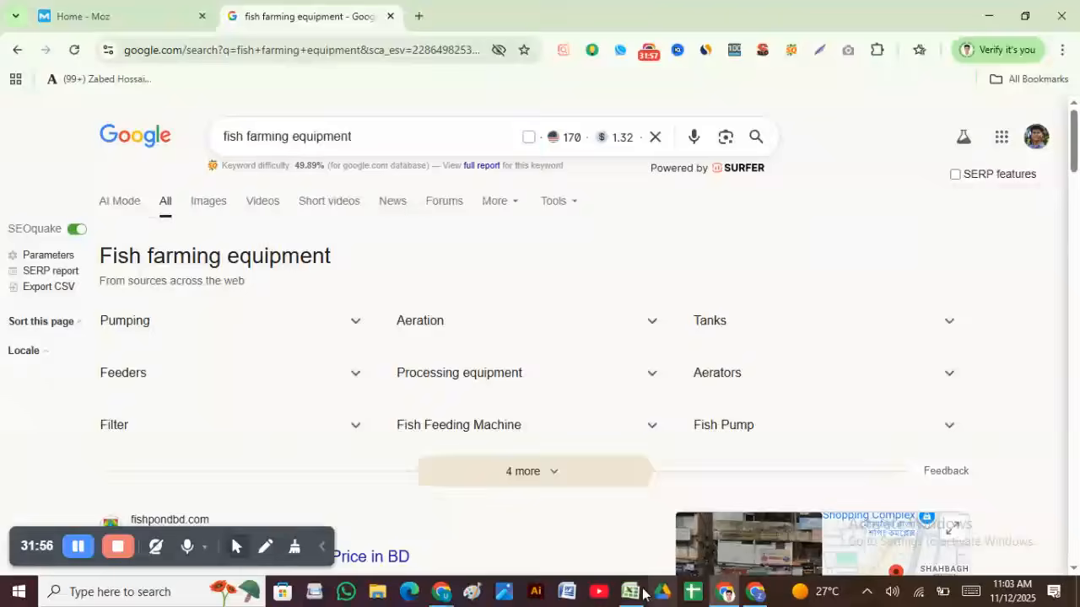
pyautogui.click(630, 593)
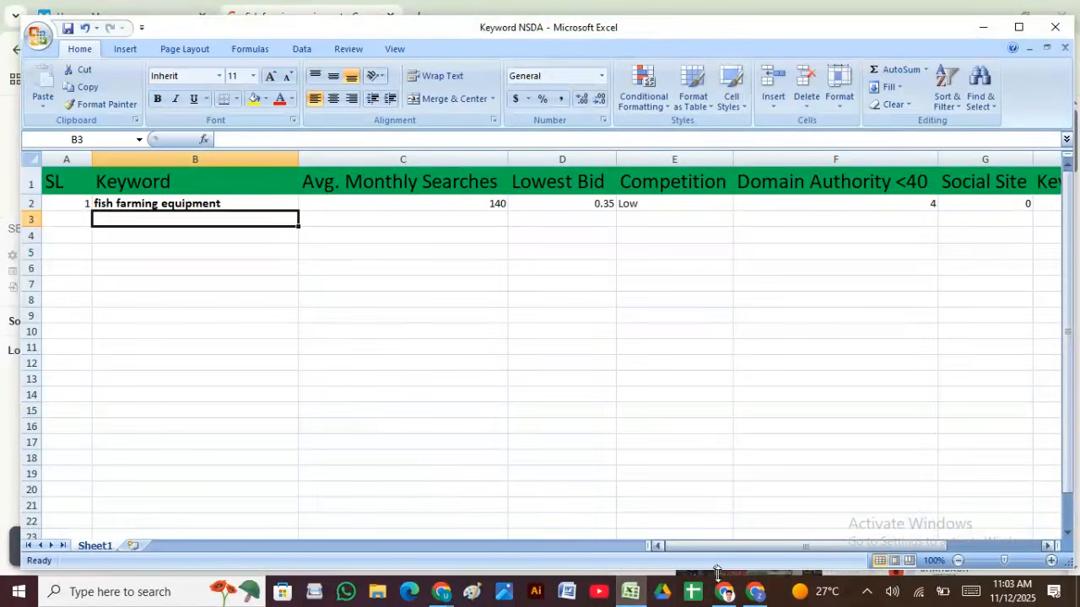
pyautogui.click(755, 591)
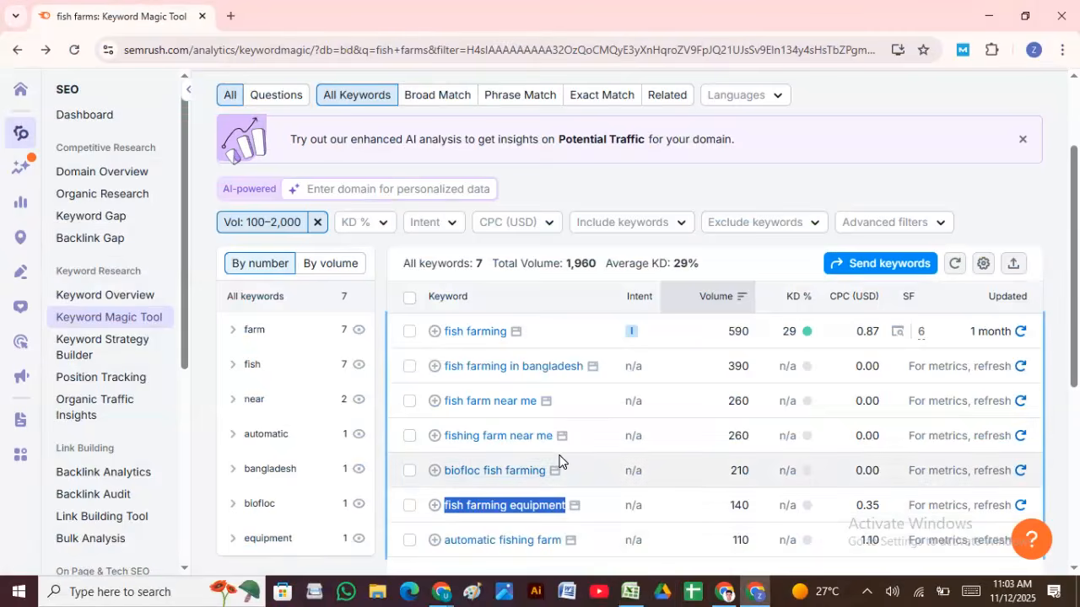
pyautogui.scroll(-2, 568, 468)
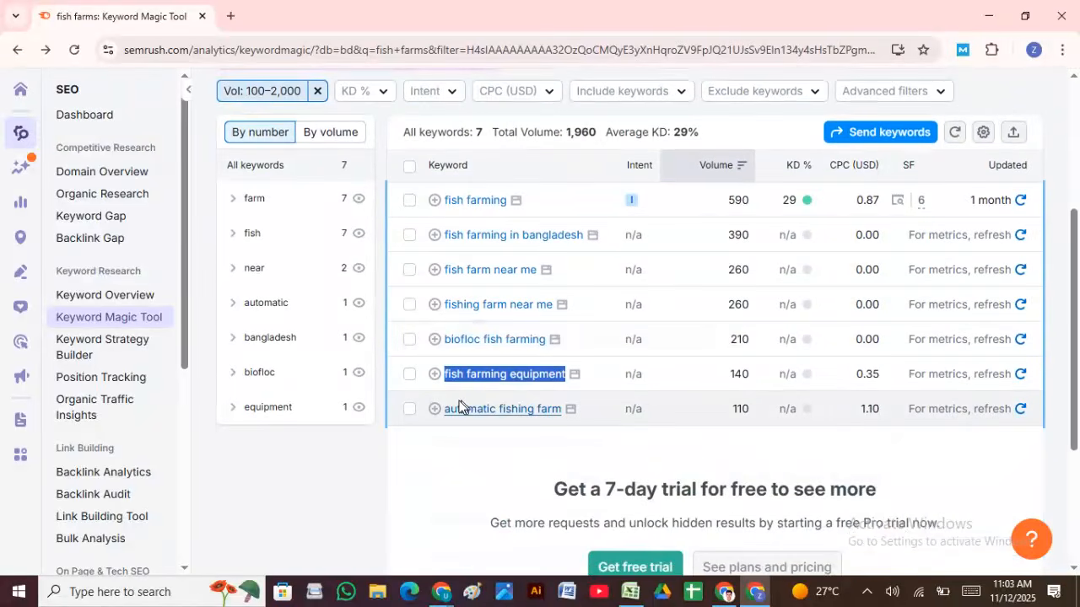
pyautogui.moveTo(444, 410); pyautogui.dragTo(563, 419)
pyautogui.hotkey('ctrl', 'c')
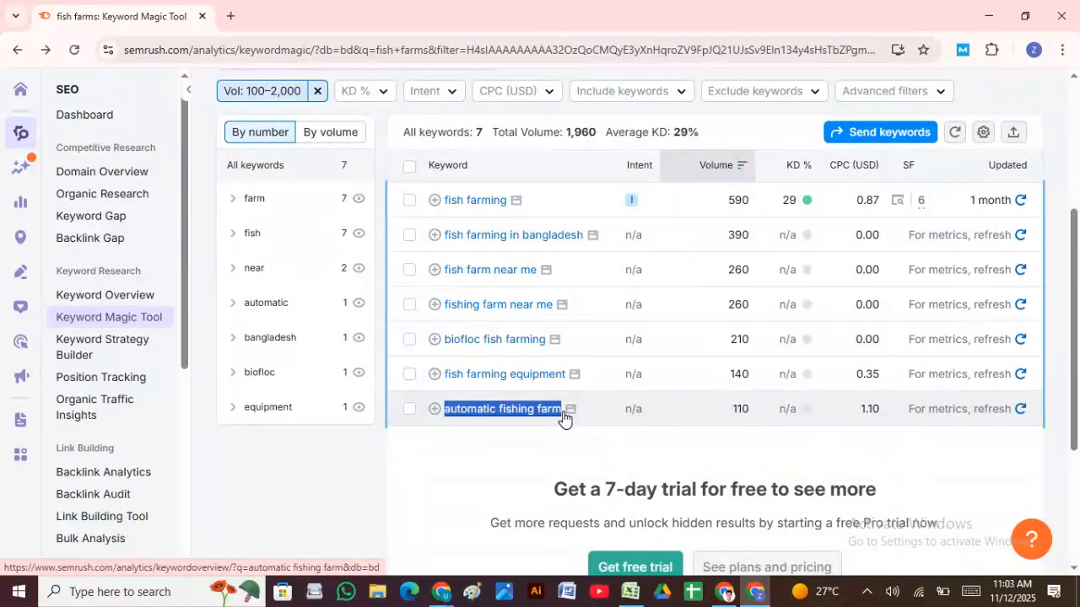
pyautogui.click(628, 593)
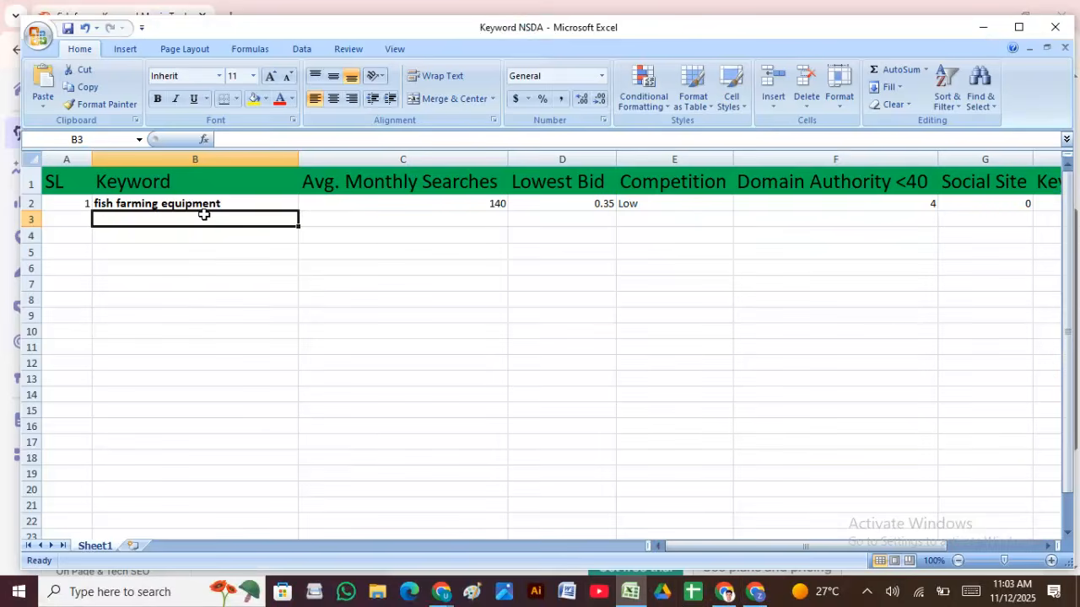
# Step: Paste 'automatic fishing farm' into B3 without its hyperlink, numbering the row 2 in A3
pyautogui.hotkey('ctrl', 'v')
pyautogui.click(77, 218)
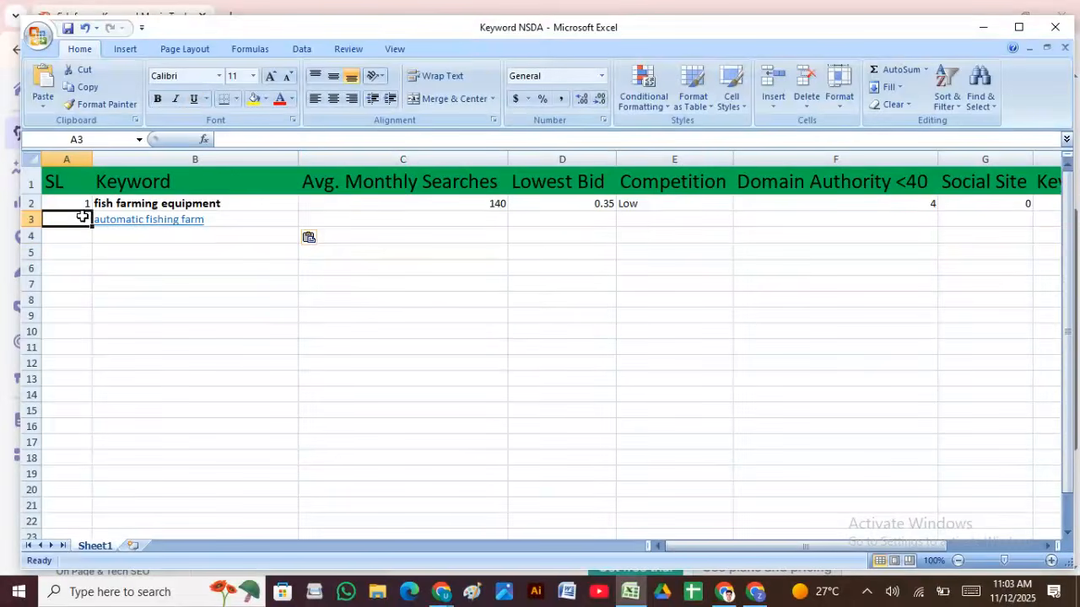
pyautogui.write('2')
pyautogui.click(240, 217)
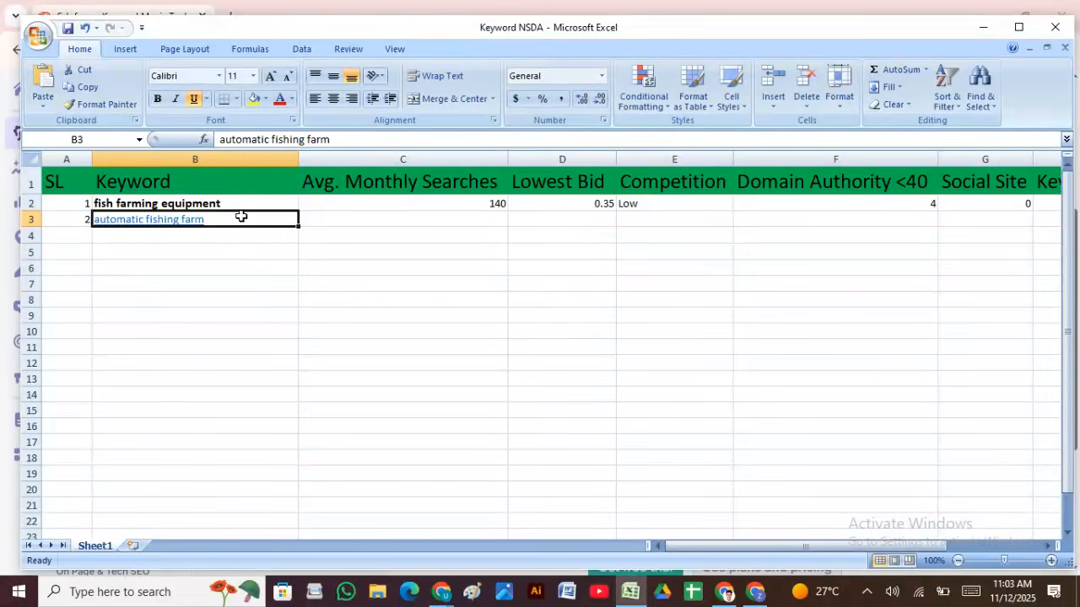
pyautogui.rightClick(240, 216)
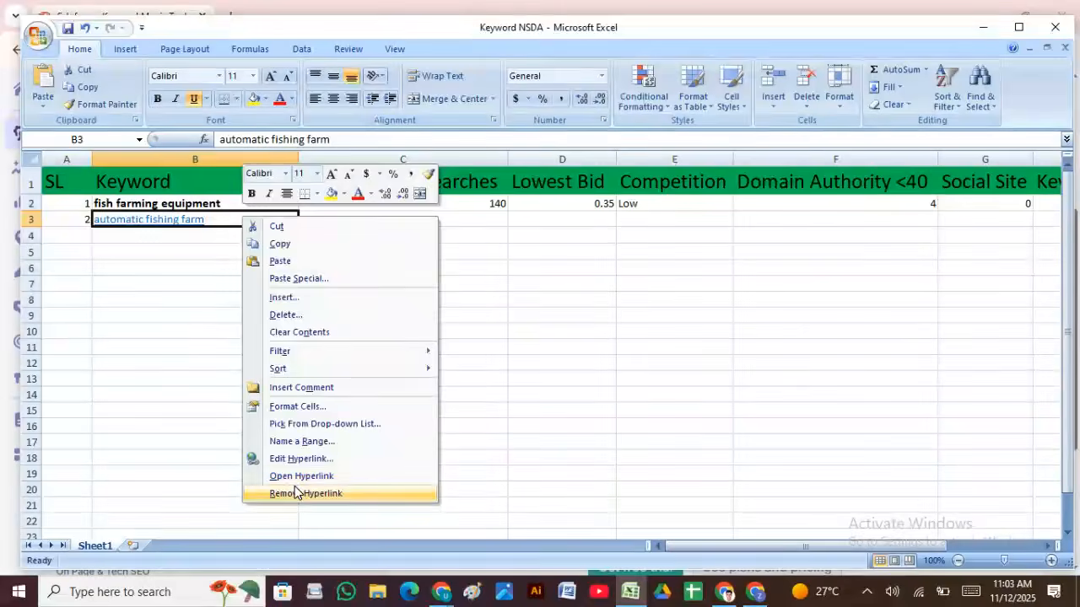
pyautogui.click(297, 493)
# Step: Enter 110 monthly searches in C3 and a 1.1 lowest bid in D3, checking Semrush
pyautogui.click(358, 223)
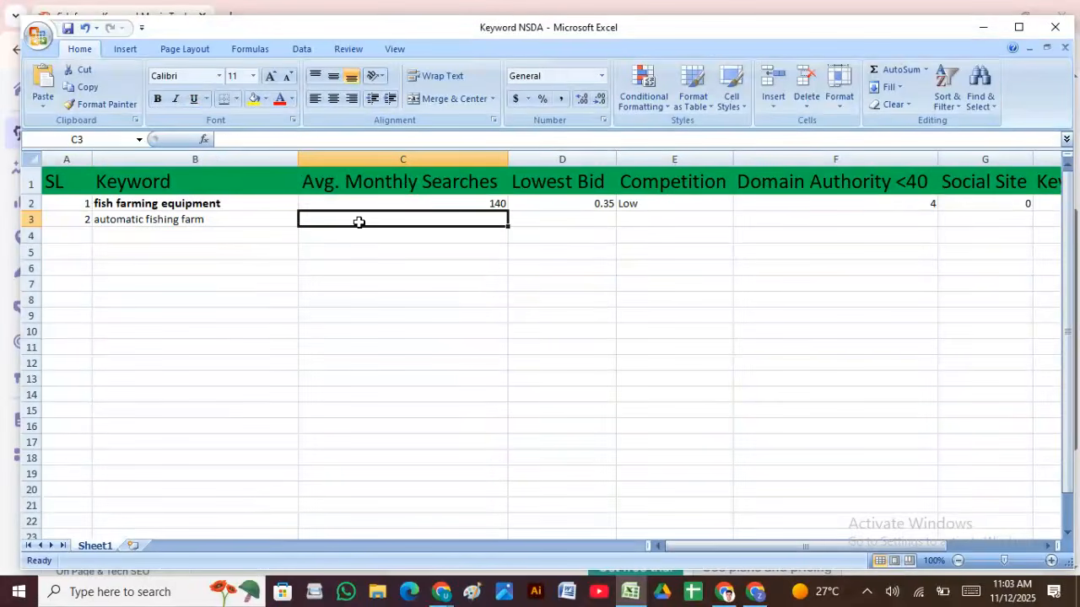
pyautogui.click(754, 593)
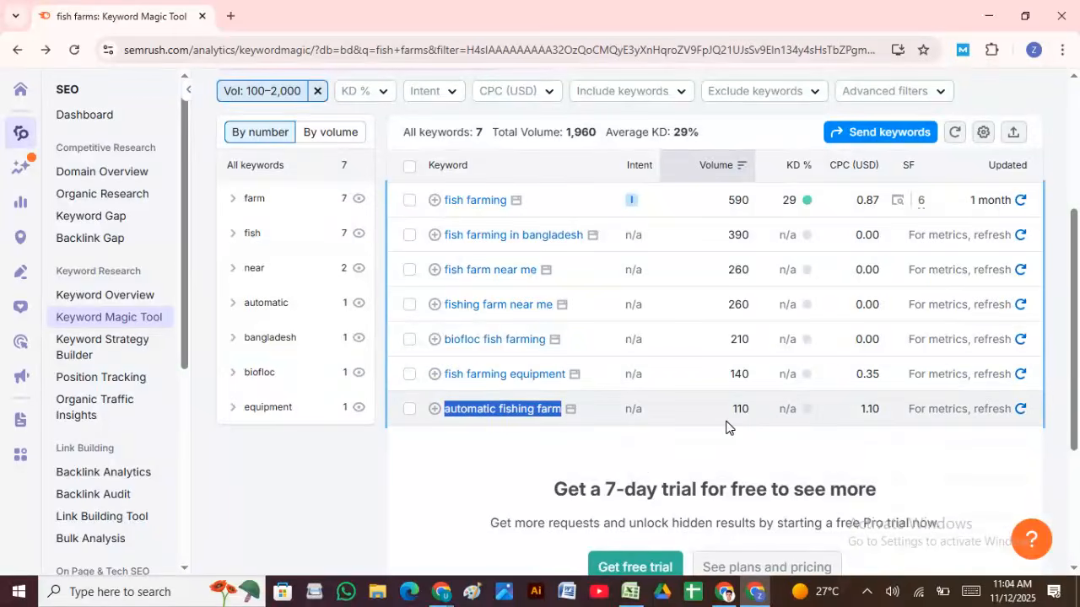
pyautogui.click(629, 592)
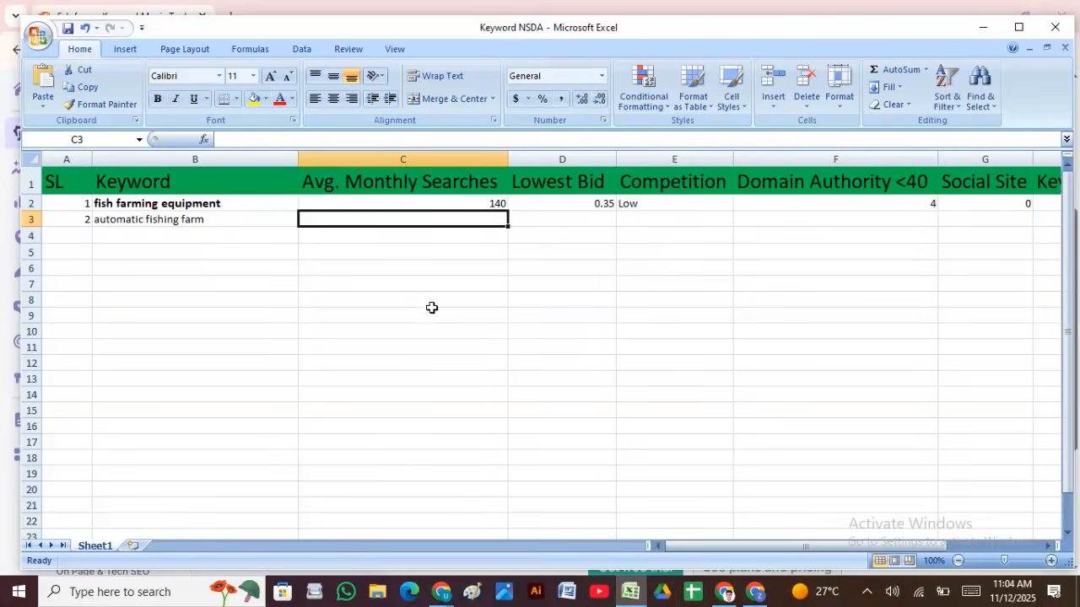
pyautogui.write('110')
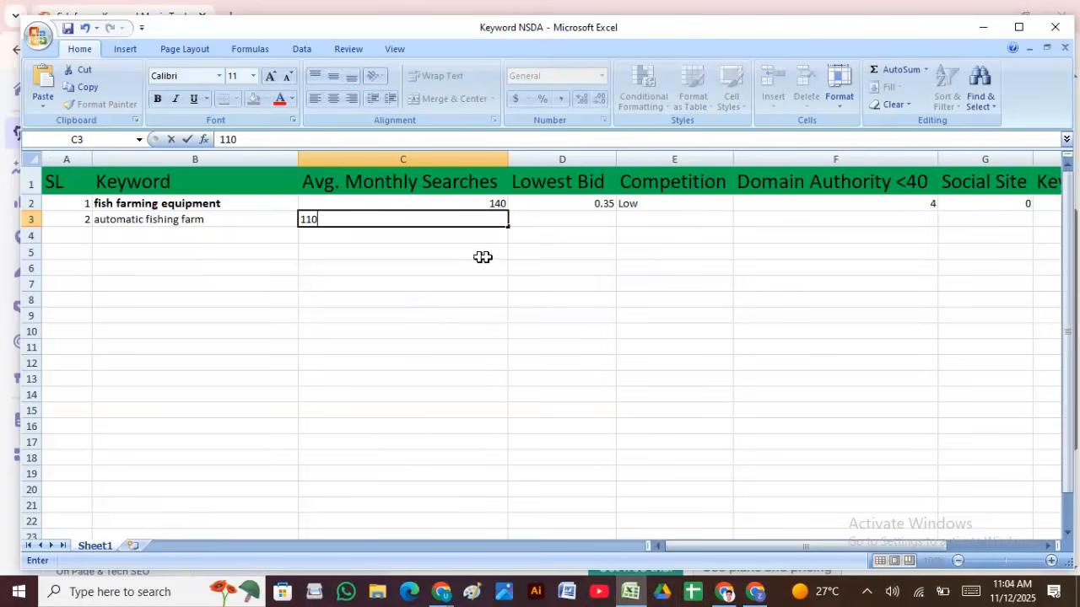
pyautogui.click(595, 215)
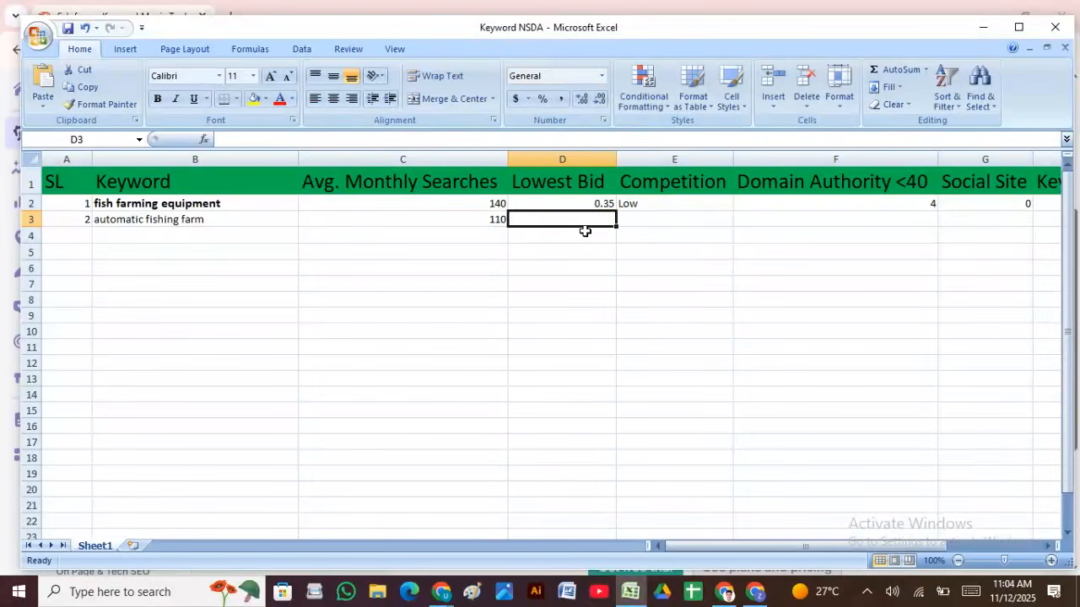
pyautogui.click(753, 591)
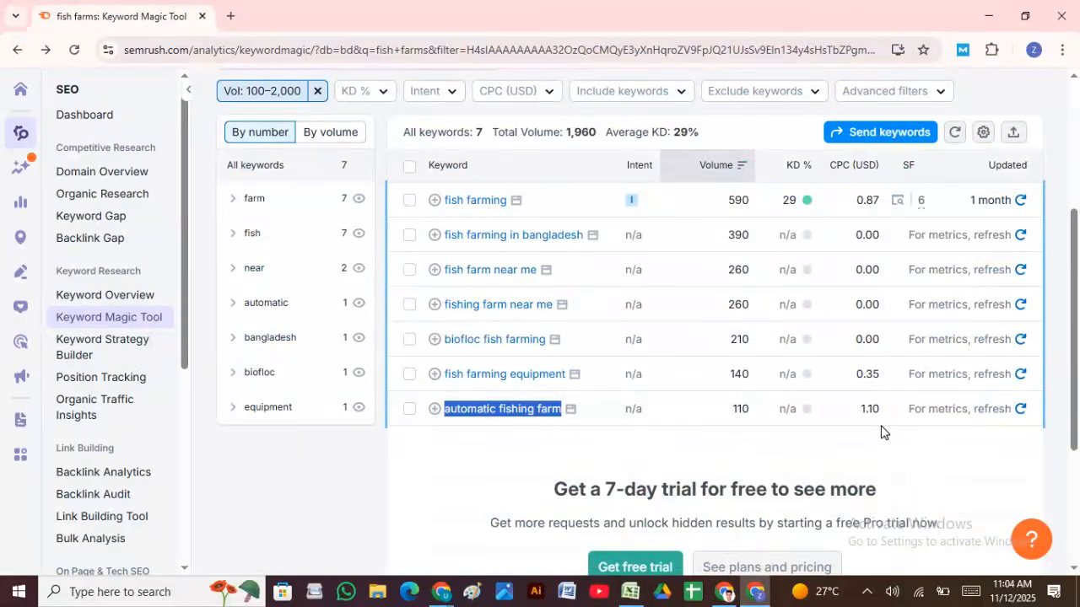
pyautogui.click(624, 593)
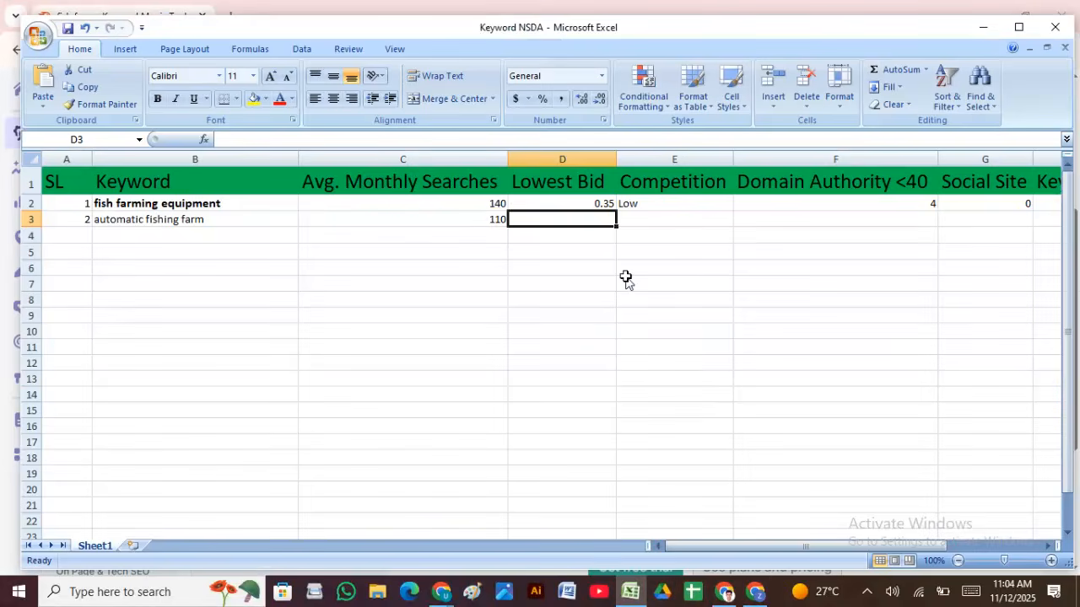
pyautogui.write('1.10')
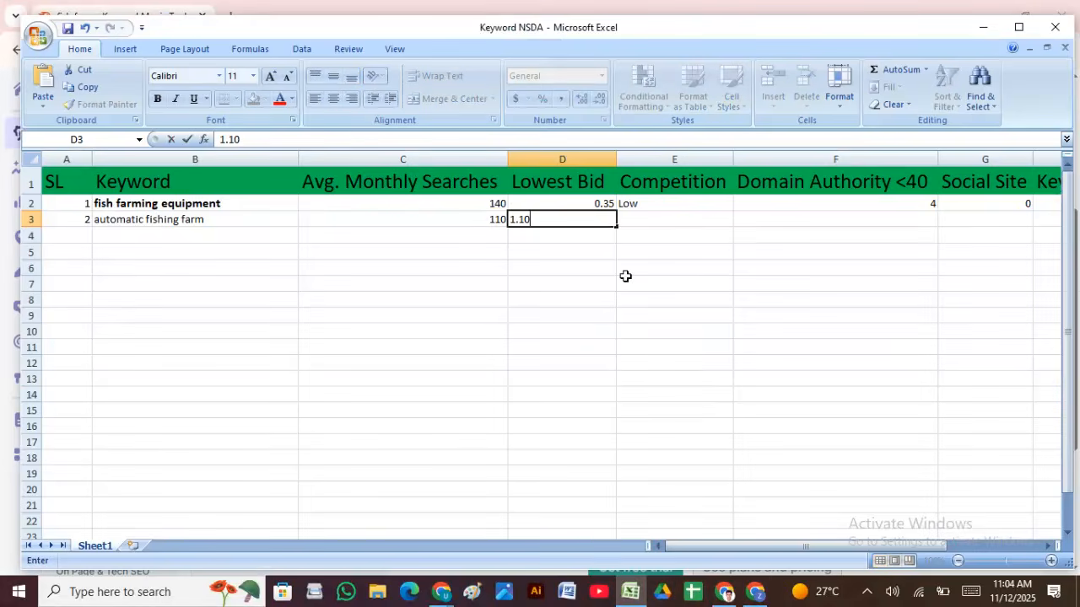
pyautogui.click(644, 218)
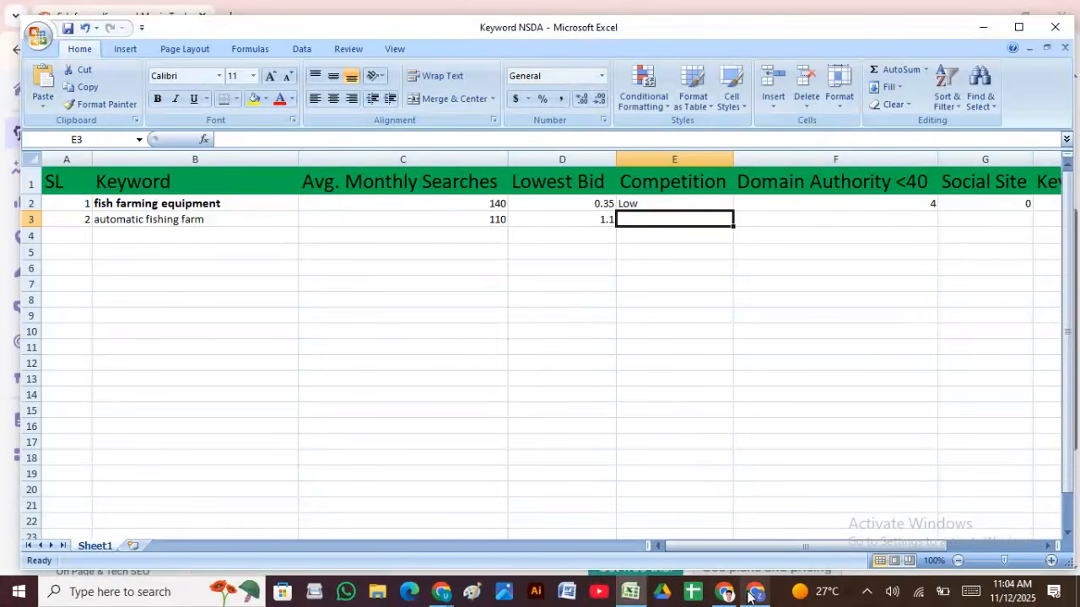
pyautogui.moveTo(753, 596)
pyautogui.click(749, 544)
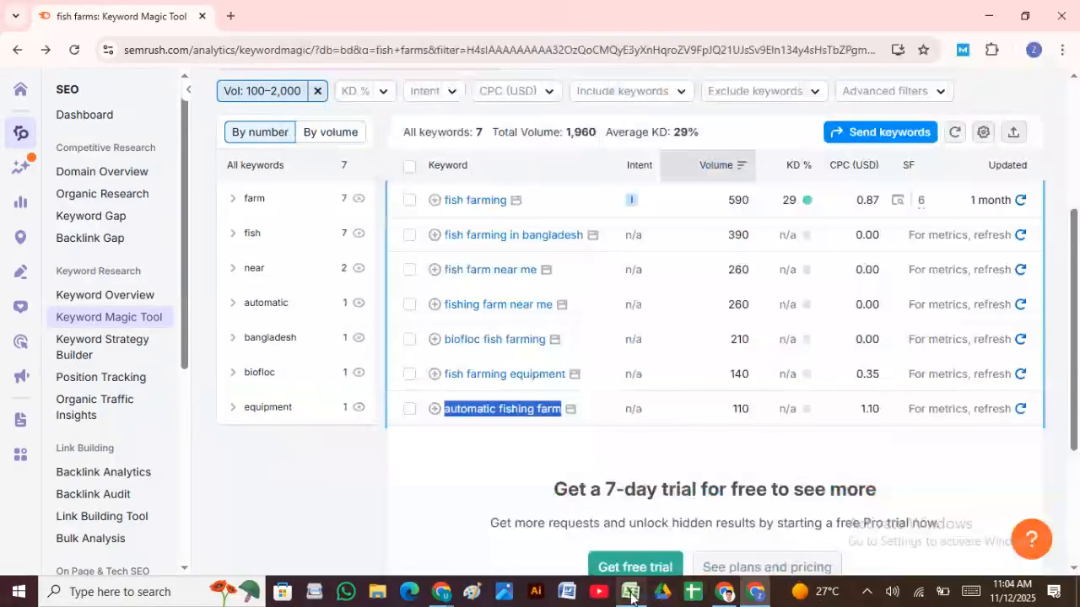
# Step: Enter keyword difficulty 0 in H3 for automatic fishing farm
pyautogui.click(634, 595)
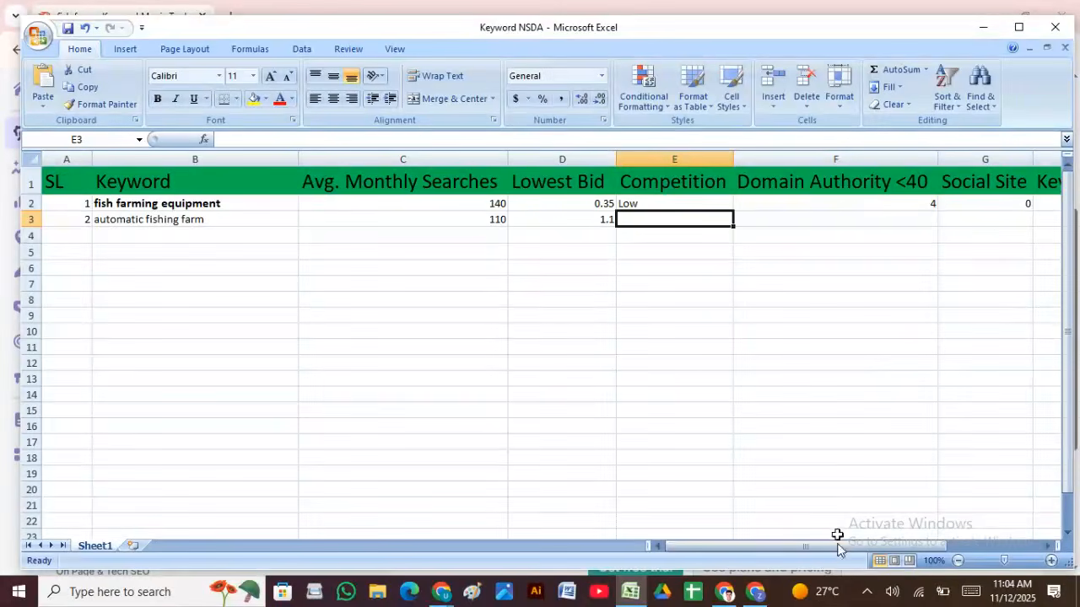
pyautogui.moveTo(826, 549); pyautogui.dragTo(919, 550)
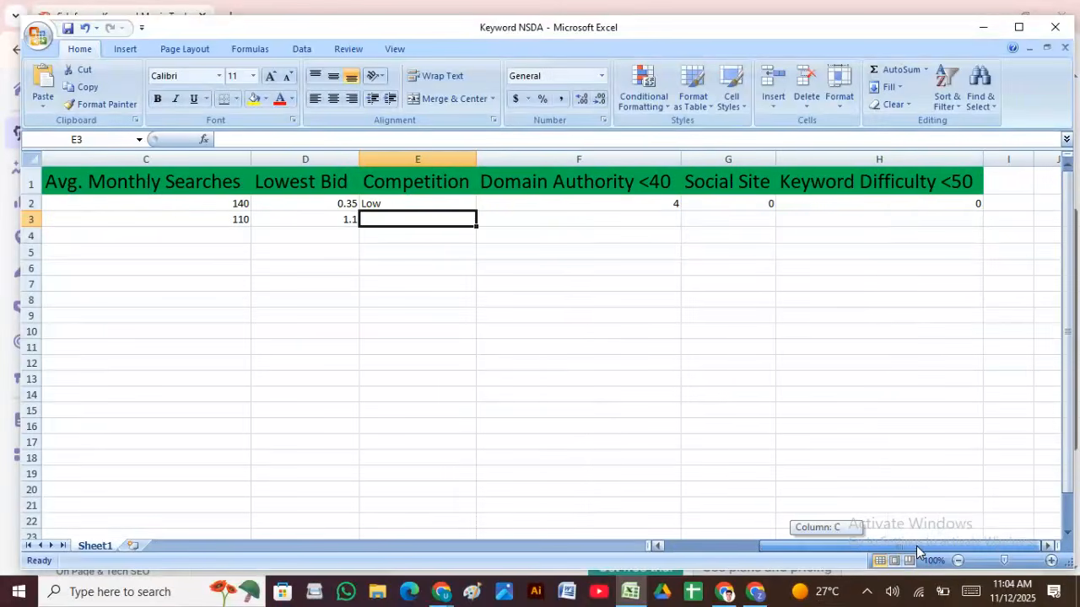
pyautogui.click(926, 221)
pyautogui.write('0')
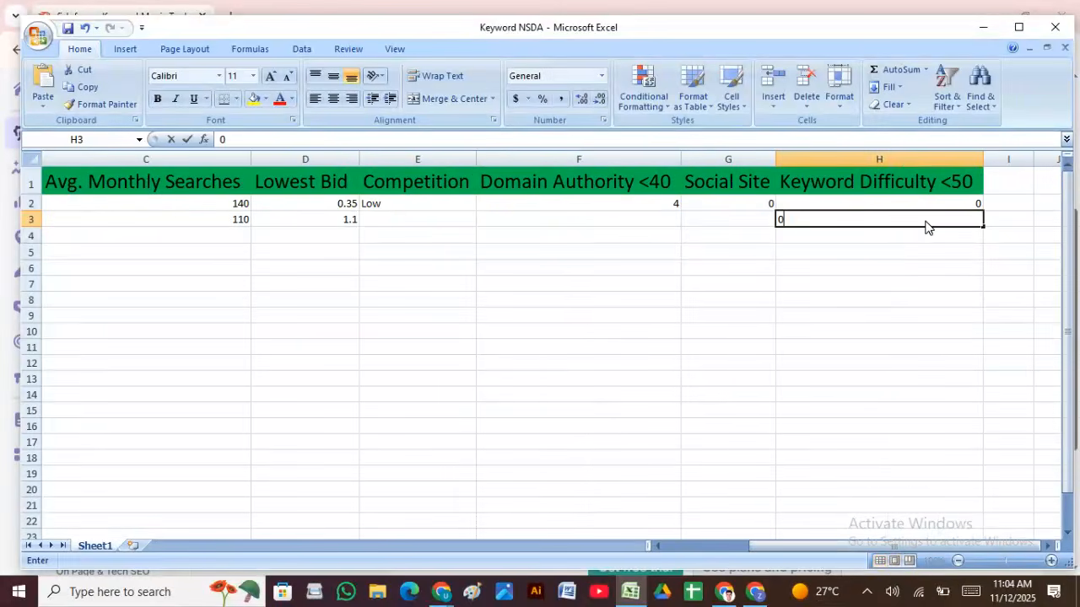
pyautogui.click(413, 220)
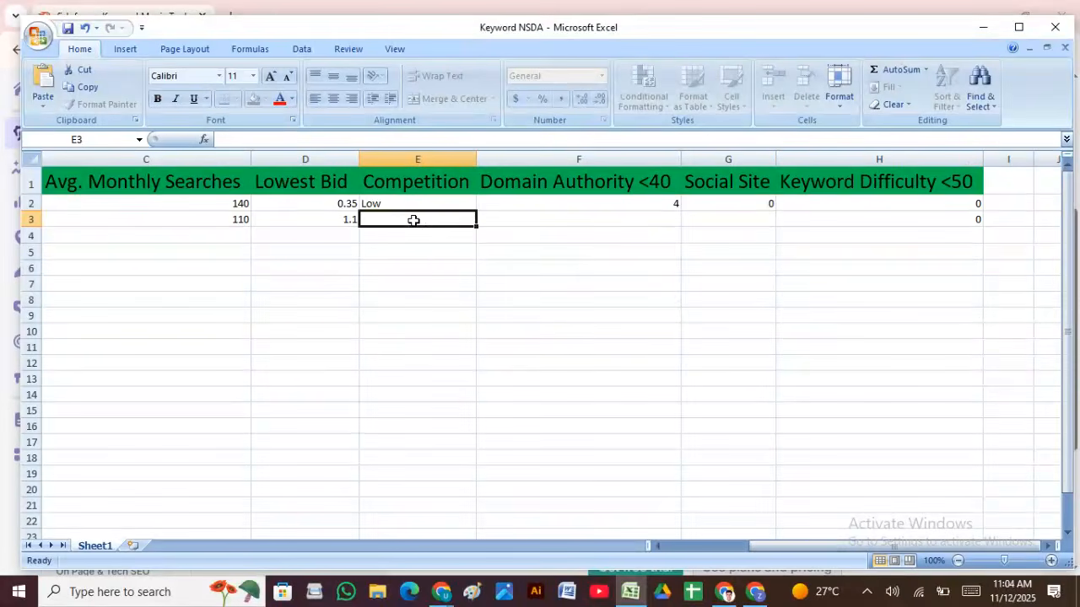
# Step: Enter Low competition in E3, then move between F3 and G3
pyautogui.write('low')
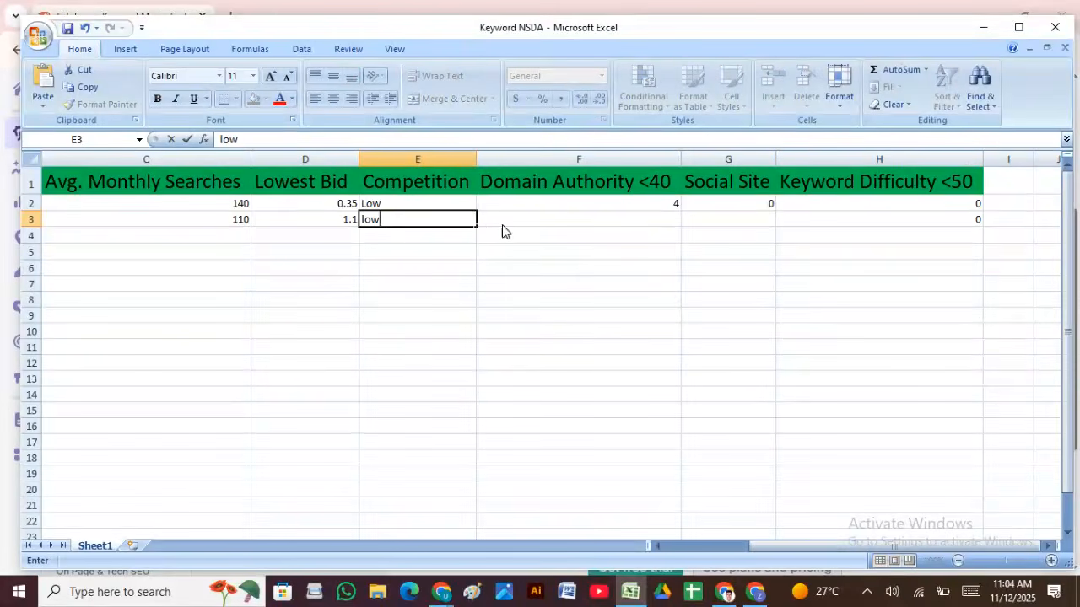
pyautogui.press('BackSpace')
pyautogui.write('L')
pyautogui.click(531, 219)
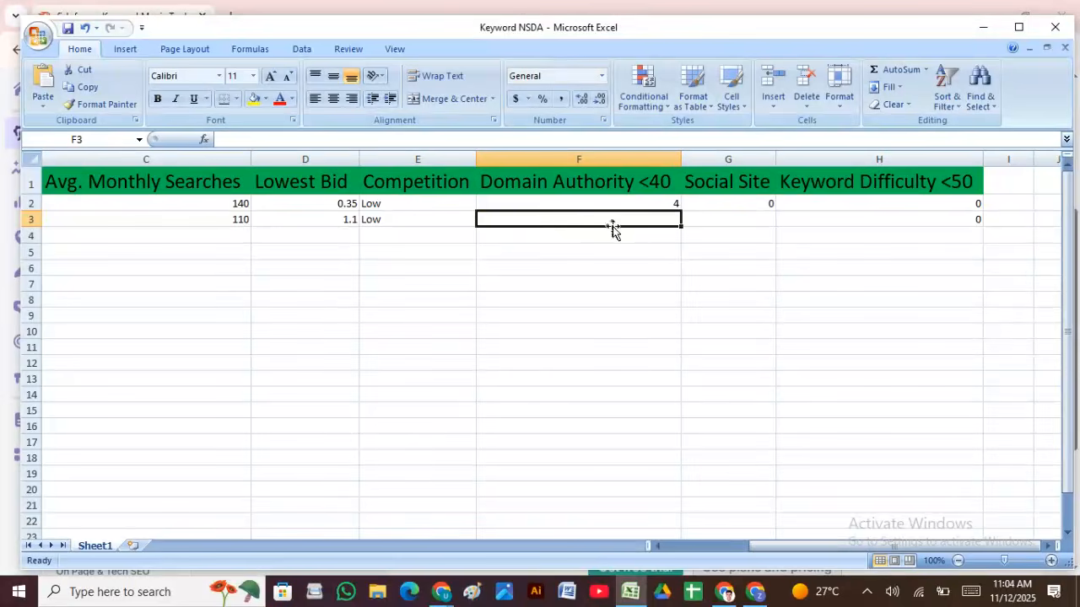
pyautogui.click(751, 219)
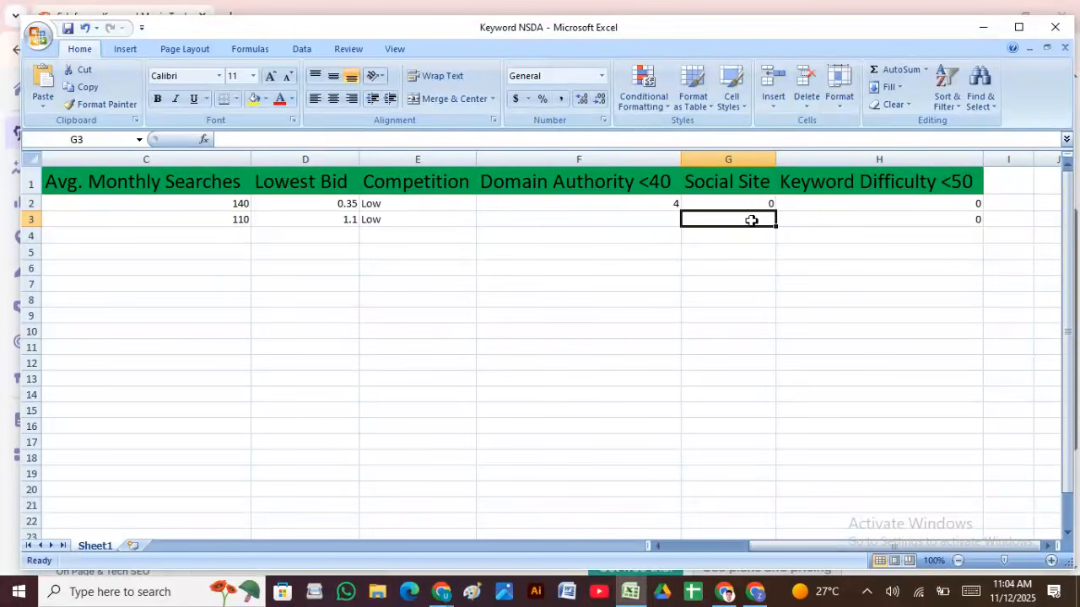
pyautogui.click(550, 225)
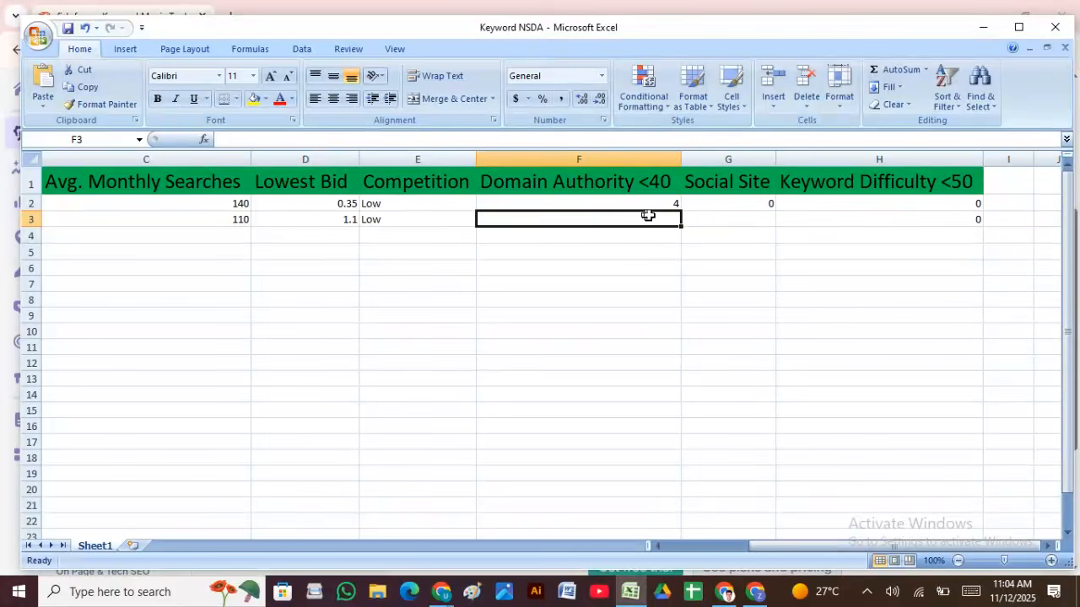
pyautogui.click(729, 225)
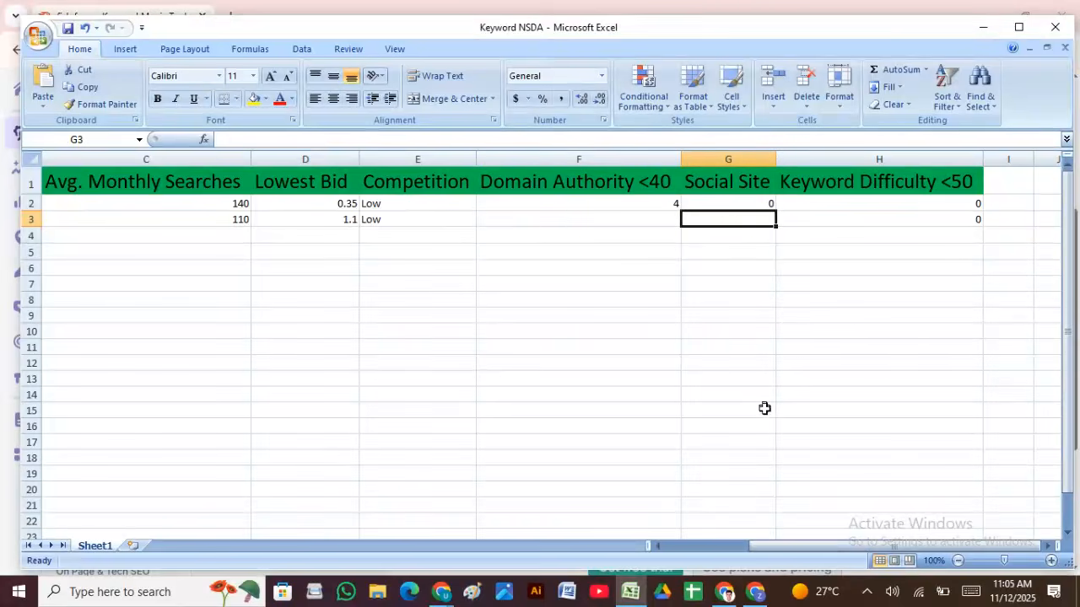
pyautogui.moveTo(816, 547); pyautogui.dragTo(764, 554)
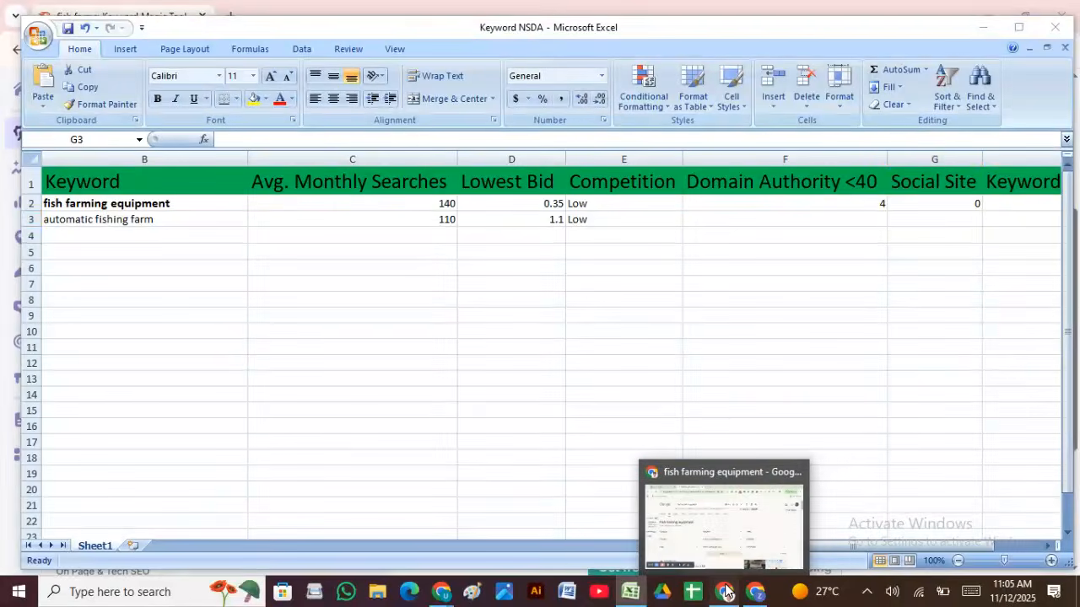
# Step: Replace 'fish farming equipment' with an 'automatic fishing farm' Google search and scan the results
pyautogui.click(726, 591)
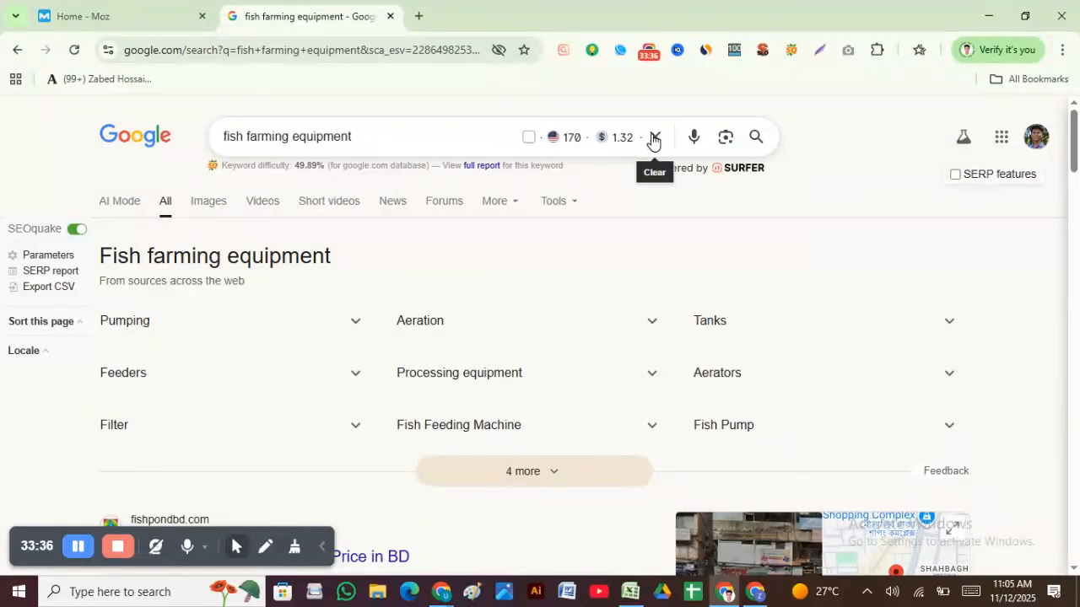
pyautogui.moveTo(354, 138); pyautogui.dragTo(79, 194)
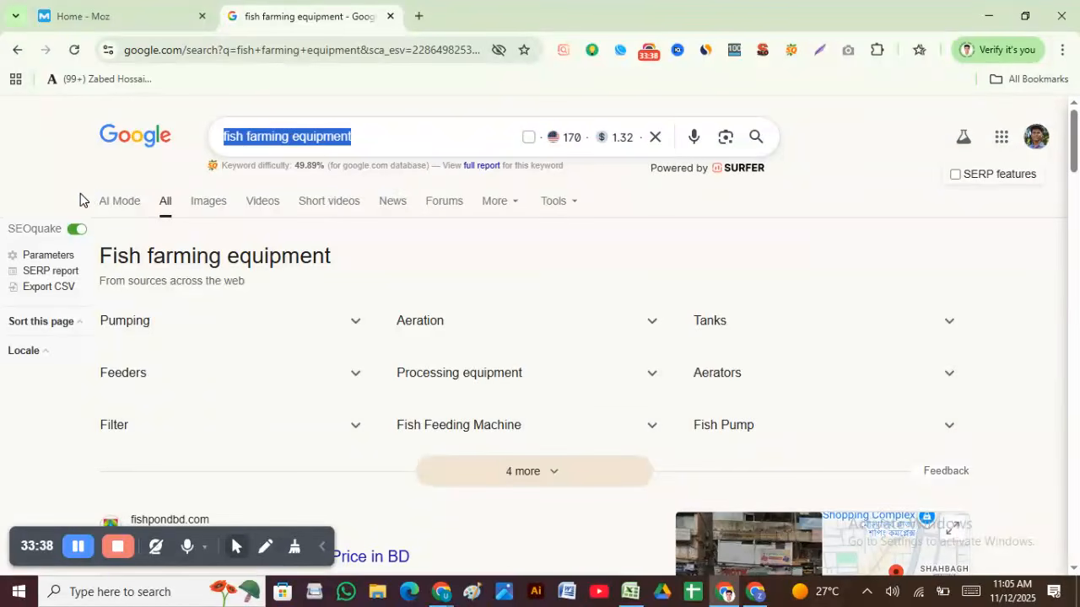
pyautogui.write('automatic fishing farm')
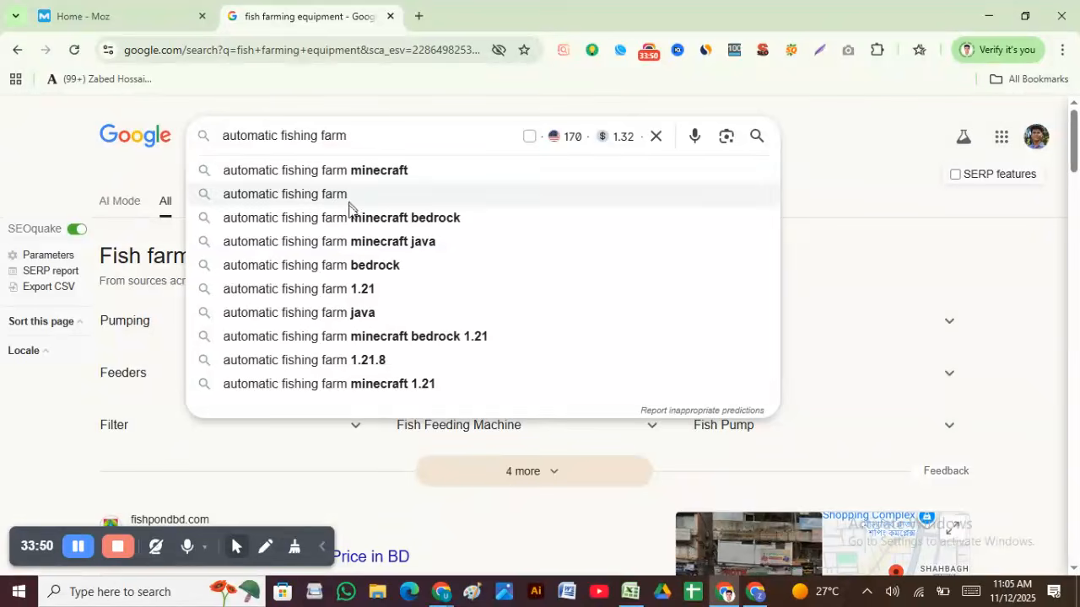
pyautogui.press('Return')
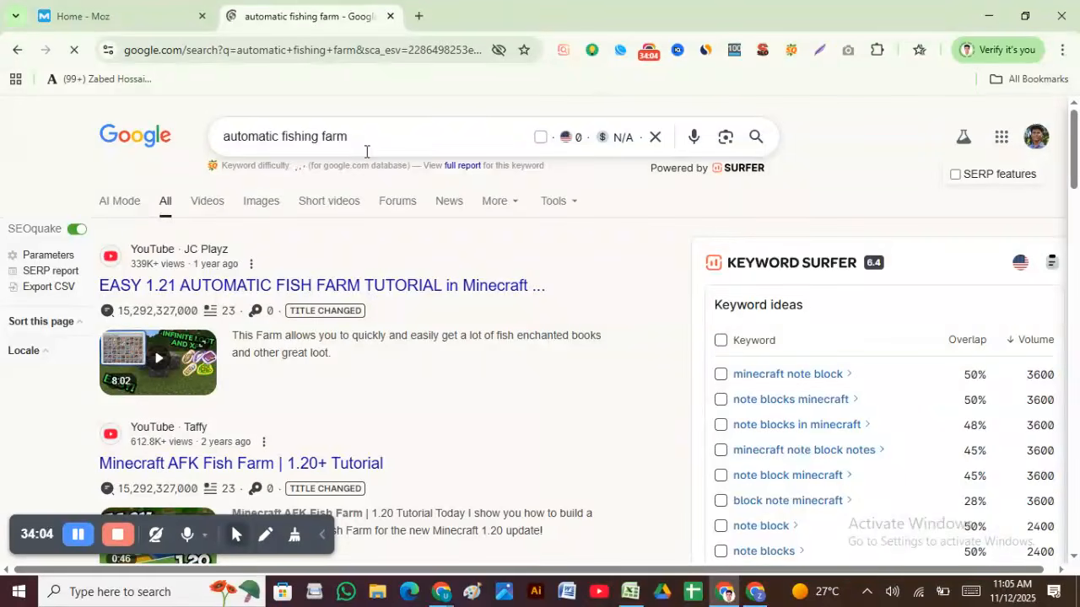
pyautogui.scroll(-2, 487, 236)
pyautogui.scroll(-15, 488, 236)
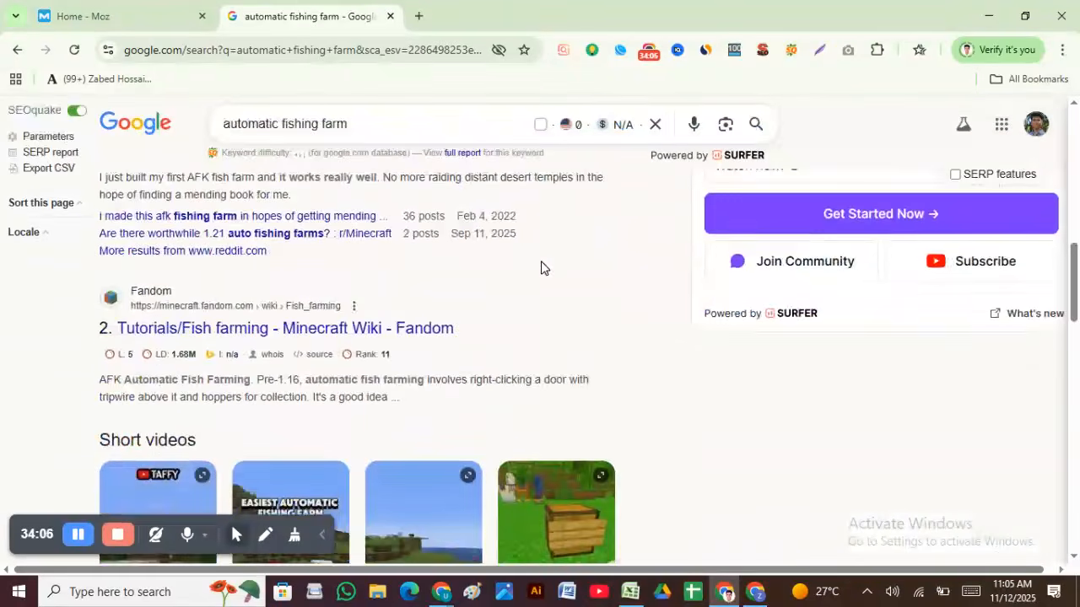
pyautogui.scroll(-10, 675, 279)
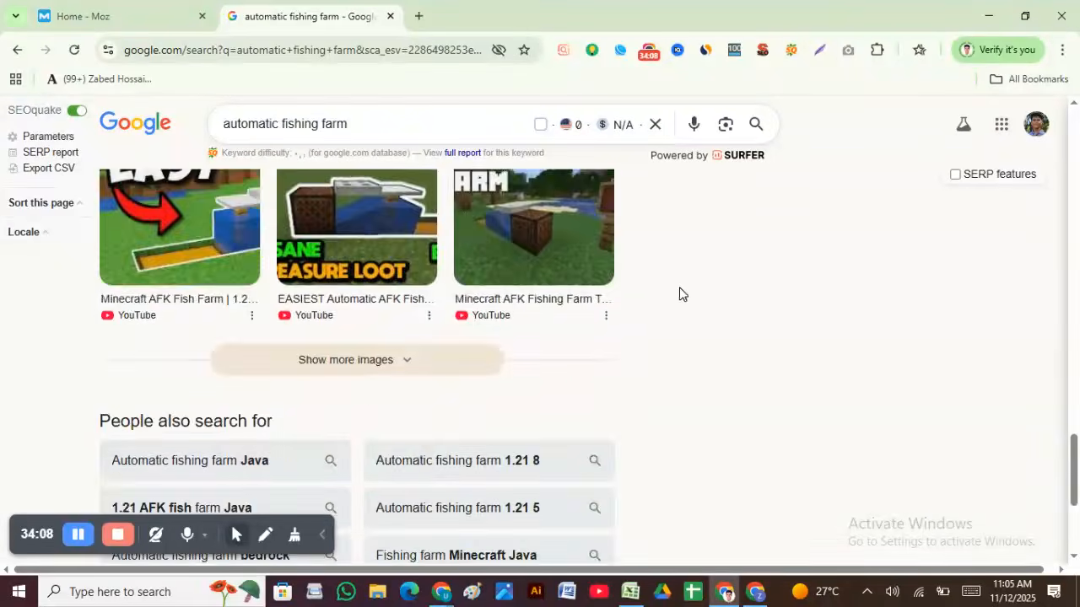
pyautogui.scroll(3, 666, 302)
pyautogui.scroll(10, 656, 305)
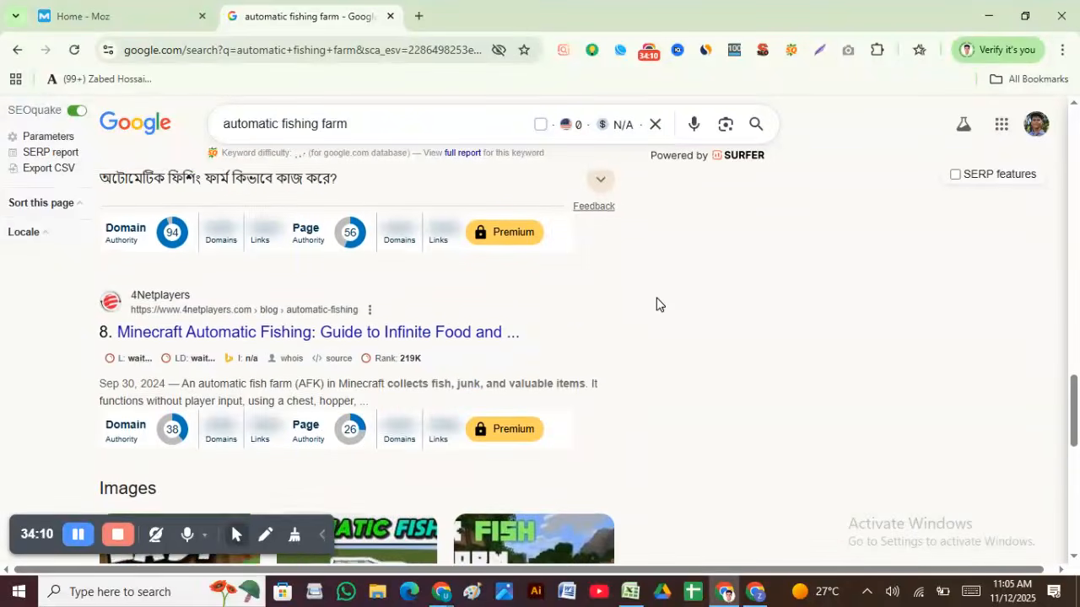
pyautogui.scroll(15, 659, 304)
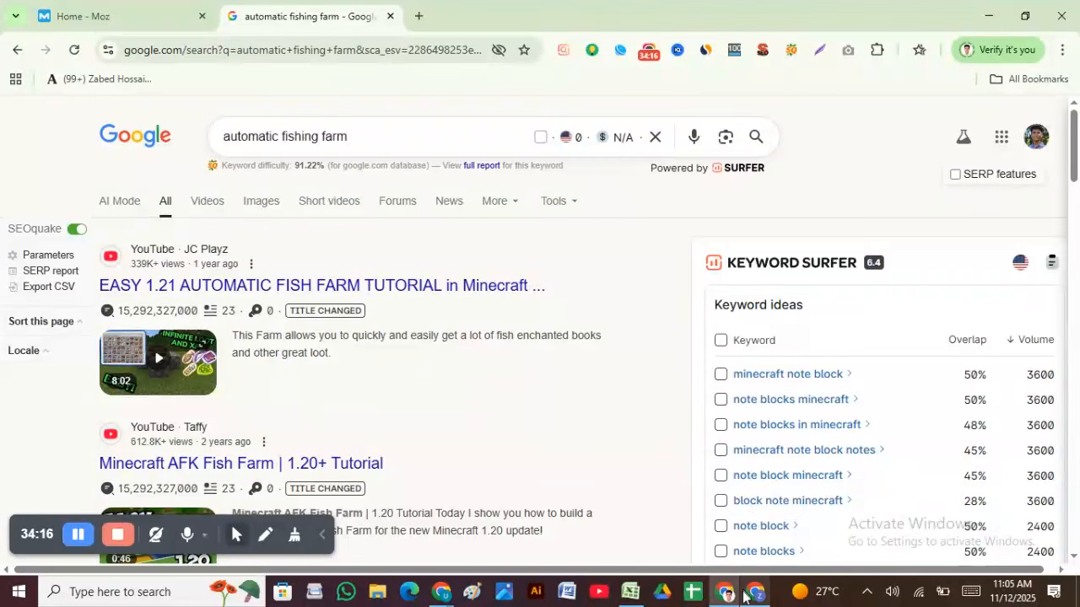
pyautogui.click(630, 592)
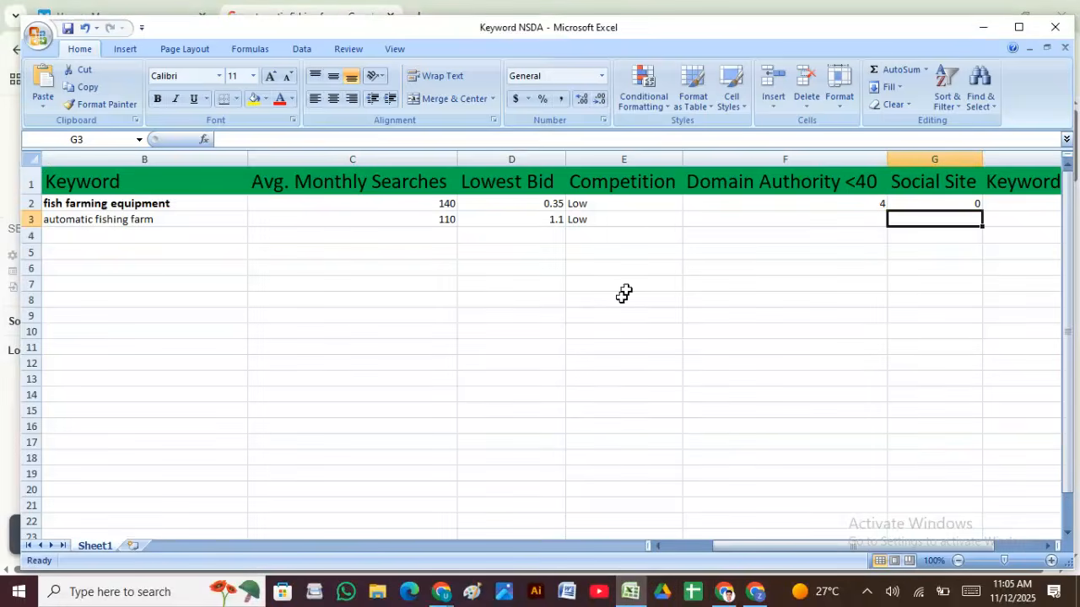
pyautogui.click(722, 209)
pyautogui.click(942, 219)
pyautogui.click(857, 218)
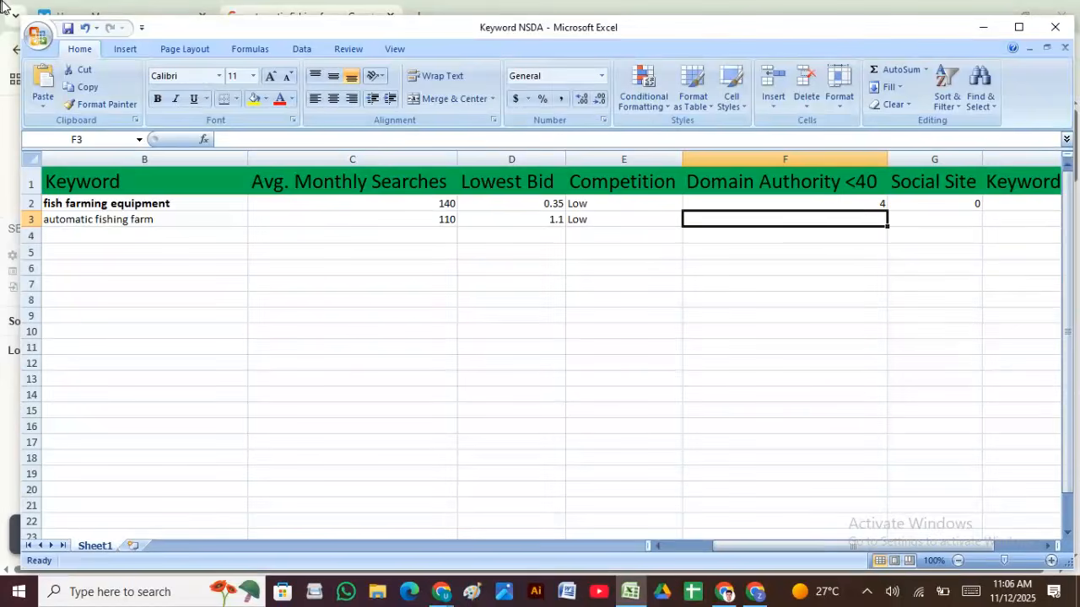
pyautogui.click(720, 594)
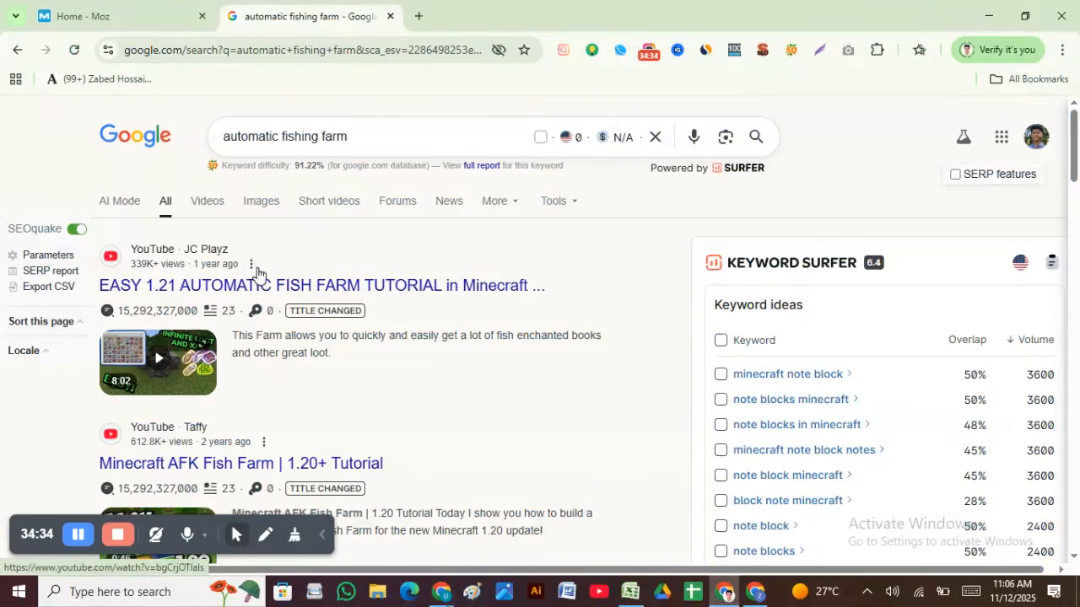
# Step: Review the automatic fishing farm results on pages 1 and 2
pyautogui.scroll(-3, 268, 311)
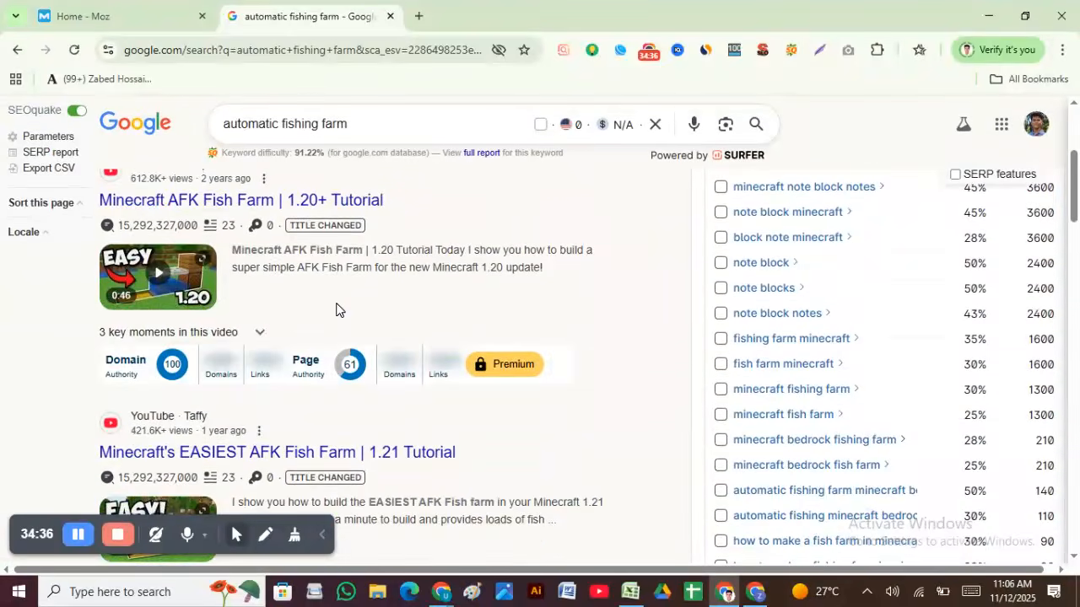
pyautogui.scroll(3, 340, 308)
pyautogui.scroll(-3, 341, 337)
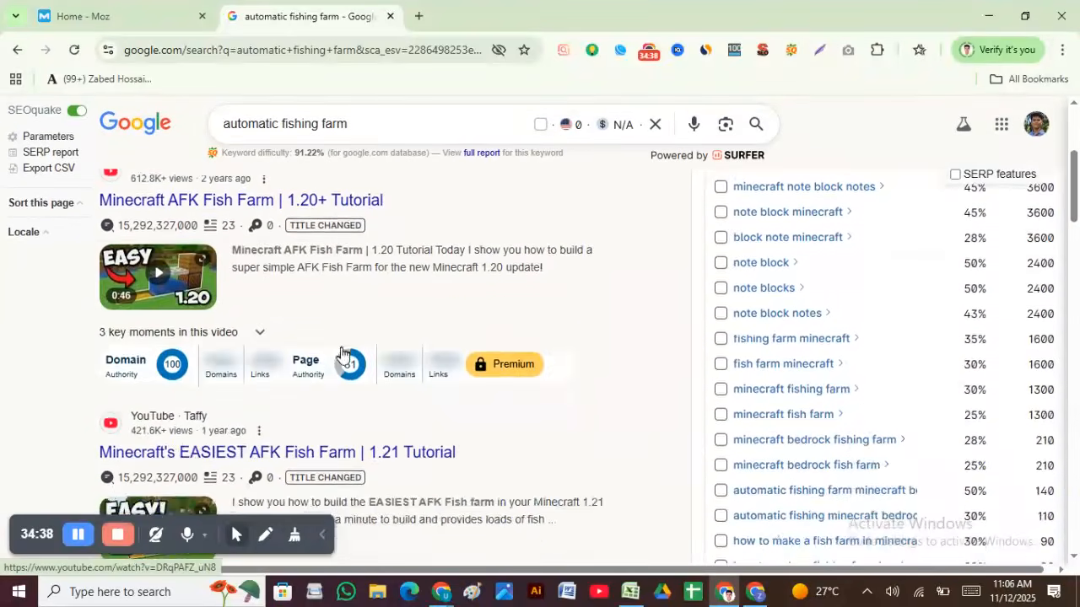
pyautogui.scroll(-3, 196, 384)
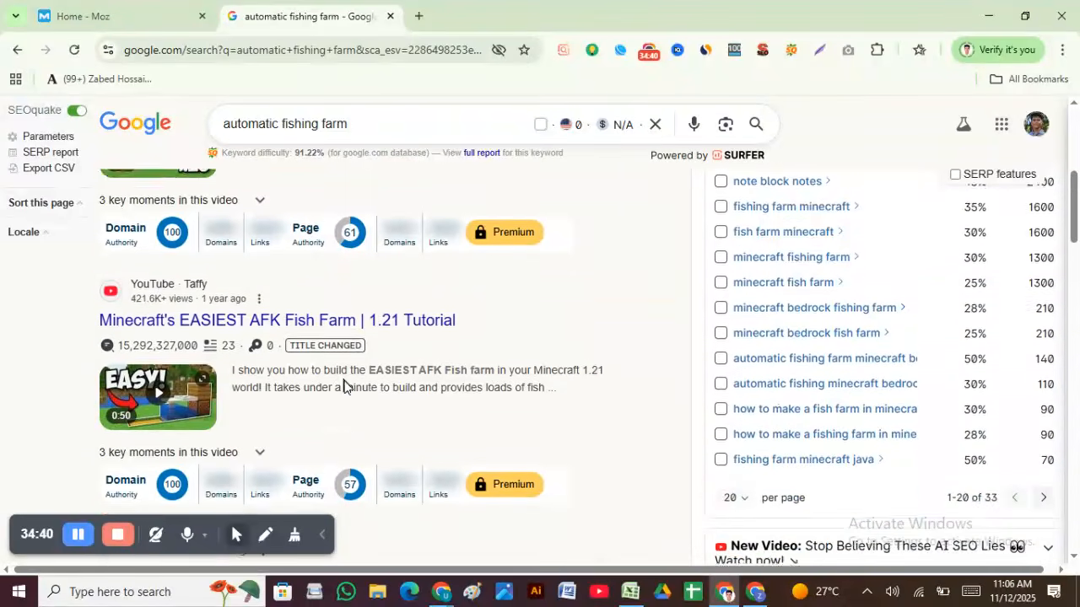
pyautogui.scroll(-3, 234, 384)
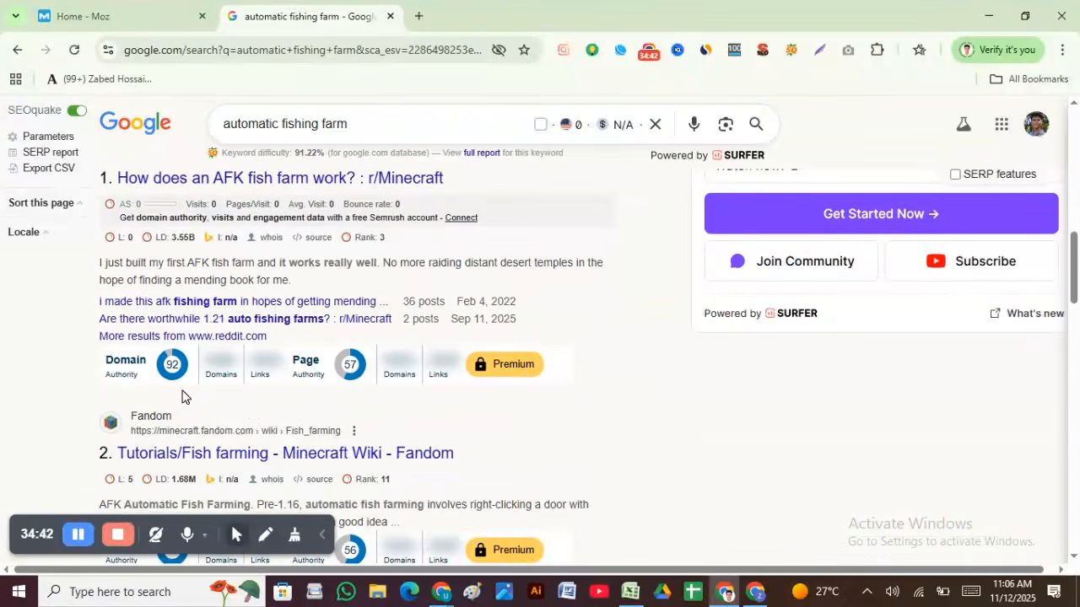
pyautogui.scroll(-3, 181, 392)
pyautogui.scroll(-9, 179, 342)
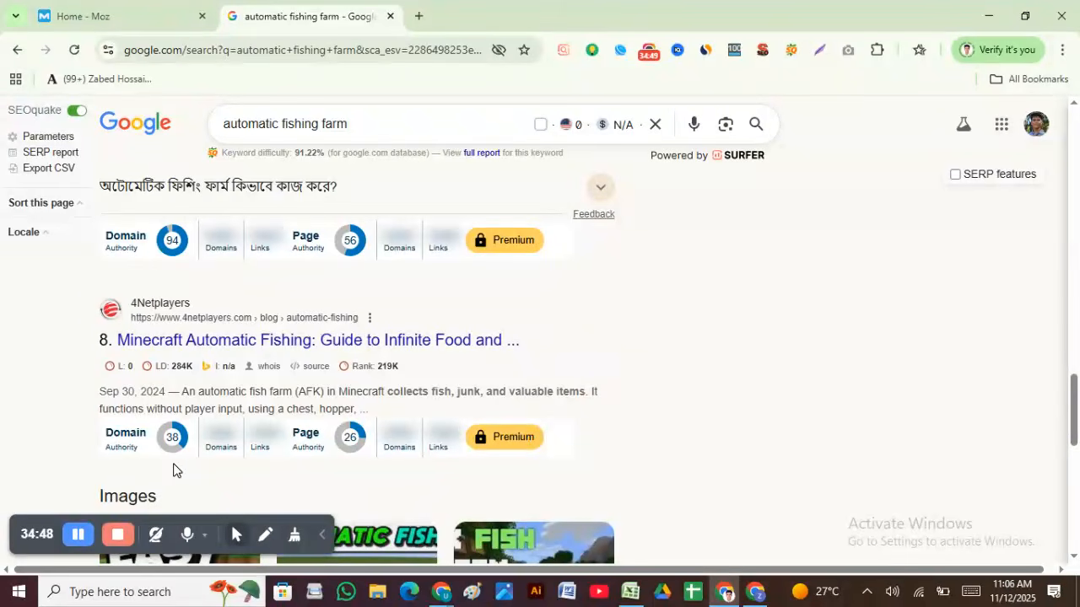
pyautogui.scroll(-8, 175, 472)
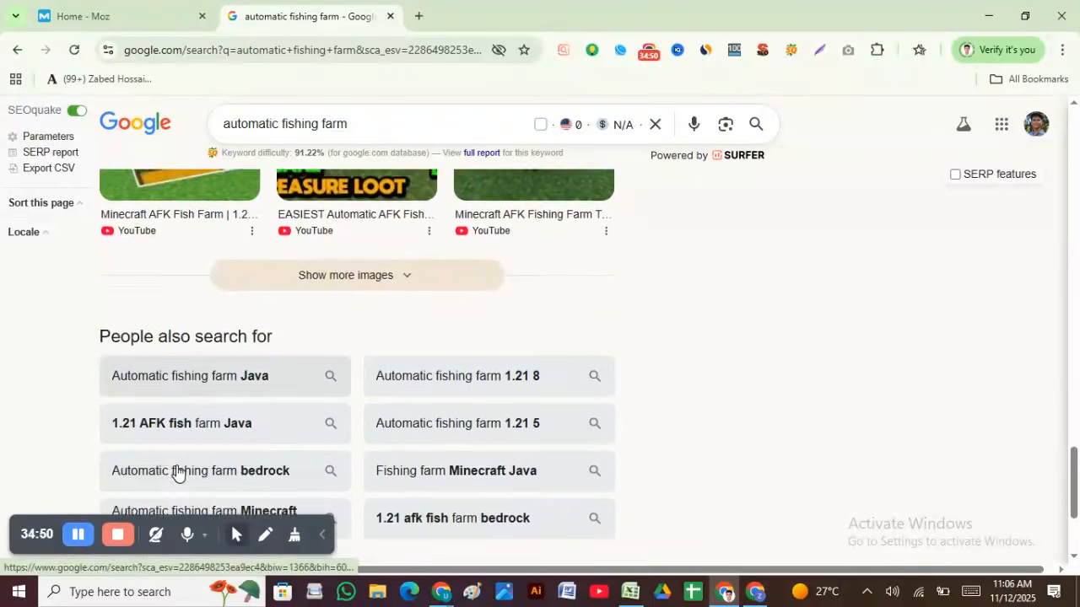
pyautogui.scroll(4, 235, 460)
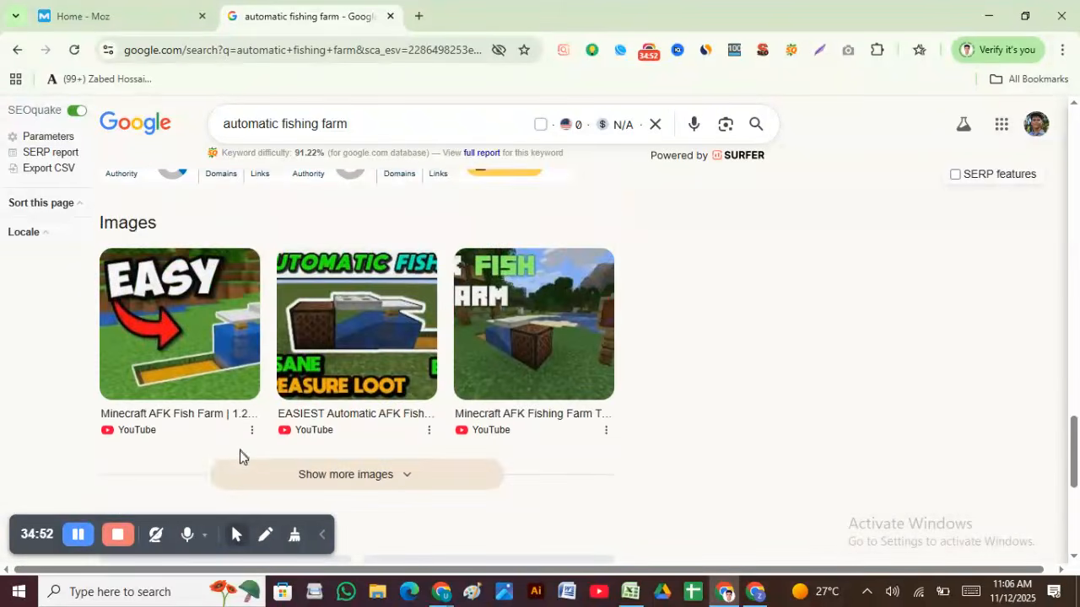
pyautogui.scroll(-4, 240, 455)
pyautogui.click(278, 422)
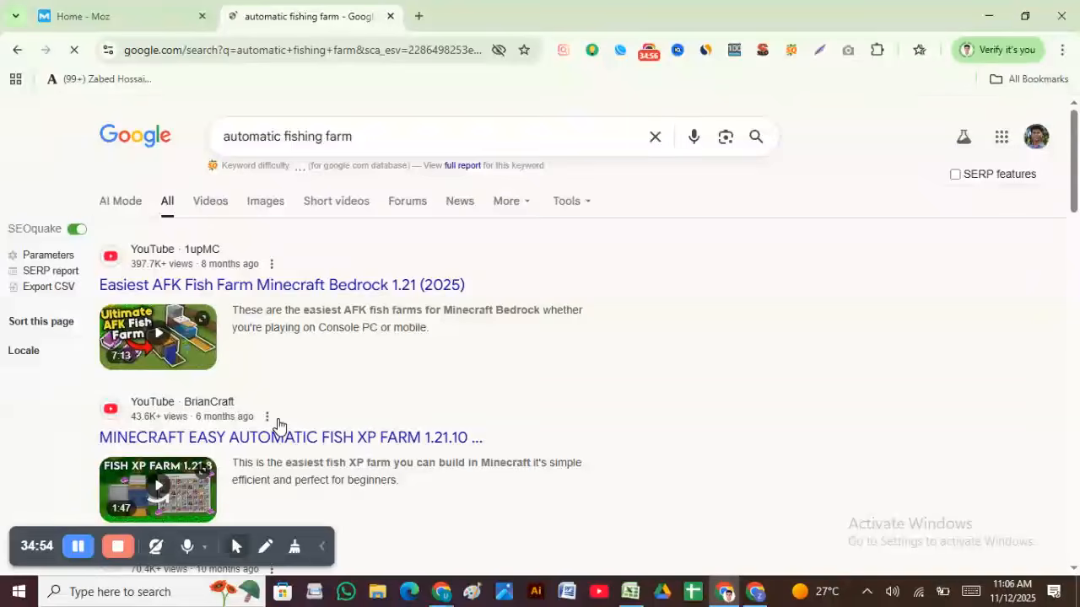
pyautogui.scroll(-8, 405, 417)
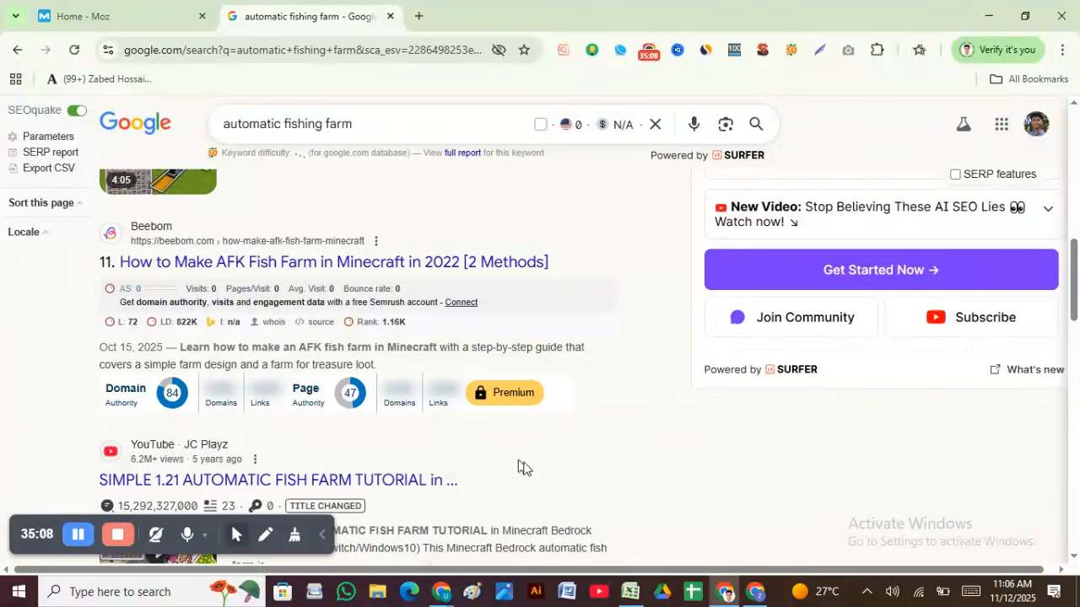
# Step: Enter 1 under Domain Authority <40 in cell F3
pyautogui.click(631, 593)
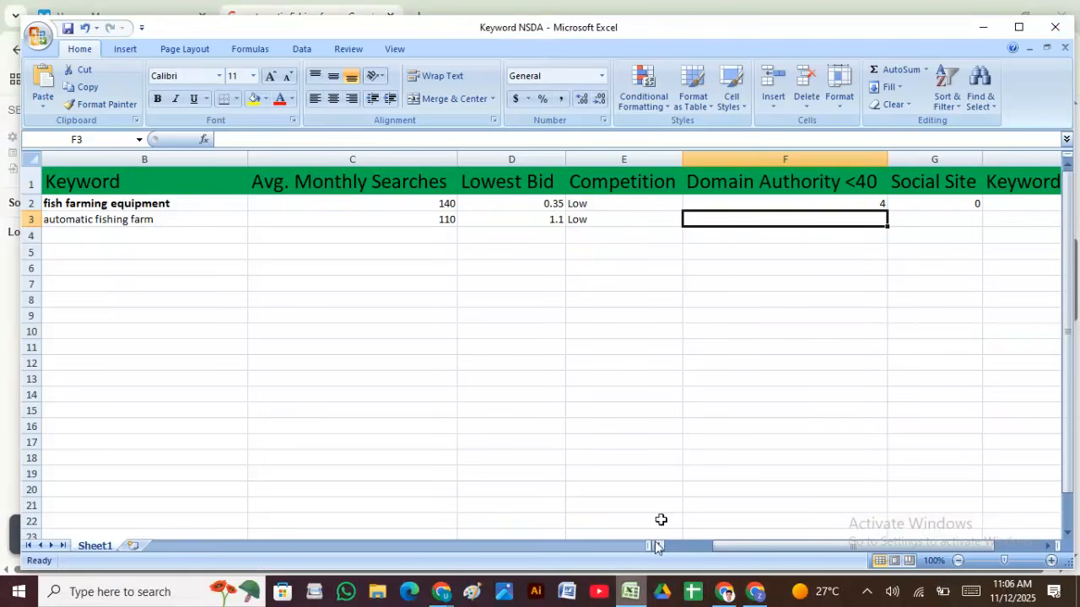
pyautogui.write('1')
pyautogui.click(822, 250)
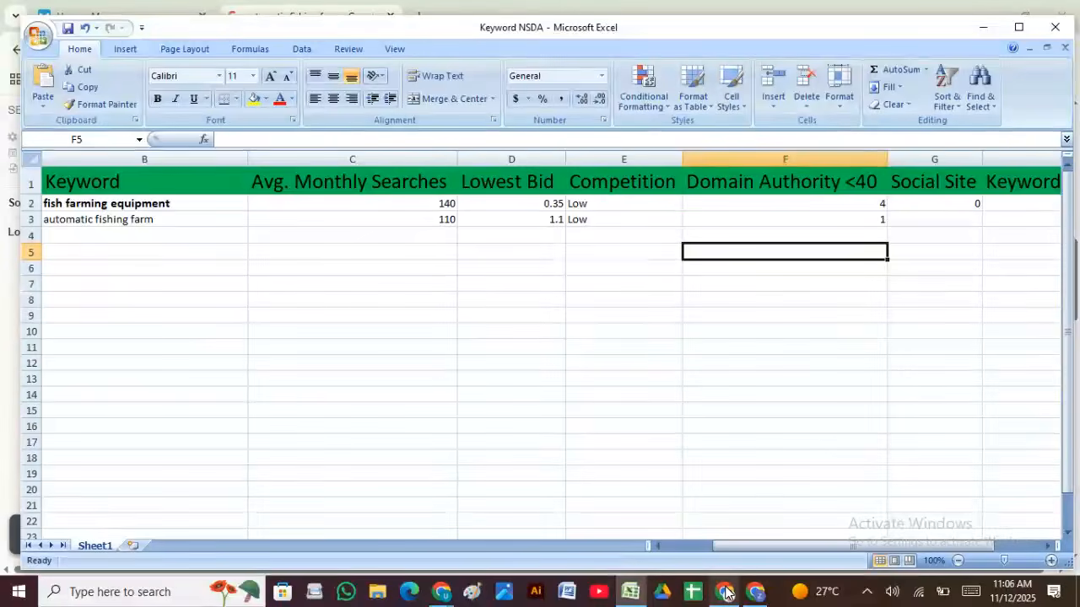
# Step: Select social site cell G3, then review page 1 of the automatic fishing farm results
pyautogui.click(957, 220)
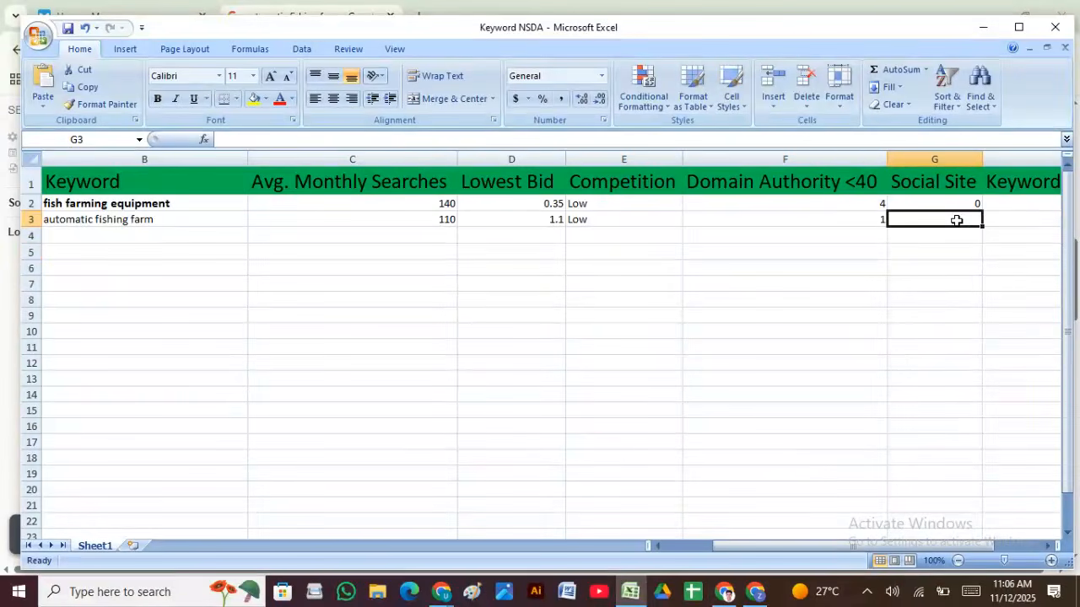
pyautogui.click(724, 590)
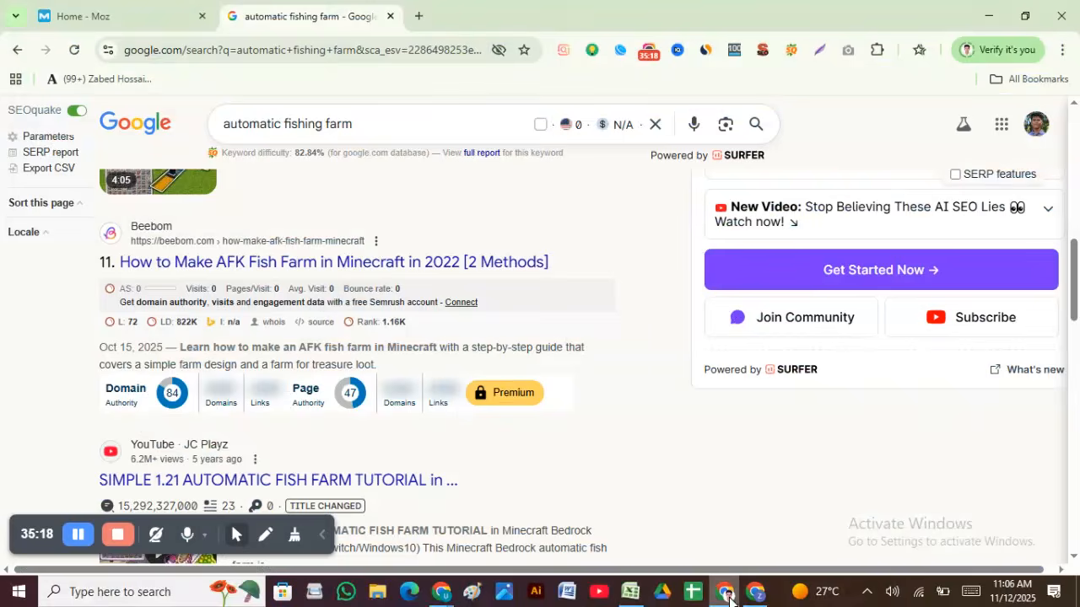
pyautogui.scroll(-15, 344, 411)
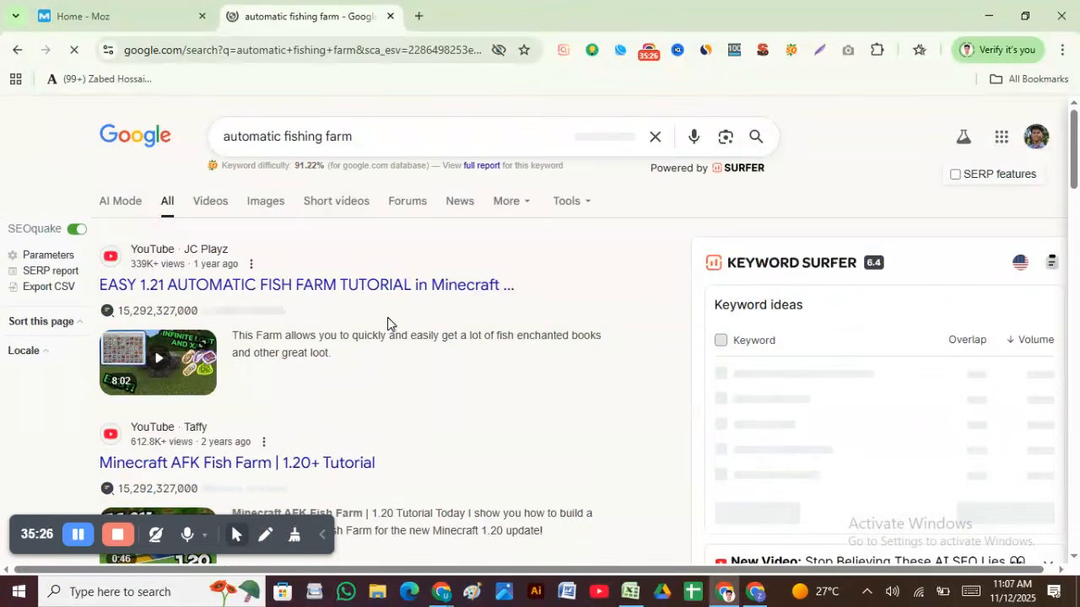
pyautogui.scroll(-6, 366, 291)
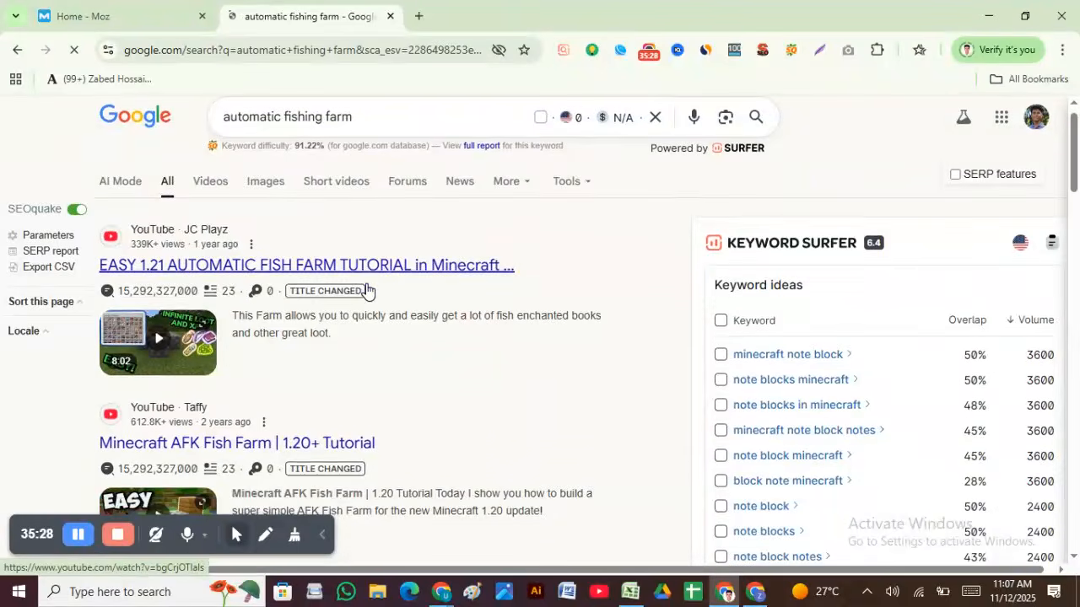
pyautogui.scroll(7, 366, 290)
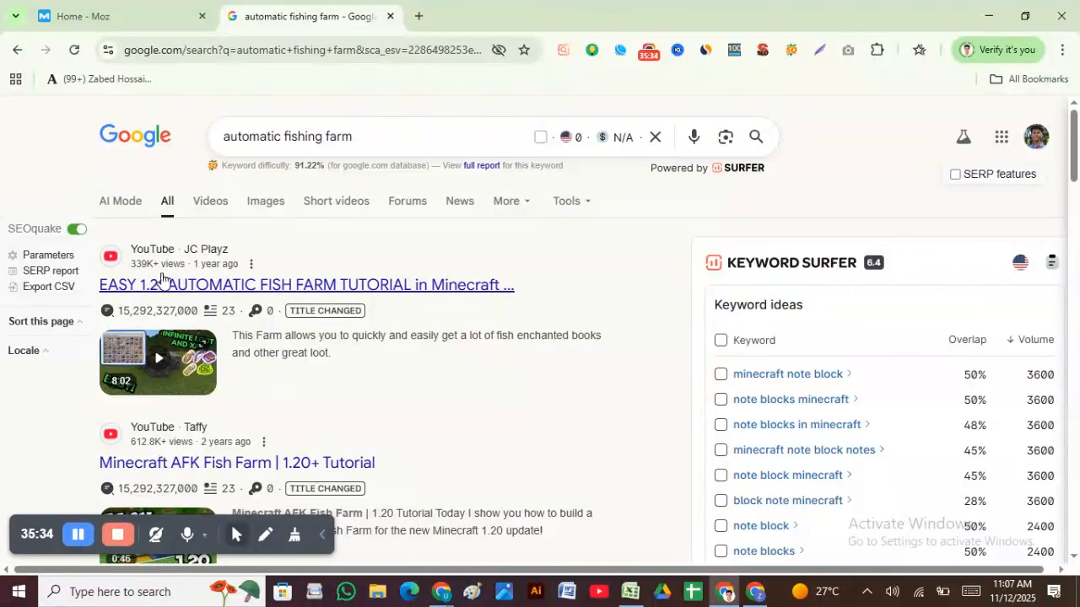
pyautogui.scroll(-3, 209, 295)
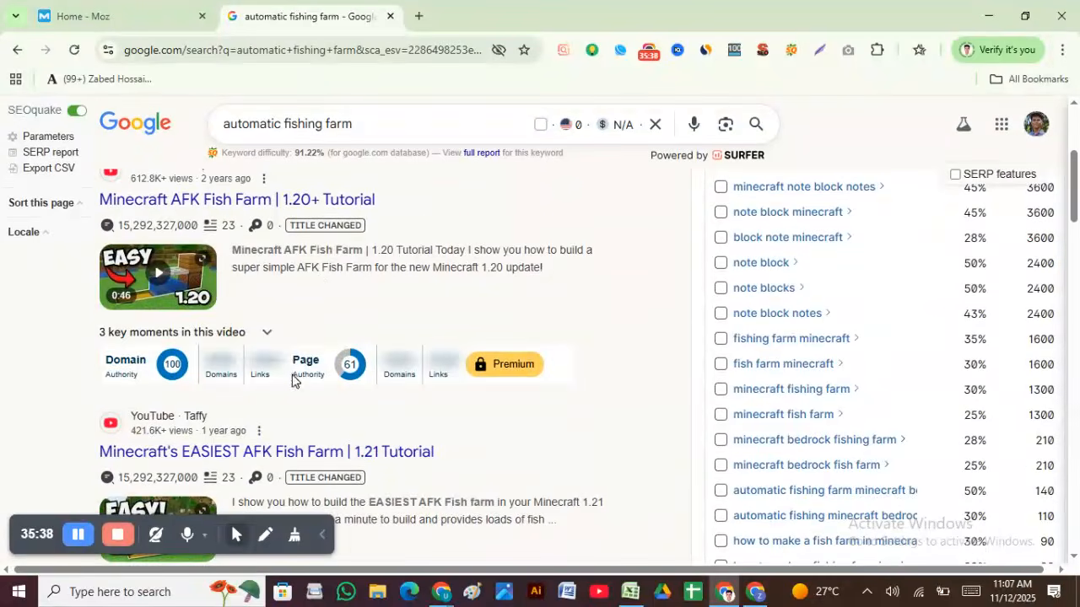
pyautogui.scroll(-2, 293, 375)
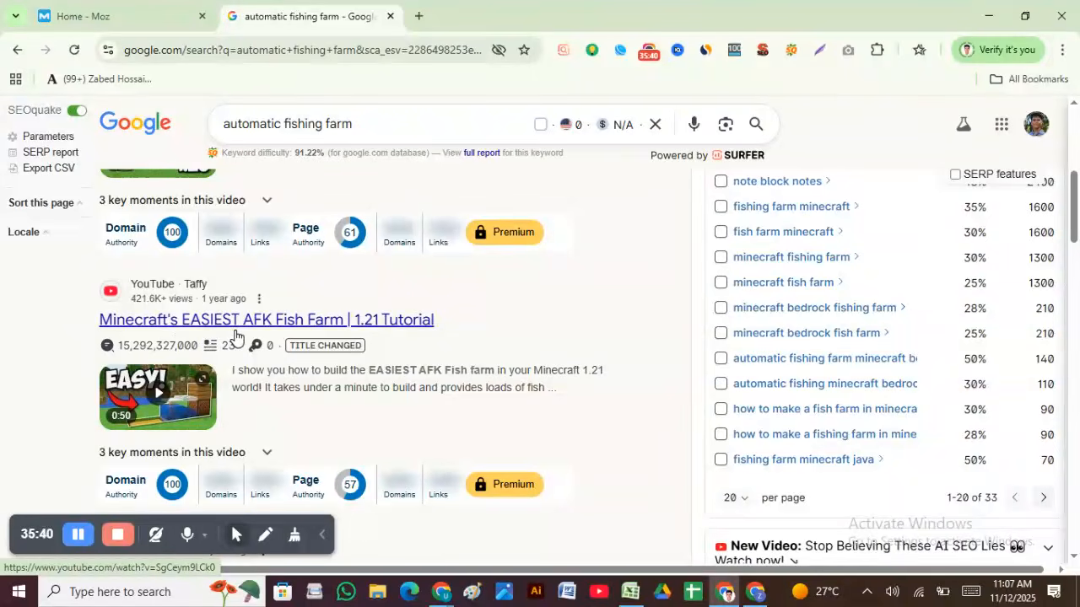
pyautogui.scroll(-2, 235, 336)
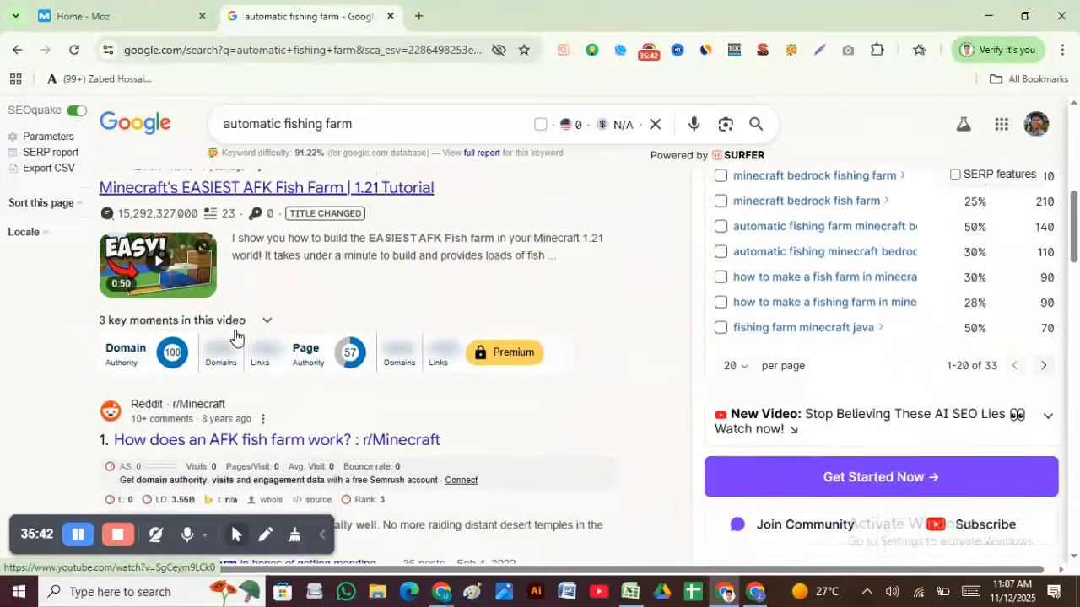
pyautogui.scroll(2, 219, 341)
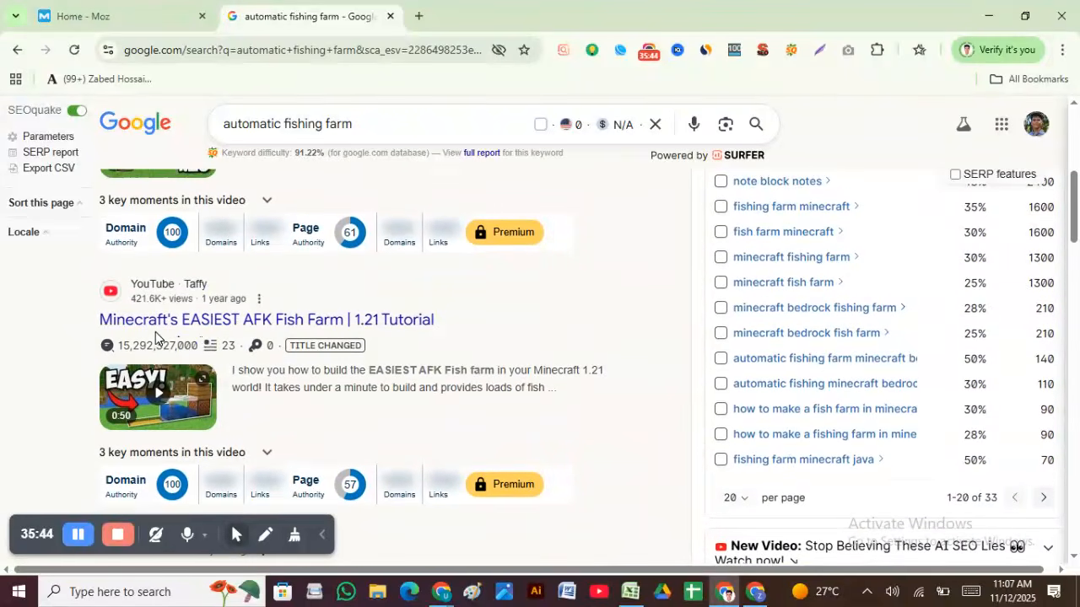
# Step: Scroll further through the results to see which social sites such as YouTube rank
pyautogui.moveTo(271, 340)
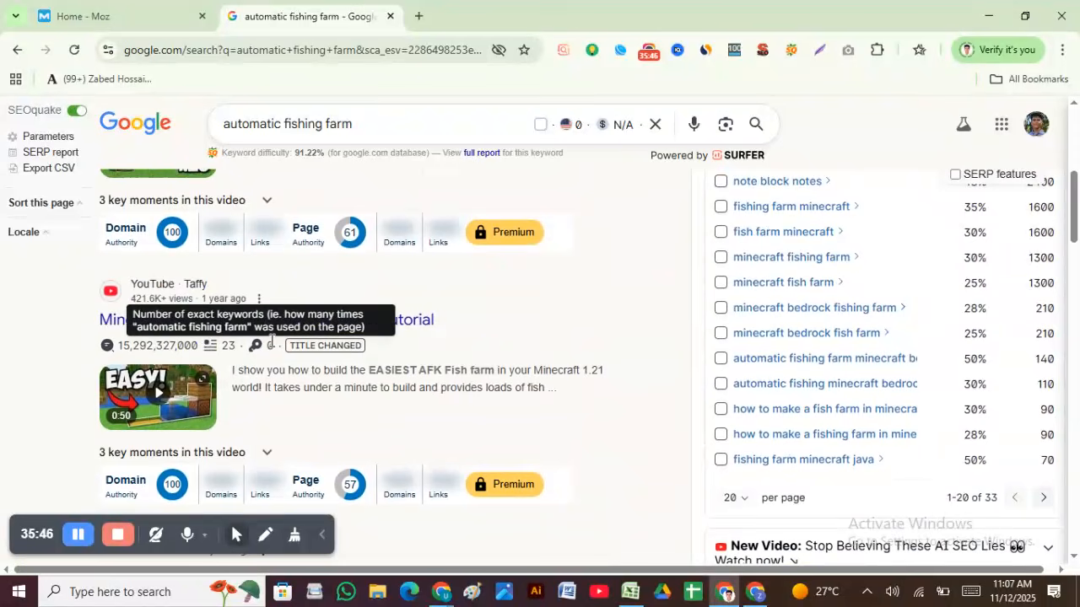
pyautogui.scroll(-3, 271, 340)
pyautogui.scroll(-2, 265, 320)
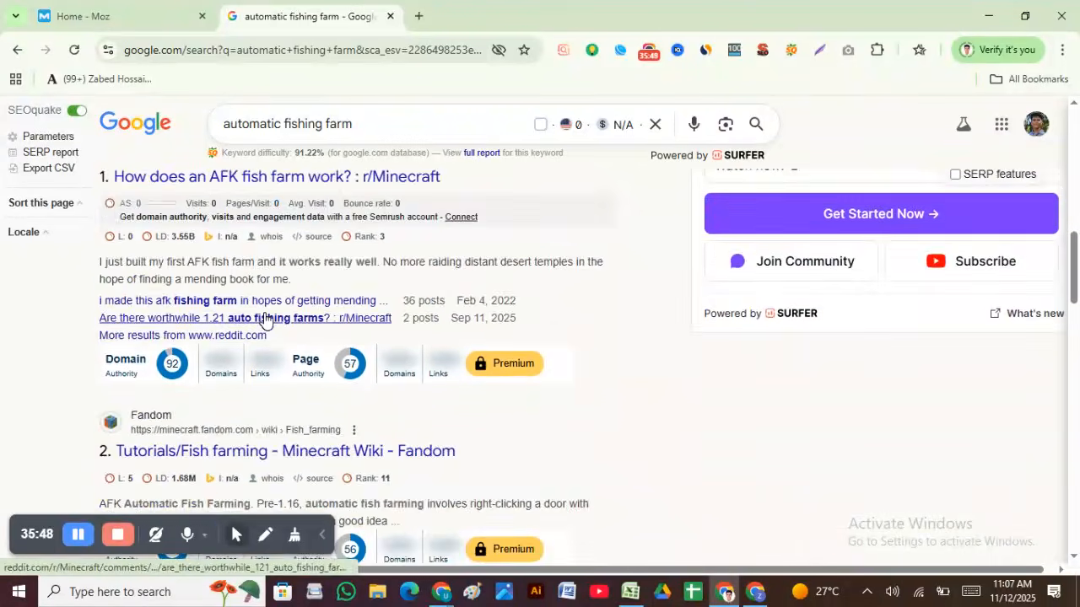
pyautogui.scroll(-10, 265, 321)
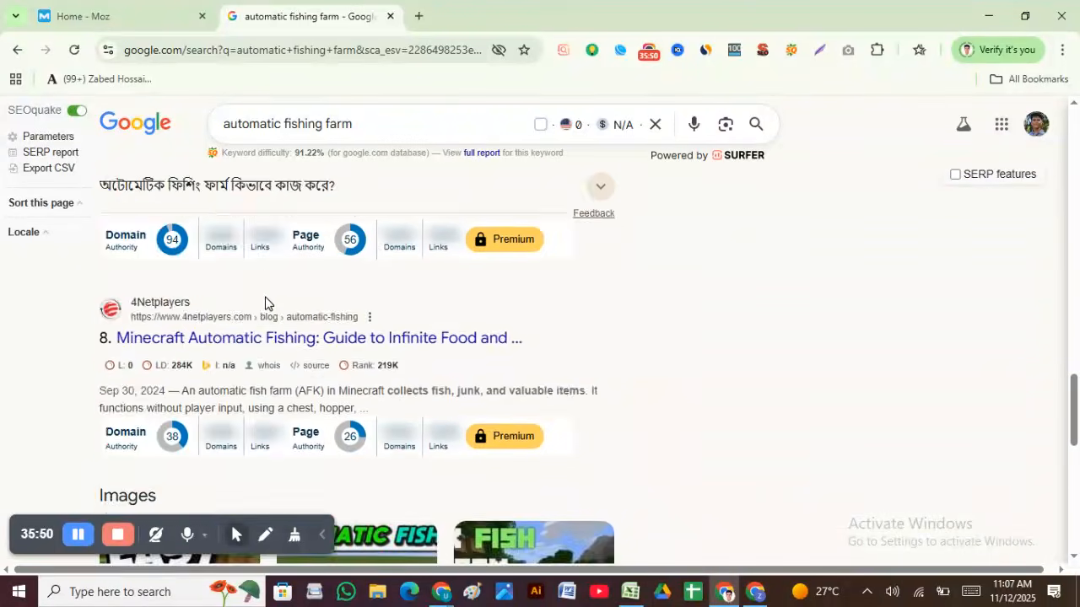
pyautogui.scroll(-10, 265, 304)
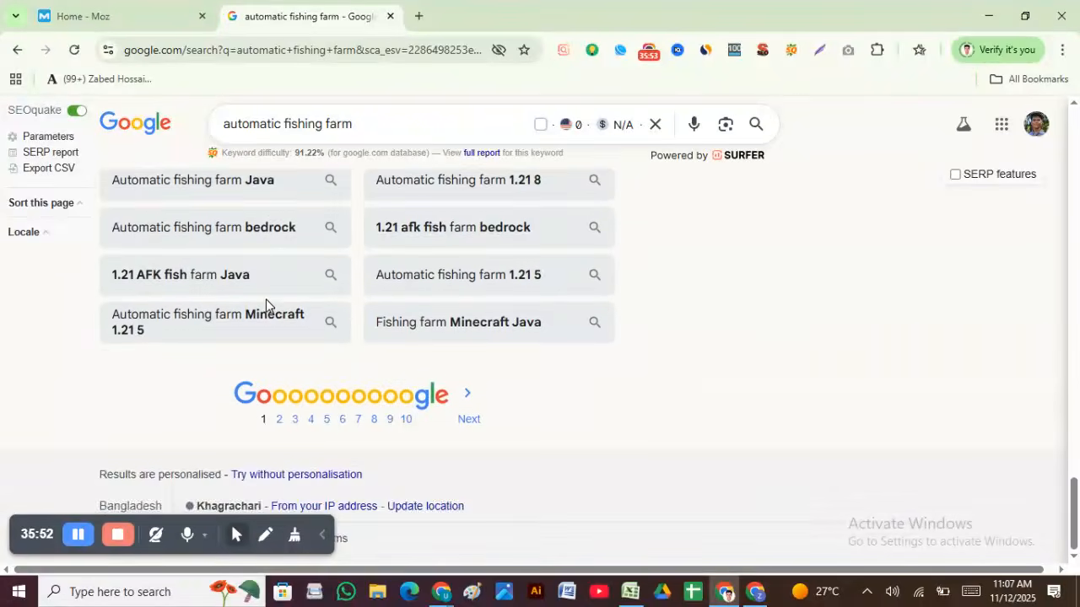
pyautogui.scroll(20, 266, 304)
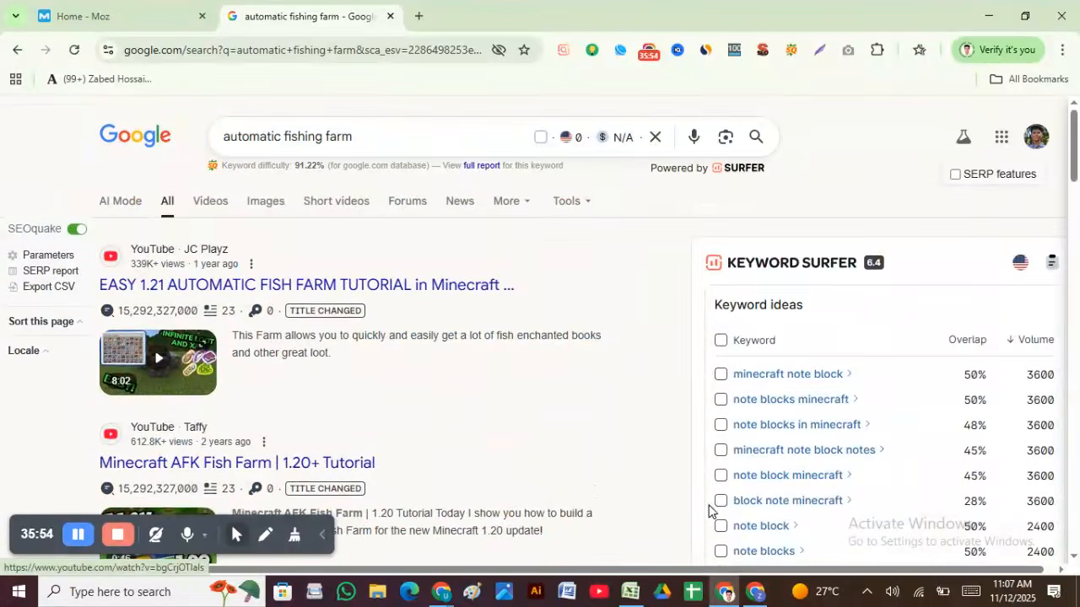
pyautogui.click(630, 591)
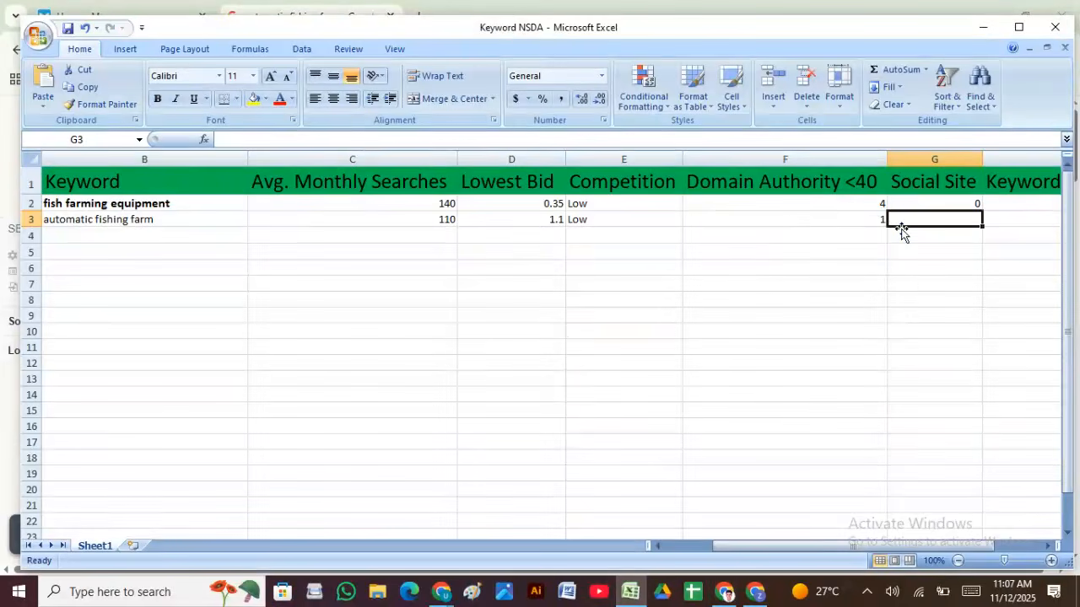
# Step: Enter Youtube-1 as the automatic fishing farm social site, then return to Semrush's keyword list
pyautogui.write('Y')
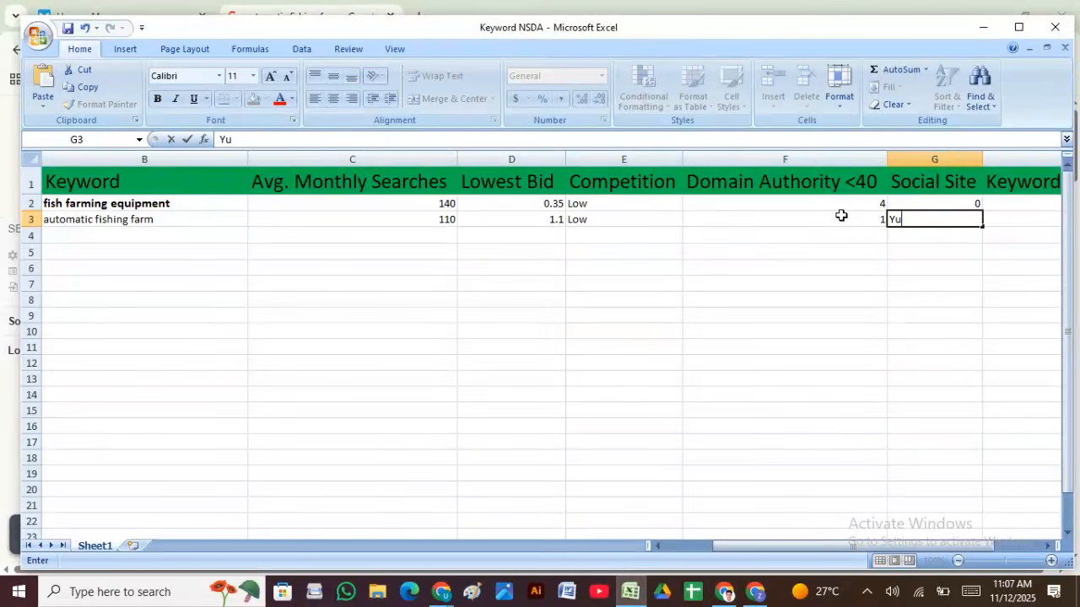
pyautogui.write('u')
pyautogui.press('BackSpace')
pyautogui.write('outube-1')
pyautogui.click(961, 269)
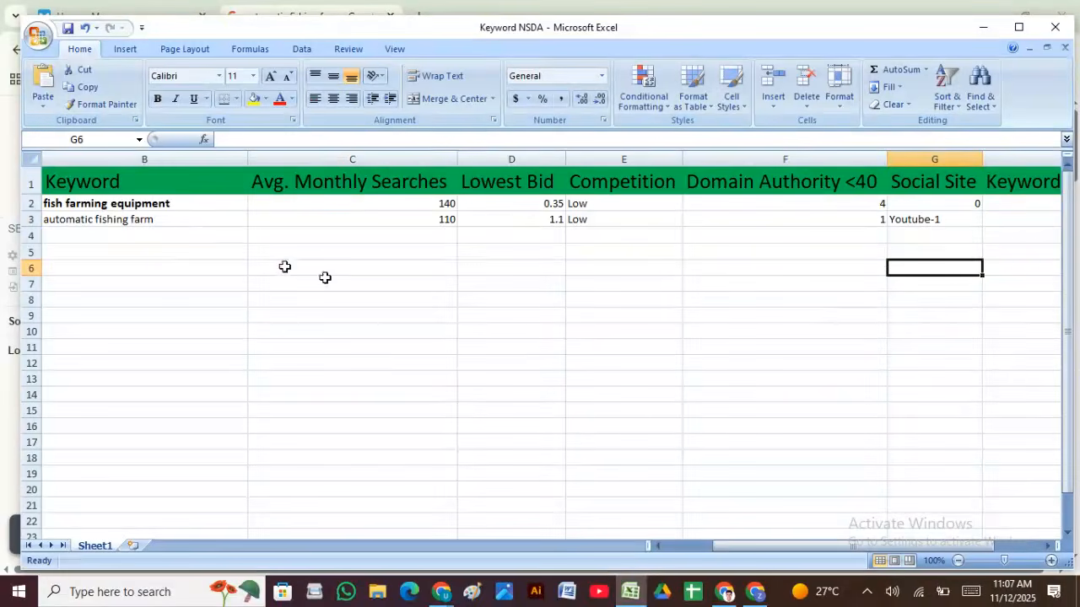
pyautogui.moveTo(752, 549); pyautogui.dragTo(576, 559)
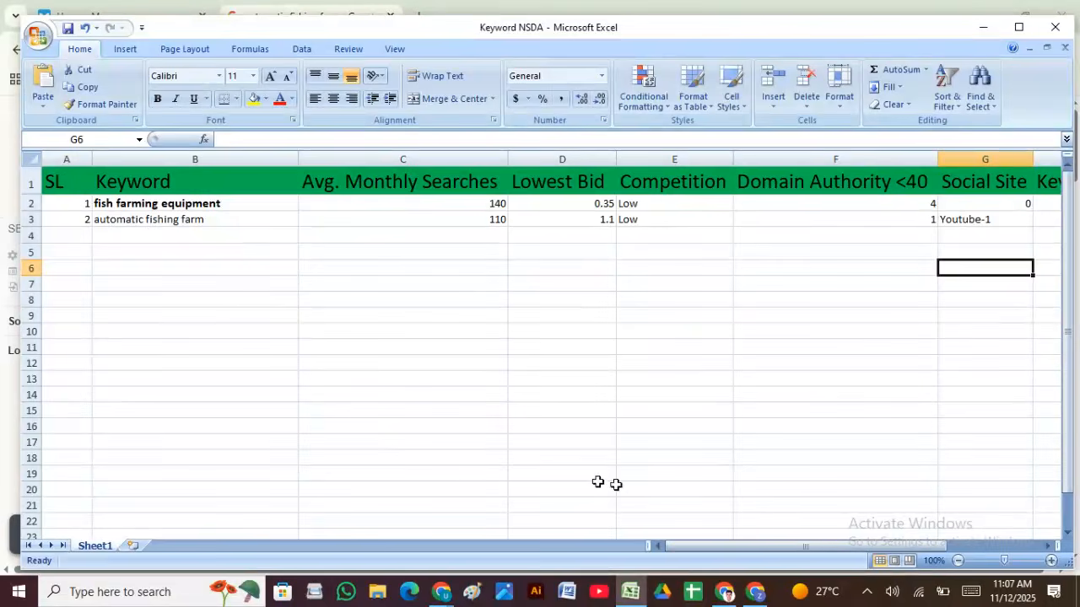
pyautogui.click(726, 596)
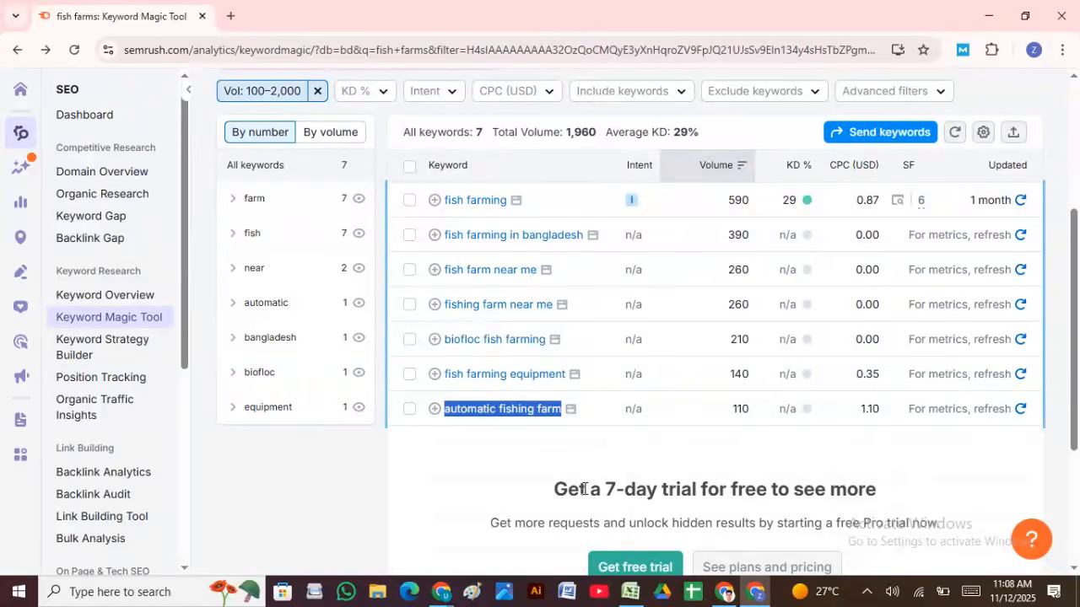
pyautogui.scroll(3, 610, 391)
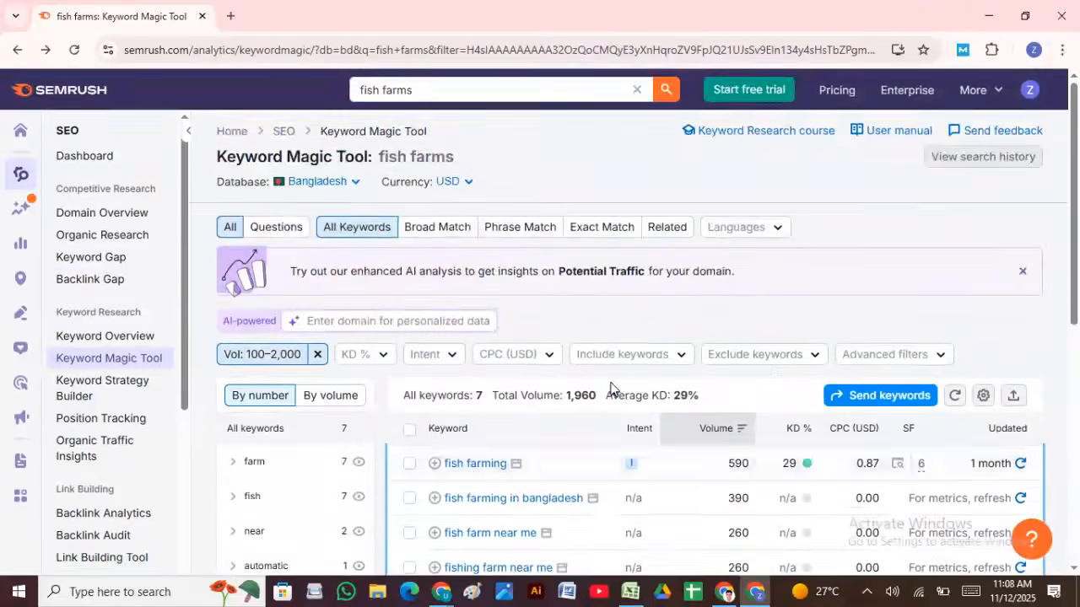
pyautogui.scroll(-5, 607, 368)
pyautogui.scroll(5, 514, 297)
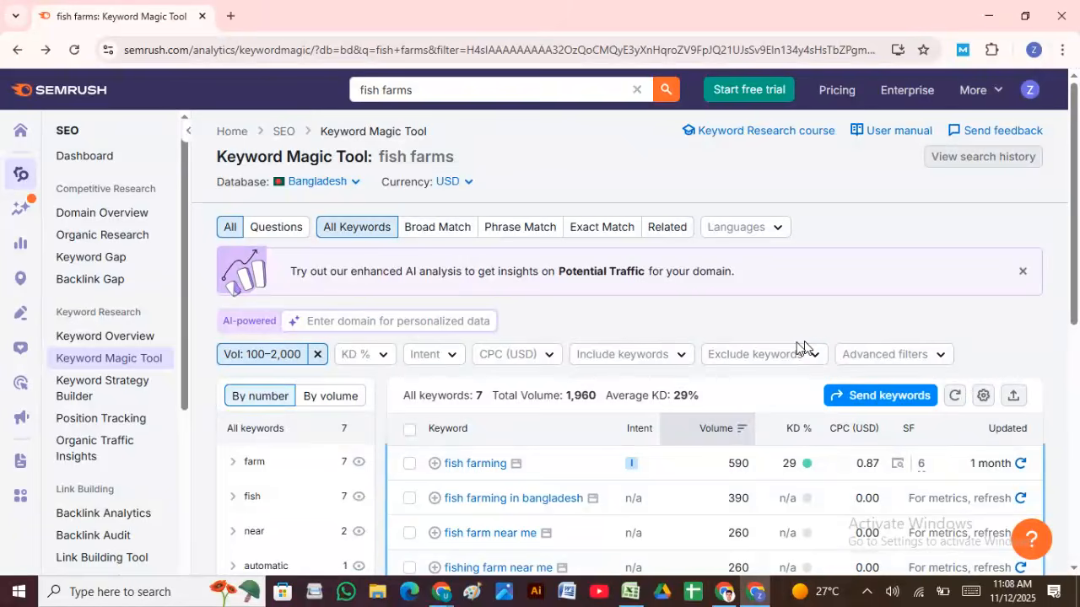
# Step: In a new tab, search 'moz' and pick the moz login suggestion
pyautogui.click(233, 15)
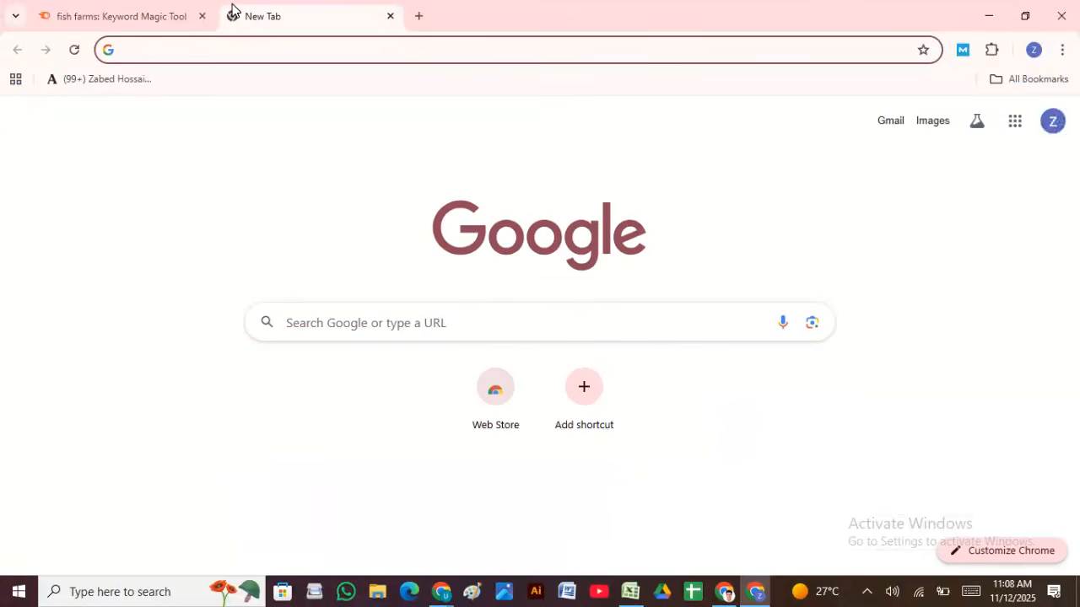
pyautogui.write('moz')
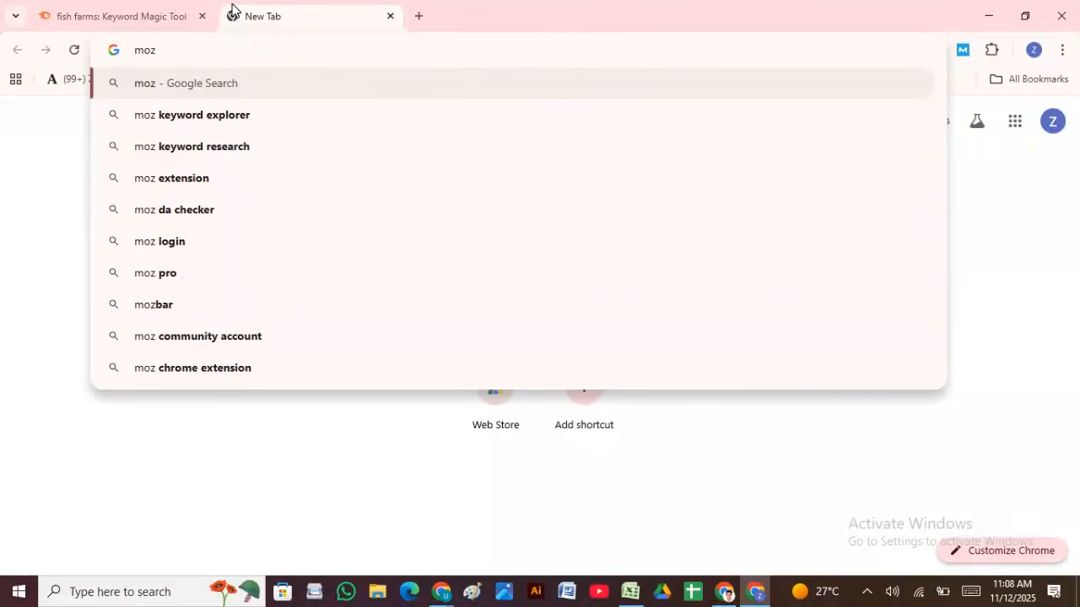
pyautogui.click(159, 242)
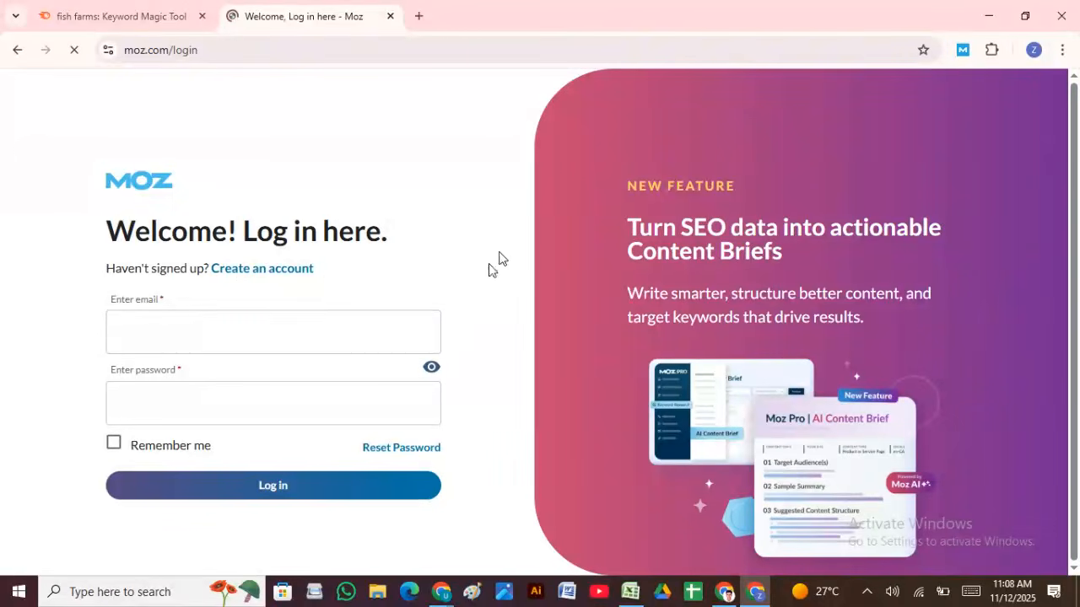
# Step: Start a new Moz account and copy the signed-in Google account's e-mail address
pyautogui.click(279, 272)
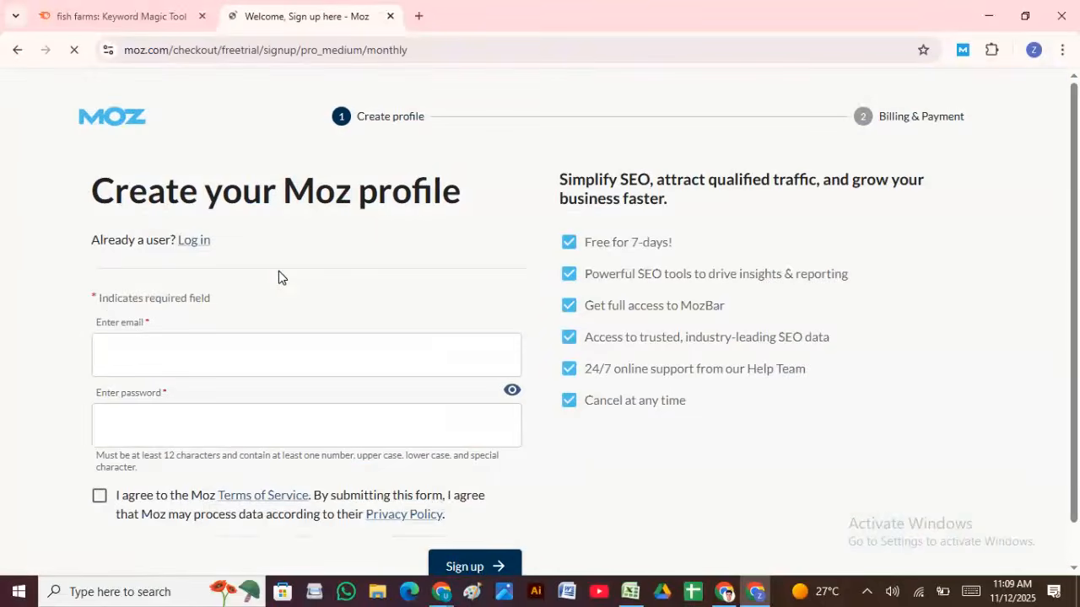
pyautogui.scroll(-1, 333, 245)
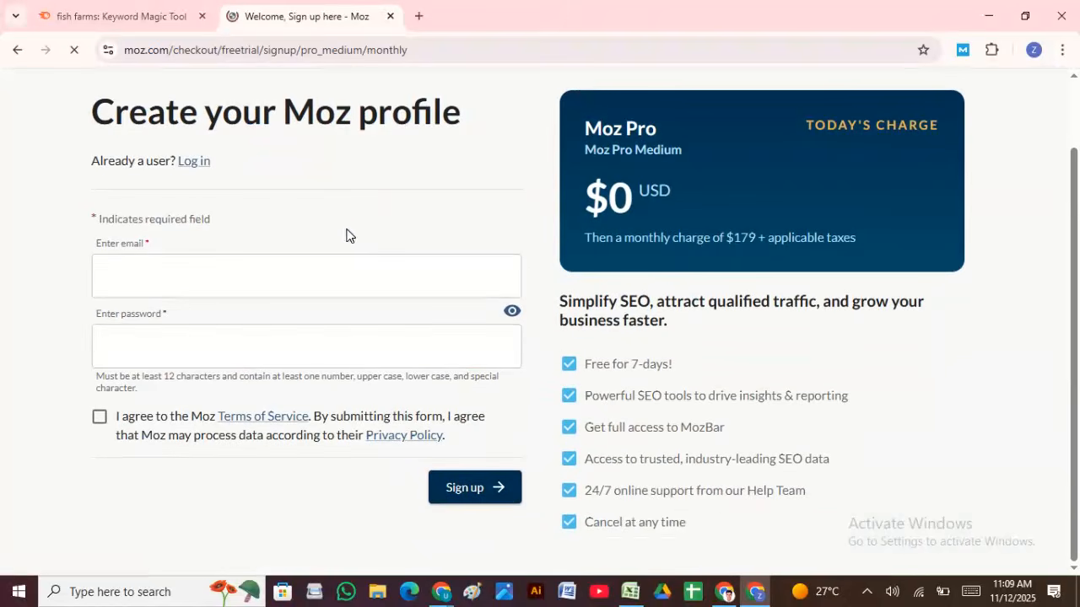
pyautogui.click(179, 286)
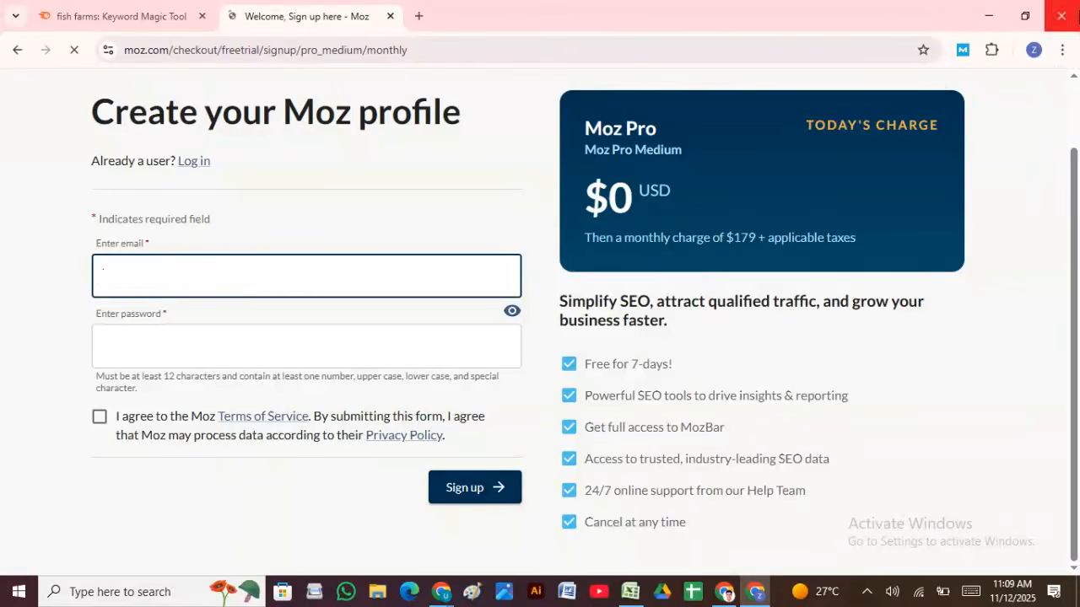
pyautogui.click(1033, 50)
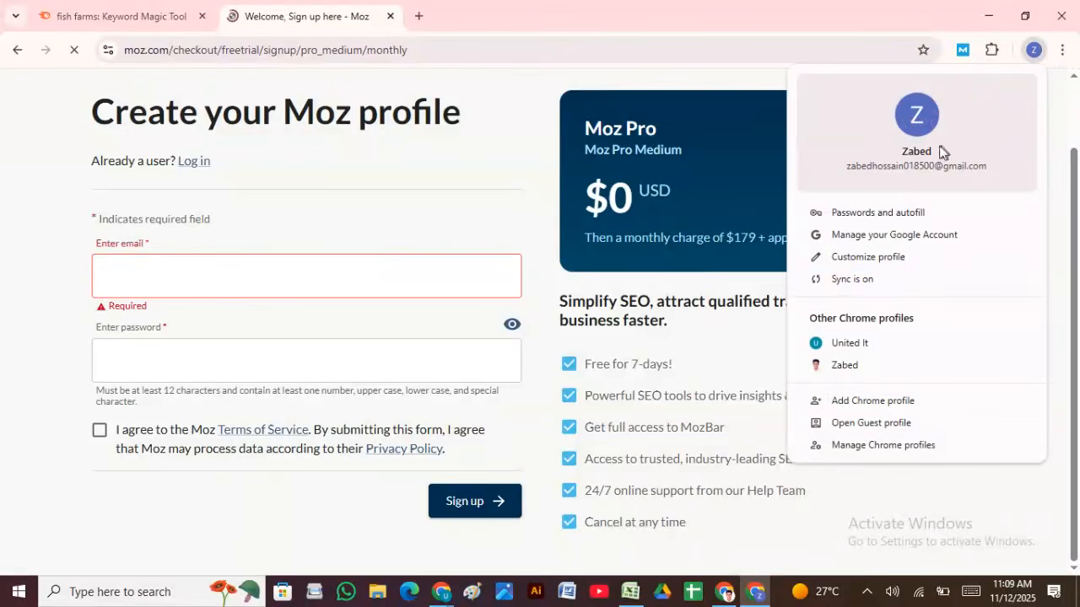
pyautogui.click(515, 98)
pyautogui.click(419, 15)
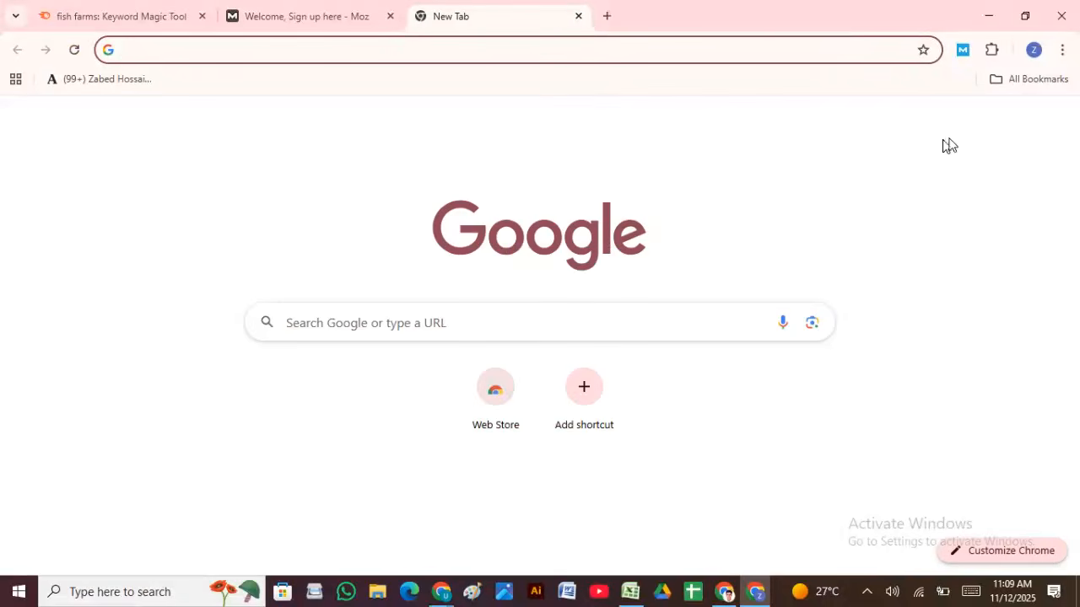
pyautogui.click(1013, 125)
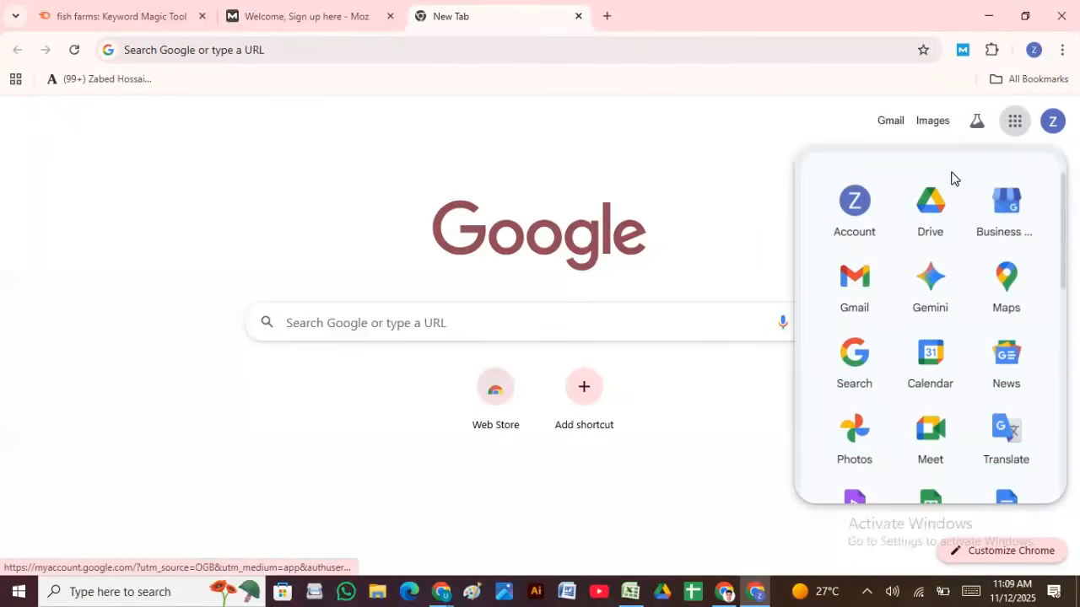
pyautogui.click(1052, 120)
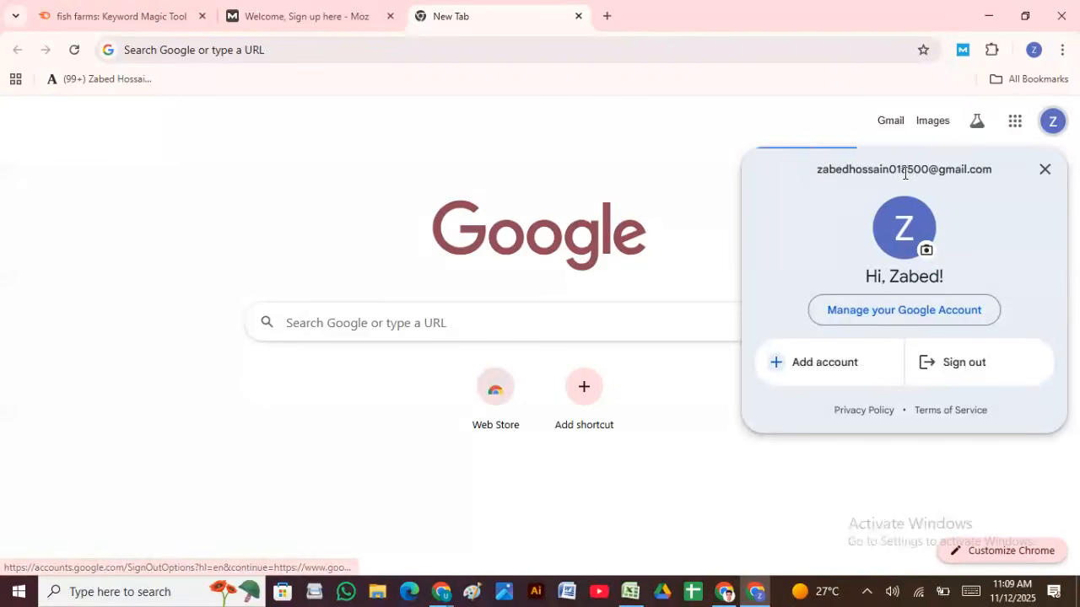
pyautogui.tripleClick(904, 169)
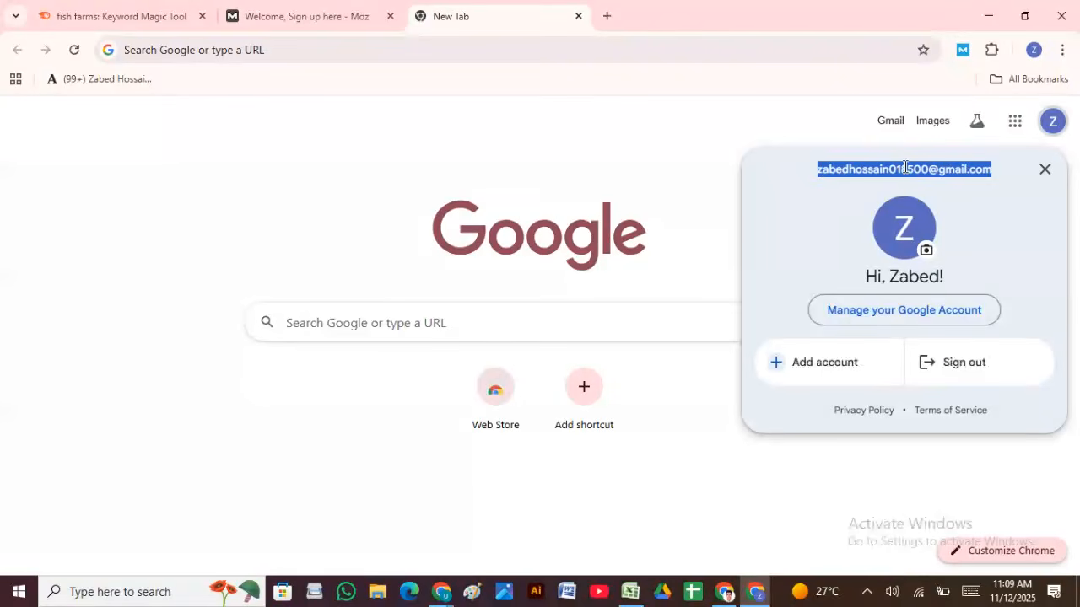
# Step: Paste the e-mail, accept a generated strong password, agree to the terms and sign up
pyautogui.click(368, 11)
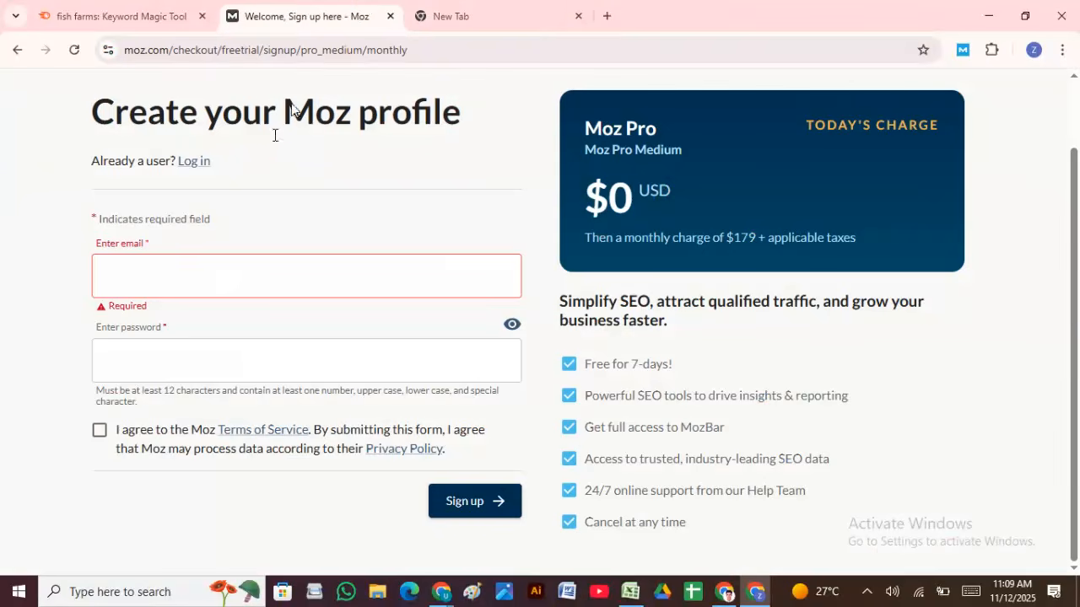
pyautogui.click(178, 271)
pyautogui.hotkey('ctrl', 'v')
pyautogui.click(205, 338)
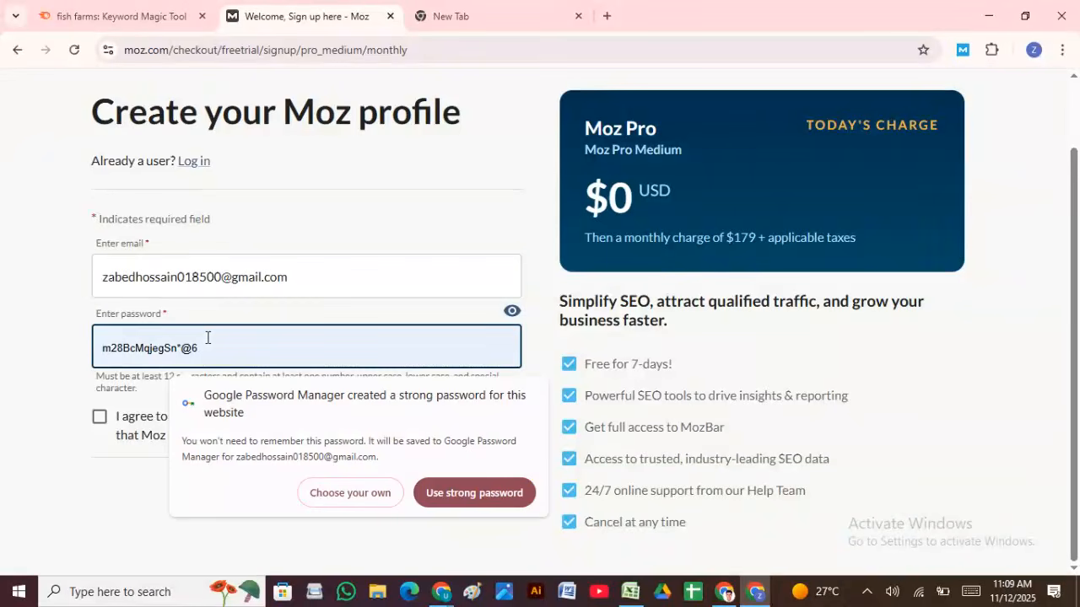
pyautogui.click(469, 494)
pyautogui.click(100, 417)
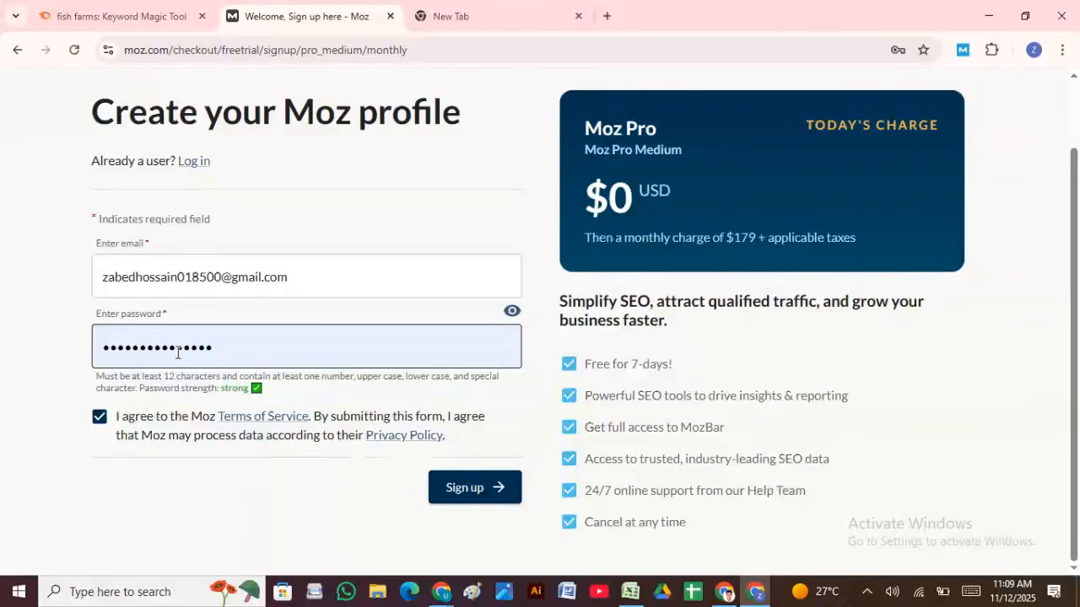
pyautogui.click(475, 487)
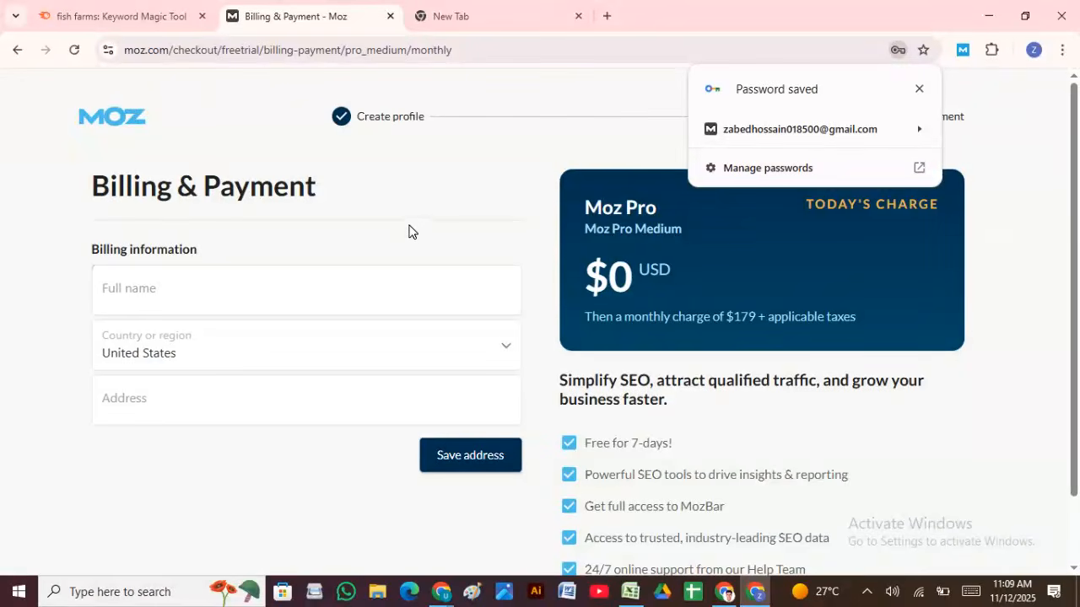
# Step: Close the Password saved popup and look over the $0-today, $179-monthly trial billing details
pyautogui.click(920, 89)
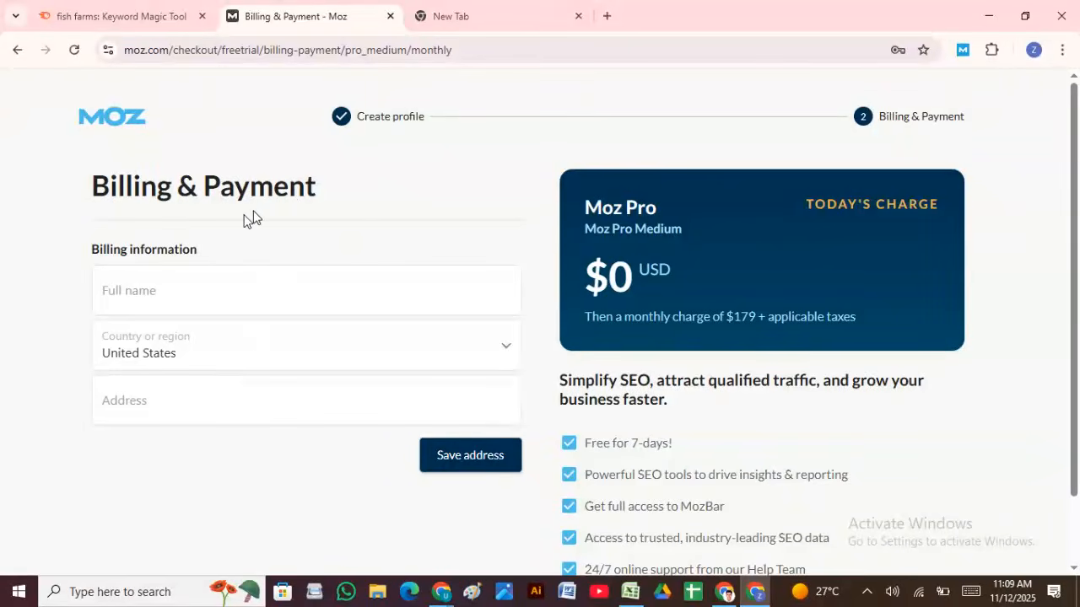
pyautogui.scroll(-1, 603, 282)
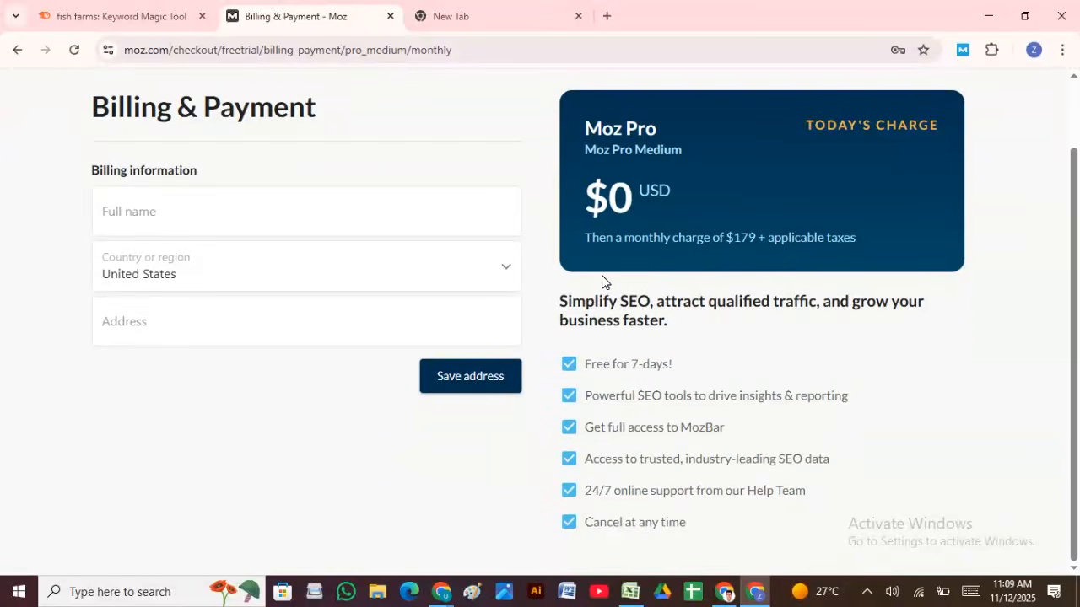
pyautogui.scroll(1, 540, 284)
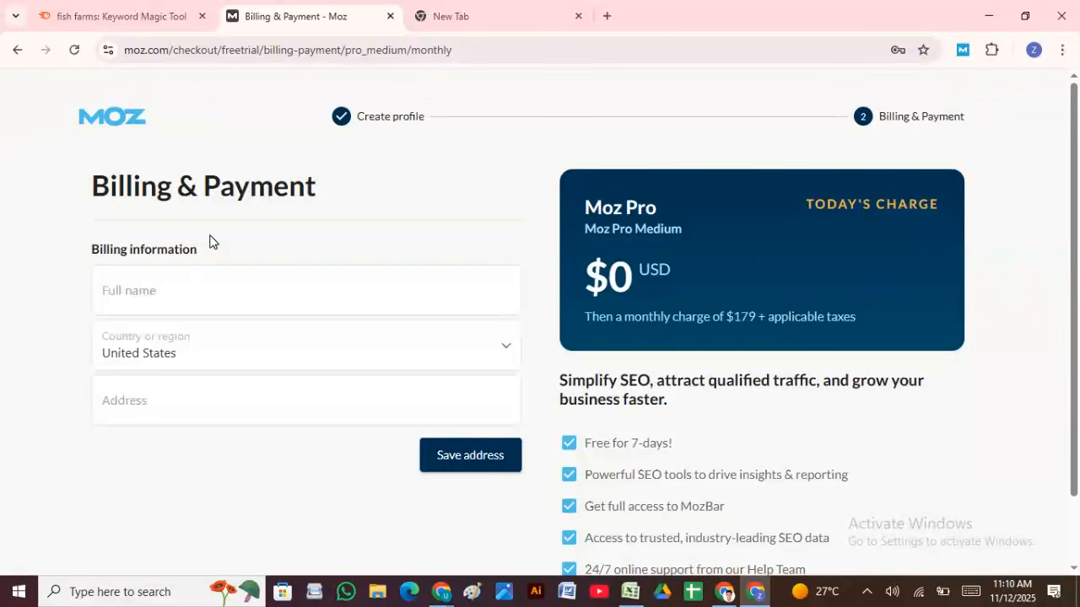
pyautogui.scroll(-1, 607, 414)
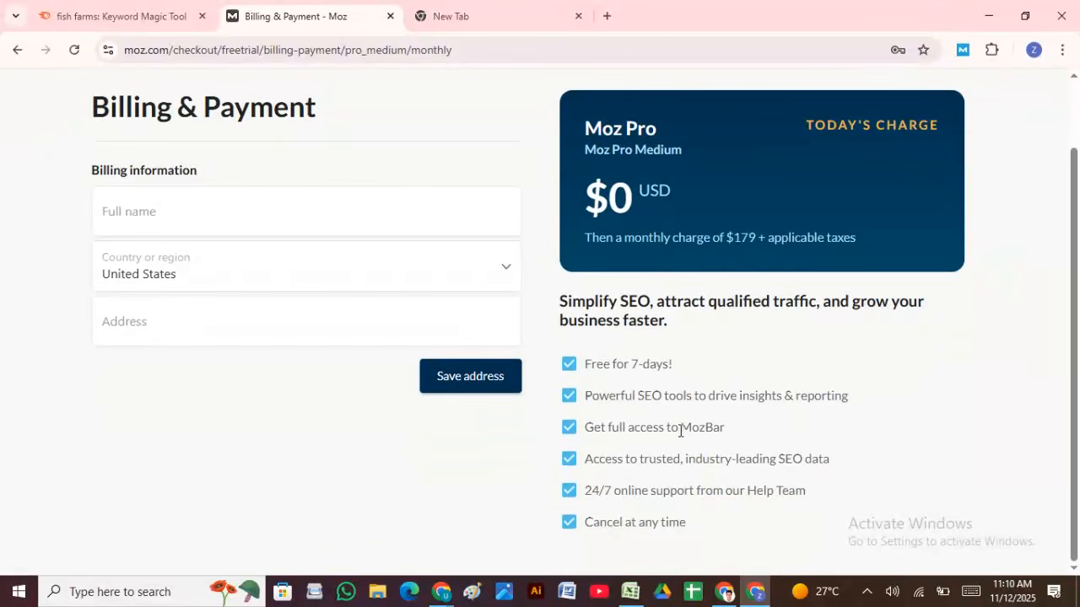
pyautogui.scroll(1, 682, 428)
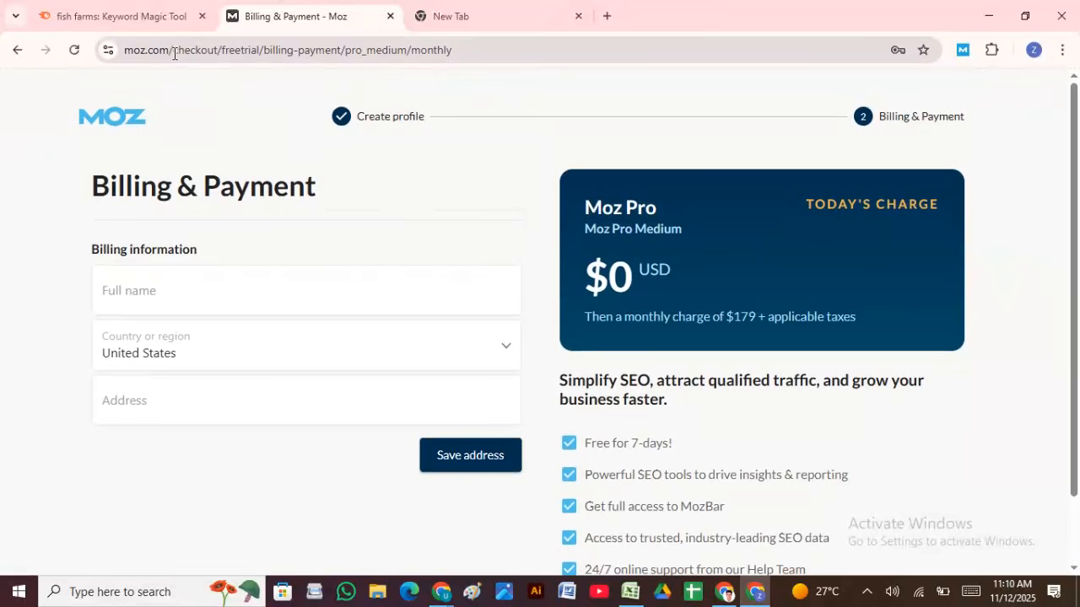
# Step: Load moz.com without the checkout path, check the account menu, and switch to the blank tab
pyautogui.moveTo(174, 52); pyautogui.dragTo(1078, 131)
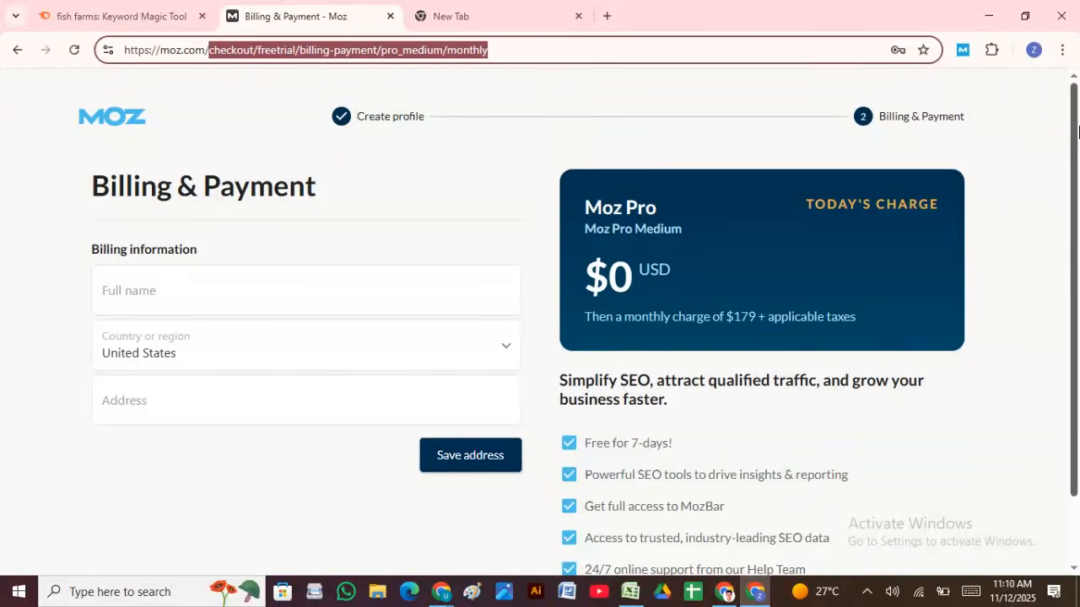
pyautogui.press('BackSpace')
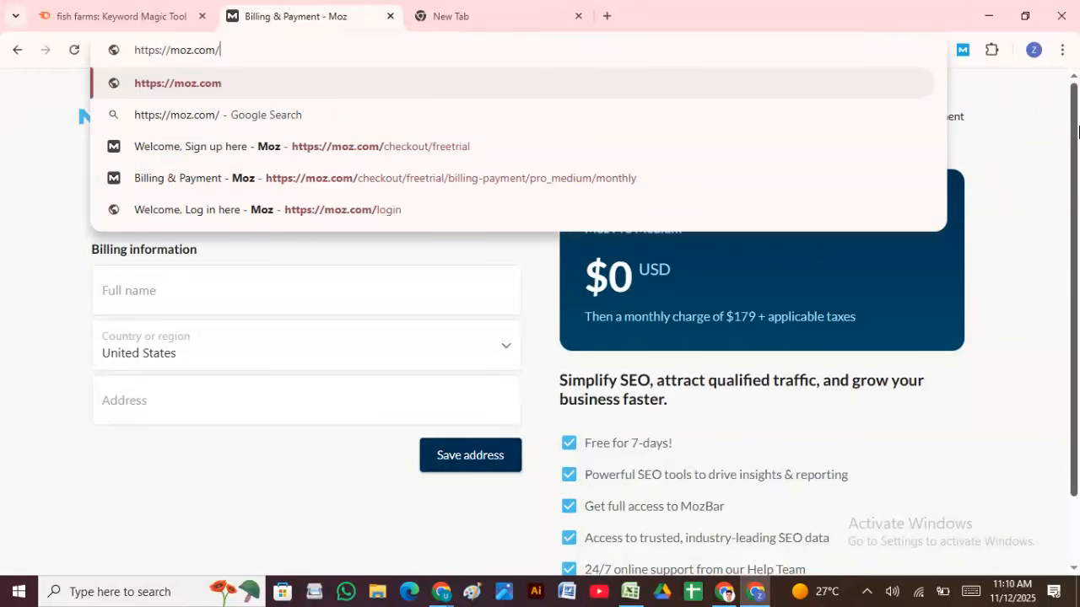
pyautogui.press('Return')
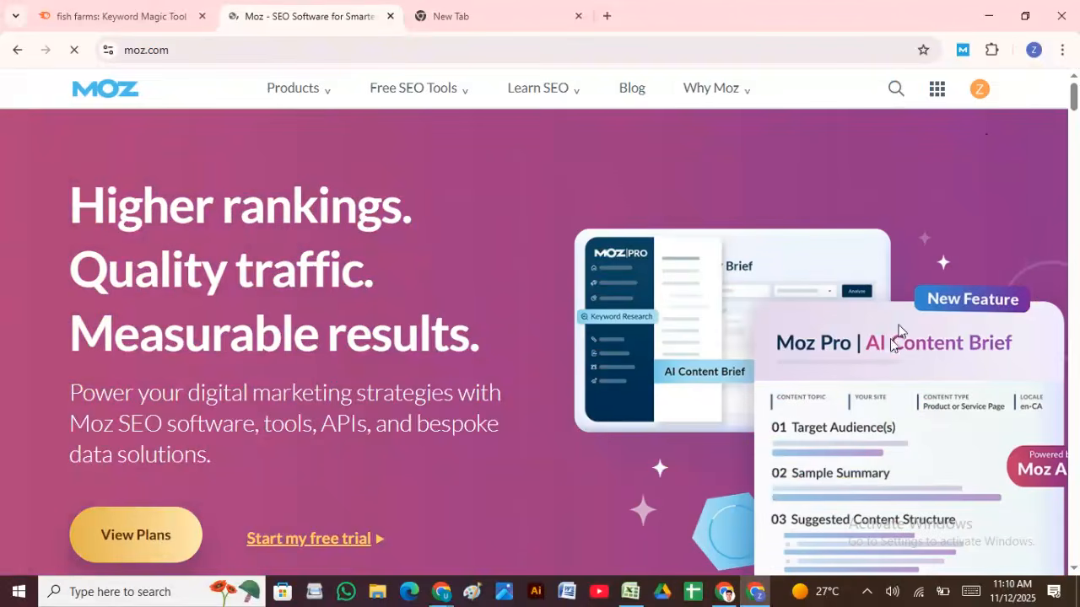
pyautogui.click(982, 94)
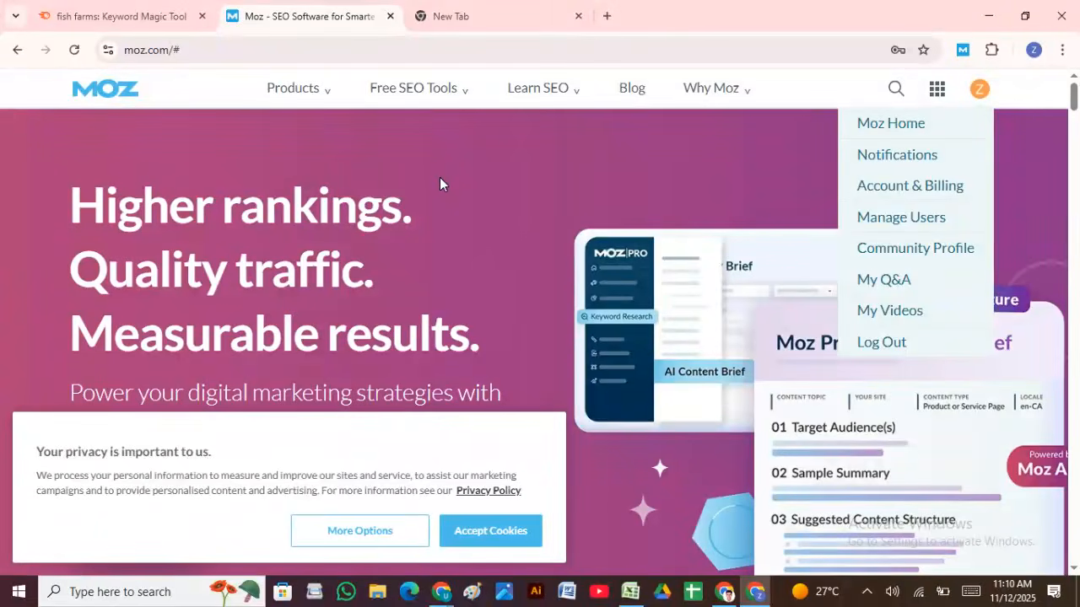
pyautogui.click(514, 20)
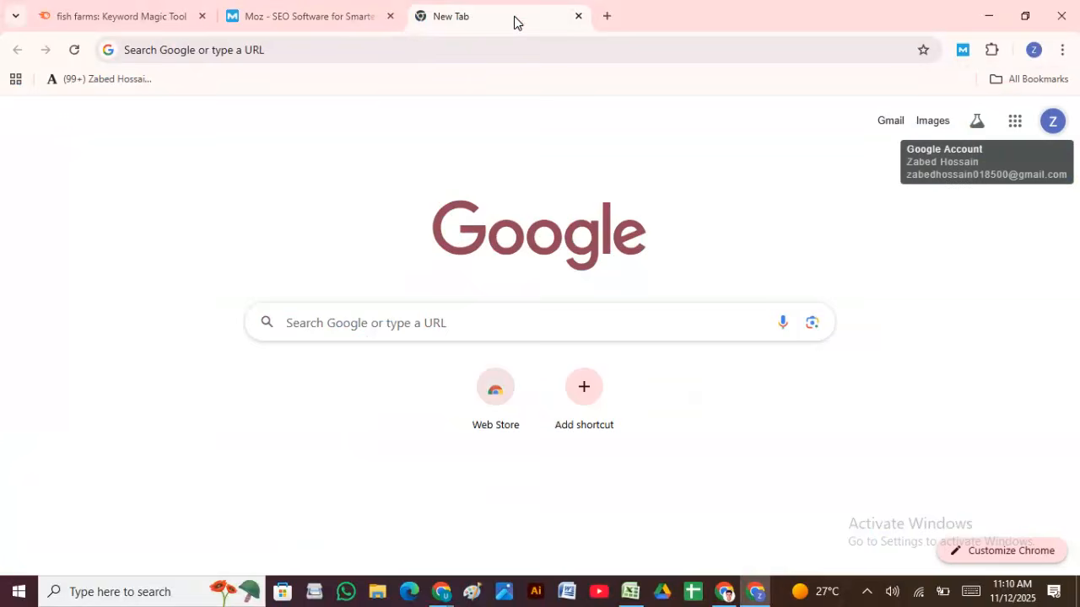
pyautogui.click(357, 47)
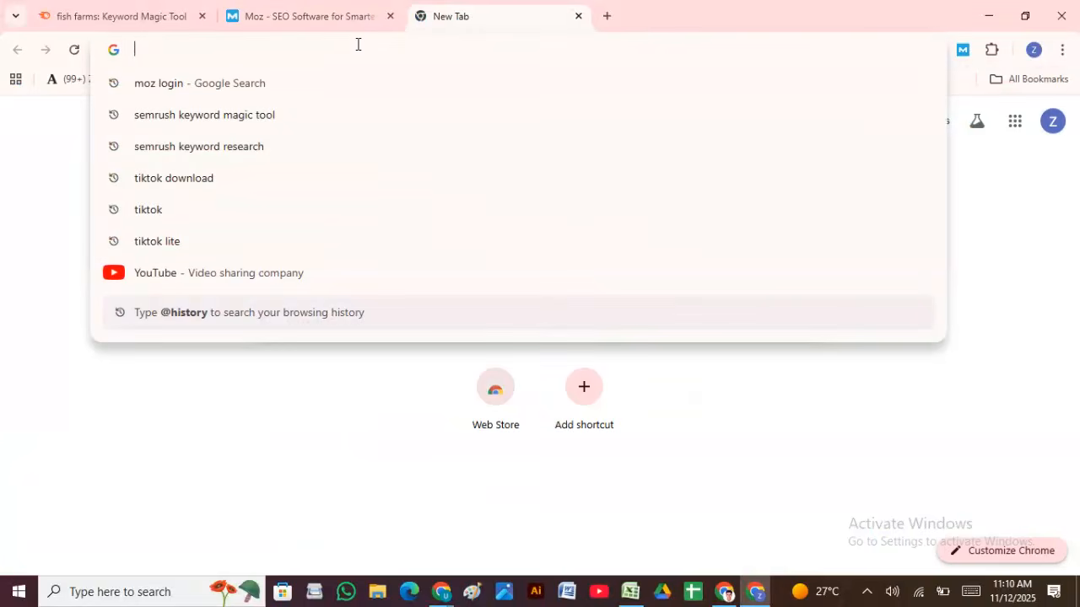
# Step: Search 'mozbar', open its Chrome Web Store listing, and confirm MozBar appears under Extensions
pyautogui.write('moz')
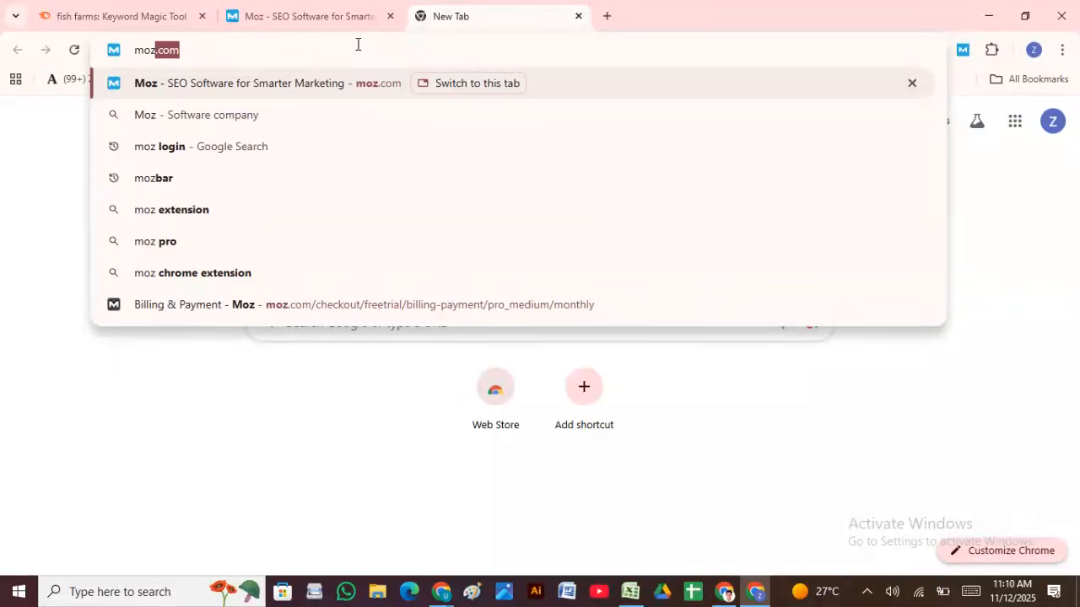
pyautogui.write('bar')
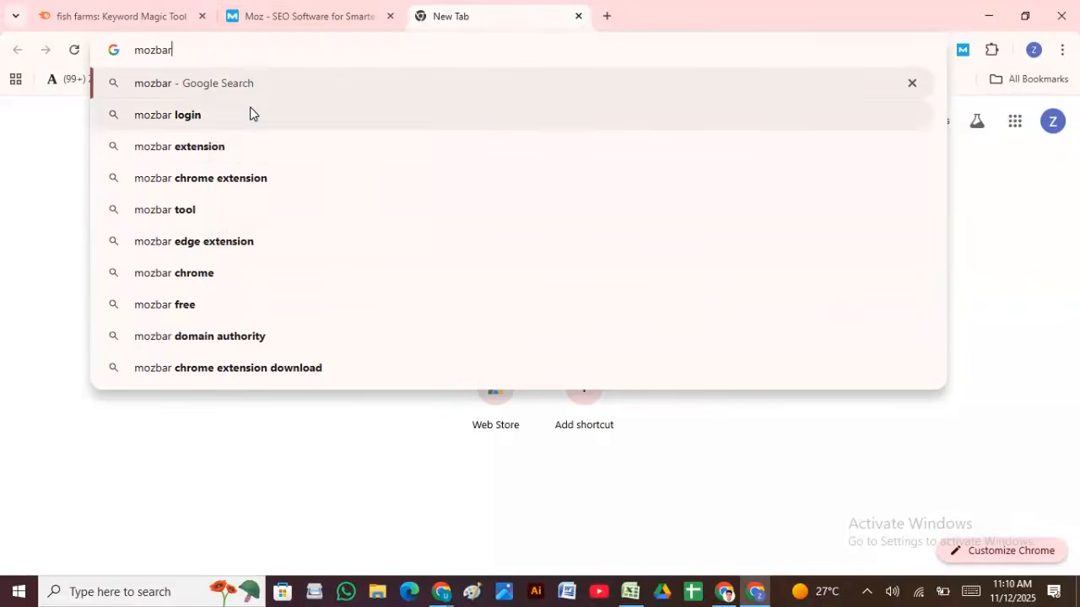
pyautogui.click(216, 146)
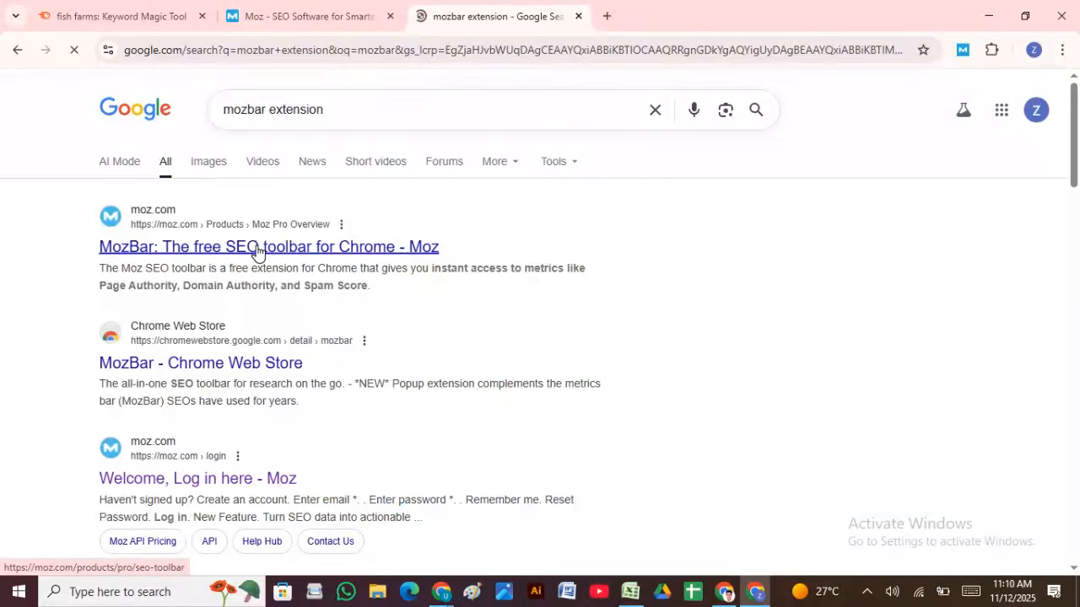
pyautogui.click(258, 250)
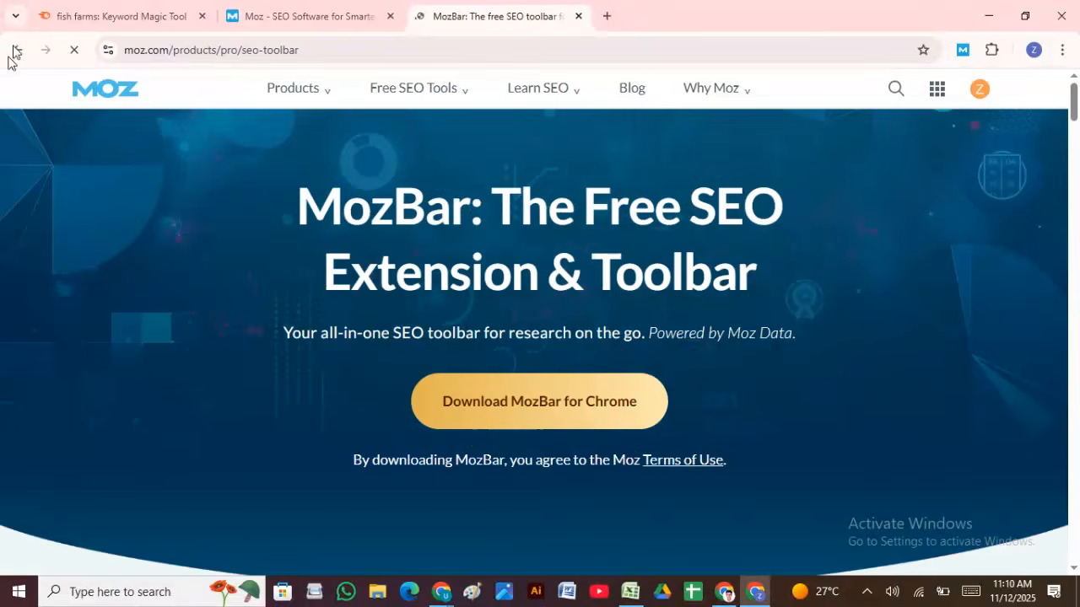
pyautogui.click(19, 50)
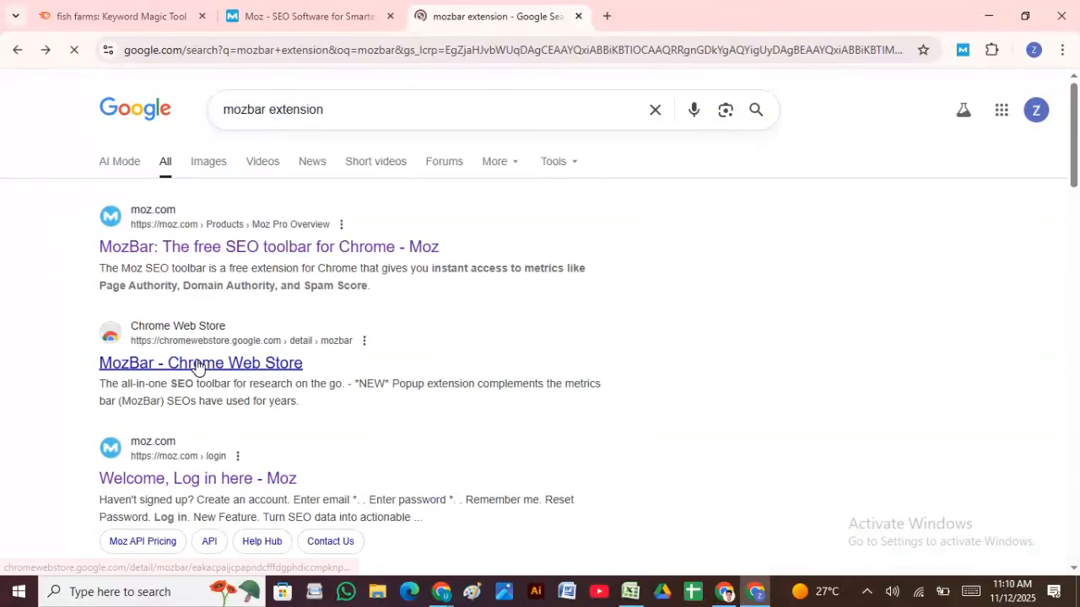
pyautogui.click(281, 363)
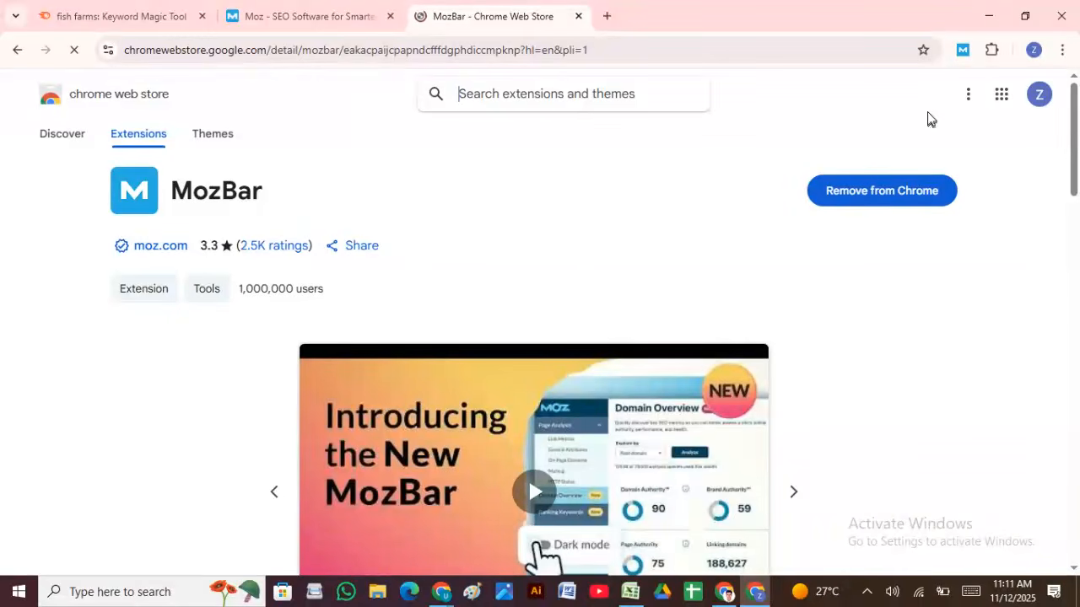
pyautogui.click(991, 51)
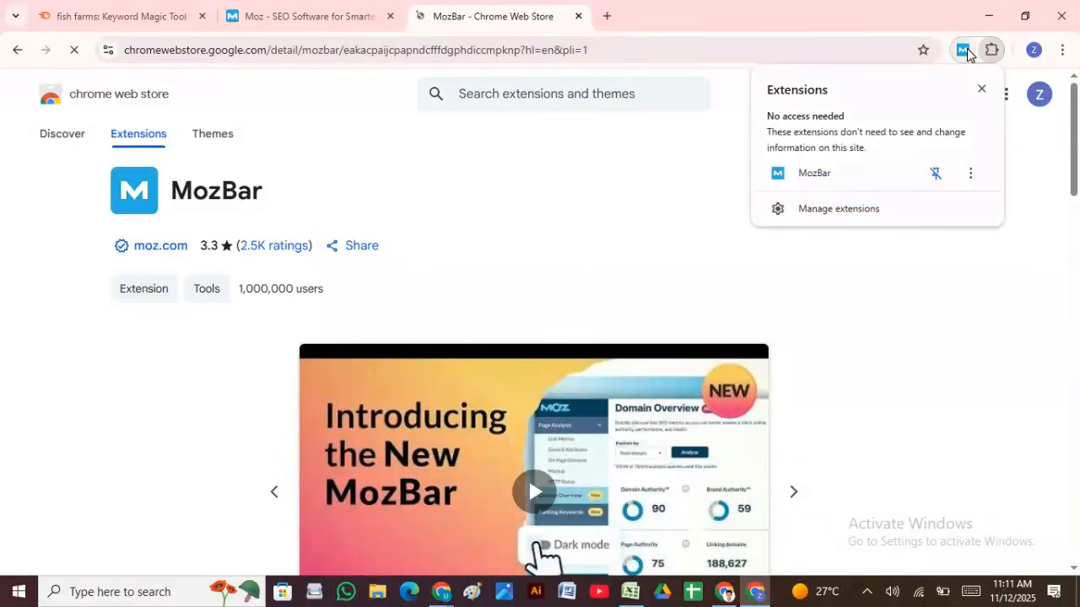
pyautogui.click(659, 184)
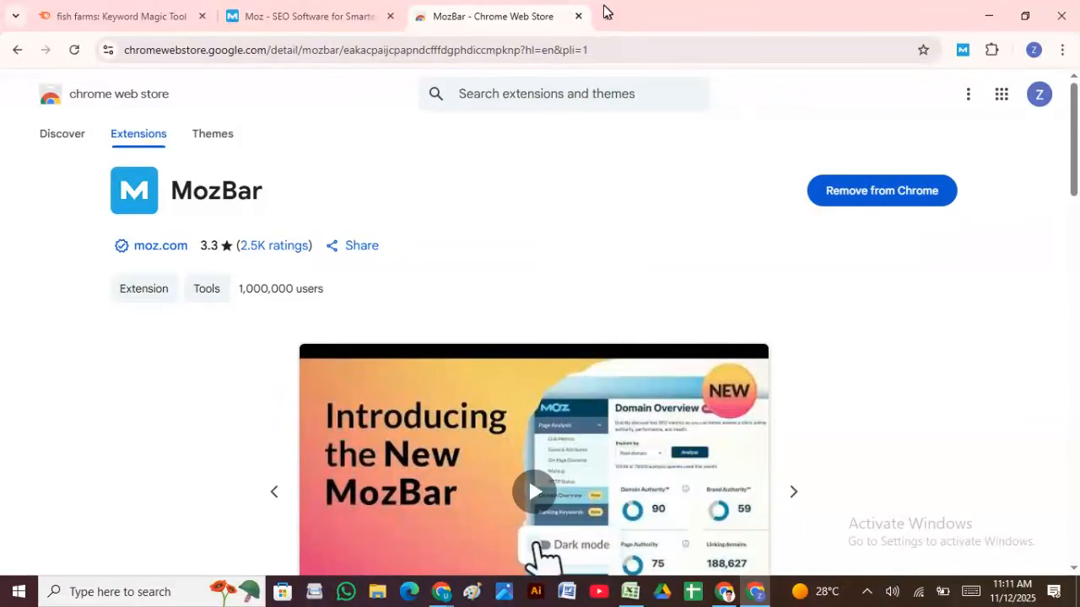
# Step: Close the Web Store tab and search 'automatic fishing farm' in a new tab from clipboard history
pyautogui.click(579, 16)
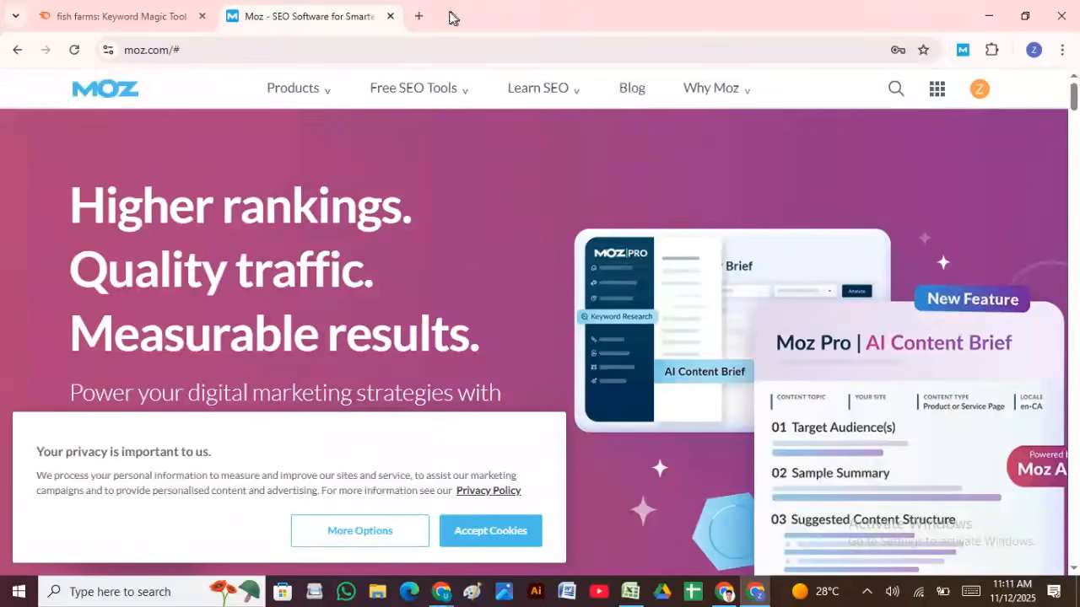
pyautogui.click(417, 16)
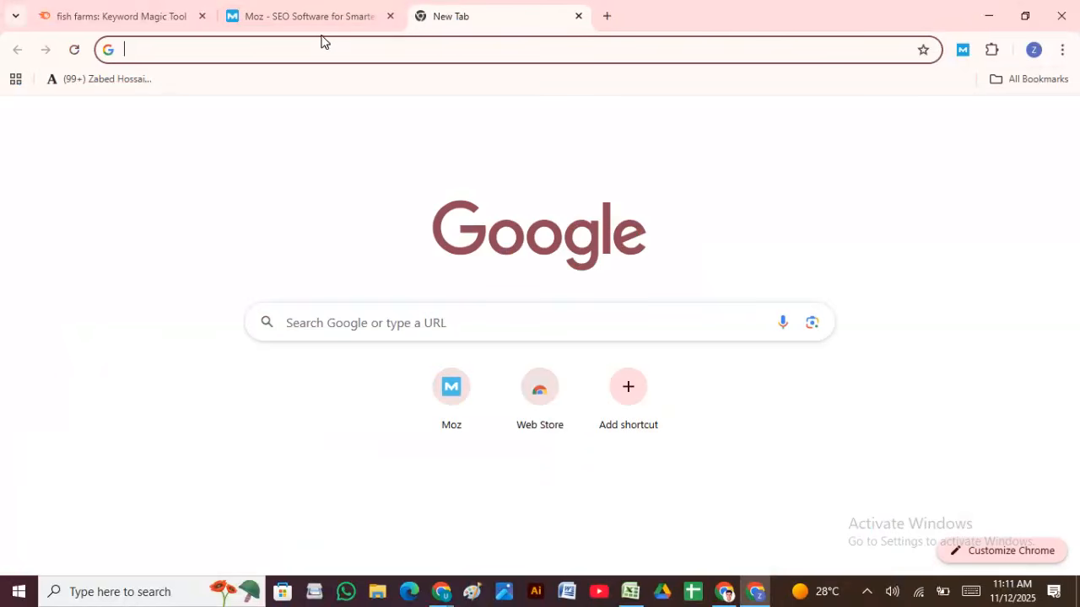
pyautogui.press('super+v')
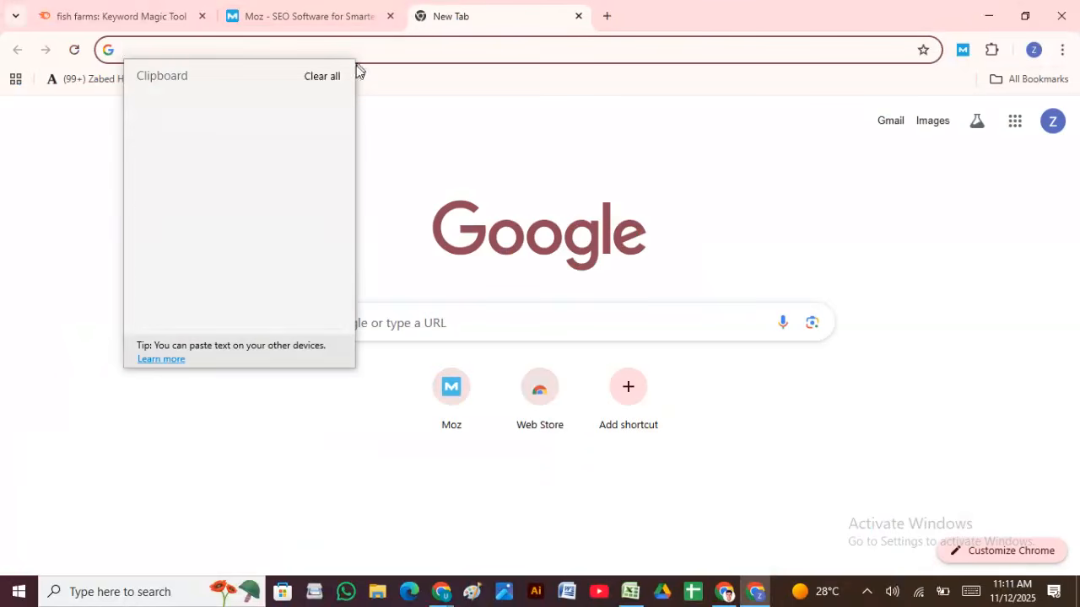
pyautogui.click(217, 195)
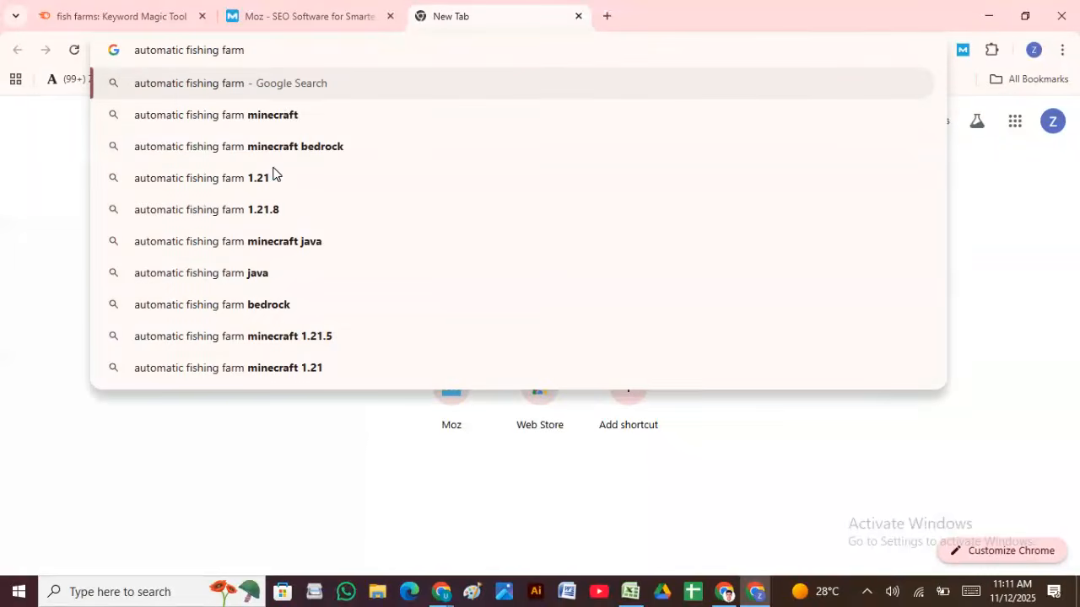
pyautogui.press('Return')
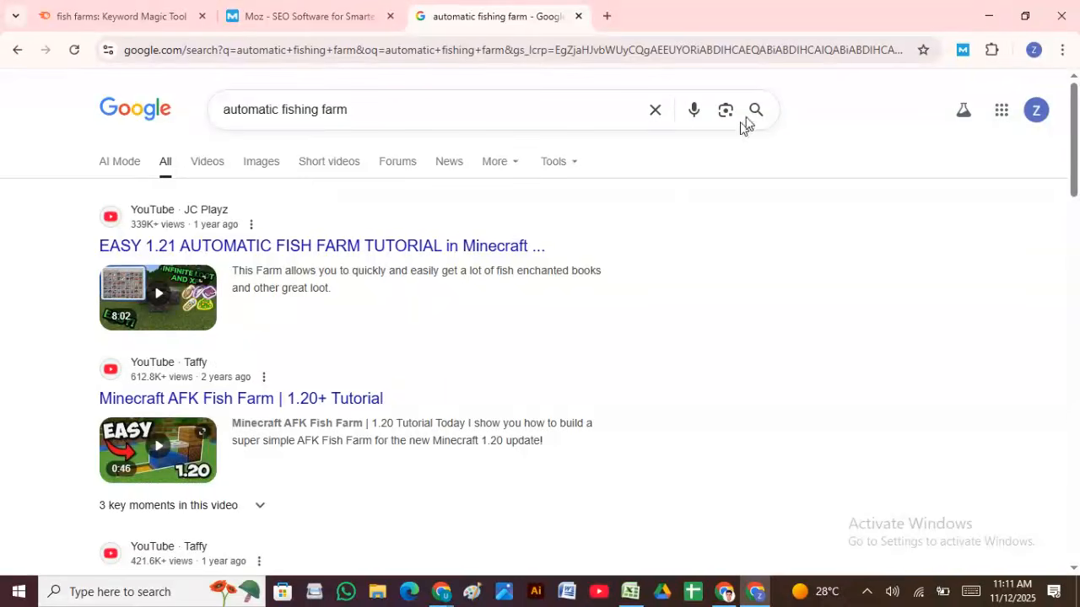
# Step: Check MozBar's Link Metrics on the results, then reload and scroll through them
pyautogui.click(962, 48)
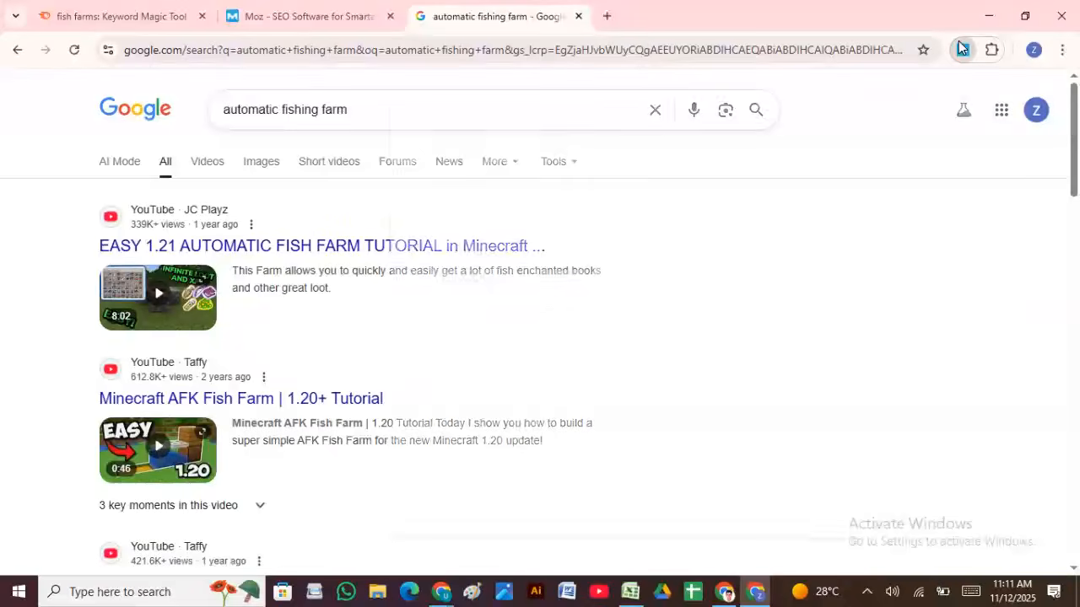
pyautogui.click(468, 163)
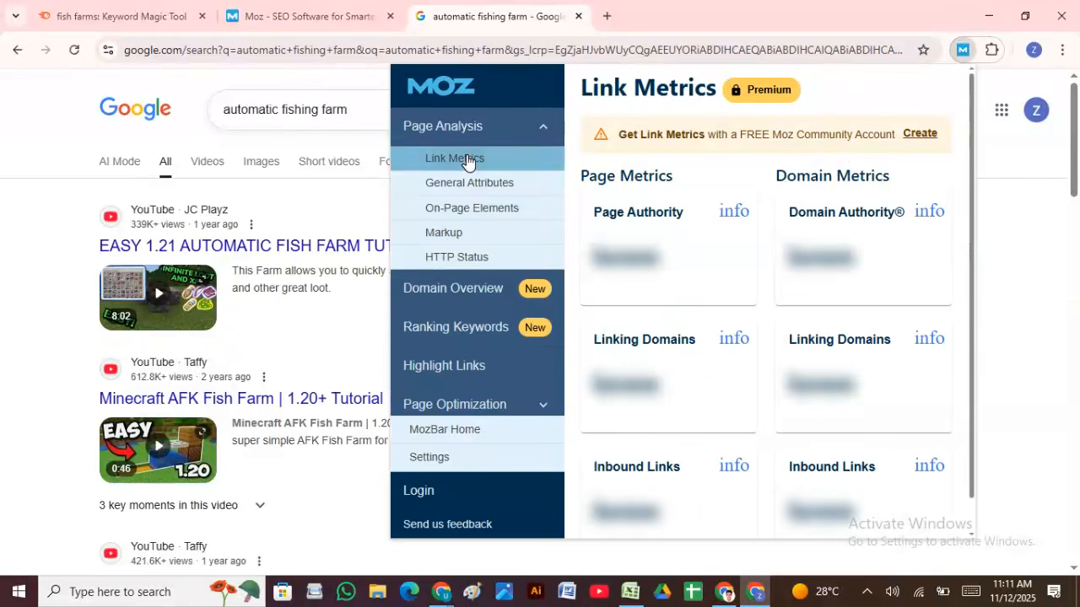
pyautogui.click(72, 86)
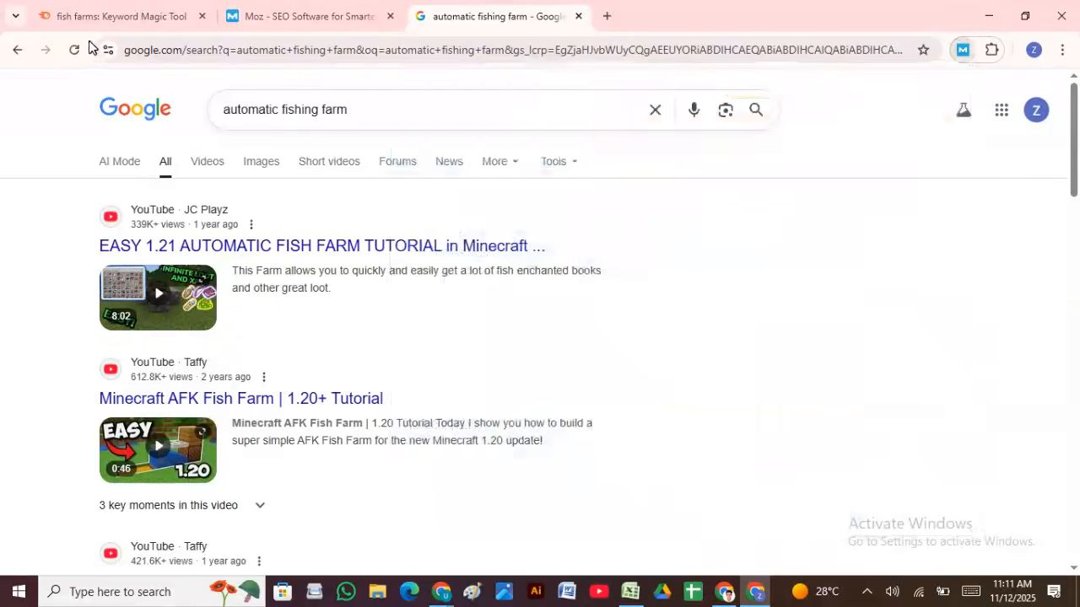
pyautogui.click(73, 50)
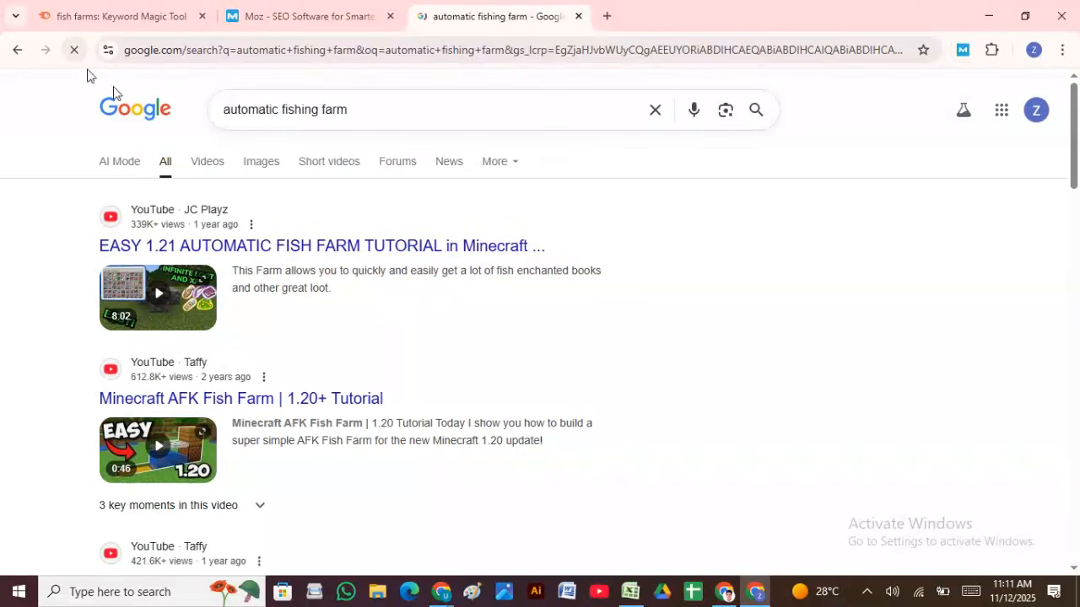
pyautogui.scroll(-5, 480, 299)
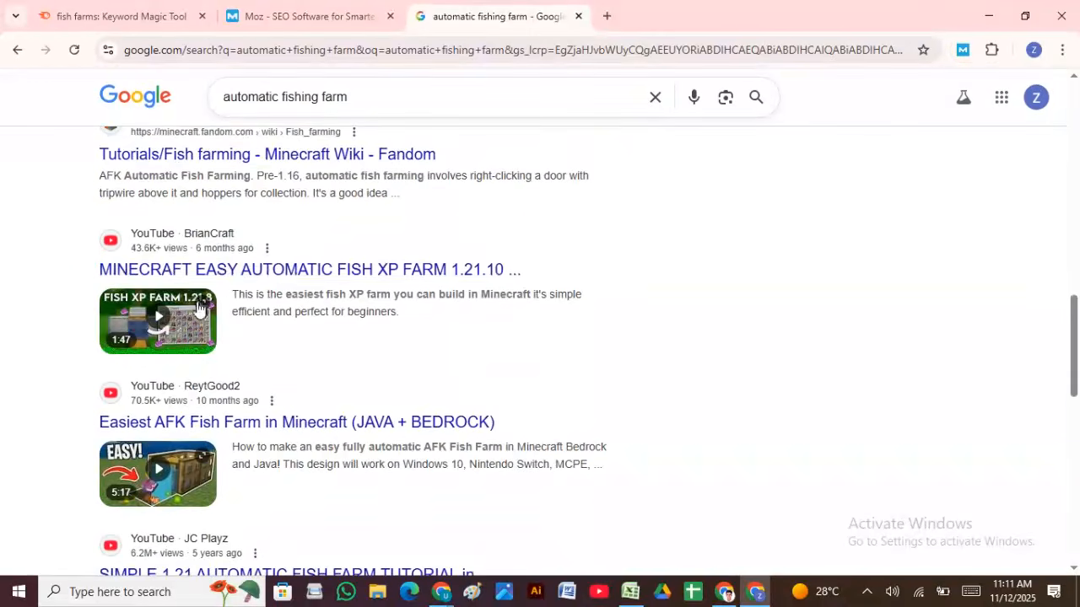
pyautogui.scroll(-8, 202, 354)
pyautogui.scroll(5, 209, 352)
pyautogui.scroll(-6, 209, 354)
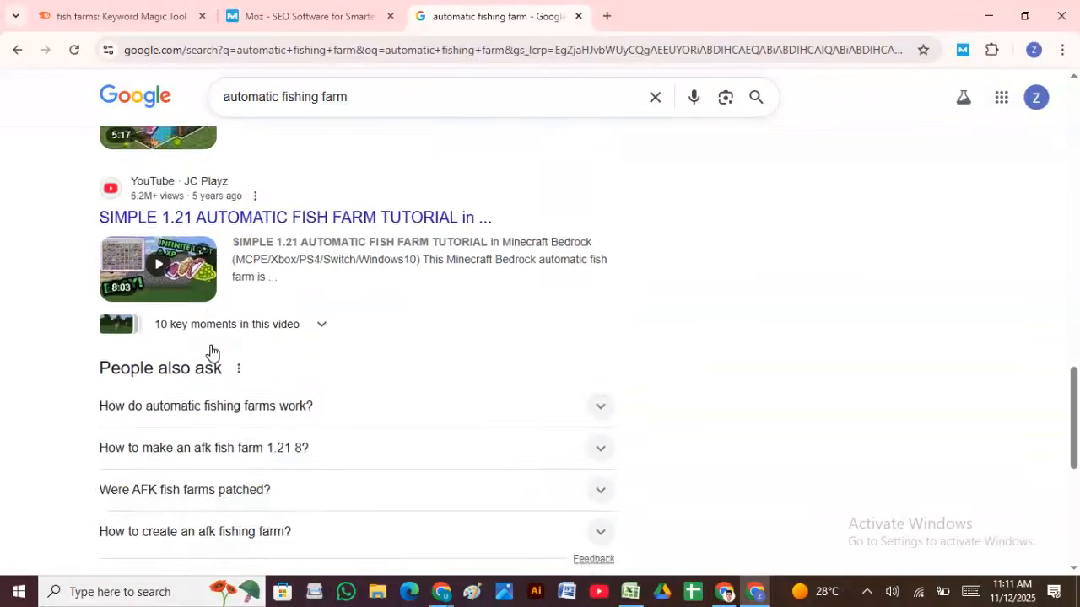
pyautogui.scroll(15, 211, 354)
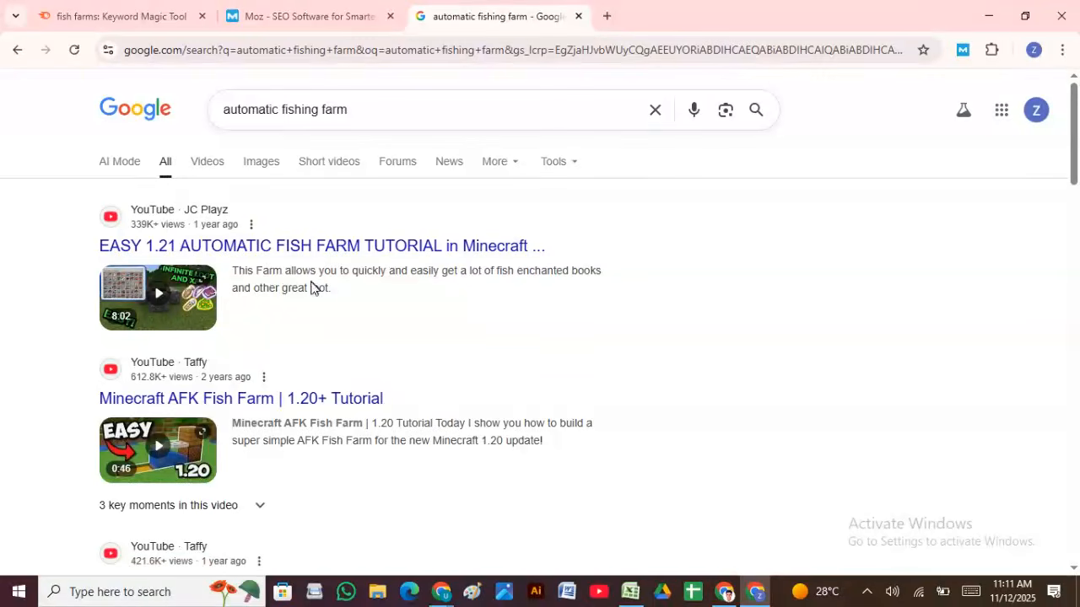
pyautogui.scroll(-8, 328, 329)
# Step: Open the 4Netplayers fishing article and read its MozBar scores: DA 38, PA 26
pyautogui.click(215, 280)
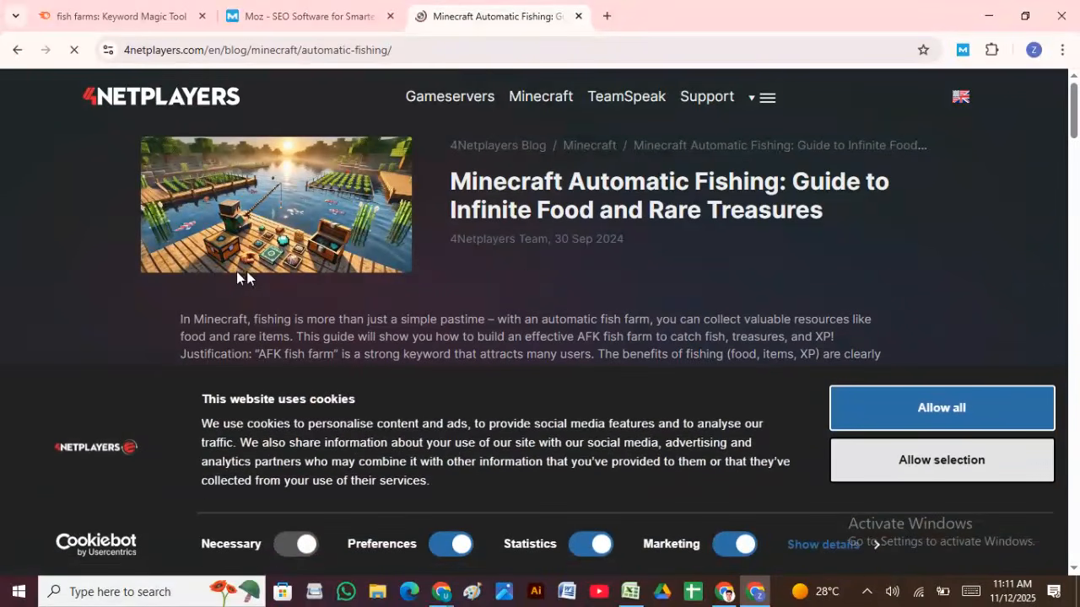
pyautogui.click(929, 464)
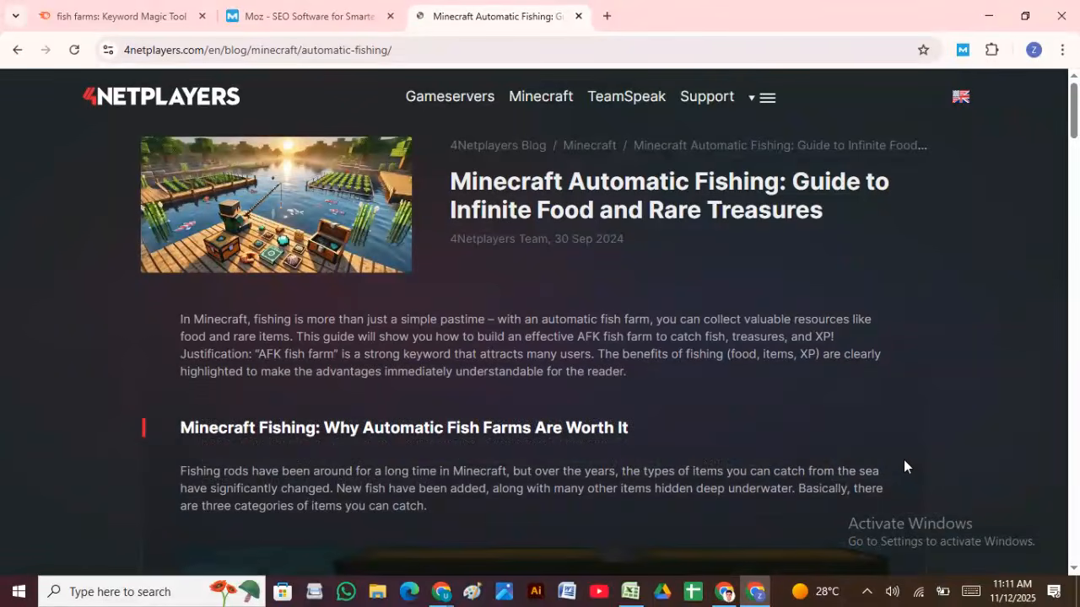
pyautogui.click(960, 52)
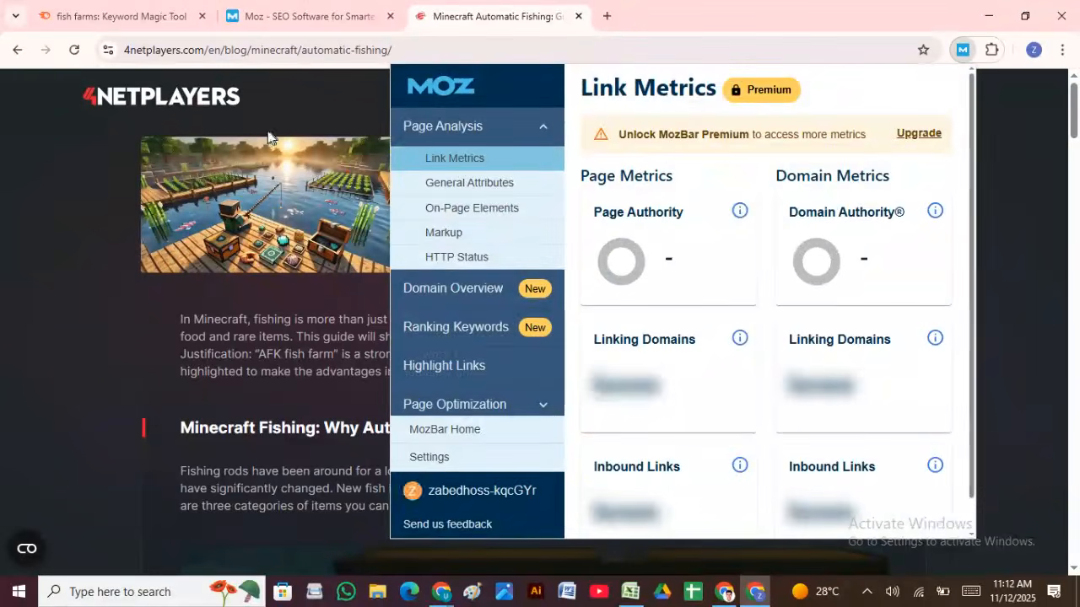
pyautogui.click(103, 192)
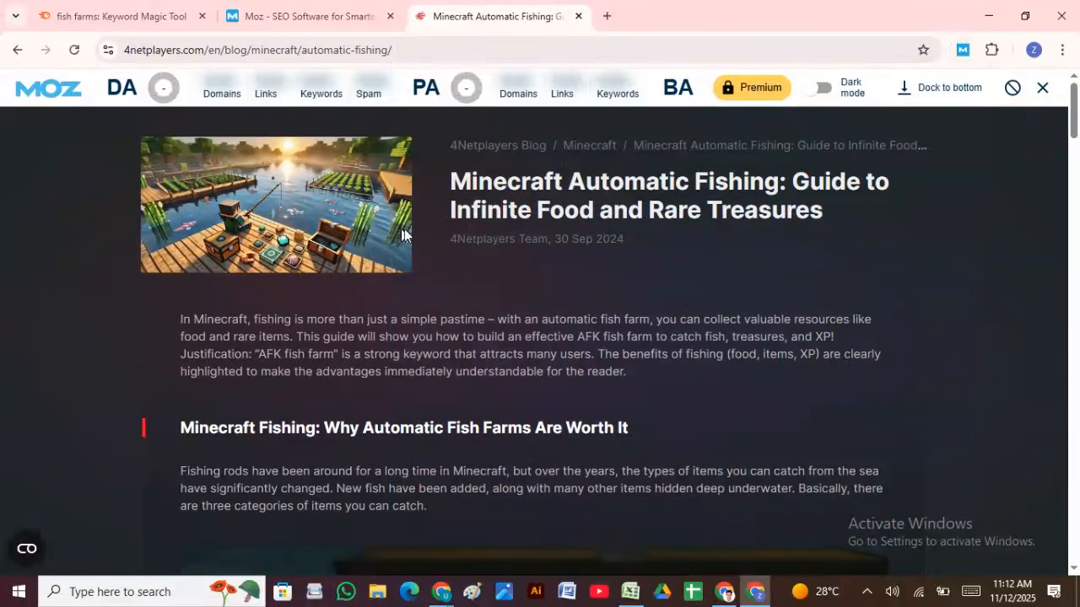
# Step: Close the Moz tab and return to the 'automatic fishing farm' search results
pyautogui.click(302, 15)
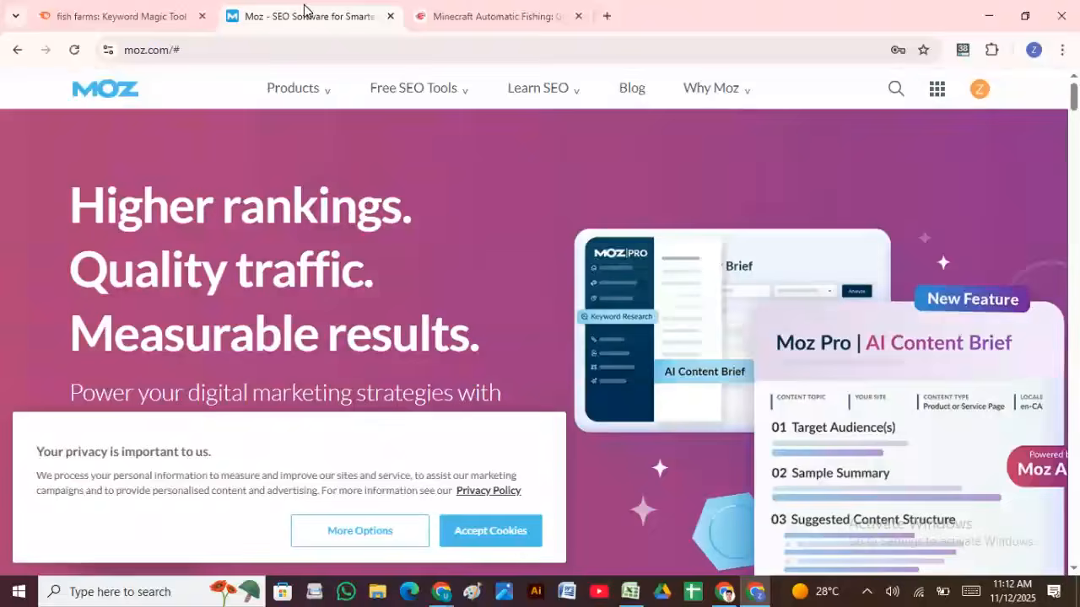
pyautogui.scroll(-8, 354, 219)
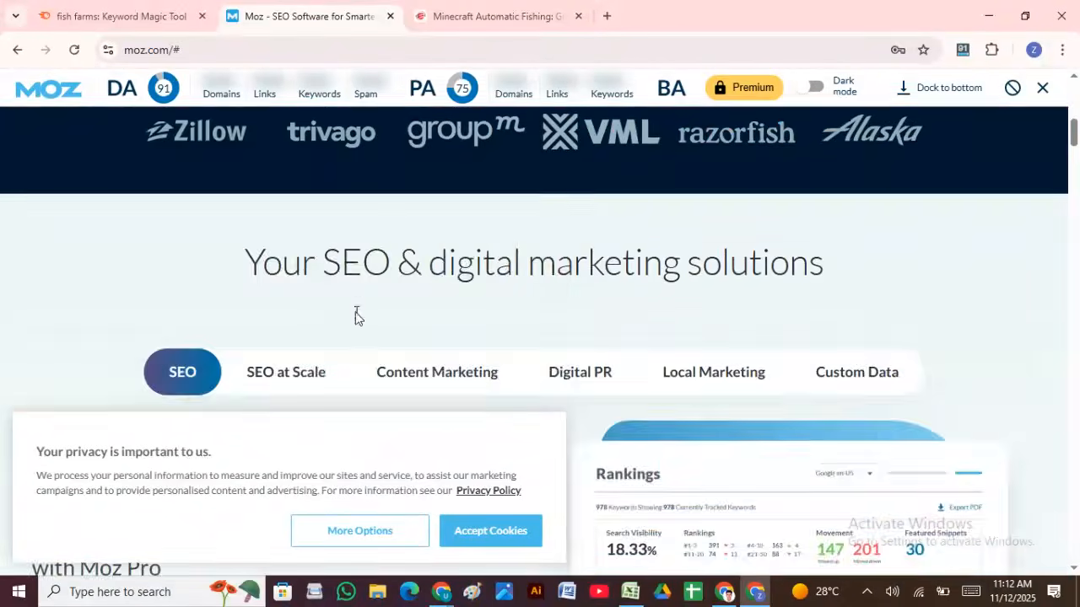
pyautogui.scroll(8, 354, 315)
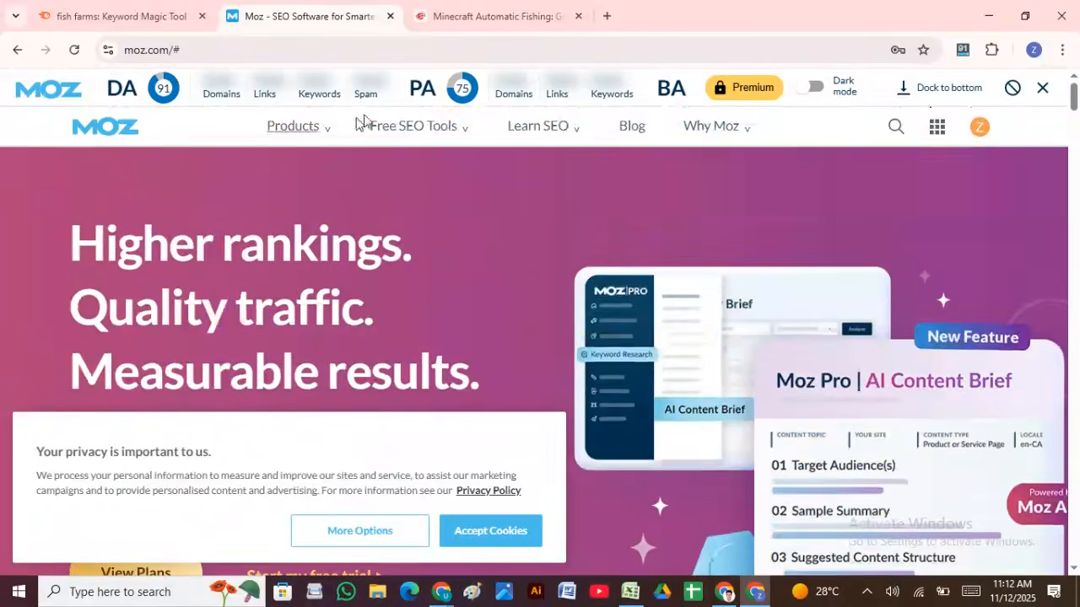
pyautogui.click(11, 50)
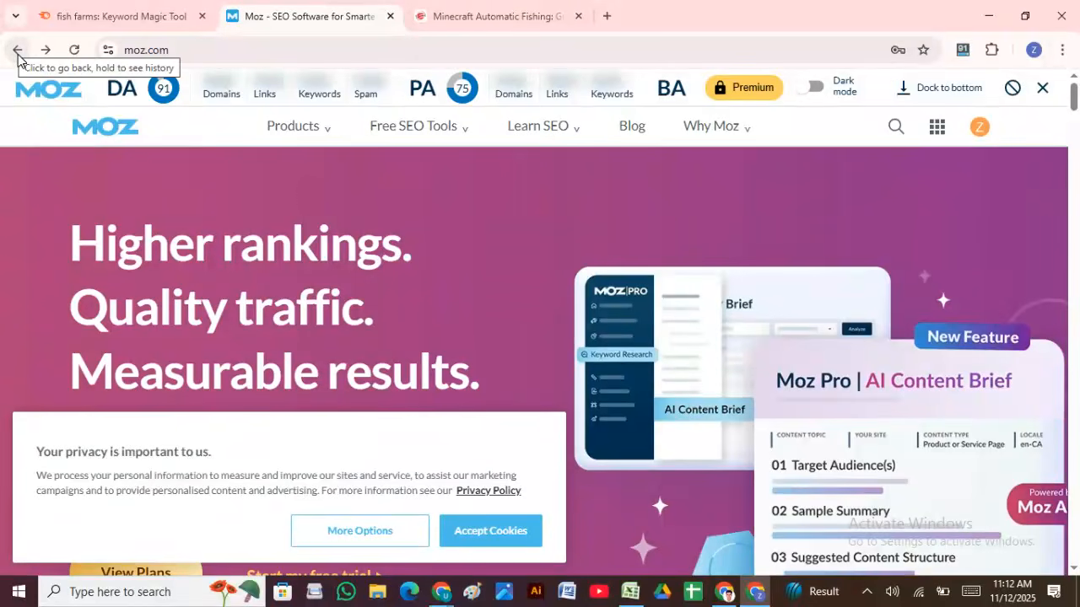
pyautogui.click(17, 52)
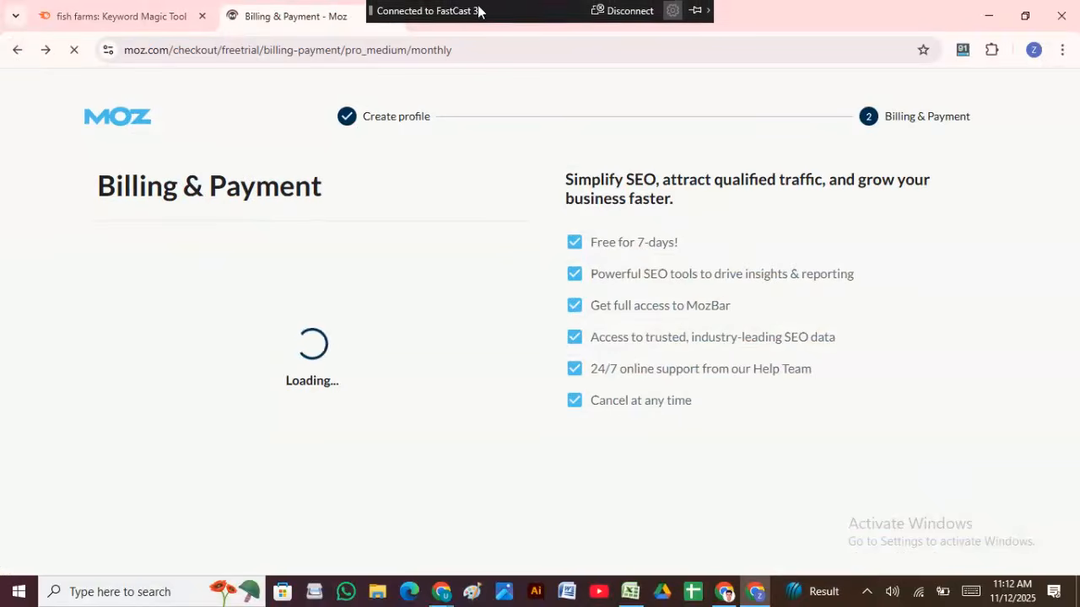
pyautogui.click(473, 16)
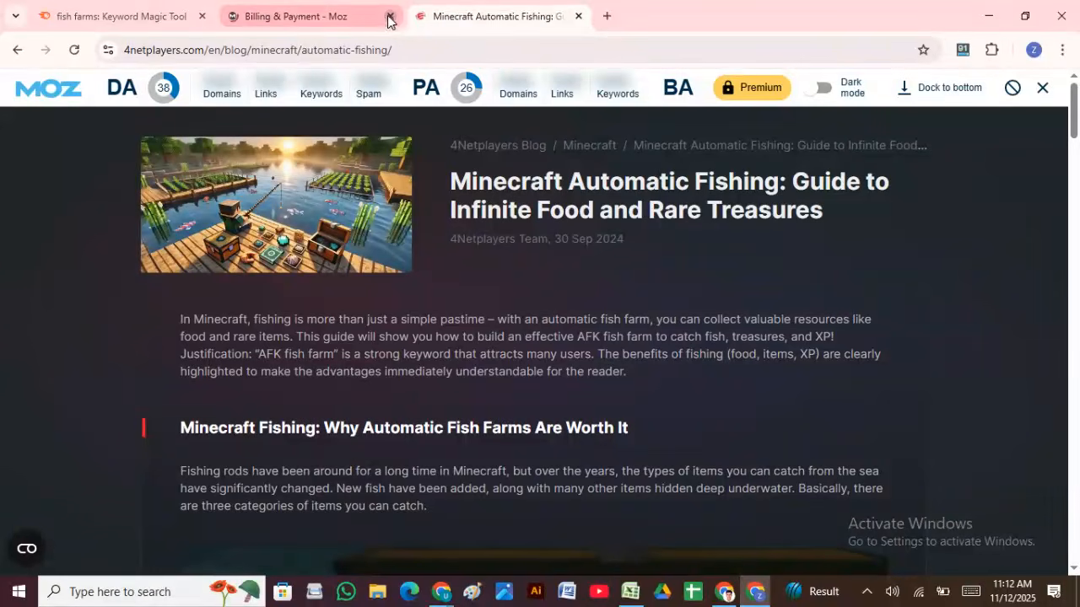
pyautogui.click(389, 16)
pyautogui.click(18, 50)
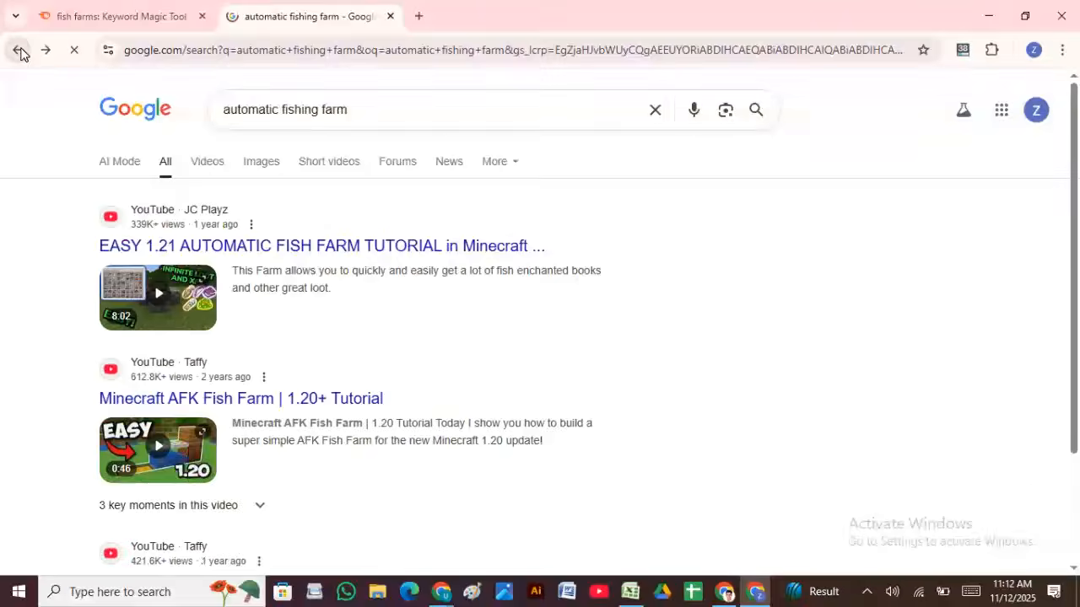
pyautogui.scroll(8, 285, 289)
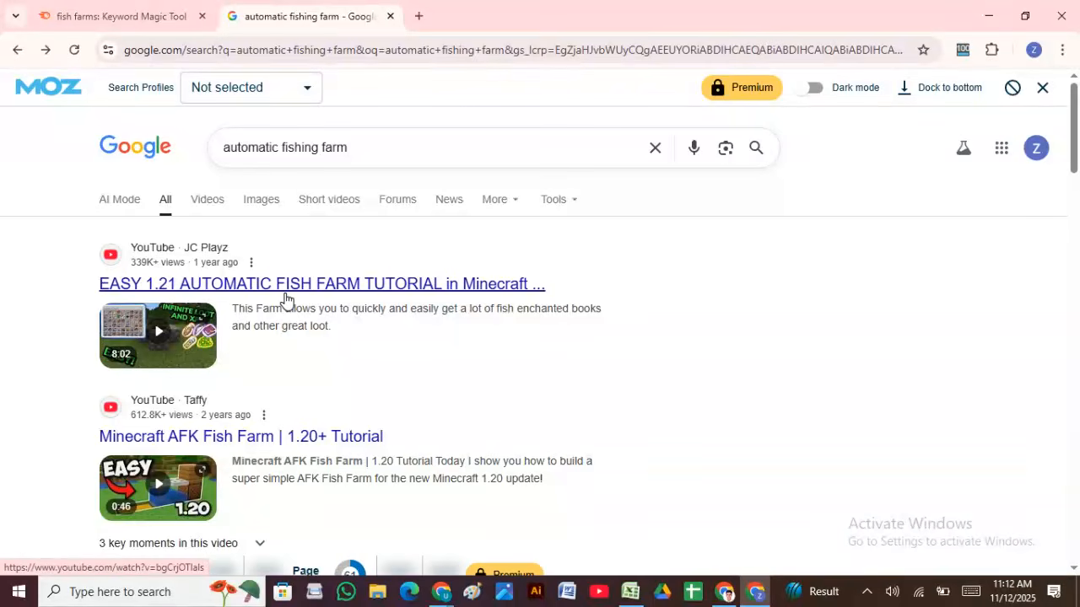
pyautogui.scroll(-3, 591, 430)
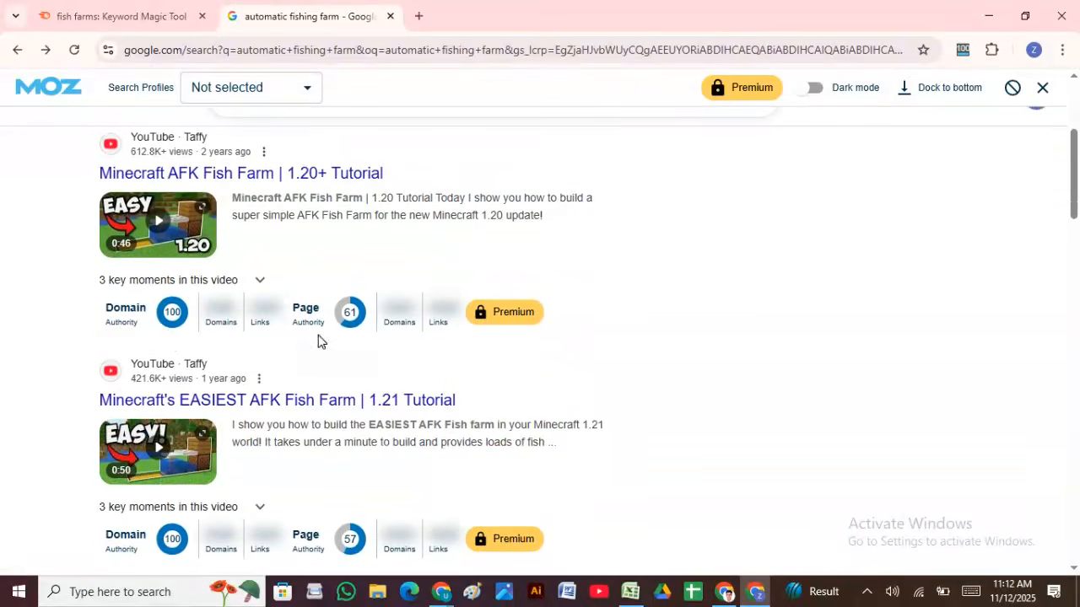
pyautogui.scroll(-2, 287, 371)
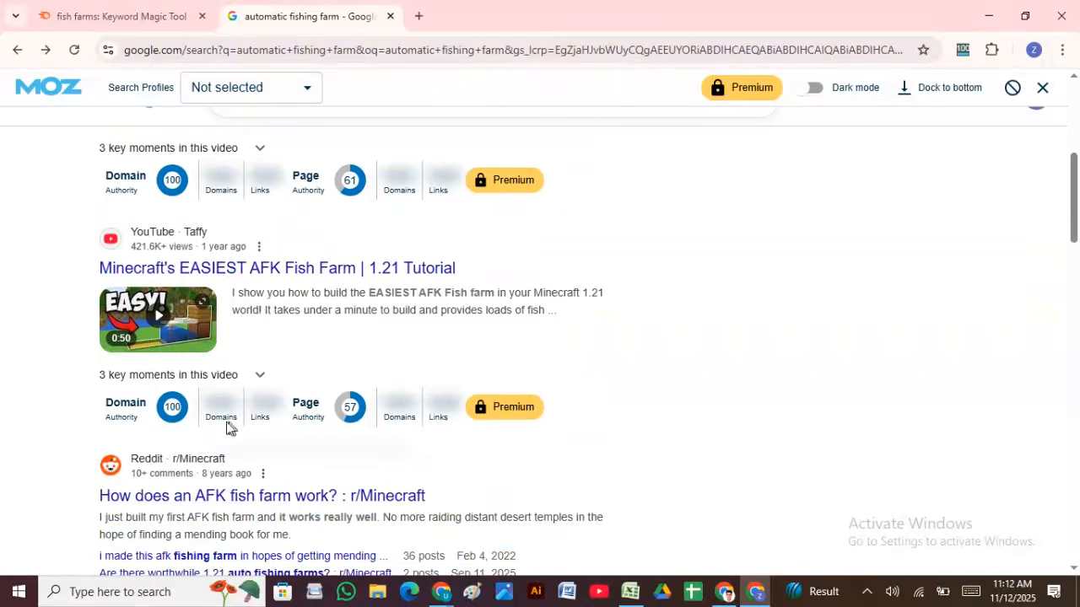
pyautogui.scroll(-5, 203, 422)
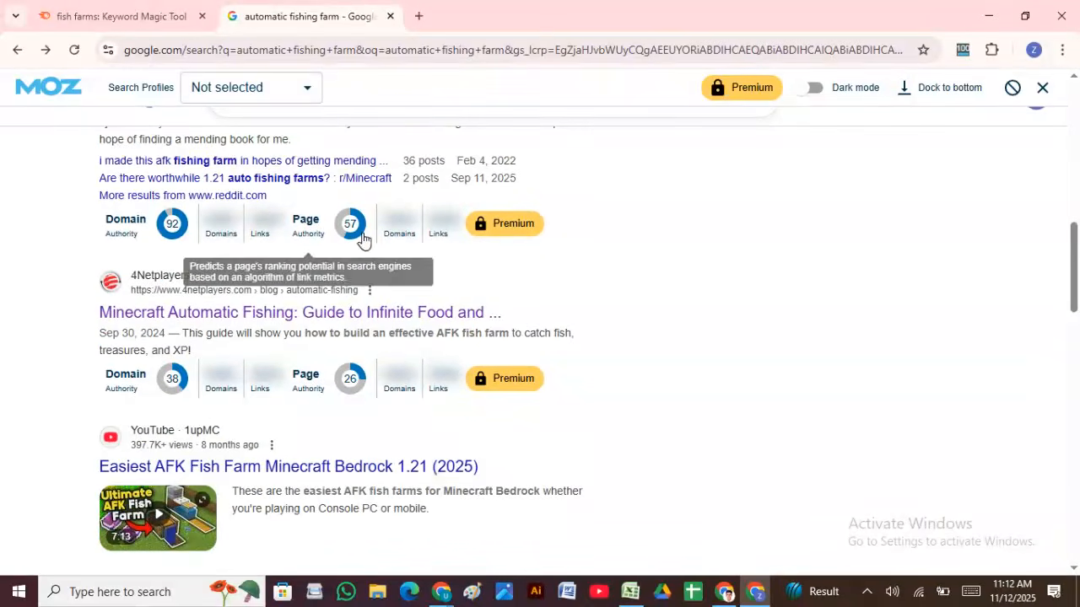
pyautogui.scroll(-3, 169, 278)
pyautogui.scroll(-8, 160, 287)
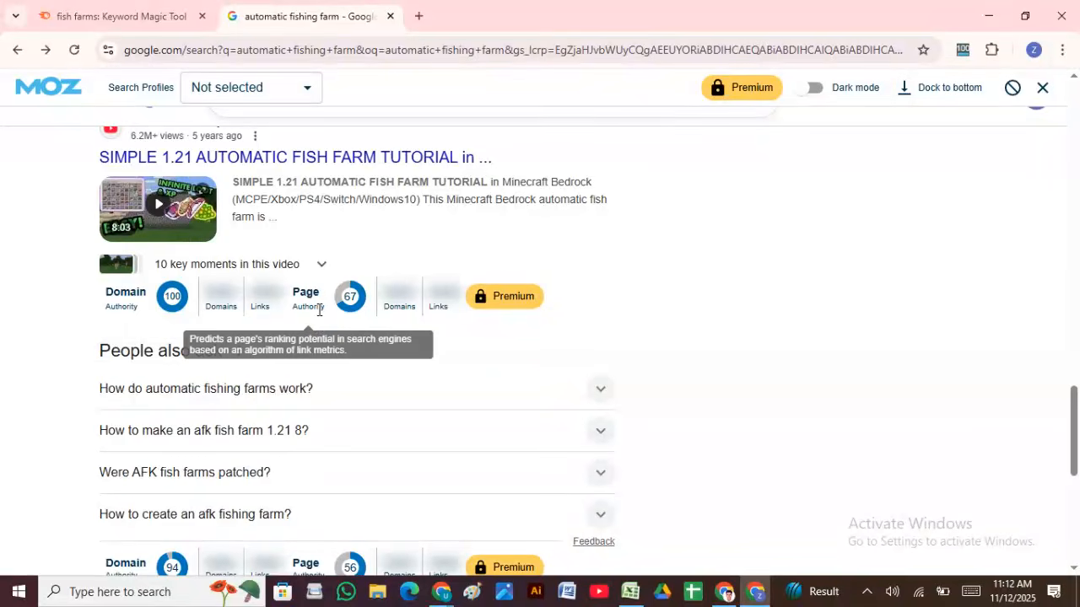
pyautogui.scroll(-5, 369, 313)
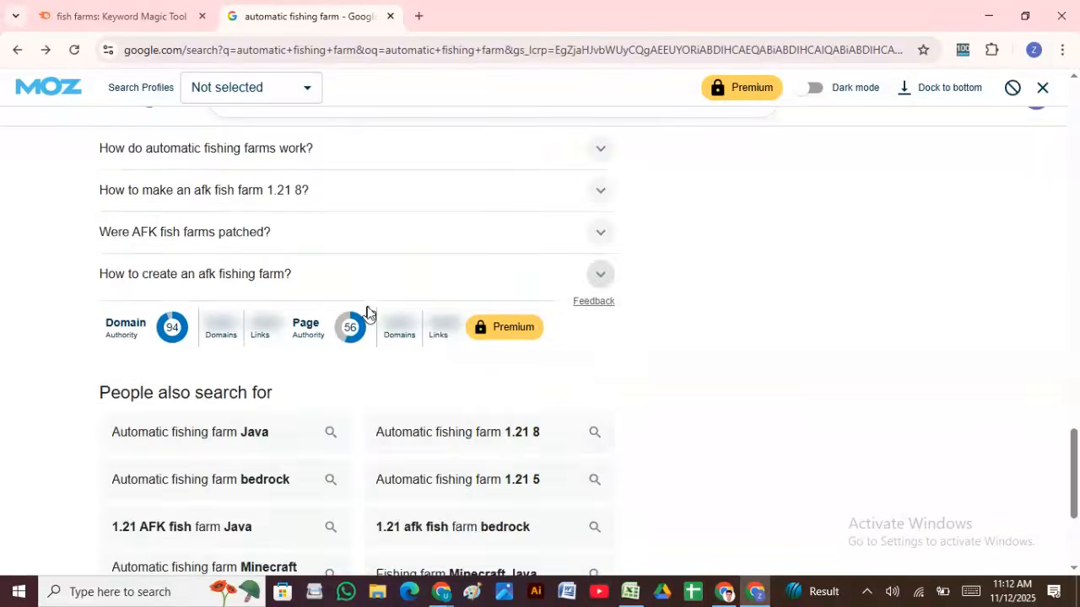
pyautogui.scroll(15, 378, 360)
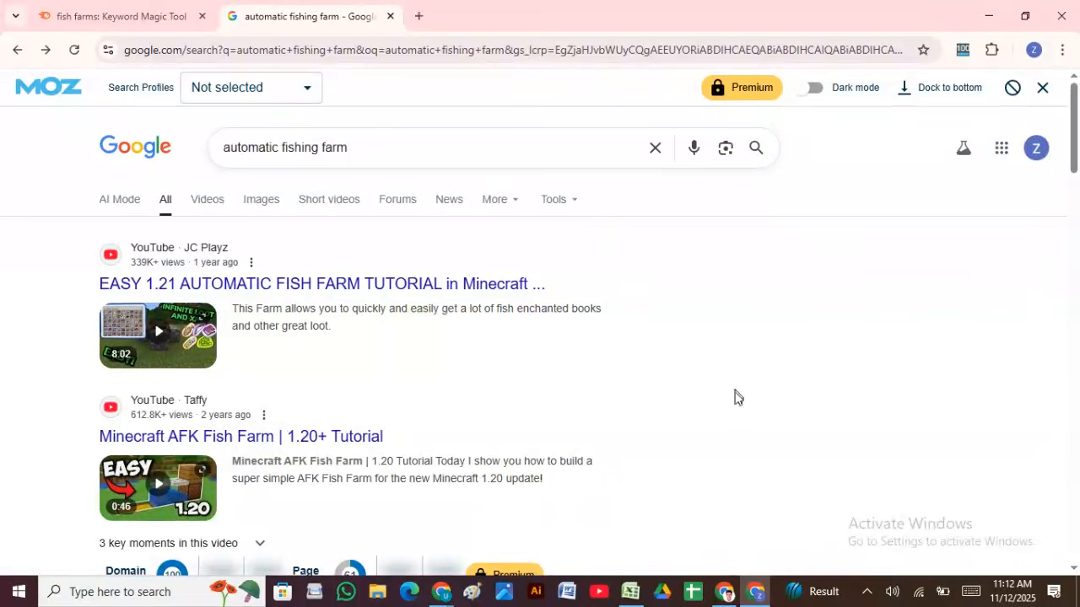
# Step: Review the automatic fishing farm row: volume 110, bid 1.1, domain authority 1, Low competition
pyautogui.click(631, 591)
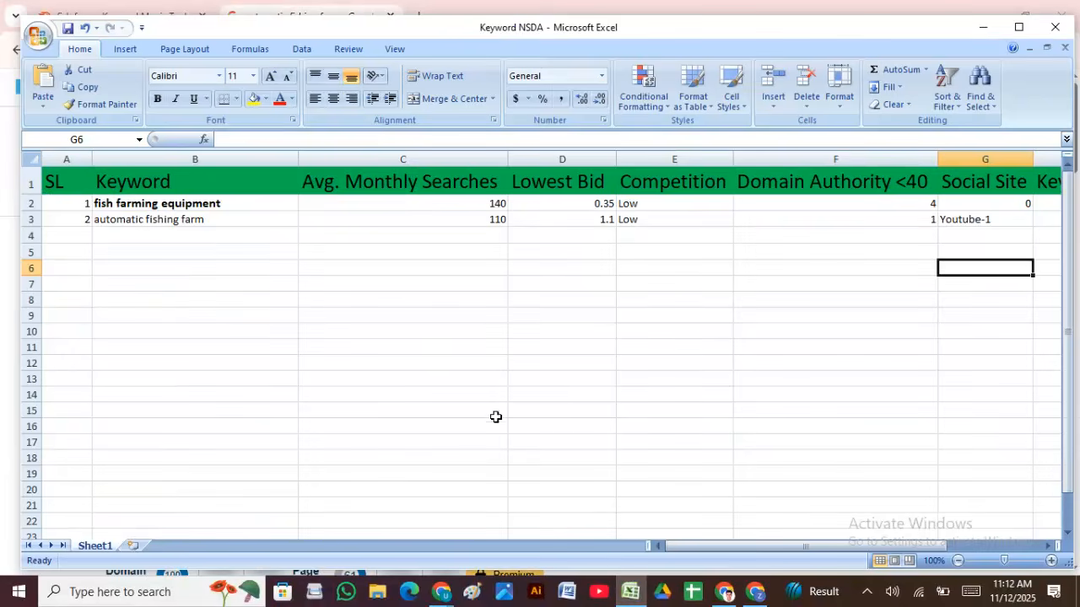
pyautogui.click(223, 258)
pyautogui.click(232, 233)
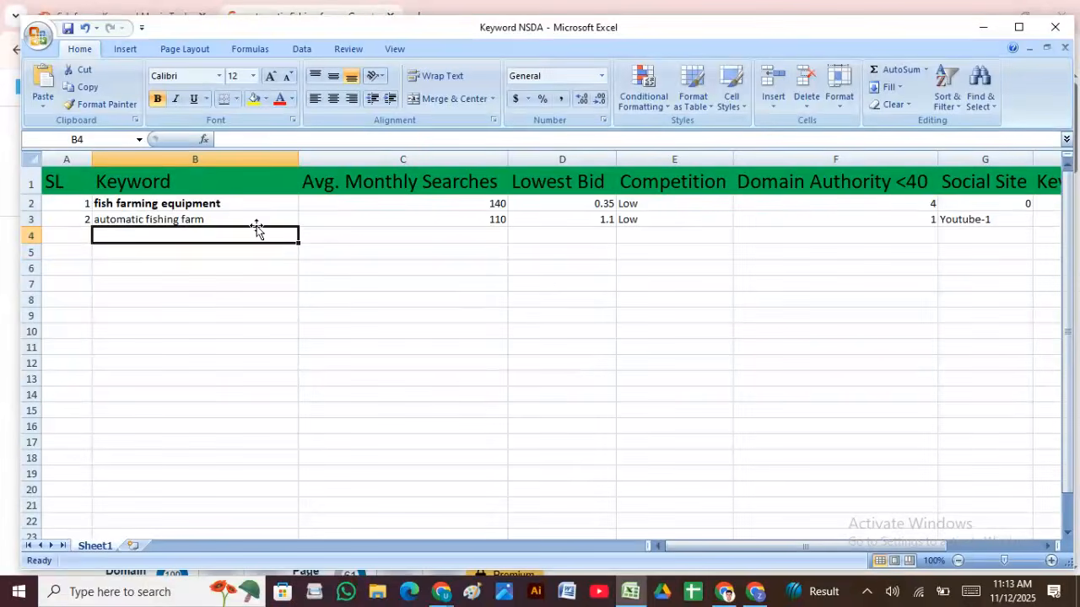
pyautogui.click(258, 221)
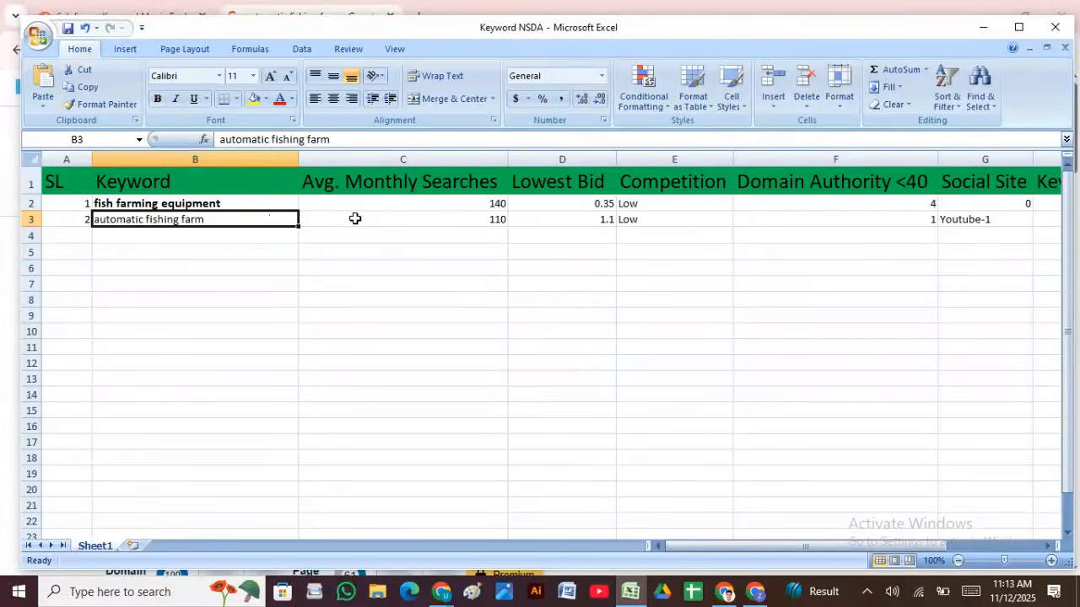
pyautogui.click(441, 231)
pyautogui.click(479, 218)
pyautogui.click(572, 218)
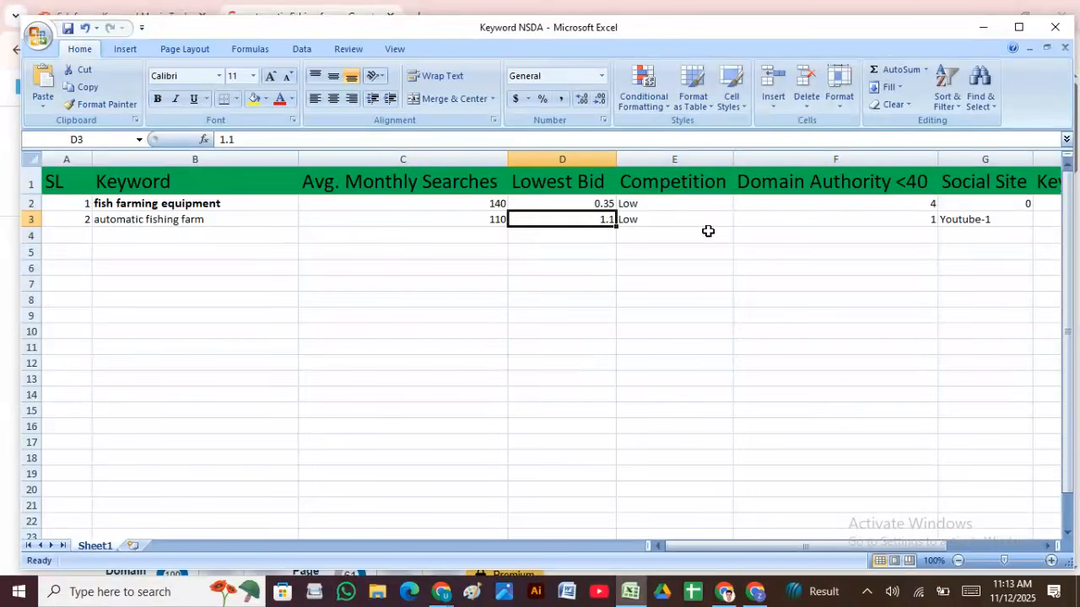
pyautogui.click(847, 219)
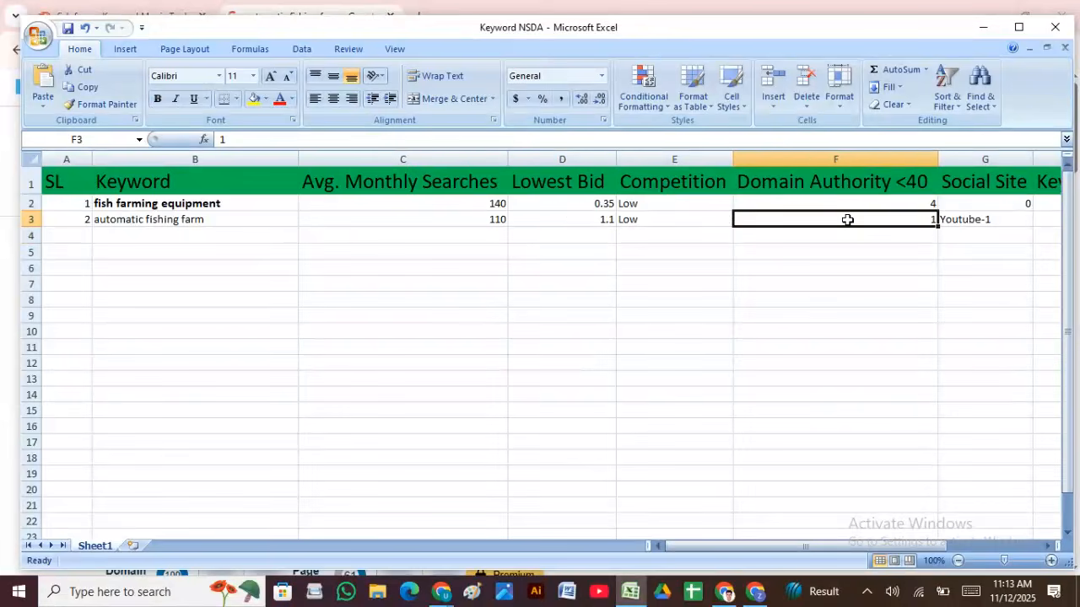
pyautogui.scroll(-7, 748, 365)
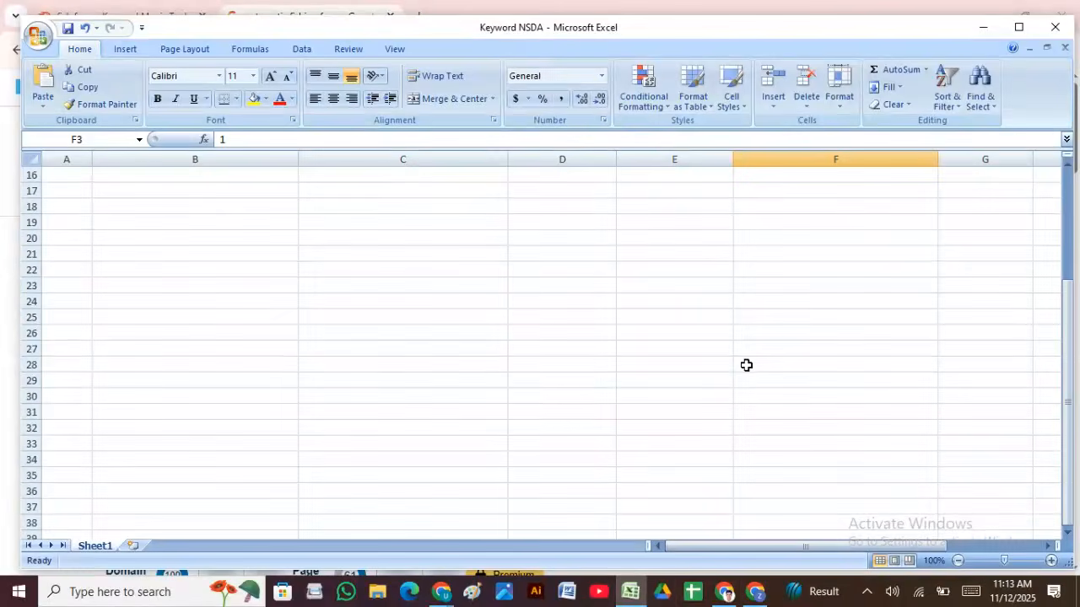
pyautogui.scroll(7, 748, 365)
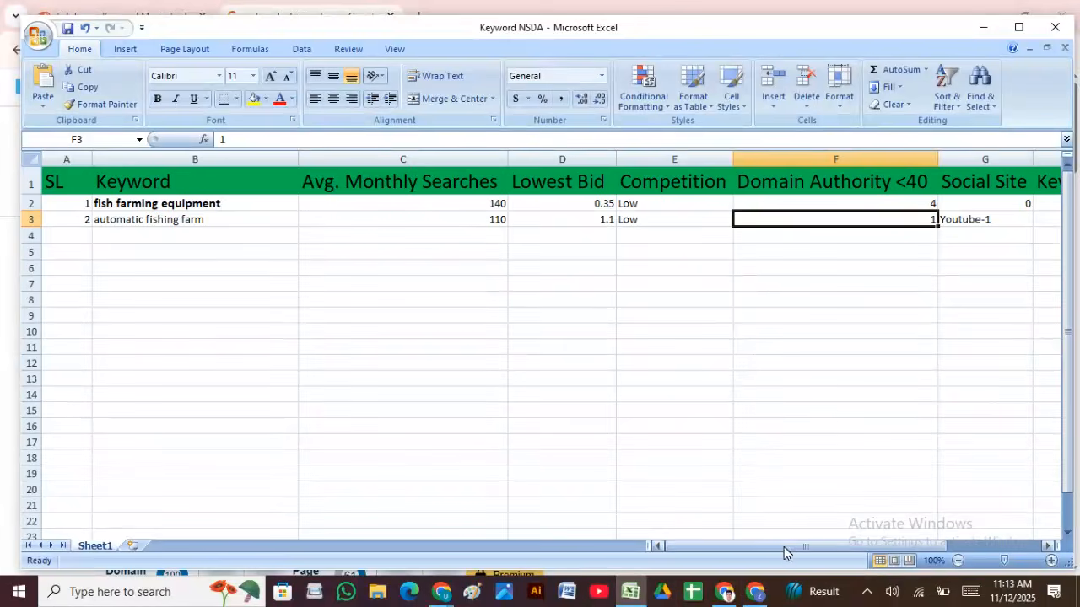
pyautogui.moveTo(784, 547)
pyautogui.mouseDown()
pyautogui.moveTo(795, 549)
pyautogui.moveTo(784, 548)
pyautogui.mouseUp()
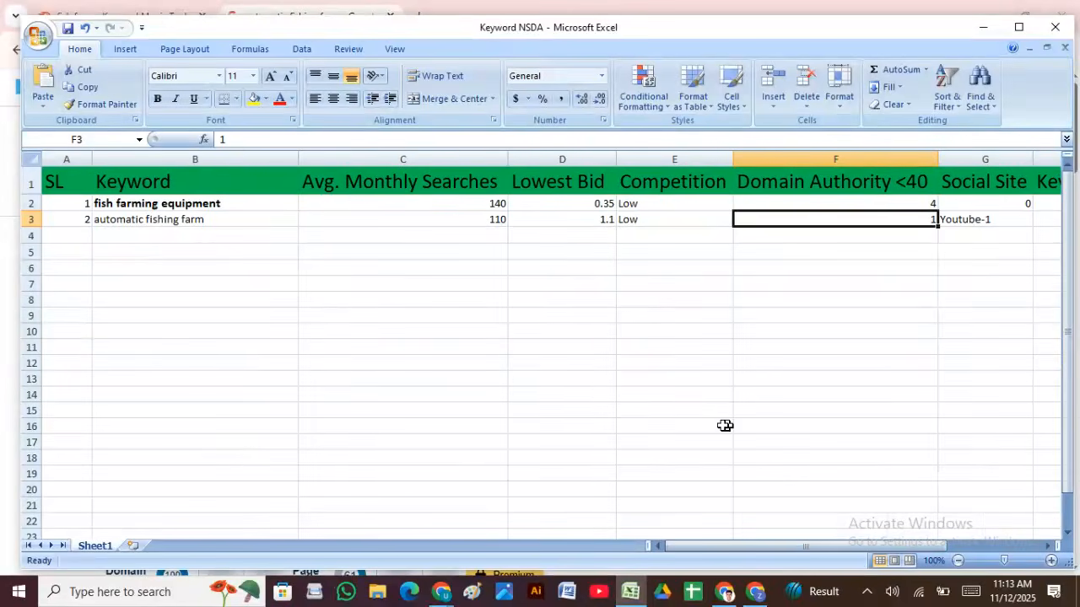
pyautogui.moveTo(424, 218); pyautogui.dragTo(582, 233)
pyautogui.click(678, 216)
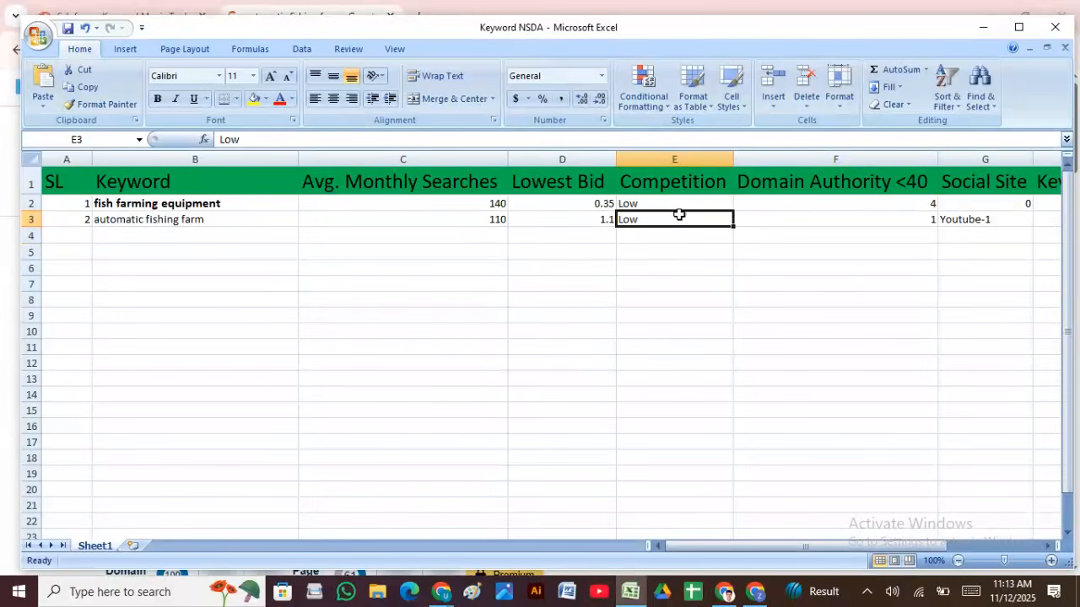
# Step: Select 'biofloc fish farming' in Semrush's fish farms keyword list as the next keyword
pyautogui.click(755, 593)
pyautogui.click(110, 17)
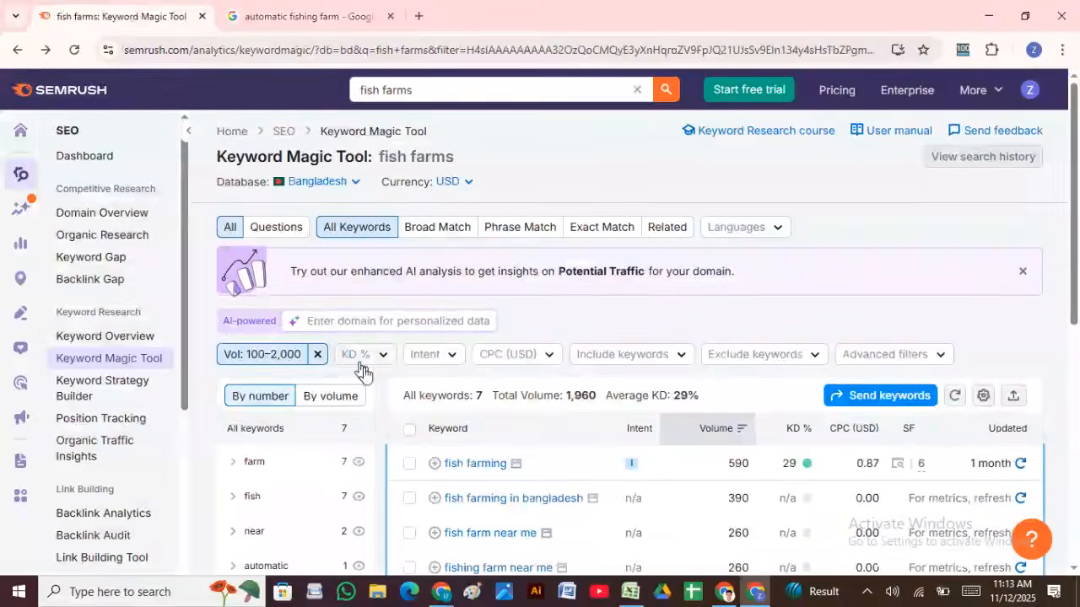
pyautogui.scroll(-3, 524, 424)
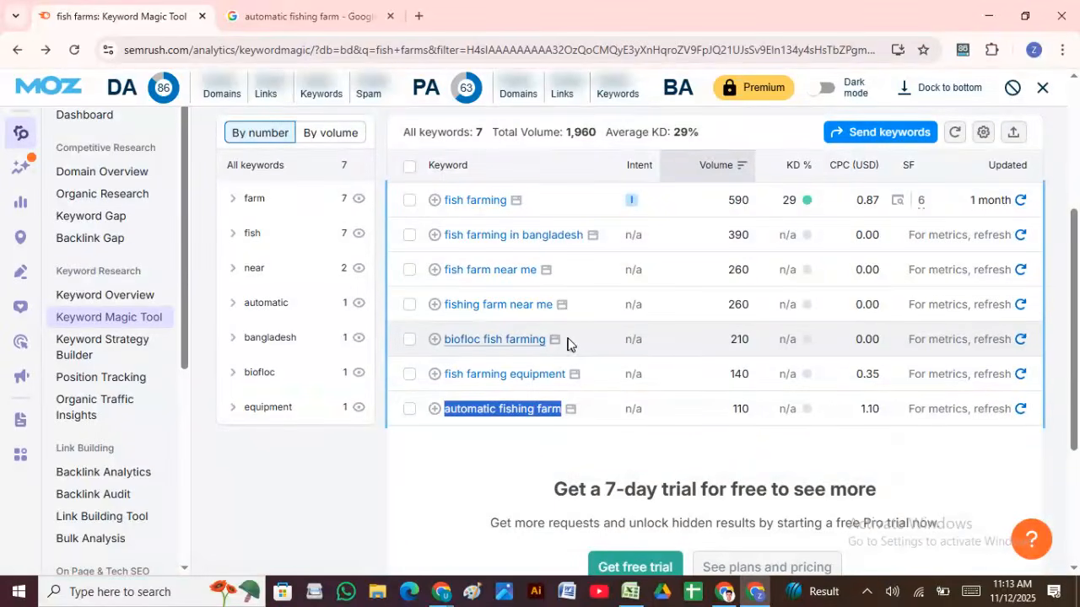
pyautogui.moveTo(550, 340); pyautogui.dragTo(447, 338)
pyautogui.hotkey('ctrl', 'c')
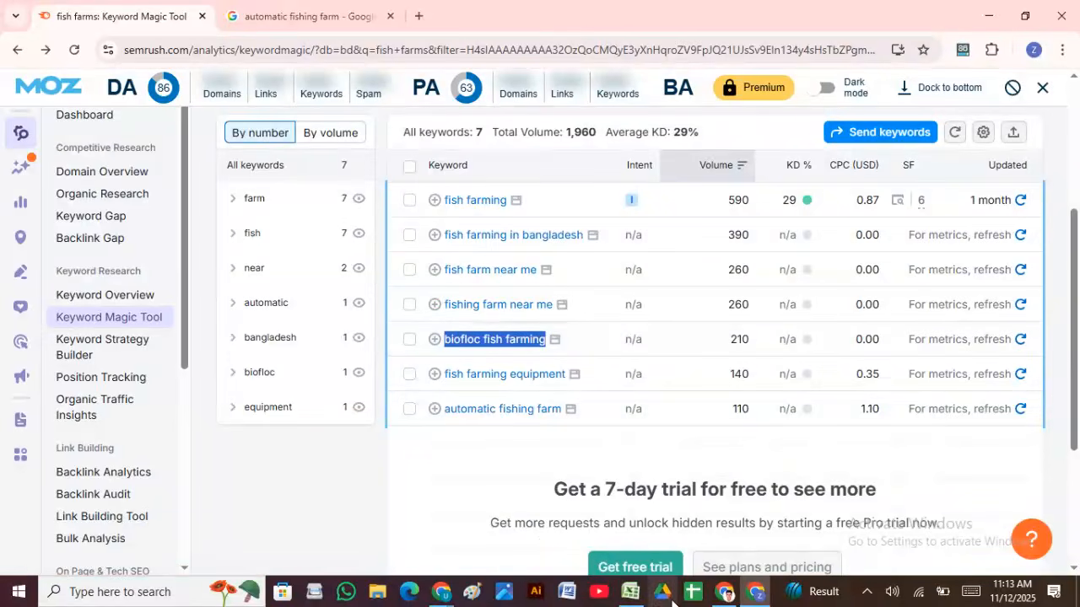
pyautogui.click(631, 591)
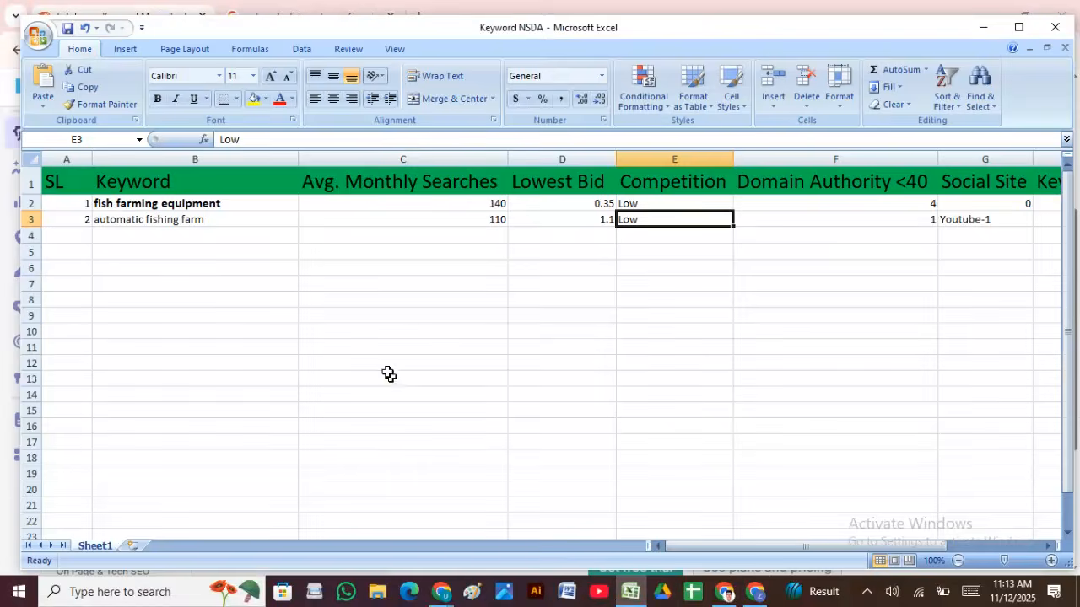
# Step: Paste 'biofloc fish farming' into B4 and remove its hyperlink
pyautogui.click(169, 236)
pyautogui.hotkey('ctrl', 'v')
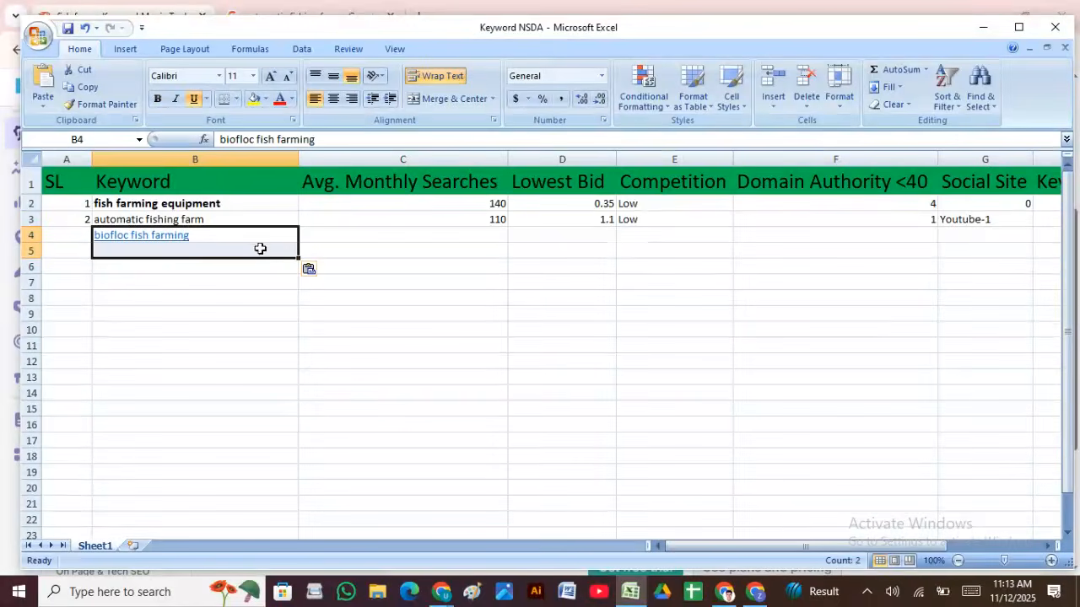
pyautogui.click(358, 248)
pyautogui.rightClick(249, 235)
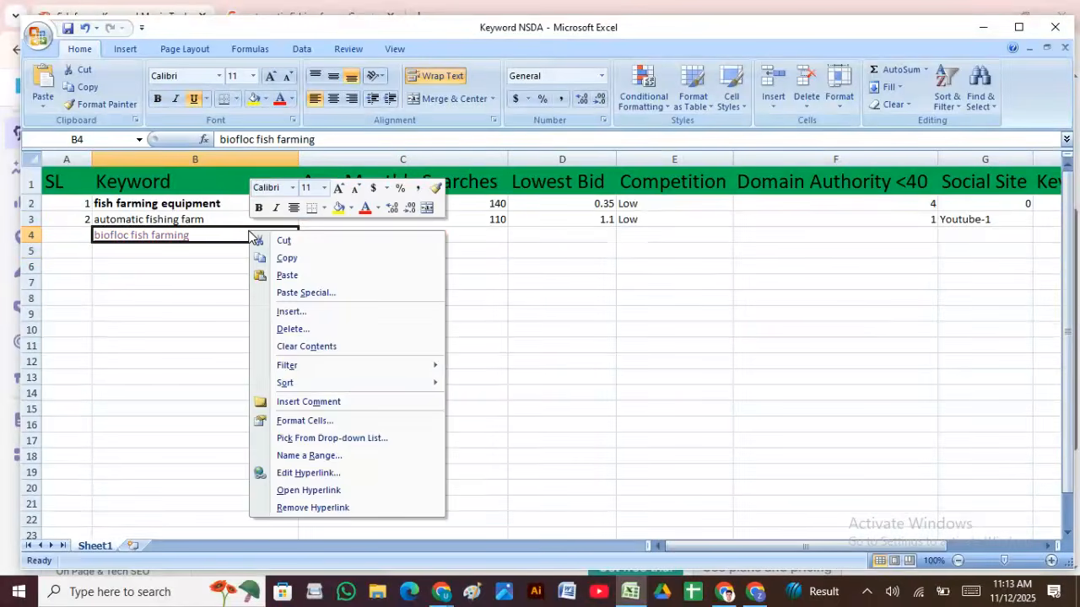
pyautogui.click(323, 510)
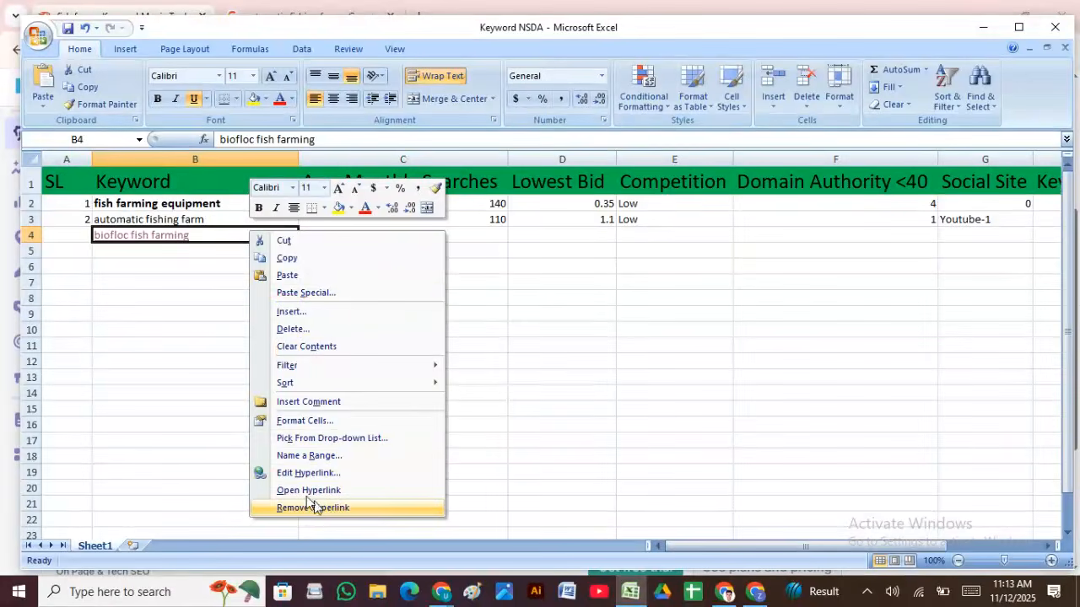
pyautogui.click(168, 361)
# Step: Close the browser window the link opened, select C4, and bring back Semrush's volume
pyautogui.click(407, 238)
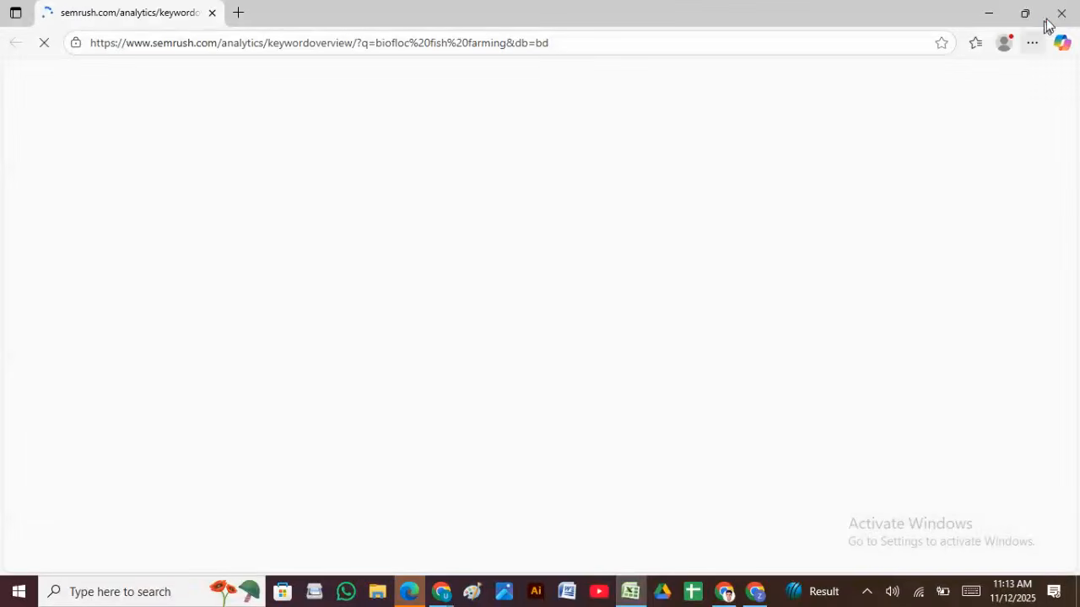
pyautogui.click(1063, 12)
pyautogui.click(408, 301)
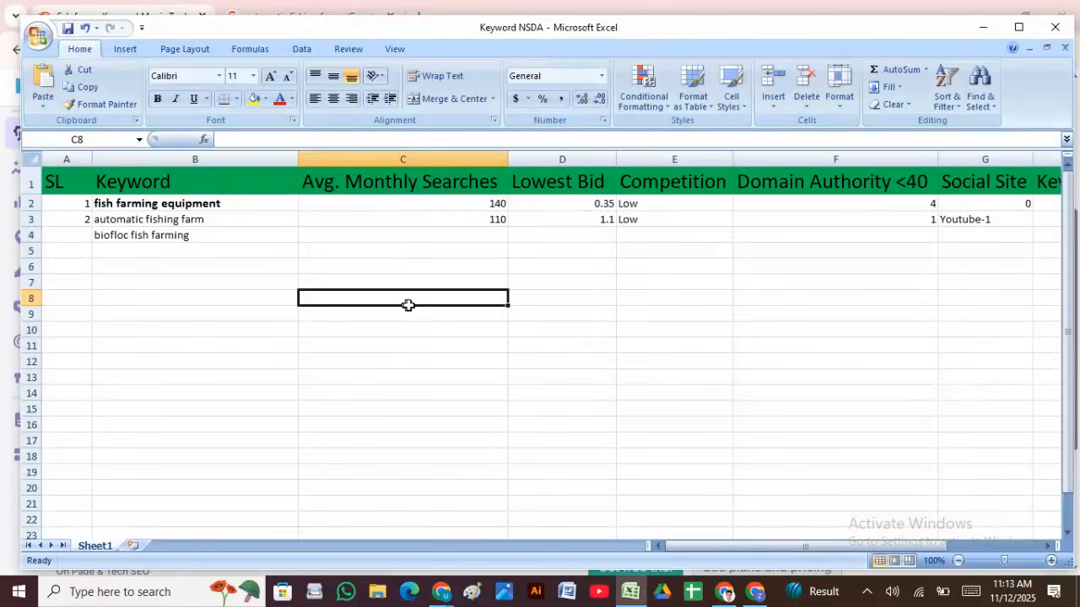
pyautogui.click(474, 232)
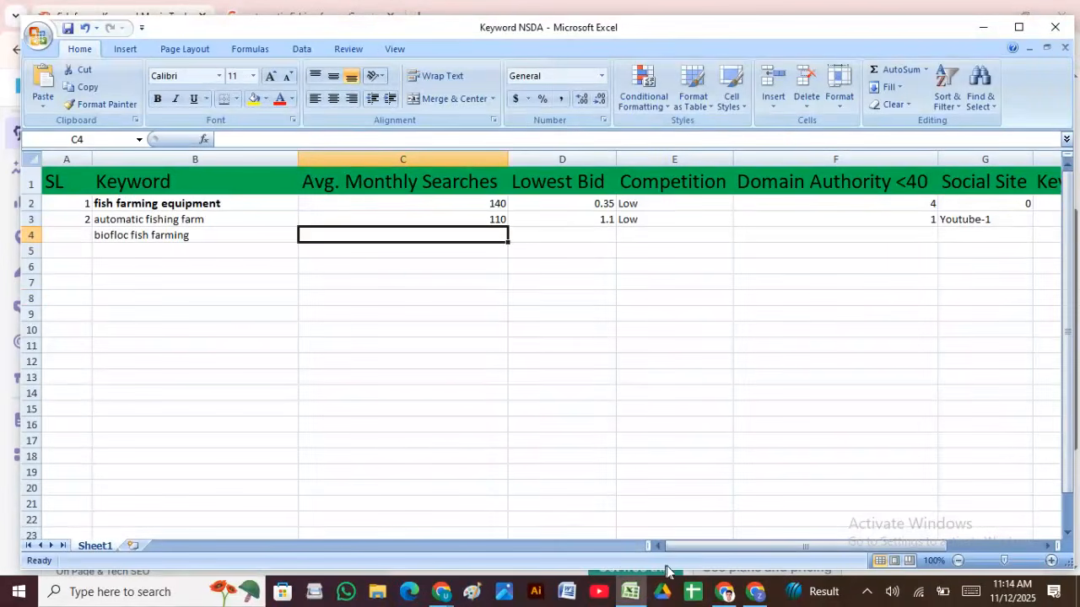
pyautogui.click(755, 593)
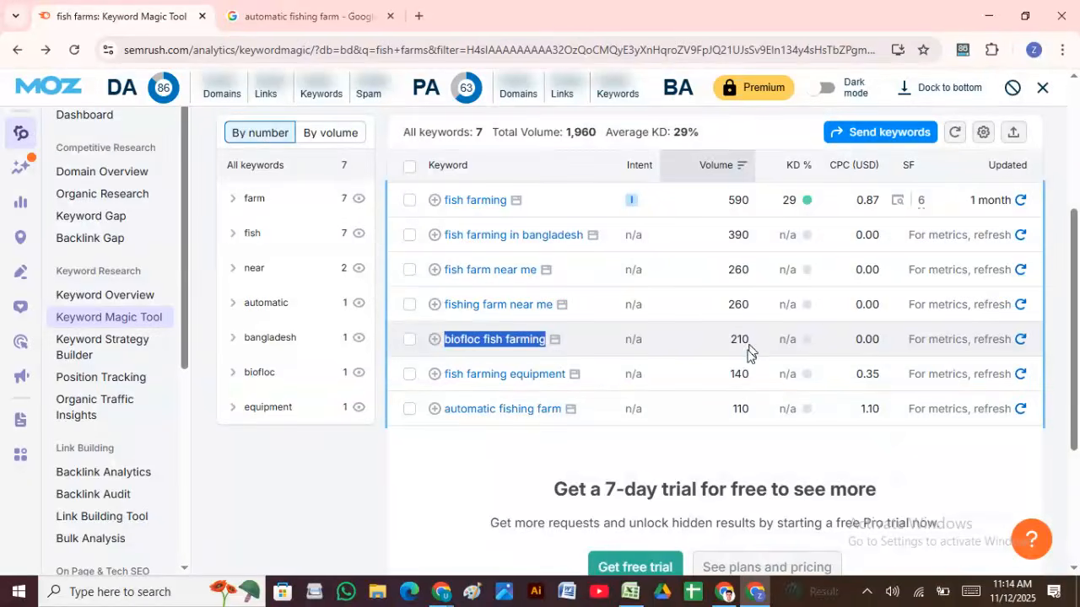
# Step: Enter search volume 210 in C4 and lowest bid 0 in D4 for biofloc fish farming
pyautogui.hotkey('alt', 'Tab')
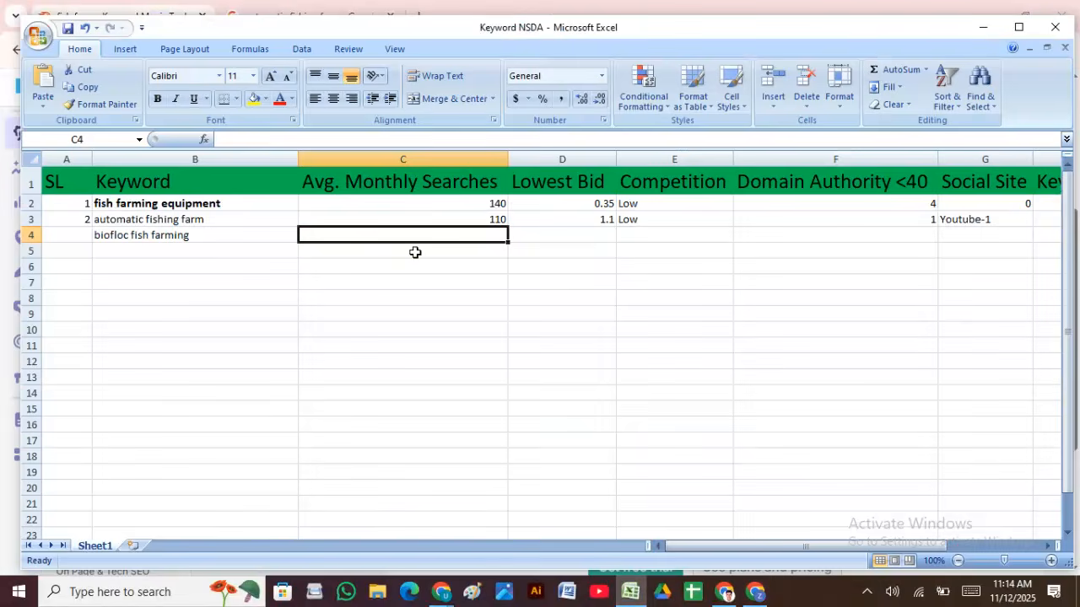
pyautogui.write('210')
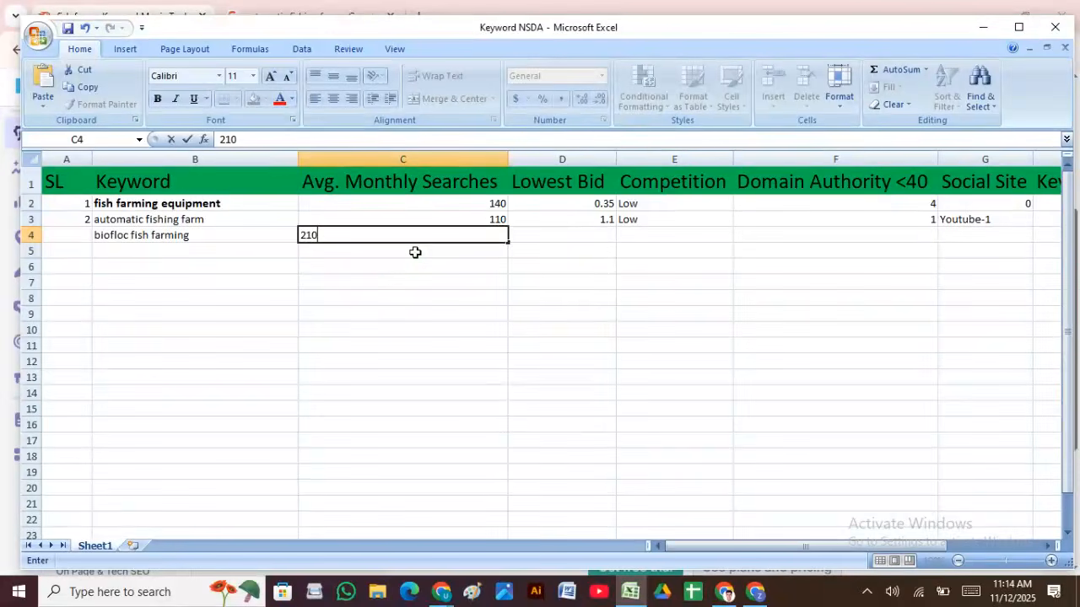
pyautogui.press('Return')
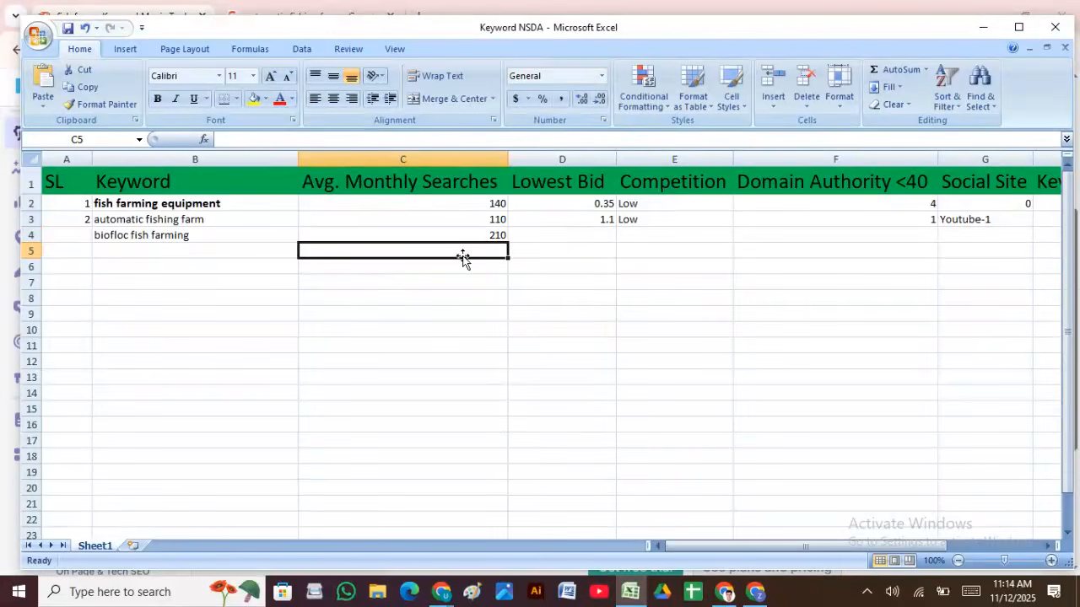
pyautogui.click(582, 236)
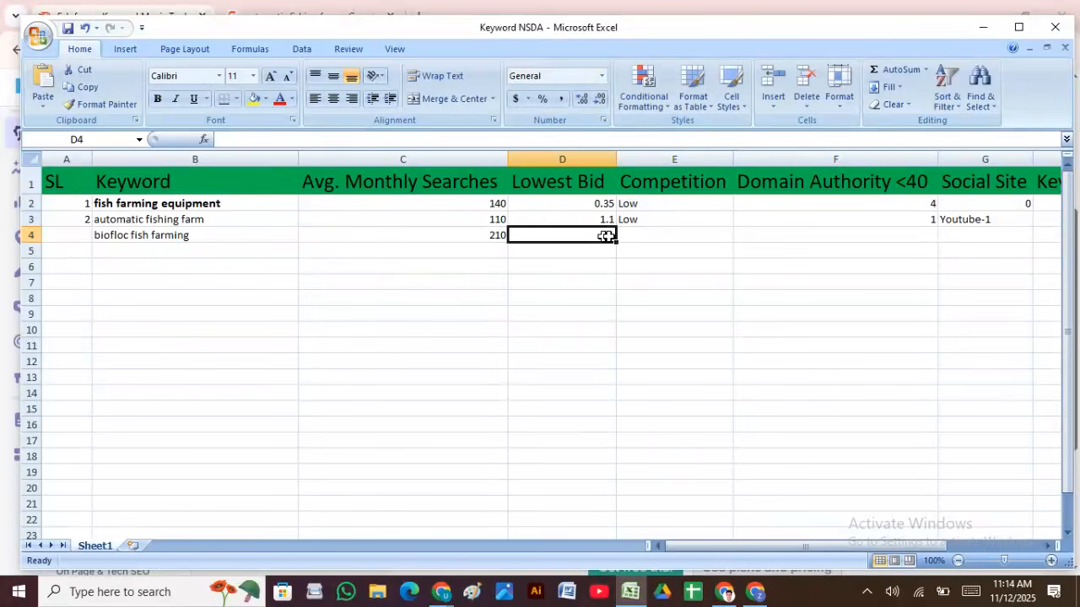
pyautogui.click(754, 593)
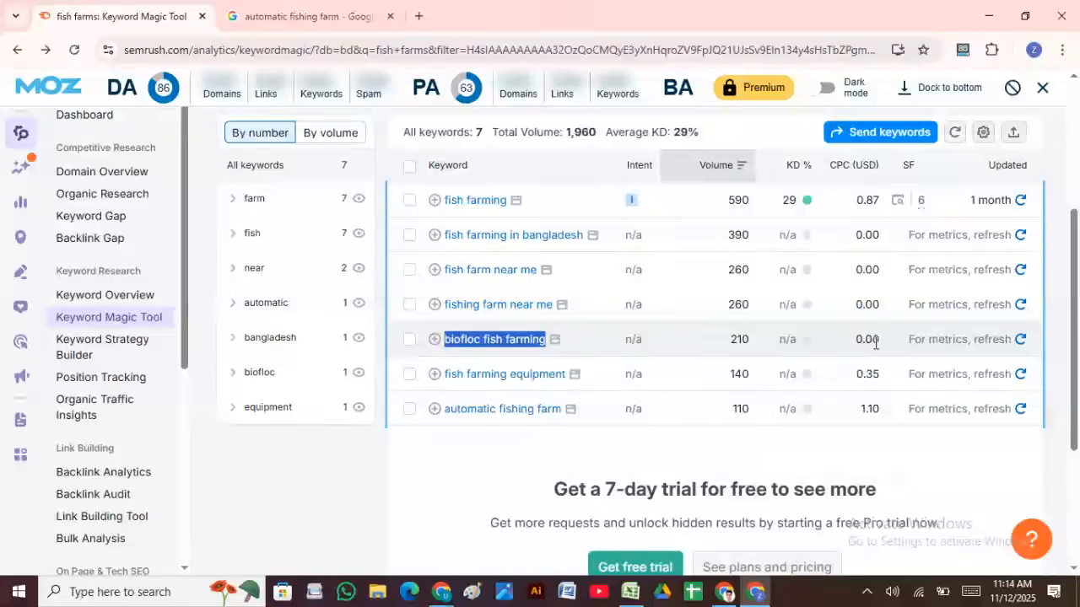
pyautogui.click(628, 594)
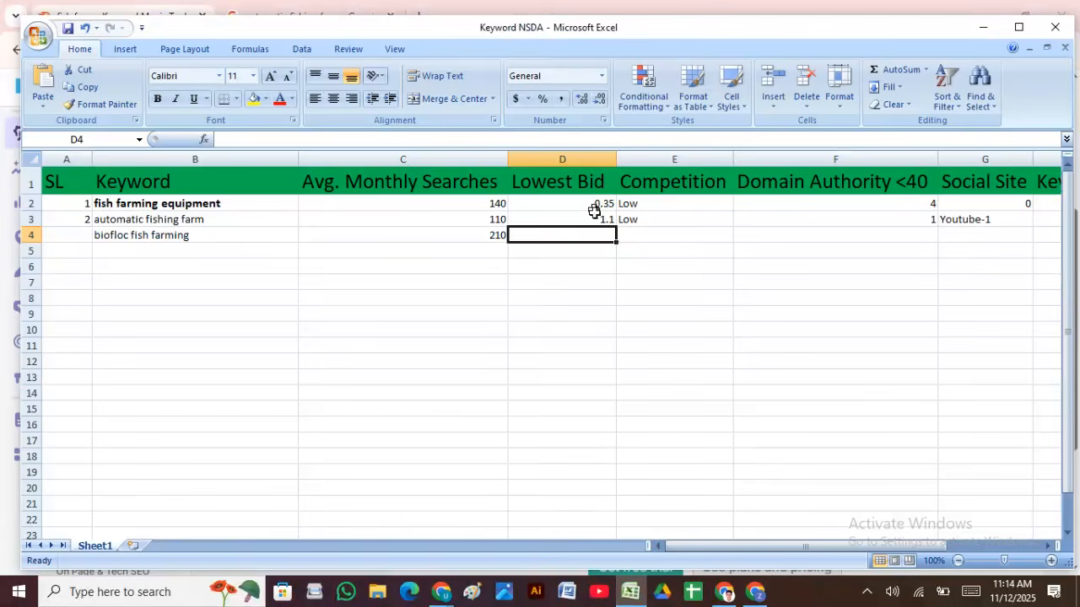
pyautogui.doubleClick(599, 240)
pyautogui.write('00')
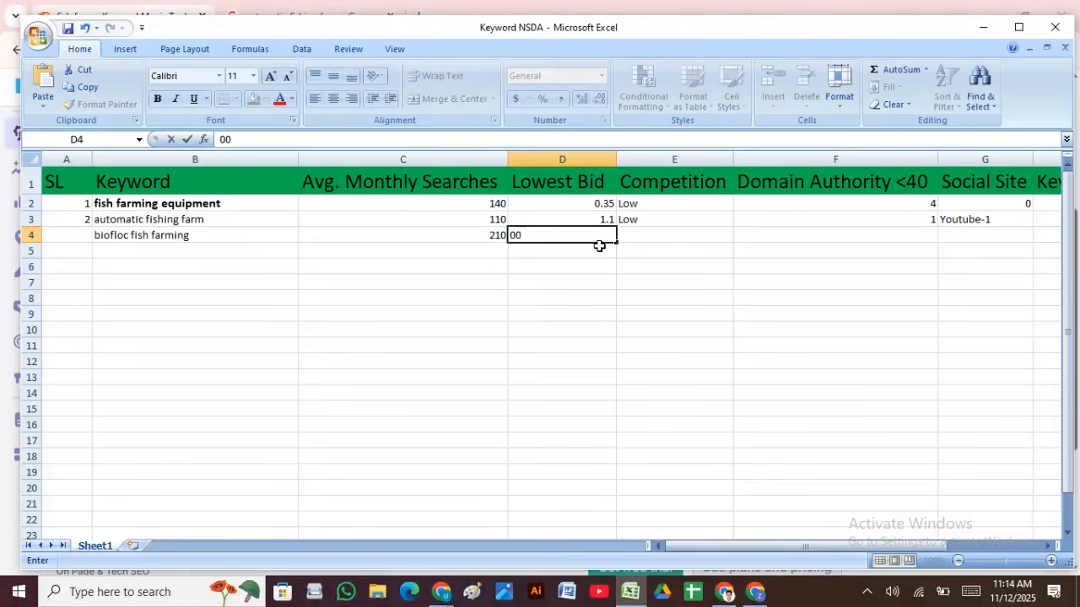
pyautogui.click(622, 266)
# Step: Enter Low as the competition in E4 after checking Semrush
pyautogui.click(640, 232)
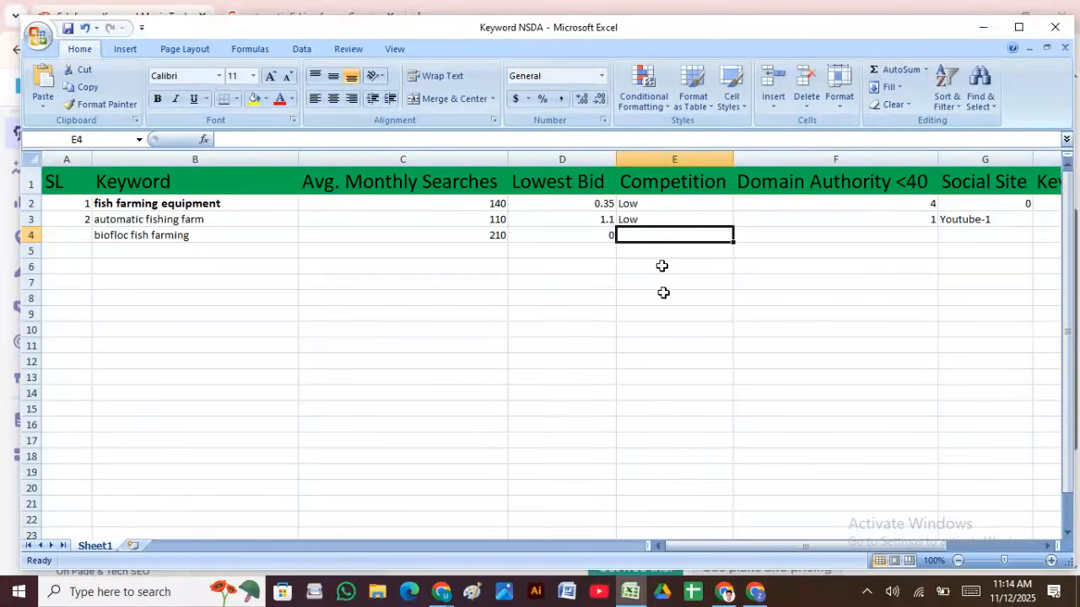
pyautogui.moveTo(726, 593)
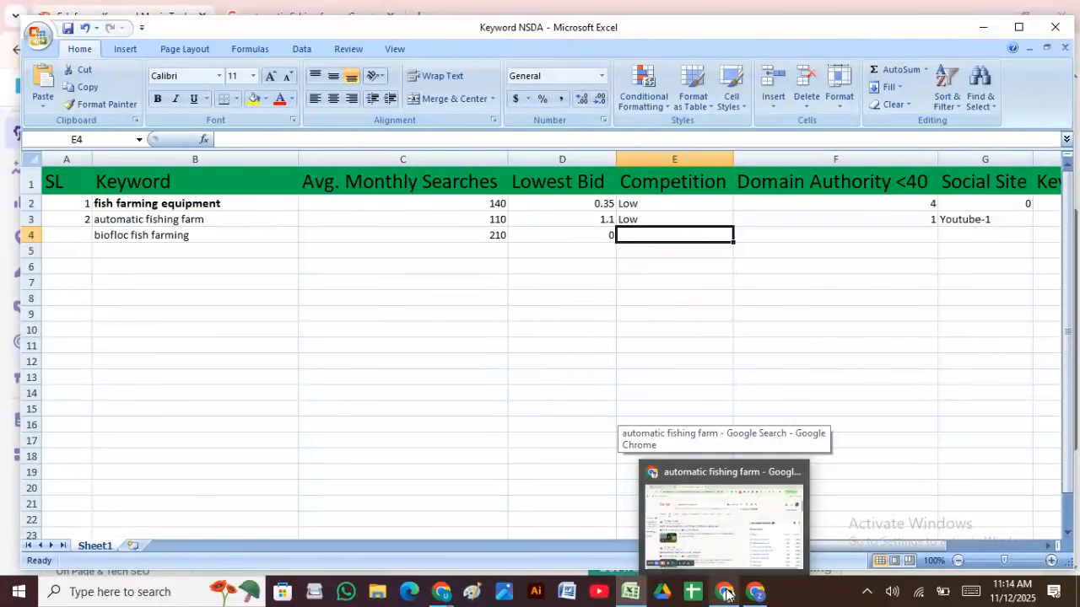
pyautogui.click(726, 593)
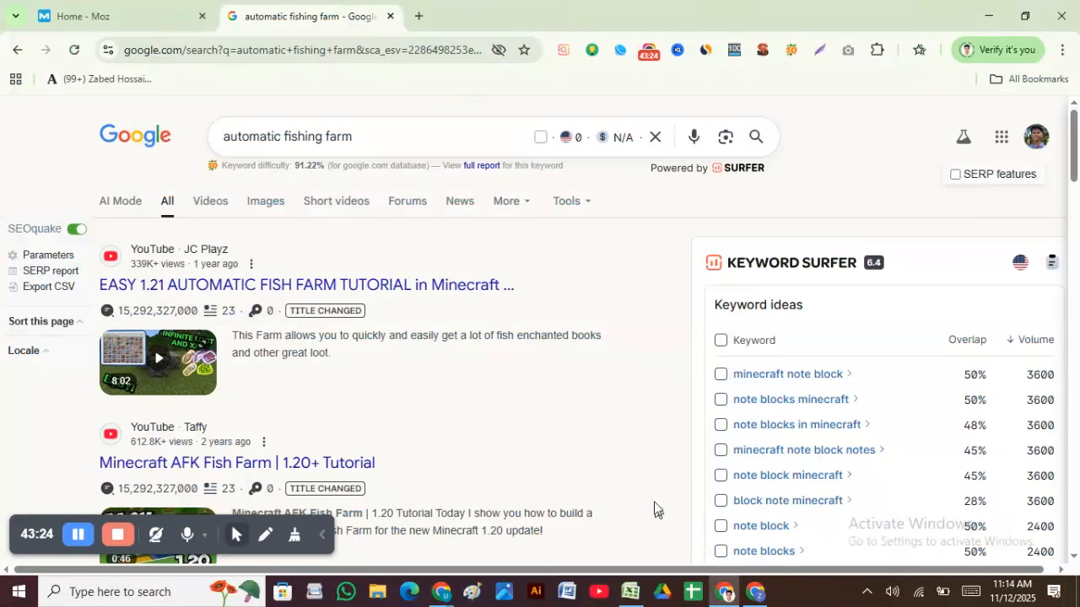
pyautogui.click(758, 590)
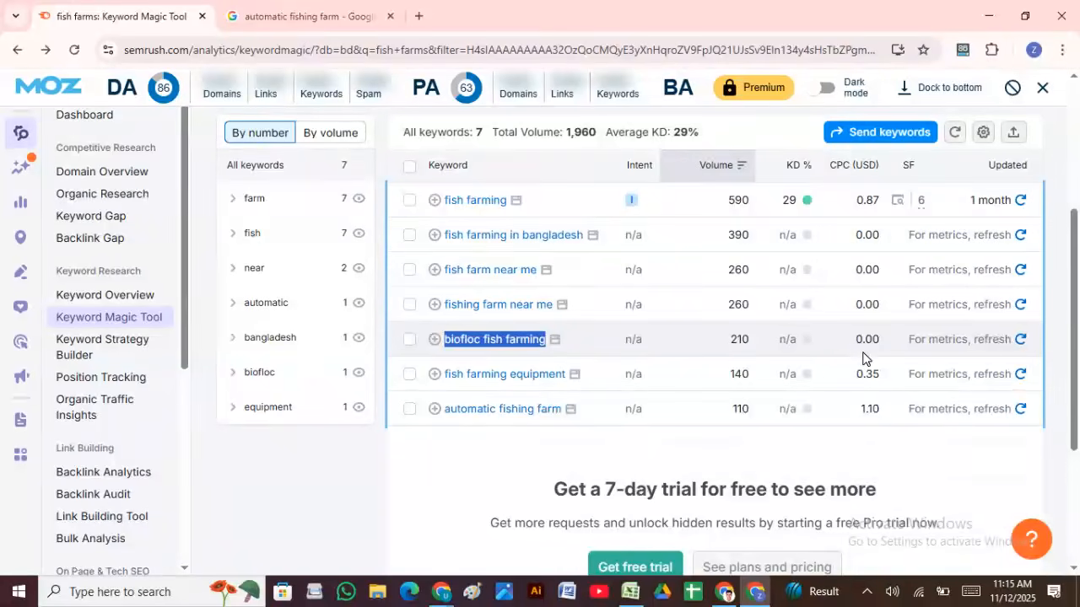
pyautogui.click(633, 595)
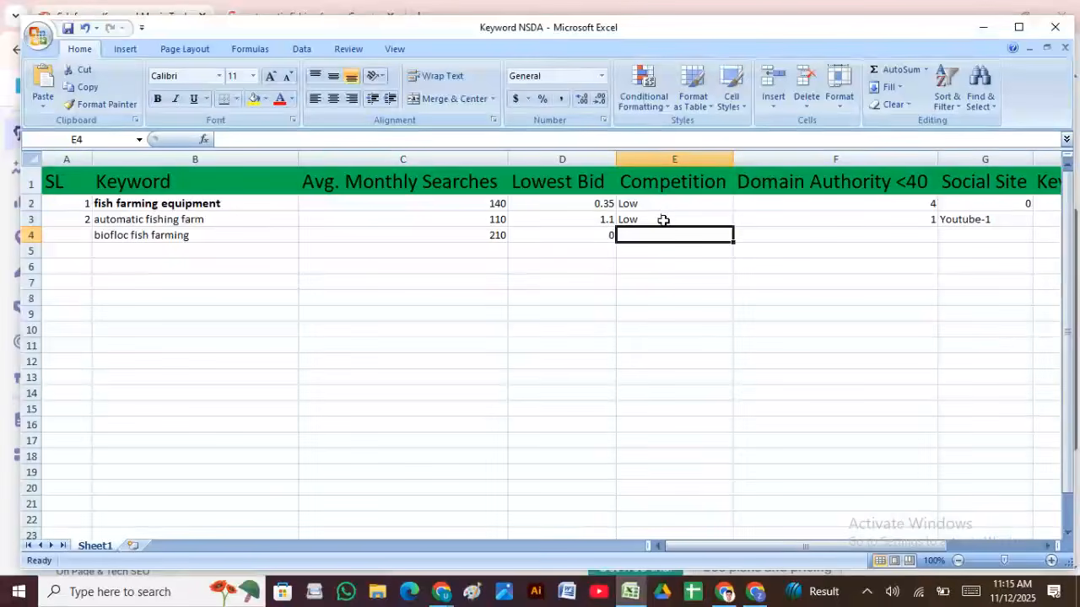
pyautogui.write('Low')
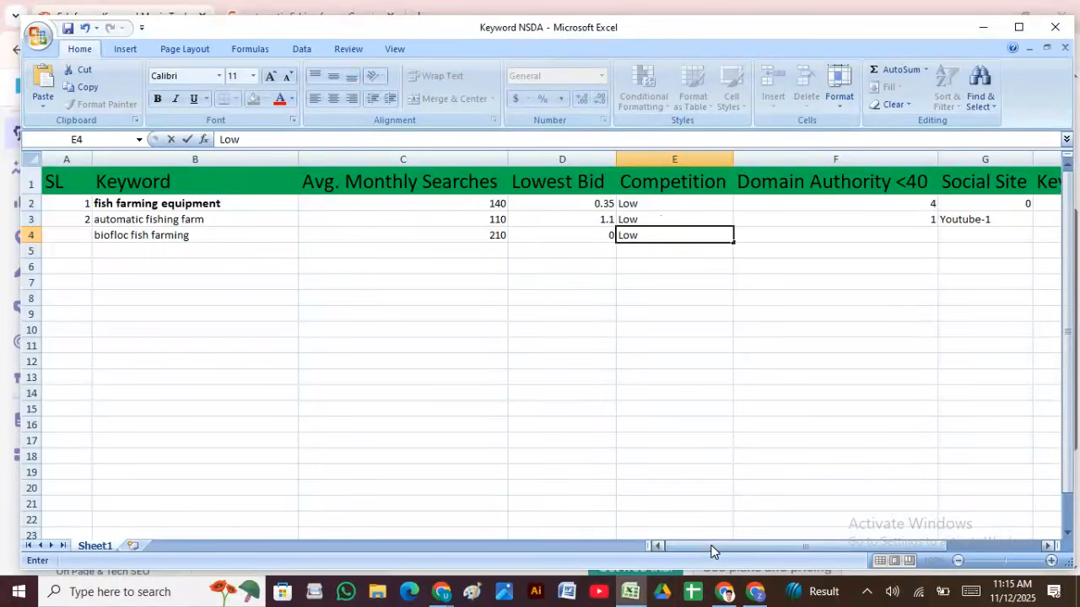
pyautogui.moveTo(711, 551); pyautogui.dragTo(806, 554)
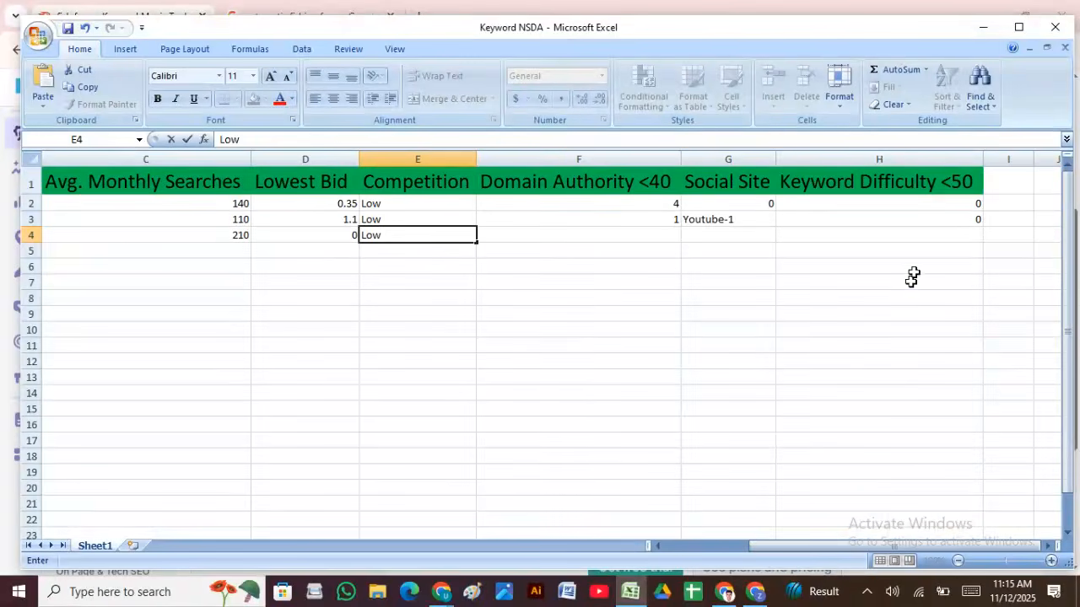
pyautogui.click(938, 235)
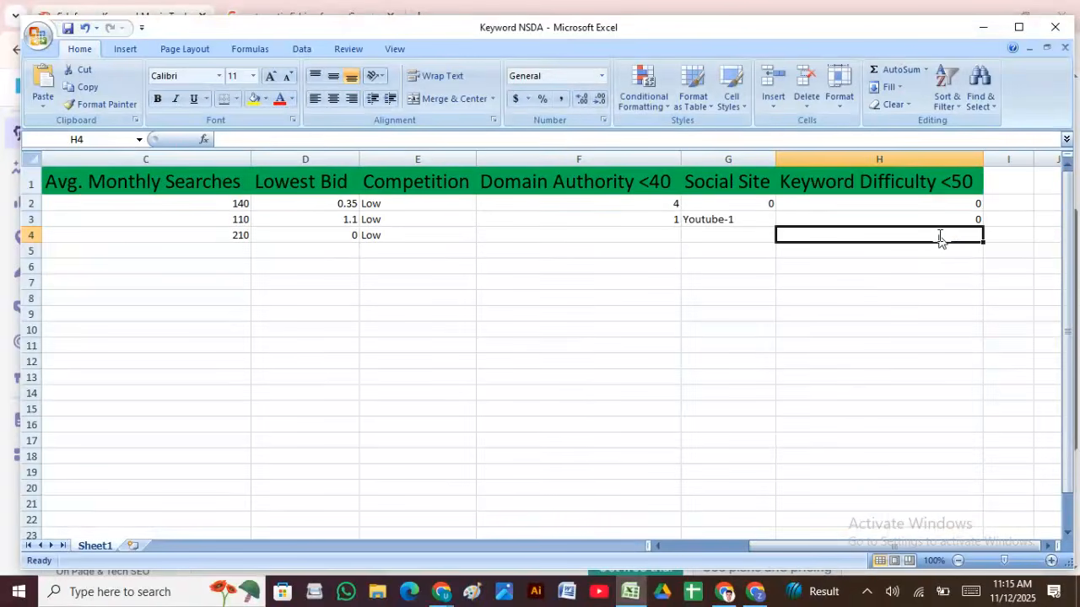
# Step: Enter keyword difficulty 0 in H4 and return to the domain authority cell F4
pyautogui.write('0')
pyautogui.click(826, 298)
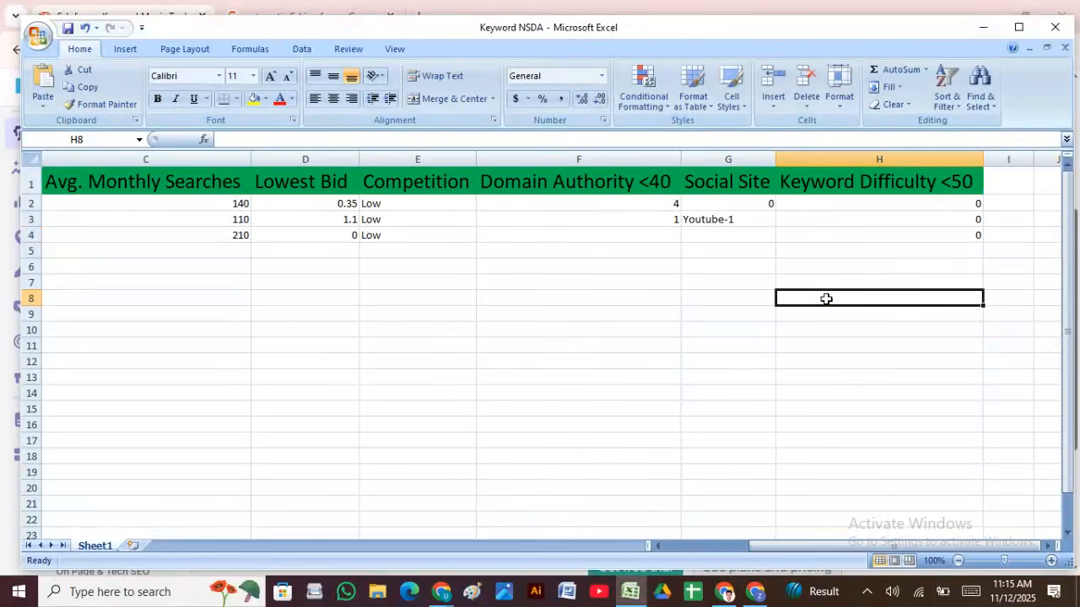
pyautogui.click(592, 236)
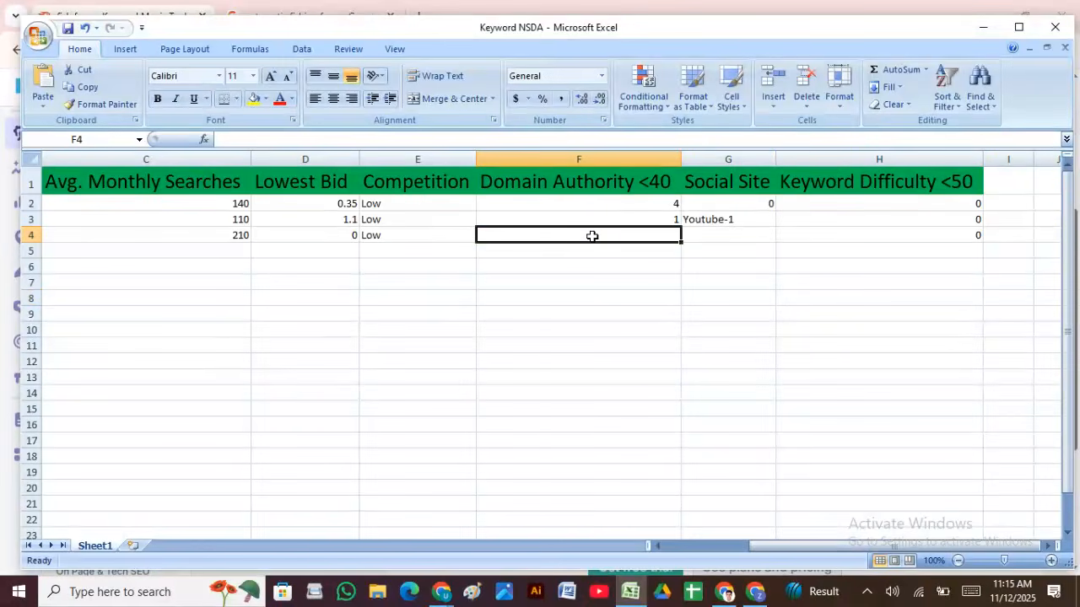
pyautogui.click(701, 233)
pyautogui.click(593, 242)
pyautogui.click(723, 595)
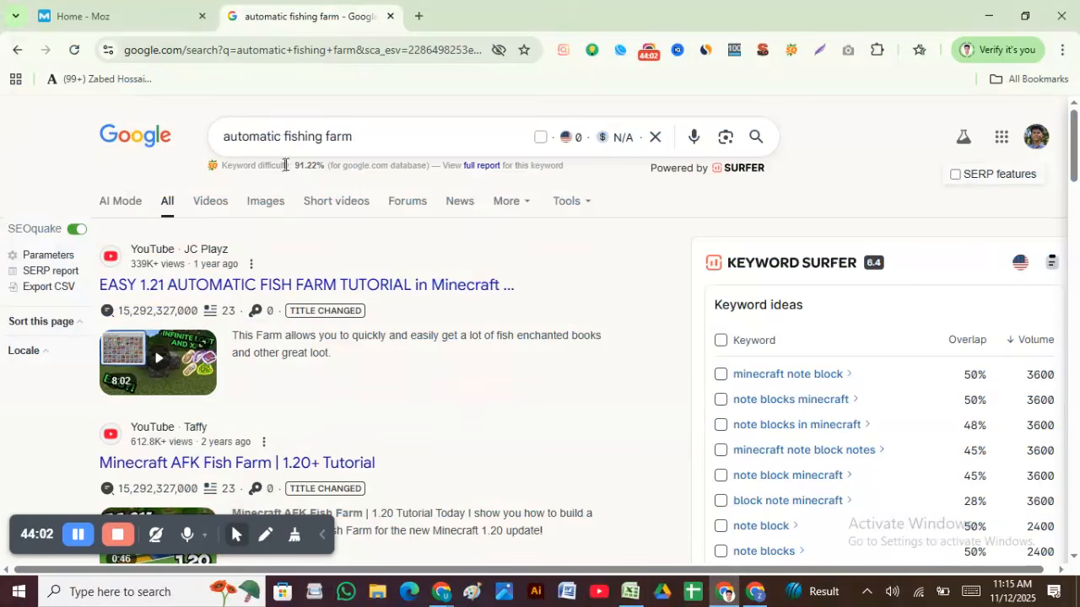
# Step: Replace the Google query with 'biofloc fish farming' and run the search
pyautogui.moveTo(397, 138); pyautogui.dragTo(227, 125)
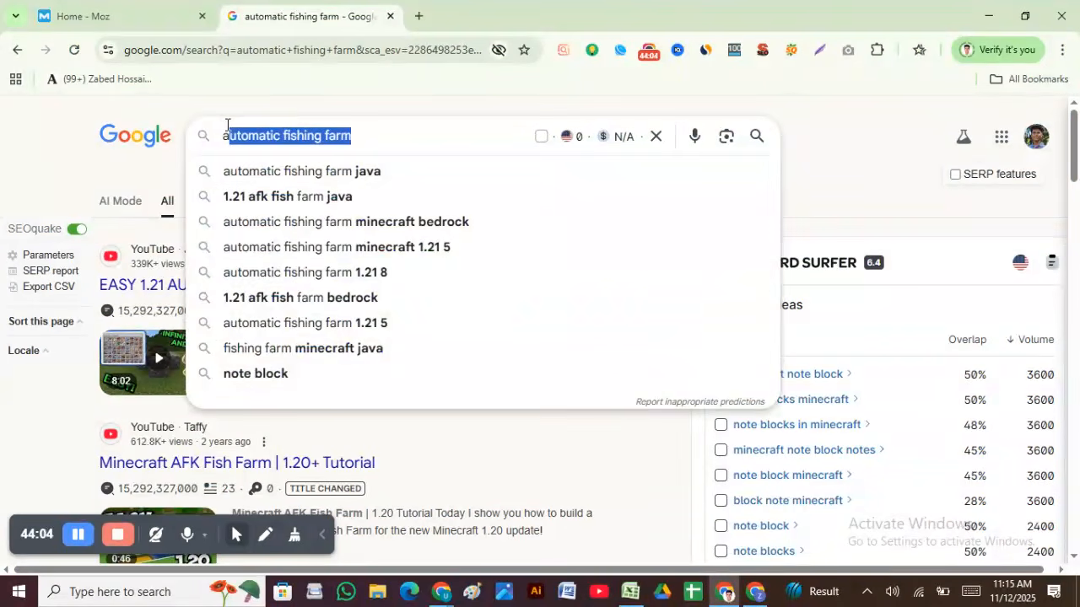
pyautogui.press('BackSpace')
pyautogui.press('BackSpace')
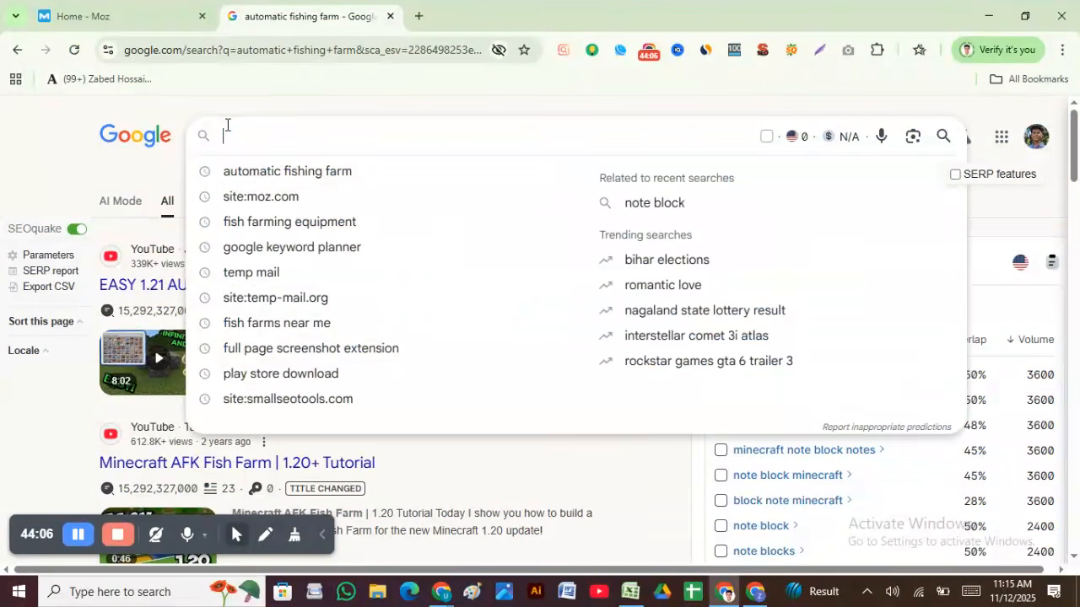
pyautogui.write('biofloc fish farming')
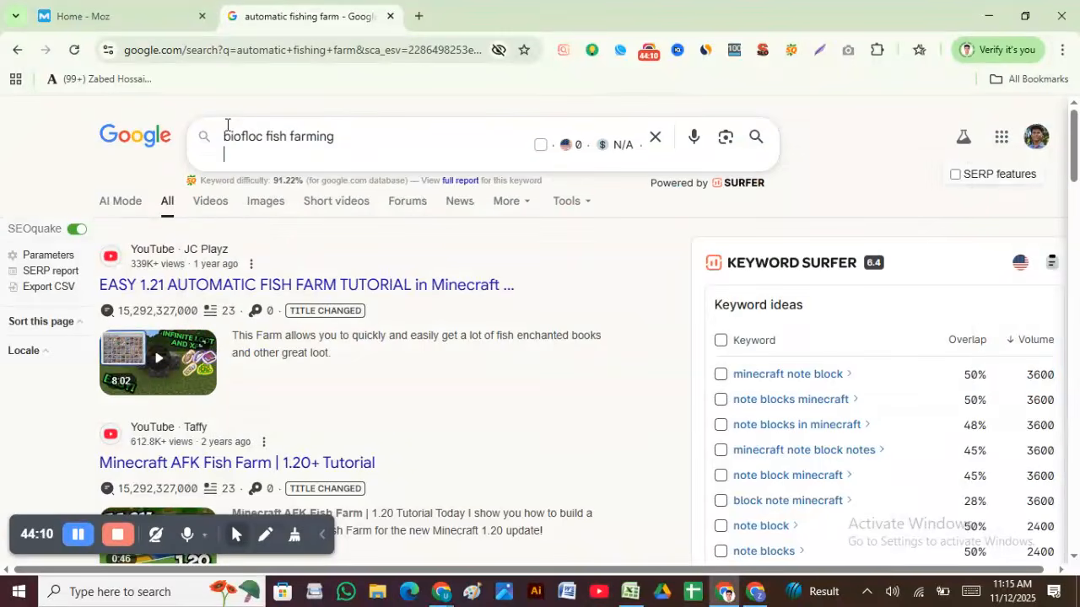
pyautogui.press('BackSpace')
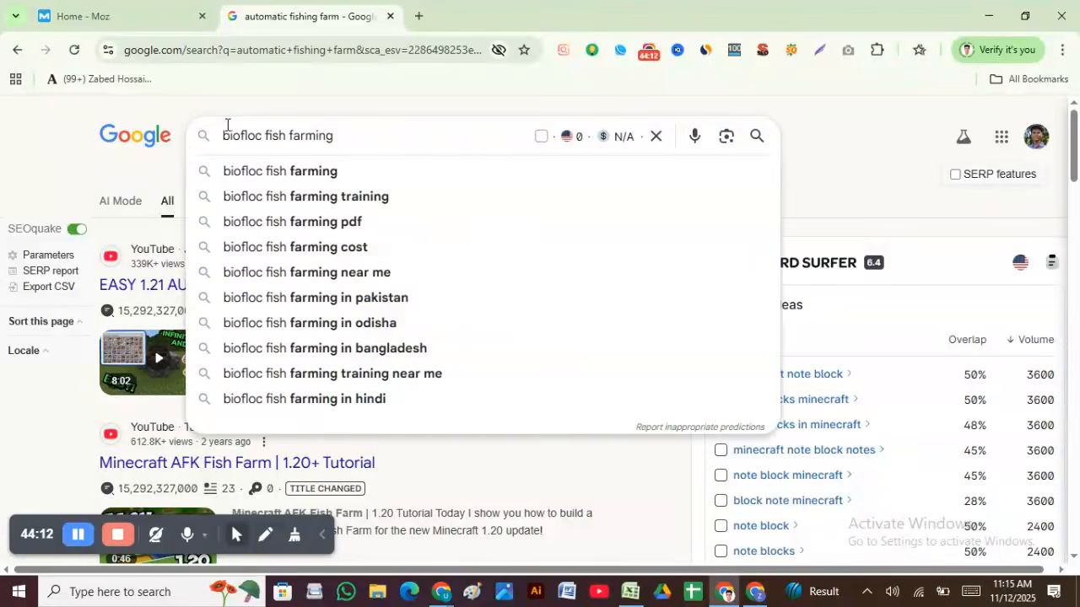
pyautogui.press('Return')
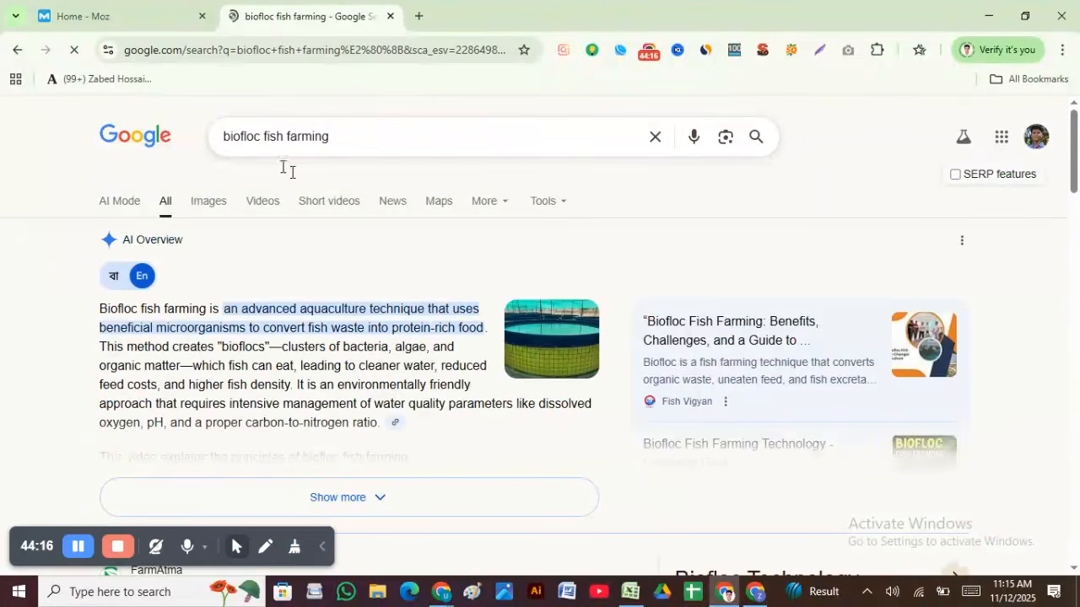
# Step: Scan the results, noting 56.02% keyword difficulty and FarmAtma's Domain Authority 19
pyautogui.scroll(-3, 549, 291)
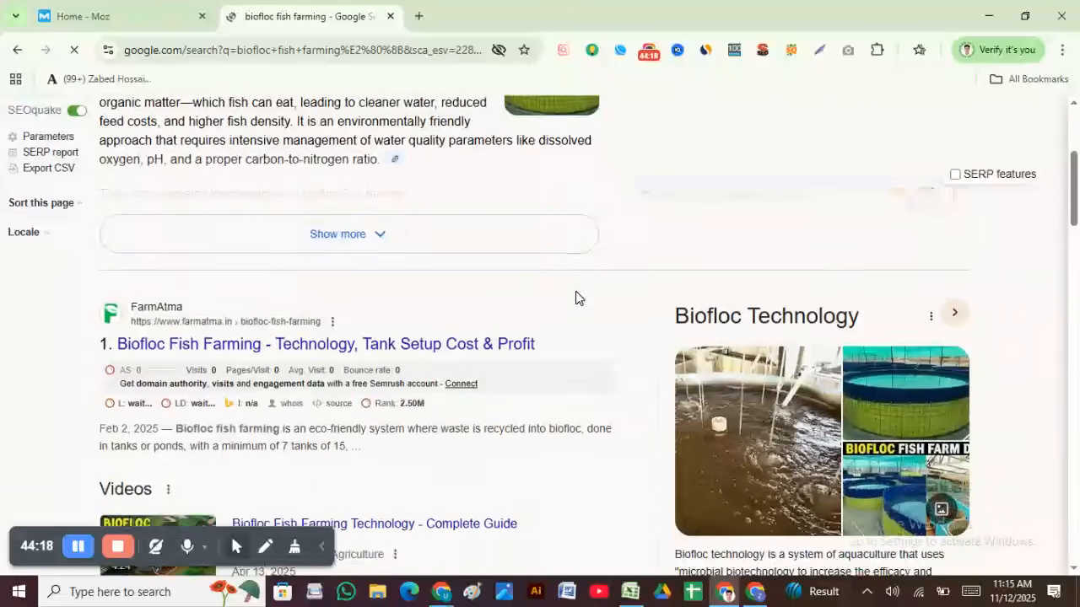
pyautogui.scroll(-7, 576, 298)
pyautogui.scroll(-3, 576, 299)
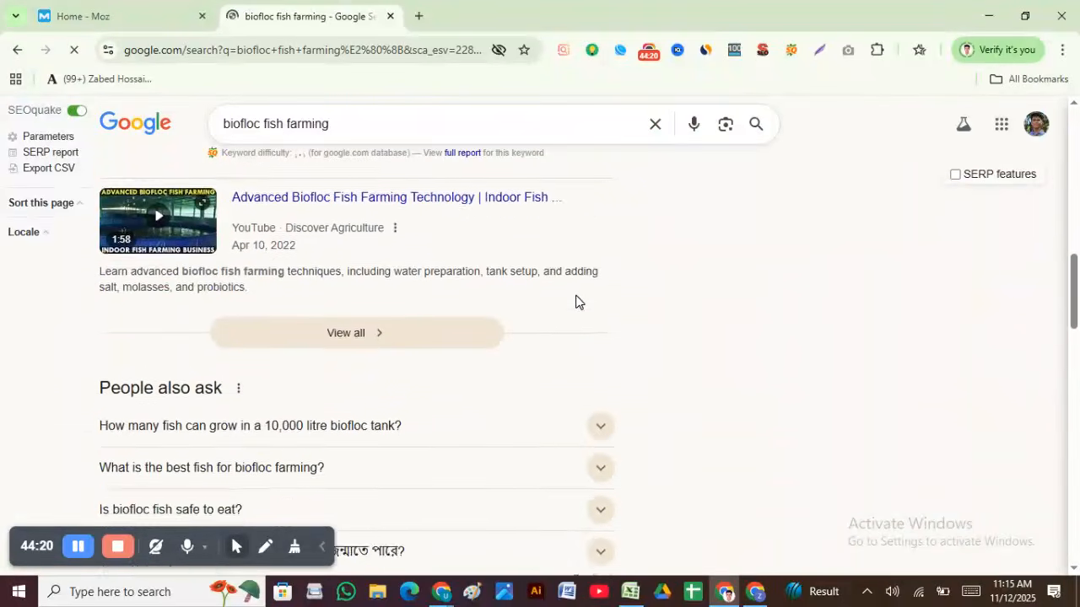
pyautogui.scroll(4, 603, 318)
pyautogui.scroll(4, 601, 319)
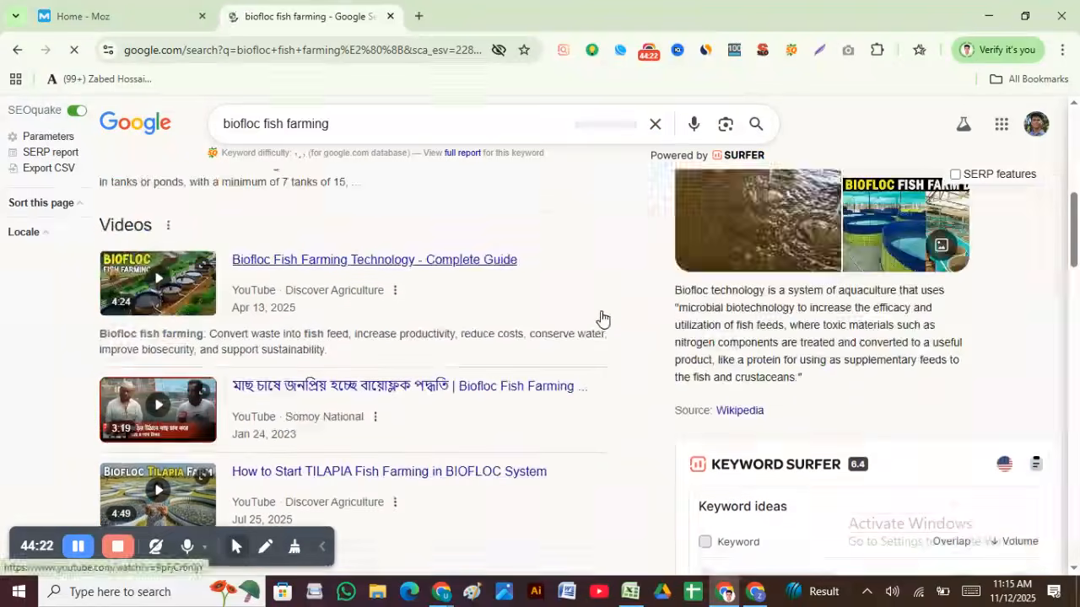
pyautogui.scroll(-2, 601, 318)
pyautogui.scroll(-15, 595, 314)
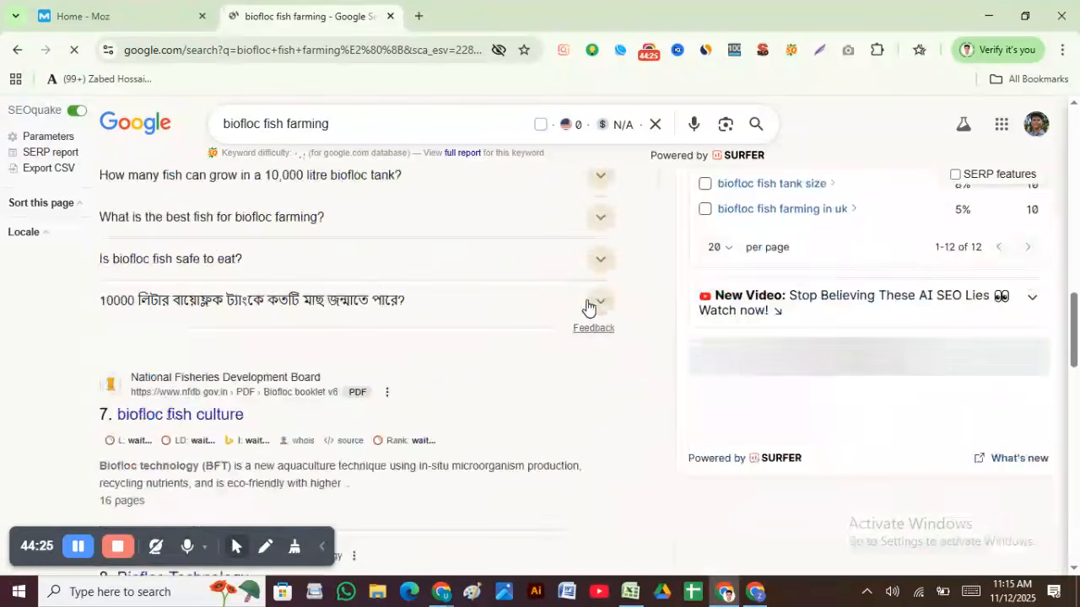
pyautogui.scroll(-10, 589, 319)
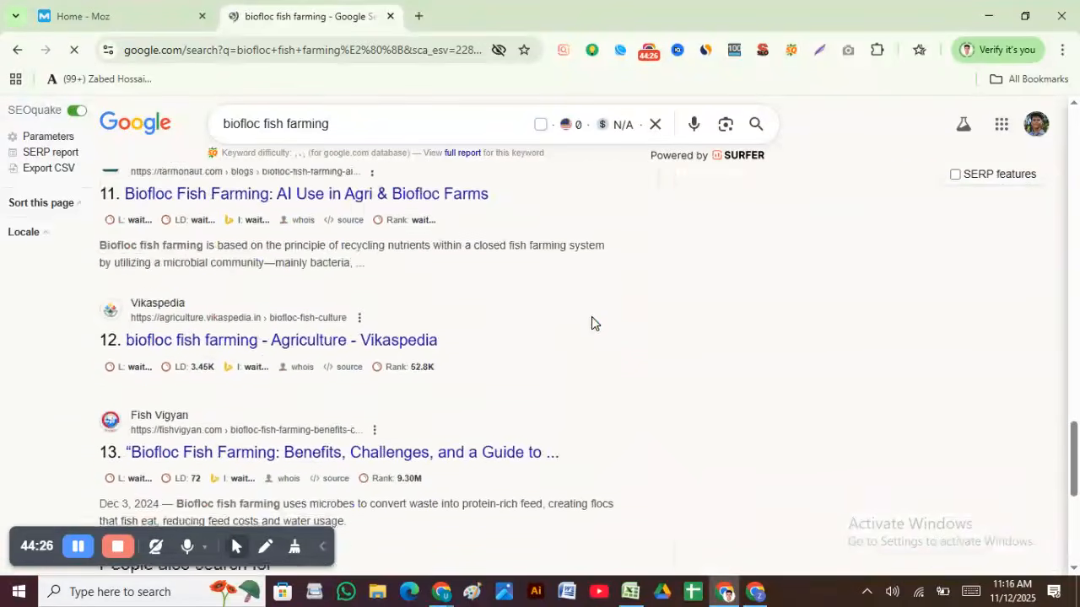
pyautogui.scroll(8, 574, 371)
pyautogui.scroll(20, 568, 369)
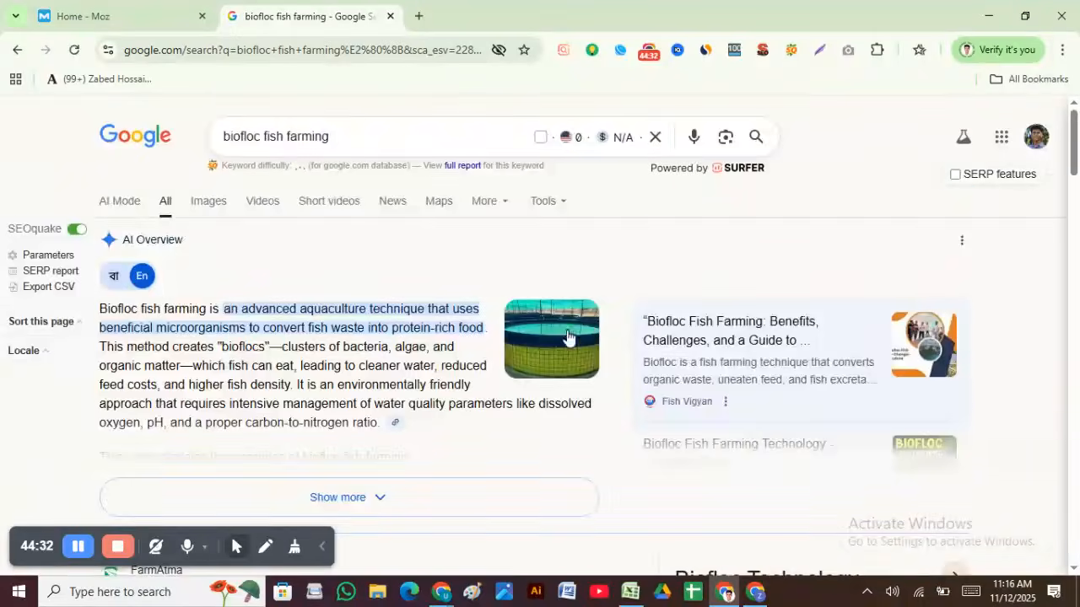
pyautogui.scroll(-6, 562, 339)
pyautogui.scroll(5, 558, 336)
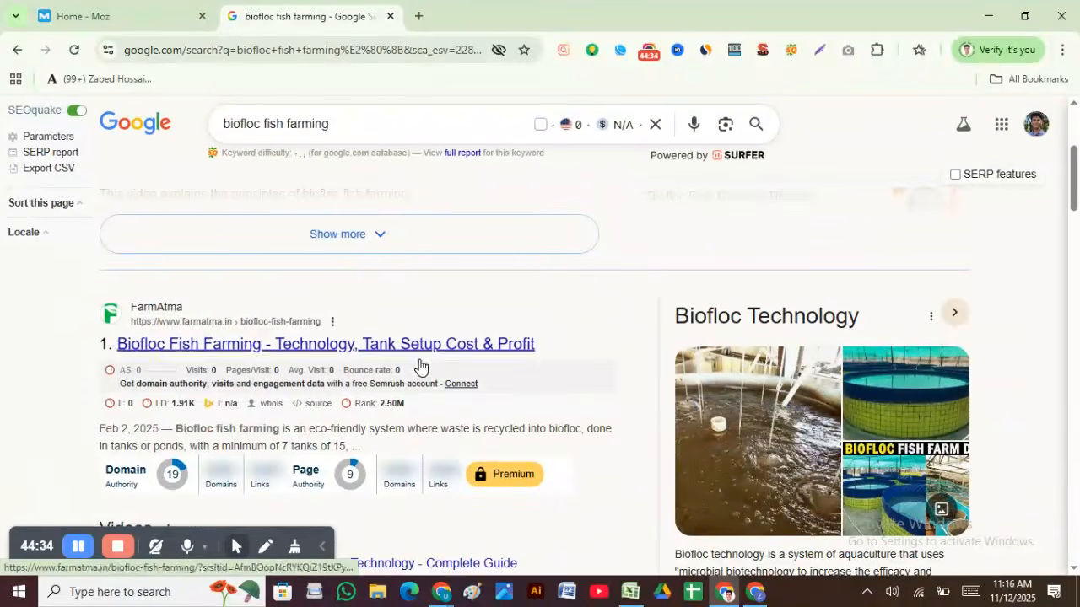
pyautogui.scroll(-2, 236, 363)
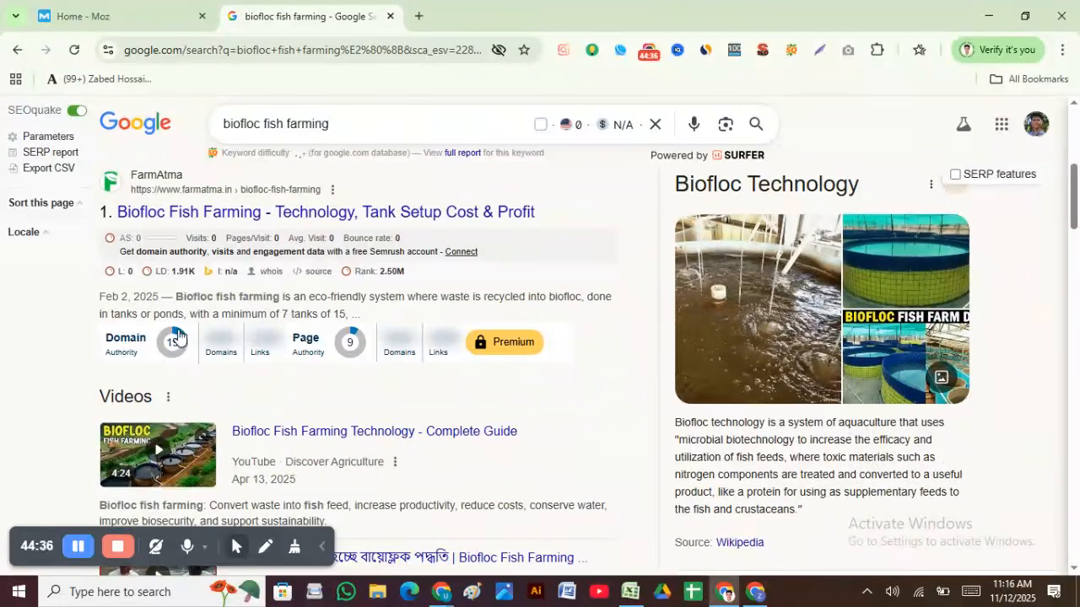
pyautogui.click(632, 592)
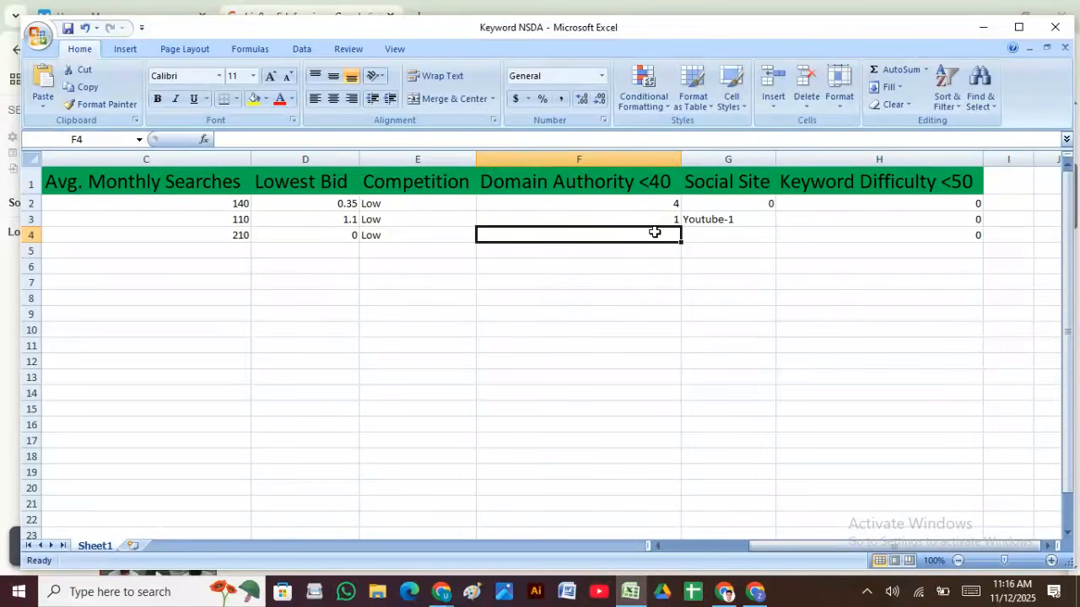
pyautogui.click(725, 592)
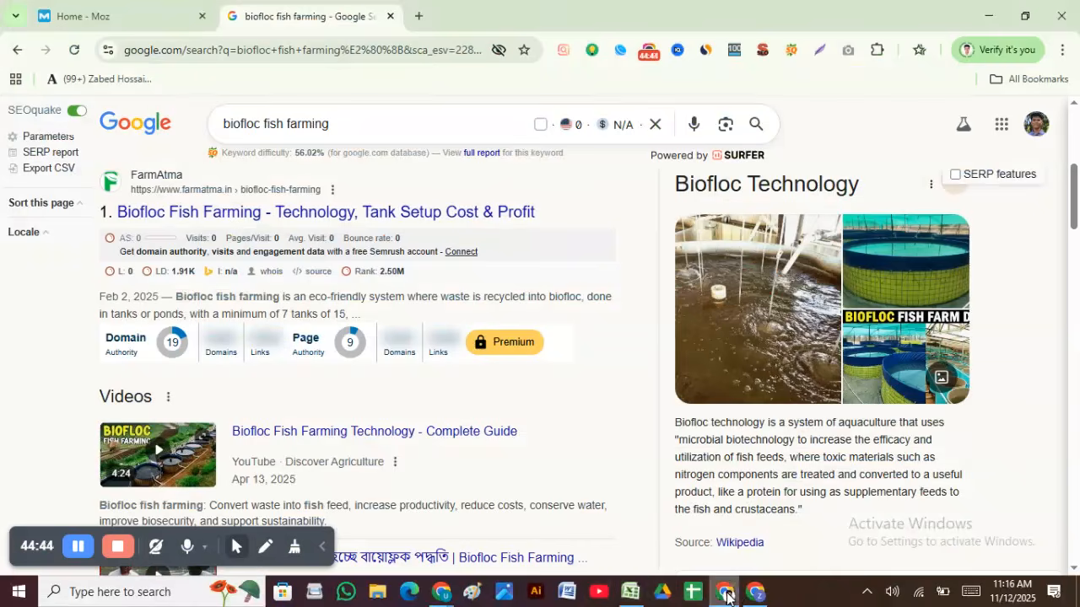
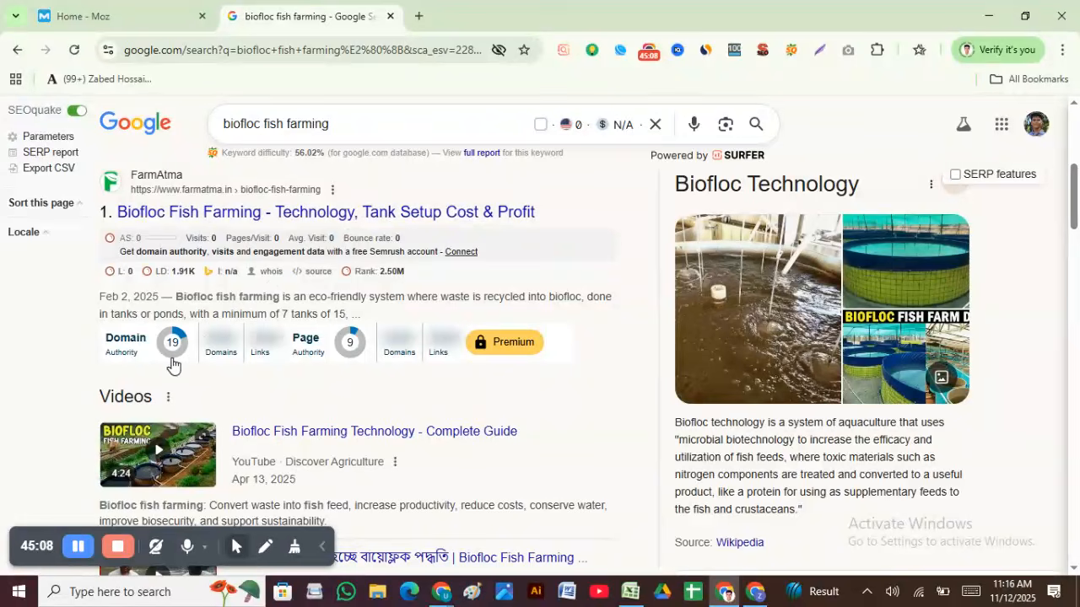
# Step: Scroll through the Google results for biofloc fish farming
pyautogui.scroll(-5, 178, 354)
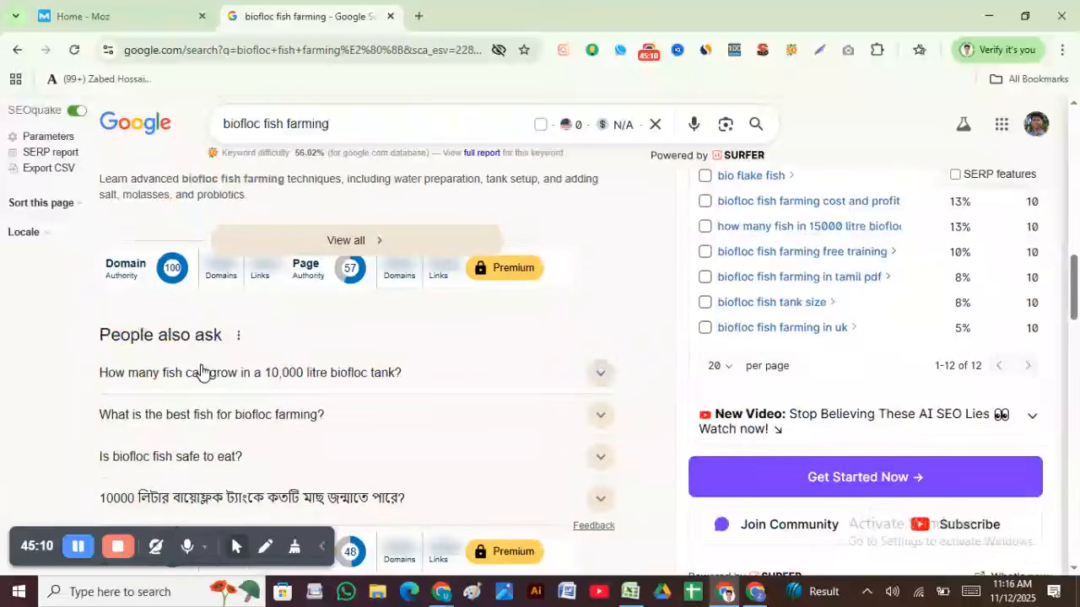
pyautogui.scroll(-3, 195, 340)
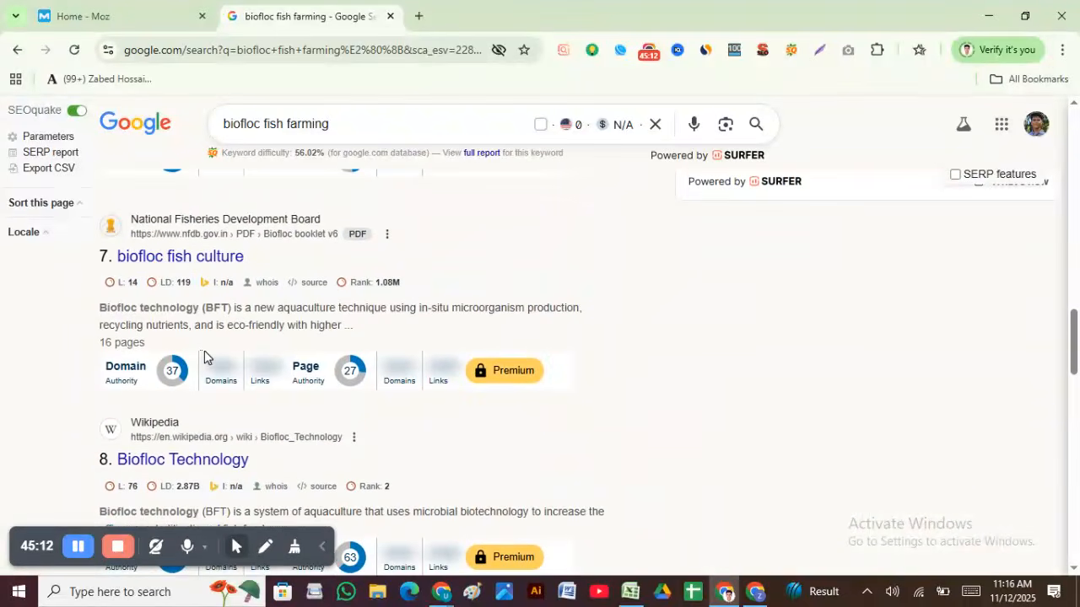
pyautogui.scroll(-8, 208, 380)
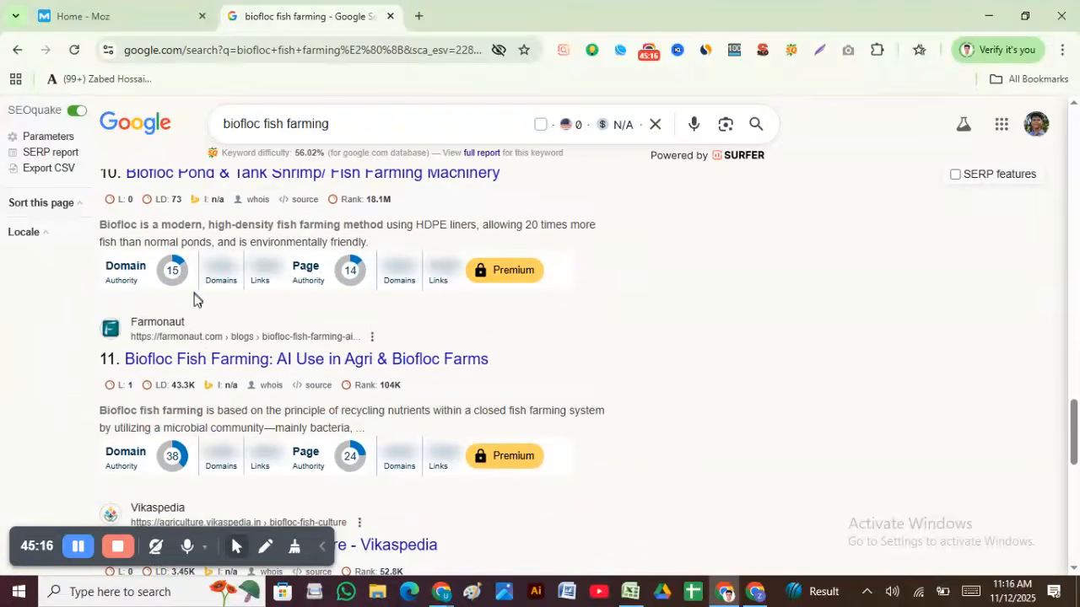
pyautogui.scroll(-3, 196, 300)
pyautogui.scroll(5, 202, 329)
pyautogui.scroll(-7, 198, 395)
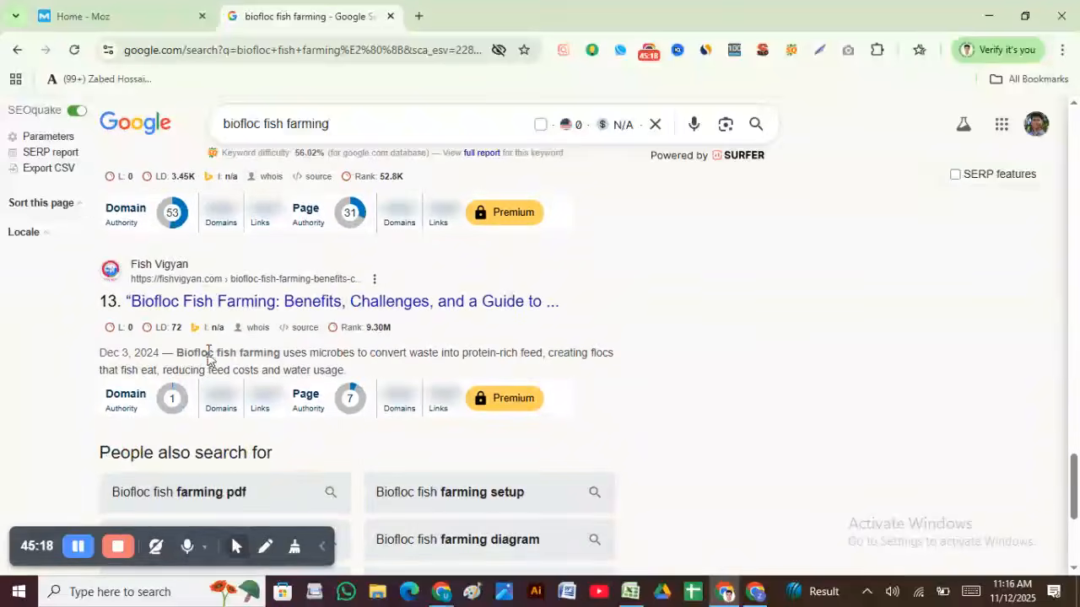
pyautogui.scroll(3, 178, 265)
pyautogui.scroll(-3, 171, 336)
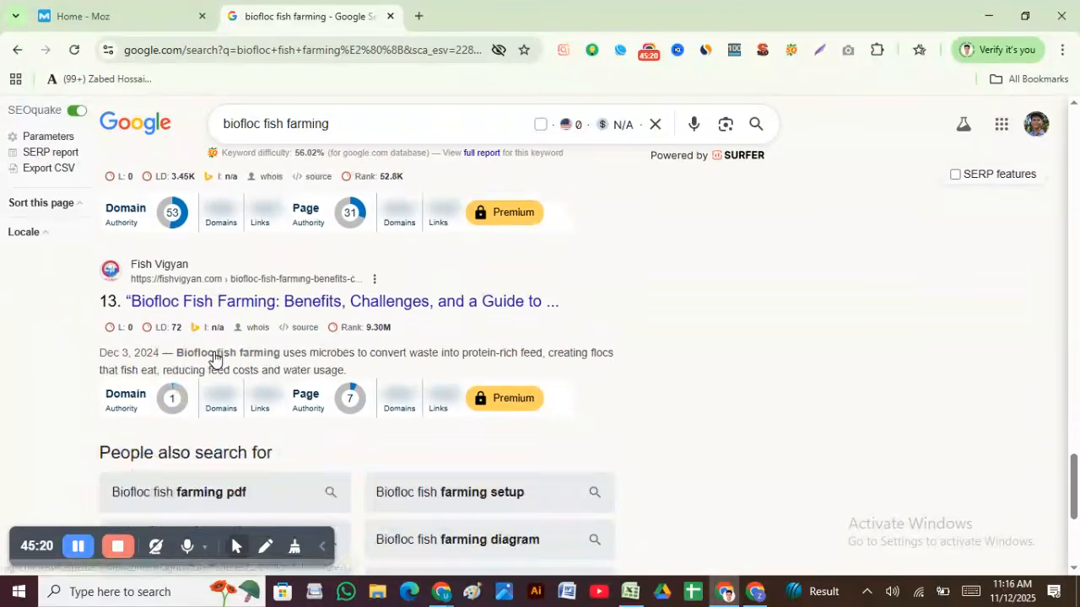
pyautogui.scroll(-4, 169, 398)
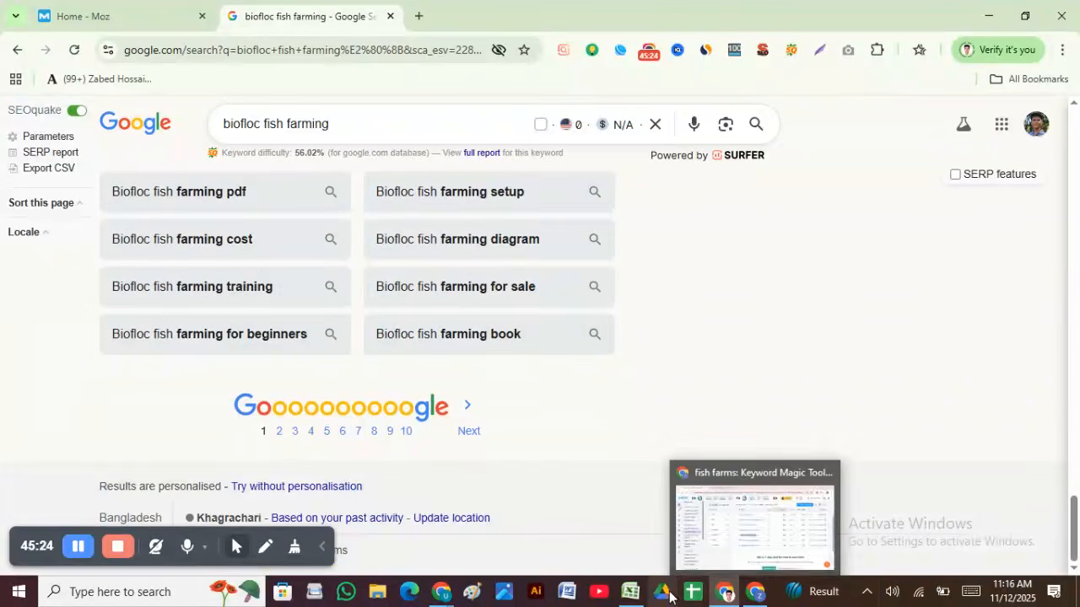
# Step: Enter Domain Authority 6 in cell F4, then bring the Google results back
pyautogui.click(654, 528)
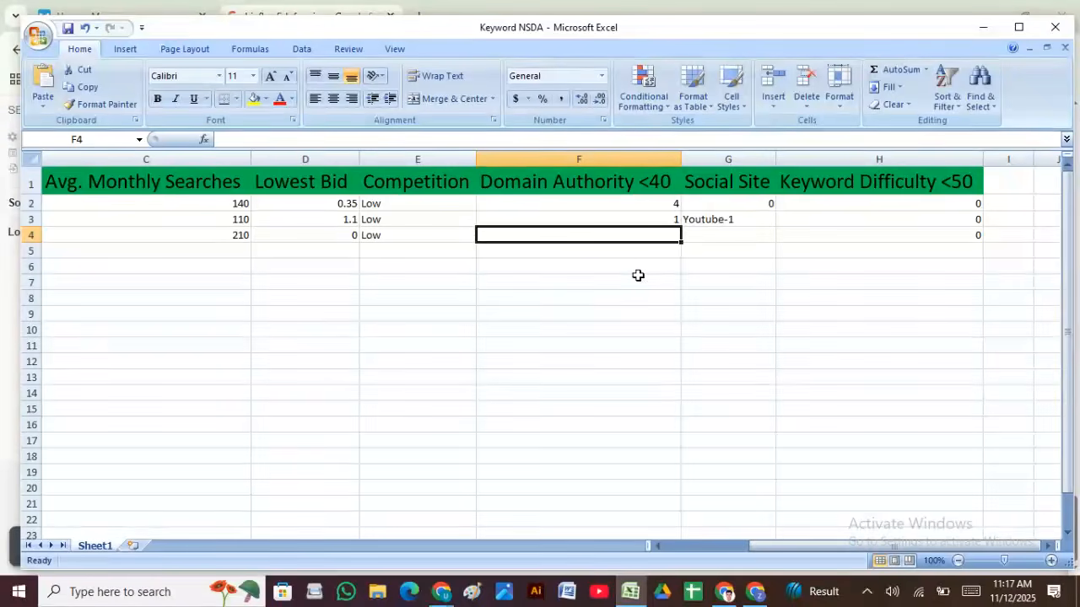
pyautogui.write('6')
pyautogui.click(724, 239)
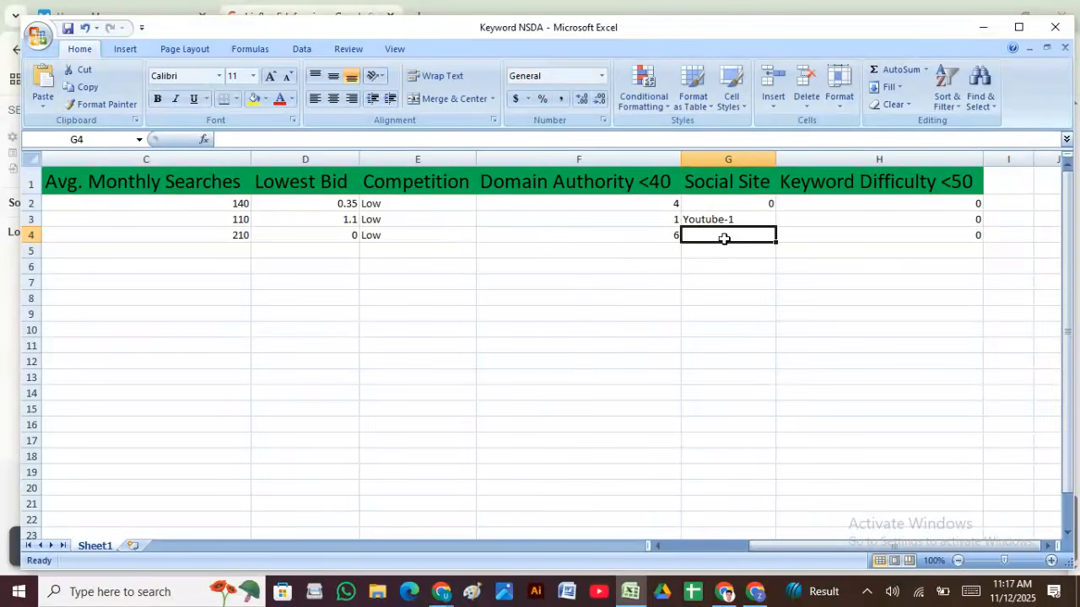
pyautogui.click(717, 592)
# Step: Review the top Google results for biofloc fish farming
pyautogui.scroll(15, 376, 432)
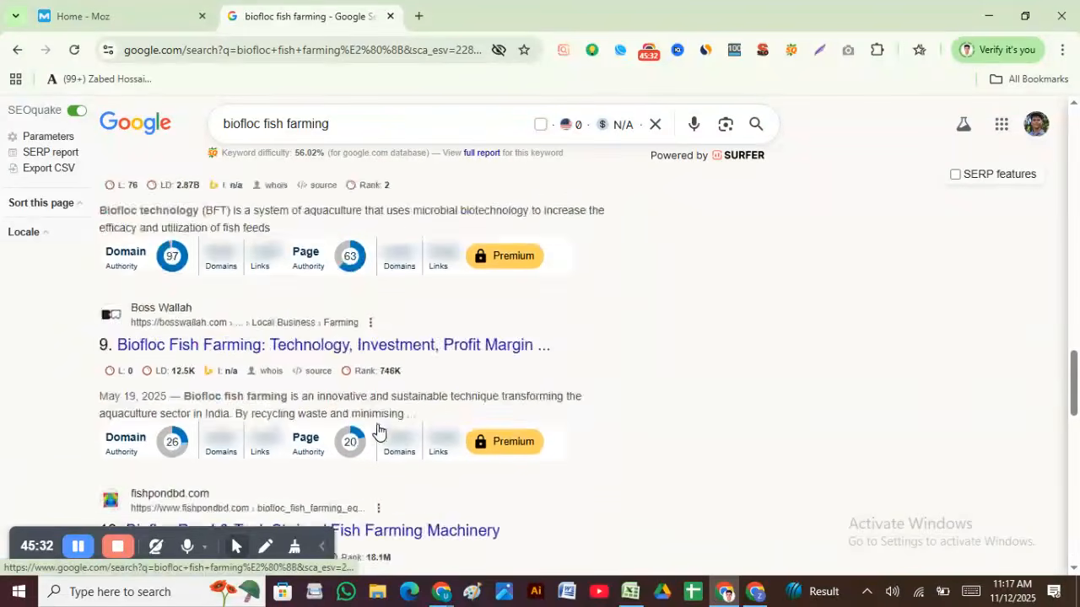
pyautogui.scroll(15, 376, 431)
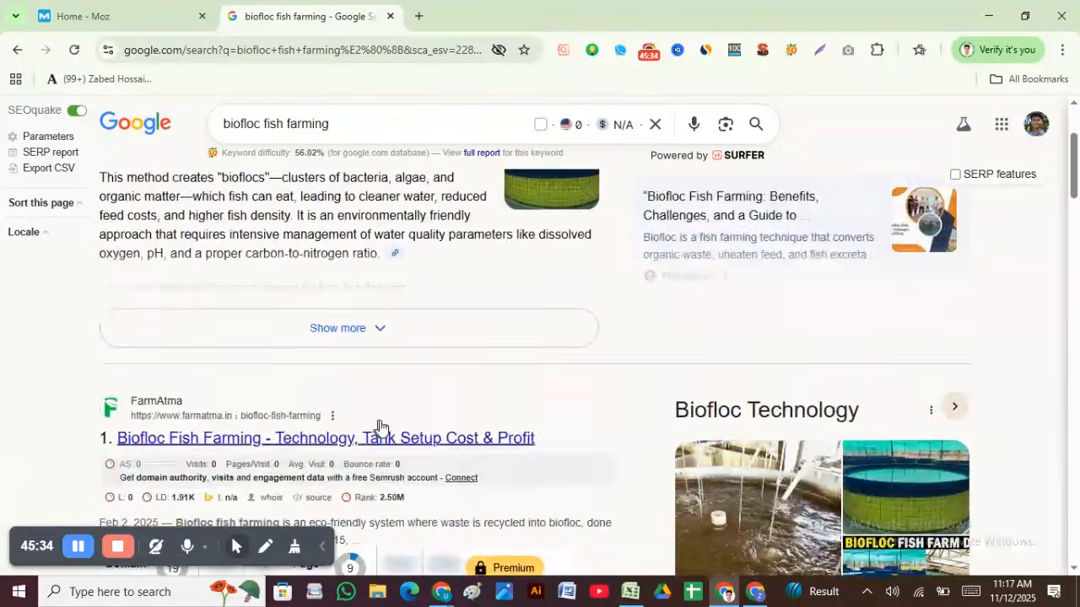
pyautogui.scroll(-15, 432, 384)
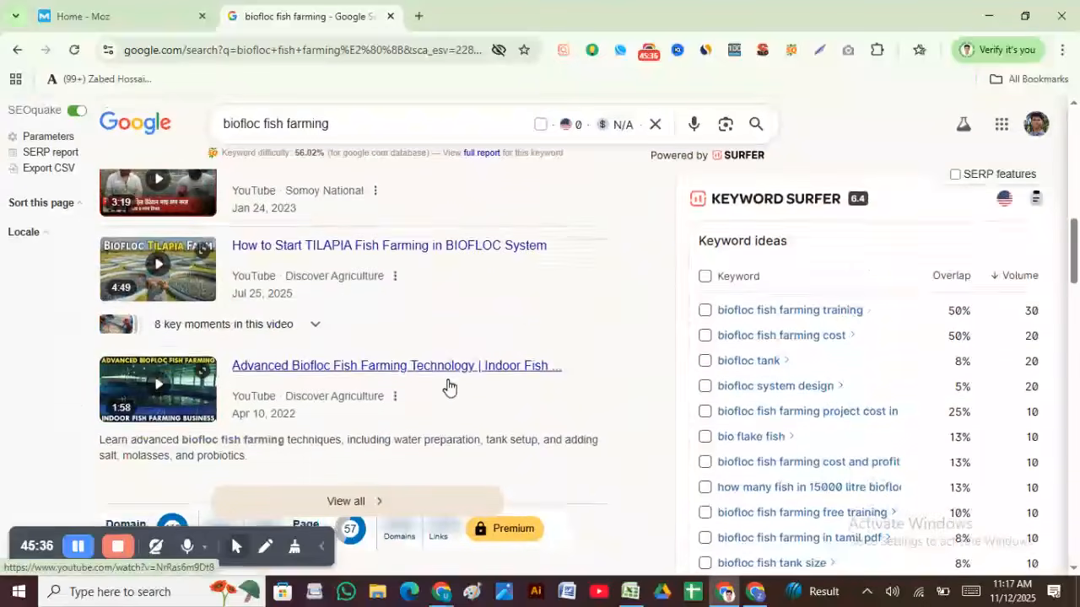
pyautogui.scroll(5, 478, 382)
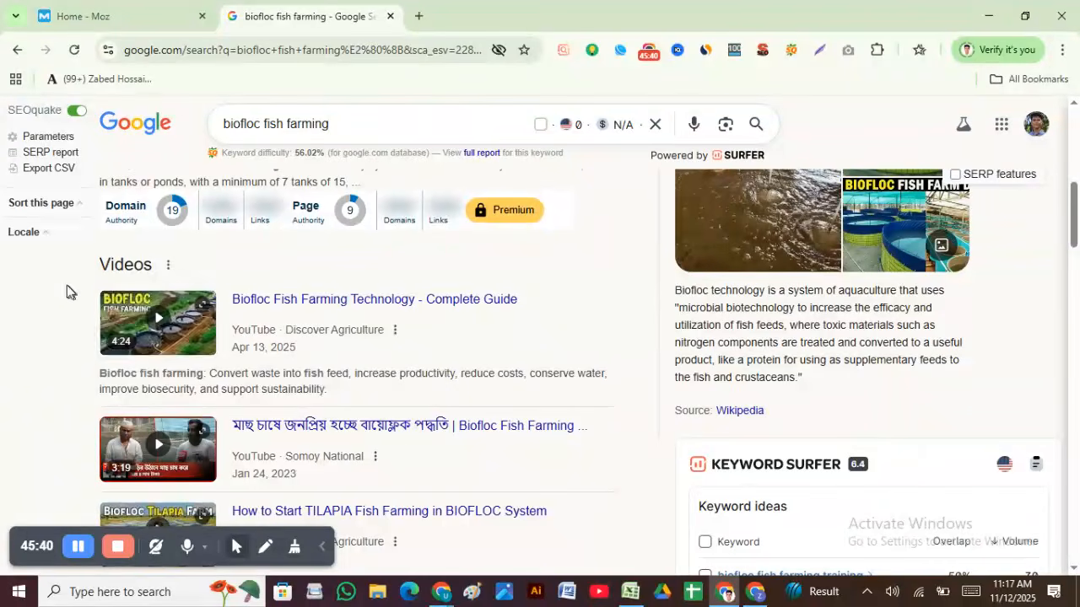
pyautogui.scroll(-8, 130, 329)
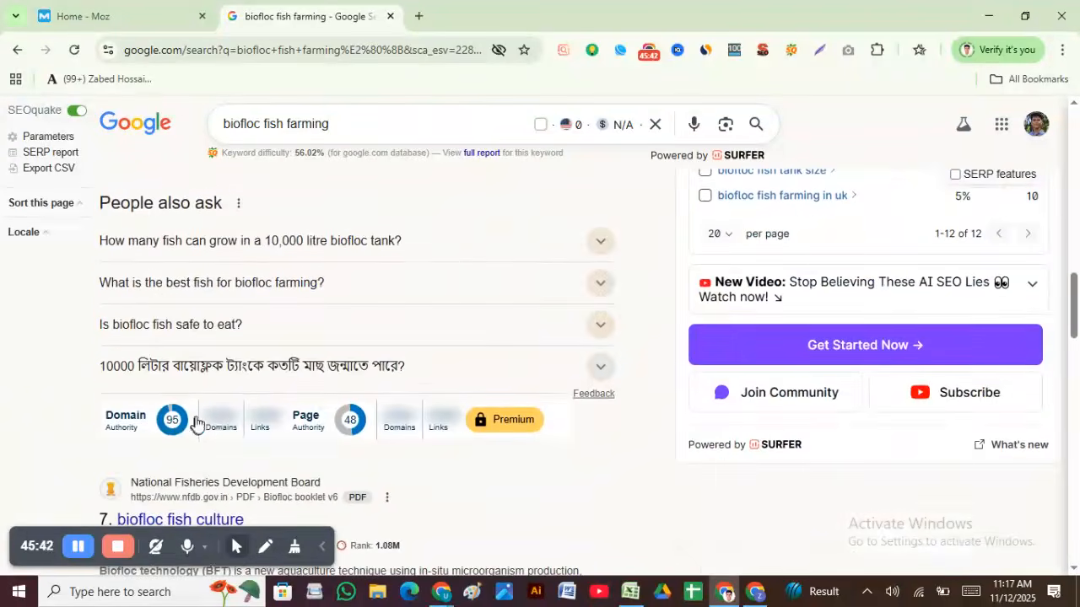
pyautogui.scroll(10, 286, 422)
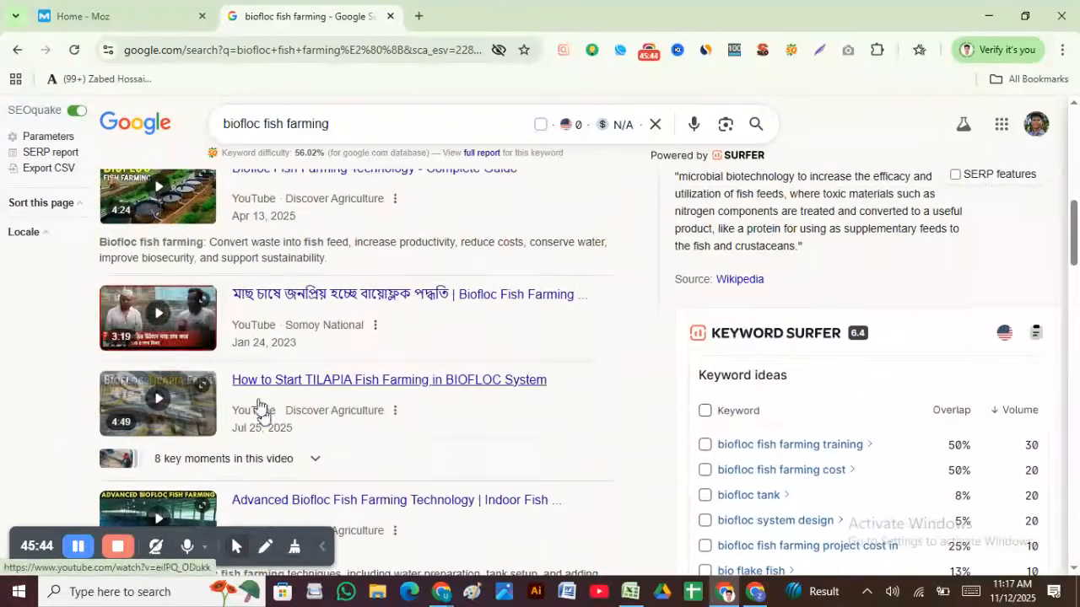
pyautogui.scroll(3, 148, 316)
pyautogui.scroll(-2, 91, 416)
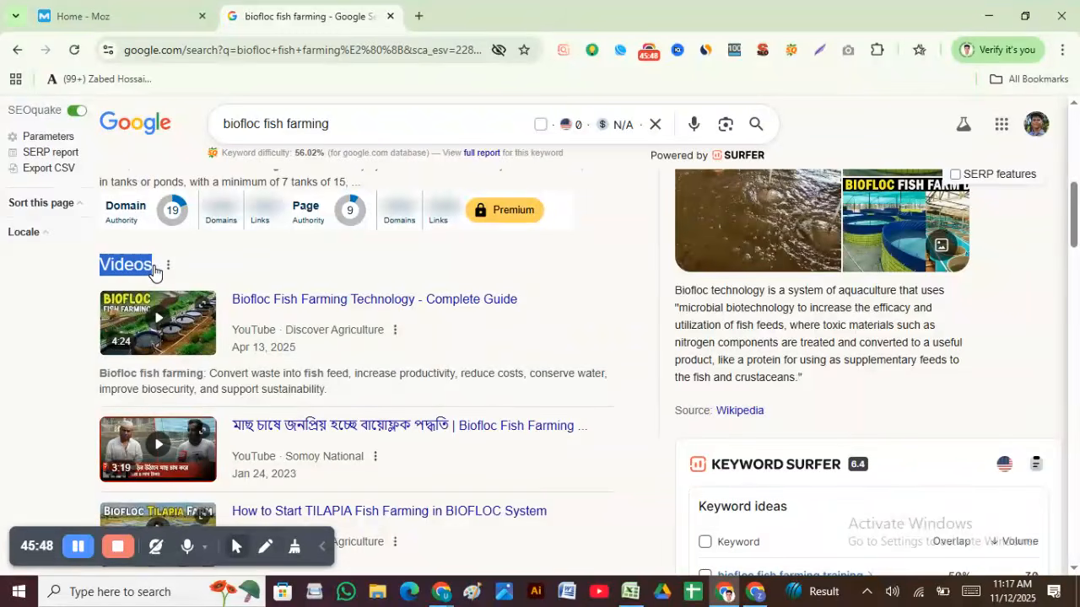
pyautogui.scroll(-2, 234, 398)
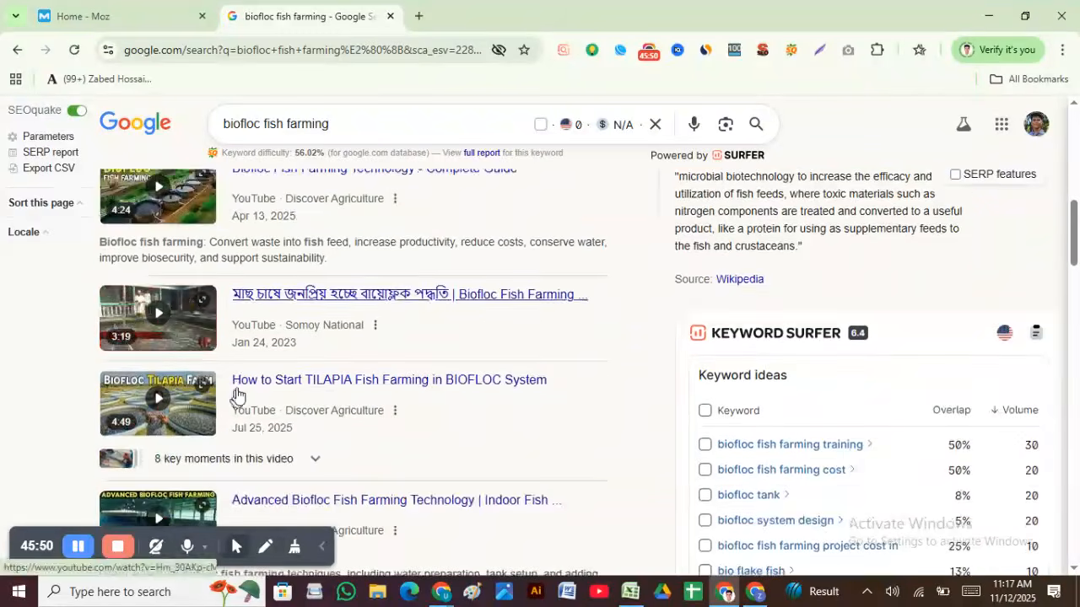
pyautogui.scroll(-4, 240, 380)
pyautogui.scroll(3, 249, 346)
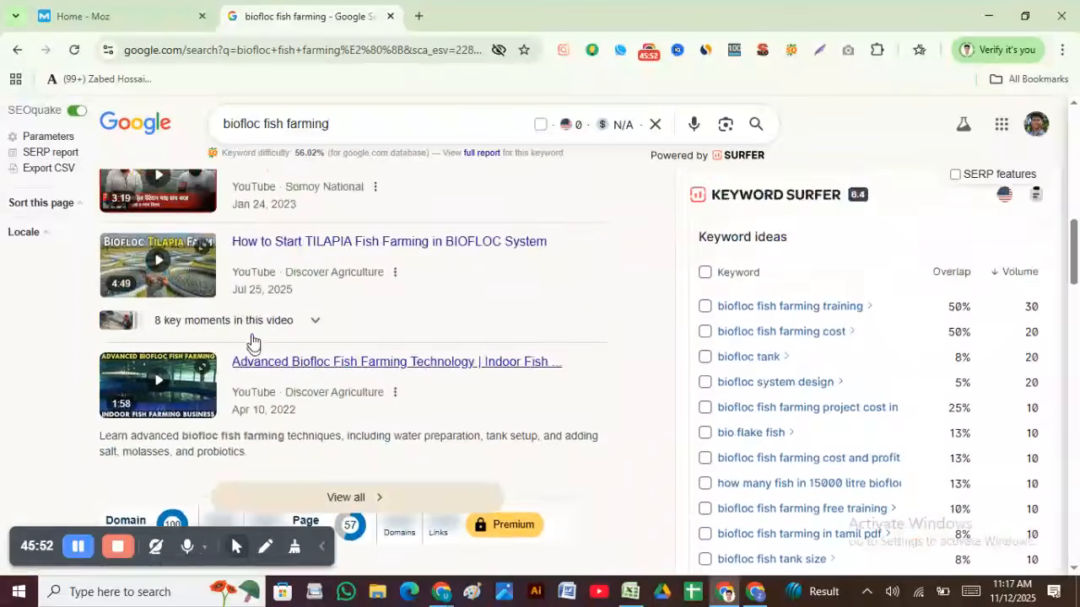
pyautogui.scroll(2, 253, 342)
pyautogui.scroll(-10, 254, 345)
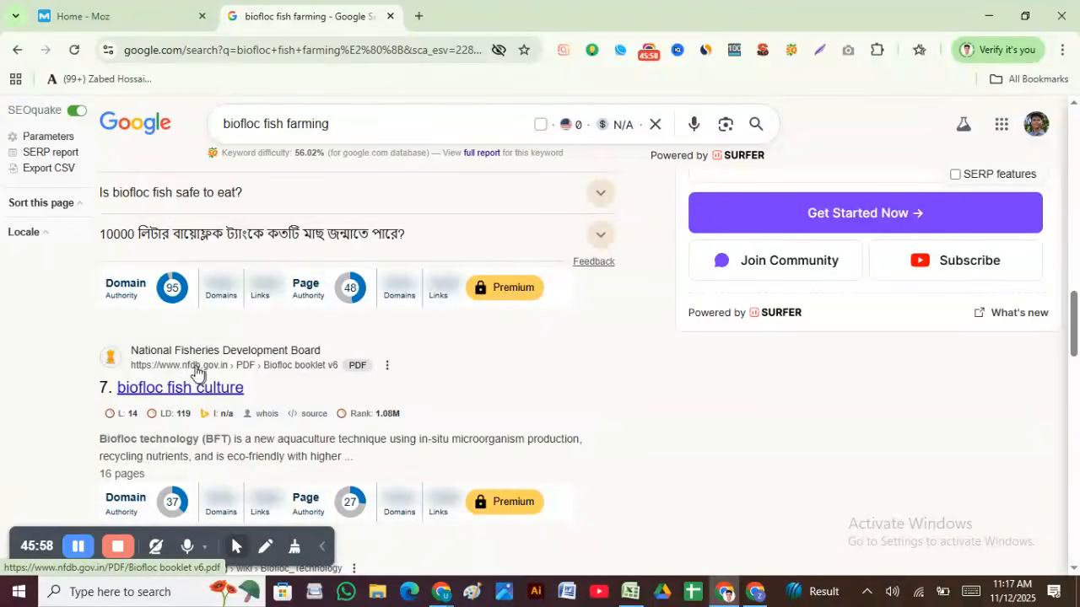
pyautogui.scroll(10, 237, 374)
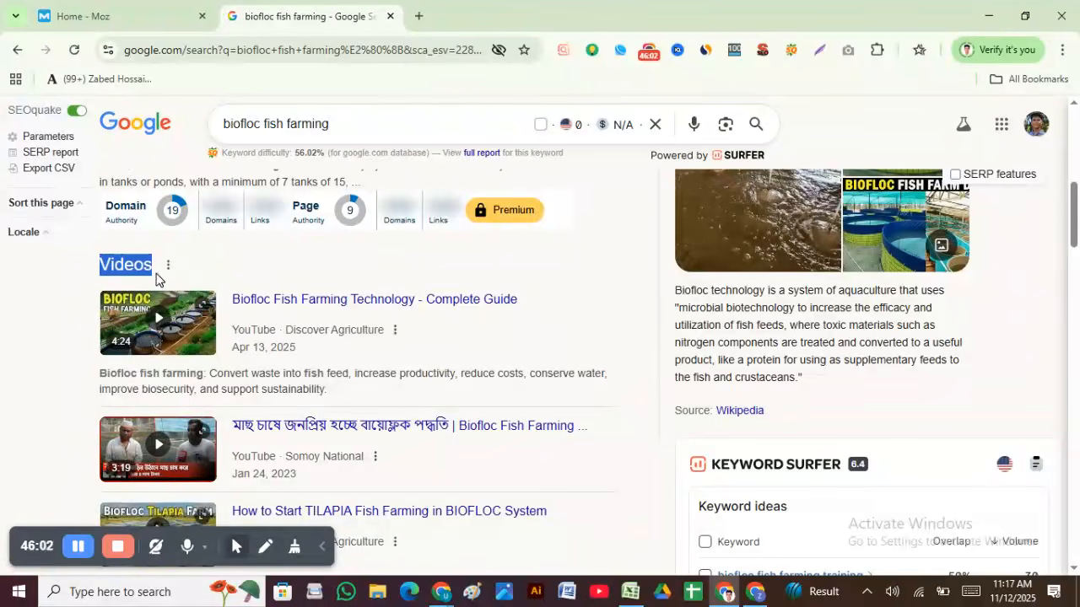
# Step: Browse the Videos section and remaining results, then return to the Keyword NSDA sheet
pyautogui.click(198, 273)
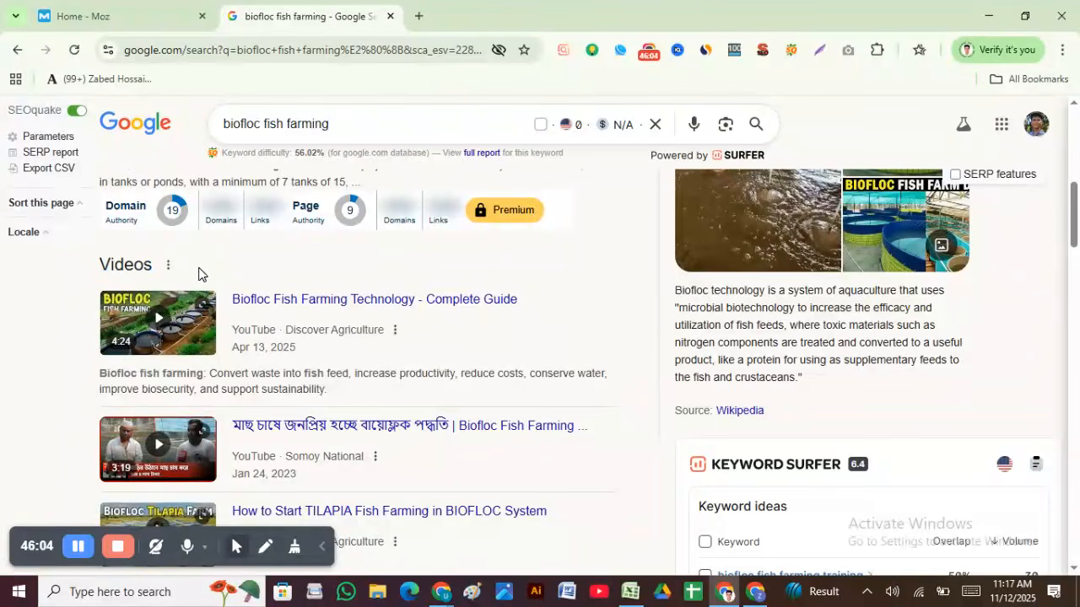
pyautogui.scroll(-7, 205, 266)
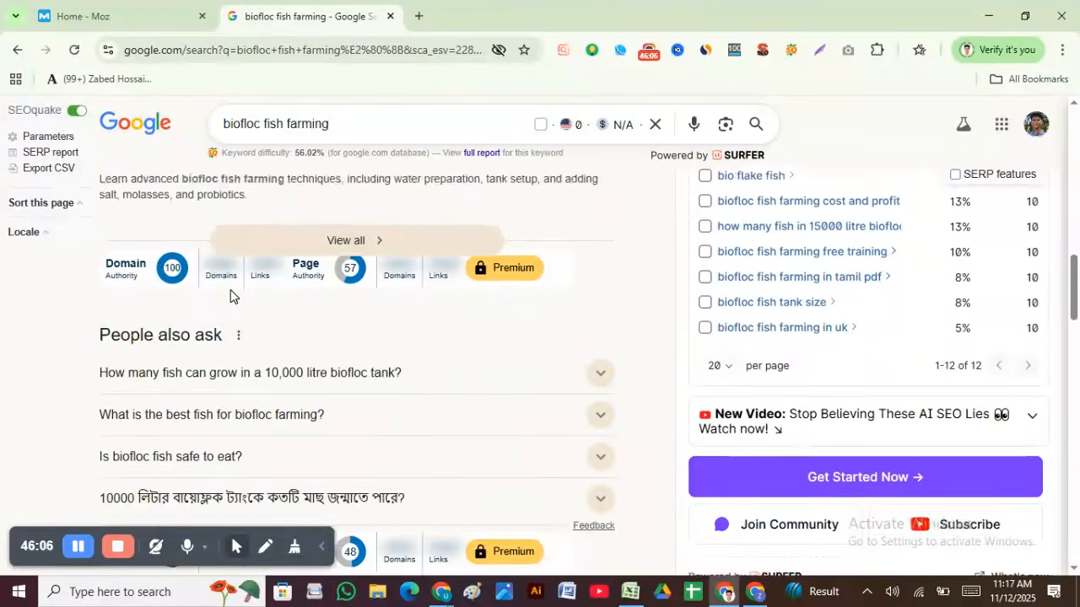
pyautogui.scroll(-6, 231, 295)
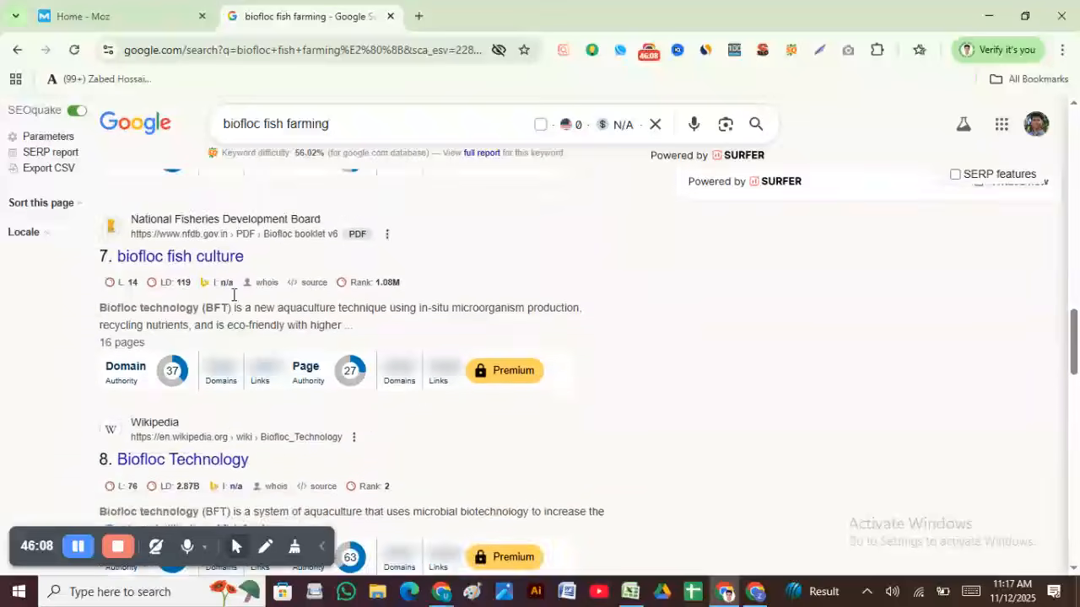
pyautogui.scroll(-6, 235, 306)
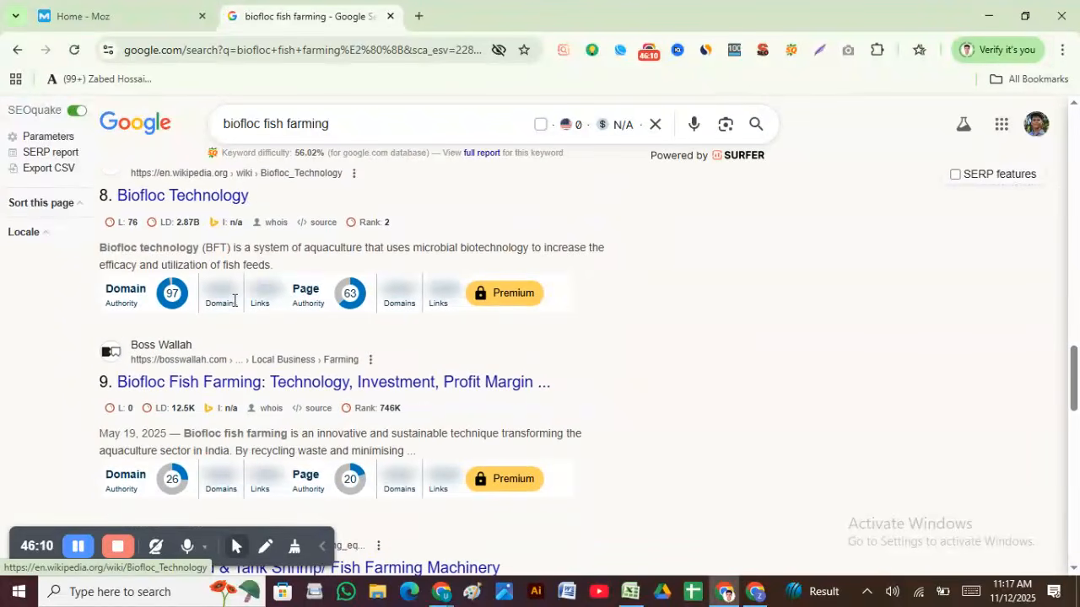
pyautogui.scroll(-8, 235, 306)
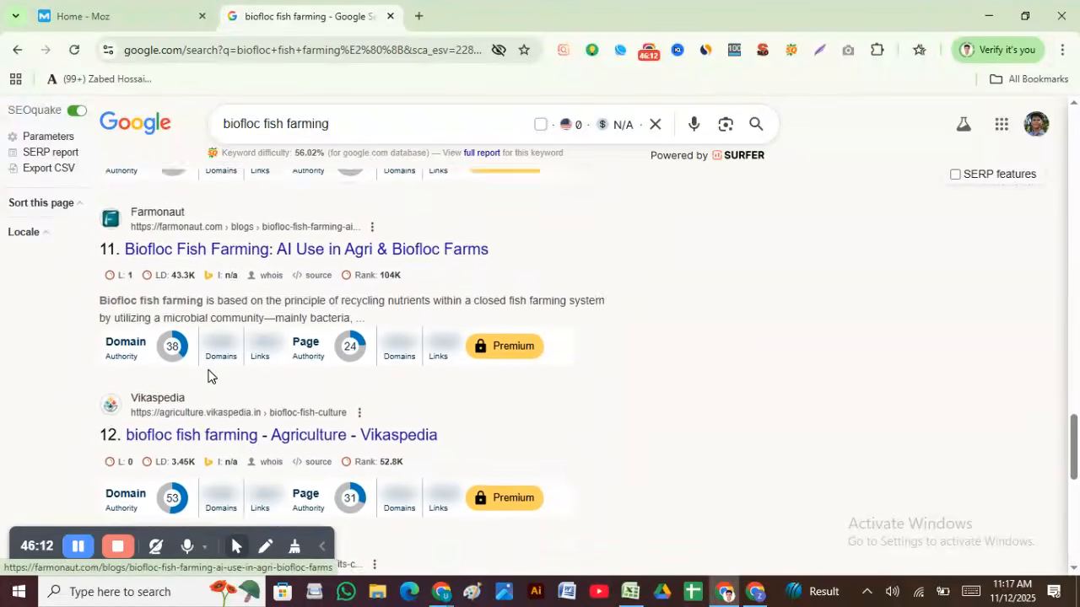
pyautogui.click(632, 593)
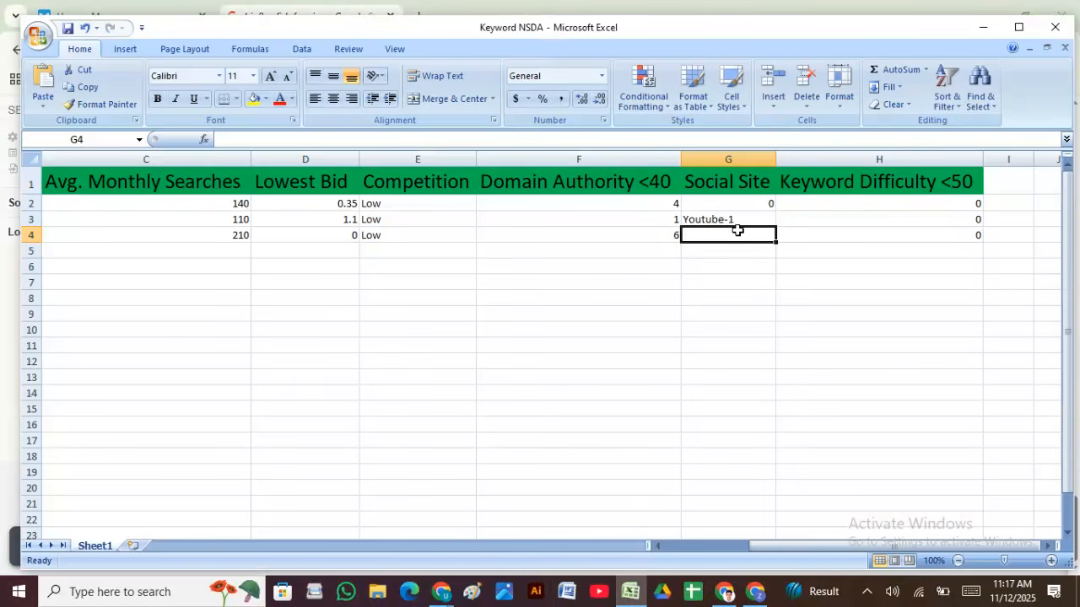
# Step: Enter 0 under Social Site for biofloc fish farming and select cells B5–B11 below
pyautogui.write('0')
pyautogui.click(808, 281)
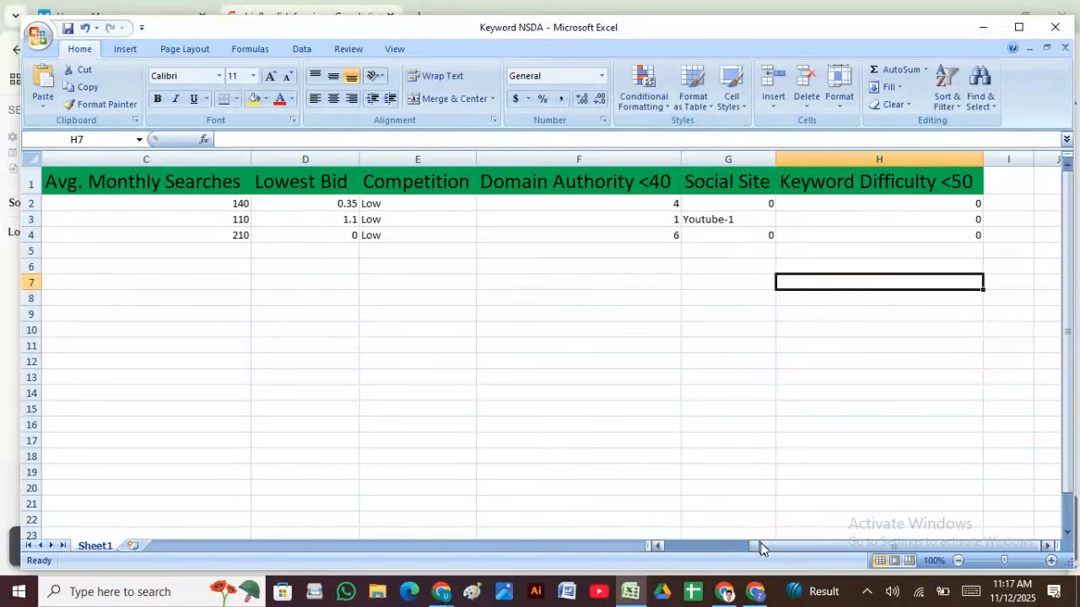
pyautogui.moveTo(759, 548); pyautogui.dragTo(612, 534)
pyautogui.click(168, 253)
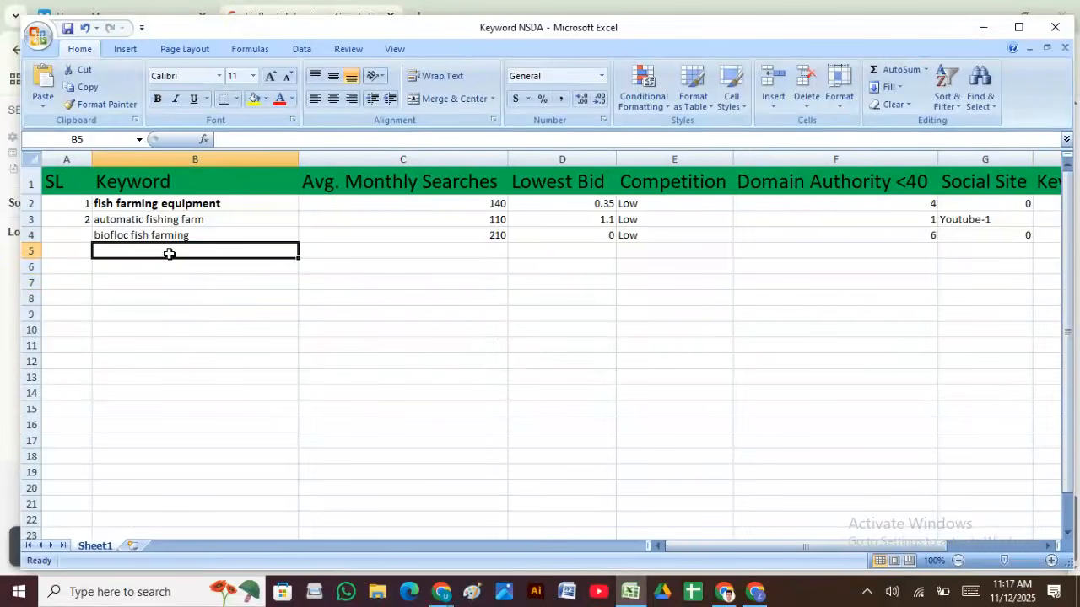
pyautogui.moveTo(173, 252); pyautogui.dragTo(192, 340)
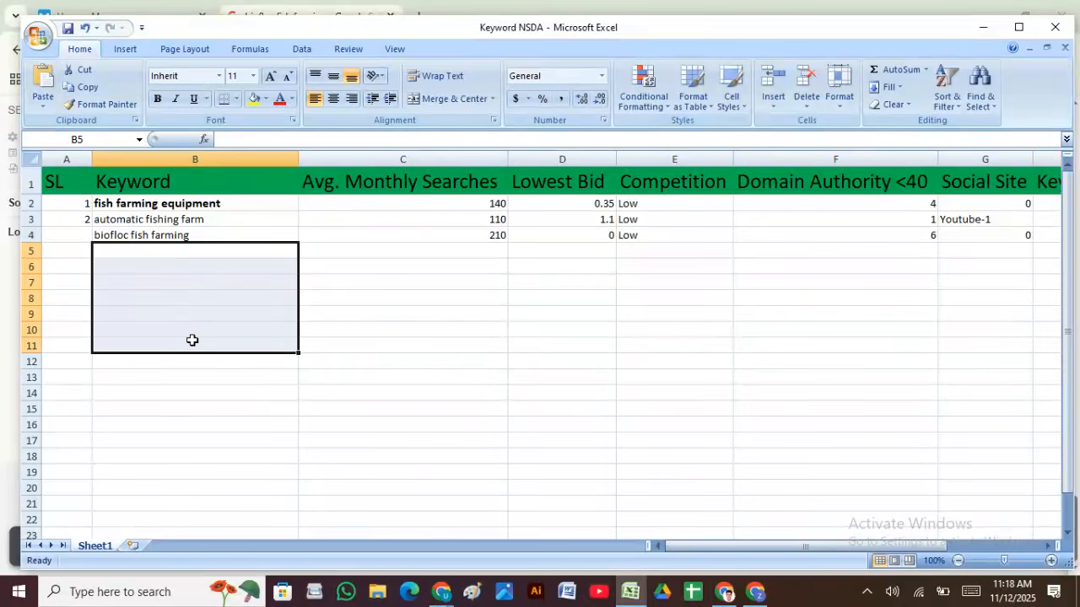
pyautogui.click(206, 270)
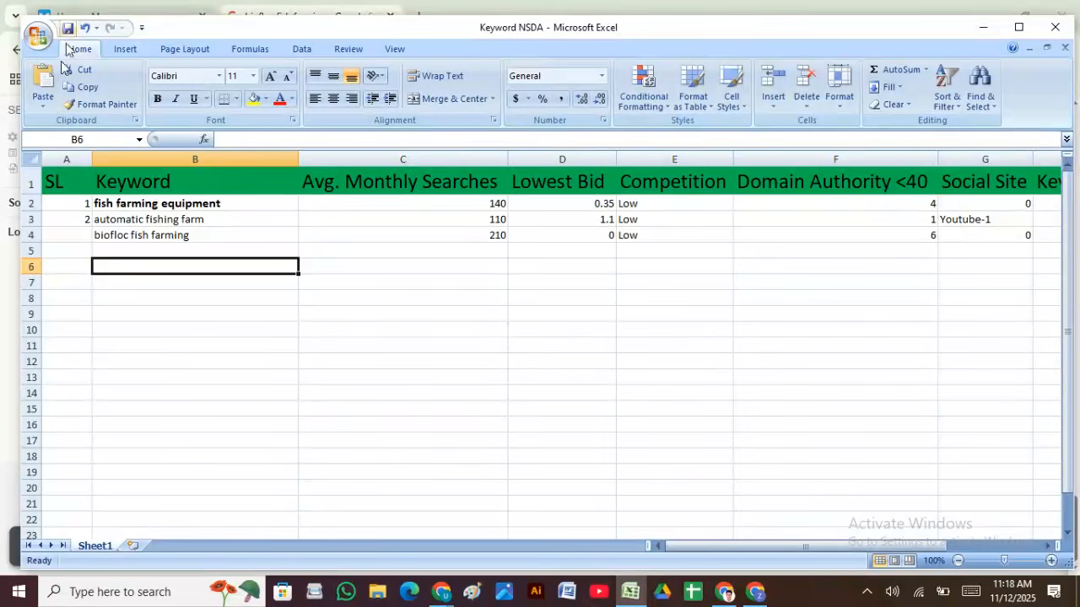
pyautogui.click(755, 595)
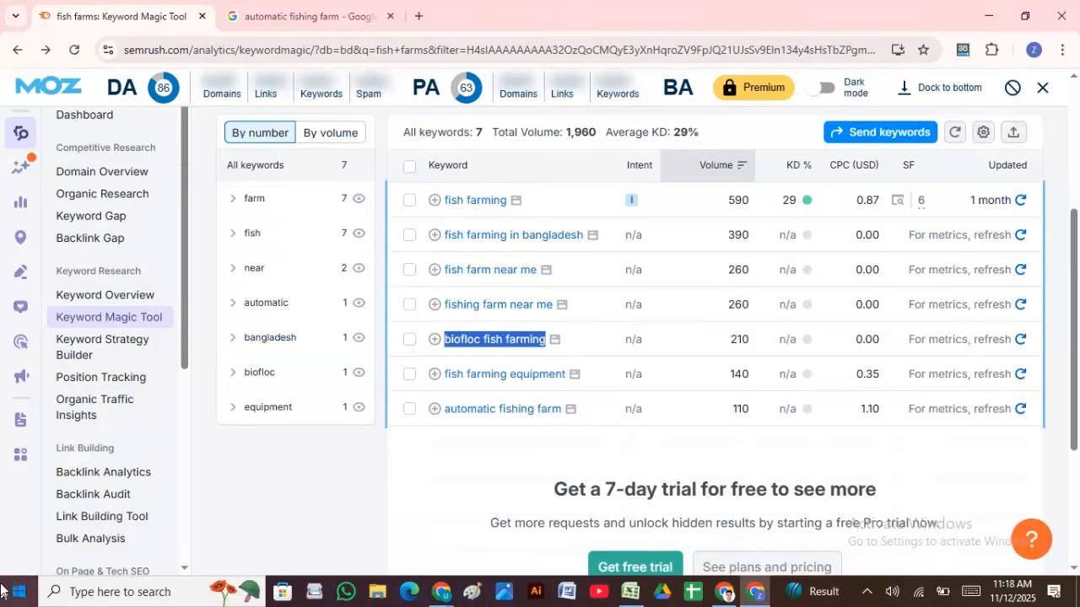
# Step: Load moz.com in a new tab and accept the cookie notice
pyautogui.click(420, 13)
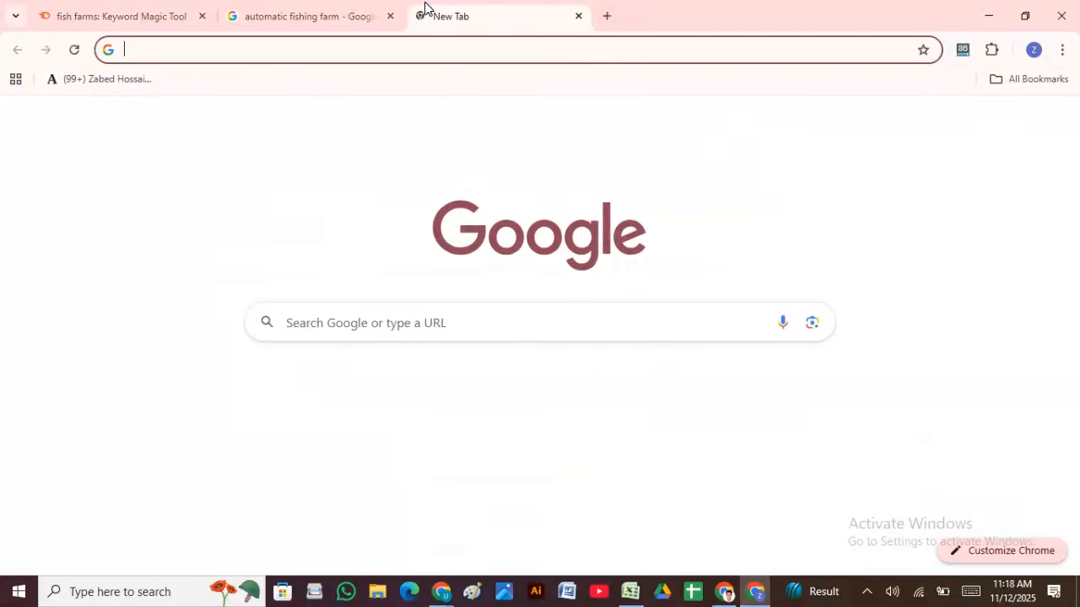
pyautogui.write('moz.com')
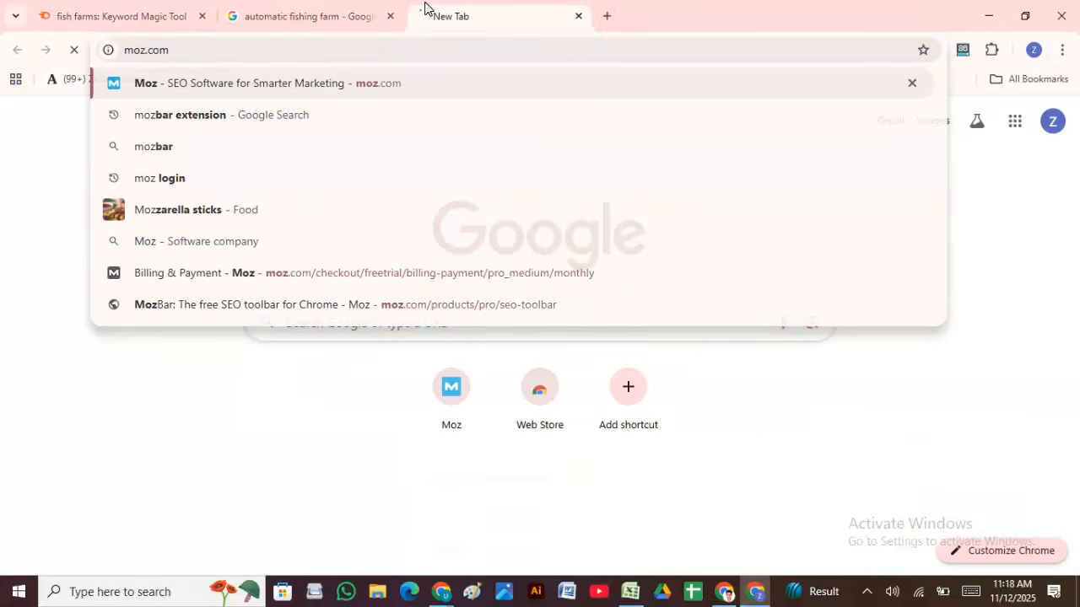
pyautogui.press('Return')
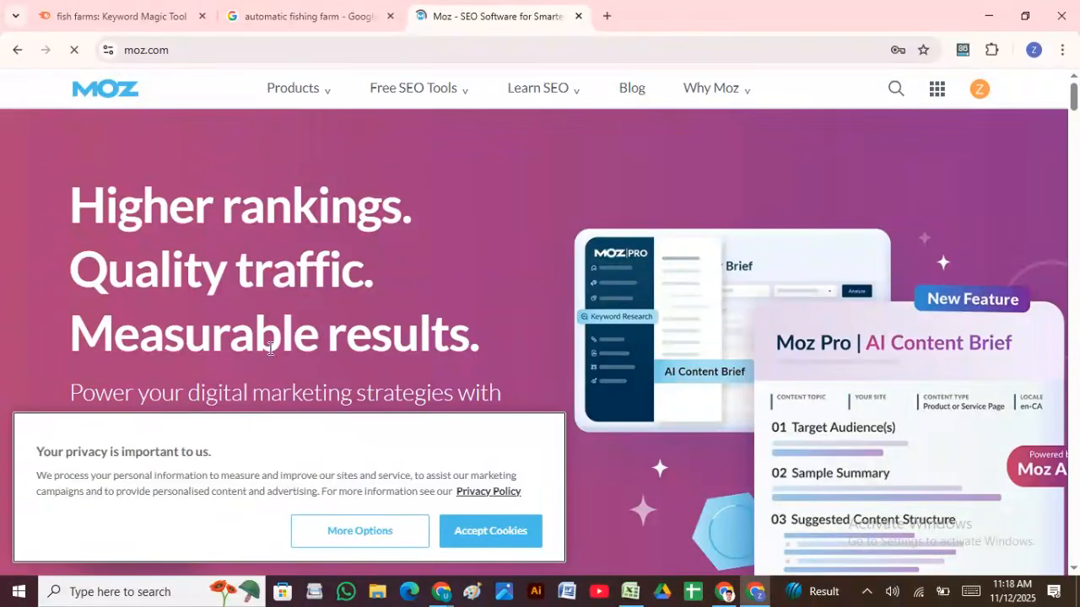
pyautogui.scroll(-5, 447, 241)
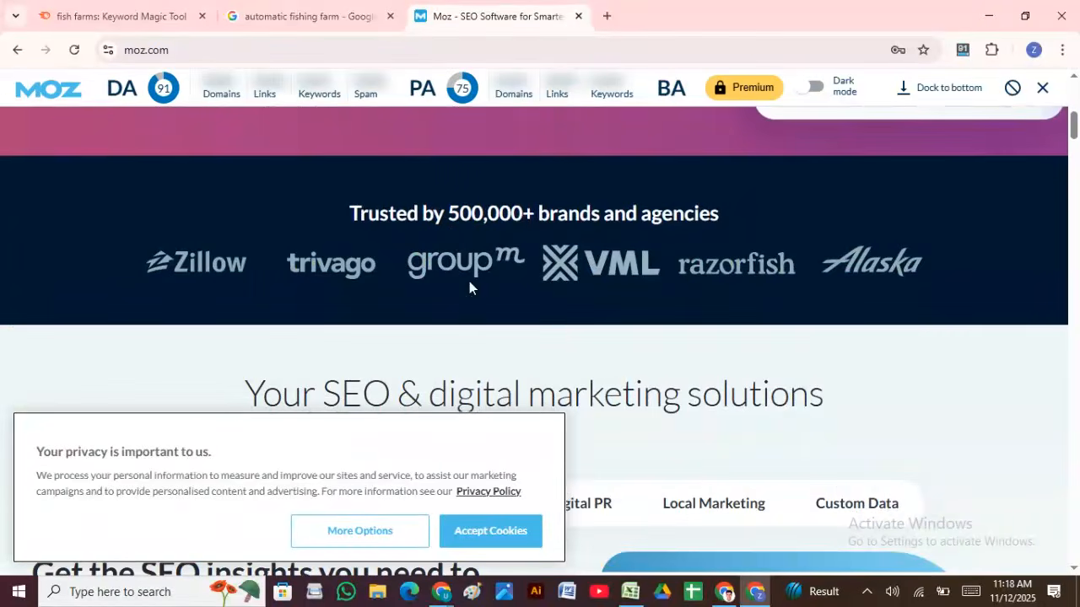
pyautogui.click(492, 531)
# Step: Open the Keyword Research tool from the Moz homepage
pyautogui.scroll(-4, 480, 380)
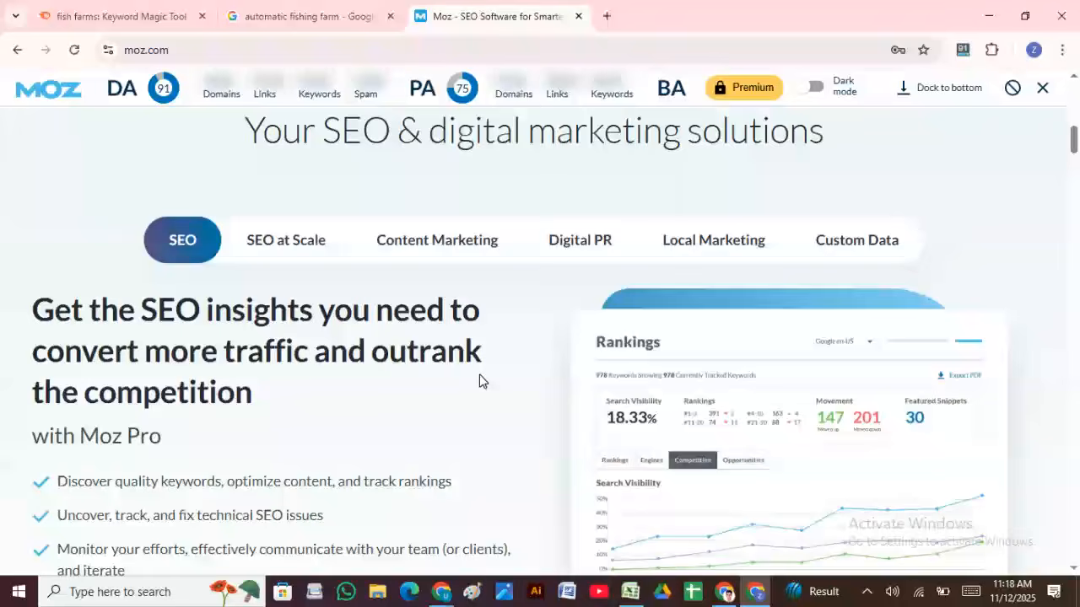
pyautogui.scroll(-10, 480, 388)
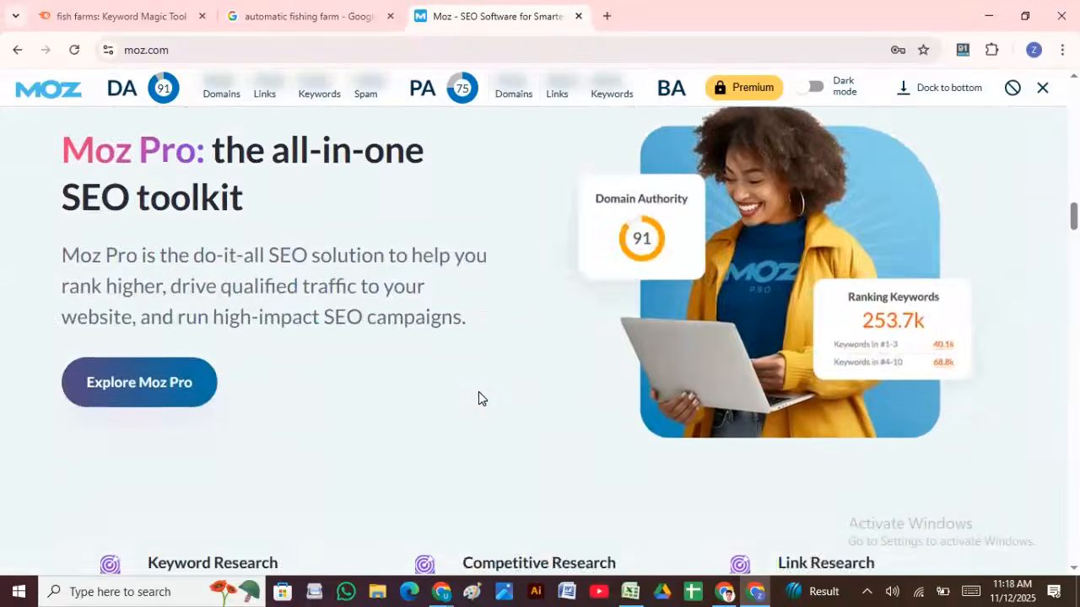
pyautogui.scroll(1, 493, 397)
pyautogui.scroll(-3, 279, 430)
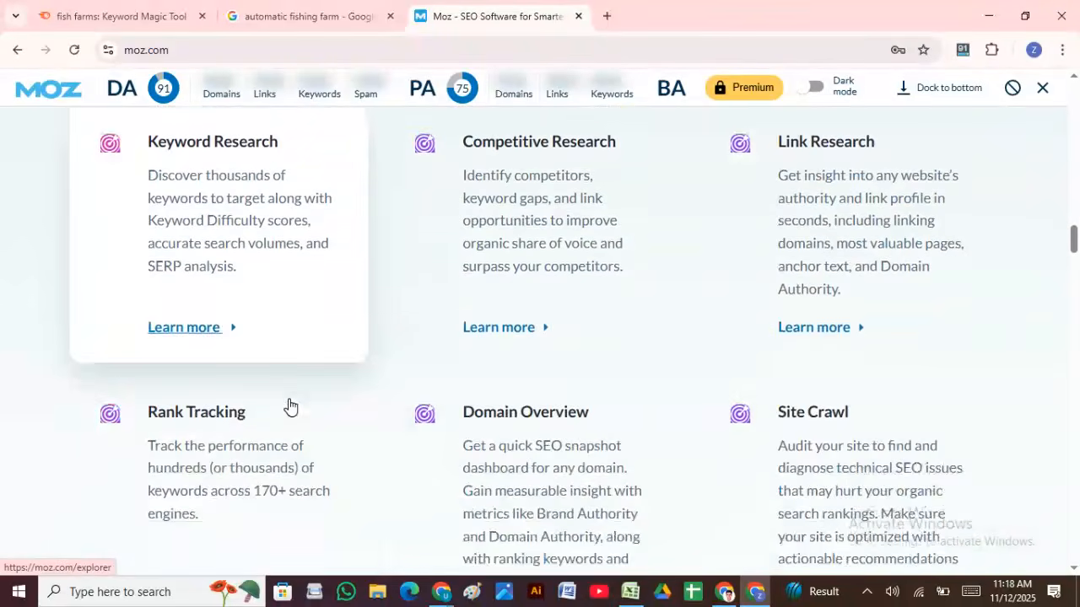
pyautogui.scroll(2, 253, 362)
pyautogui.click(248, 377)
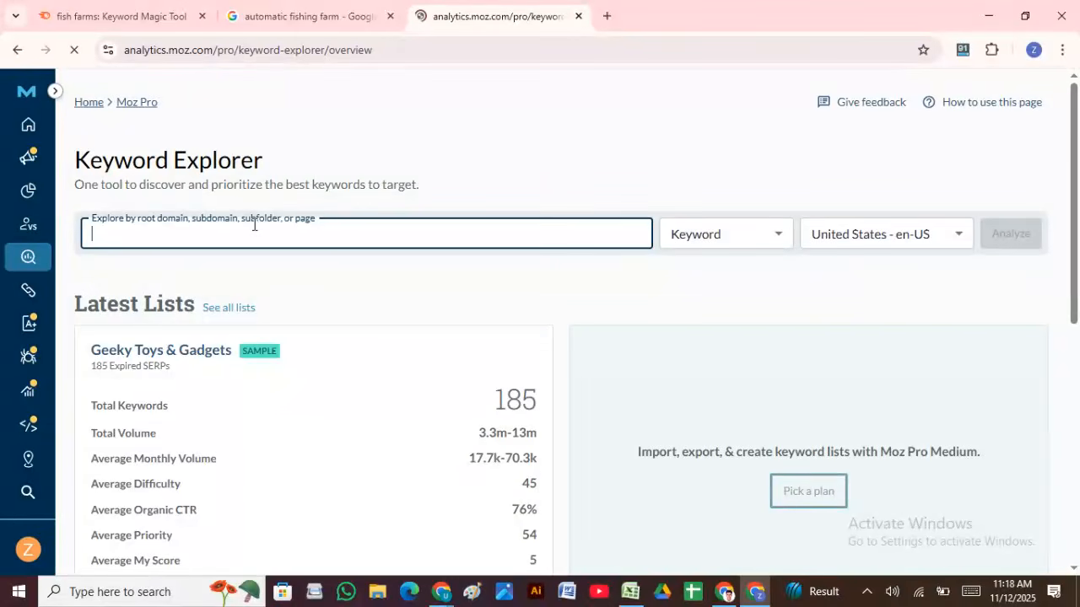
# Step: Analyze the pasted keyword 'fish farms' for the Bangladesh - bn-BD market
pyautogui.press('super+v')
pyautogui.scroll(-4, 192, 472)
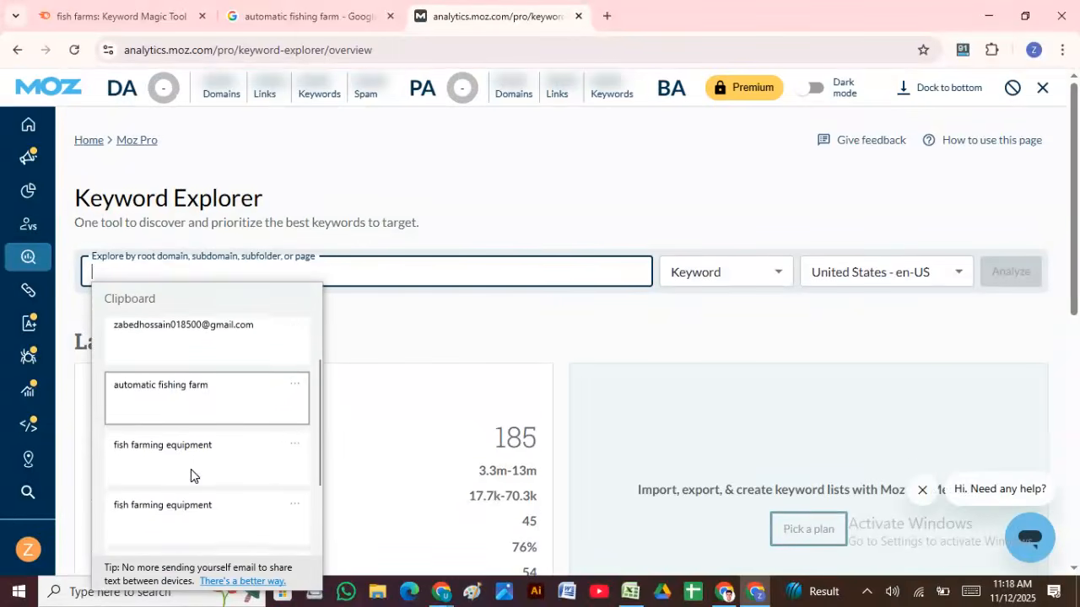
pyautogui.click(192, 435)
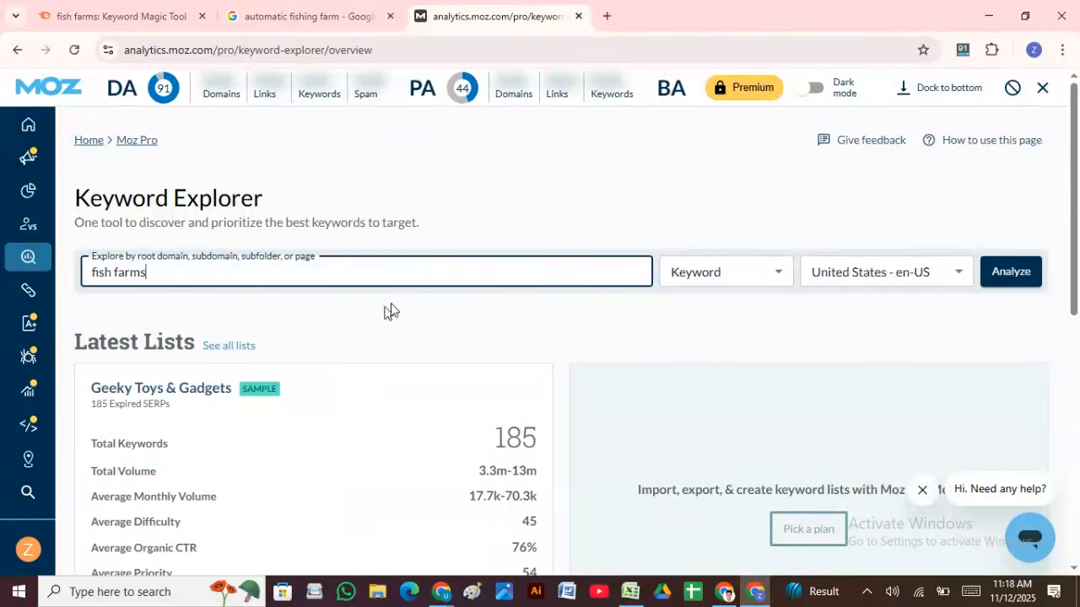
pyautogui.click(956, 279)
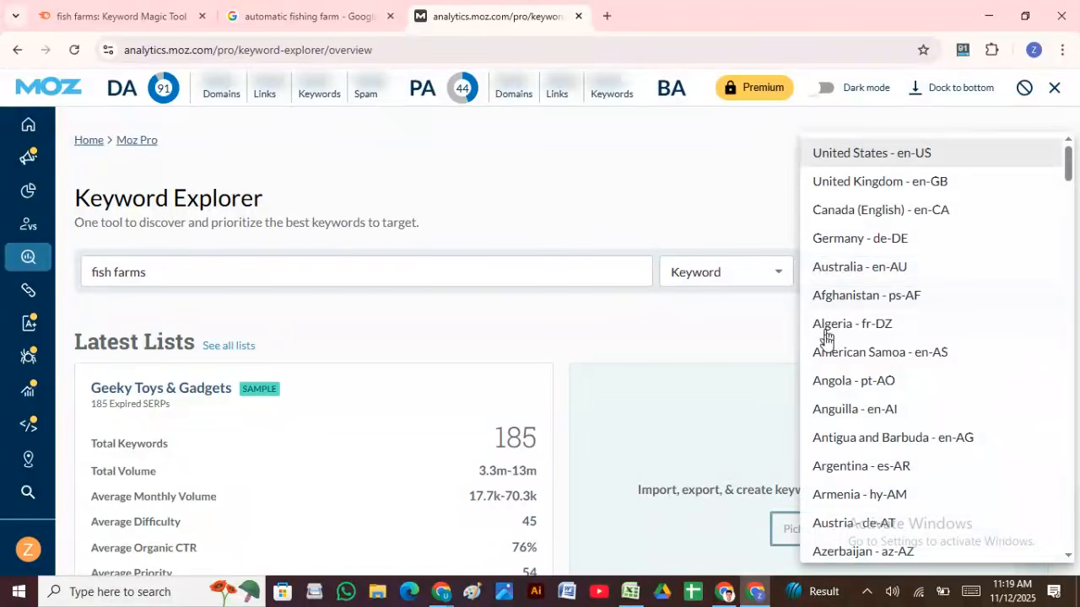
pyautogui.scroll(-5, 835, 345)
pyautogui.scroll(3, 850, 367)
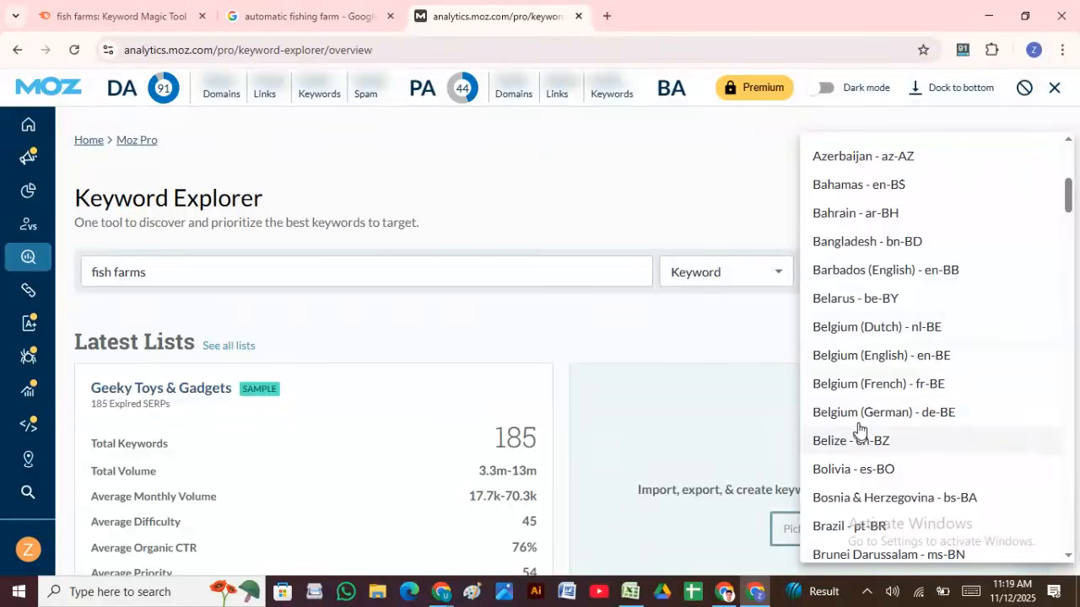
pyautogui.scroll(3, 857, 426)
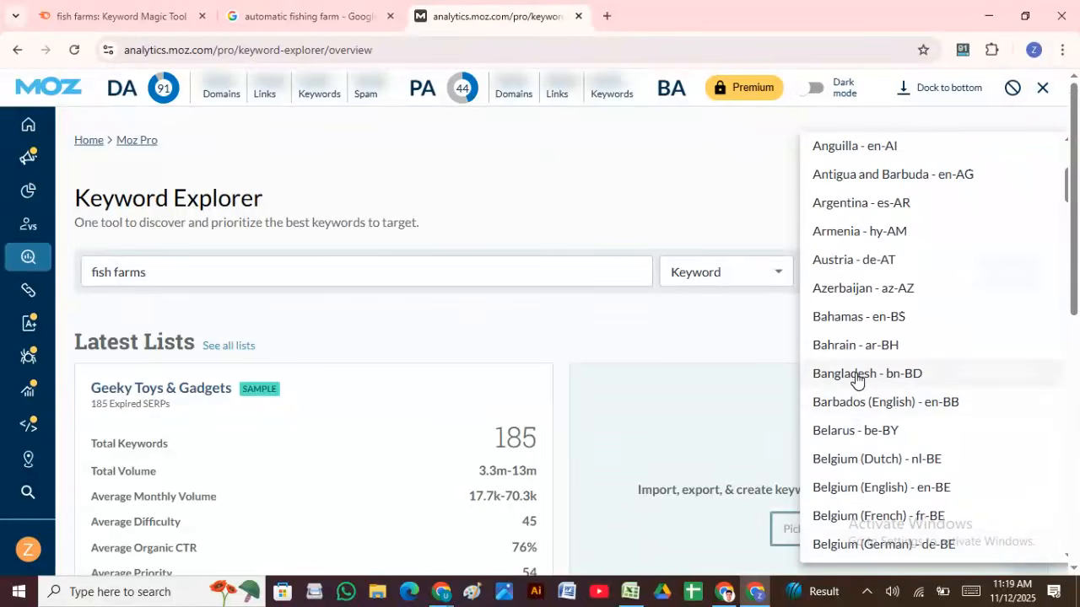
pyautogui.click(855, 376)
pyautogui.click(998, 278)
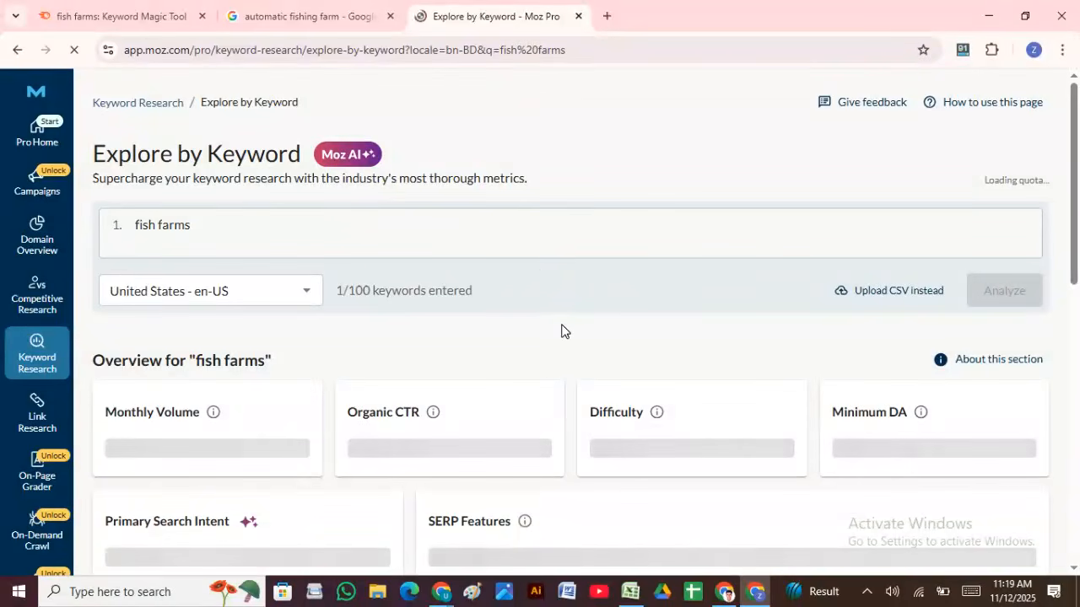
pyautogui.scroll(-10, 563, 331)
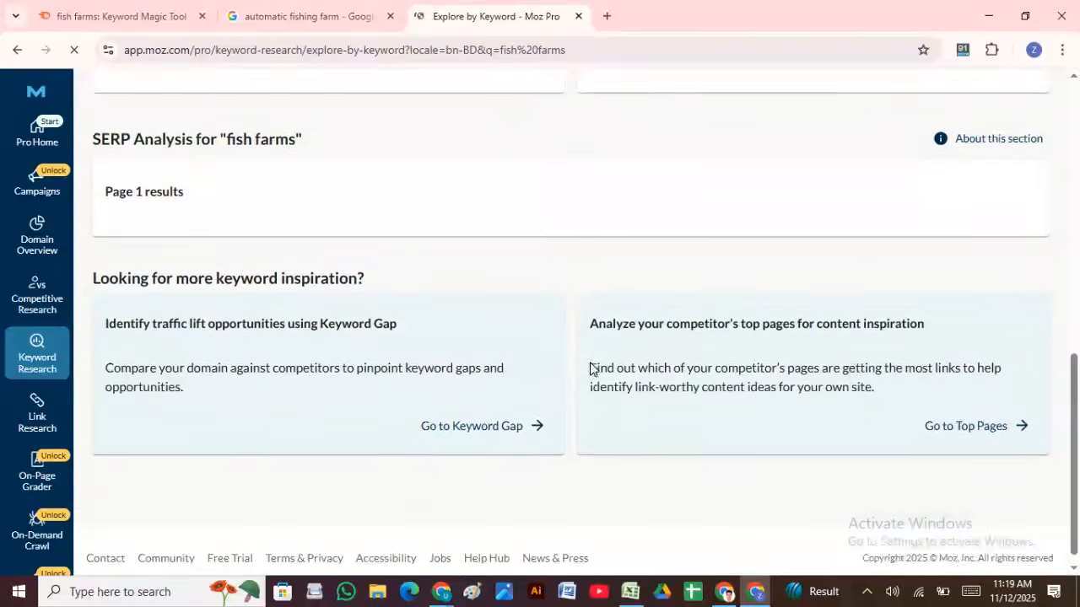
pyautogui.scroll(3, 596, 368)
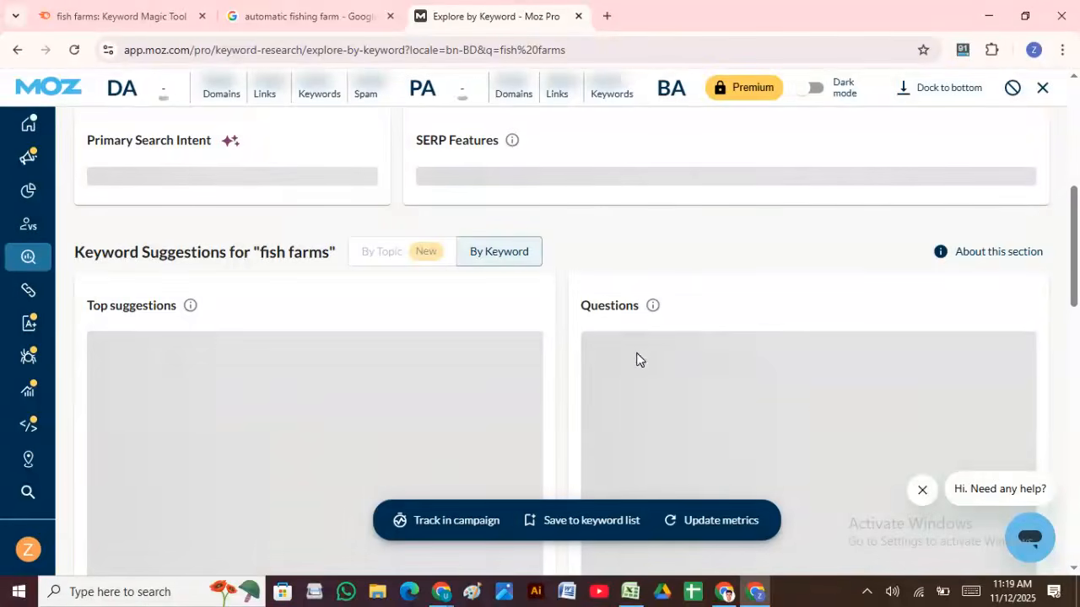
pyautogui.scroll(3, 588, 320)
pyautogui.scroll(3, 589, 316)
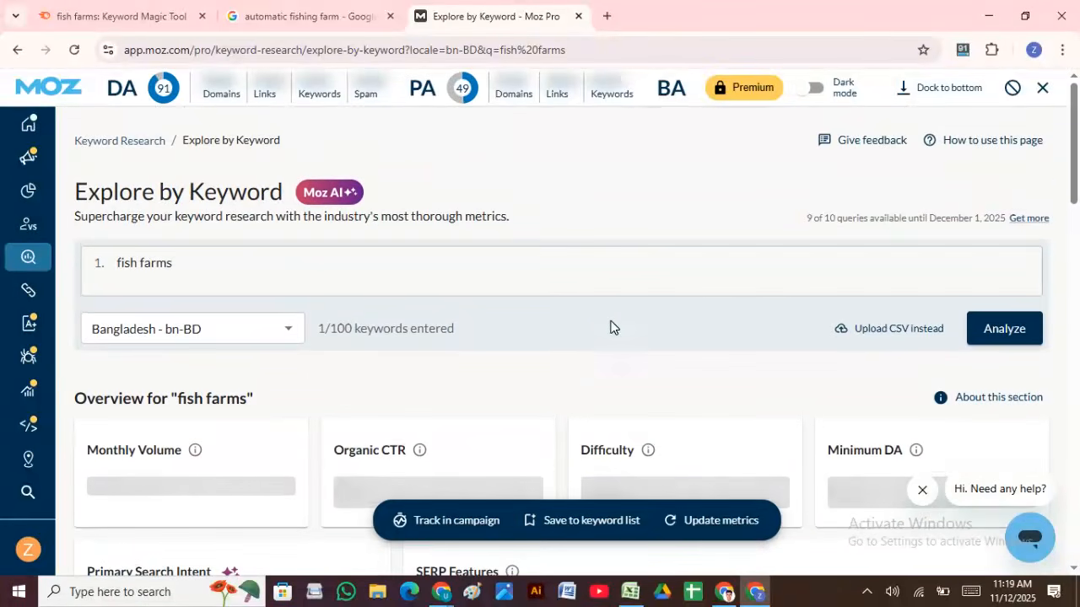
pyautogui.scroll(-3, 611, 329)
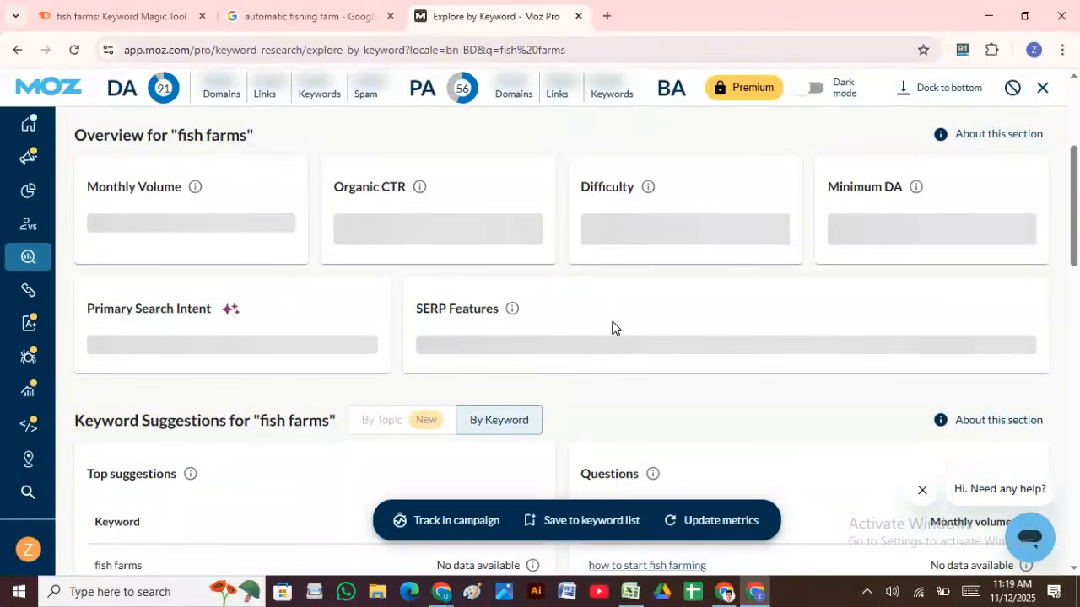
pyautogui.scroll(-3, 613, 328)
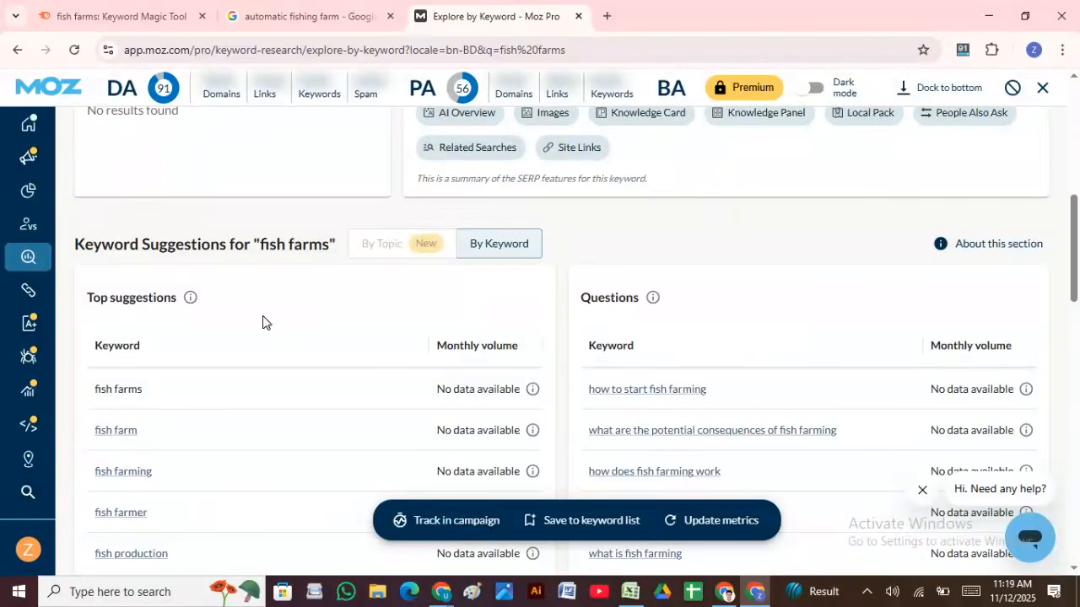
pyautogui.scroll(-3, 287, 314)
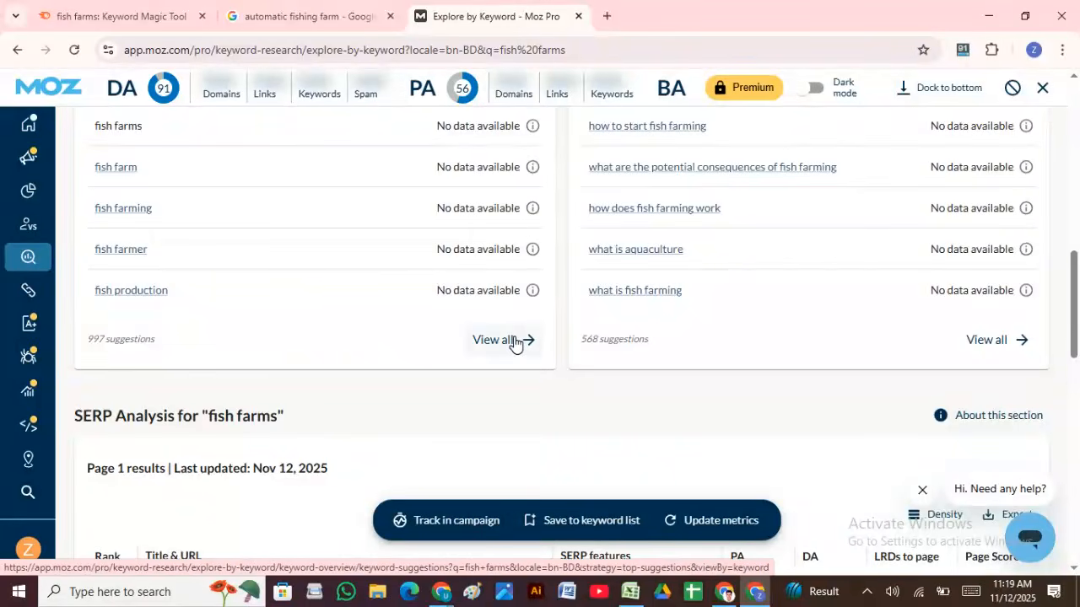
pyautogui.scroll(-5, 458, 374)
pyautogui.scroll(-3, 458, 374)
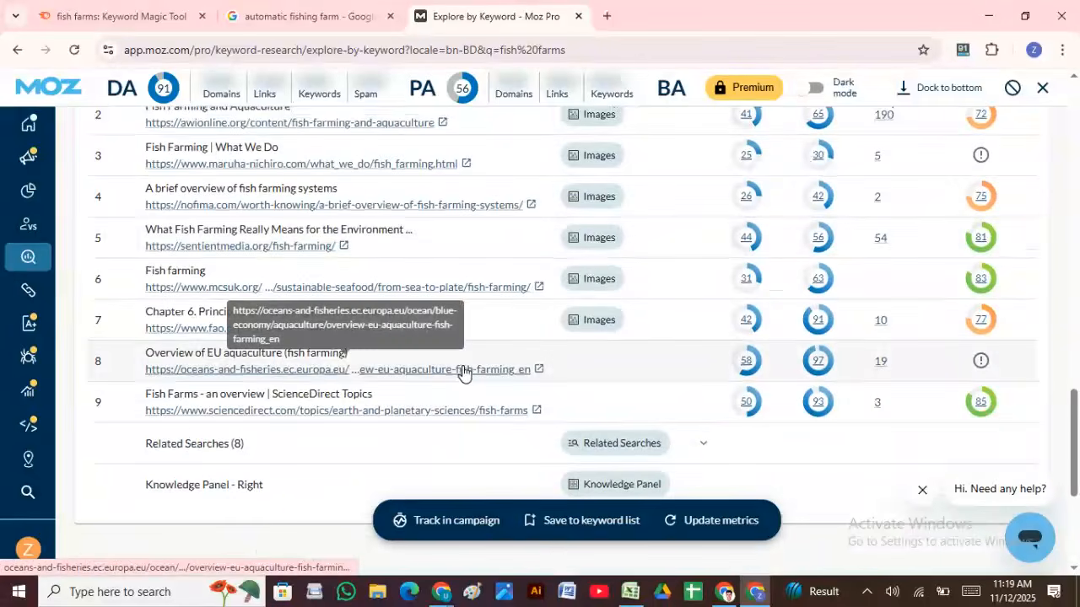
pyautogui.scroll(8, 463, 373)
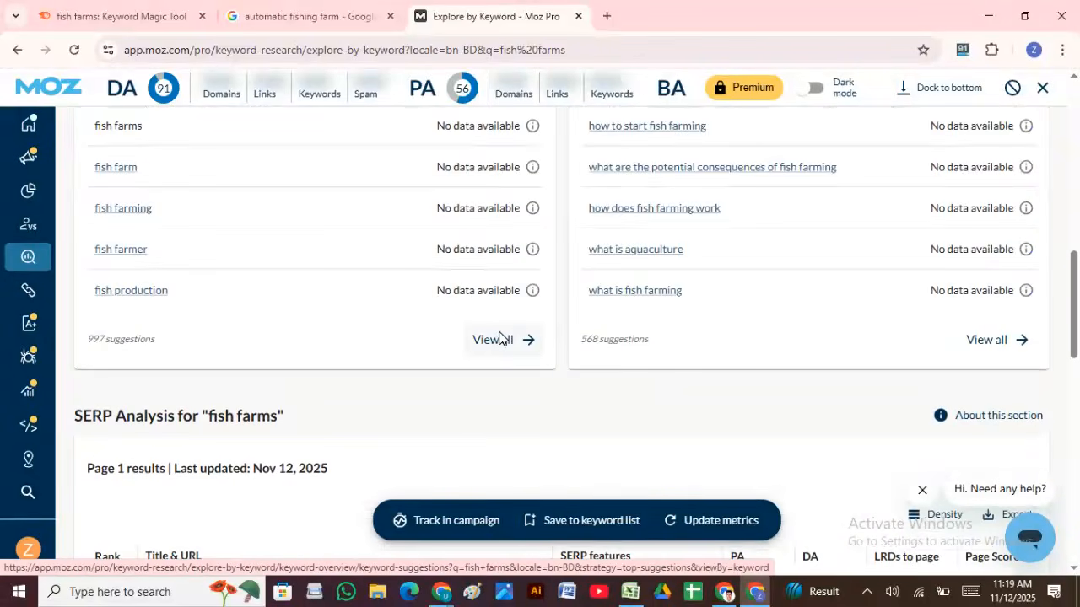
pyautogui.click(501, 339)
pyautogui.scroll(-5, 510, 359)
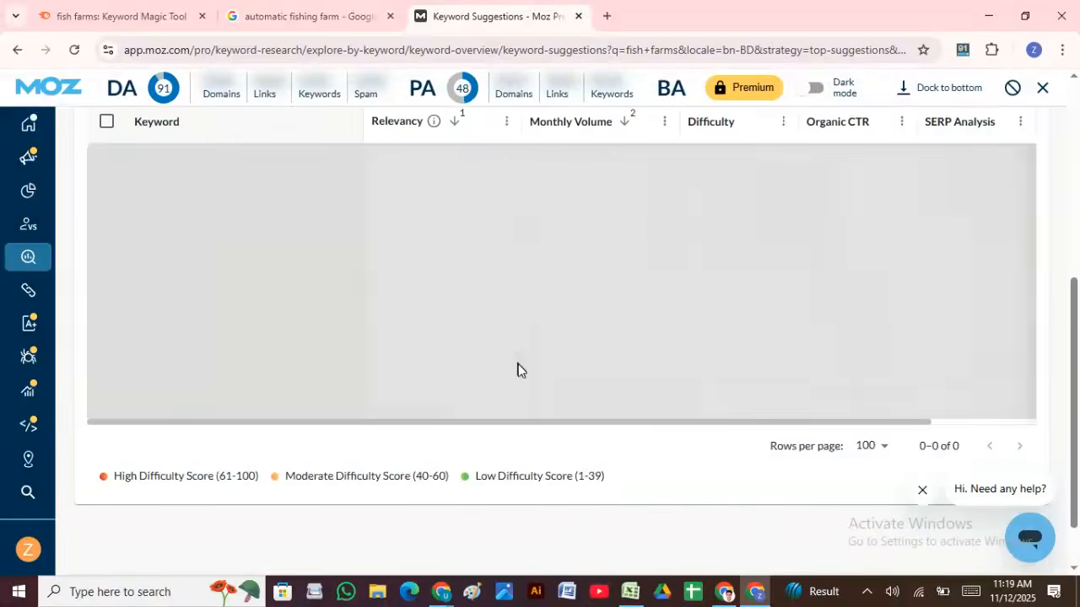
pyautogui.scroll(-2, 535, 377)
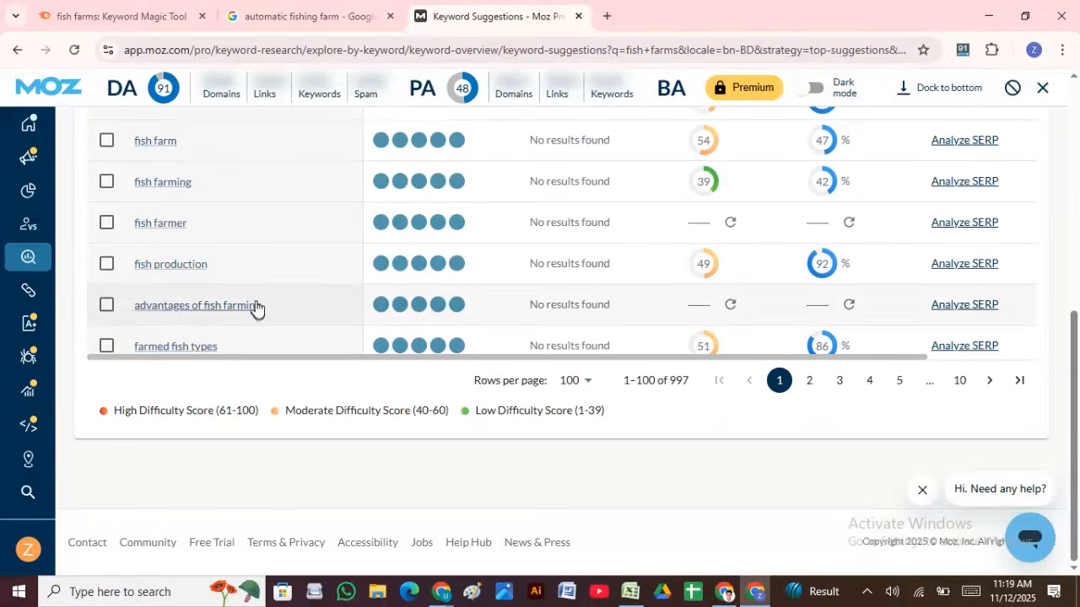
pyautogui.scroll(-3, 284, 263)
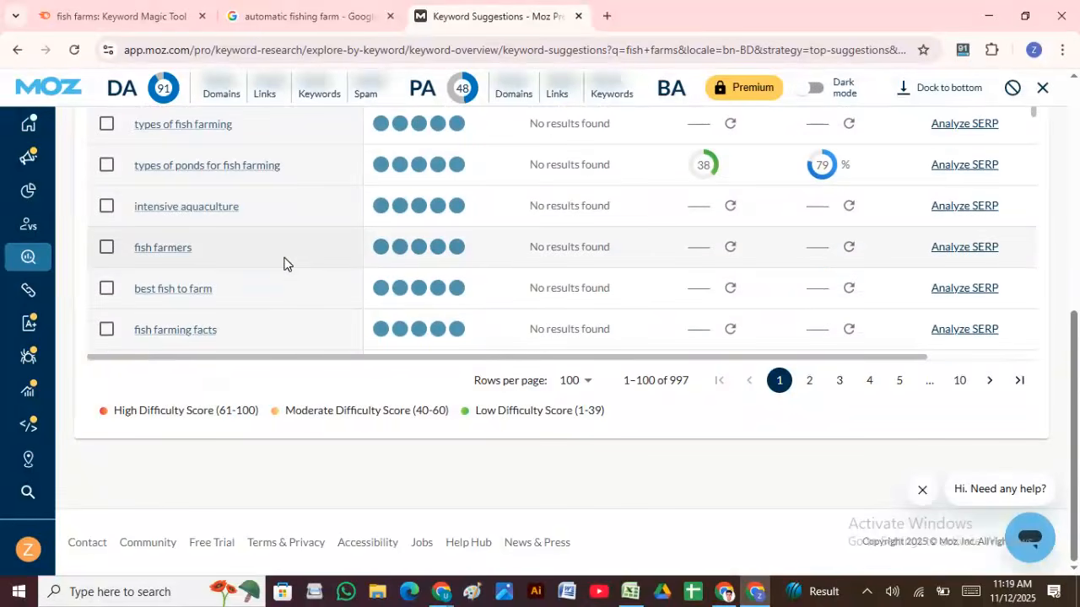
pyautogui.scroll(10, 284, 263)
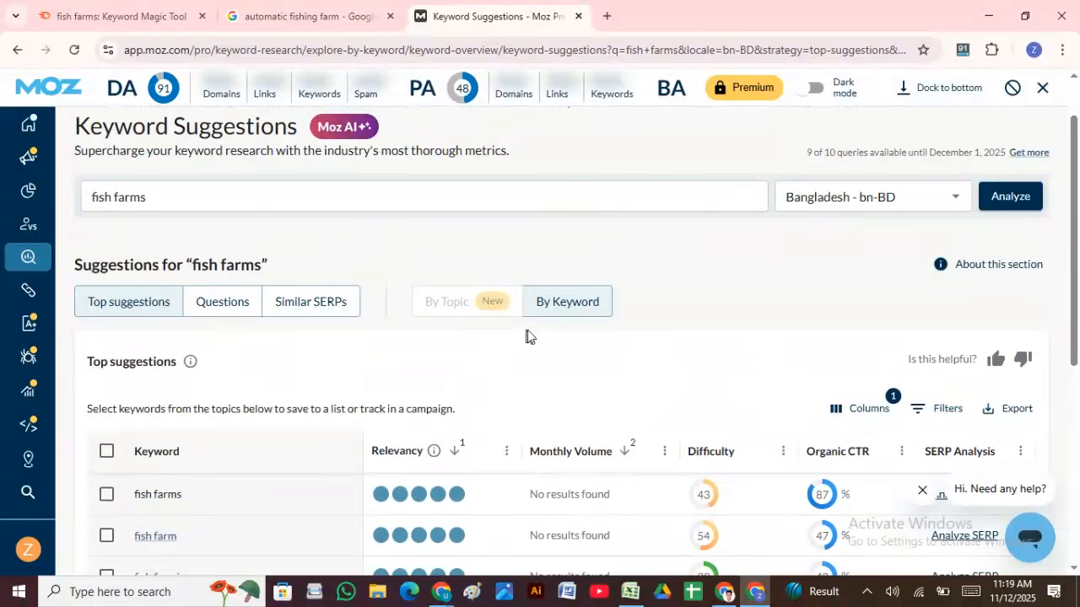
pyautogui.scroll(-2, 639, 366)
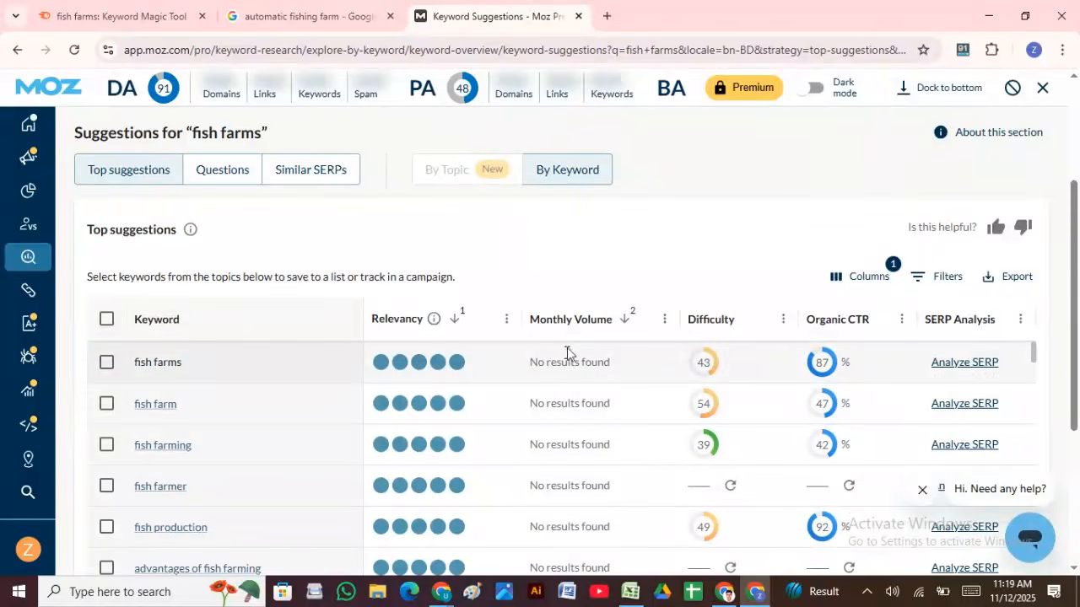
pyautogui.scroll(-2, 588, 357)
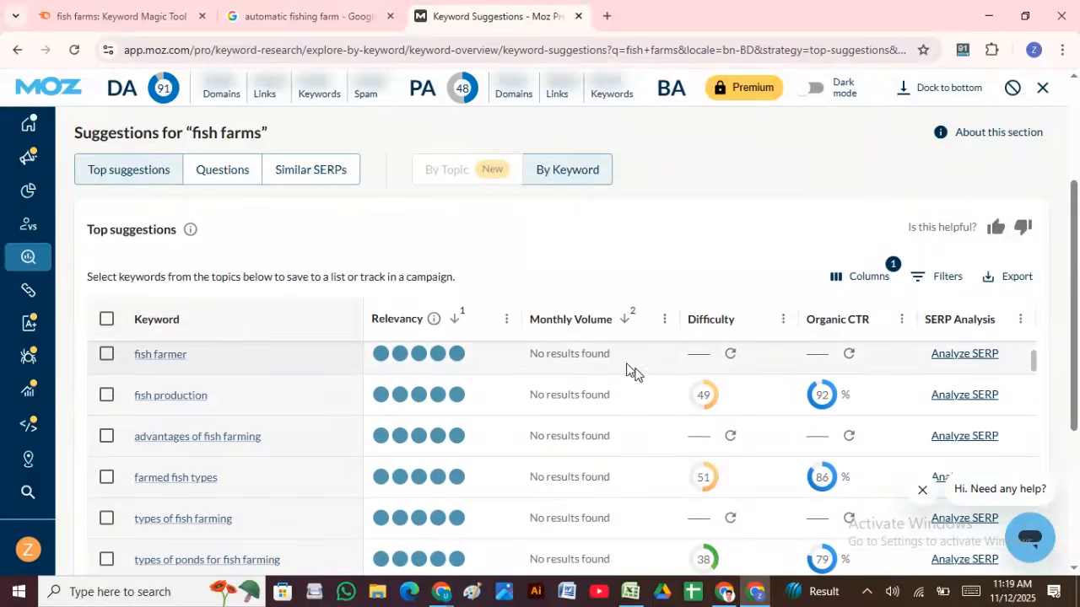
pyautogui.scroll(2, 727, 379)
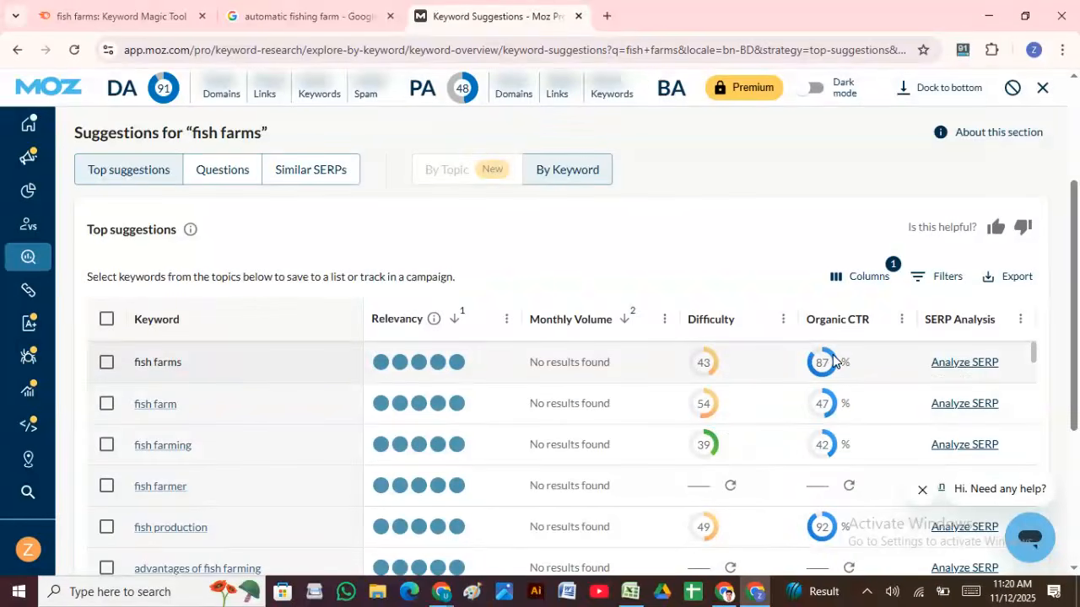
pyautogui.scroll(-10, 833, 360)
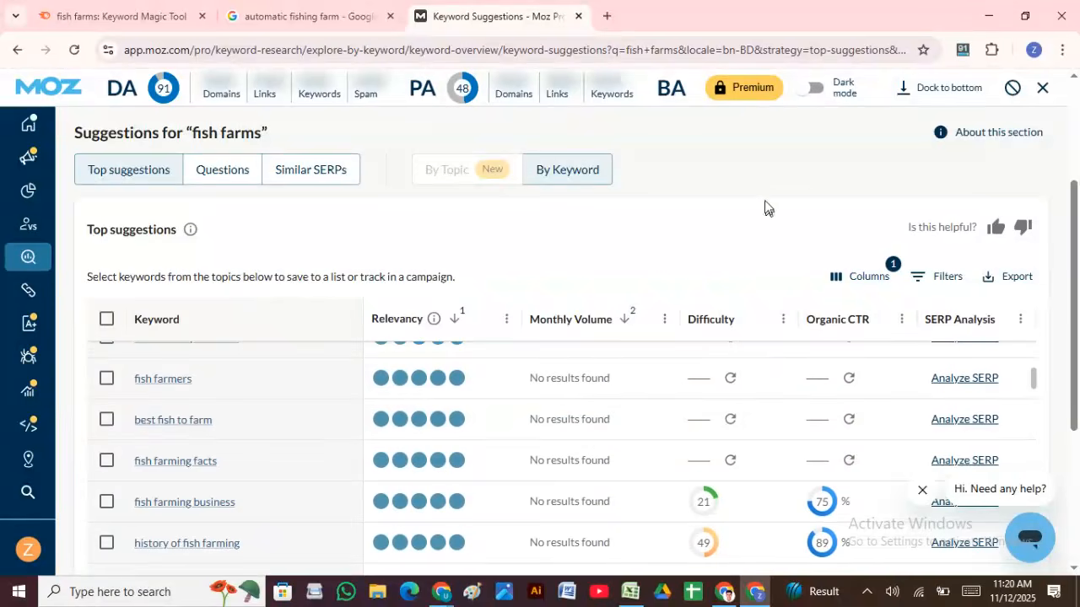
pyautogui.scroll(-5, 765, 206)
pyautogui.scroll(5, 581, 318)
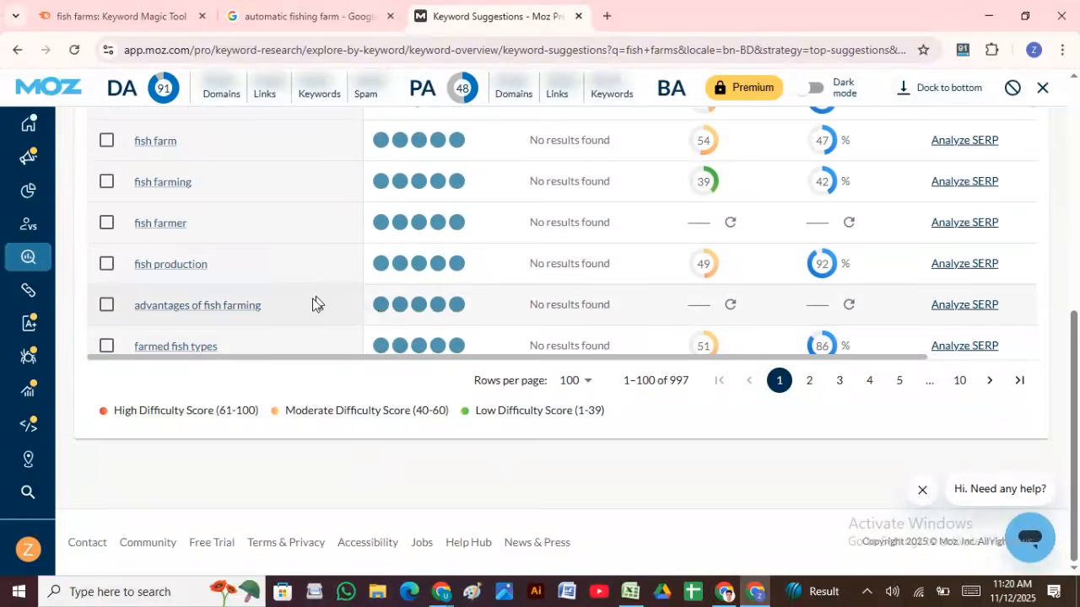
pyautogui.scroll(-5, 278, 270)
pyautogui.scroll(-10, 261, 291)
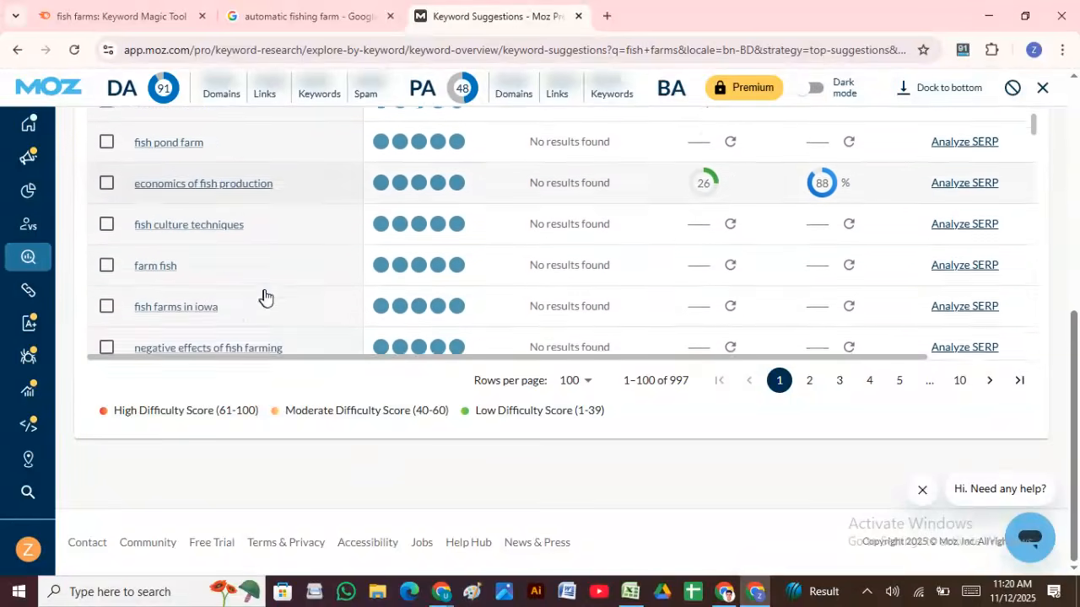
pyautogui.scroll(-10, 268, 298)
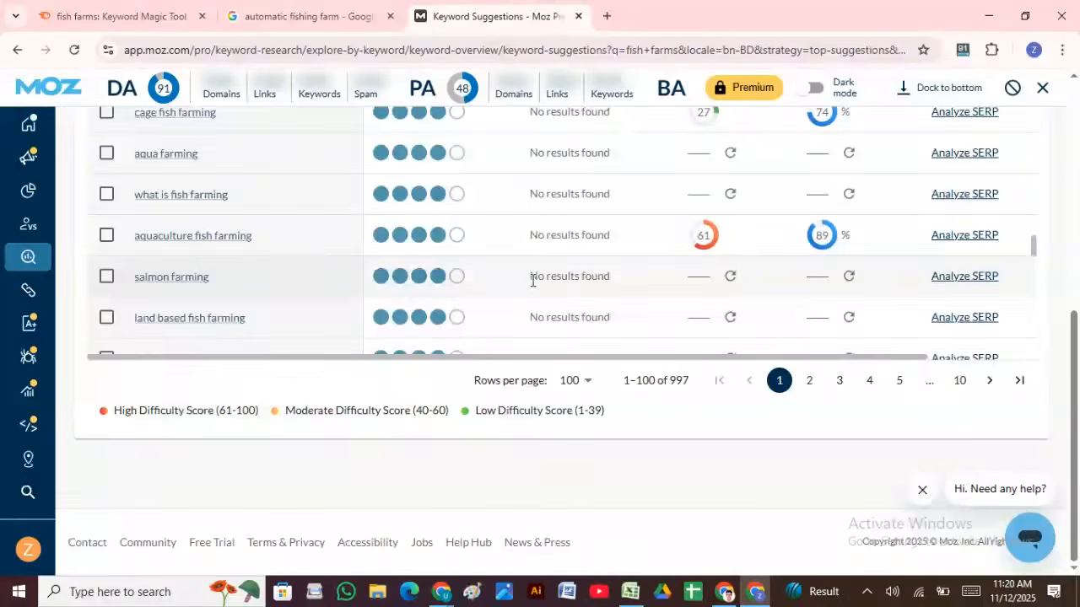
pyautogui.scroll(10, 531, 278)
pyautogui.scroll(5, 530, 287)
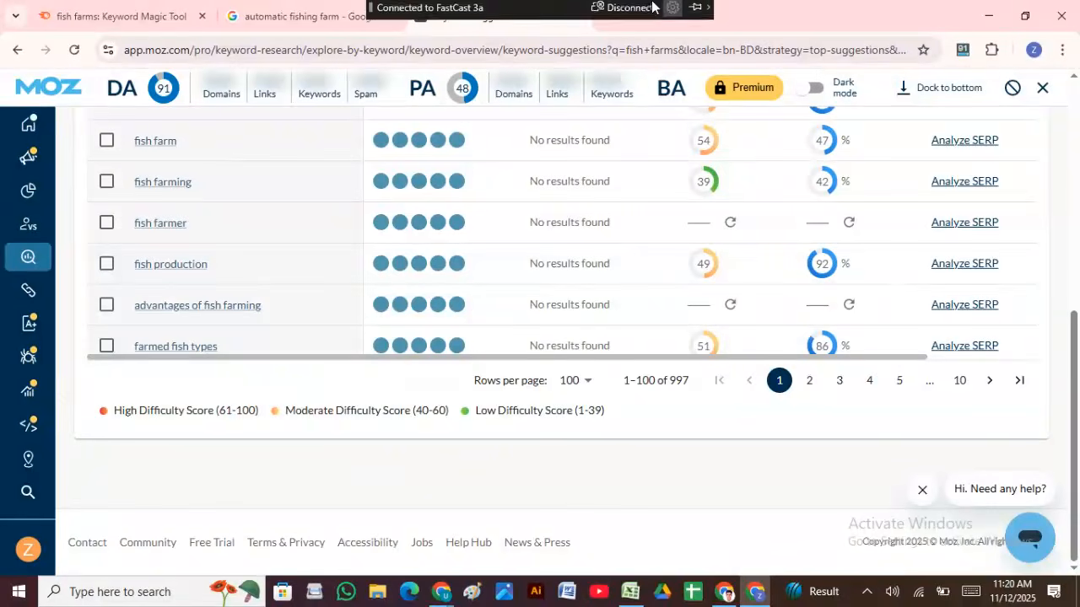
# Step: Load moz.com in a new browser tab, correcting the mistyped address
pyautogui.click(608, 15)
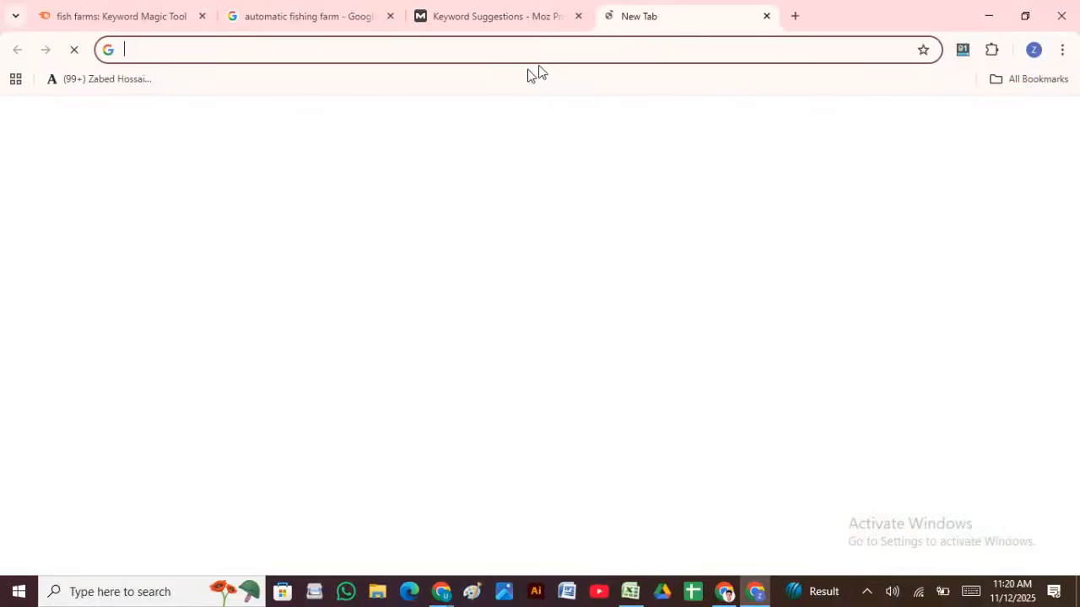
pyautogui.write('m')
pyautogui.press('BackSpace')
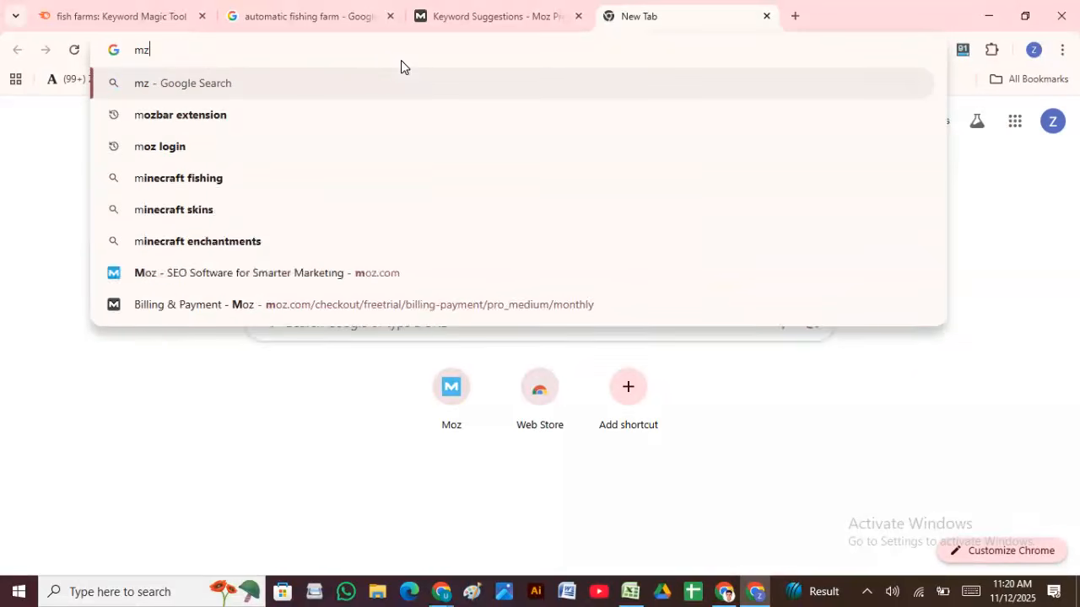
pyautogui.write('z')
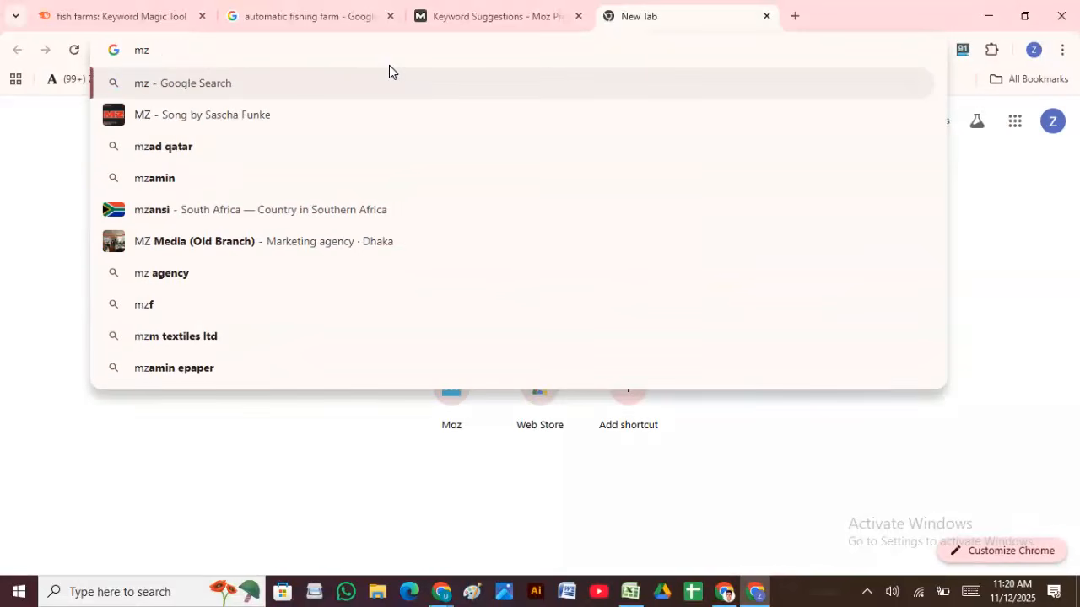
pyautogui.write('.com')
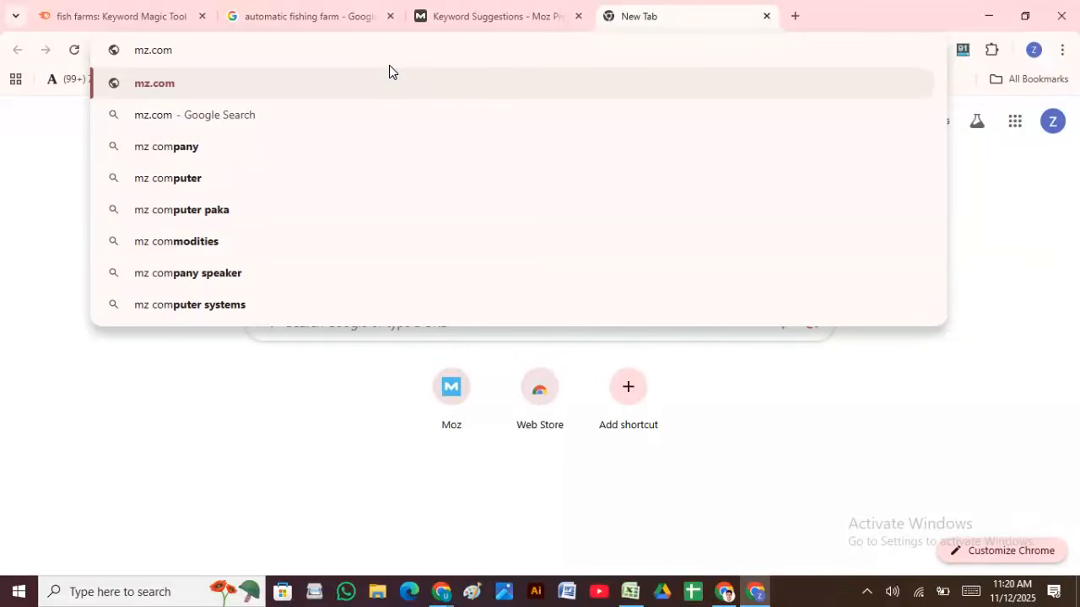
pyautogui.press('BackSpace')
pyautogui.press('BackSpace')
pyautogui.press('BackSpace')
pyautogui.press('BackSpace')
pyautogui.press('BackSpace')
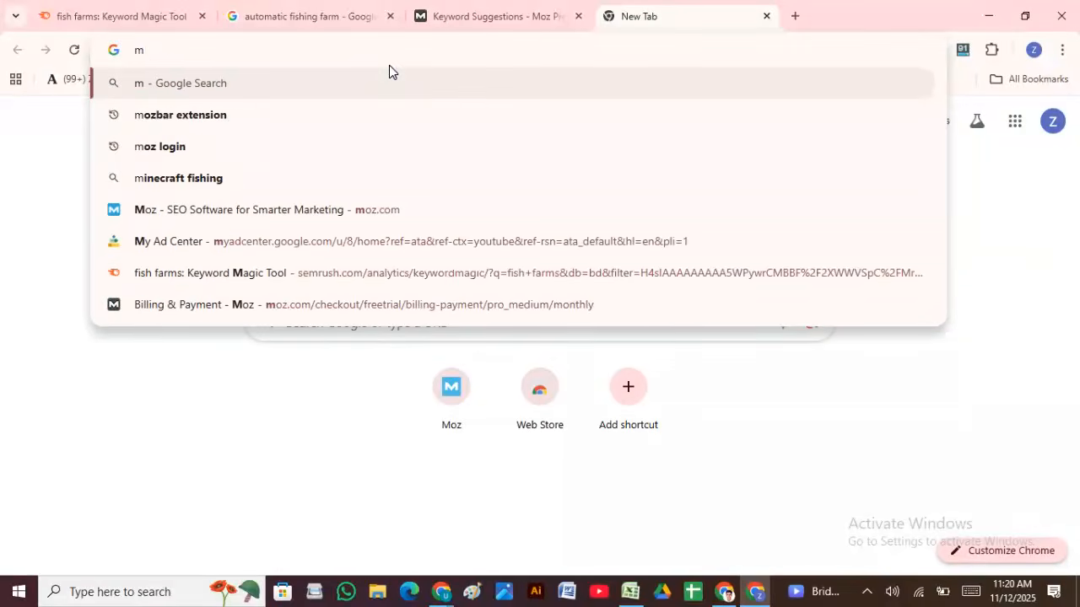
pyautogui.write('oz.com')
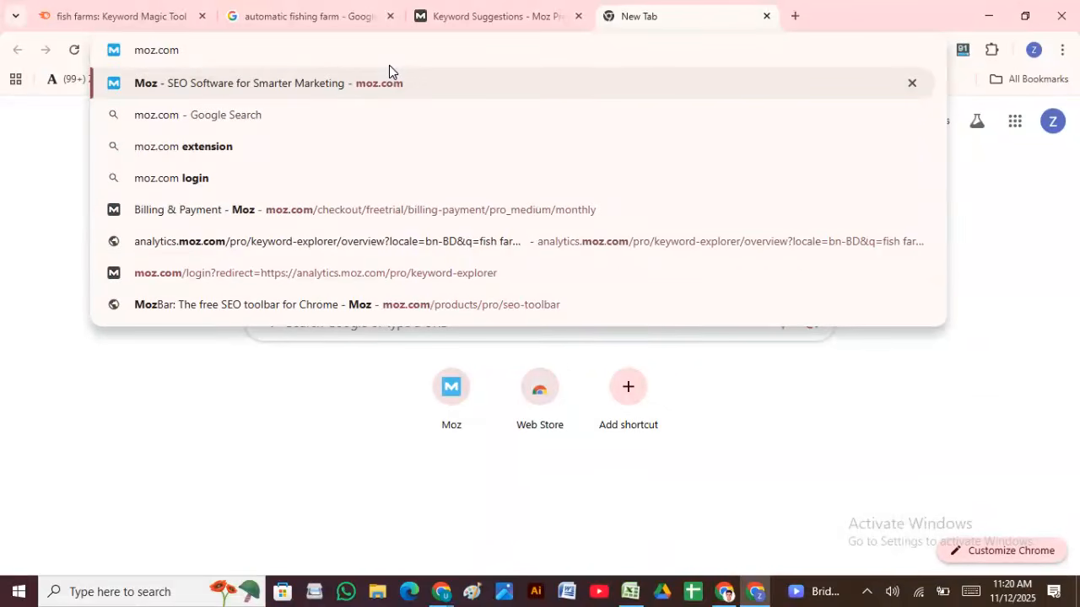
pyautogui.press('Return')
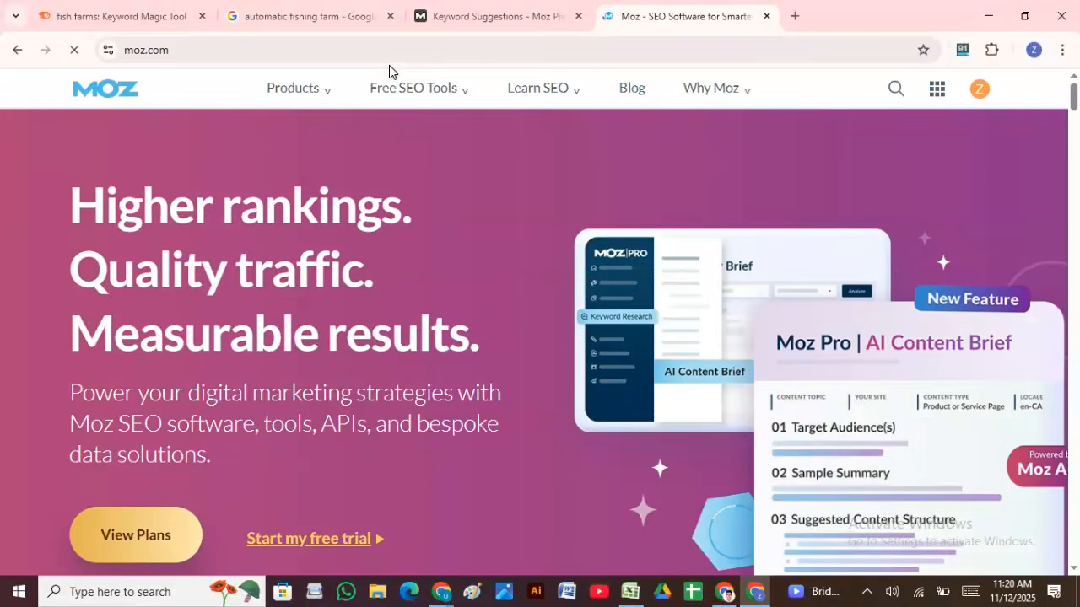
# Step: Log out of the Moz account and go to the login page
pyautogui.scroll(-12, 41, 294)
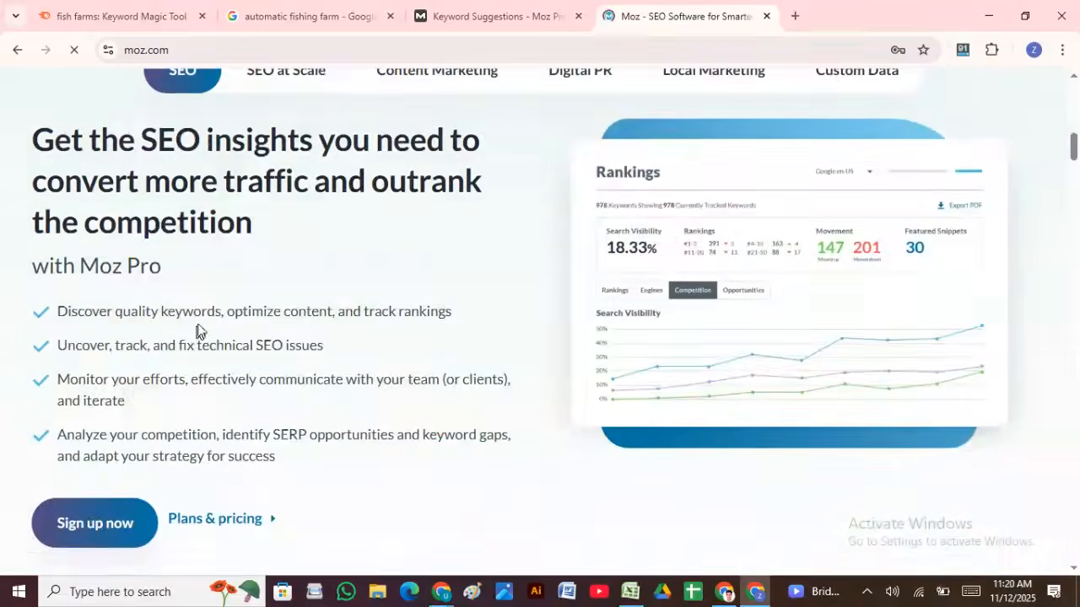
pyautogui.scroll(12, 904, 211)
pyautogui.click(978, 91)
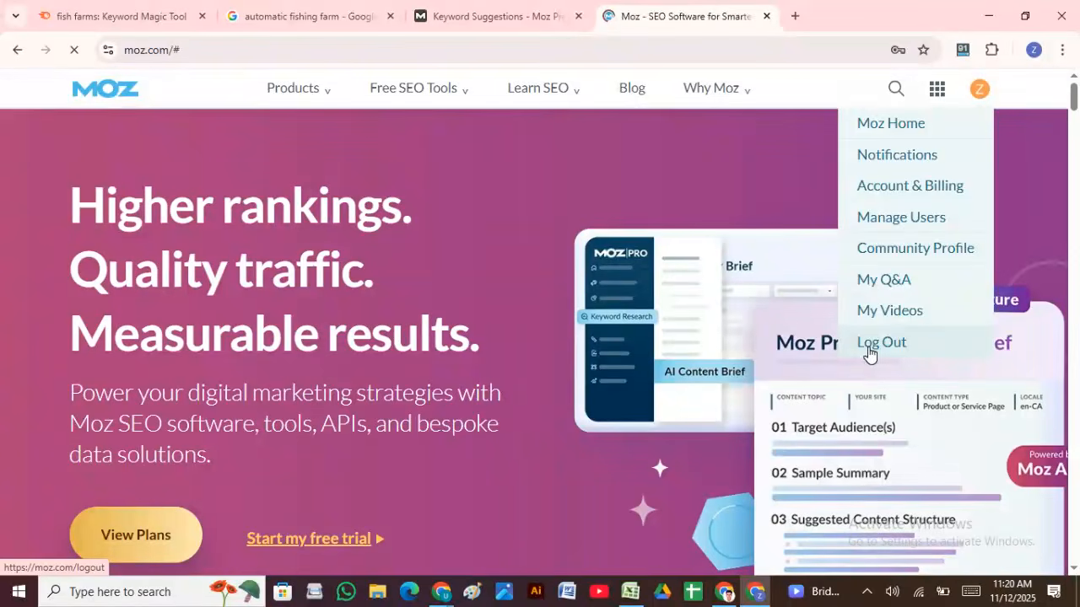
pyautogui.click(869, 346)
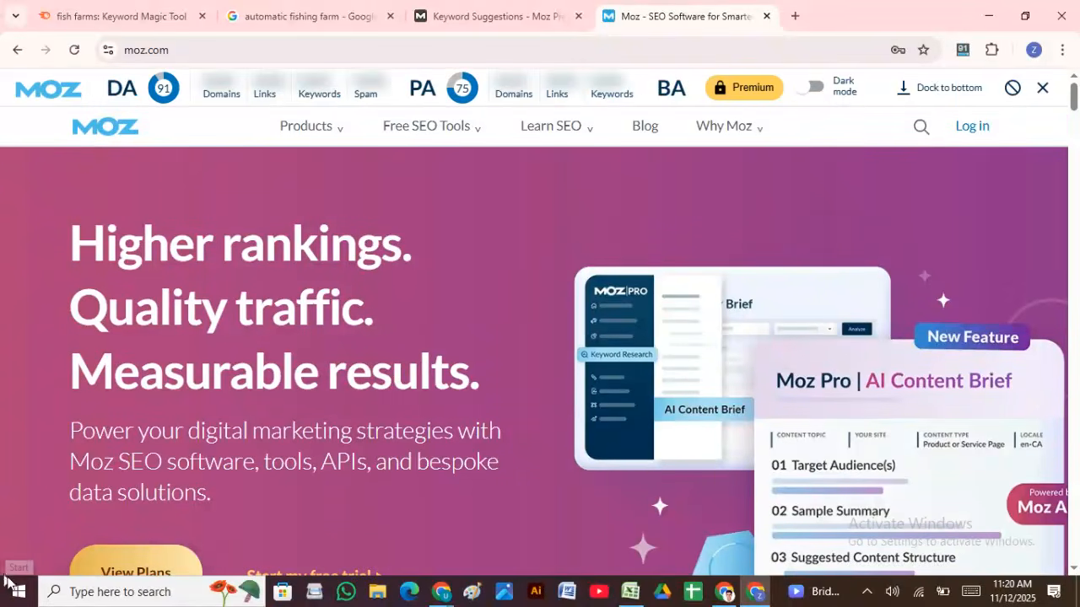
pyautogui.click(966, 127)
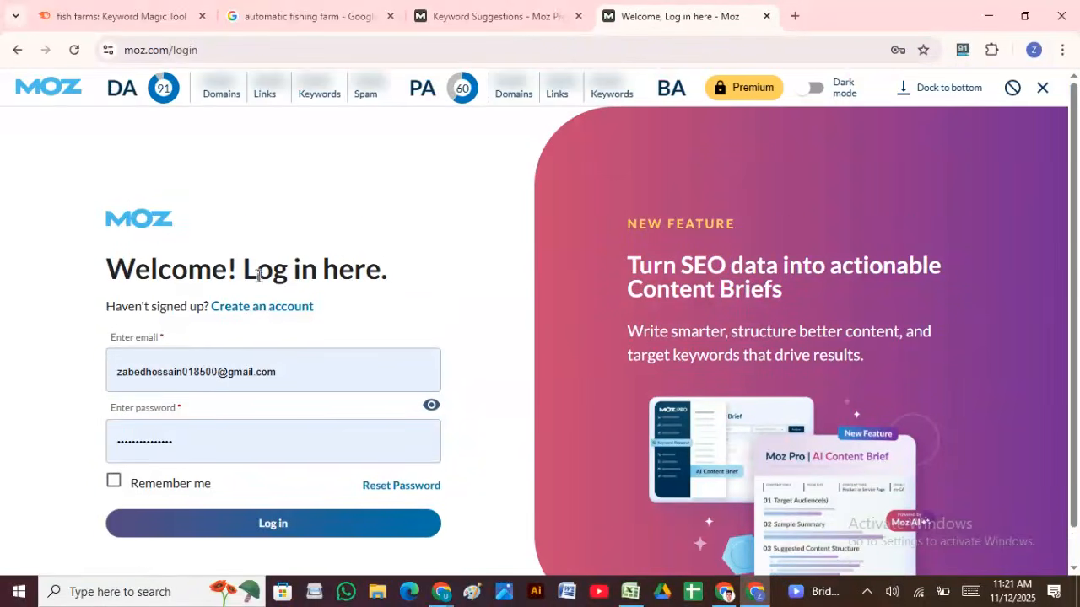
# Step: Go to Moz's Create an account form and focus the email and password fields
pyautogui.click(275, 316)
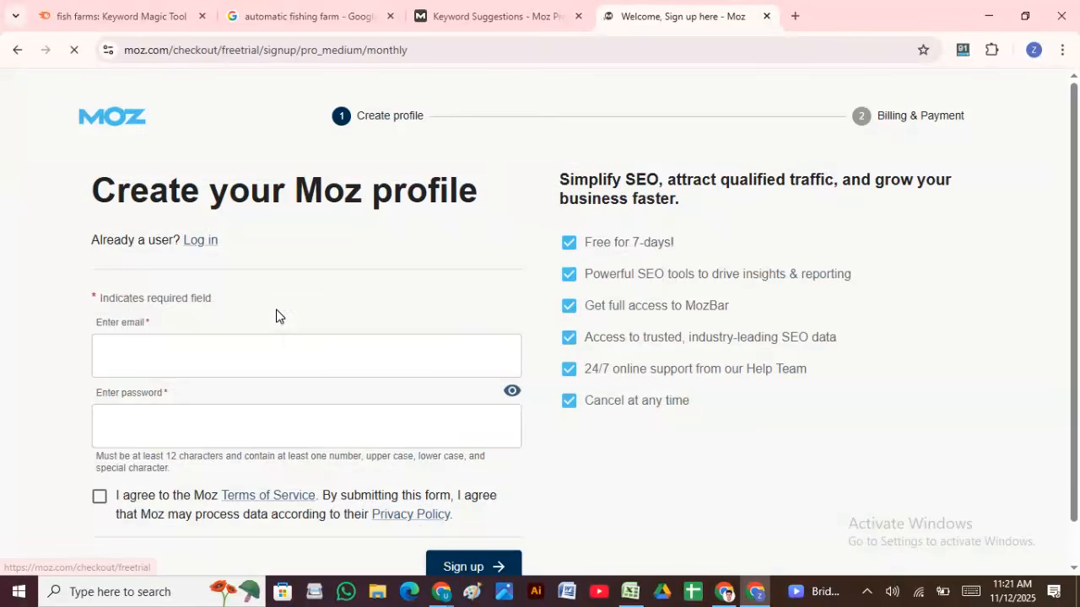
pyautogui.click(188, 372)
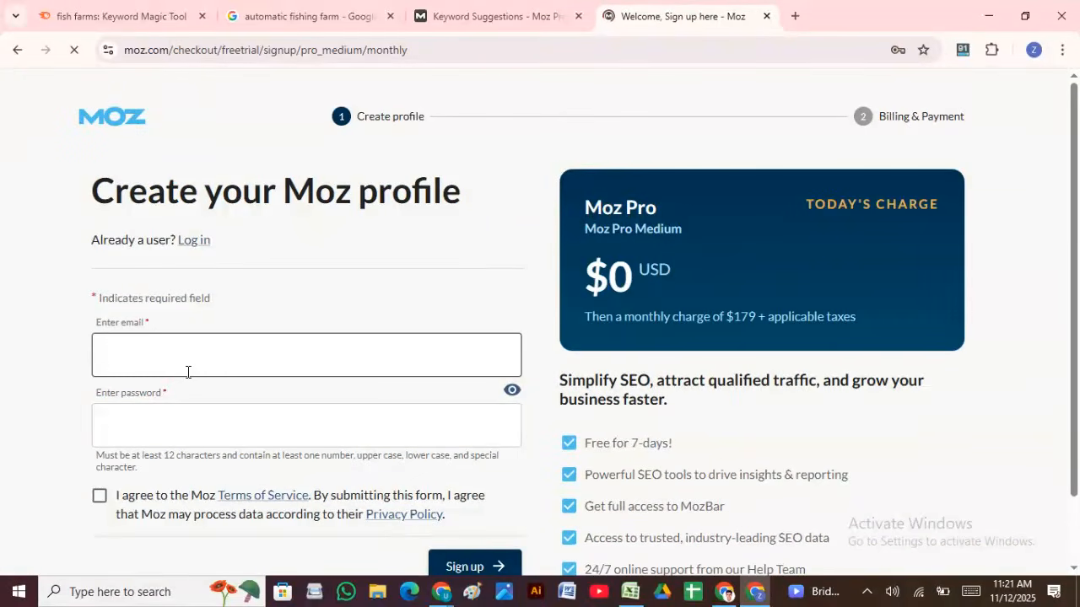
pyautogui.click(190, 371)
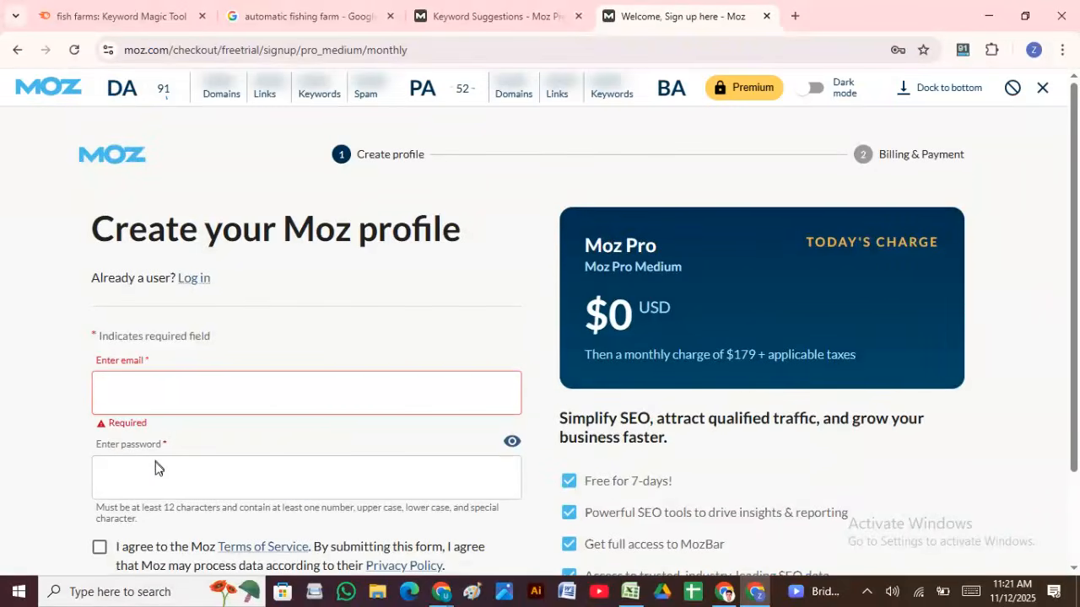
pyautogui.click(156, 463)
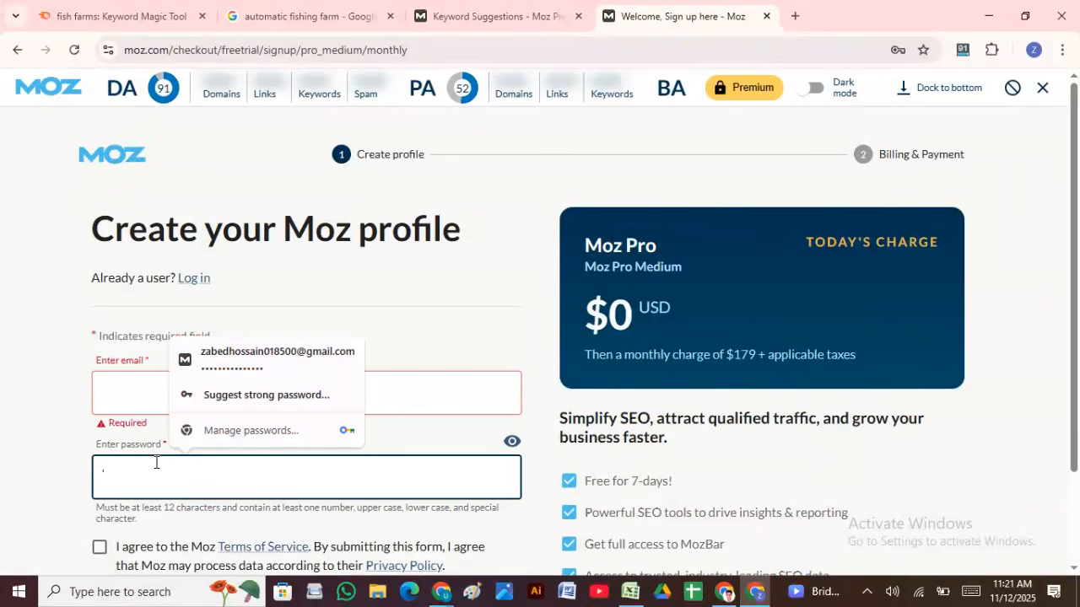
pyautogui.click(477, 224)
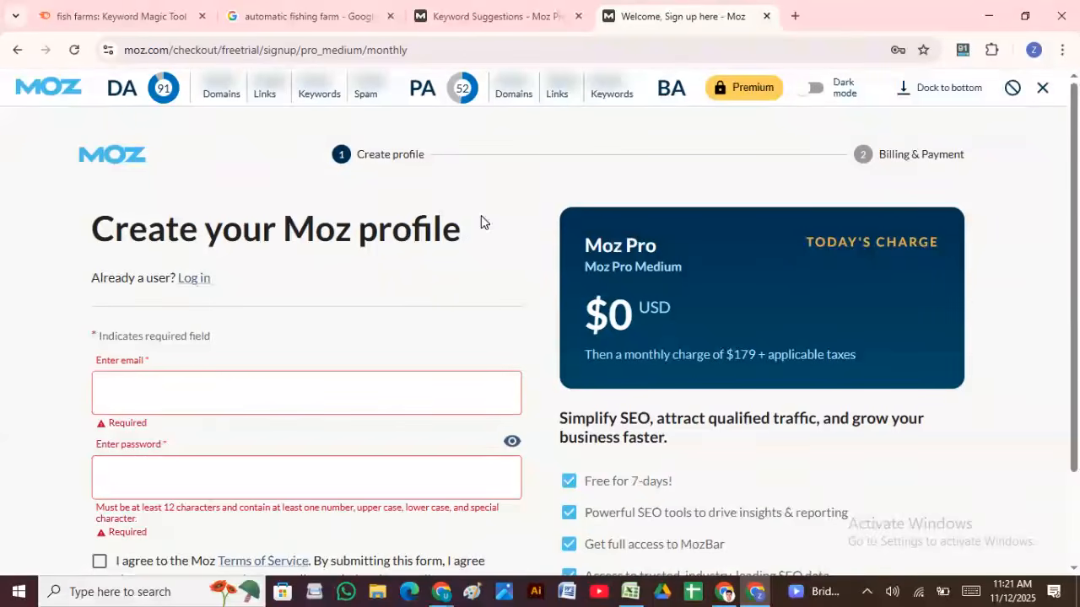
pyautogui.click(184, 385)
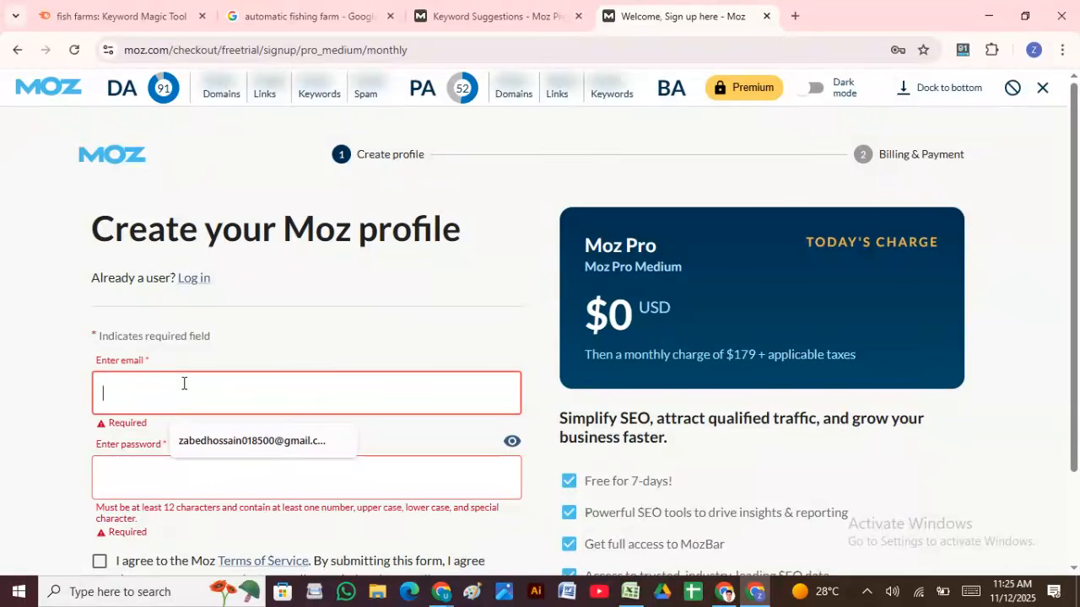
pyautogui.scroll(-2, 212, 224)
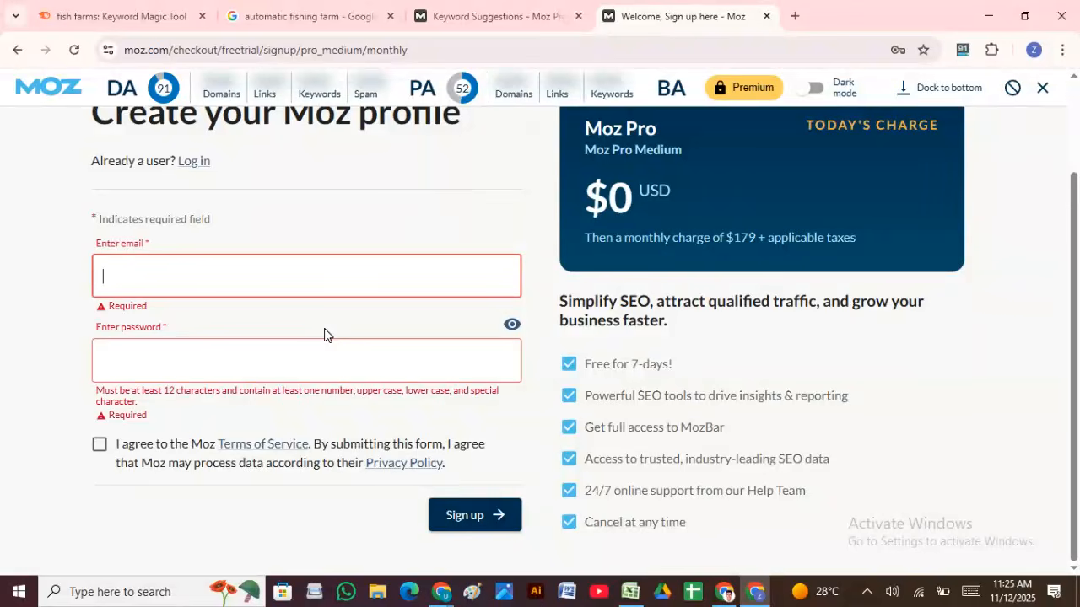
pyautogui.scroll(2, 291, 241)
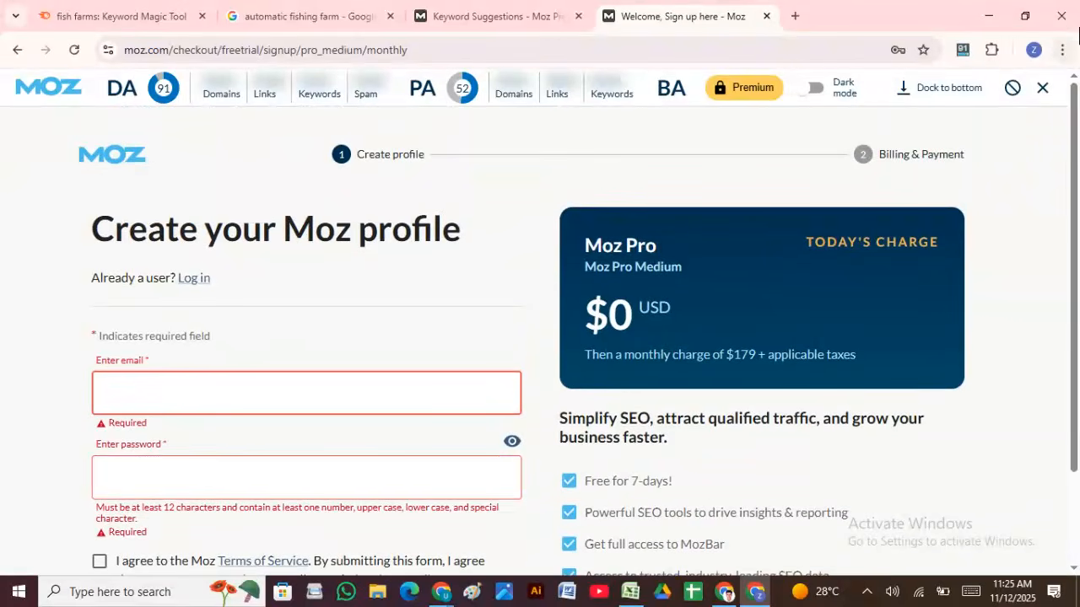
pyautogui.click(172, 52)
pyautogui.moveTo(174, 52); pyautogui.dragTo(464, 39)
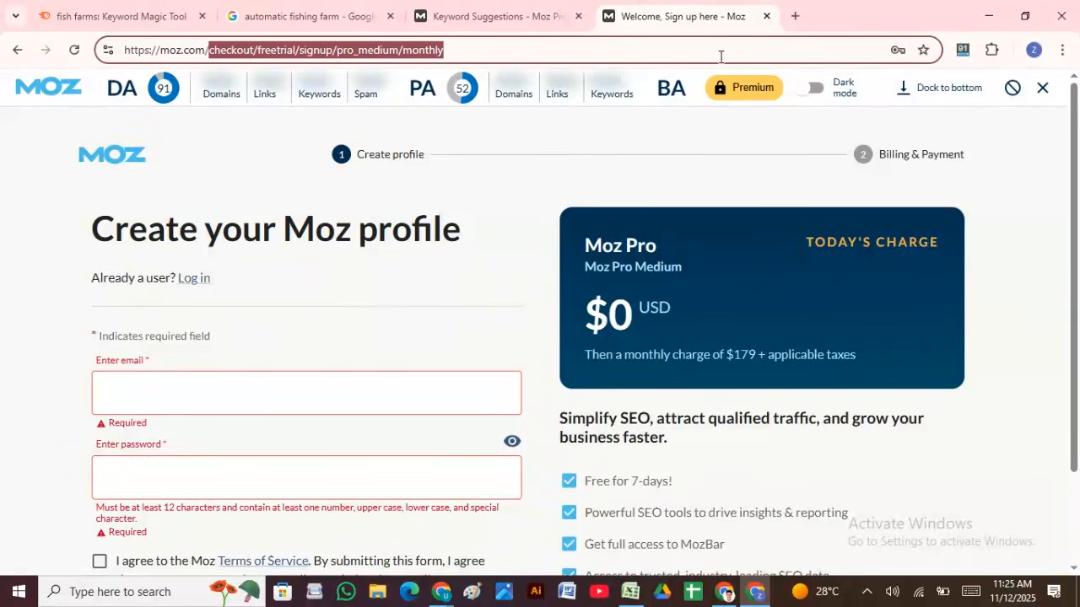
pyautogui.press('BackSpace')
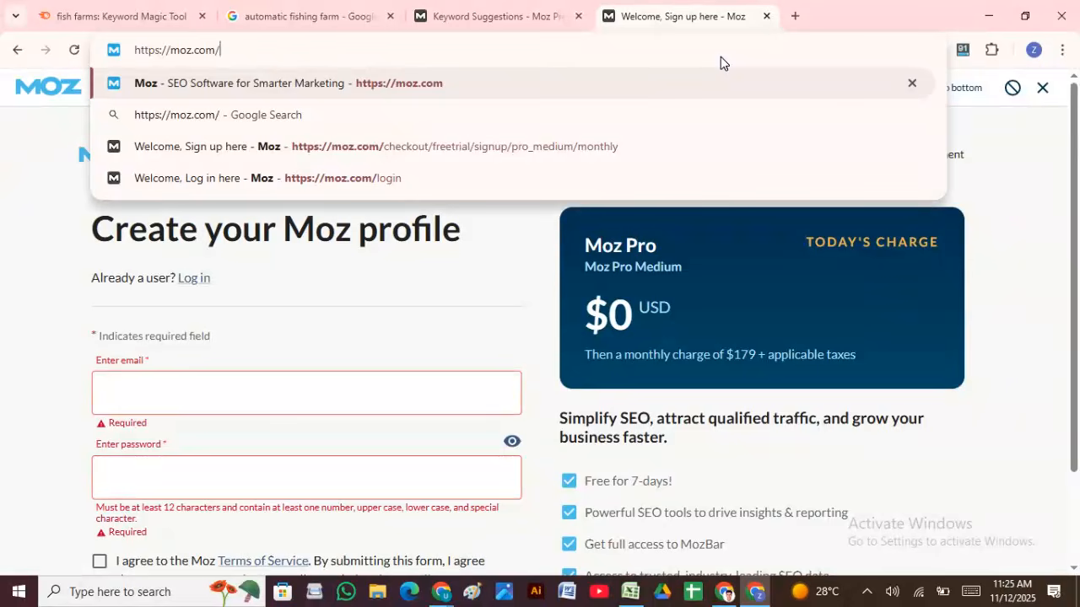
# Step: Autofill the sign-up form with the saved email and password and try submitting
pyautogui.click(292, 367)
pyautogui.click(290, 380)
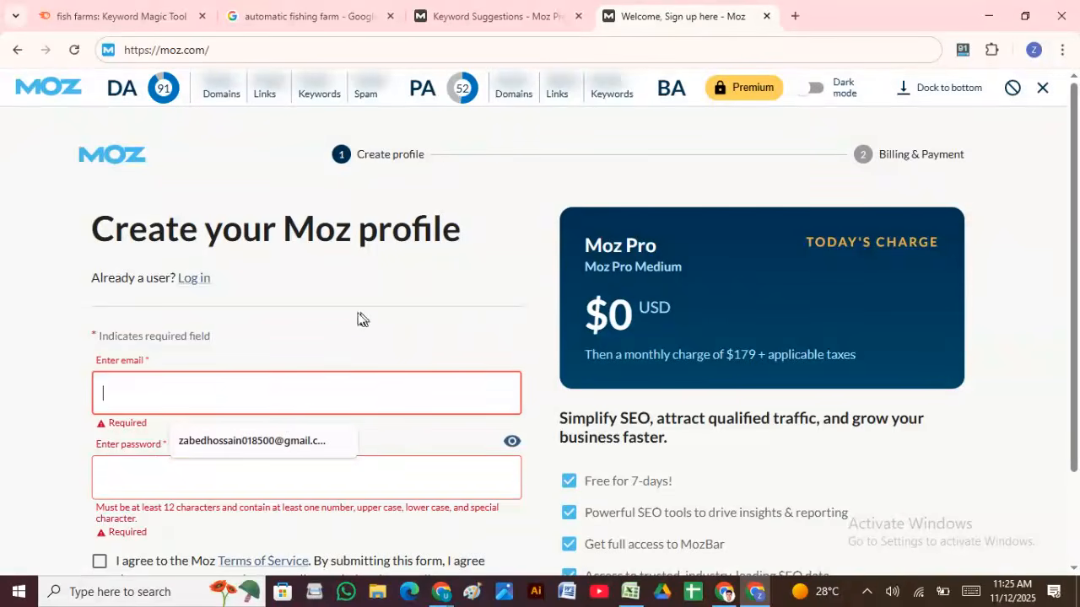
pyautogui.scroll(-1, 359, 318)
pyautogui.click(211, 365)
pyautogui.click(258, 403)
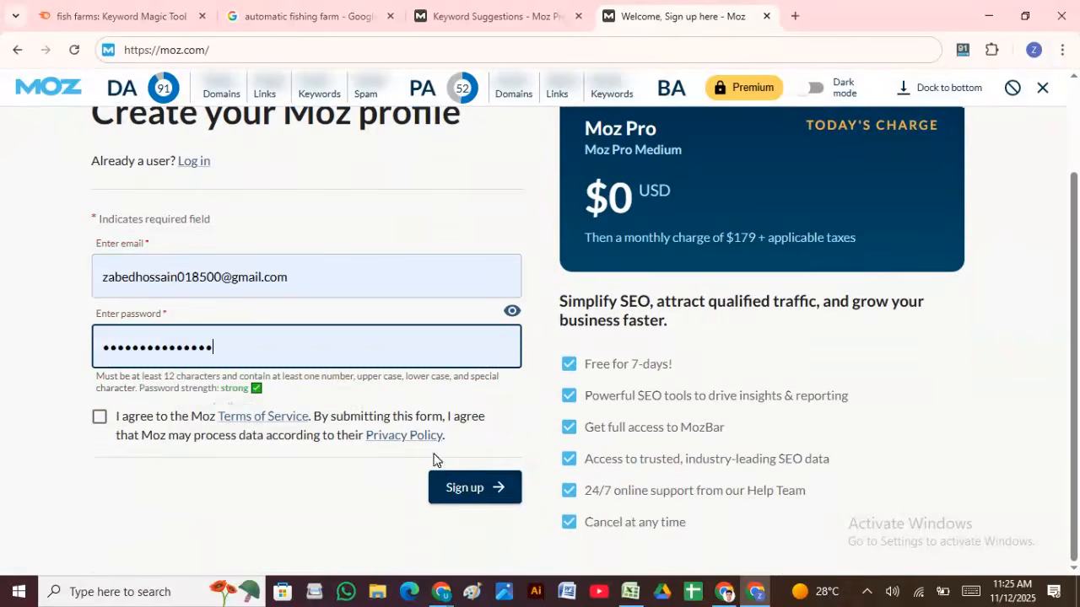
pyautogui.click(463, 482)
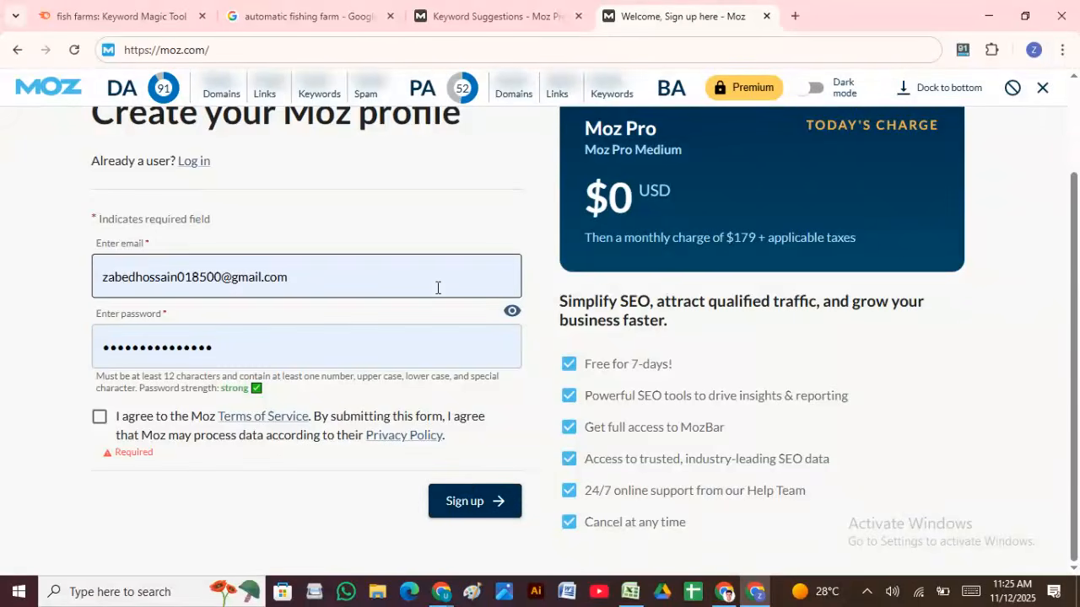
# Step: Accept the Moz Terms of Service and submit the free-trial sign-up
pyautogui.scroll(1, 458, 278)
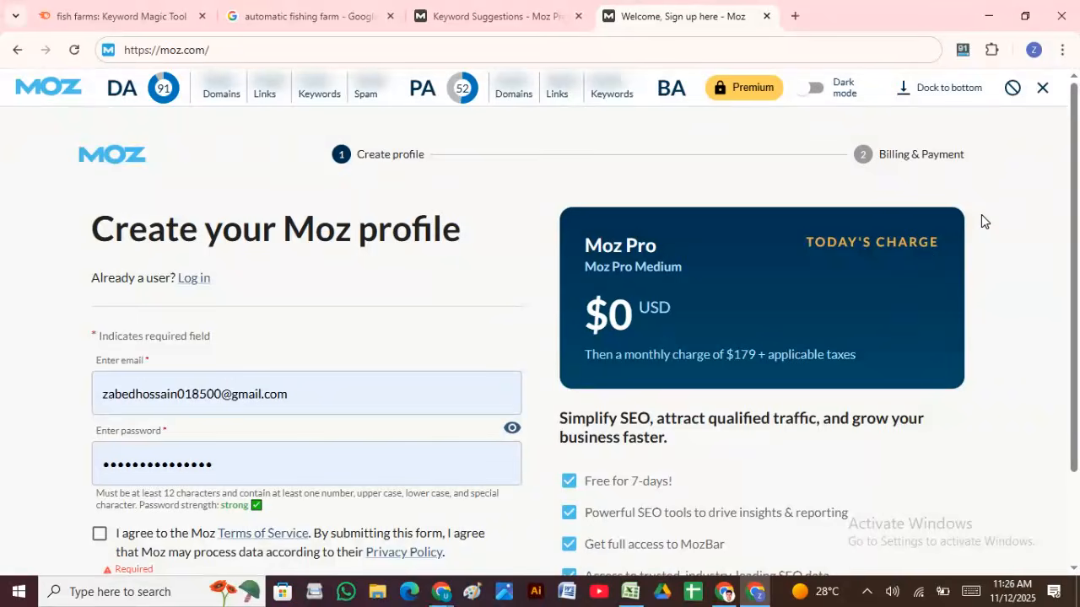
pyautogui.scroll(-2, 575, 330)
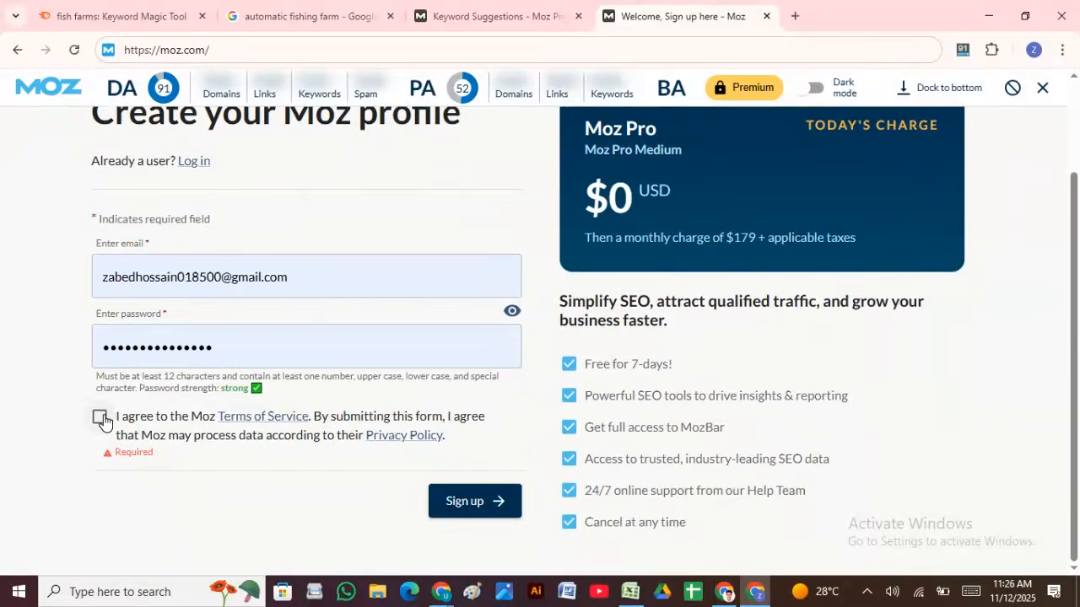
pyautogui.click(100, 417)
pyautogui.click(473, 488)
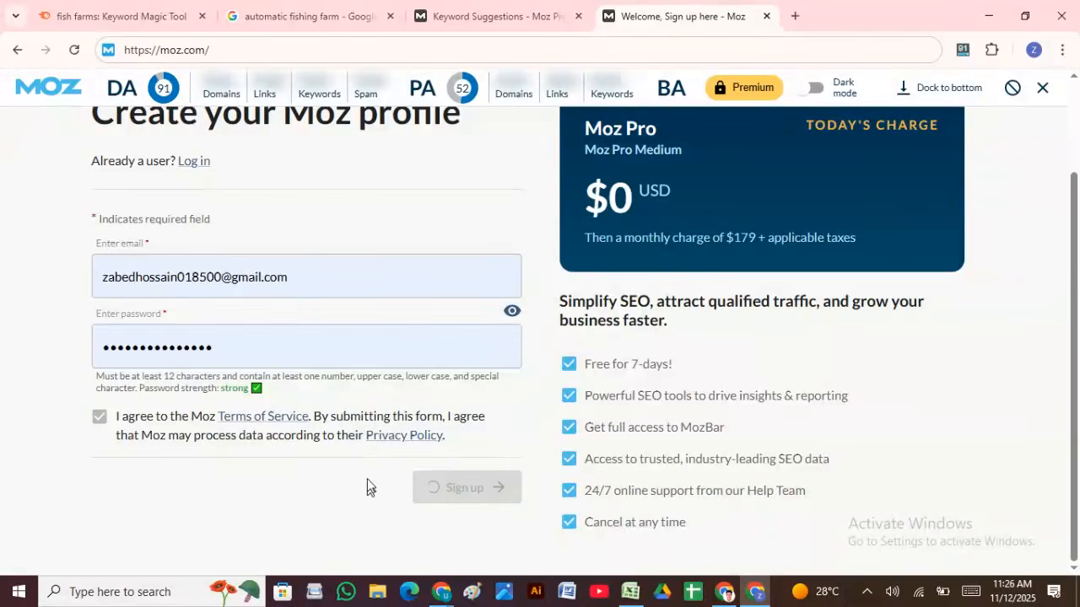
pyautogui.scroll(-2, 352, 449)
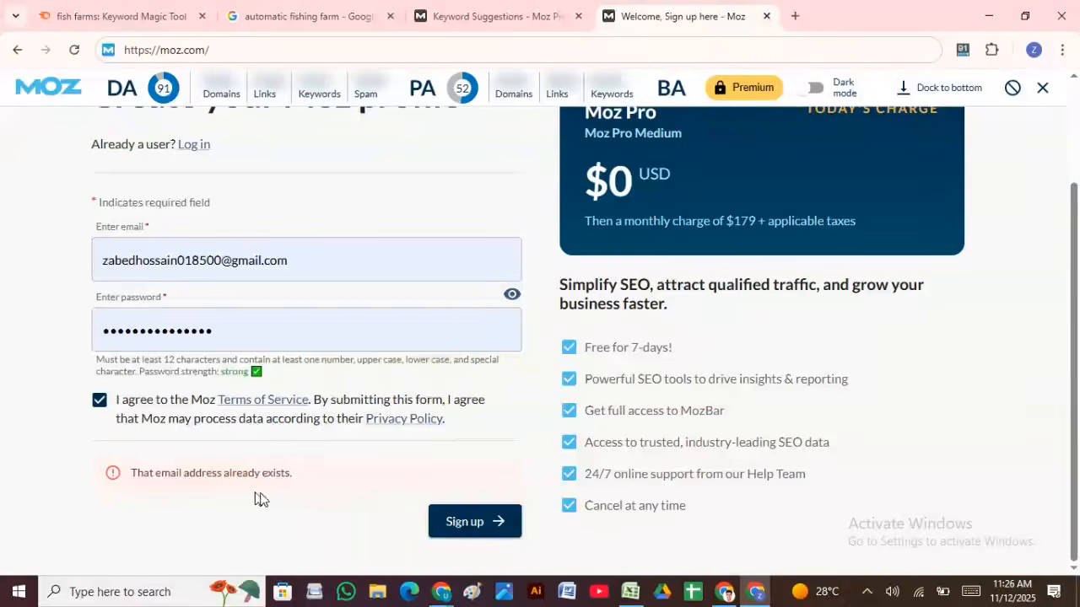
pyautogui.scroll(2, 282, 502)
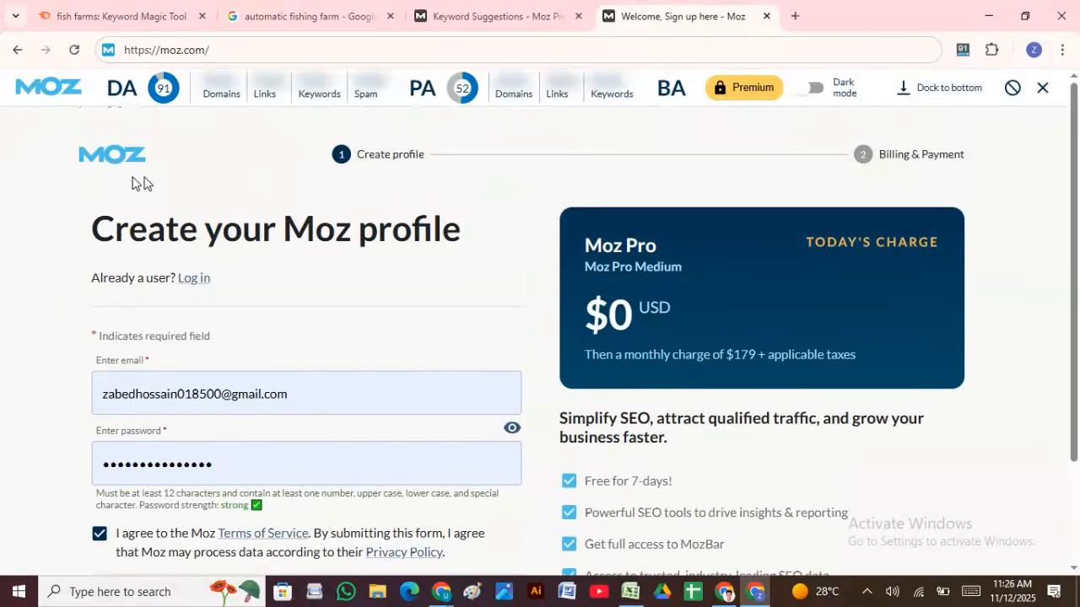
# Step: Return to the Moz login page and log in with the filled credentials
pyautogui.click(226, 48)
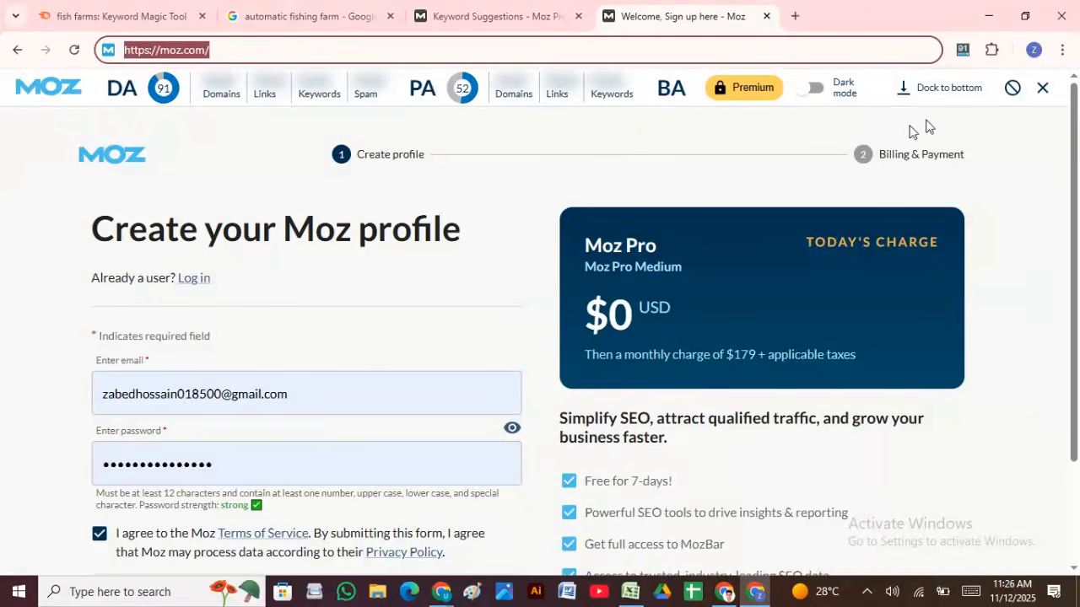
pyautogui.click(19, 50)
pyautogui.click(19, 50)
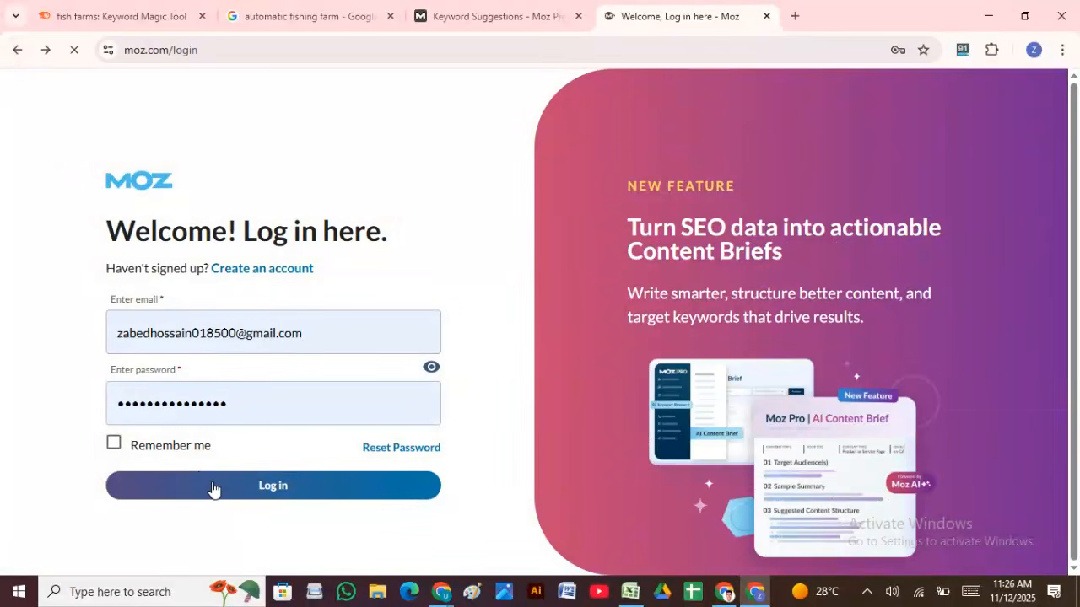
pyautogui.click(211, 486)
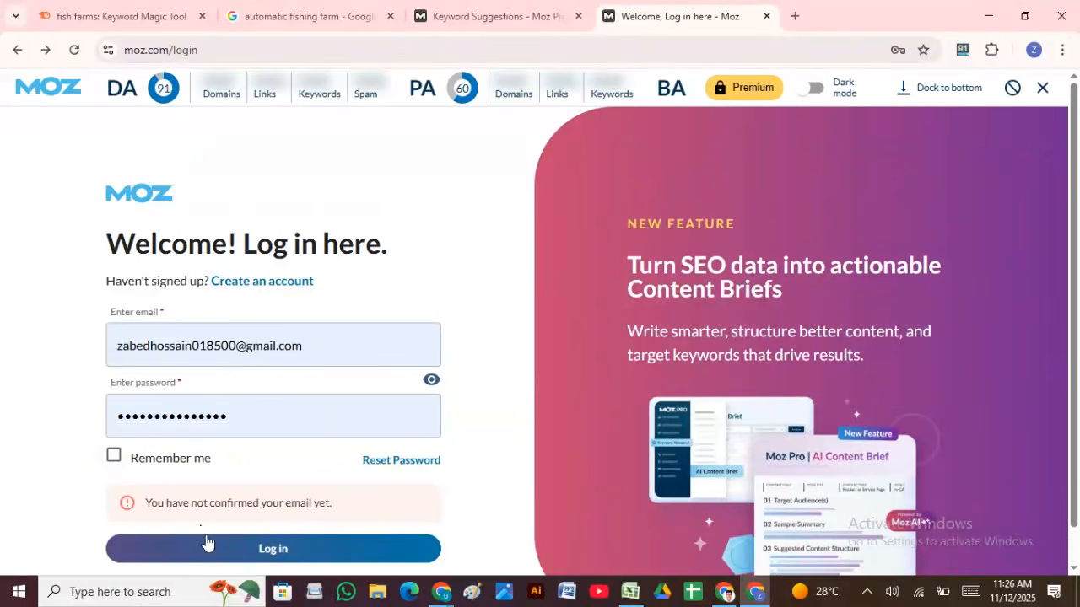
# Step: Enable Remember me, refill the saved password and retry logging in repeatedly
pyautogui.scroll(-1, 282, 410)
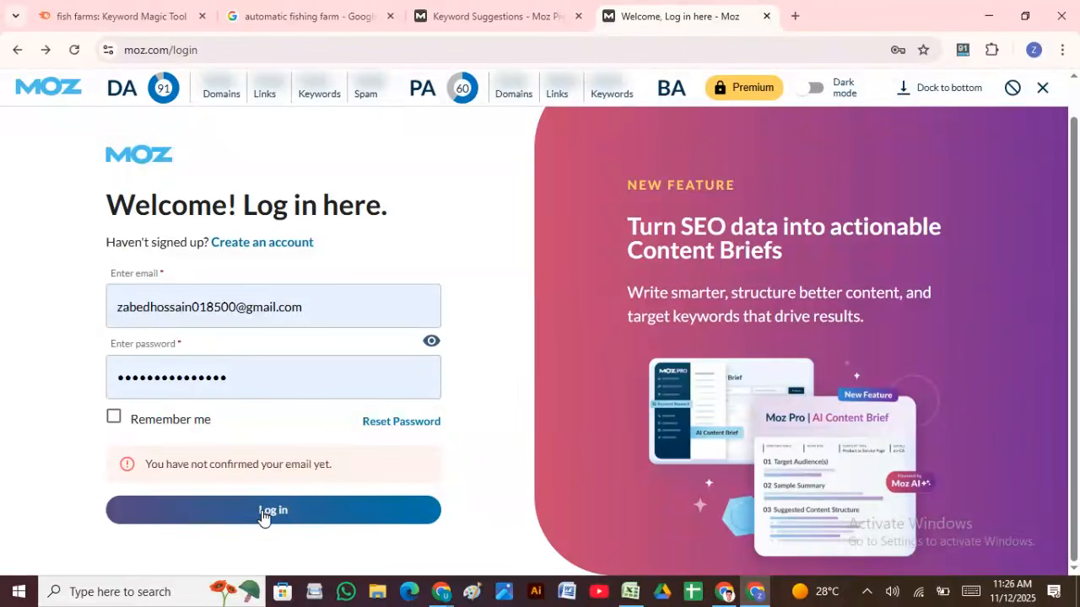
pyautogui.click(114, 417)
pyautogui.click(190, 522)
pyautogui.click(291, 508)
pyautogui.click(251, 378)
pyautogui.click(314, 429)
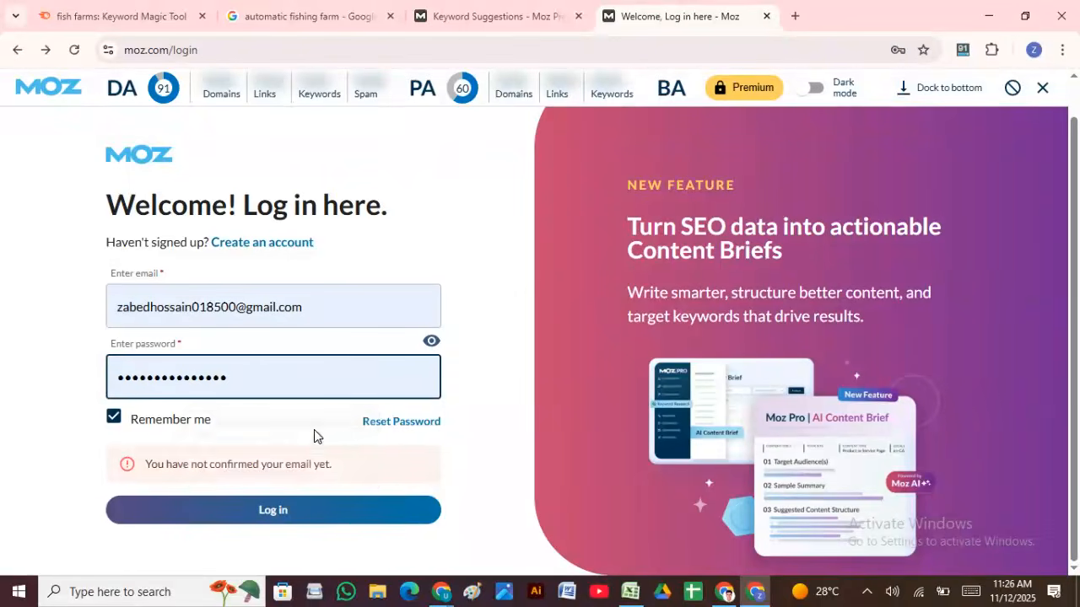
pyautogui.click(295, 518)
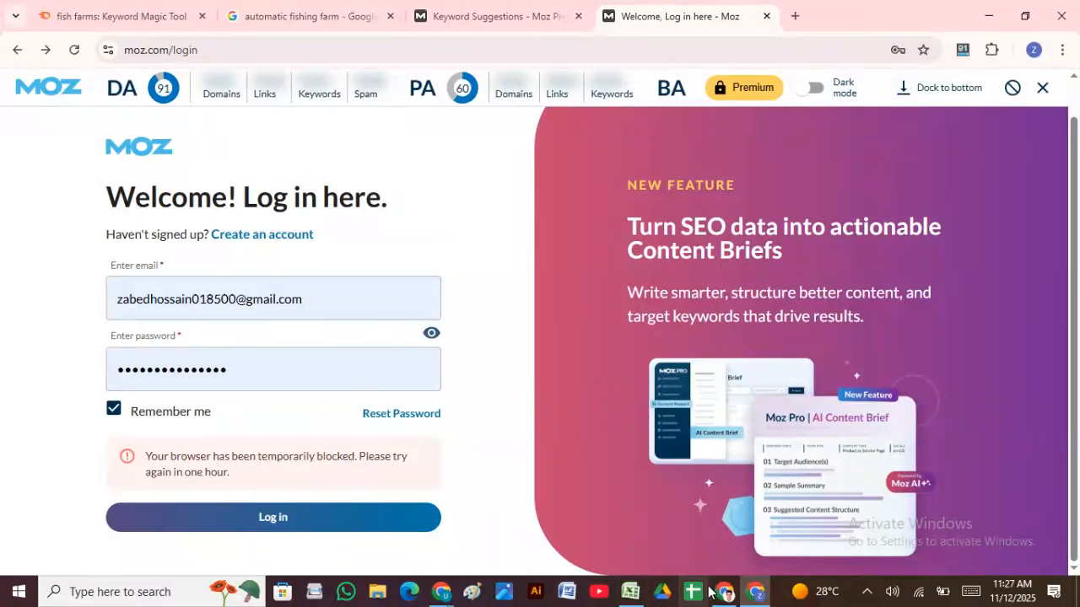
pyautogui.moveTo(723, 594)
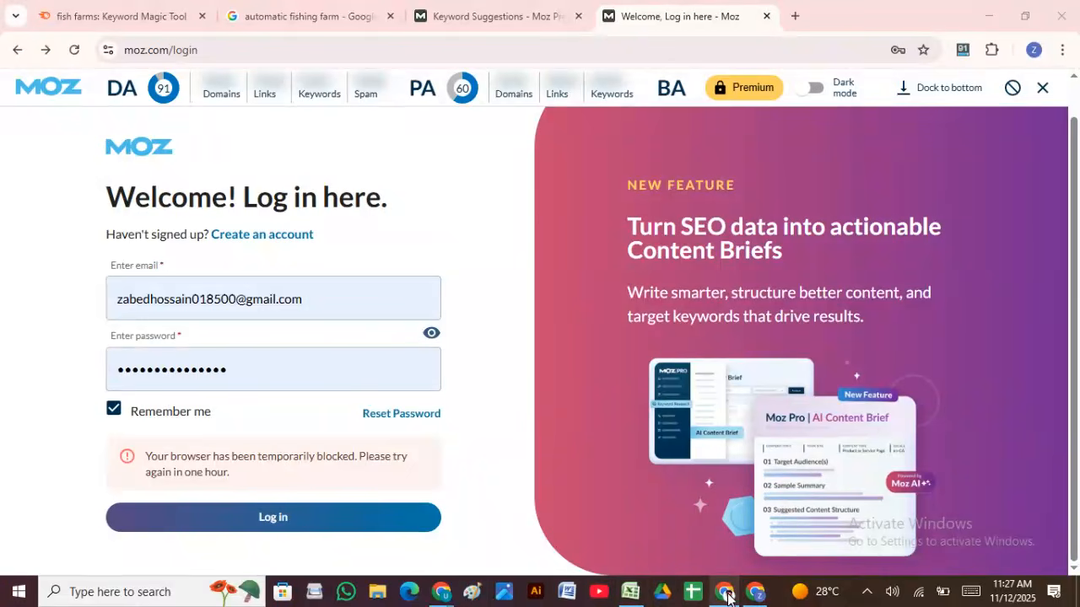
pyautogui.click(723, 593)
pyautogui.scroll(15, 448, 414)
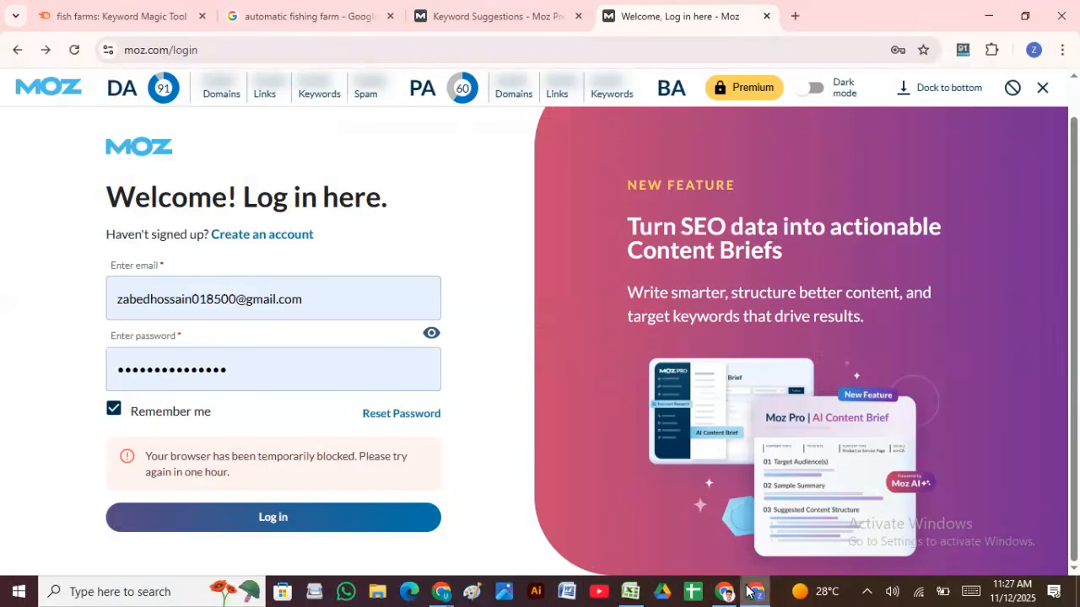
pyautogui.click(755, 592)
# Step: Search Google for 'mozbar chrome extension' in a new tab
pyautogui.click(793, 16)
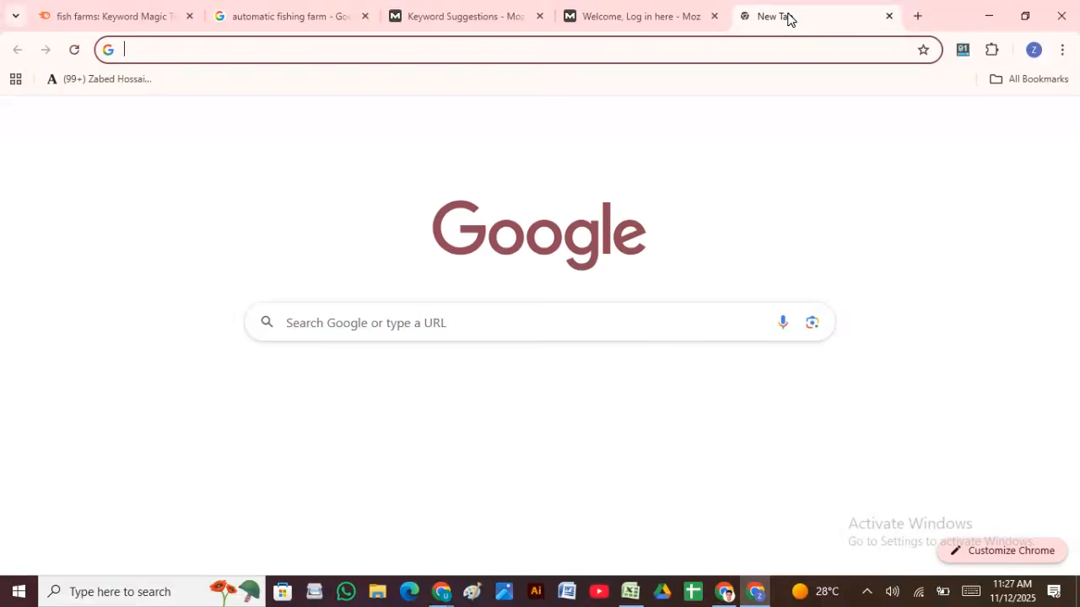
pyautogui.write('mozbar extension')
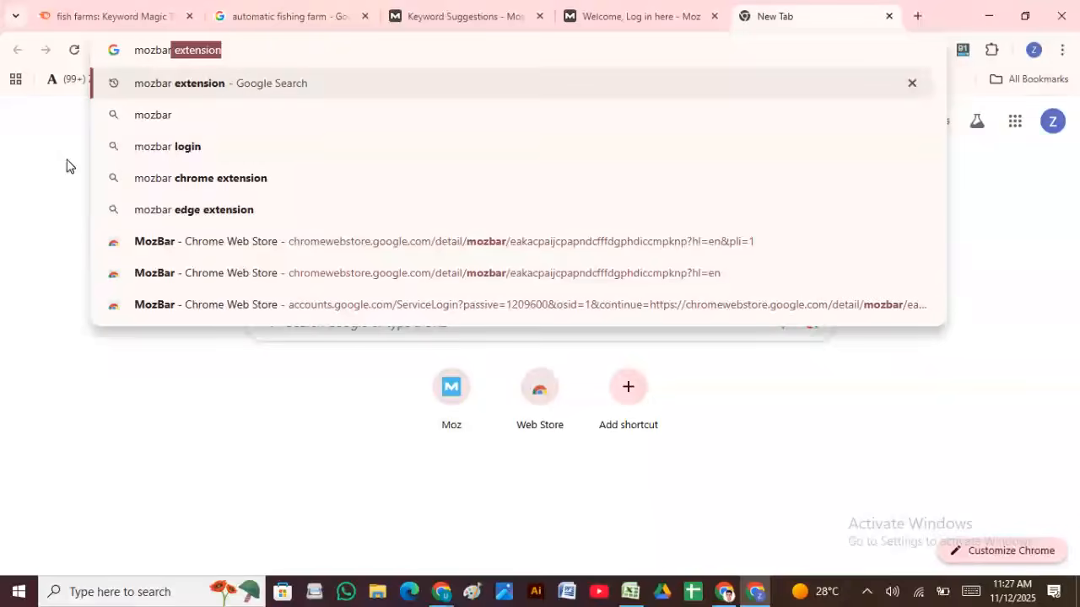
pyautogui.click(179, 185)
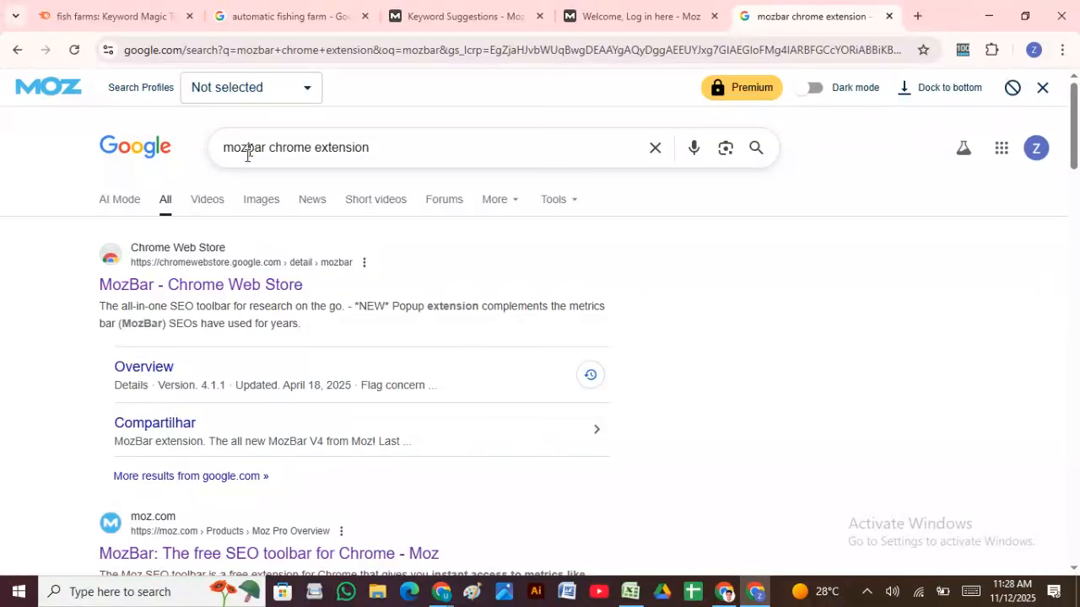
# Step: Open the 'MozBar - Chrome Web Store' result to view the extension listing
pyautogui.click(238, 286)
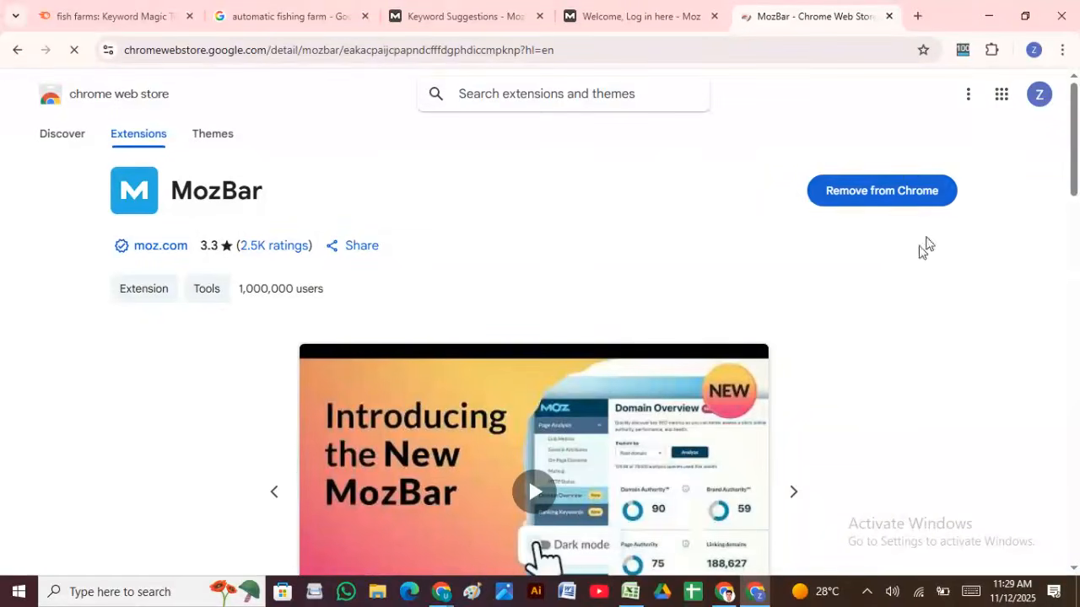
# Step: Check the installed extensions list to confirm MozBar is present and pinned
pyautogui.click(992, 52)
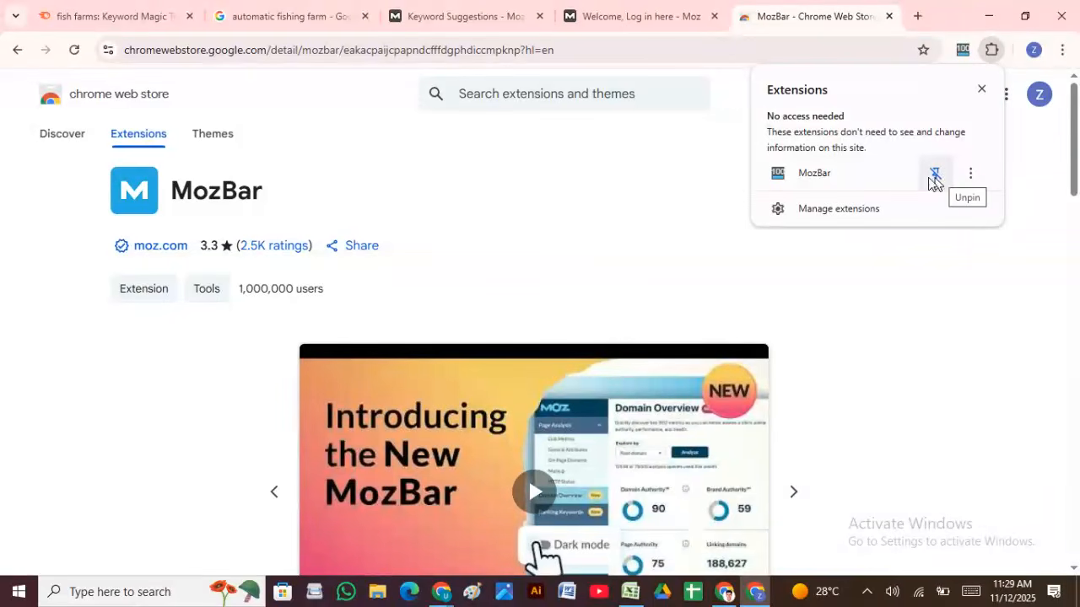
pyautogui.click(685, 153)
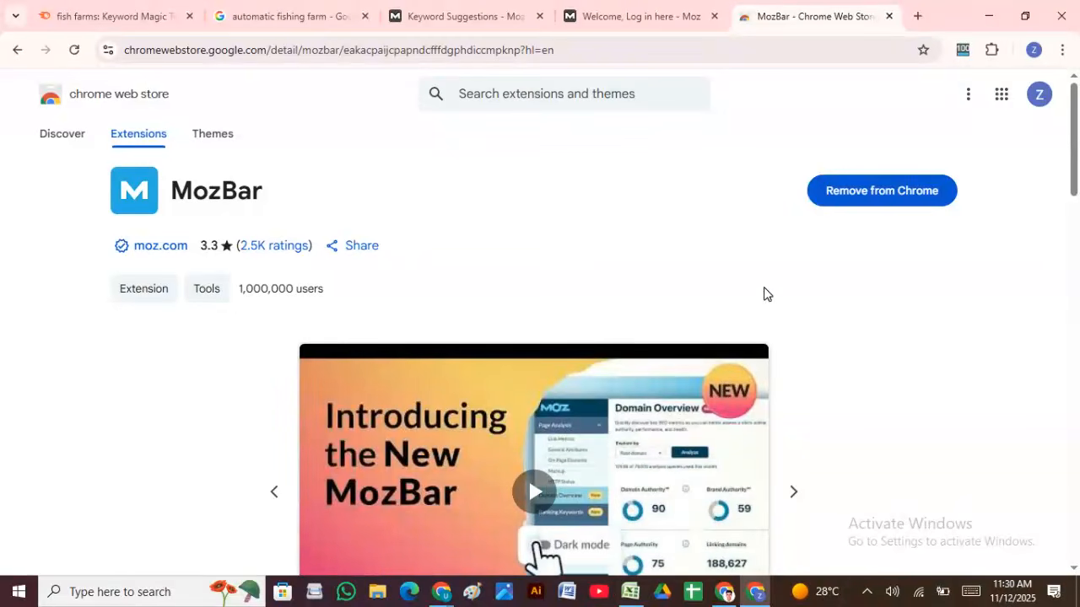
pyautogui.moveTo(723, 593)
# Step: View MozBar's Link Metrics for the store page, then start a fresh tab
pyautogui.click(966, 52)
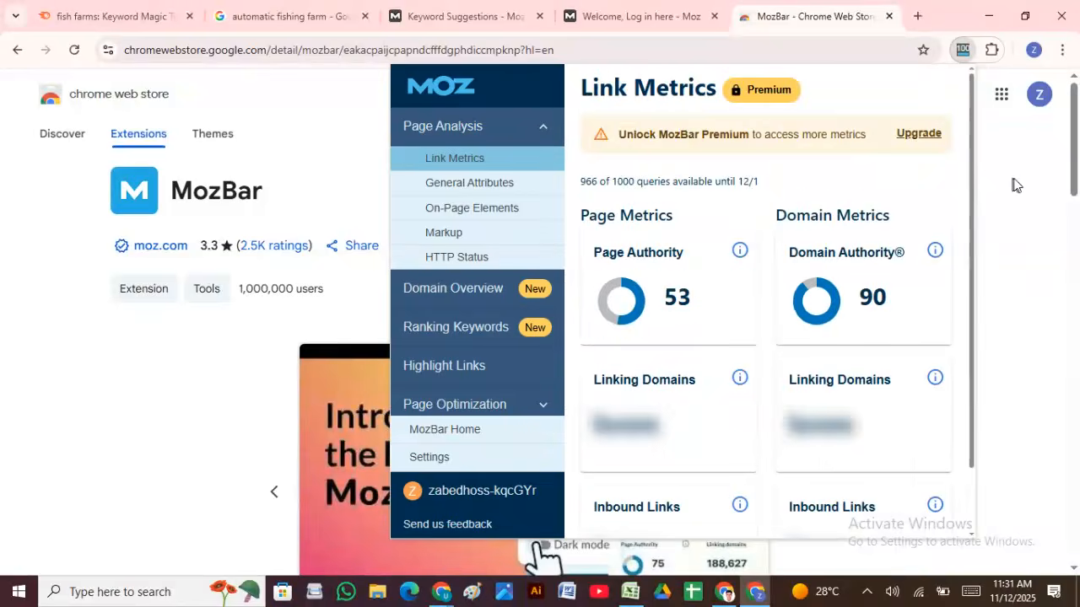
pyautogui.click(1009, 148)
pyautogui.click(991, 50)
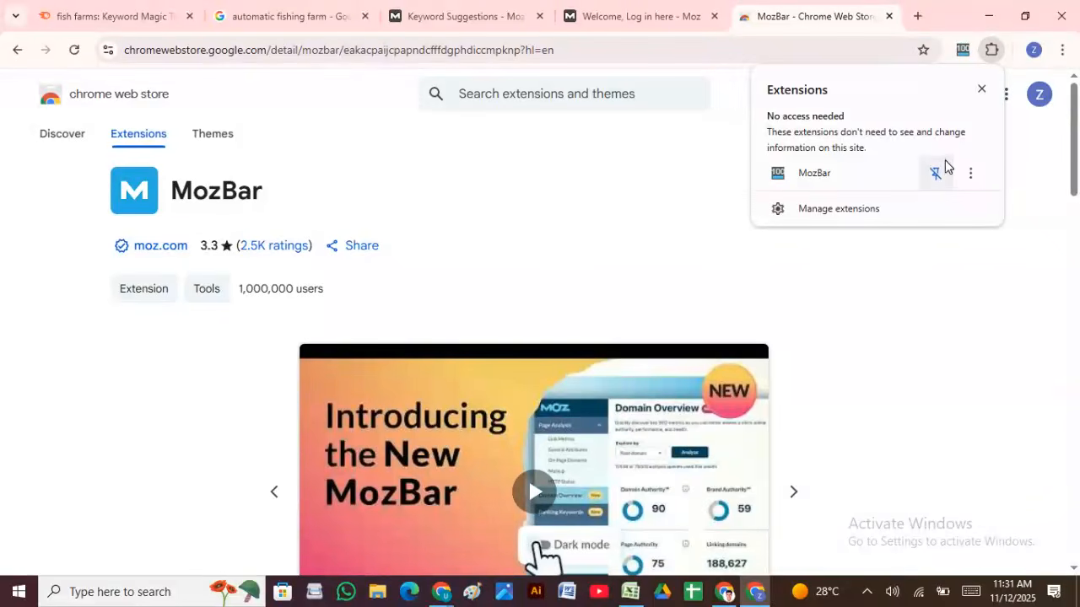
pyautogui.click(422, 122)
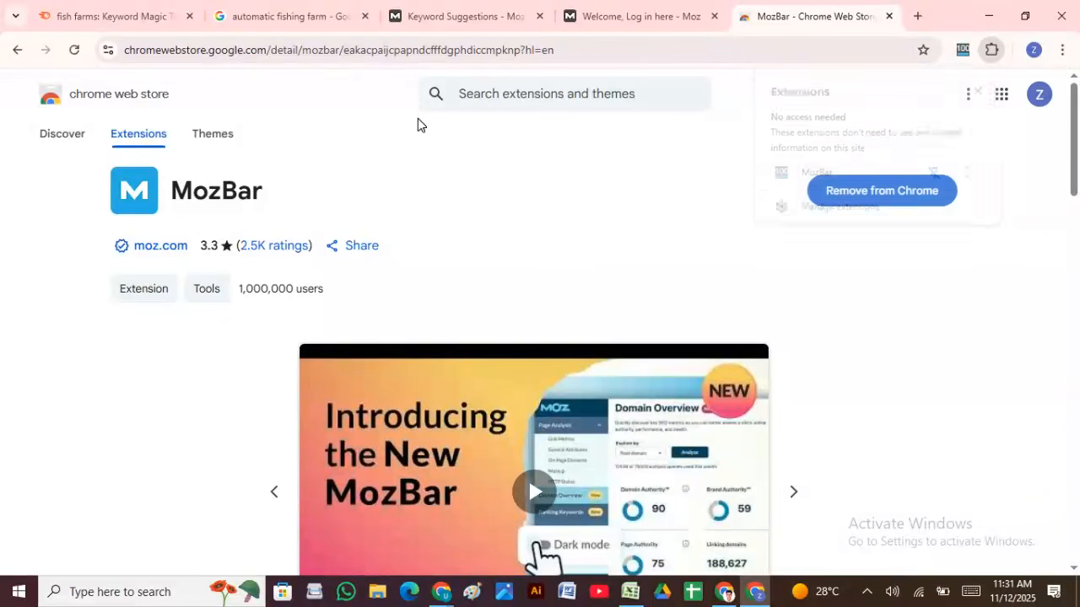
pyautogui.click(916, 15)
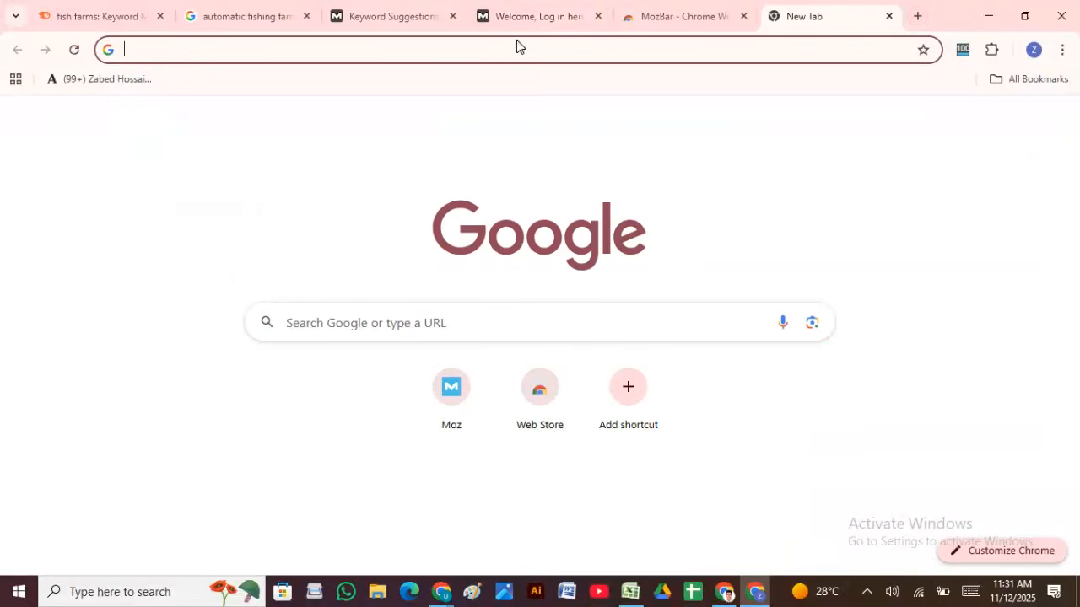
# Step: Rerun 'automatic fishing farm' from search history and return to its results tab
pyautogui.click(535, 16)
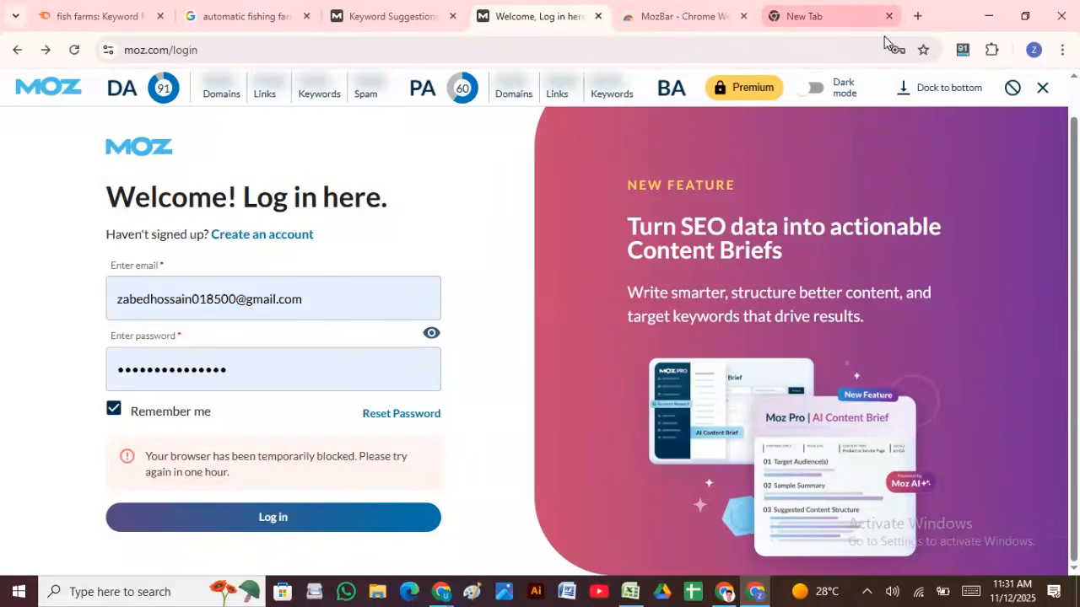
pyautogui.click(835, 12)
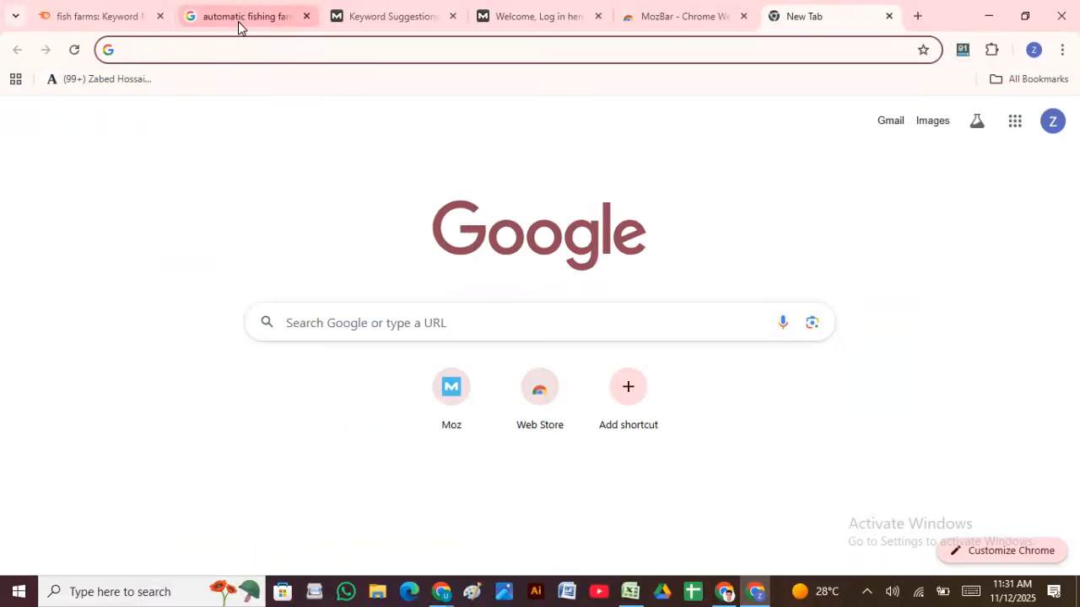
pyautogui.click(232, 47)
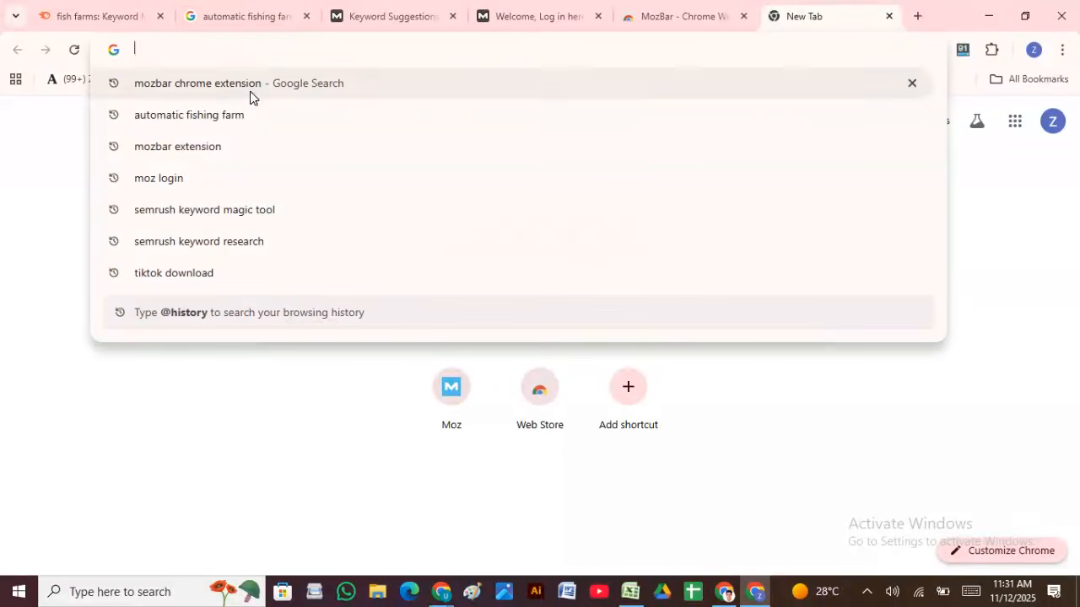
pyautogui.click(228, 114)
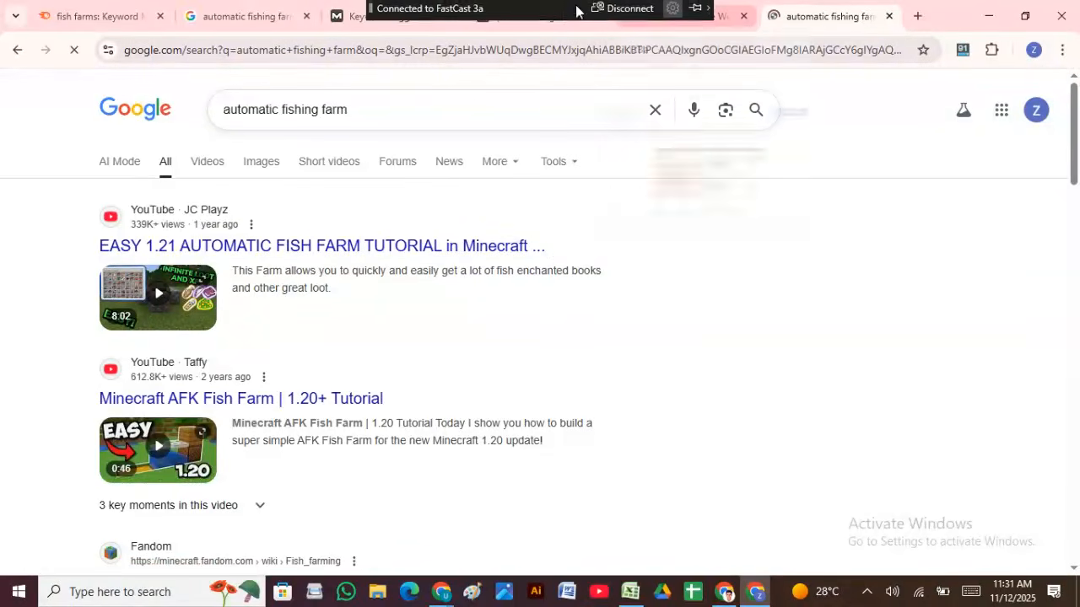
pyautogui.click(551, 15)
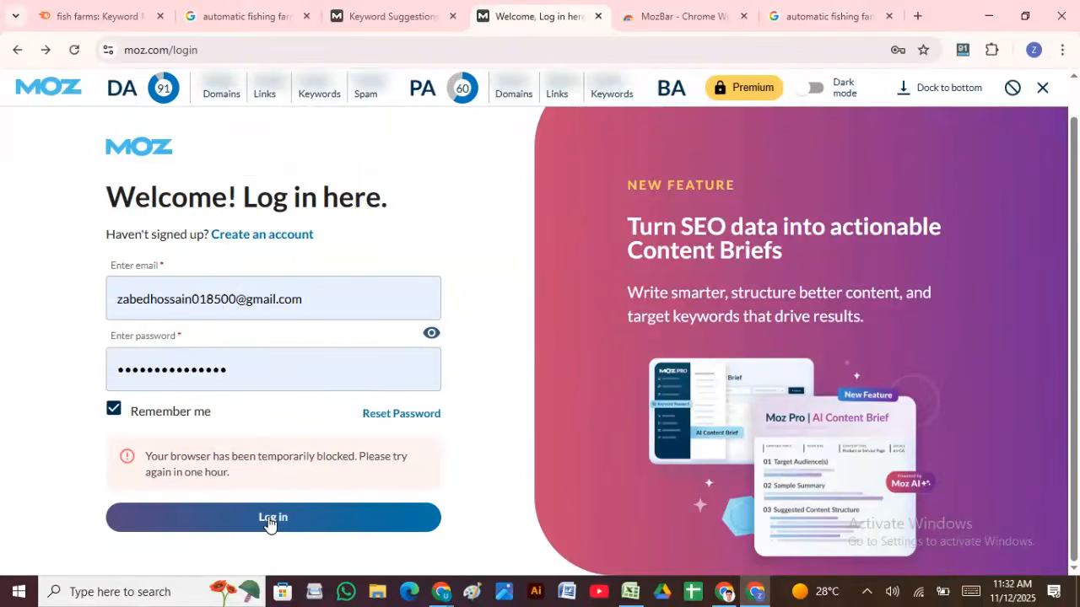
pyautogui.click(793, 14)
# Step: Read MozBar Domain/Page Authority on the automatic fishing farm results, then minimize to reveal biofloc results
pyautogui.scroll(-20, 430, 304)
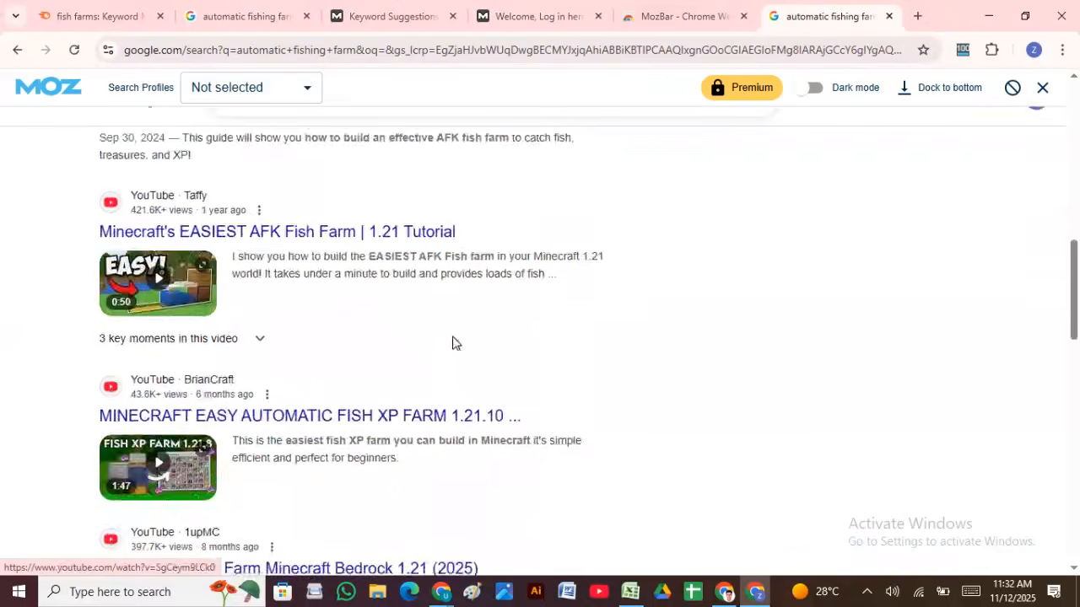
pyautogui.scroll(20, 223, 319)
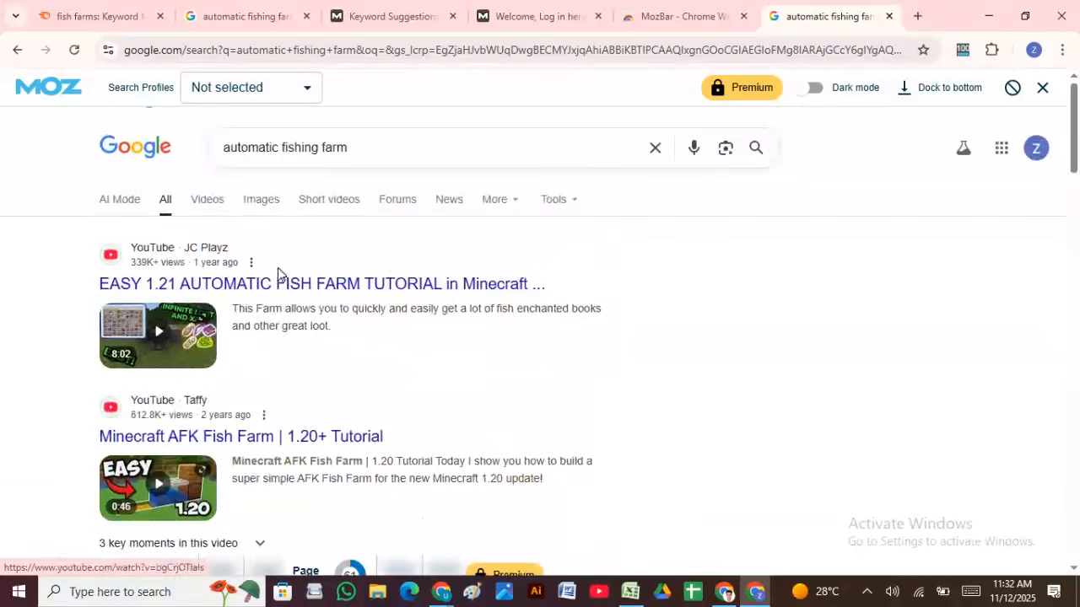
pyautogui.scroll(-5, 270, 338)
pyautogui.scroll(-3, 371, 219)
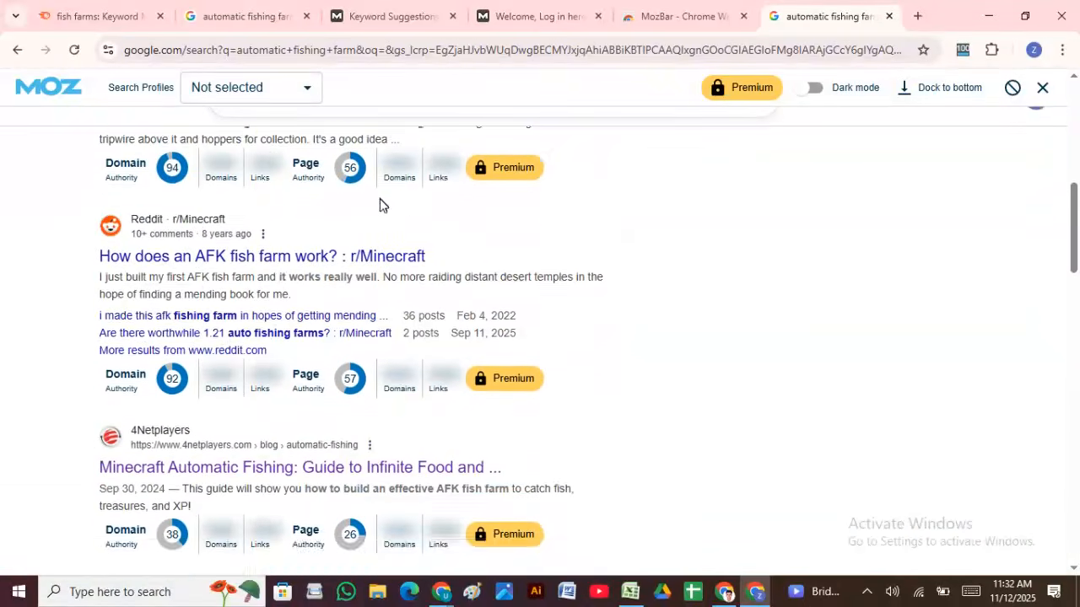
pyautogui.scroll(-12, 218, 254)
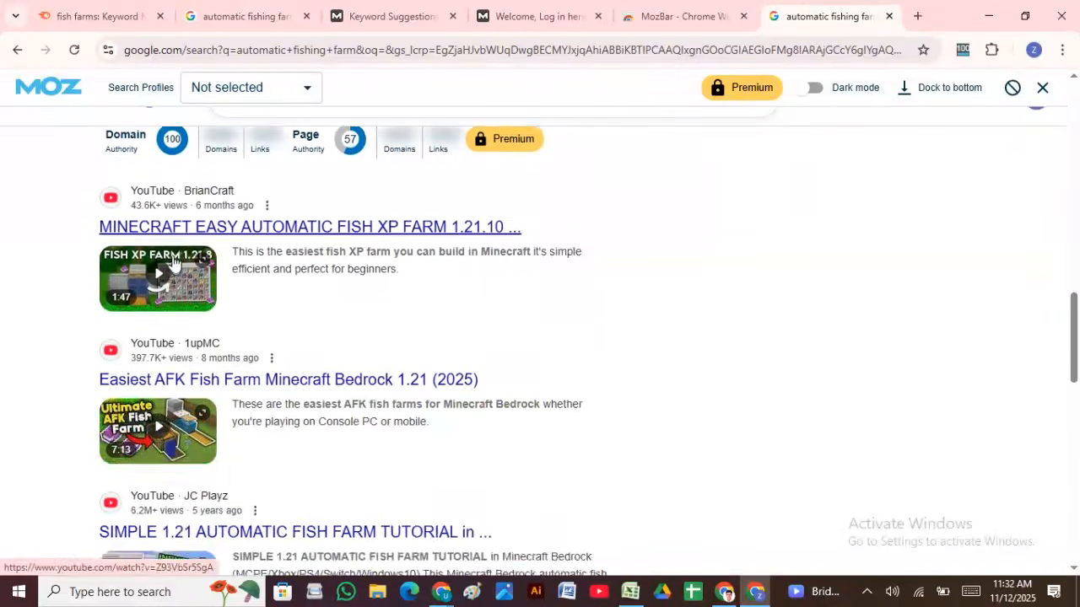
pyautogui.scroll(10, 309, 242)
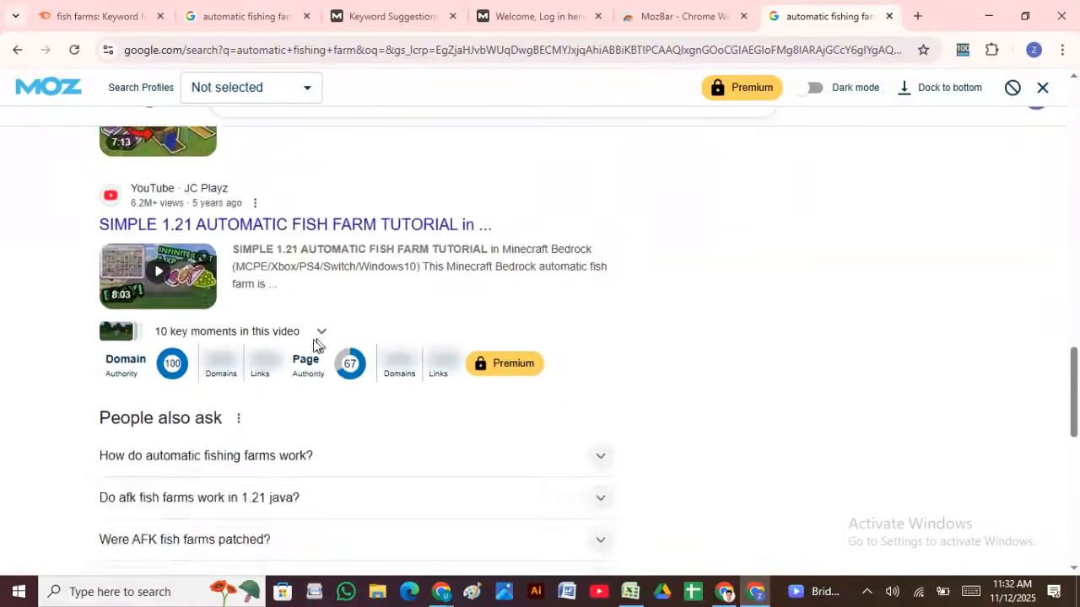
pyautogui.scroll(3, 289, 295)
pyautogui.scroll(-15, 289, 338)
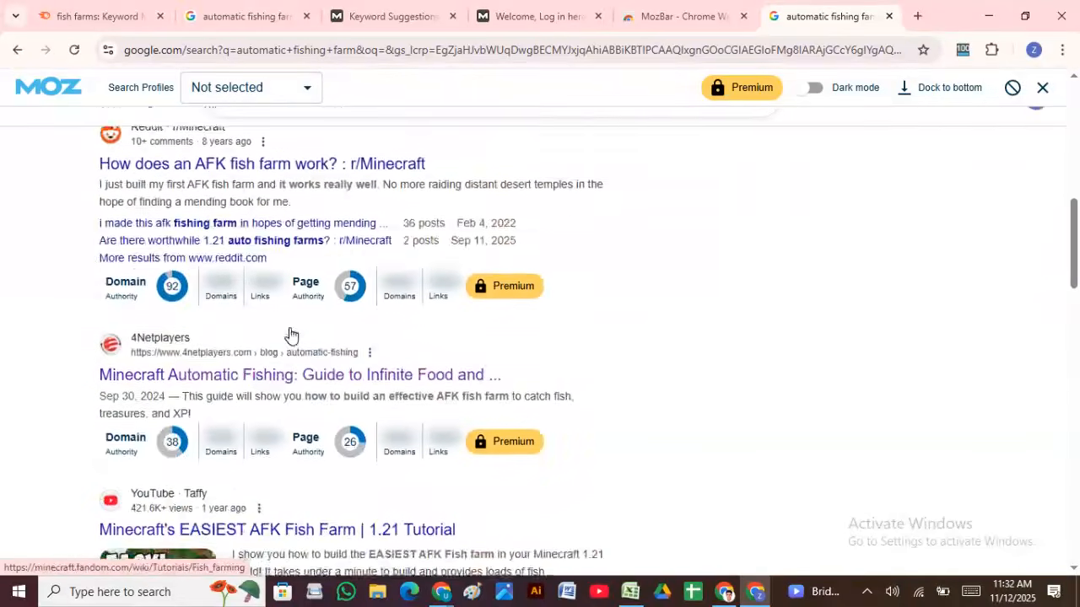
pyautogui.scroll(15, 767, 242)
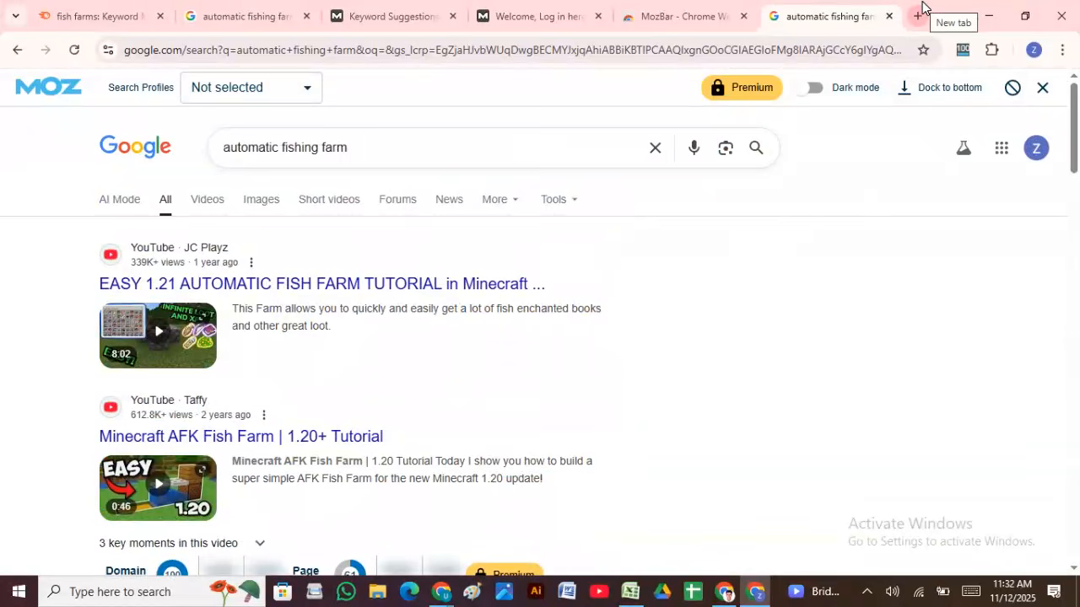
pyautogui.click(992, 10)
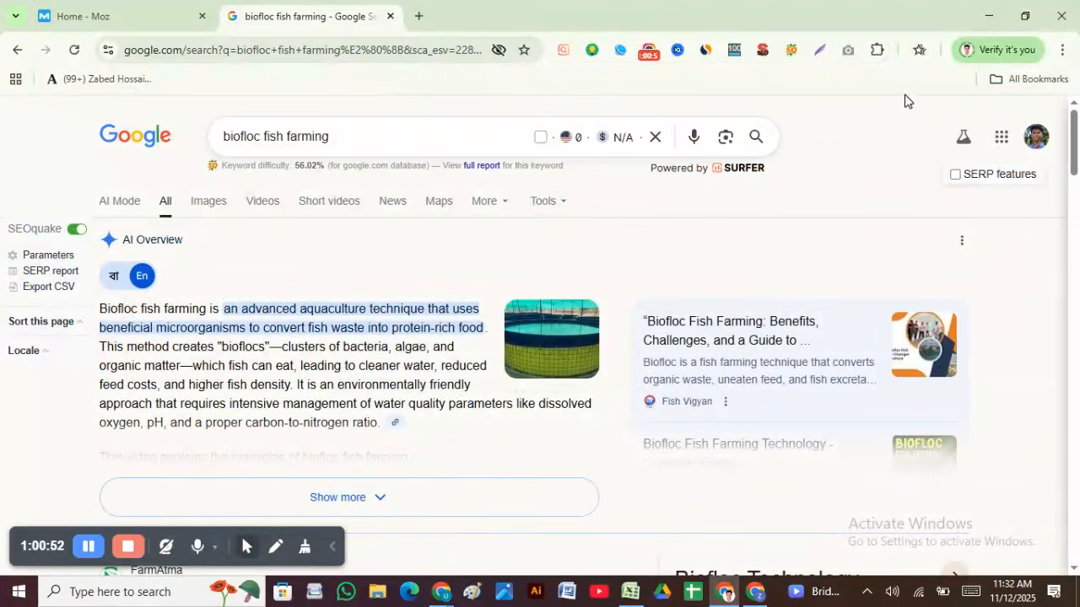
# Step: Search 'semrush keyword research' and go from Keyword Overview's Find Your Keywords to sign-up
pyautogui.click(420, 17)
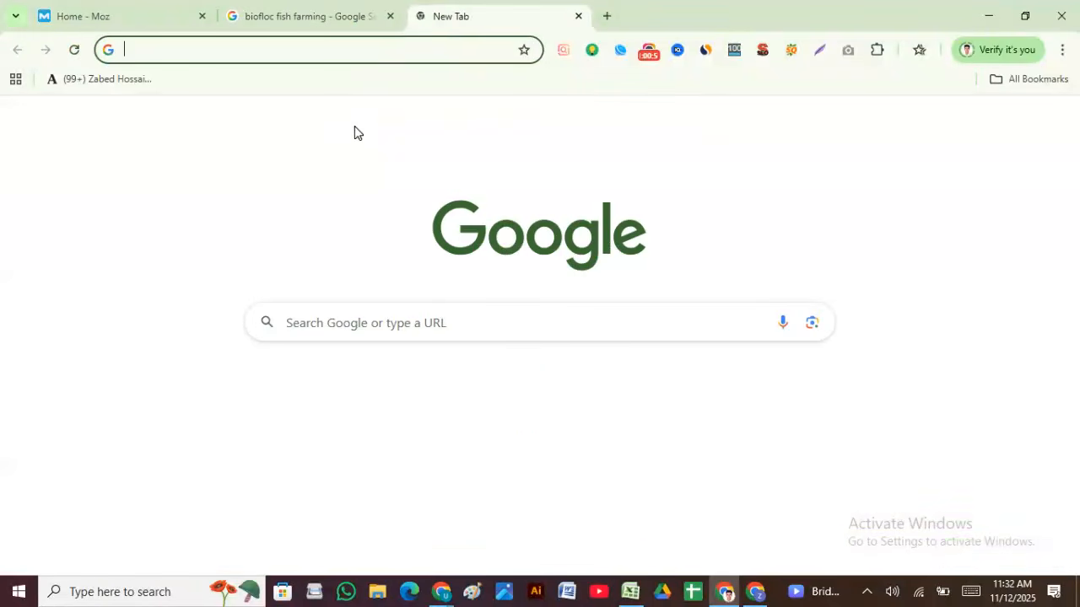
pyautogui.write('semru')
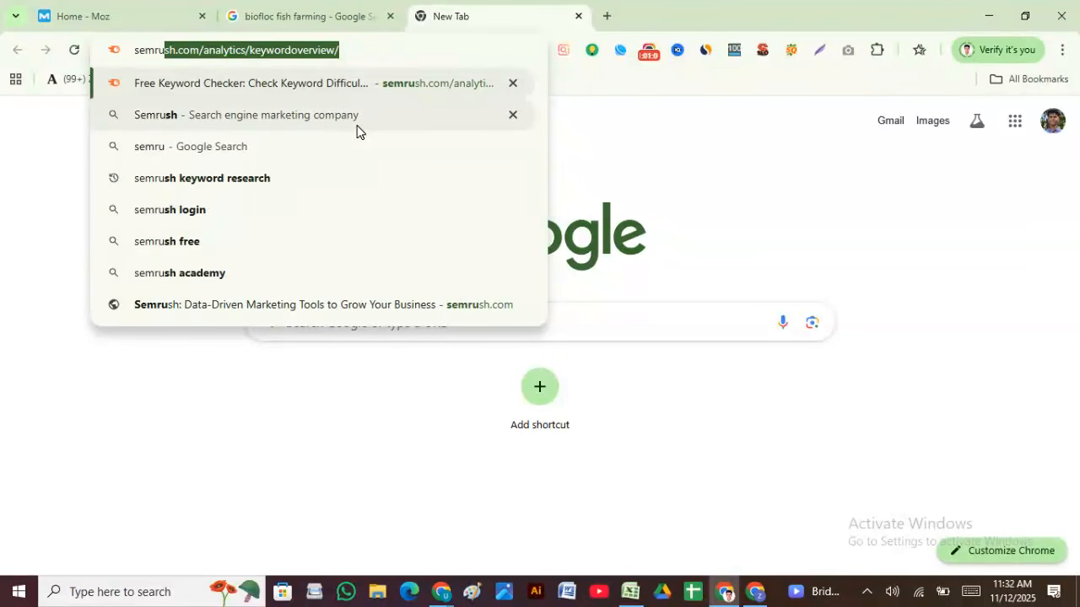
pyautogui.click(205, 178)
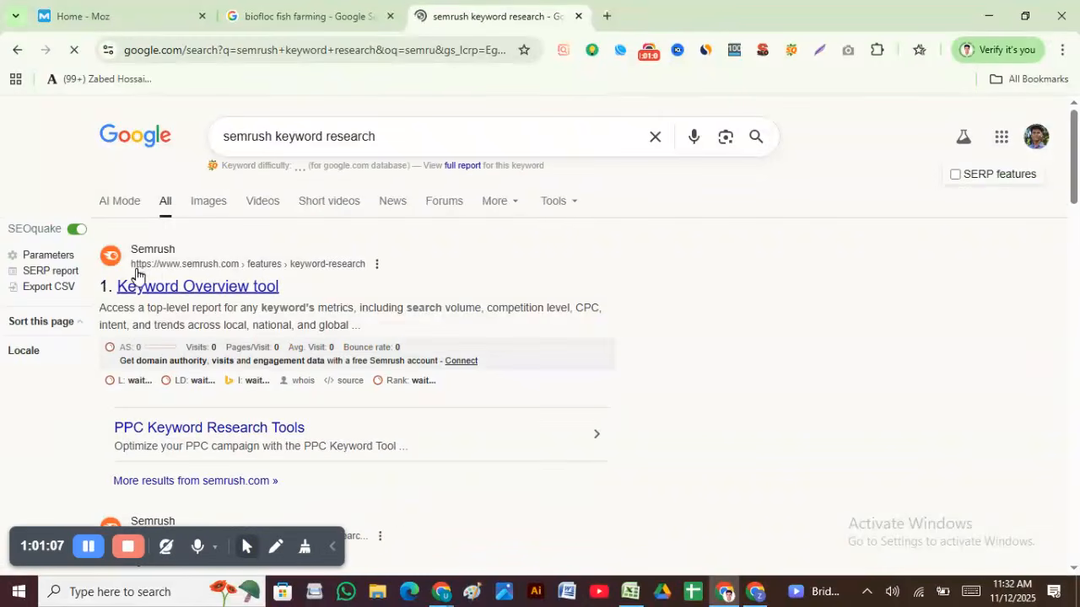
pyautogui.click(235, 286)
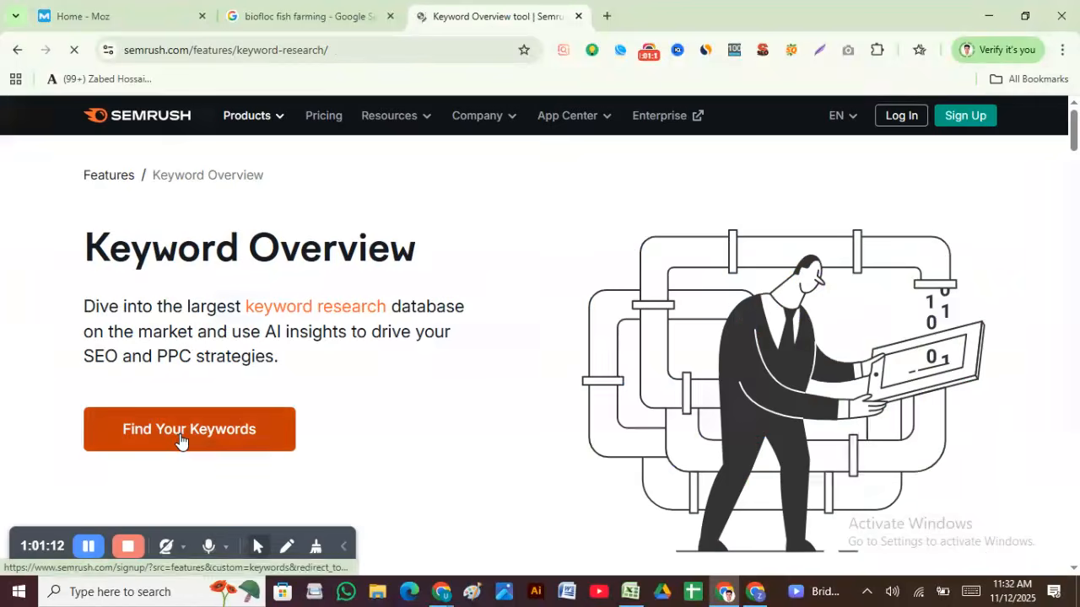
pyautogui.click(186, 435)
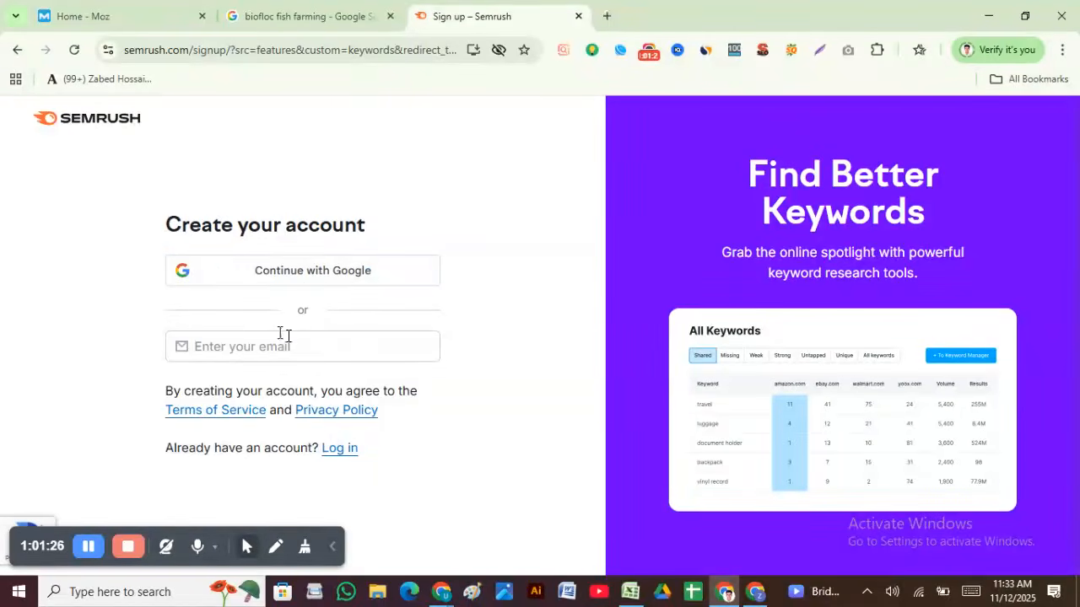
# Step: Create the Semrush account via Continue with Google, choosing a Google account
pyautogui.click(265, 288)
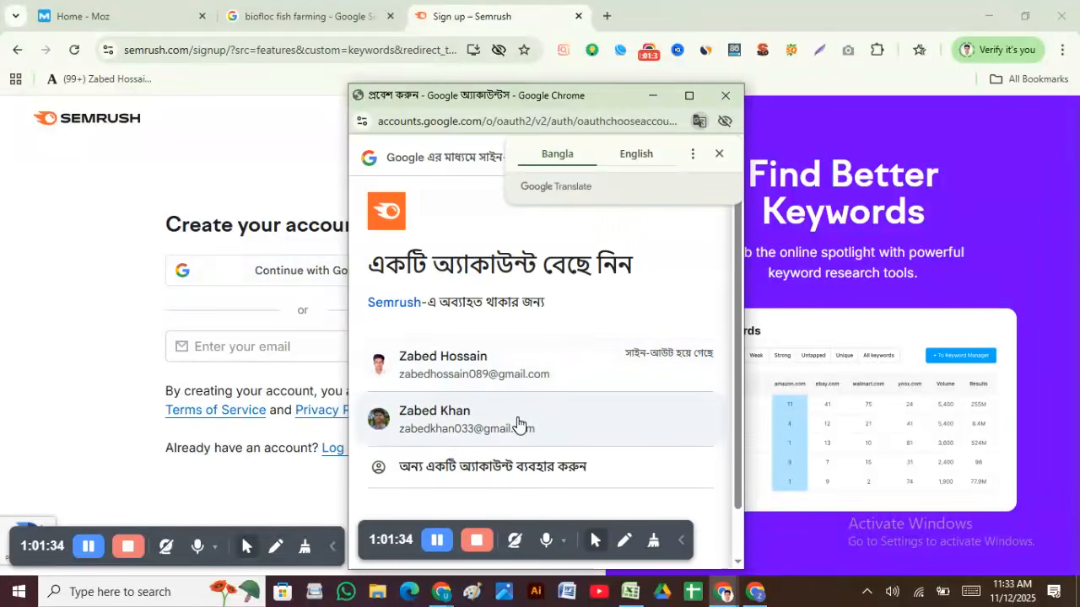
pyautogui.click(518, 425)
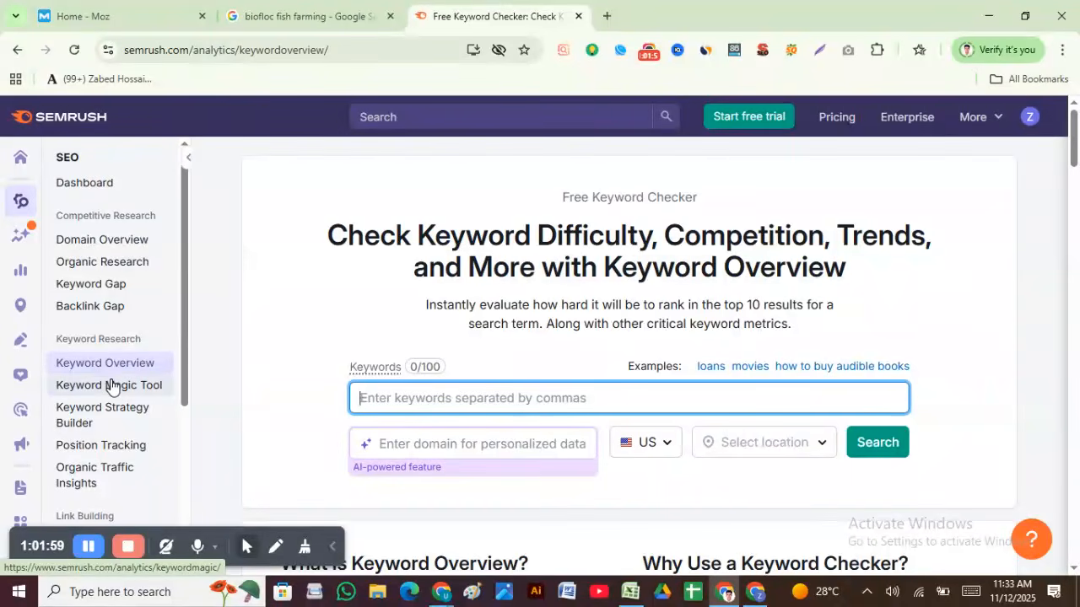
# Step: Open the Keyword Magic Tool and pick Bangladesh from the database country list
pyautogui.click(110, 386)
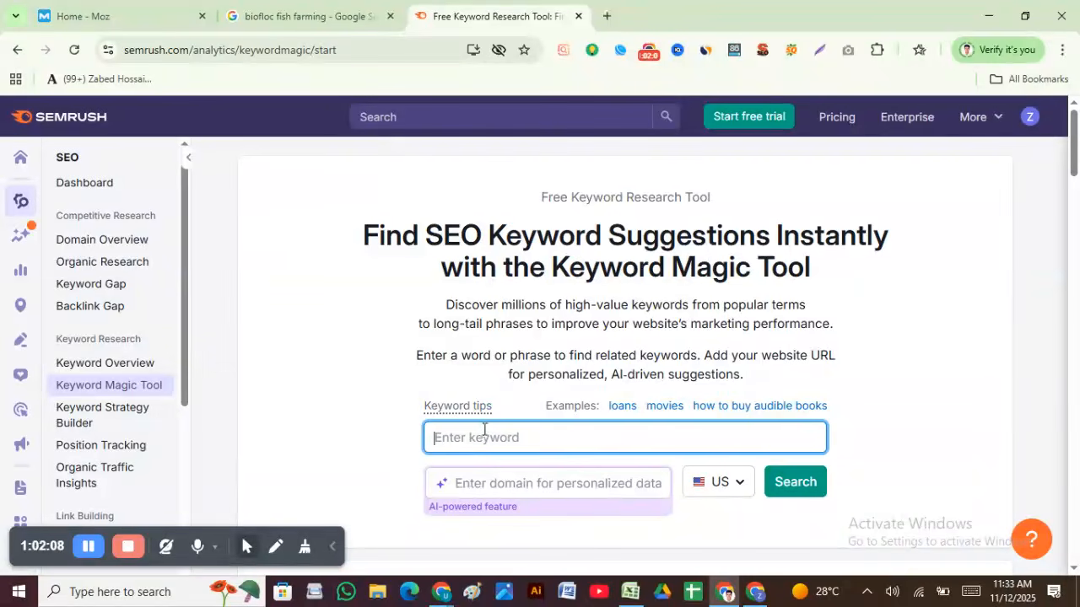
pyautogui.click(737, 489)
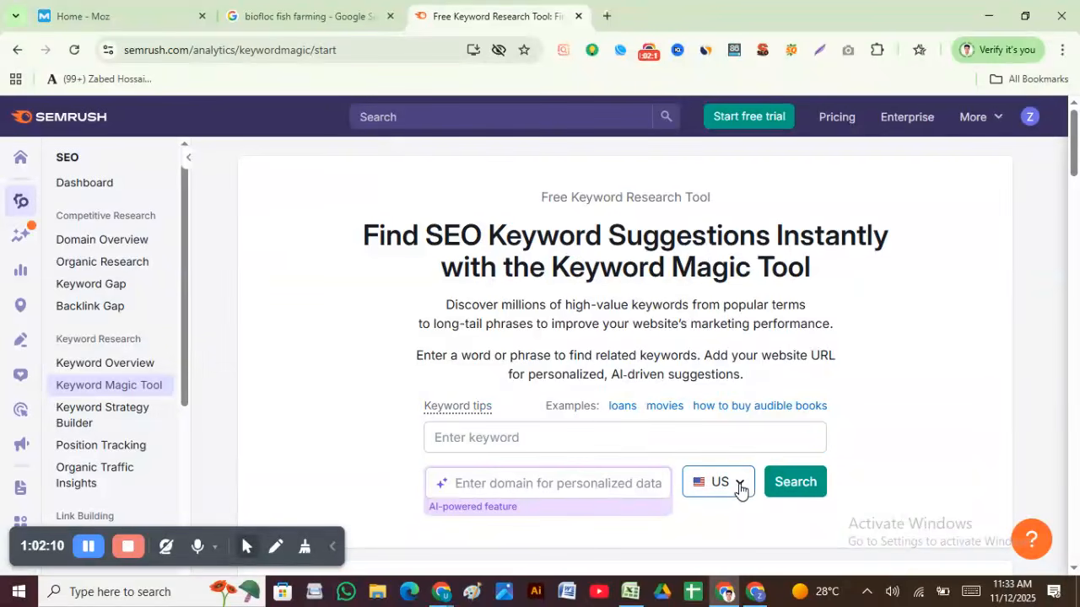
pyautogui.scroll(-3, 736, 485)
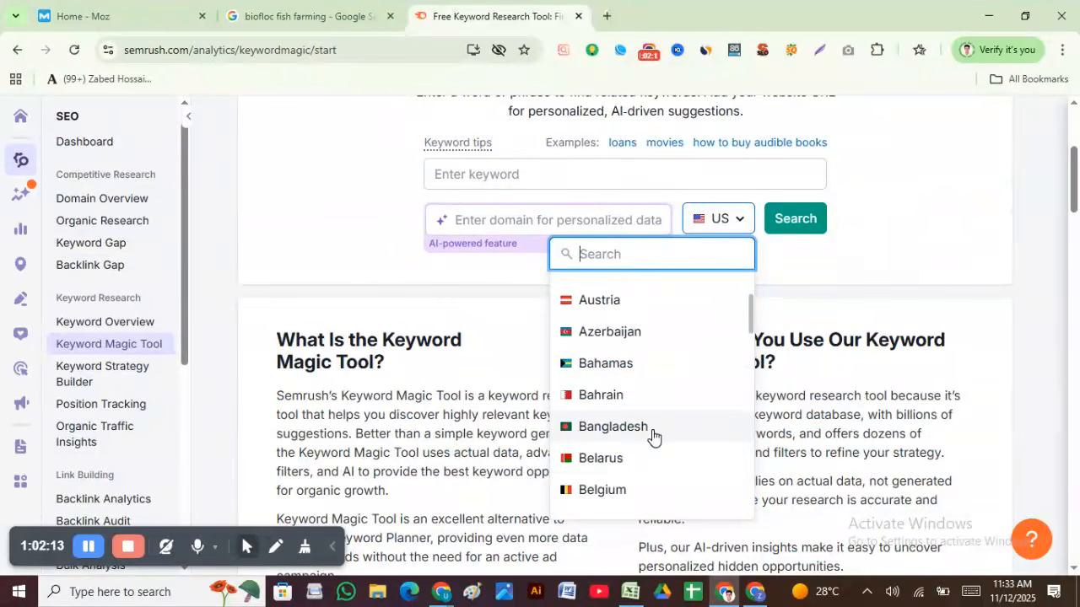
pyautogui.scroll(3, 650, 436)
pyautogui.scroll(-3, 650, 435)
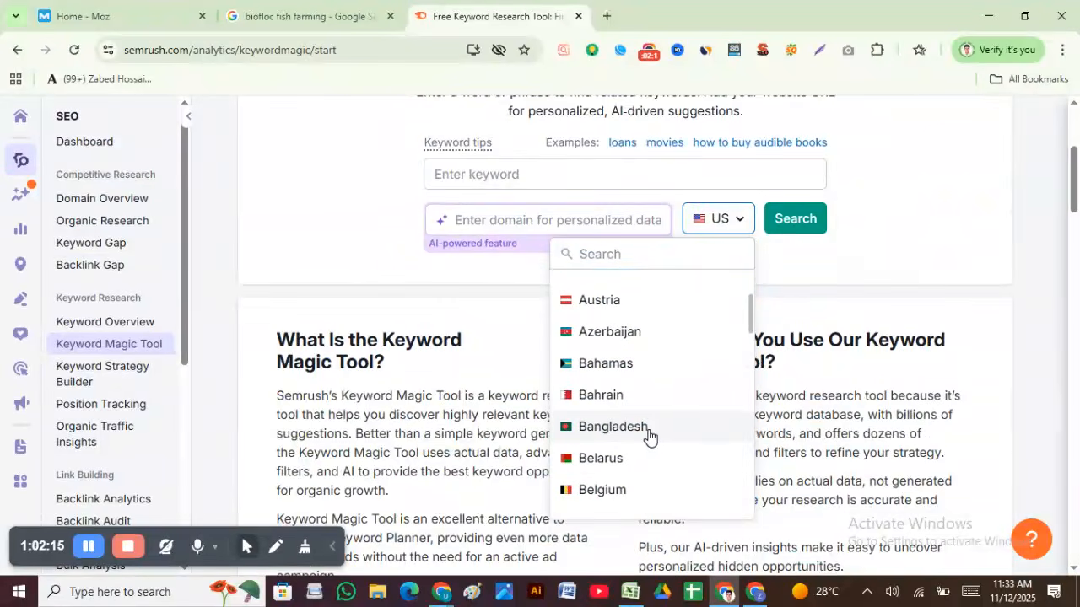
pyautogui.click(643, 427)
# Step: Focus the empty keyword field and look over the Keyword Magic Tool page
pyautogui.click(538, 173)
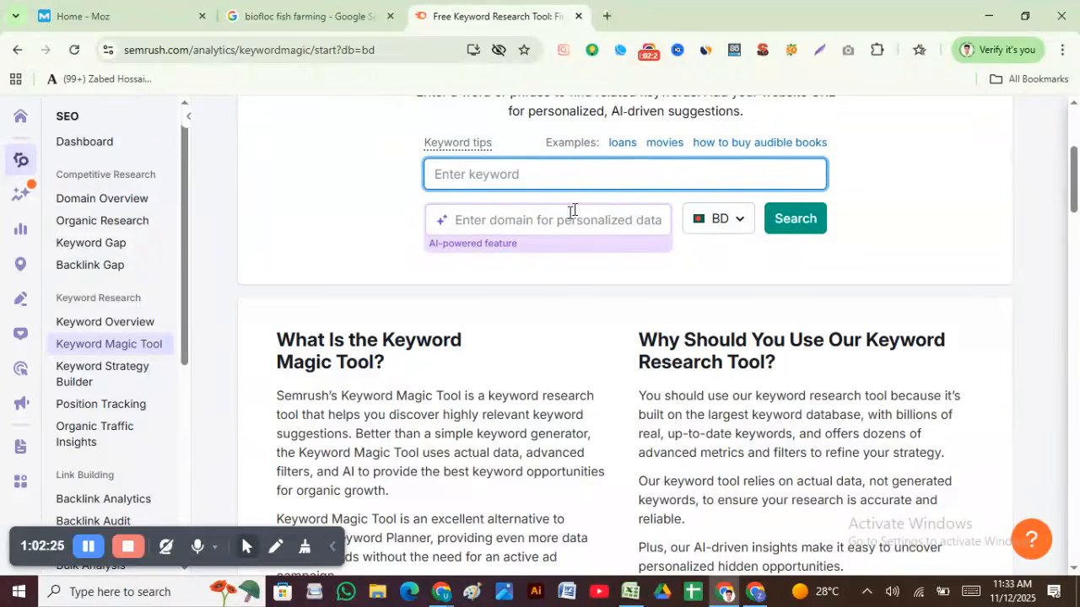
pyautogui.scroll(3, 573, 210)
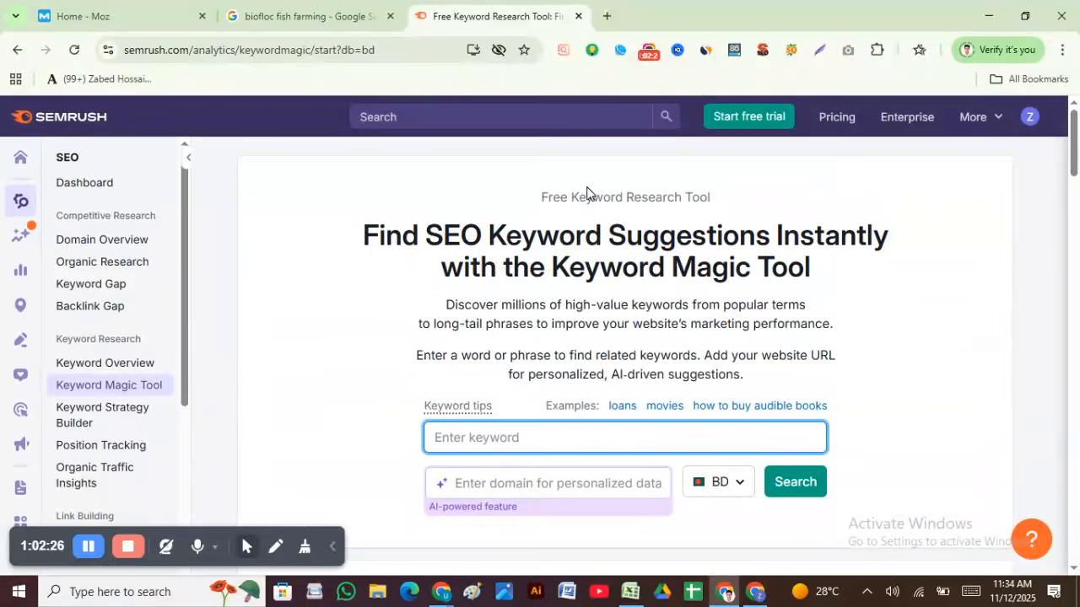
pyautogui.scroll(-20, 586, 193)
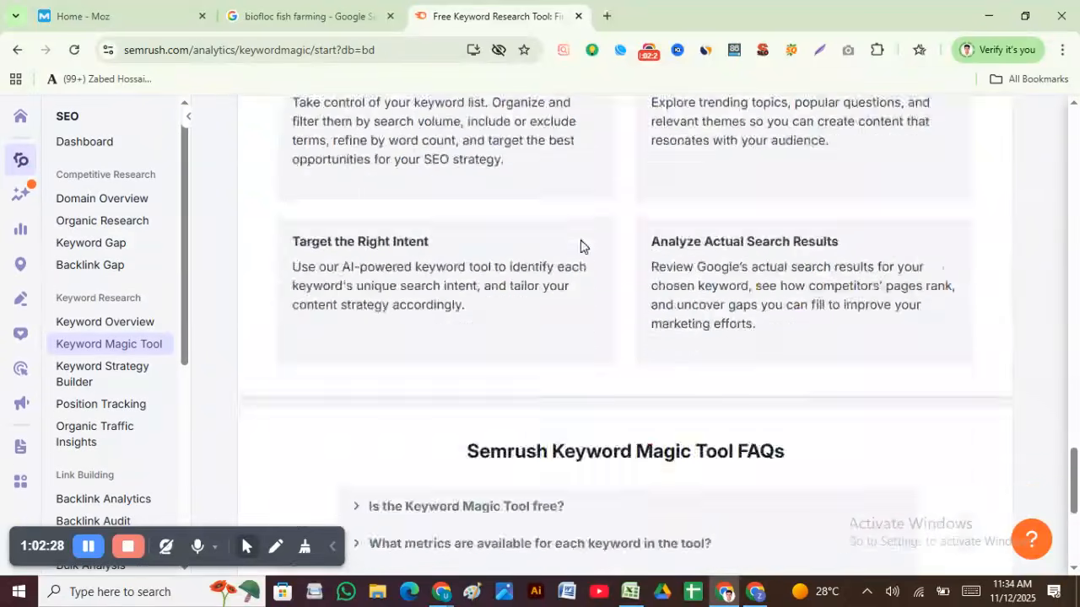
pyautogui.scroll(-4, 573, 287)
pyautogui.scroll(10, 448, 414)
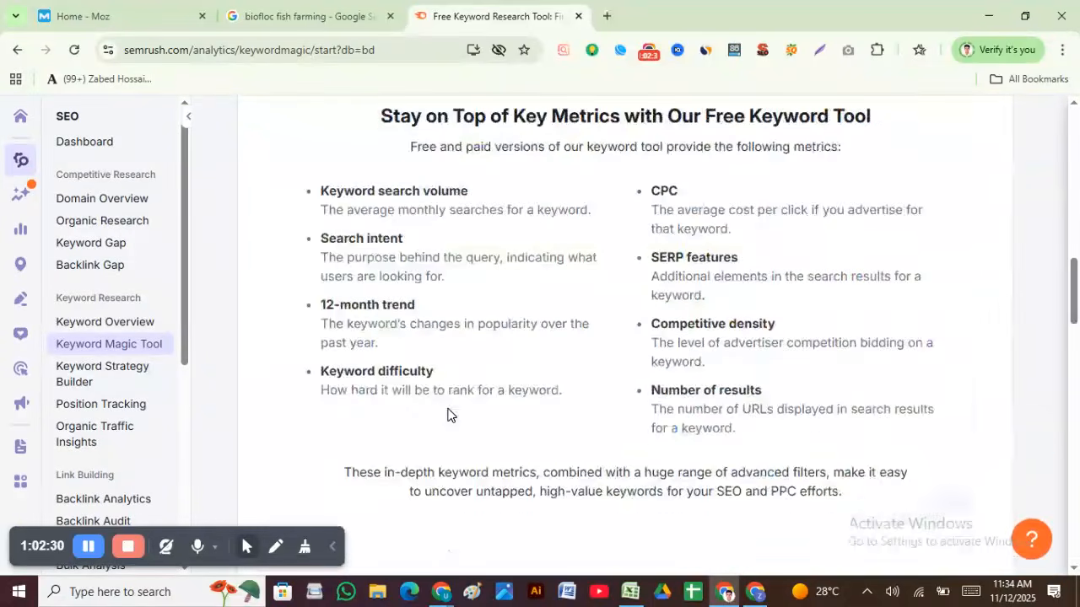
pyautogui.scroll(8, 448, 414)
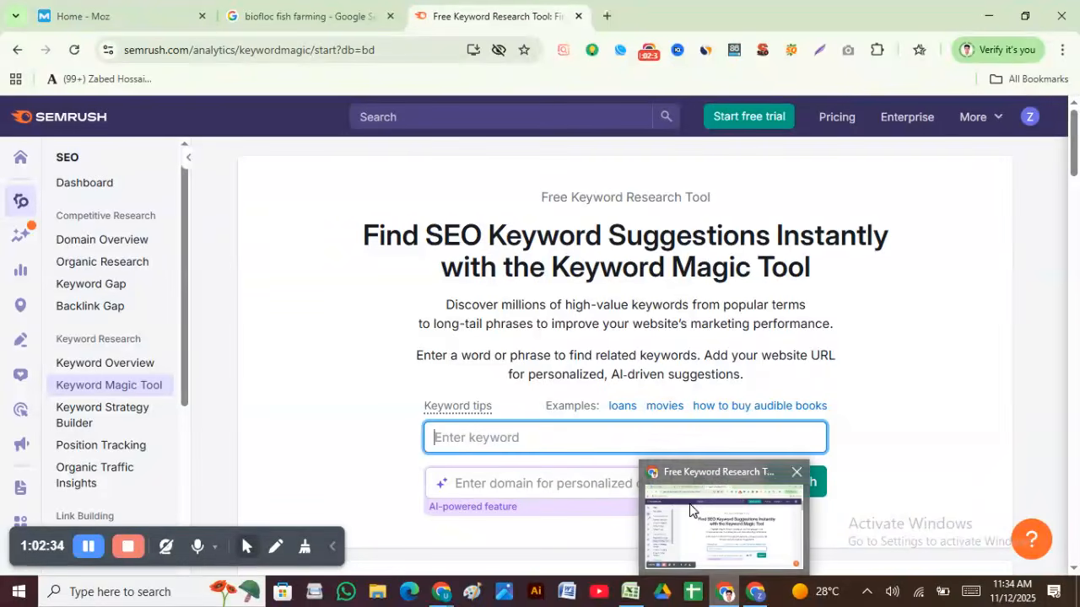
pyautogui.click(654, 53)
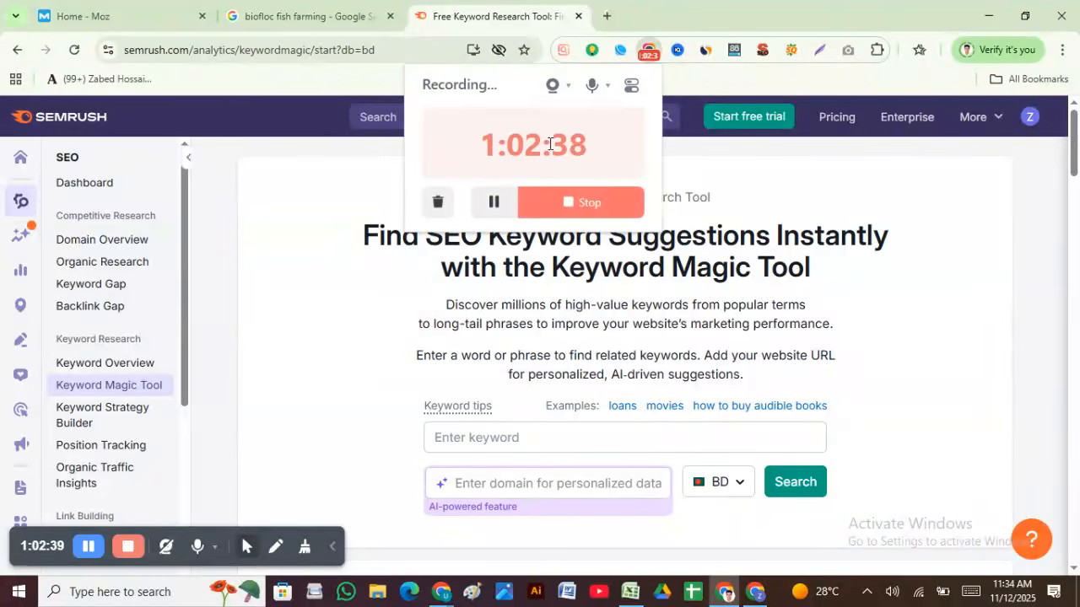